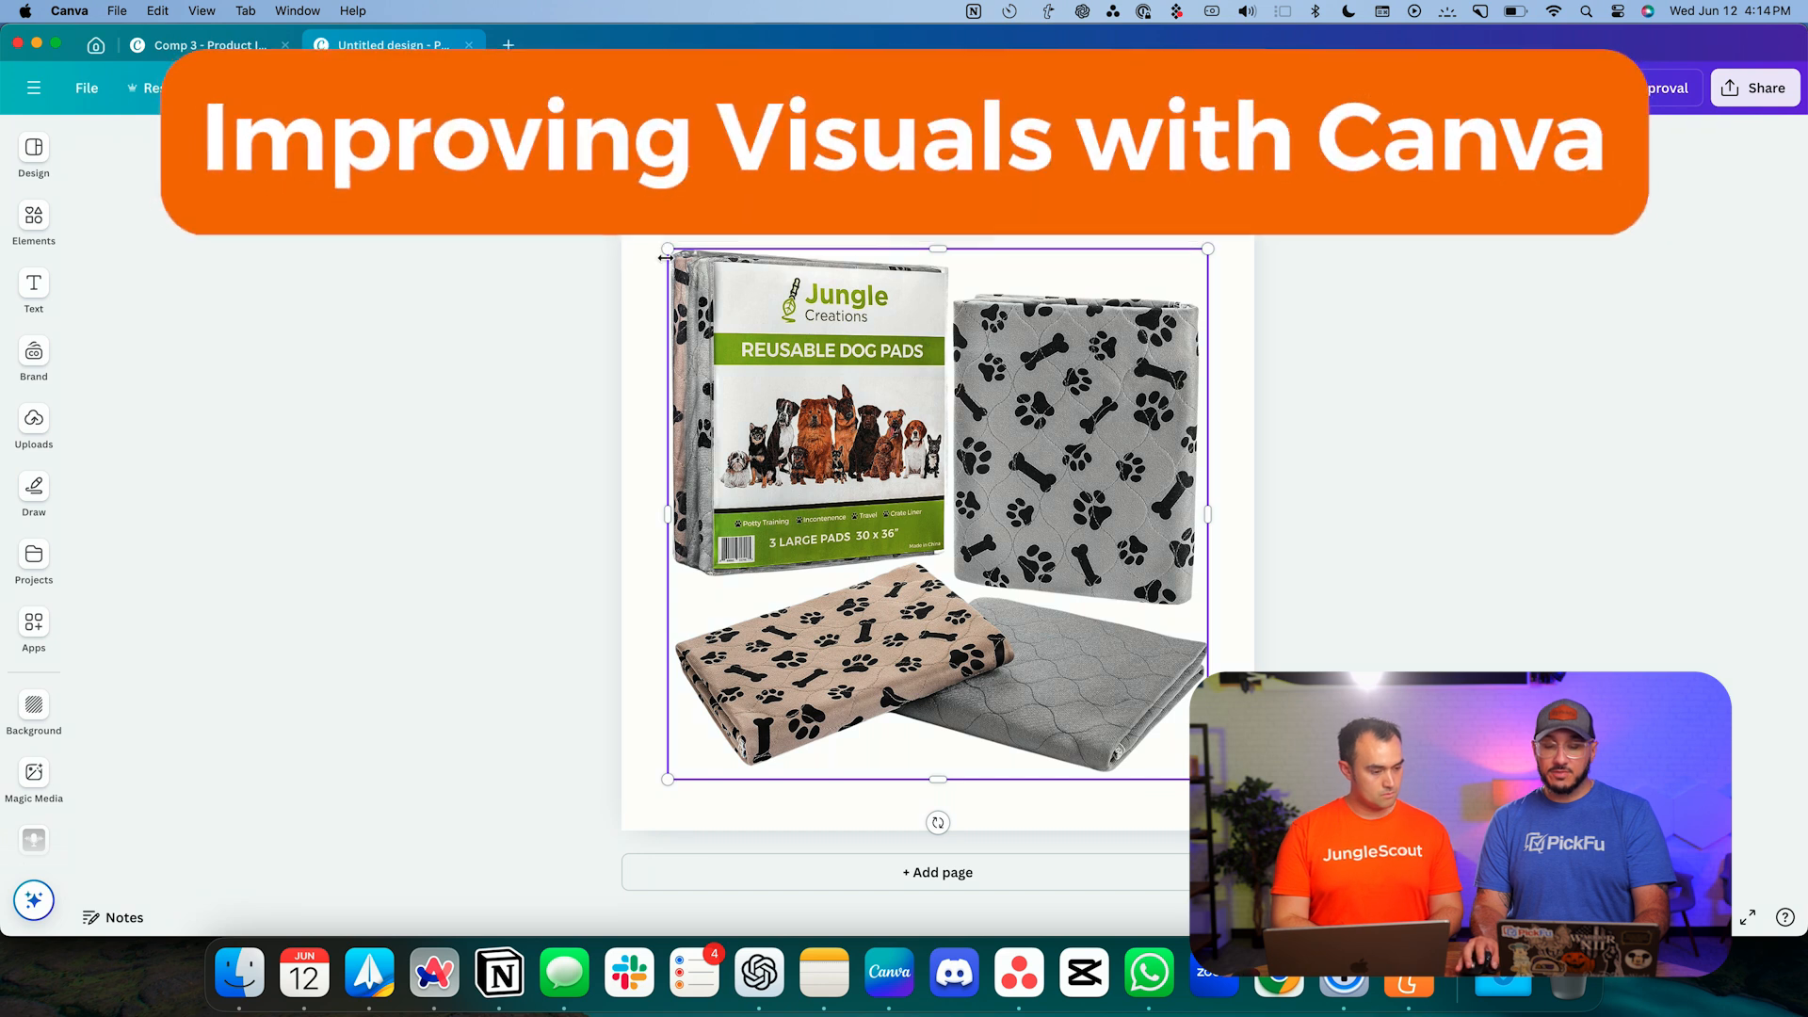
- Enlarge the product photo so it nearly fills the page
{"action": "left_click_drag", "start_coordinate": [745, 316], "coordinate": [772, 334]}
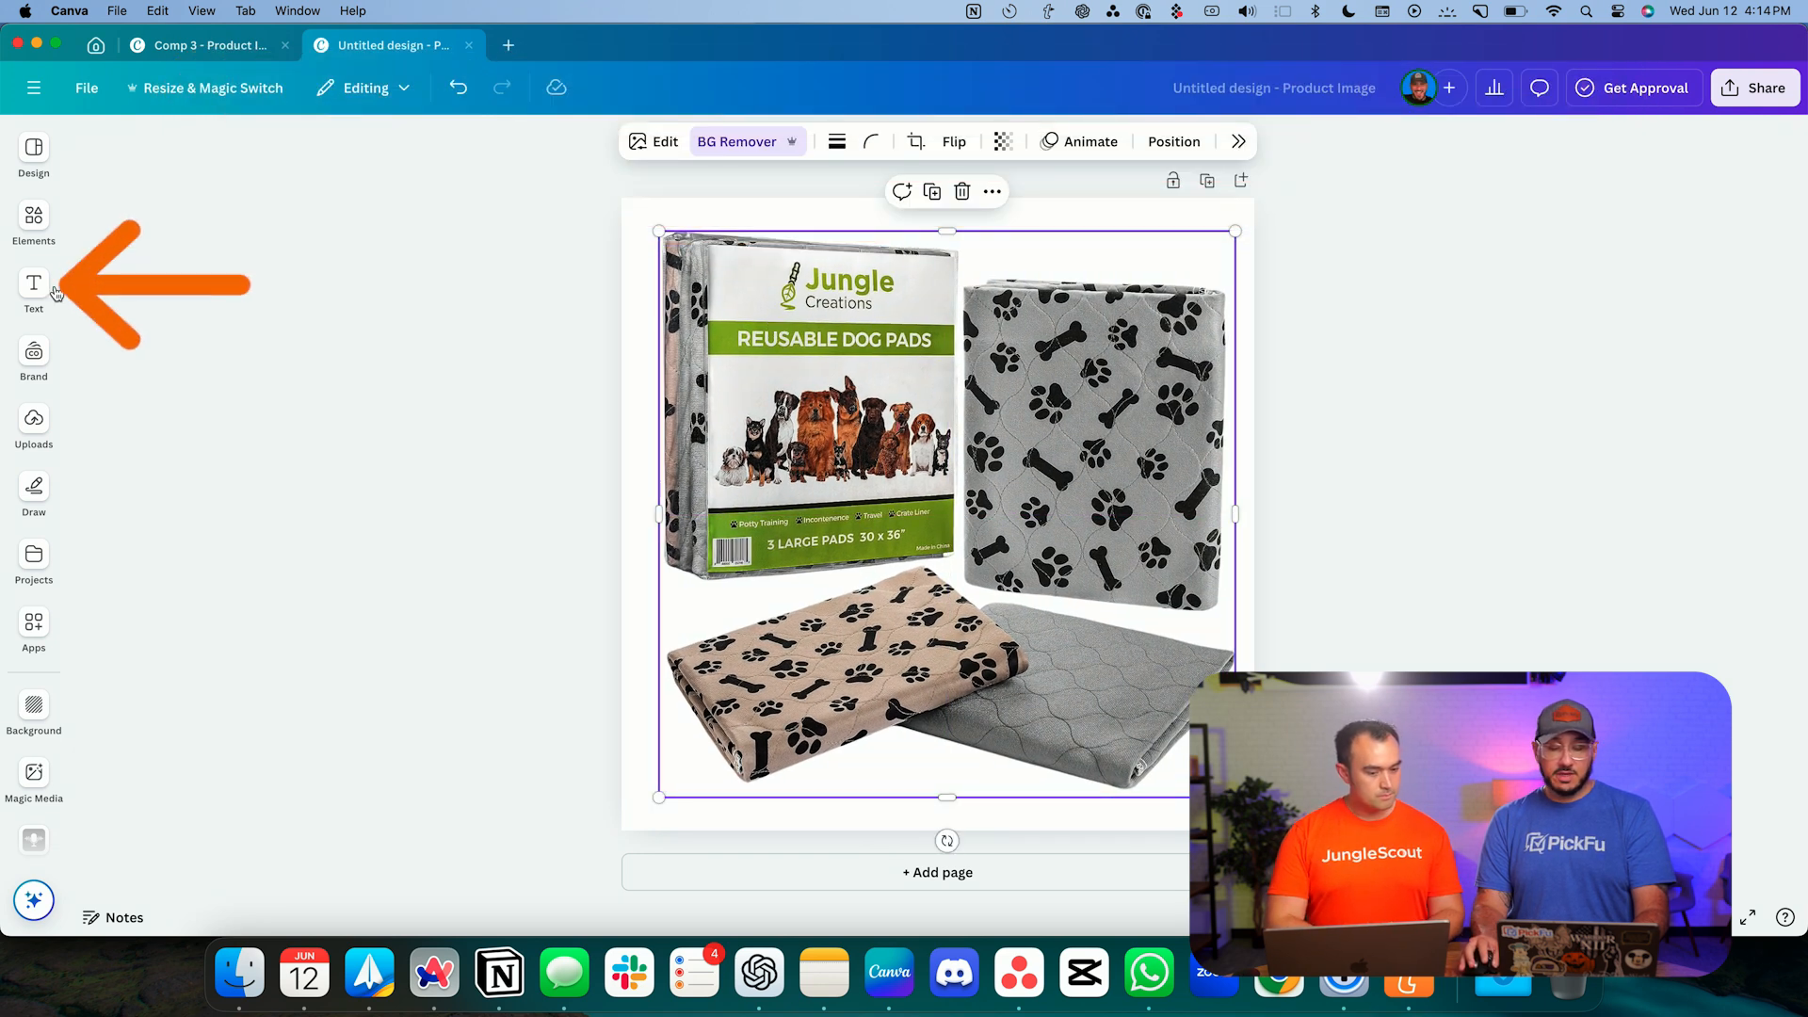
- Search the elements for "3" and place the black circled 3 graphic over the product photo
{"action": "left_click", "coordinate": [33, 217]}
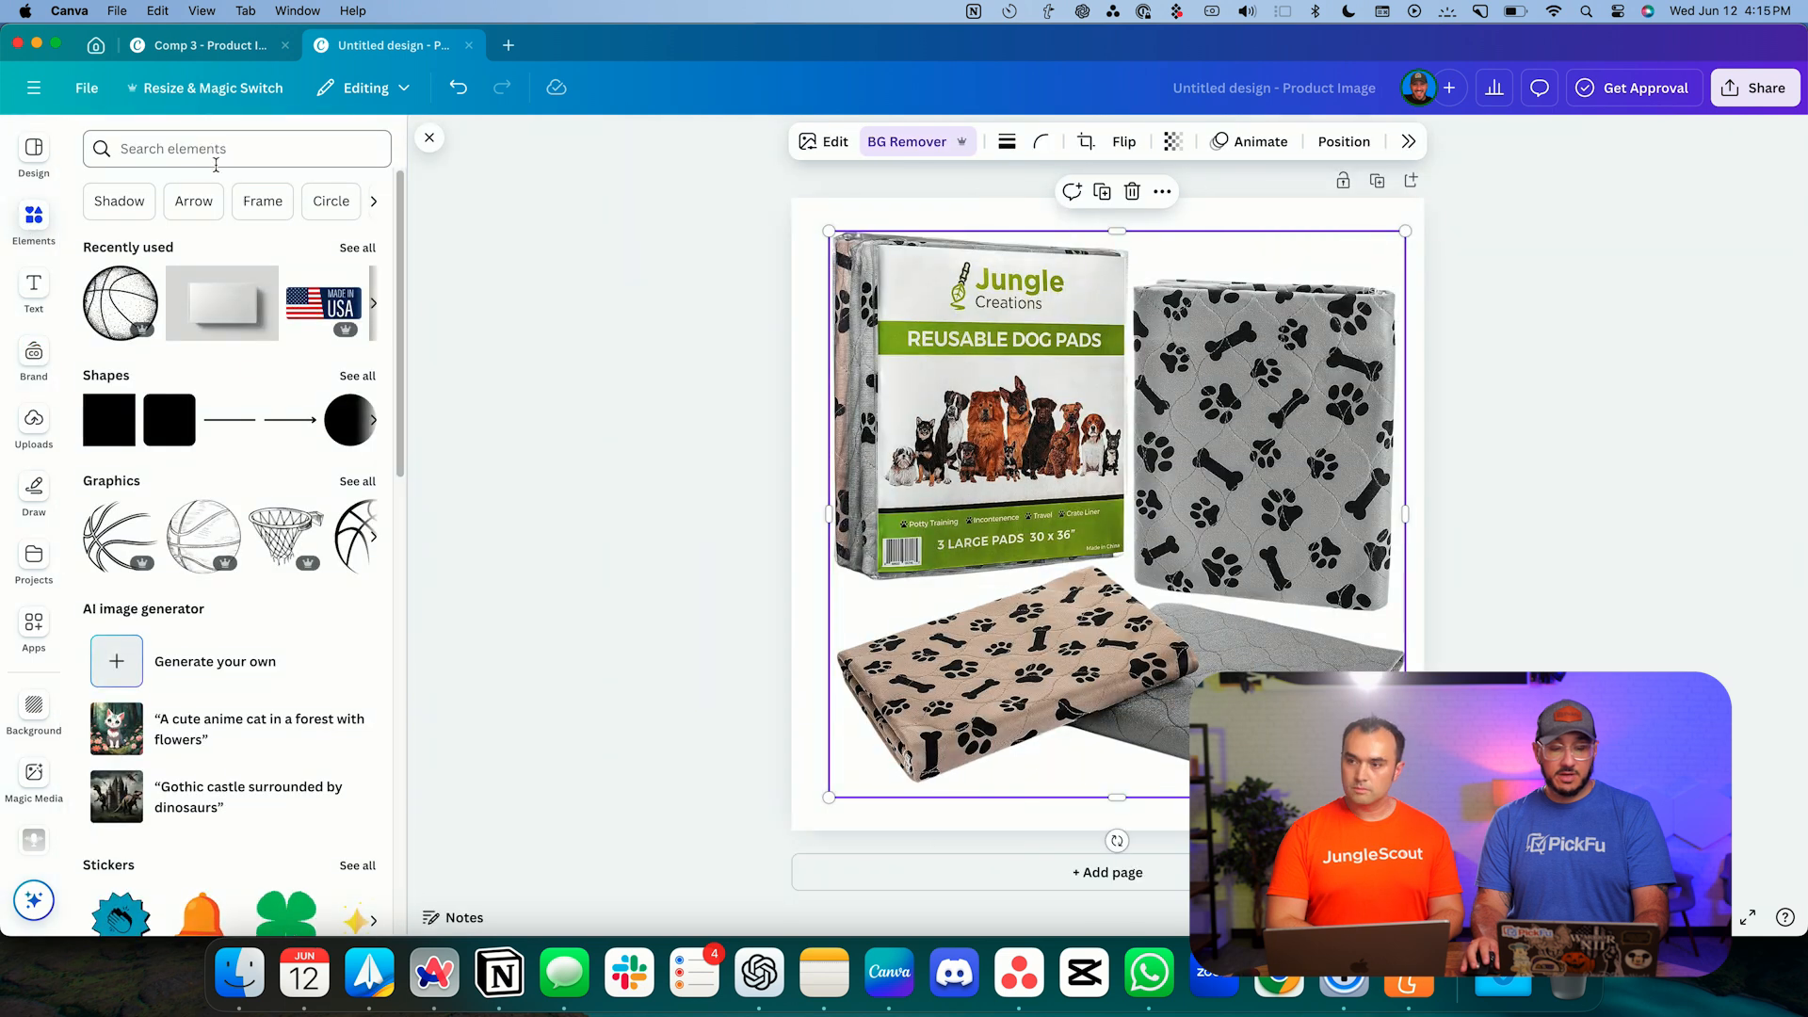
{"action": "left_click", "coordinate": [160, 147]}
{"action": "type", "text": "3"}
{"action": "key", "text": "Return"}
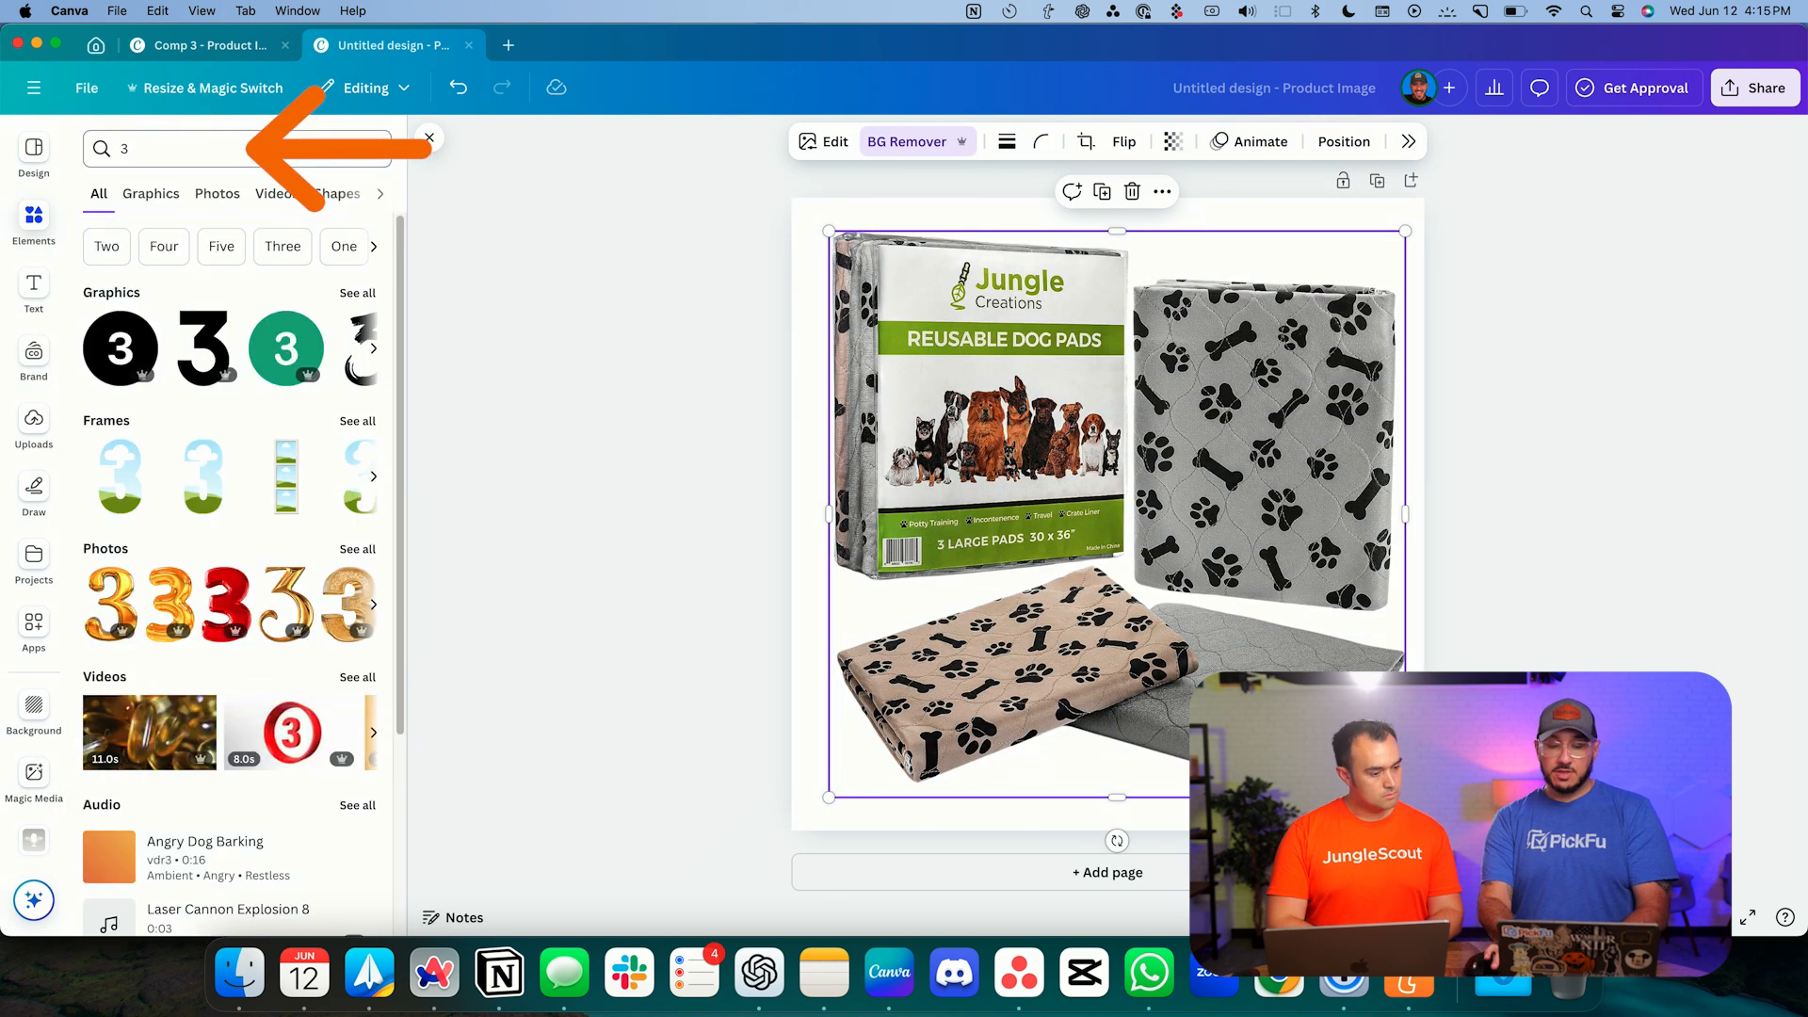
{"action": "left_click", "coordinate": [86, 369]}
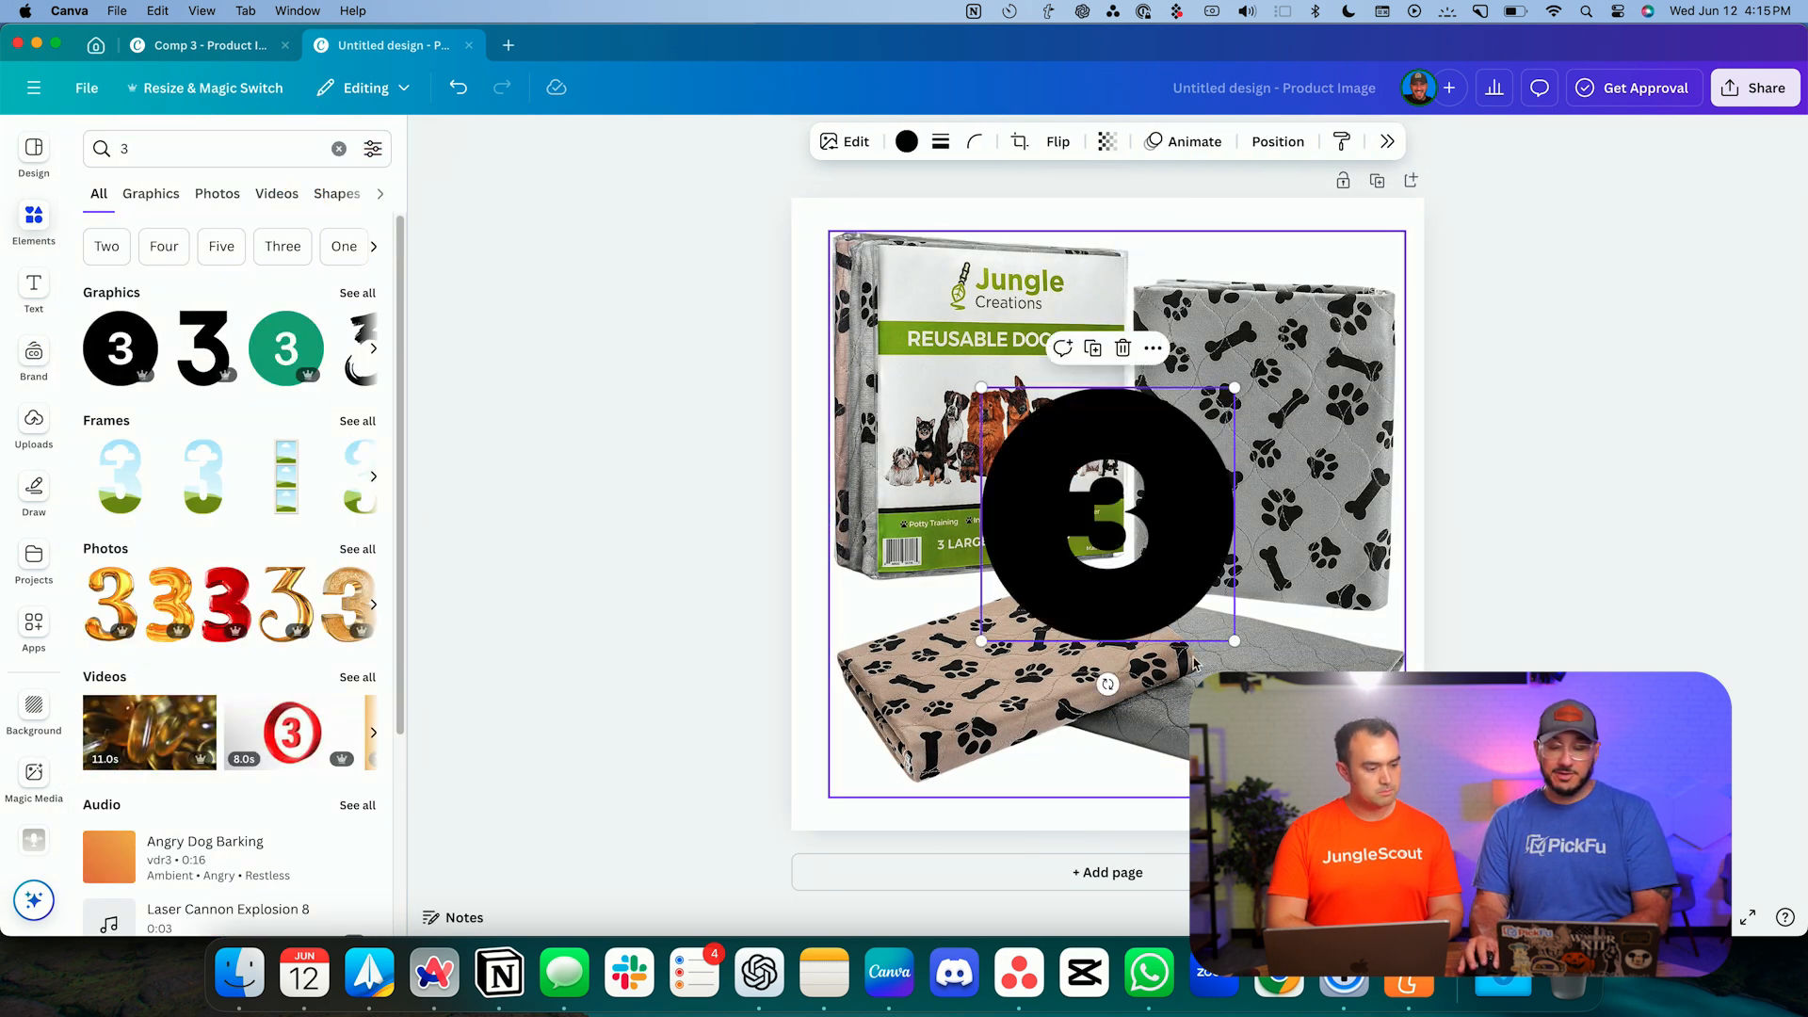
{"action": "left_click_drag", "start_coordinate": [1149, 565], "coordinate": [1216, 514]}
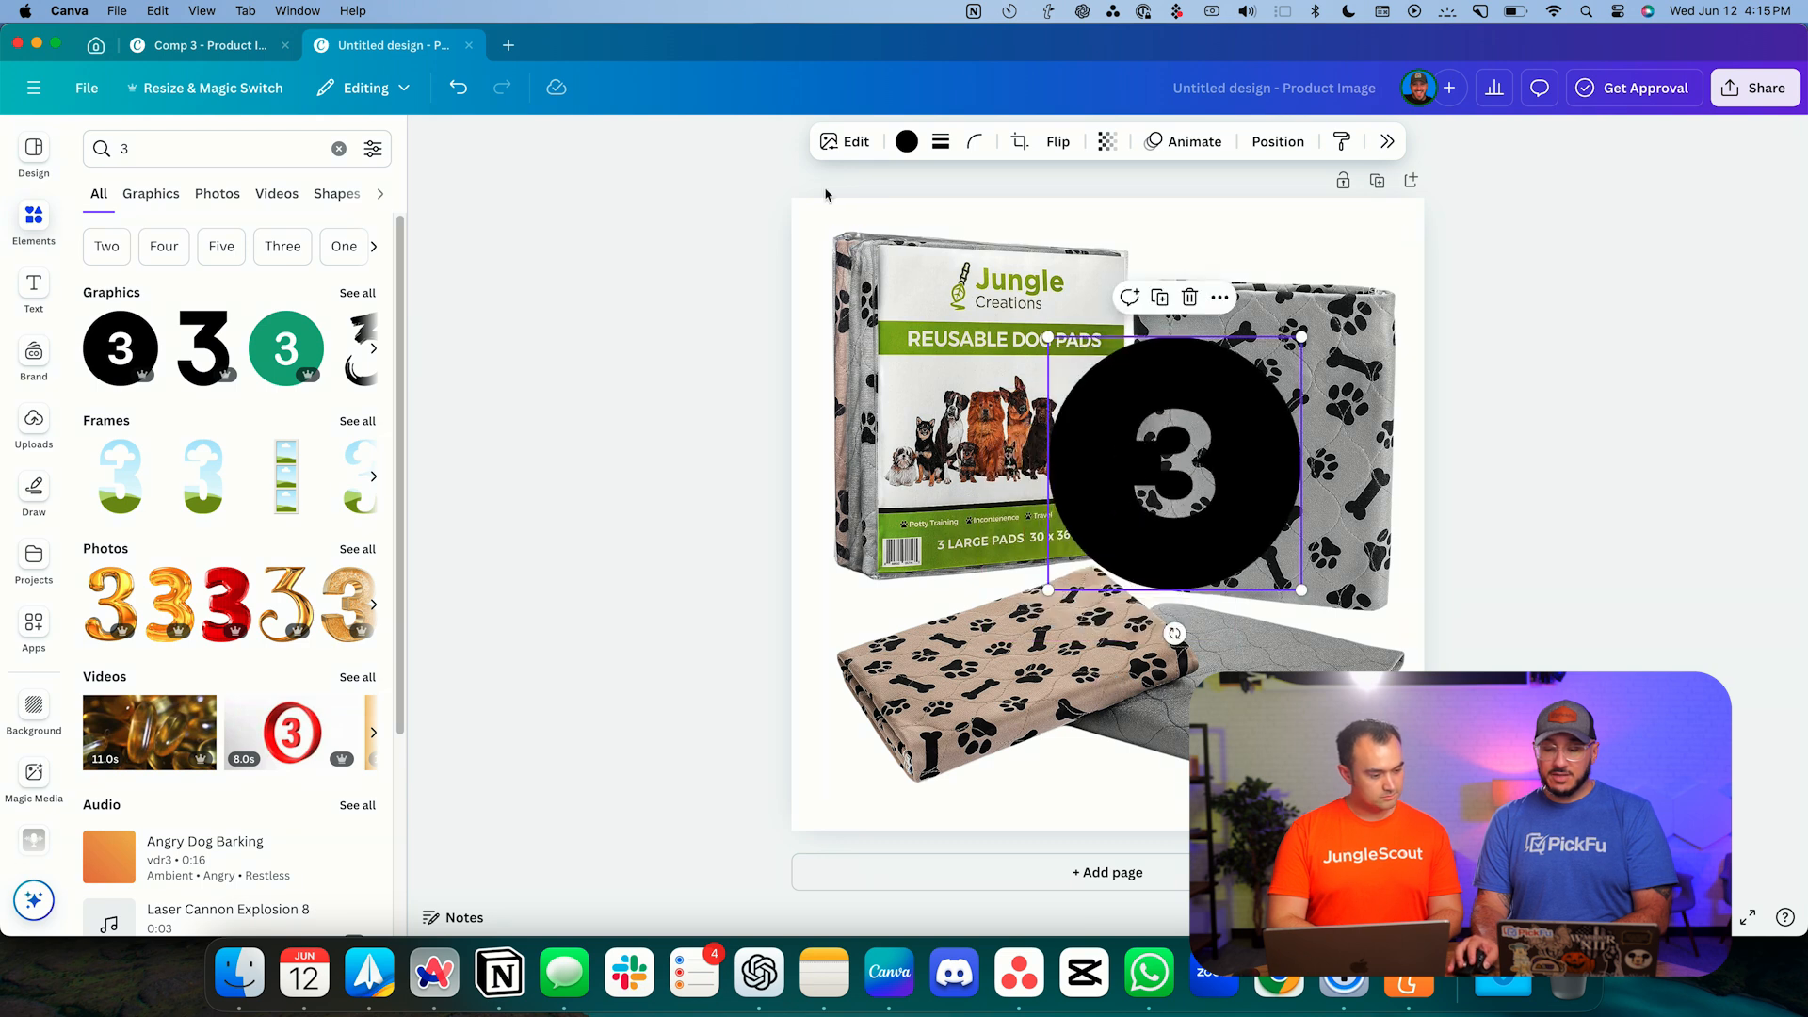
- Recolor the circled 3 badge with the green sampled from the package's label banner
{"action": "left_click", "coordinate": [906, 141]}
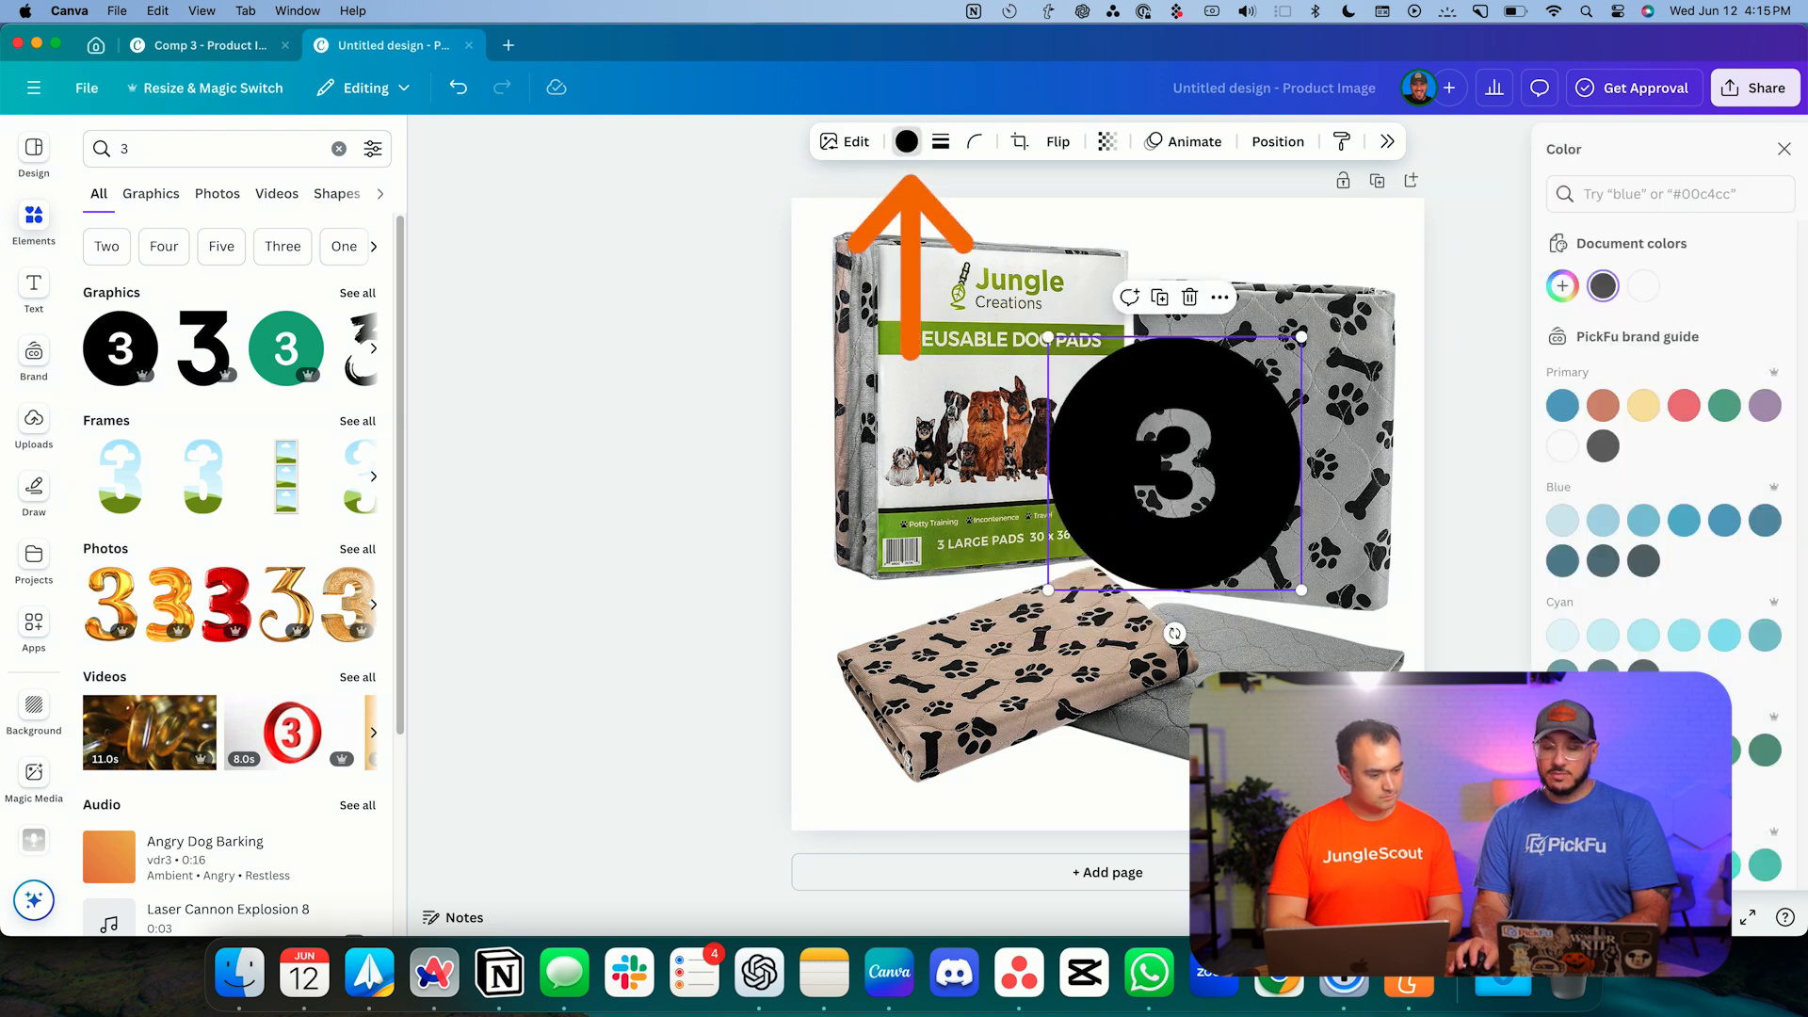
{"action": "left_click", "coordinate": [1538, 285]}
{"action": "left_click", "coordinate": [1767, 475]}
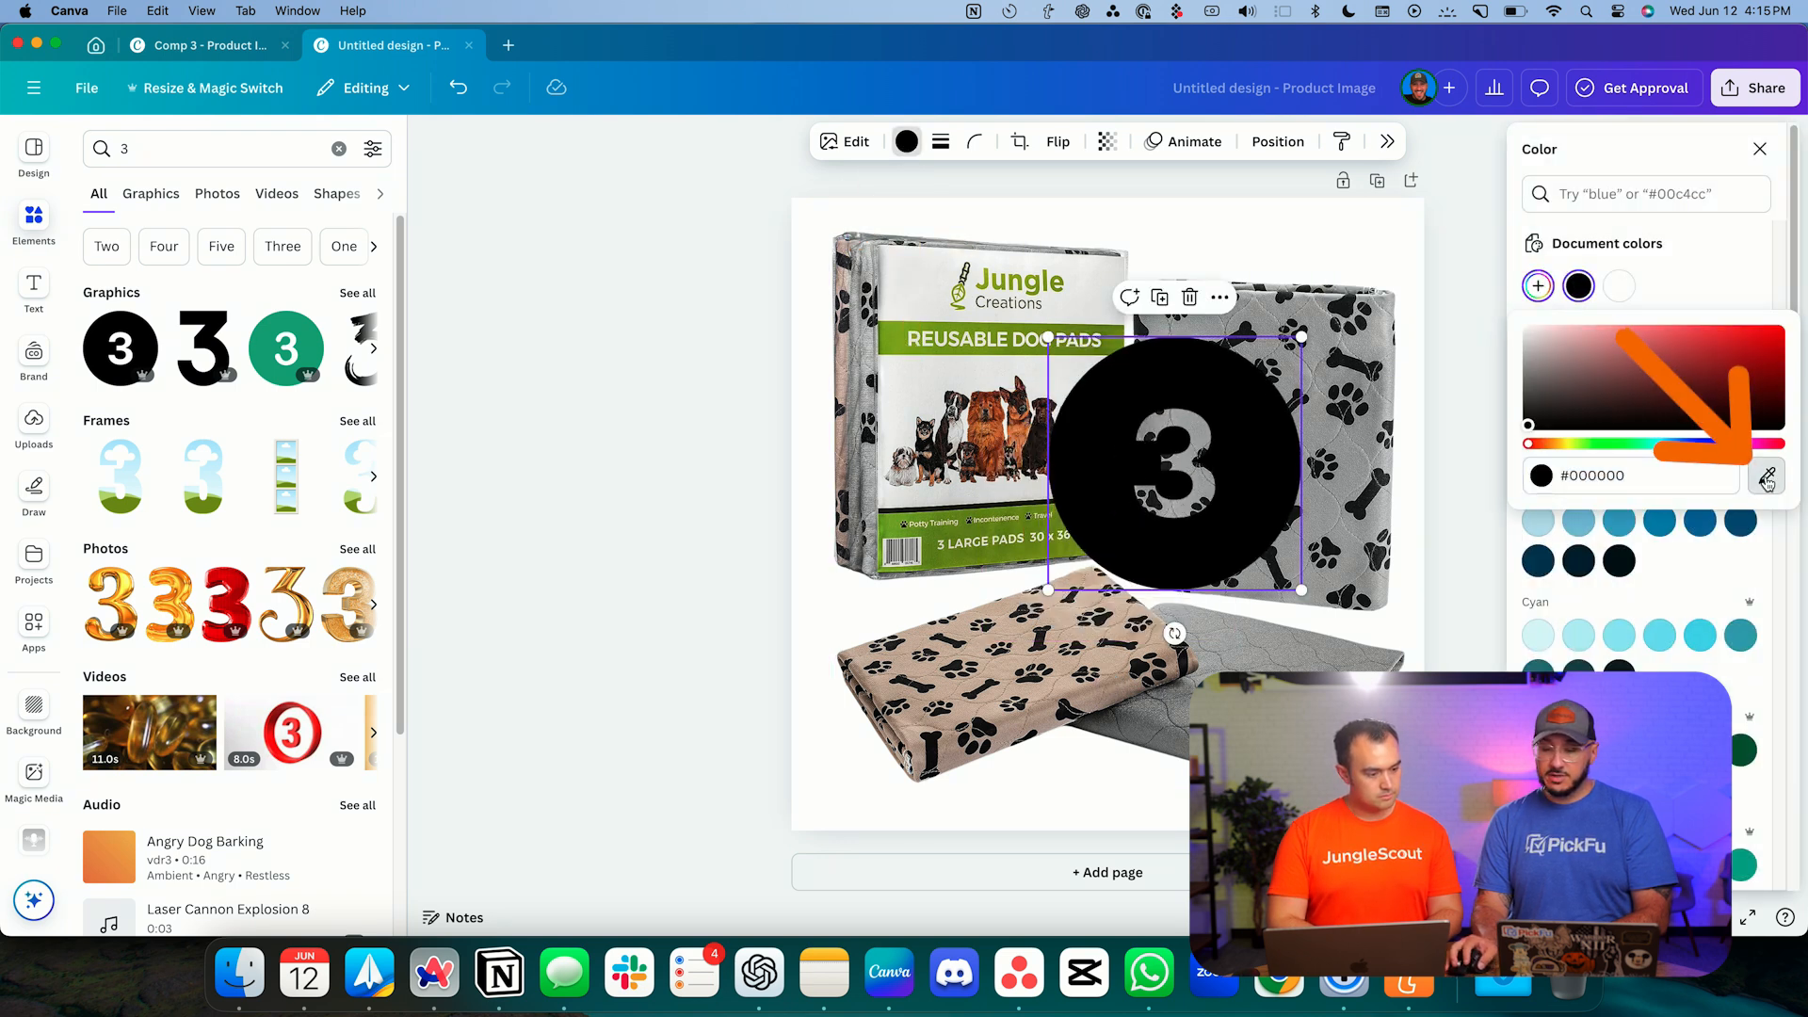
{"action": "left_click", "coordinate": [938, 330]}
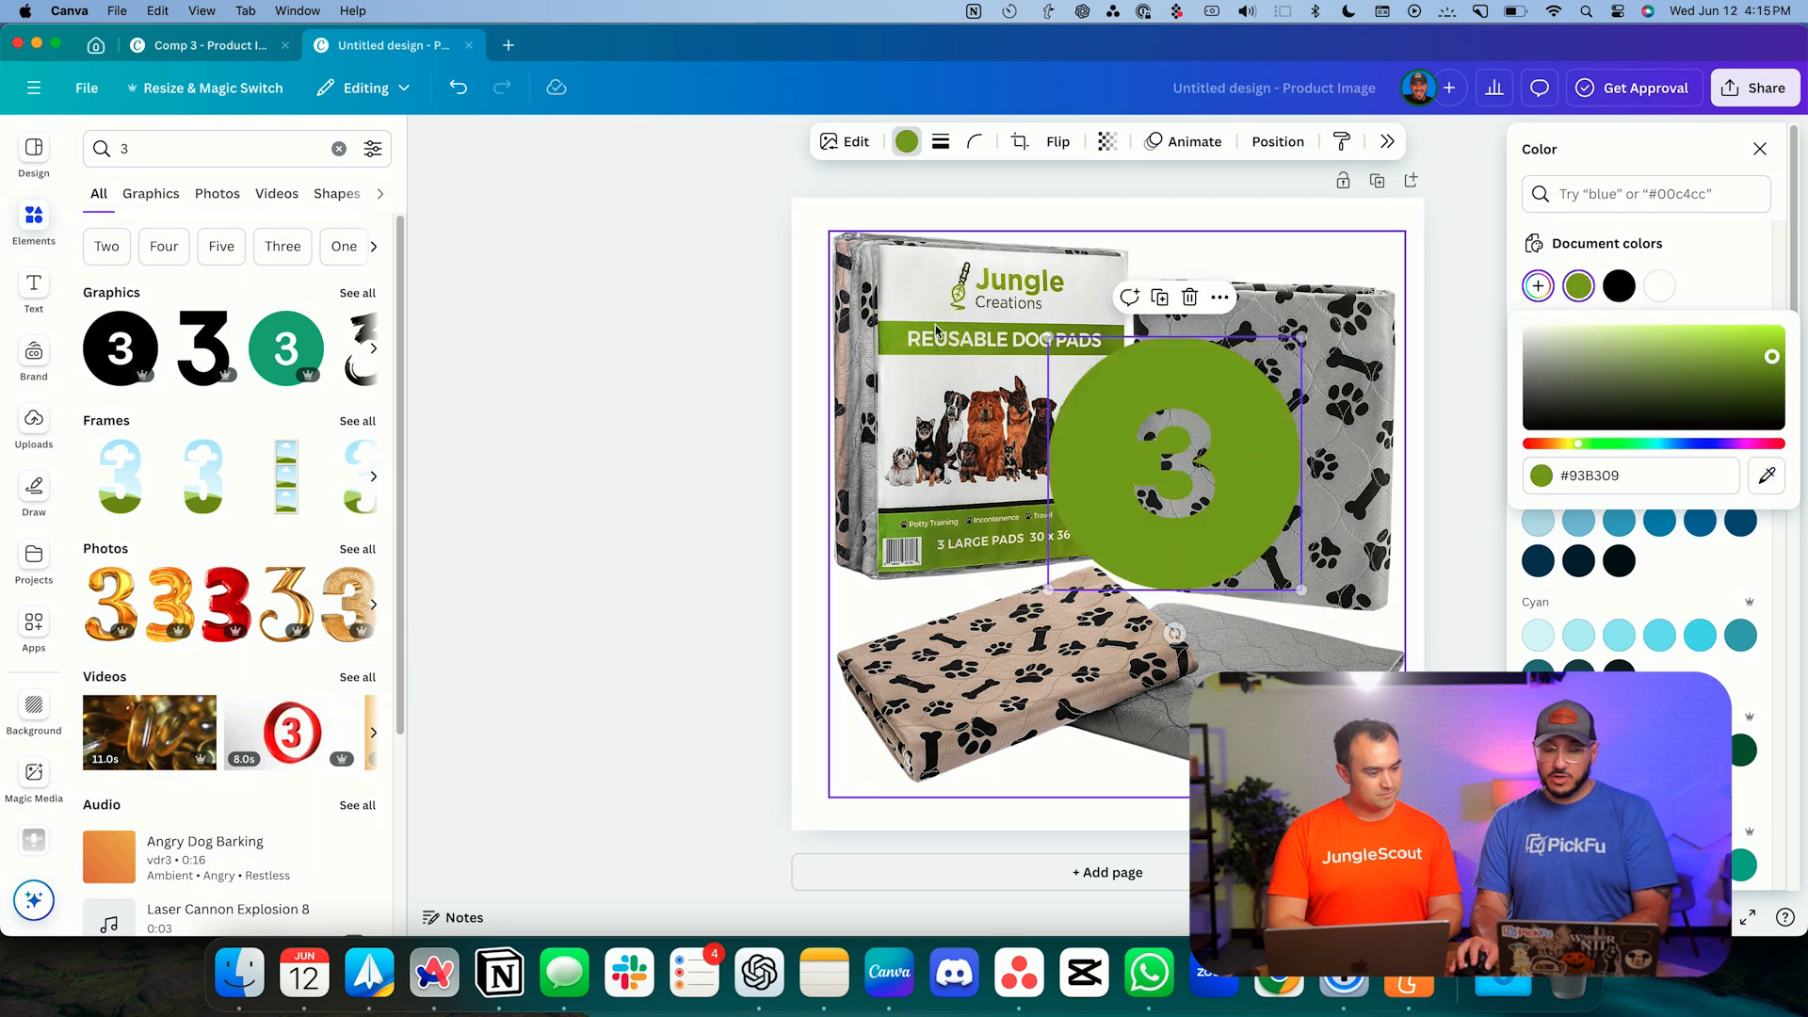
- Shrink the green 3 badge and move it to the lower part of the package, over the small dogs
{"action": "left_click_drag", "start_coordinate": [1304, 590], "coordinate": [1146, 422]}
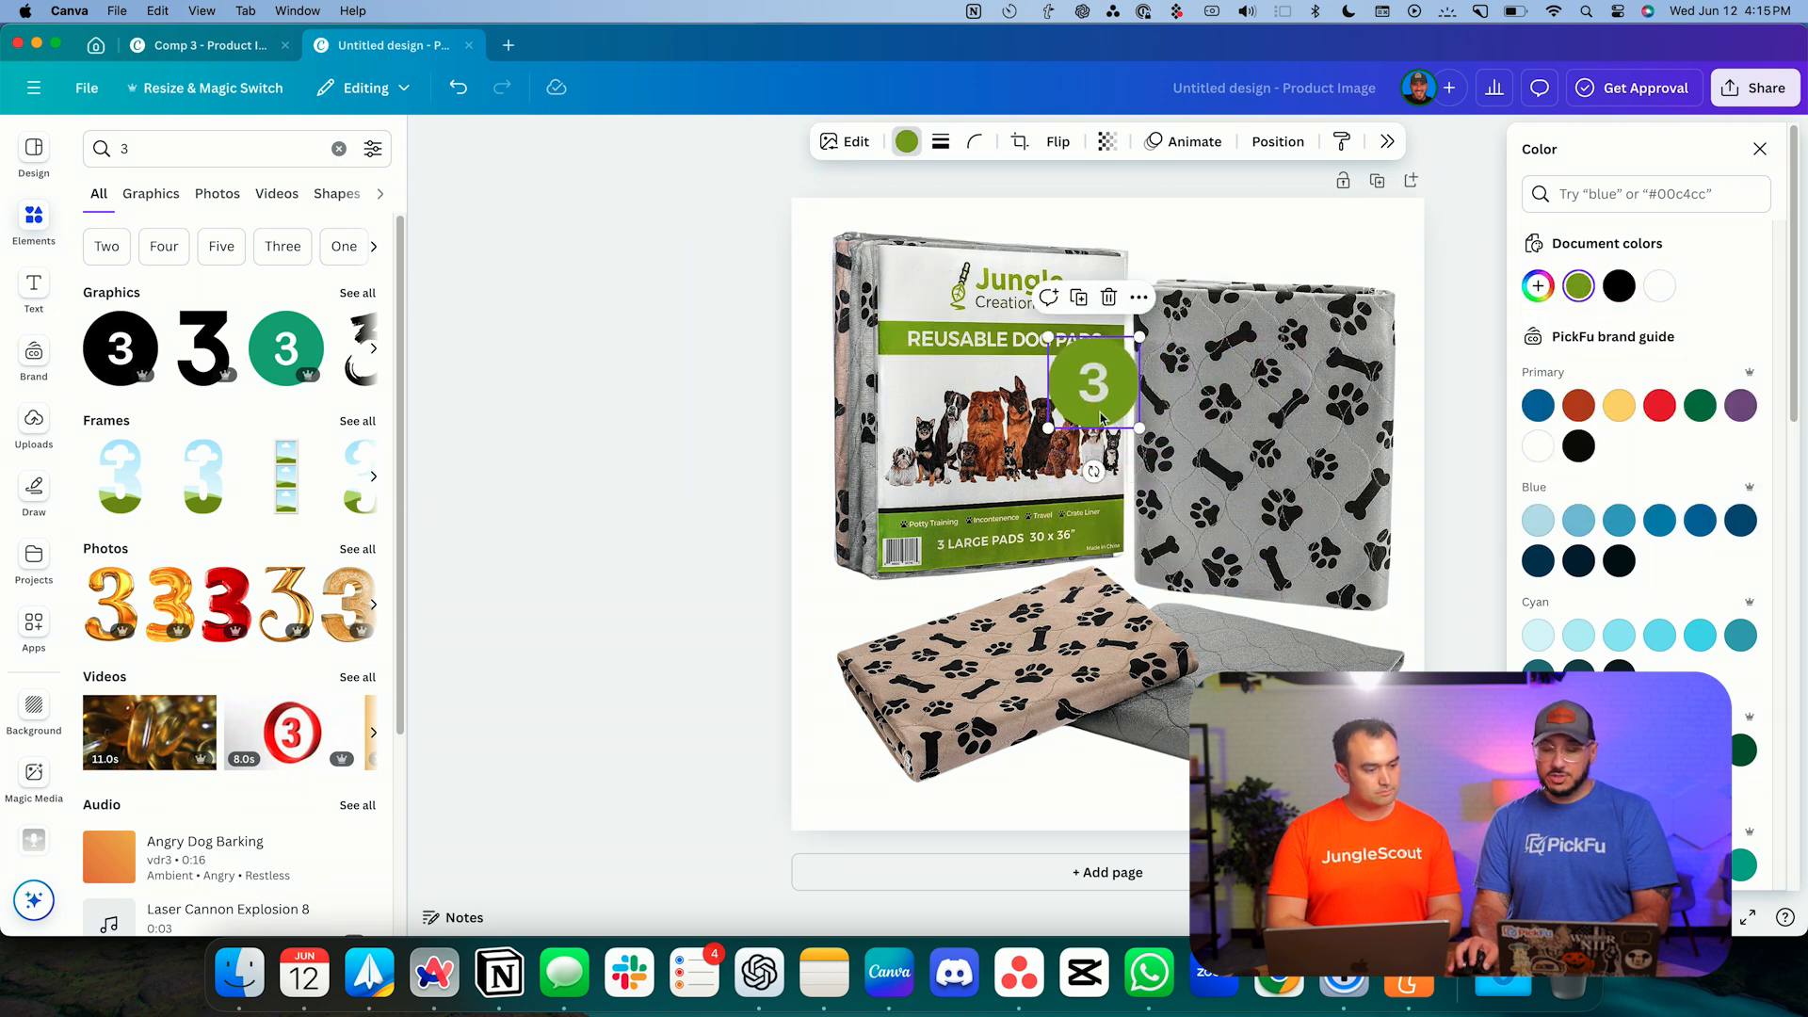
{"action": "scroll", "coordinate": [1119, 385], "scroll_direction": "up", "scroll_amount": 5}
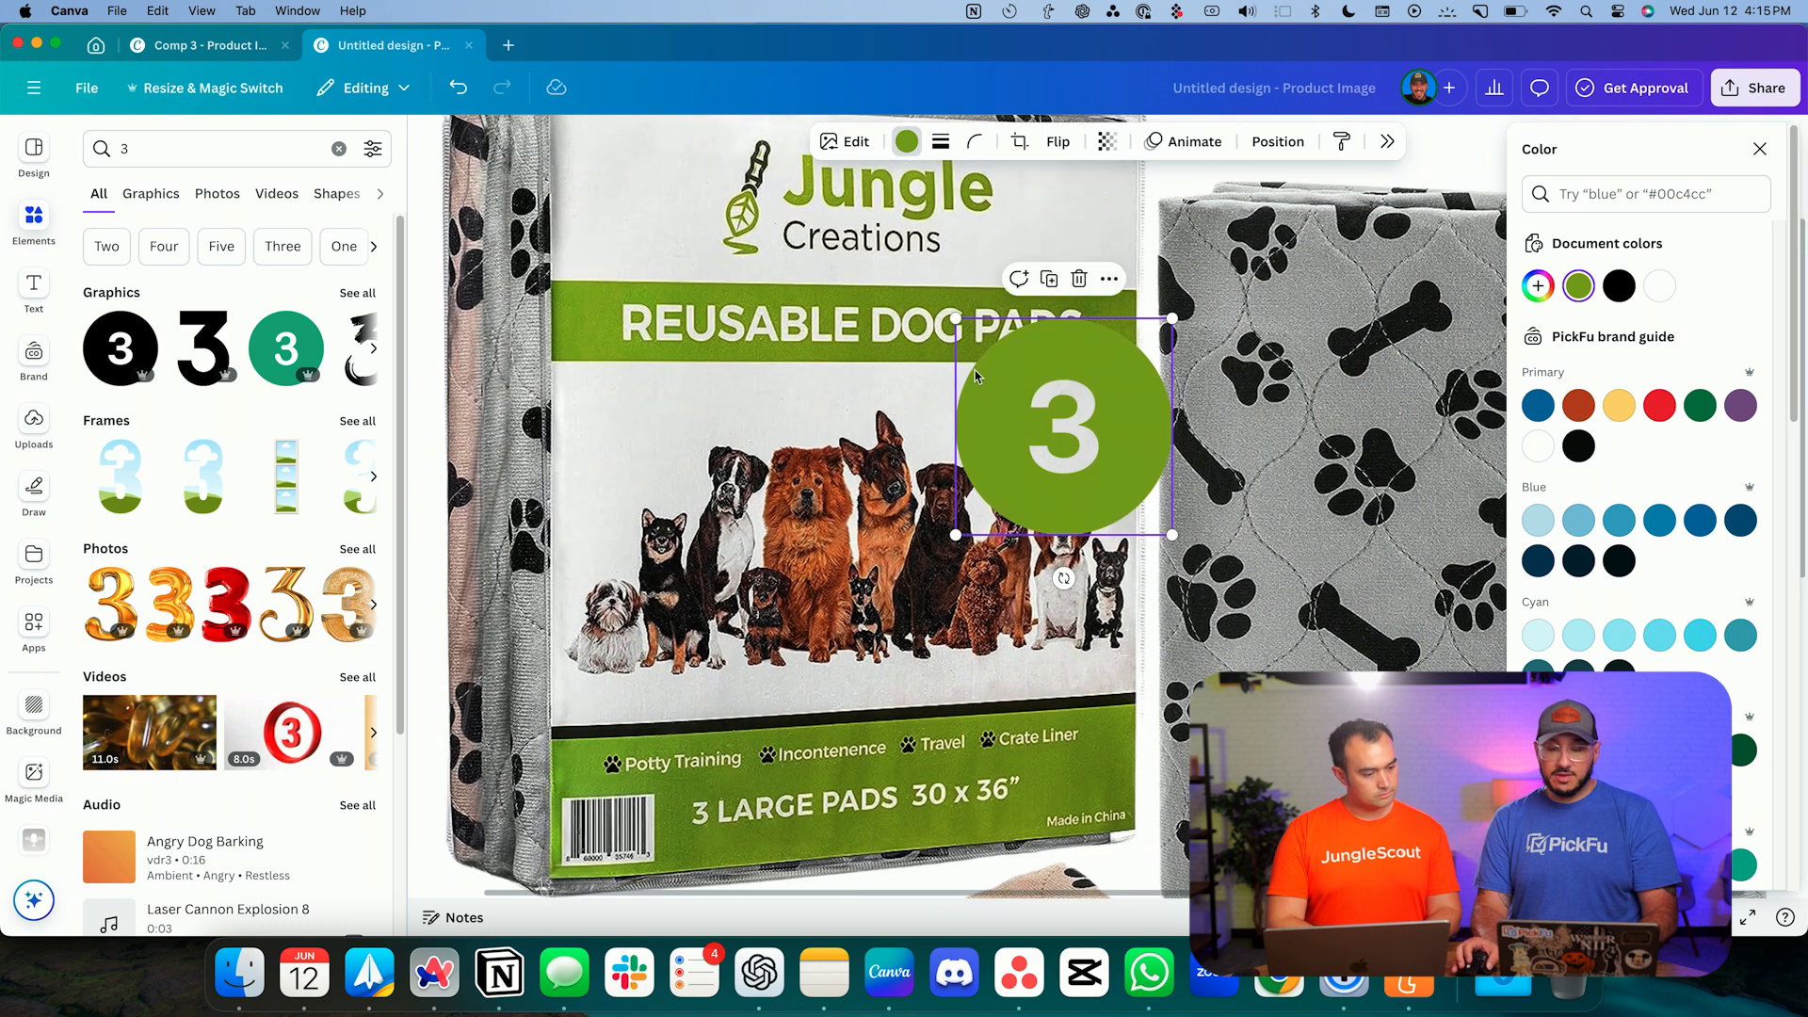
{"action": "scroll", "coordinate": [1029, 409], "scroll_direction": "down", "scroll_amount": 5}
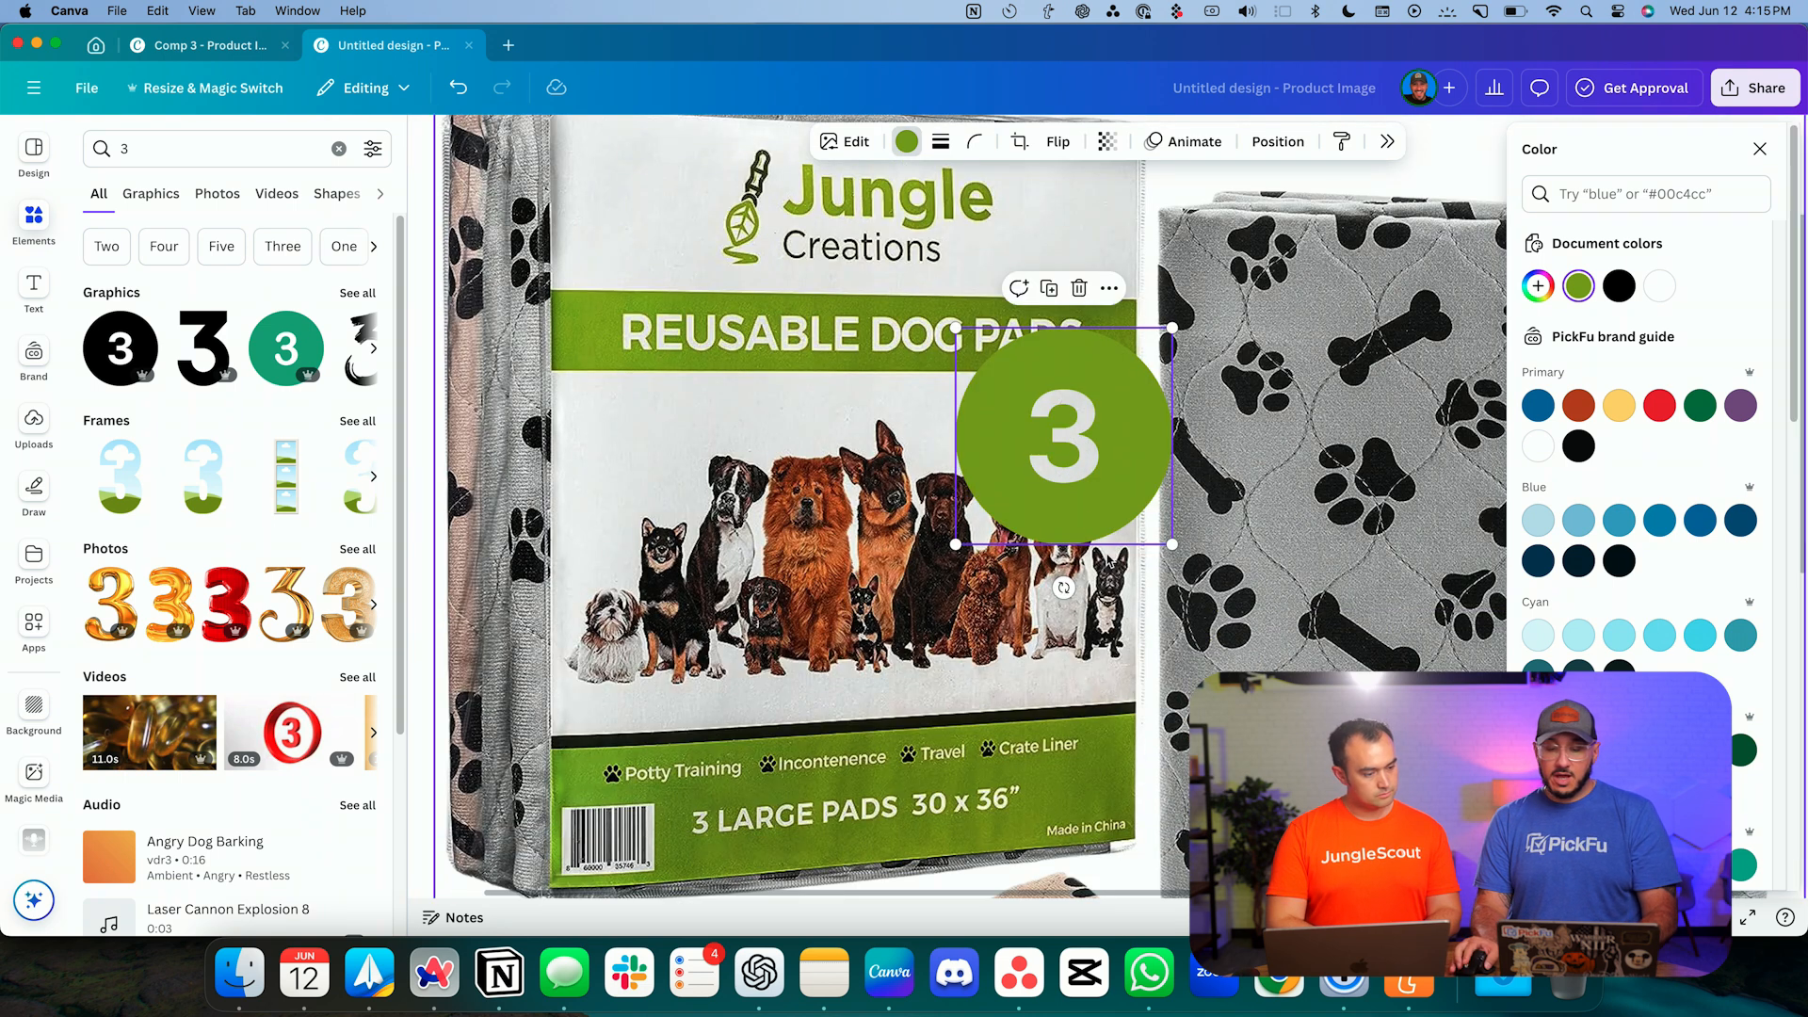
{"action": "left_click_drag", "start_coordinate": [1172, 544], "coordinate": [732, 679]}
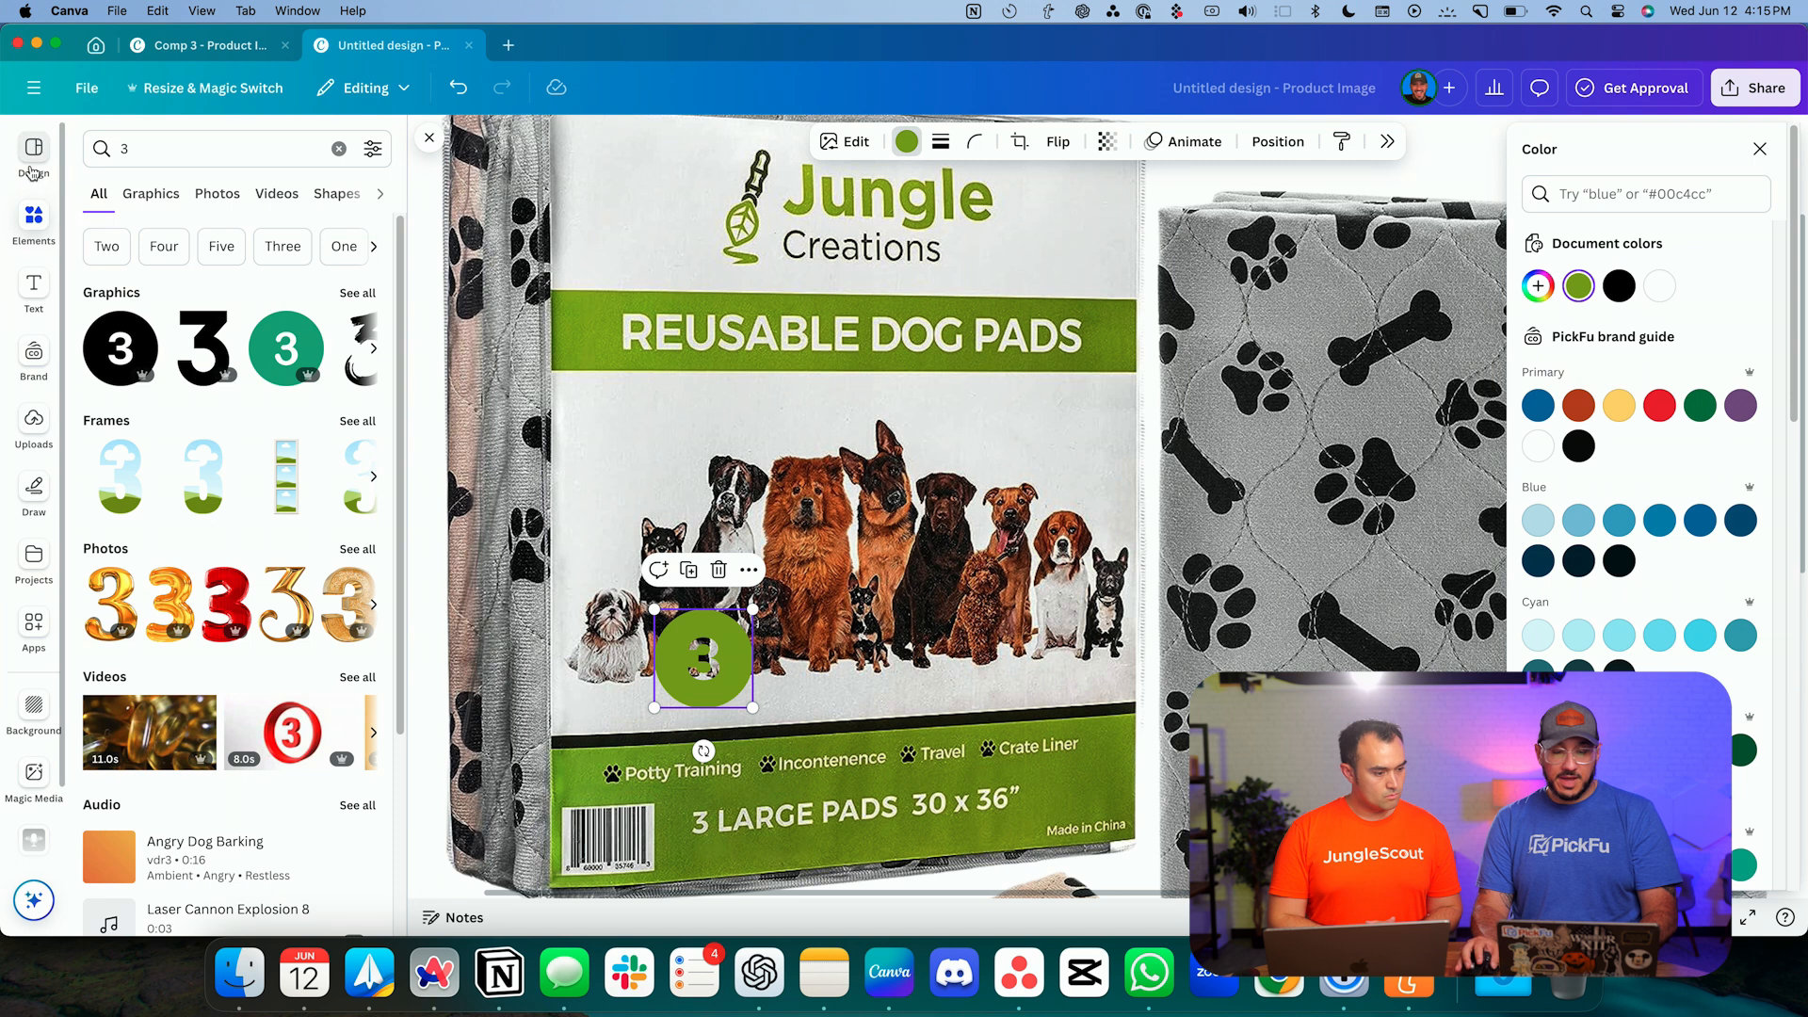
- Erase the "3 LARGE PADS 30 x 36"" text from the product photo with Magic Eraser, using brush size 12
{"action": "left_click", "coordinate": [1150, 509]}
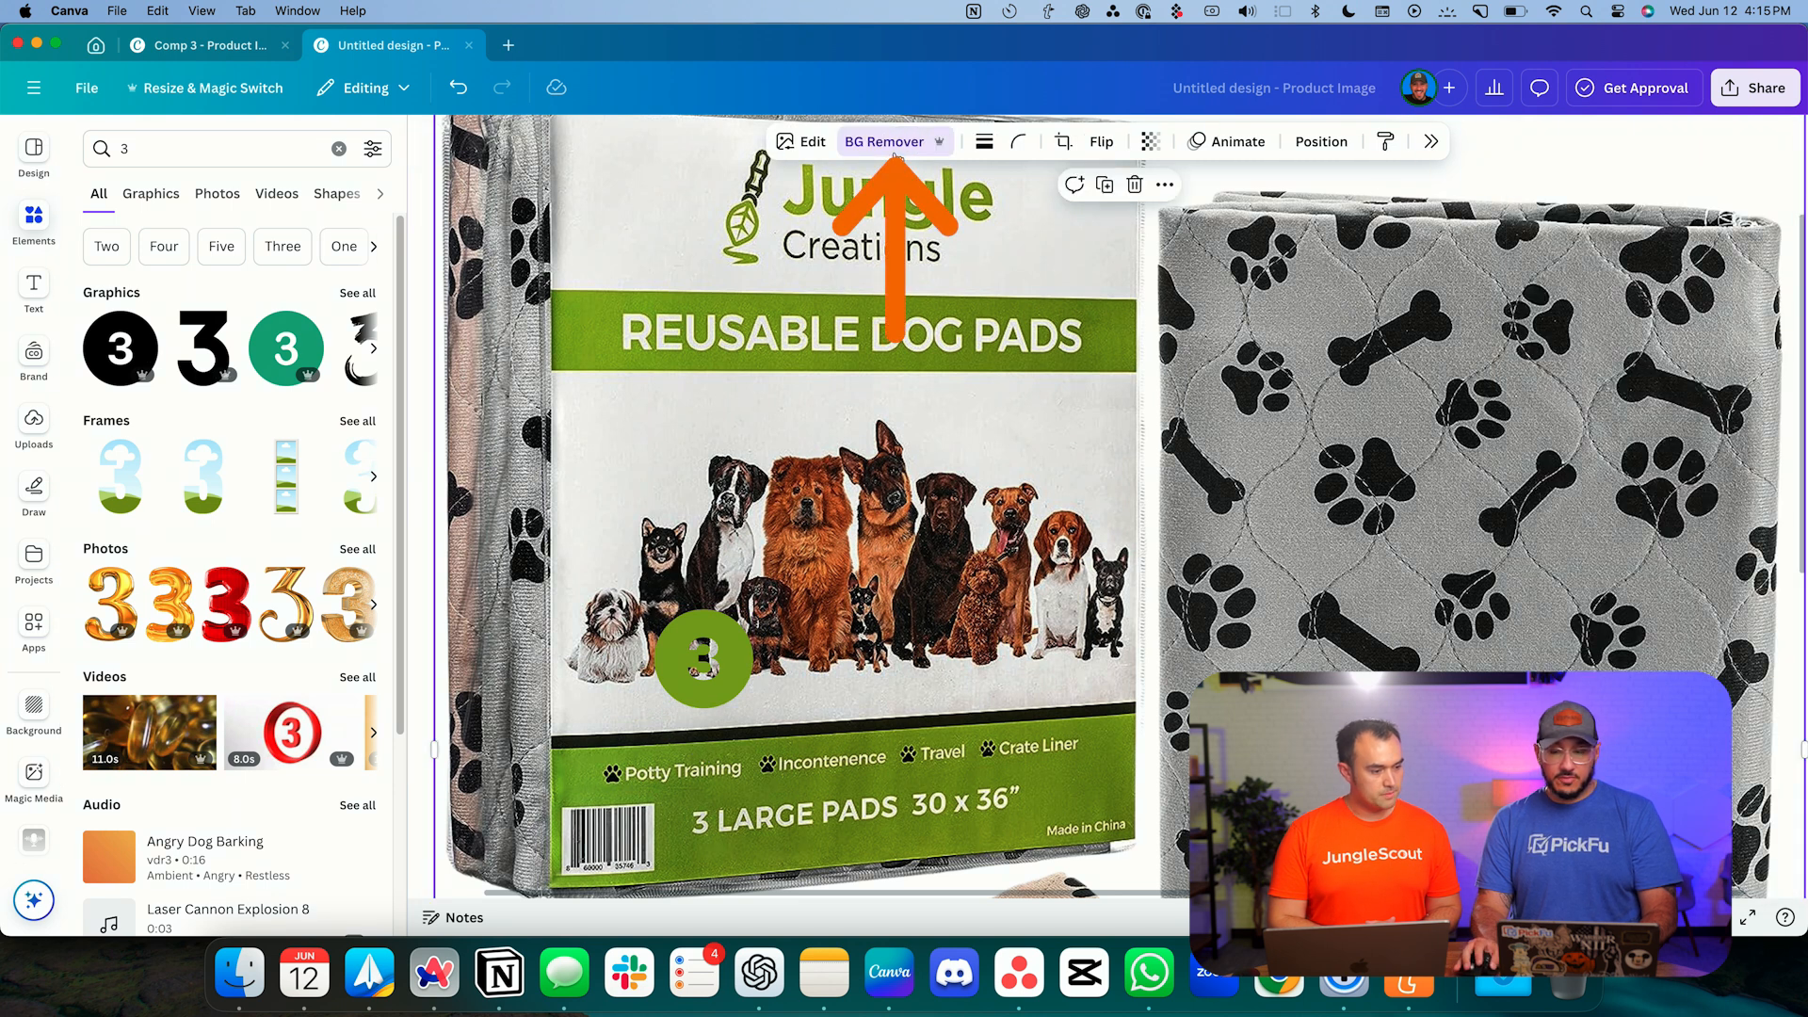
{"action": "left_click", "coordinate": [836, 146]}
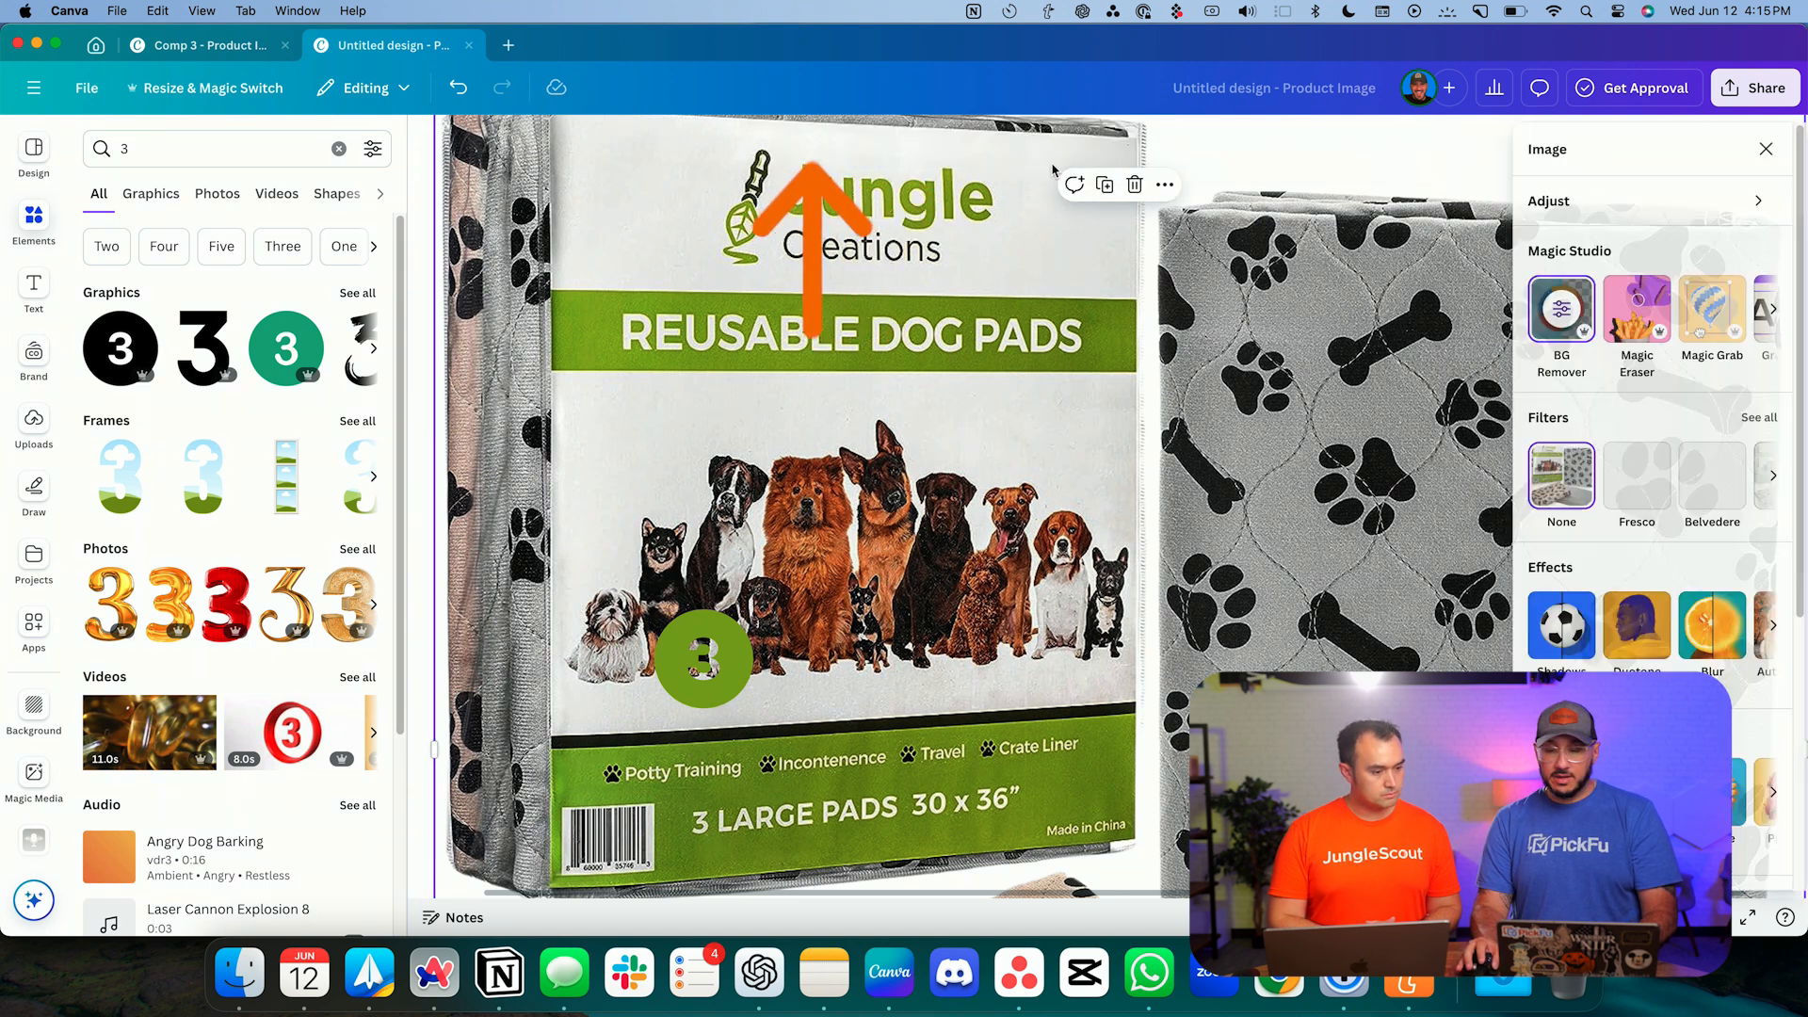
{"action": "left_click", "coordinate": [1649, 325]}
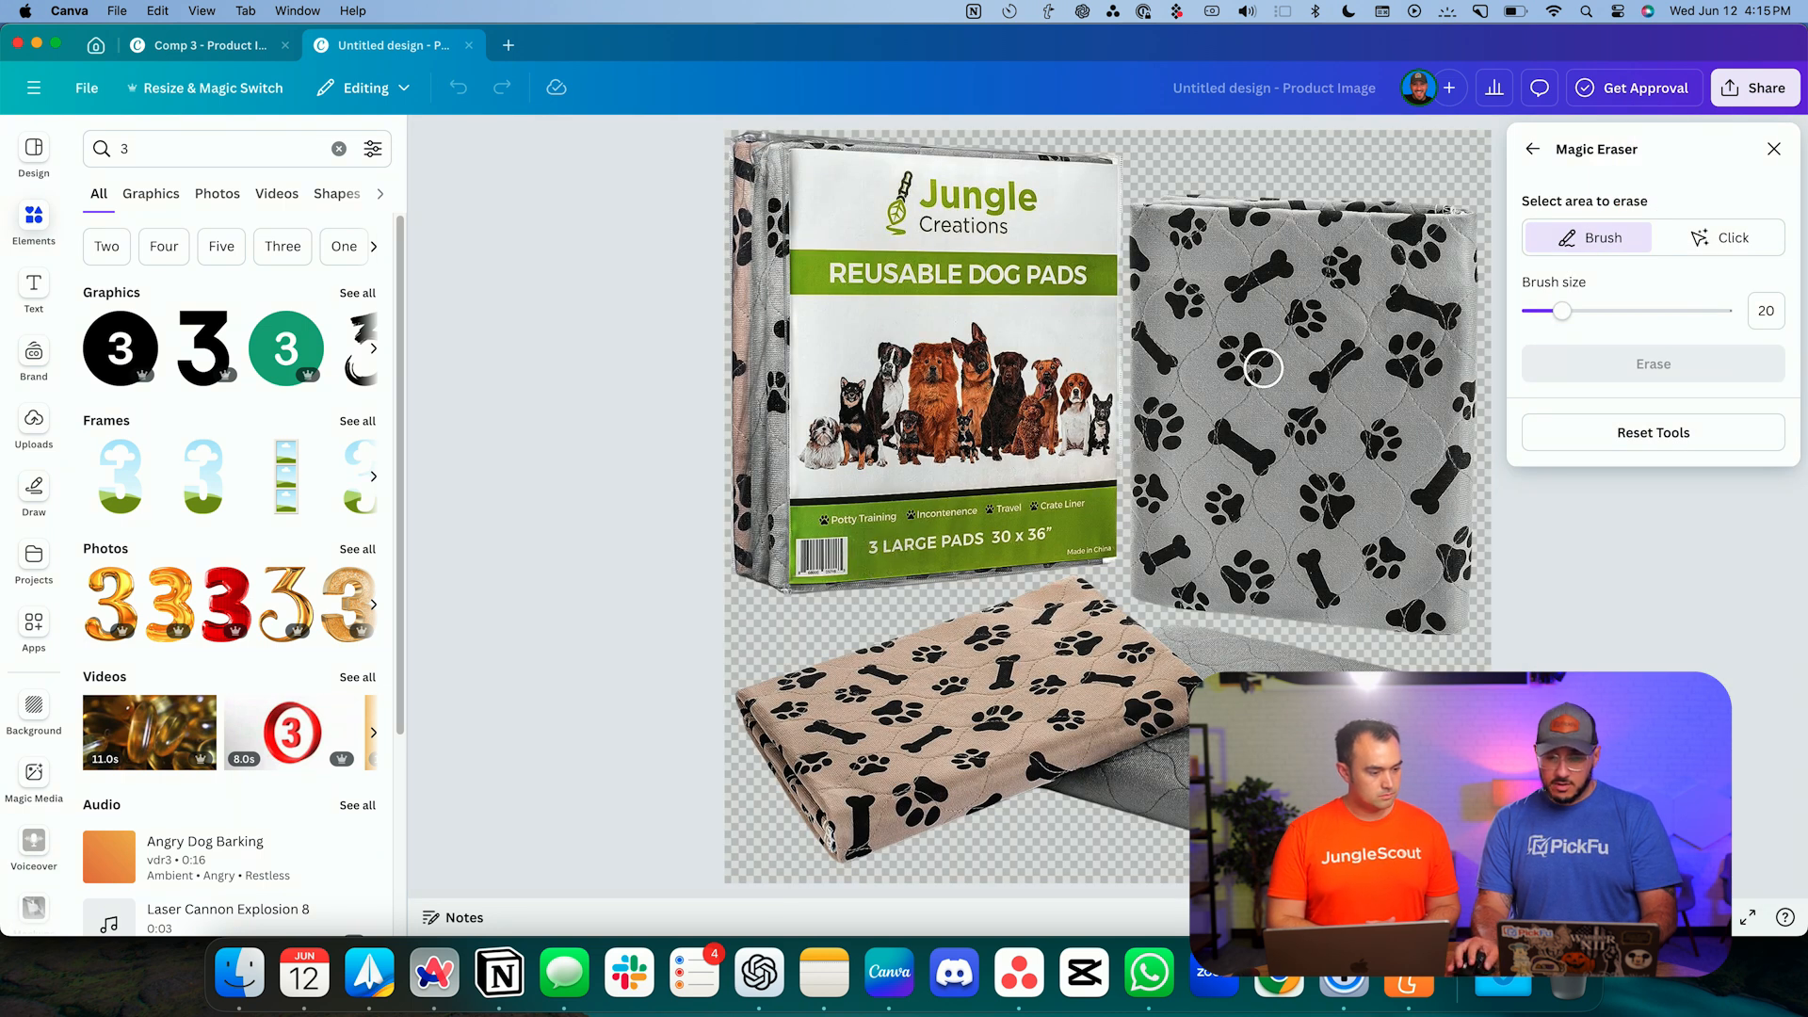
{"action": "left_click", "coordinate": [1547, 312]}
{"action": "left_click_drag", "start_coordinate": [1547, 311], "coordinate": [1544, 311]}
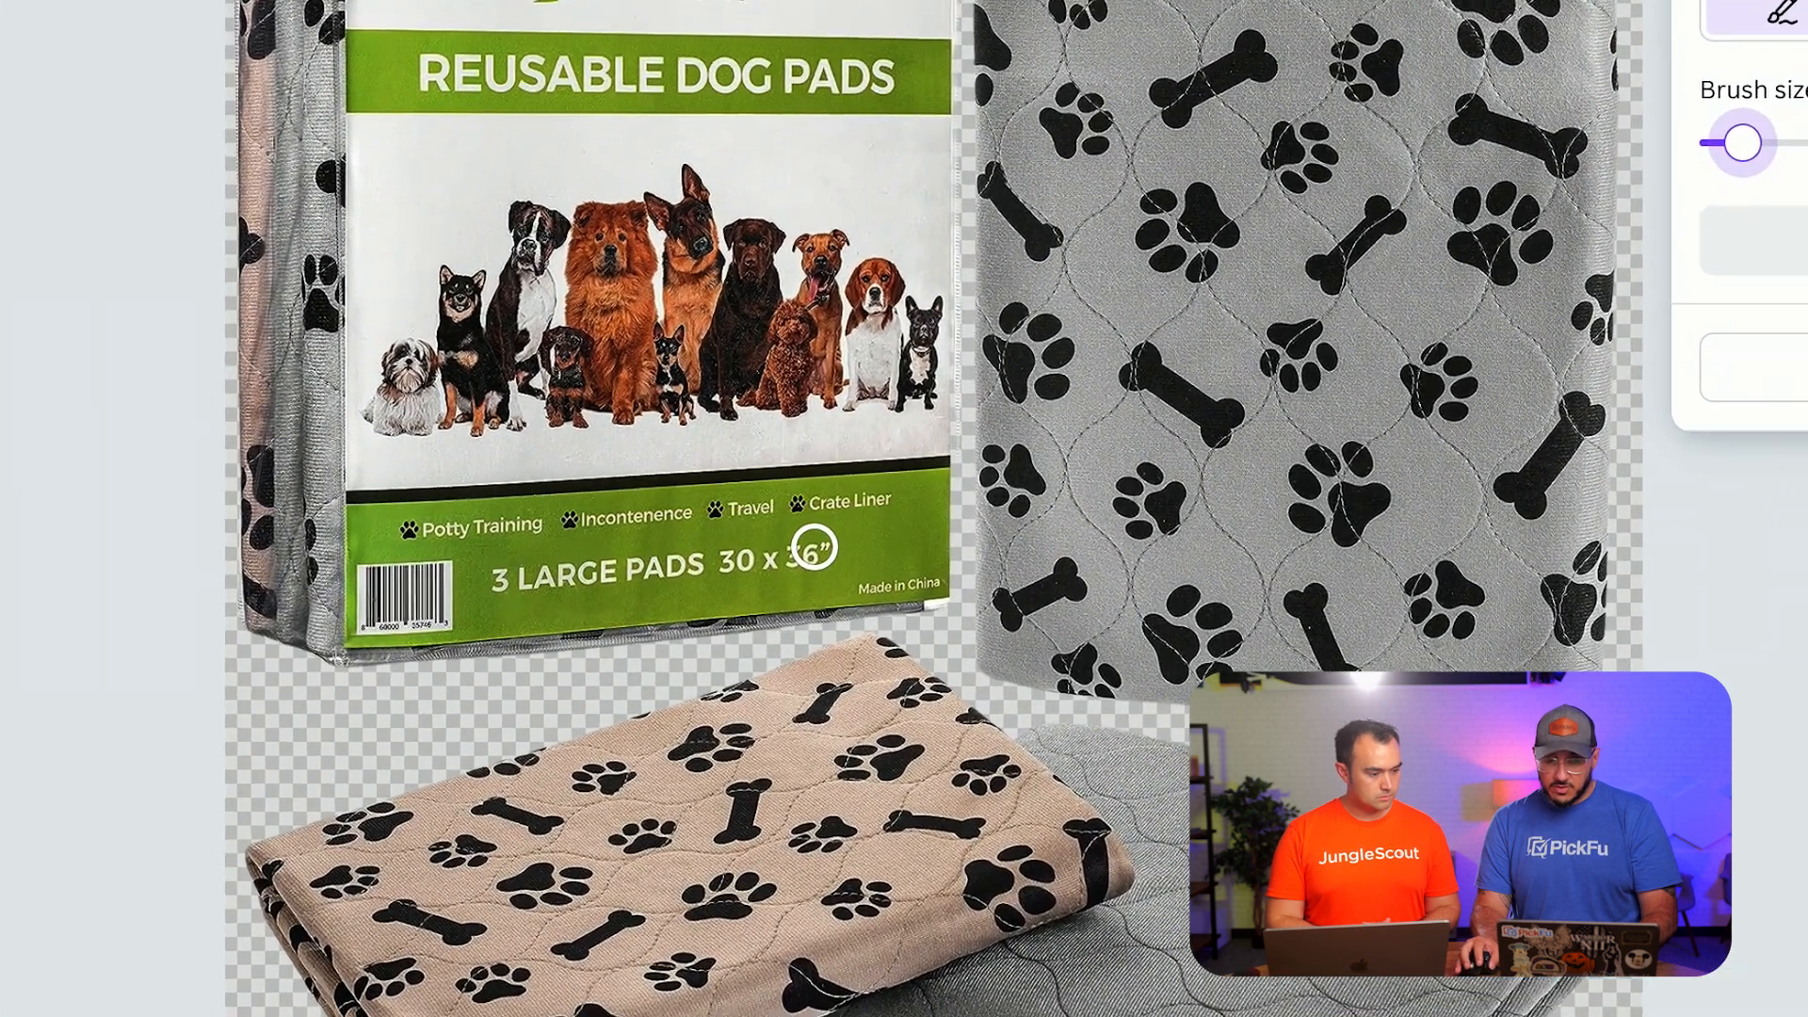
{"action": "left_click_drag", "start_coordinate": [1036, 529], "coordinate": [977, 540]}
{"action": "left_click_drag", "start_coordinate": [642, 571], "coordinate": [436, 588]}
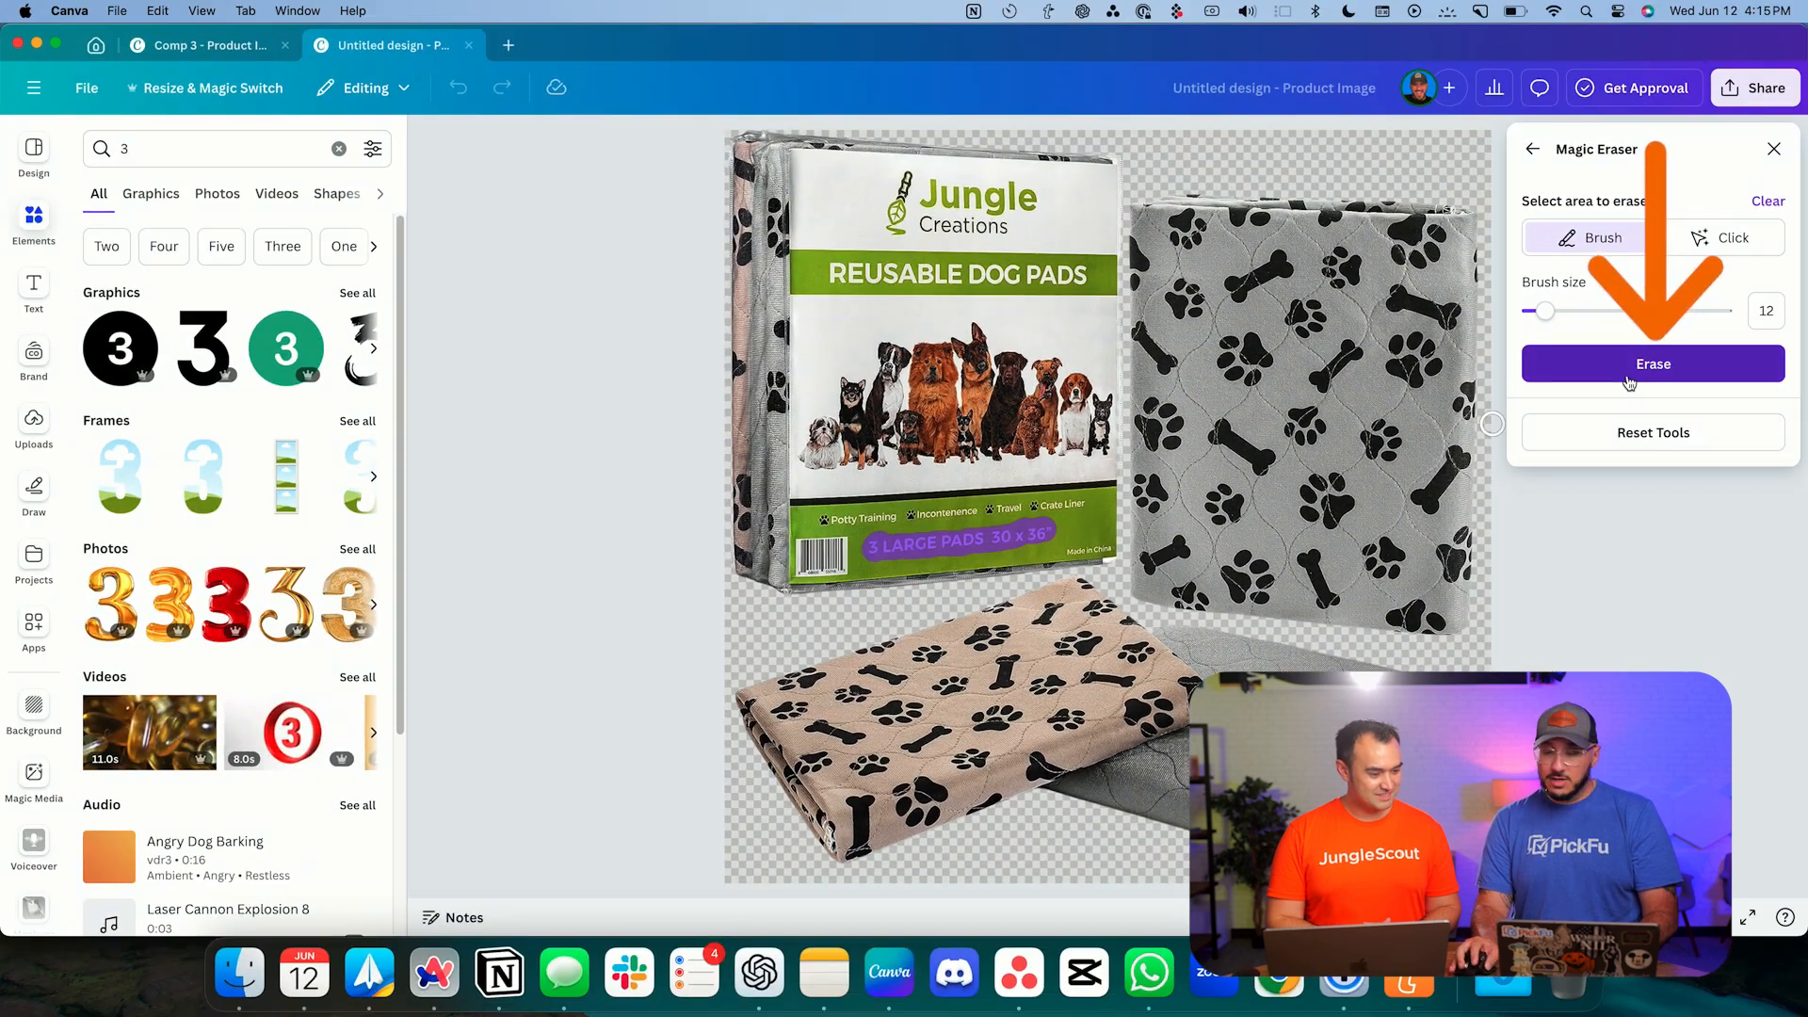
{"action": "left_click", "coordinate": [1629, 380]}
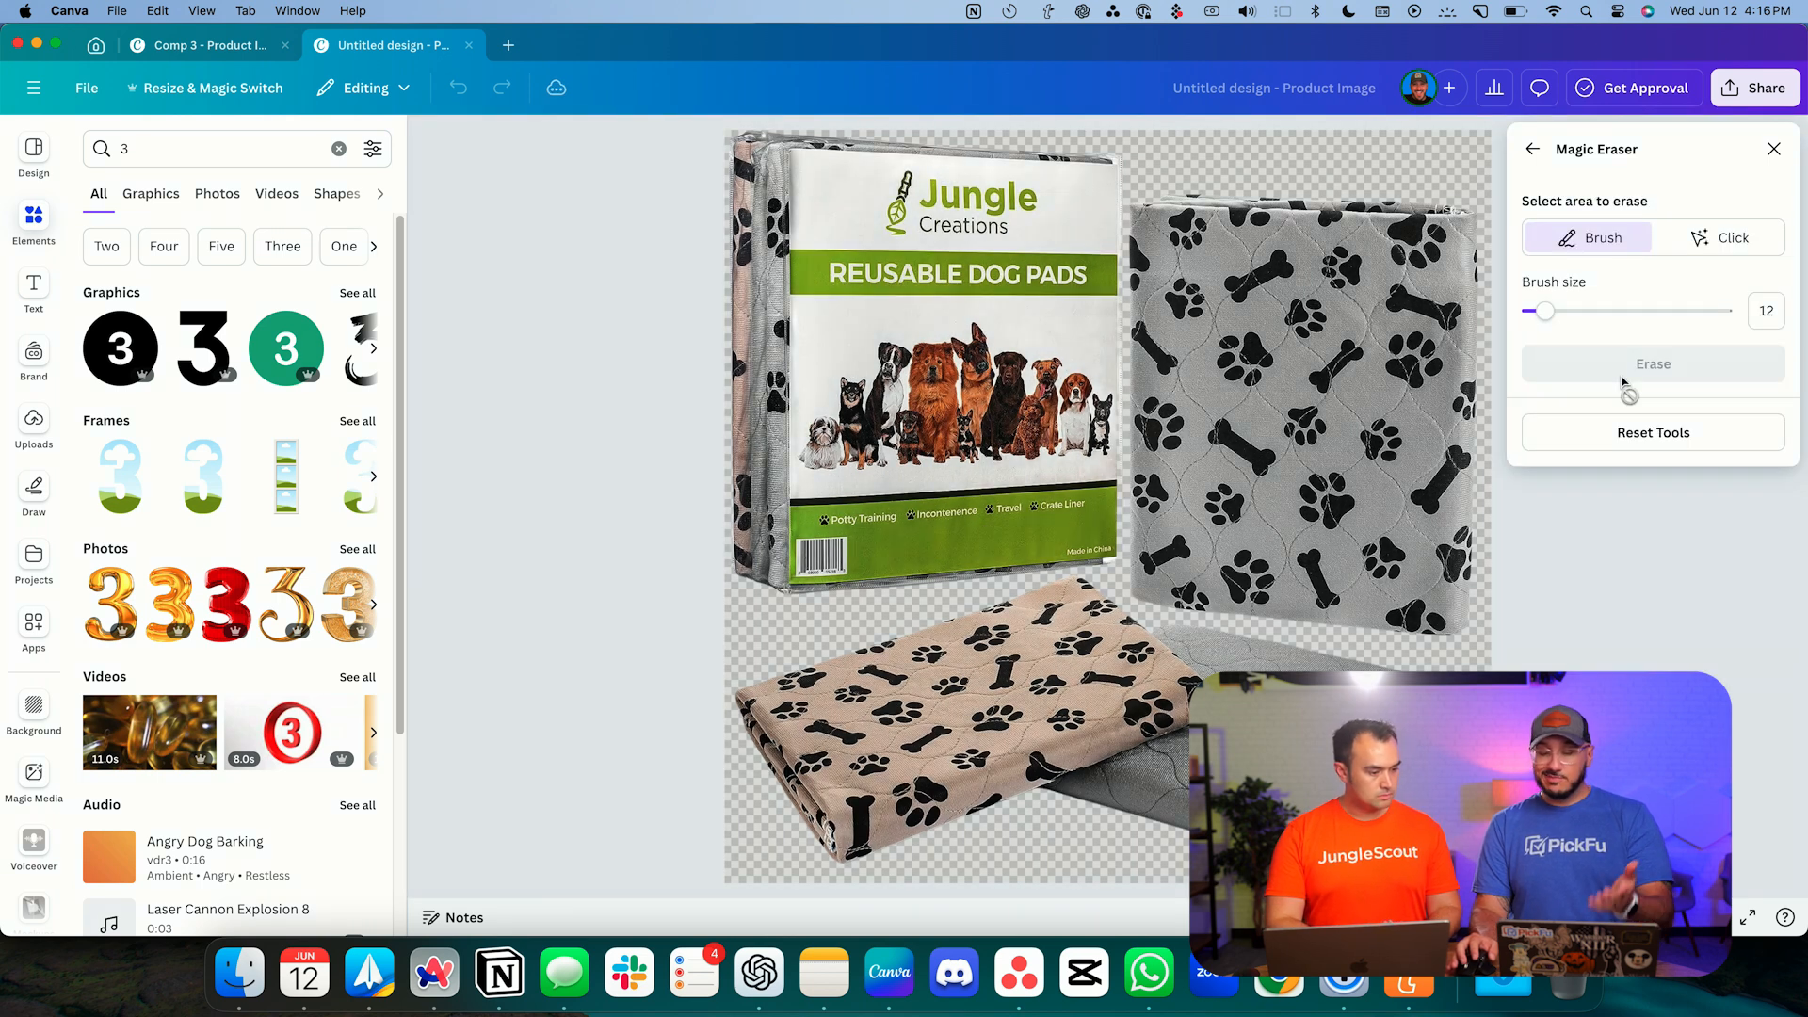
{"action": "left_click", "coordinate": [1776, 148]}
- Fit the 3 badge, about 60 px wide, onto the green label band beside the barcode
{"action": "left_click_drag", "start_coordinate": [727, 676], "coordinate": [739, 828]}
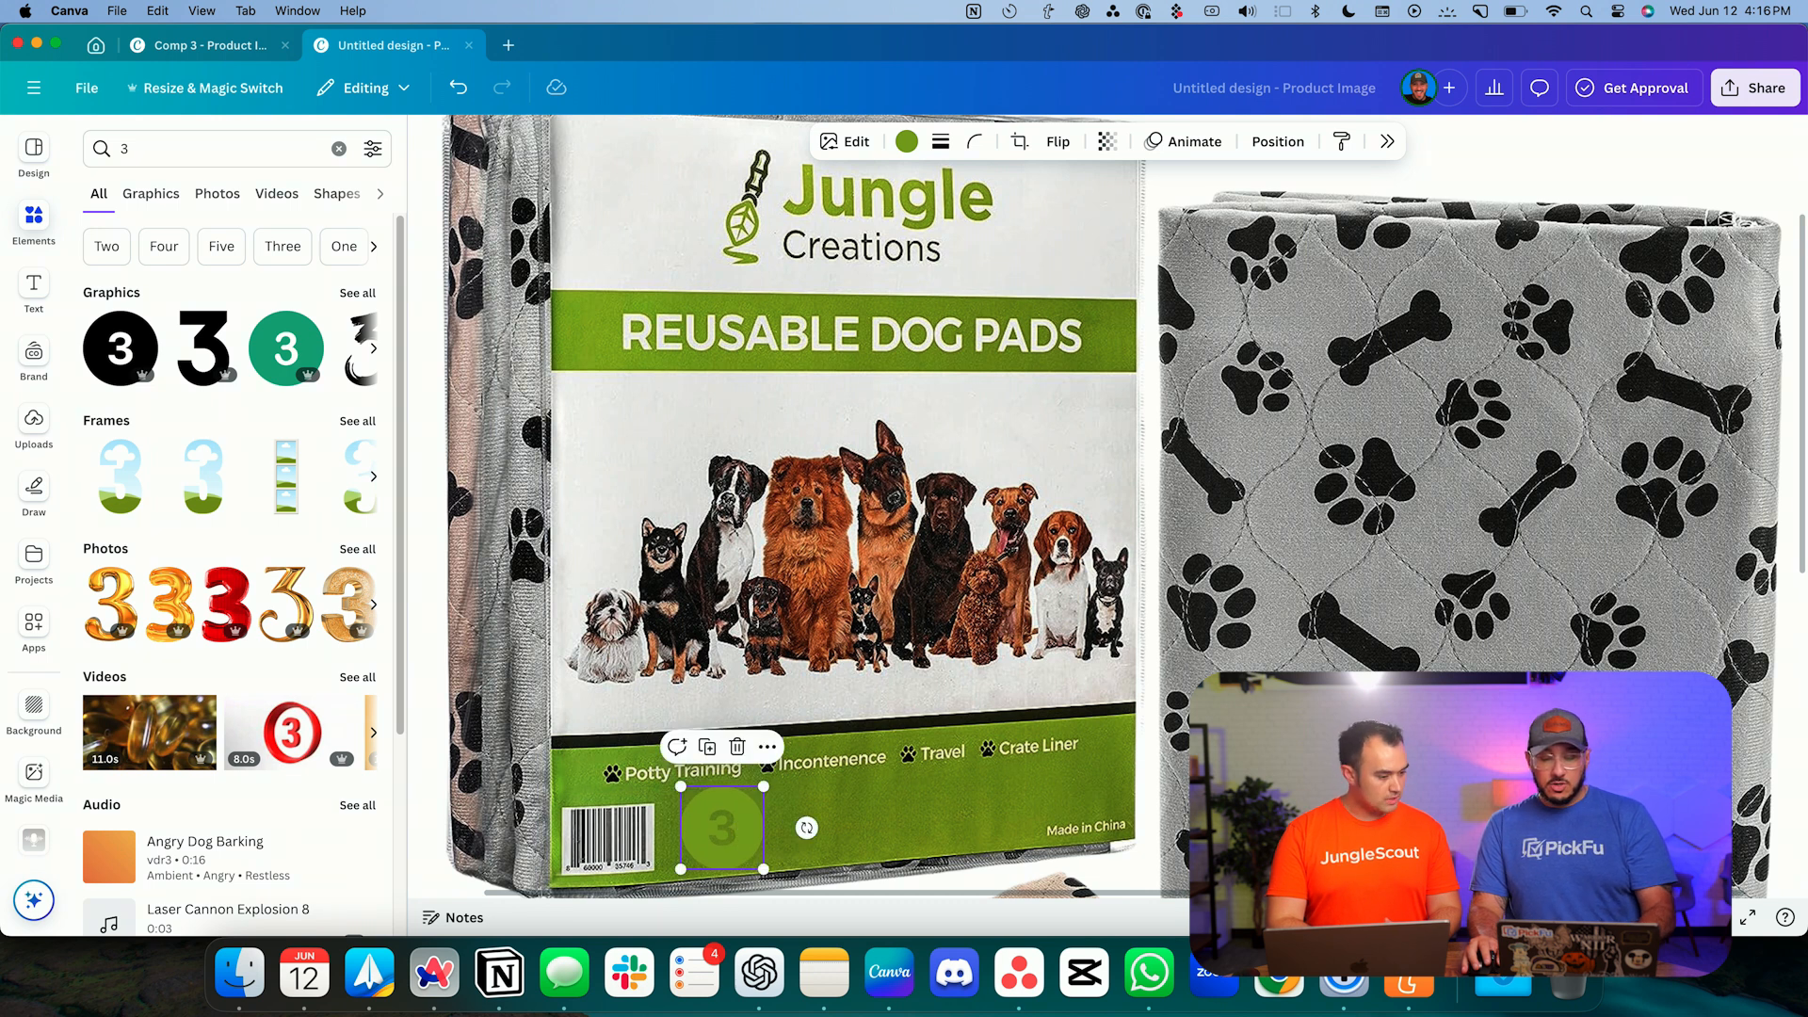
- Add a circle shape over the package and fill it with white
{"action": "key", "text": "c"}
{"action": "left_click", "coordinate": [1137, 686]}
{"action": "left_click", "coordinate": [1279, 574]}
{"action": "left_click", "coordinate": [1184, 656]}
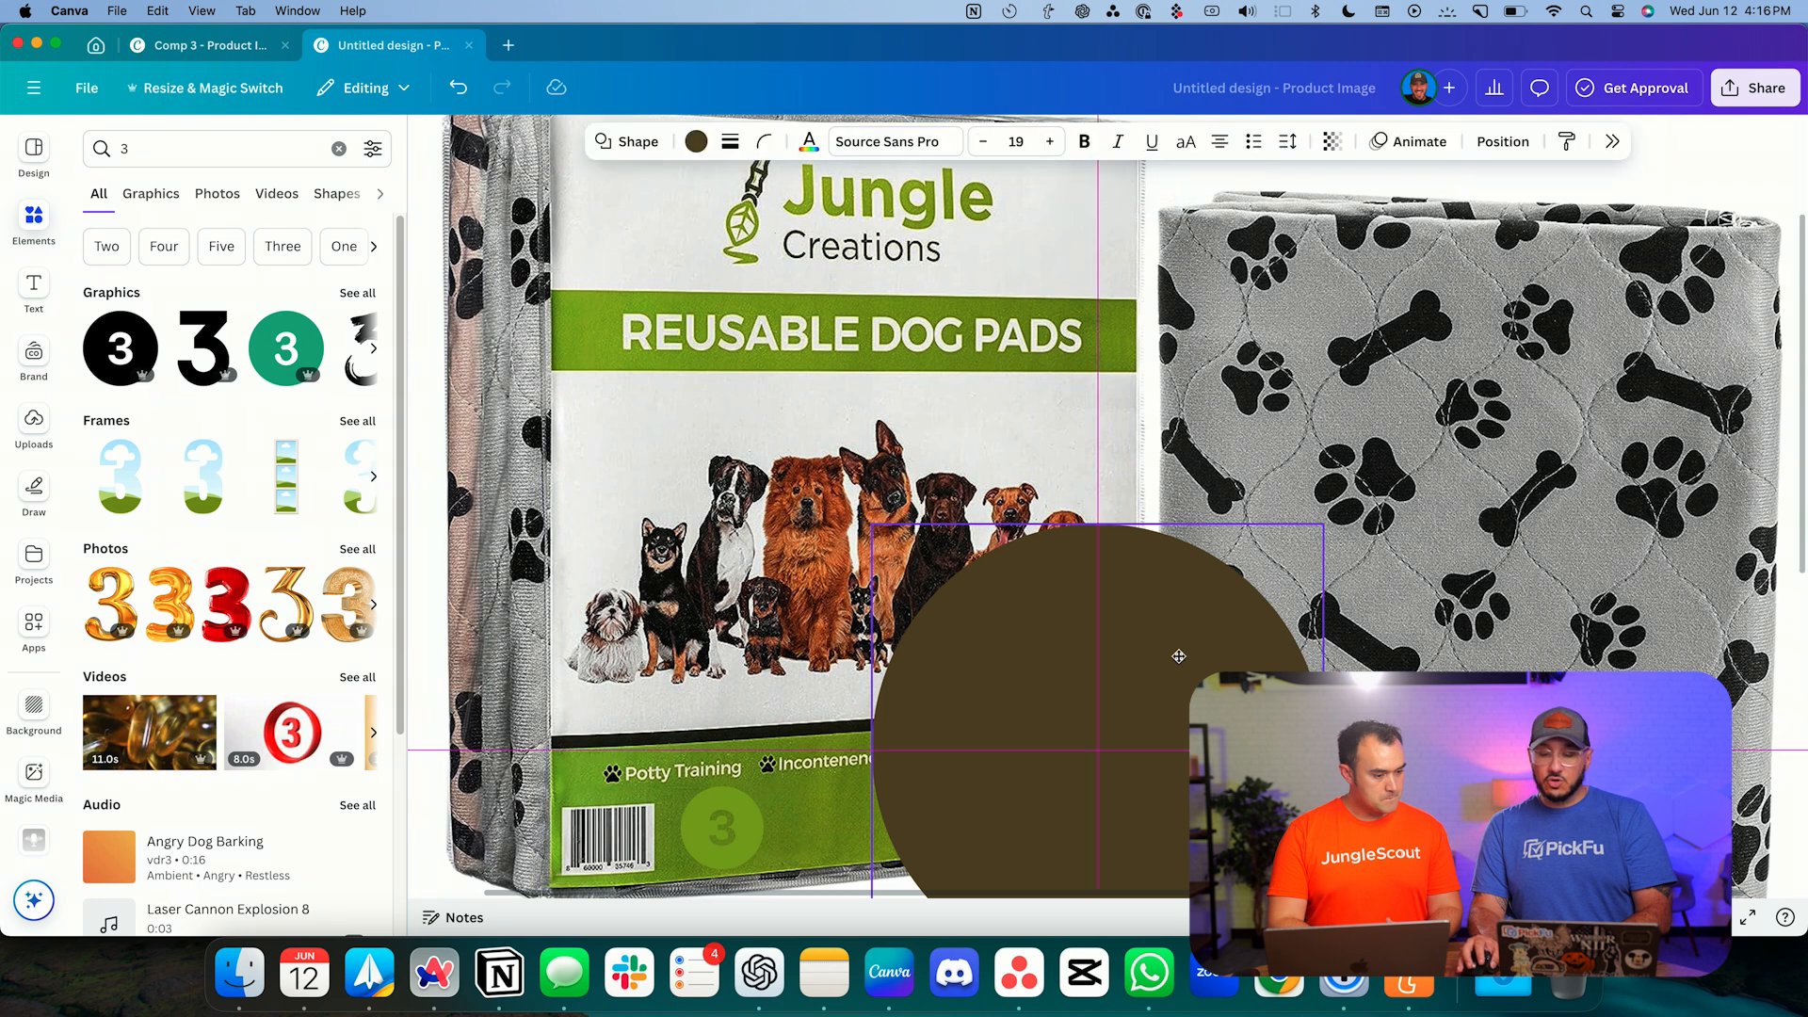
{"action": "left_click_drag", "start_coordinate": [1175, 654], "coordinate": [1019, 498]}
{"action": "left_click", "coordinate": [697, 143]}
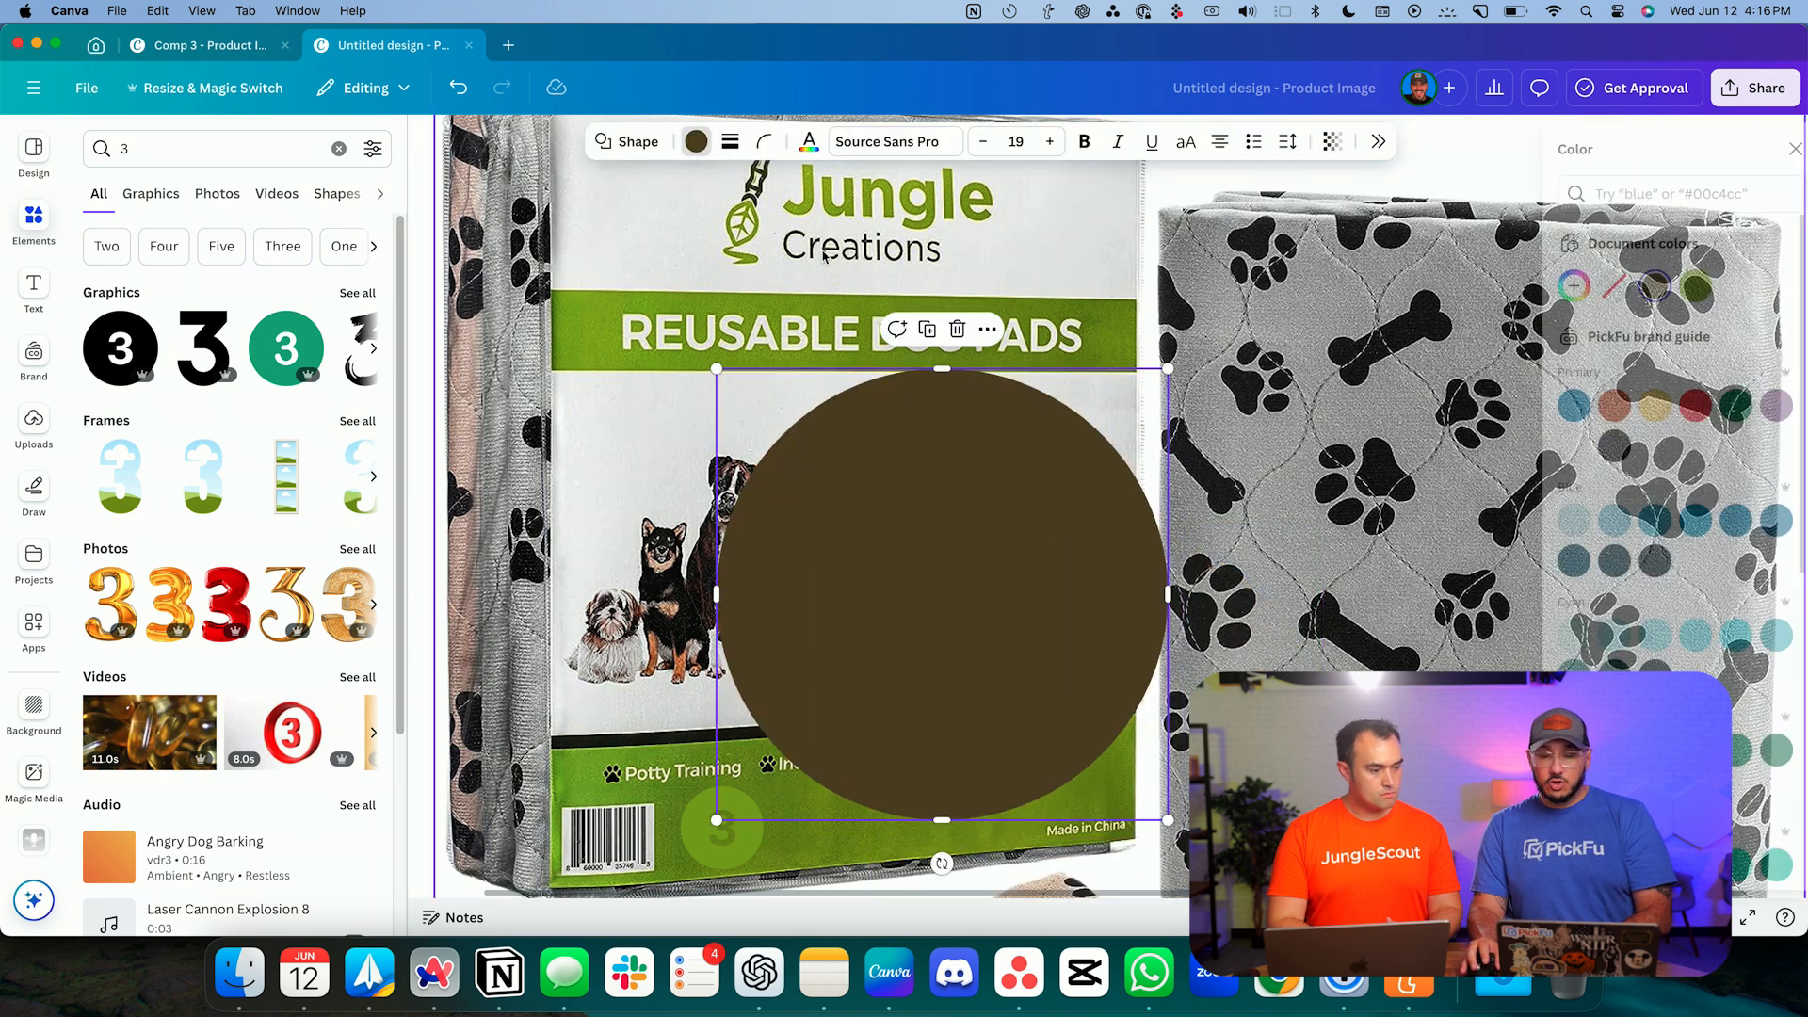
{"action": "left_click", "coordinate": [1538, 446]}
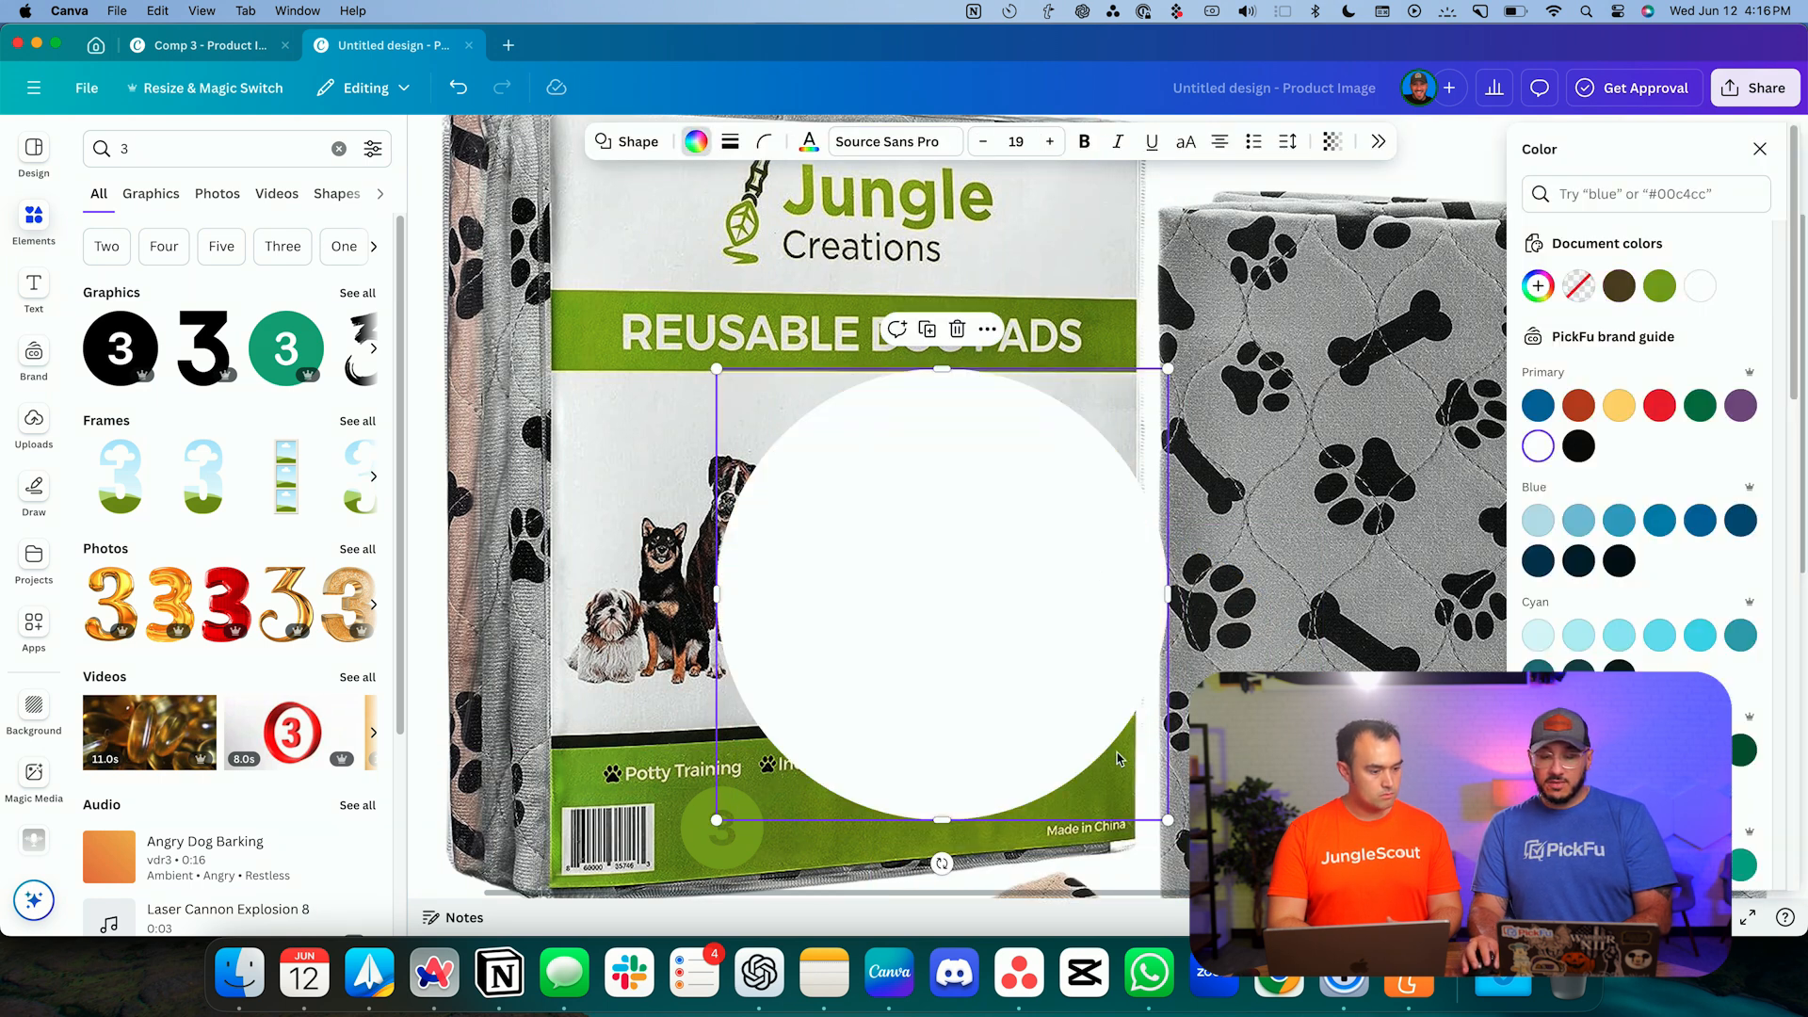
- Shrink the white circle to about 48 px over the 3 badge and send it backward behind the badge
{"action": "left_click_drag", "start_coordinate": [1168, 819], "coordinate": [739, 827]}
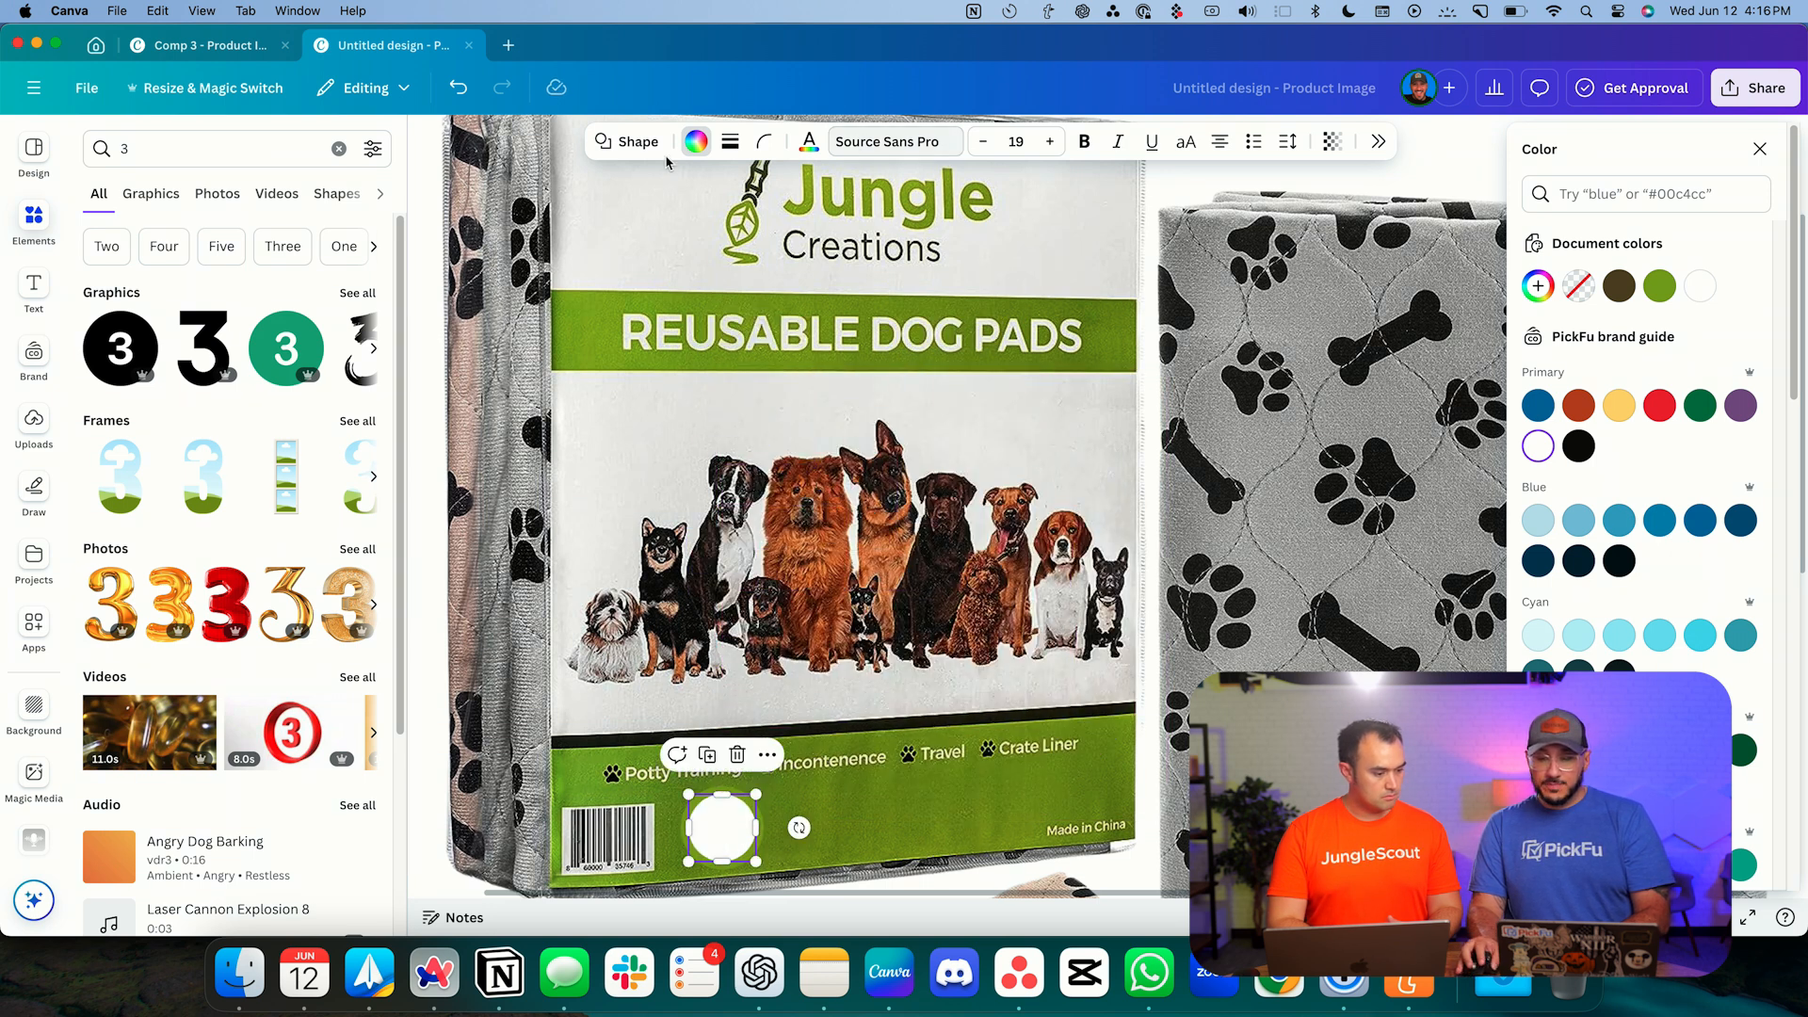
{"action": "left_click", "coordinate": [1757, 149]}
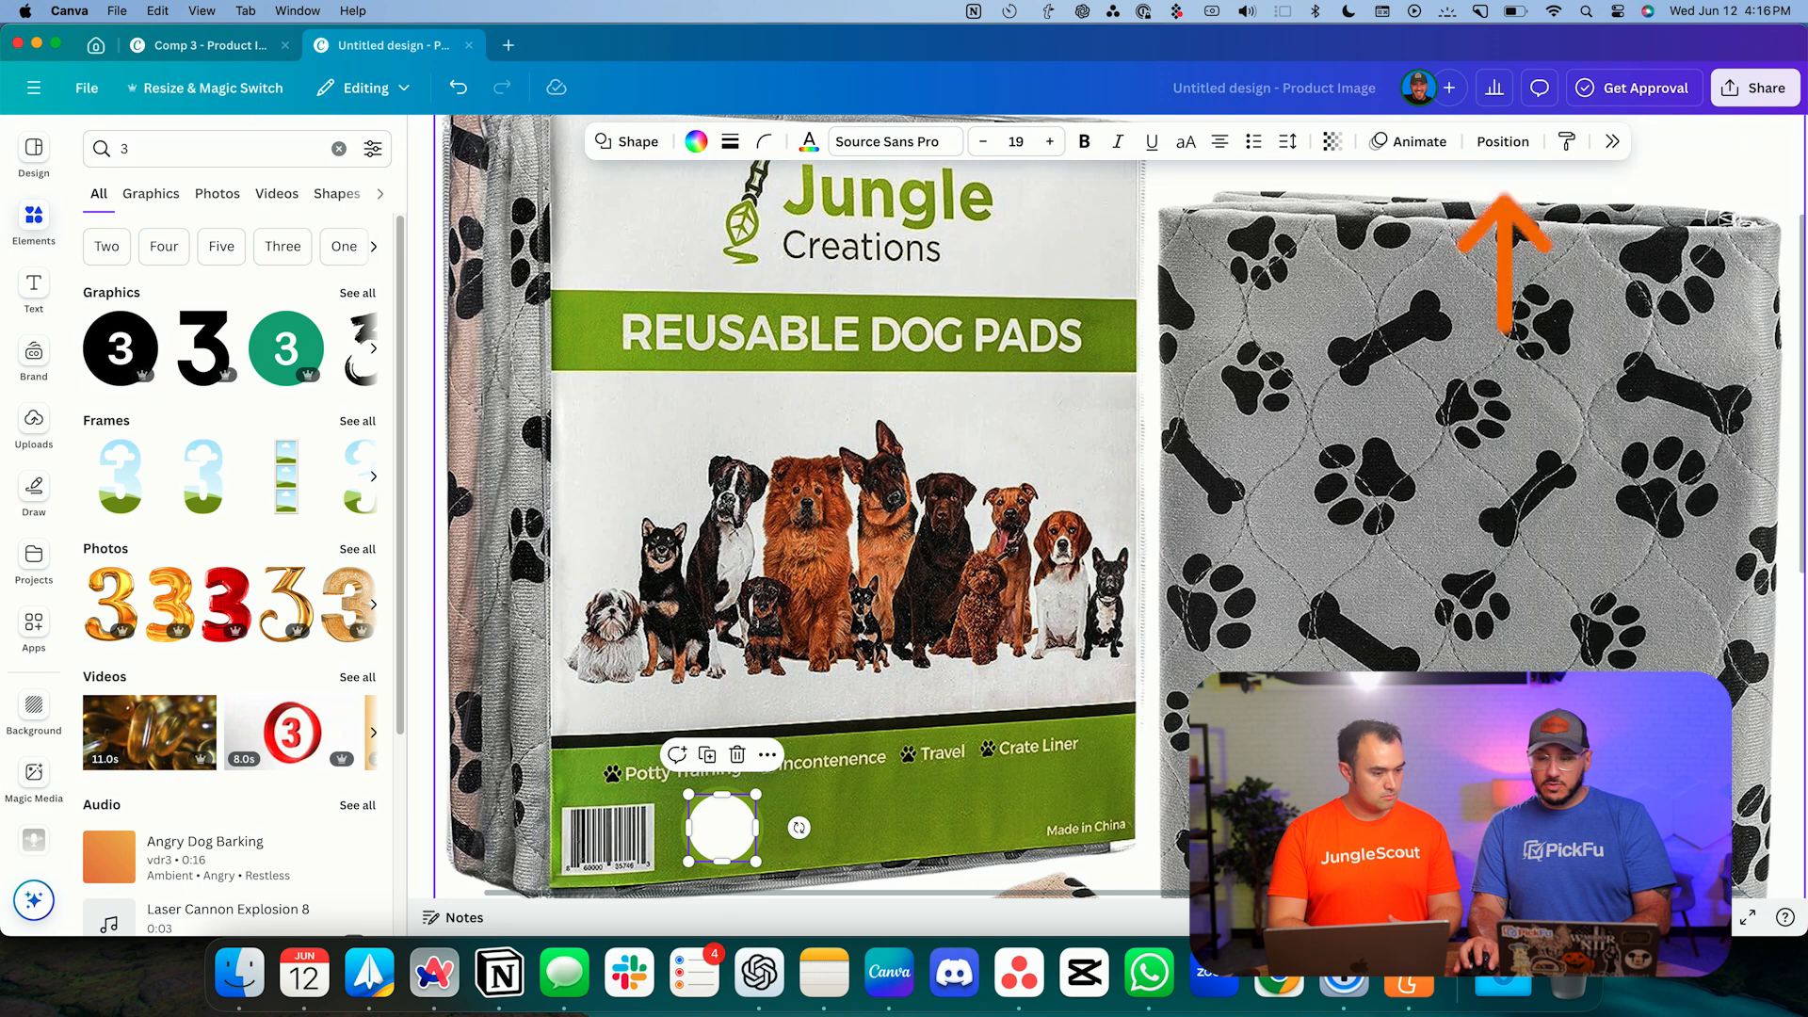
{"action": "left_click", "coordinate": [1503, 141]}
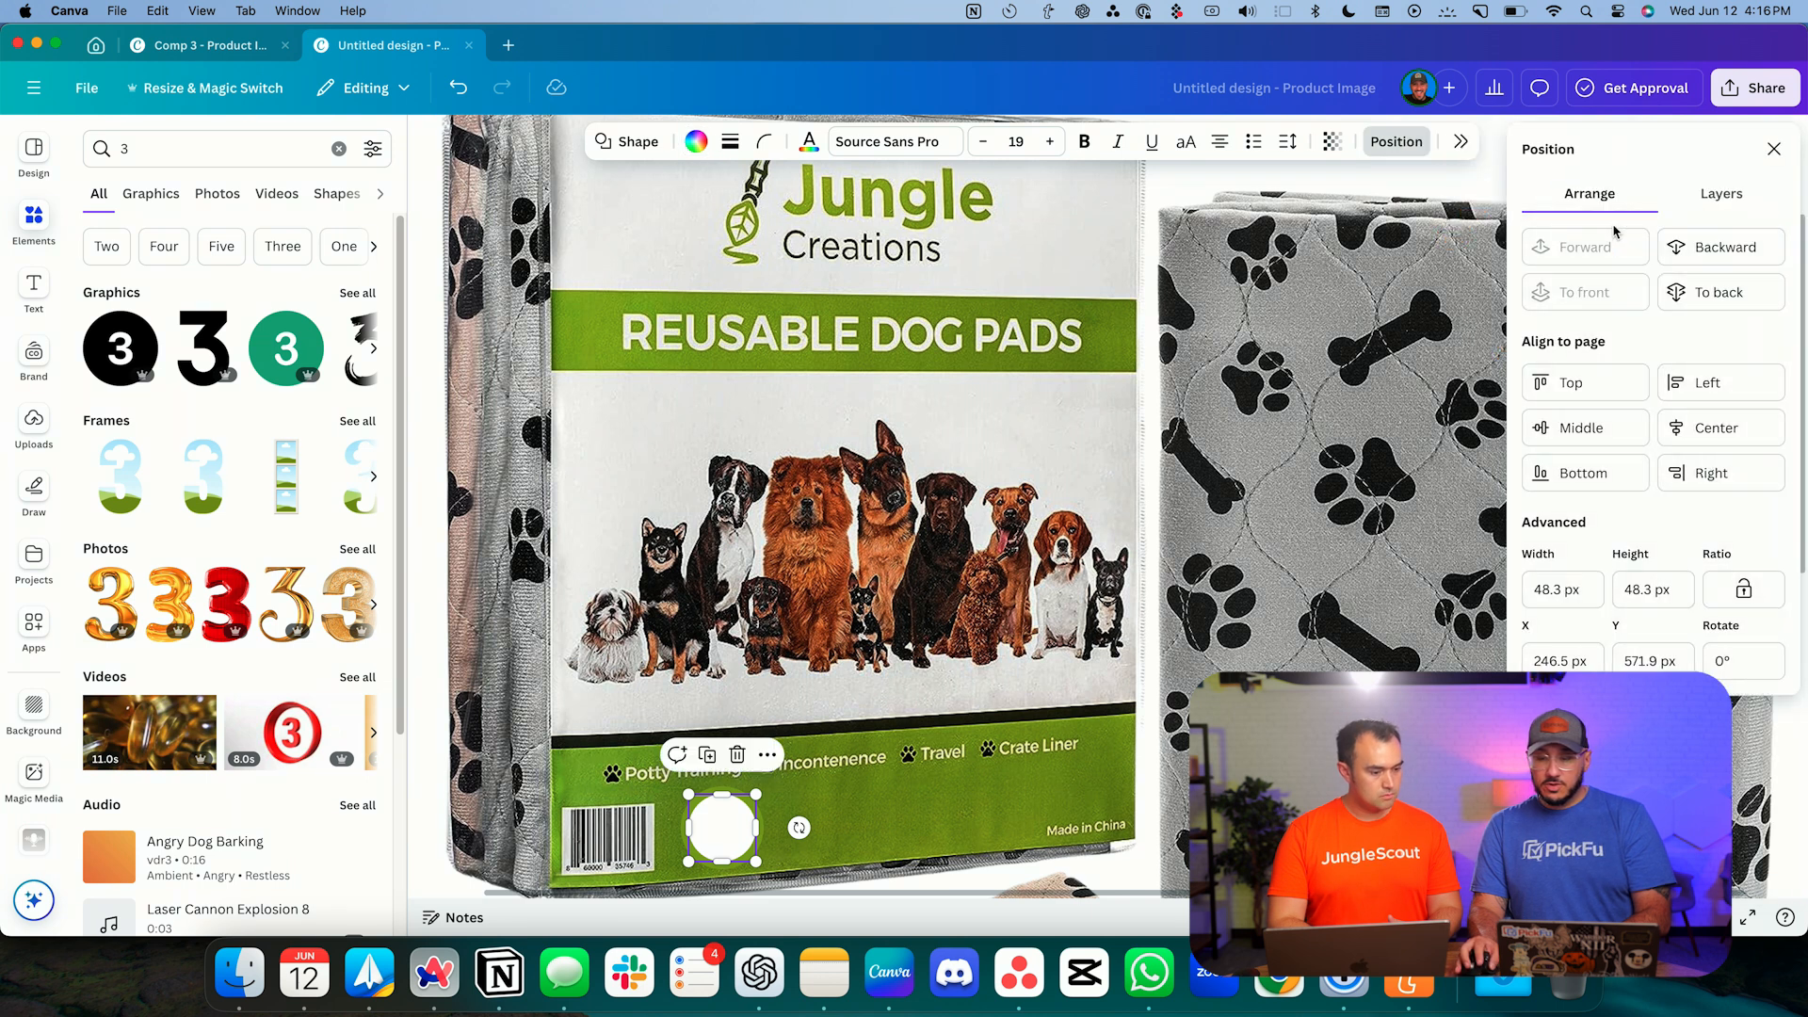
{"action": "left_click", "coordinate": [1723, 250]}
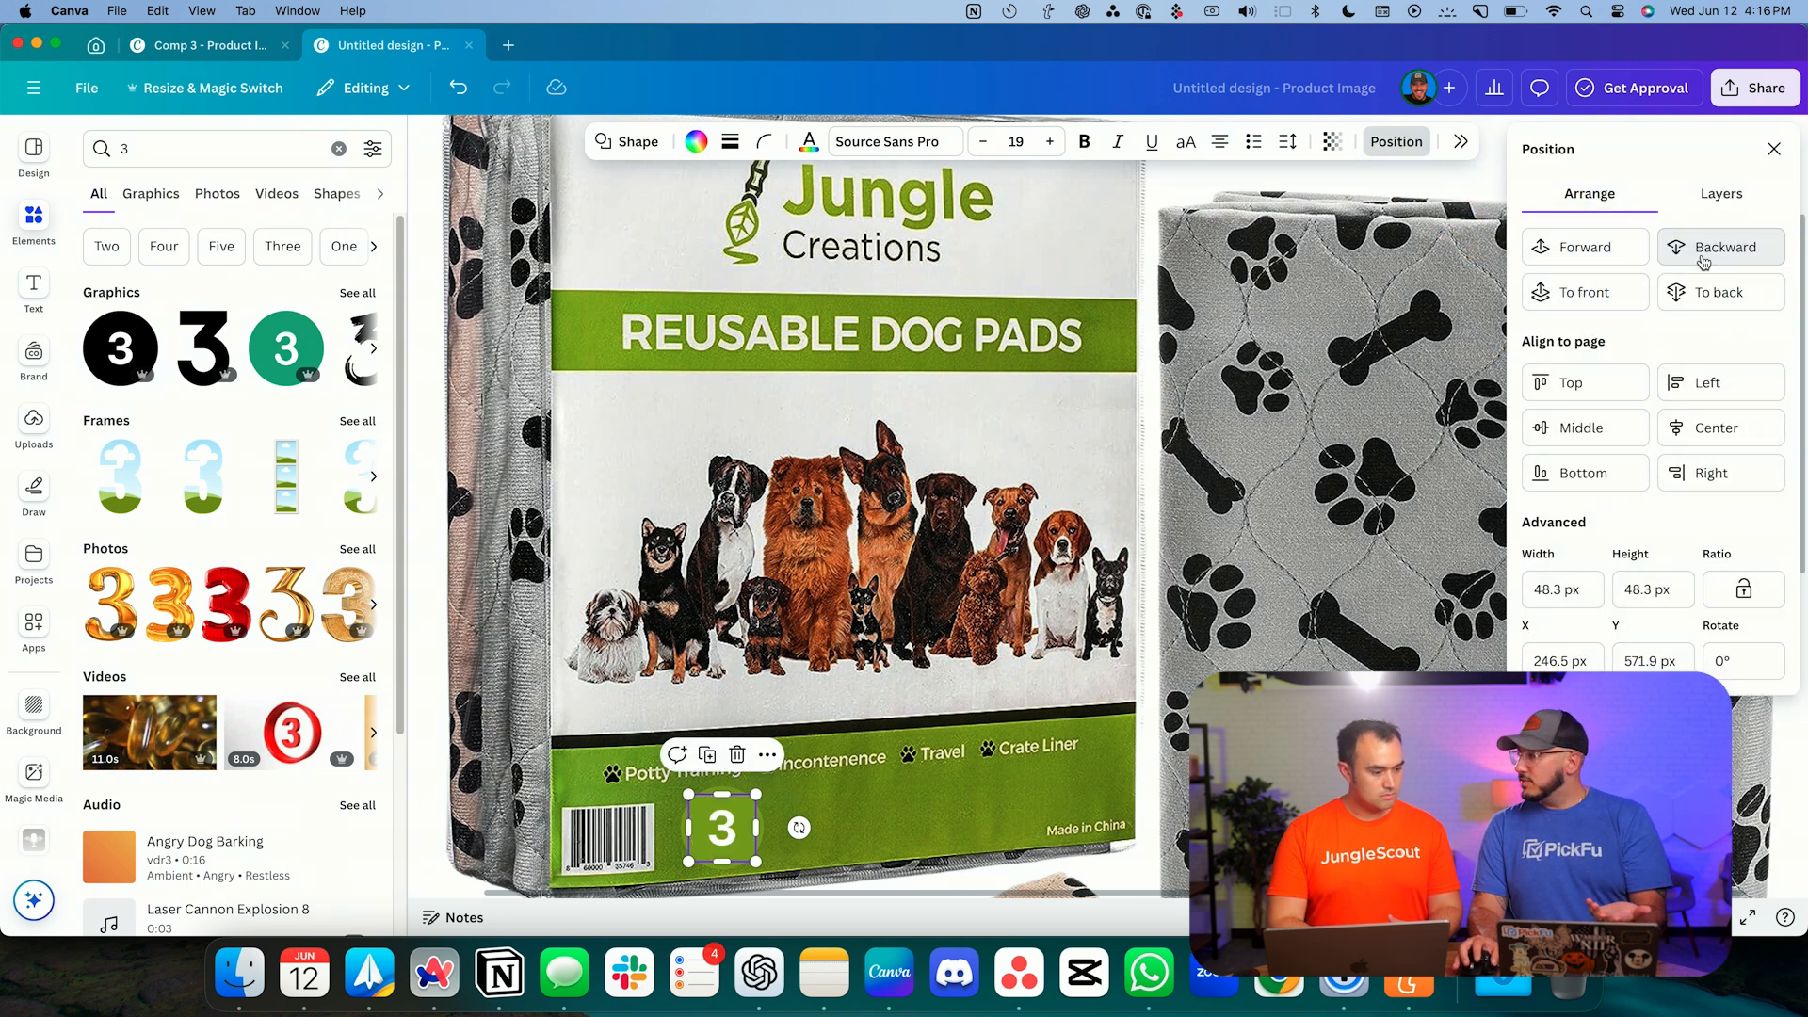
{"action": "left_click", "coordinate": [1007, 519]}
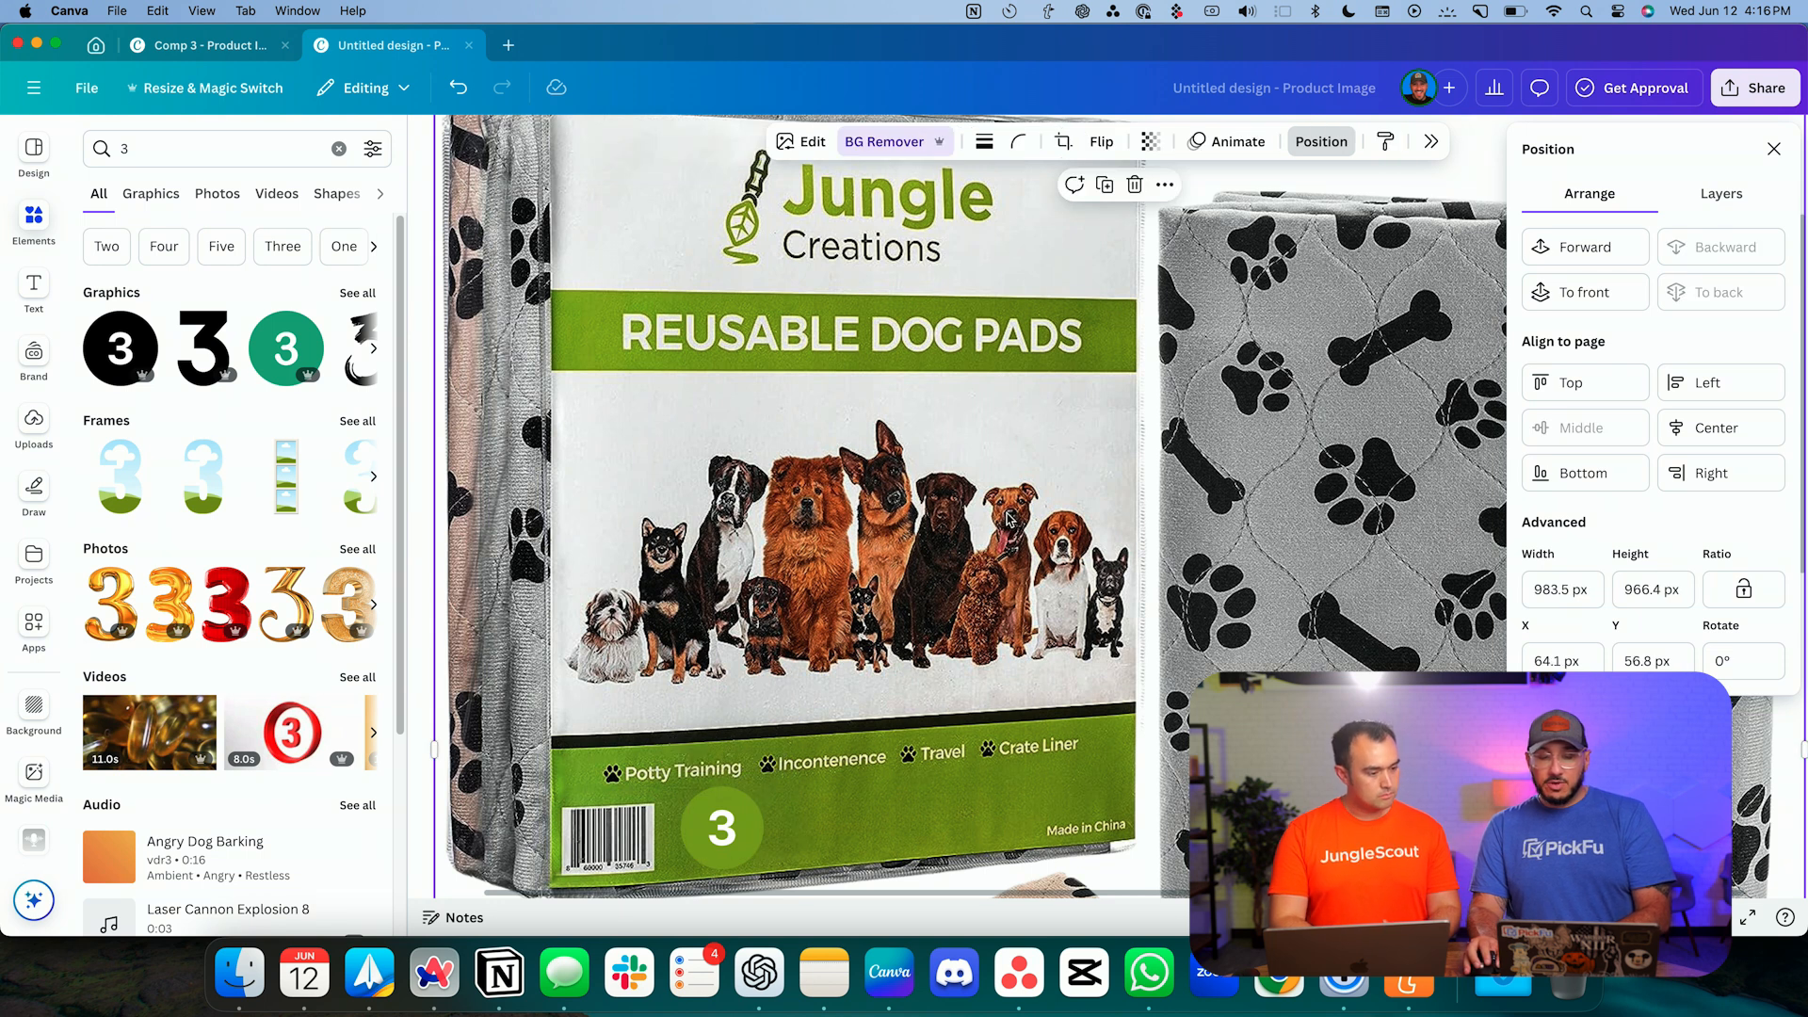
- Switch to the Amazon listing to check the original package label, and return to the Canva design
{"action": "key", "text": "super+Tab"}
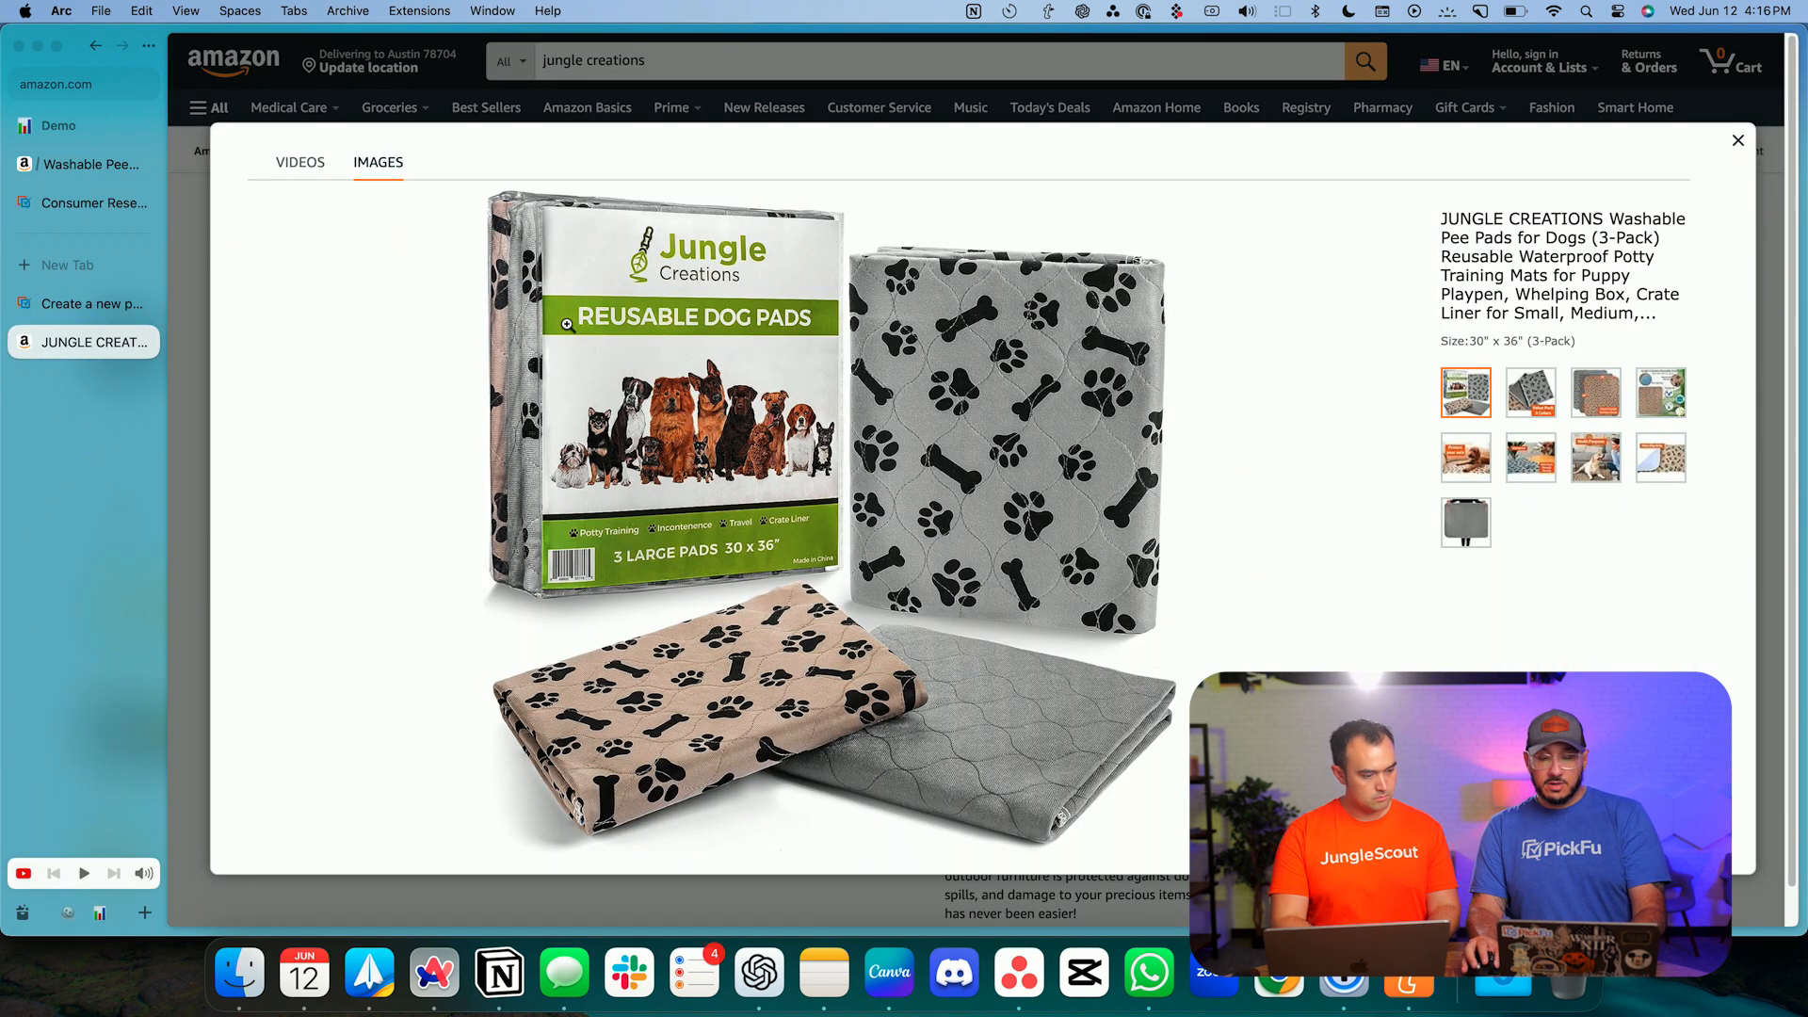
{"action": "key", "text": "super+Tab"}
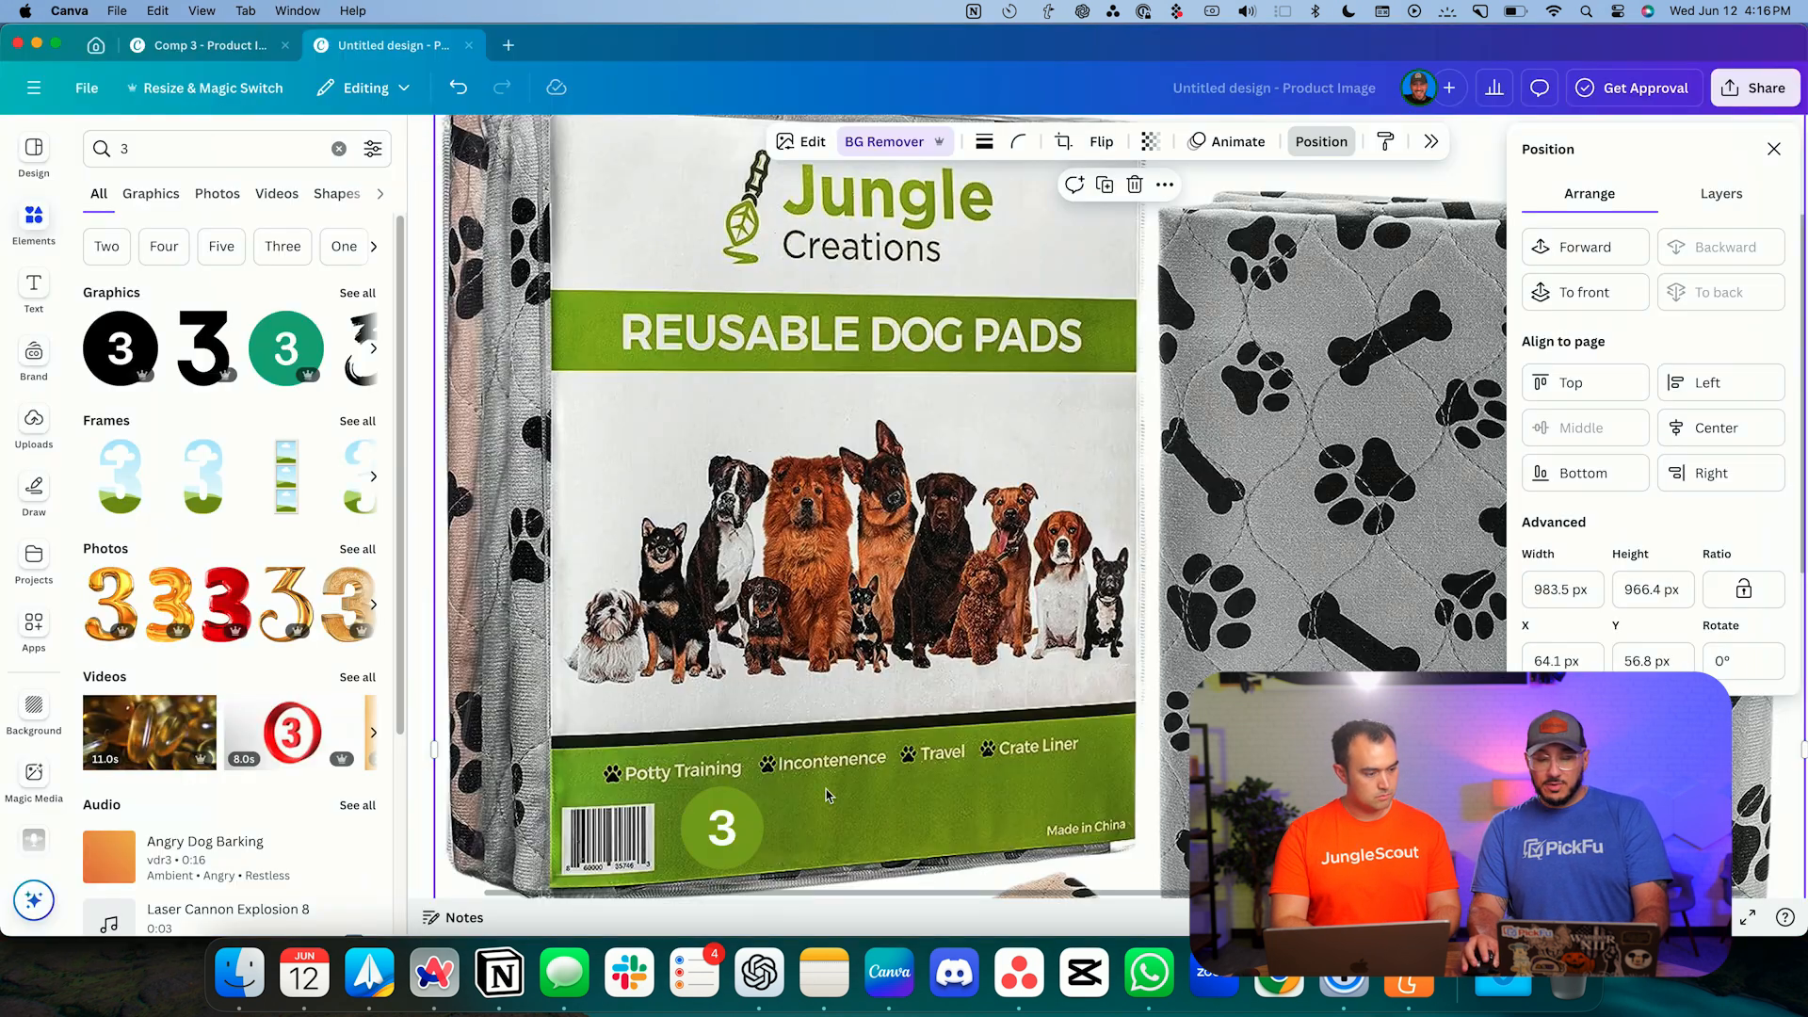
- Try resizing the green 3 badge beside the barcode
{"action": "left_click", "coordinate": [750, 828]}
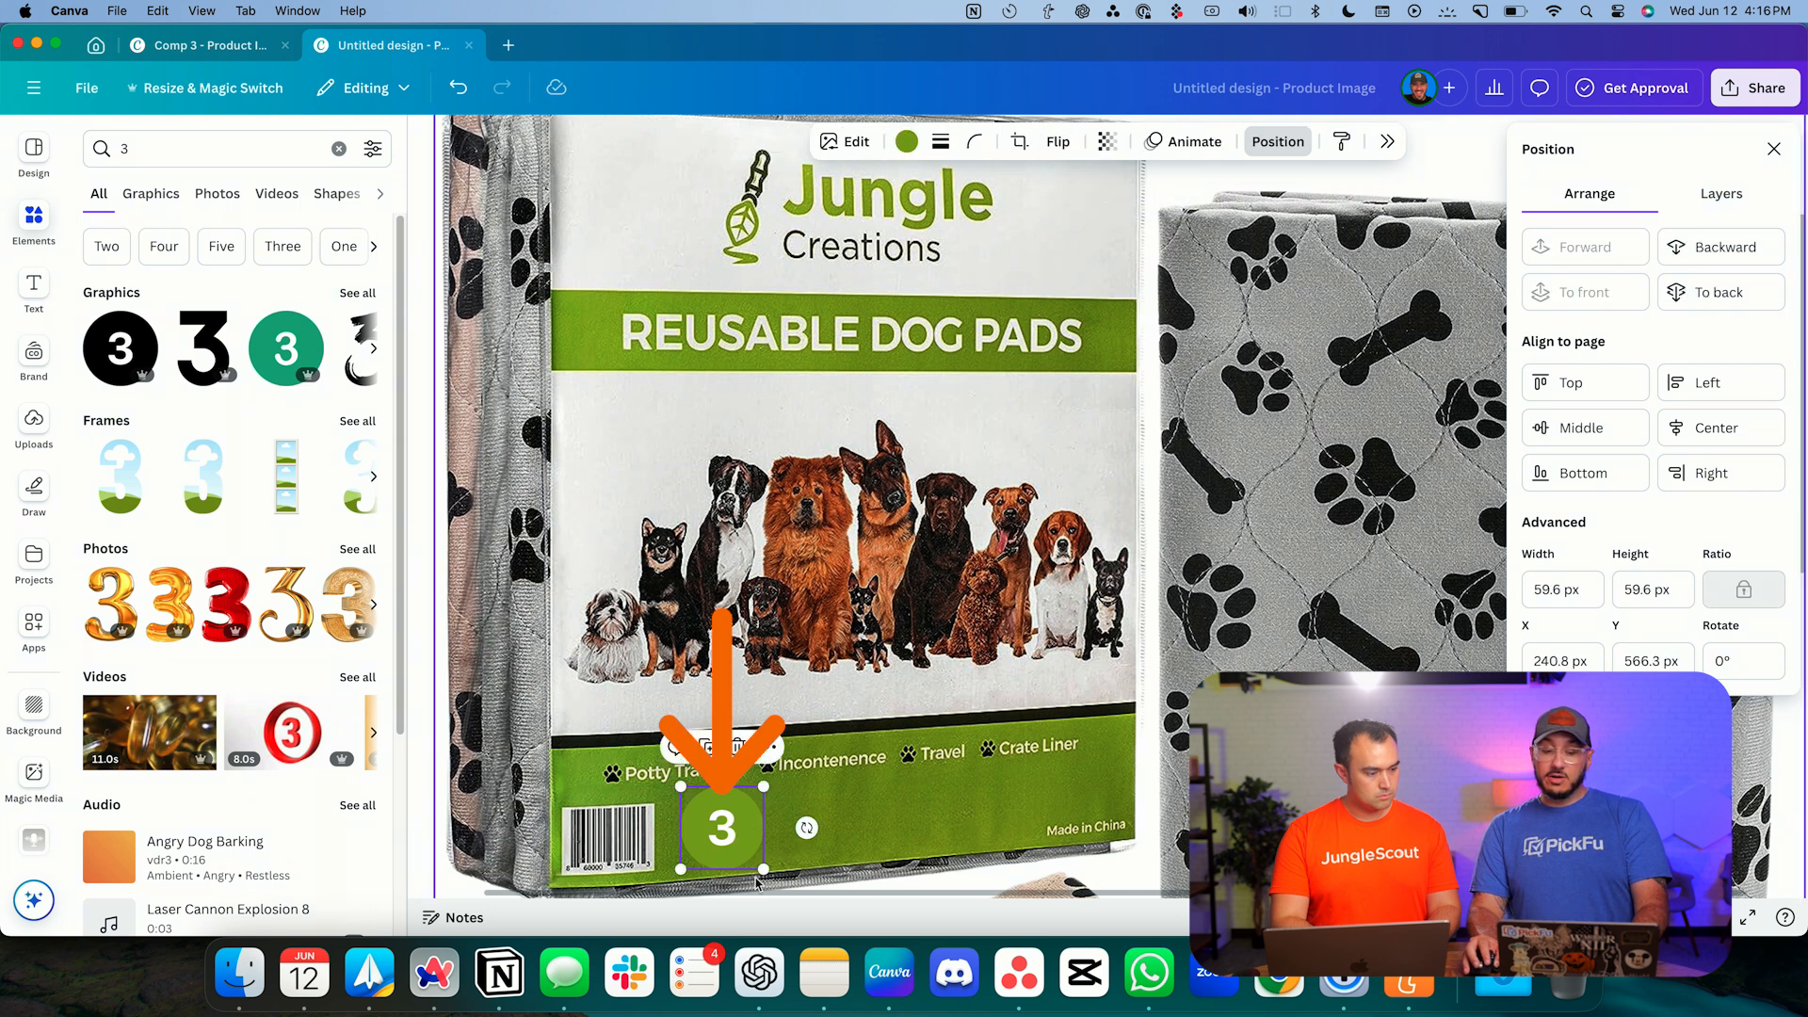
{"action": "left_click_drag", "start_coordinate": [761, 868], "coordinate": [732, 852]}
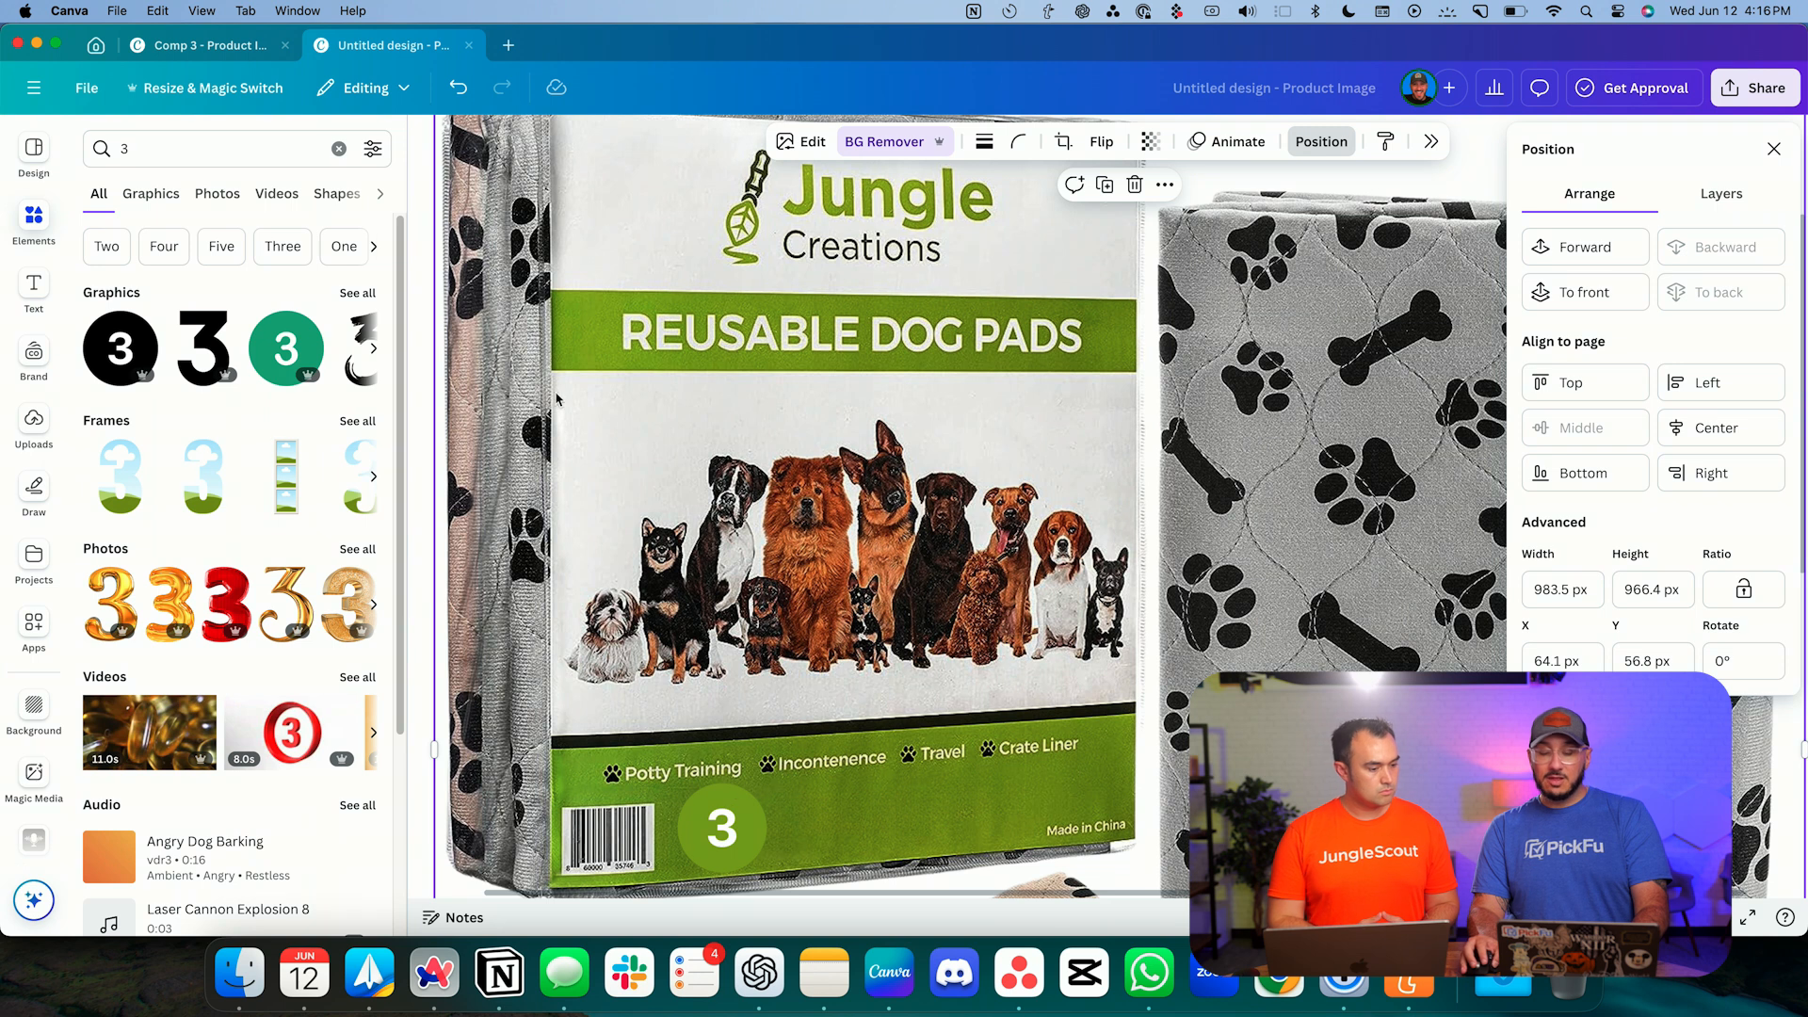
- Add a brand heading text box reading "LARGE PADS" to the design
{"action": "left_click", "coordinate": [34, 290]}
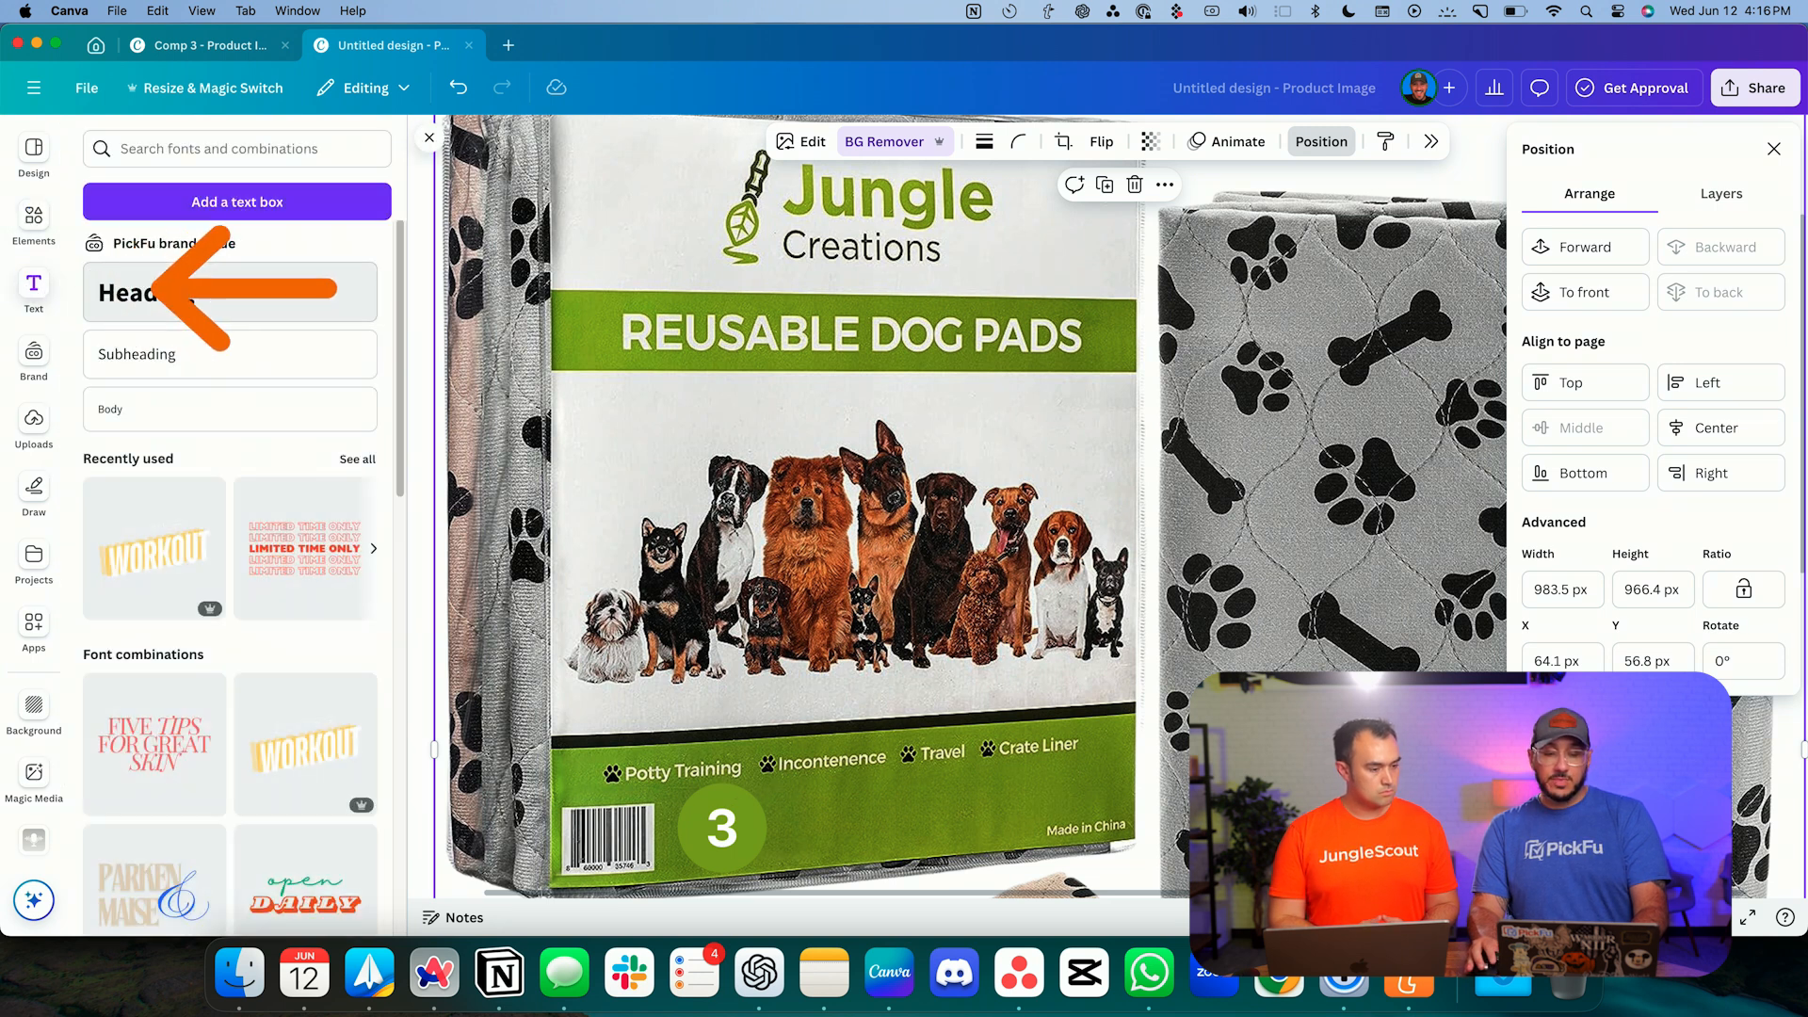
{"action": "left_click", "coordinate": [229, 292]}
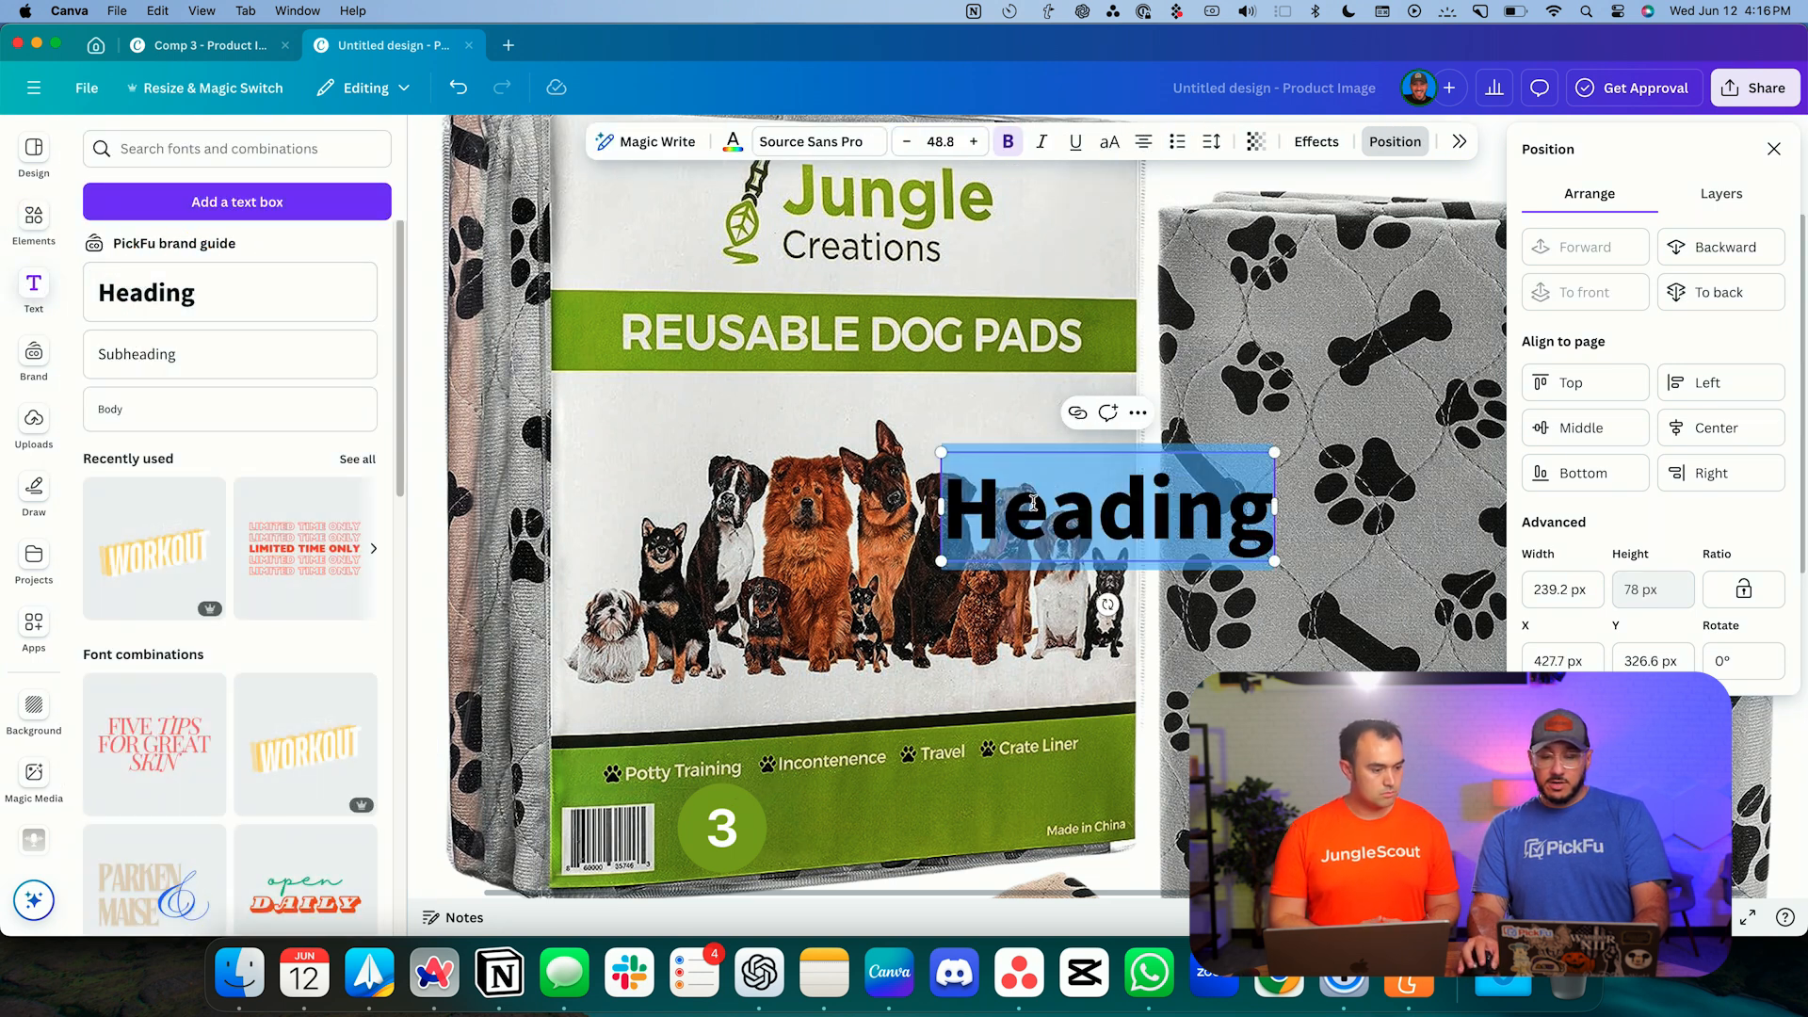
{"action": "type", "text": "LARGE B"}
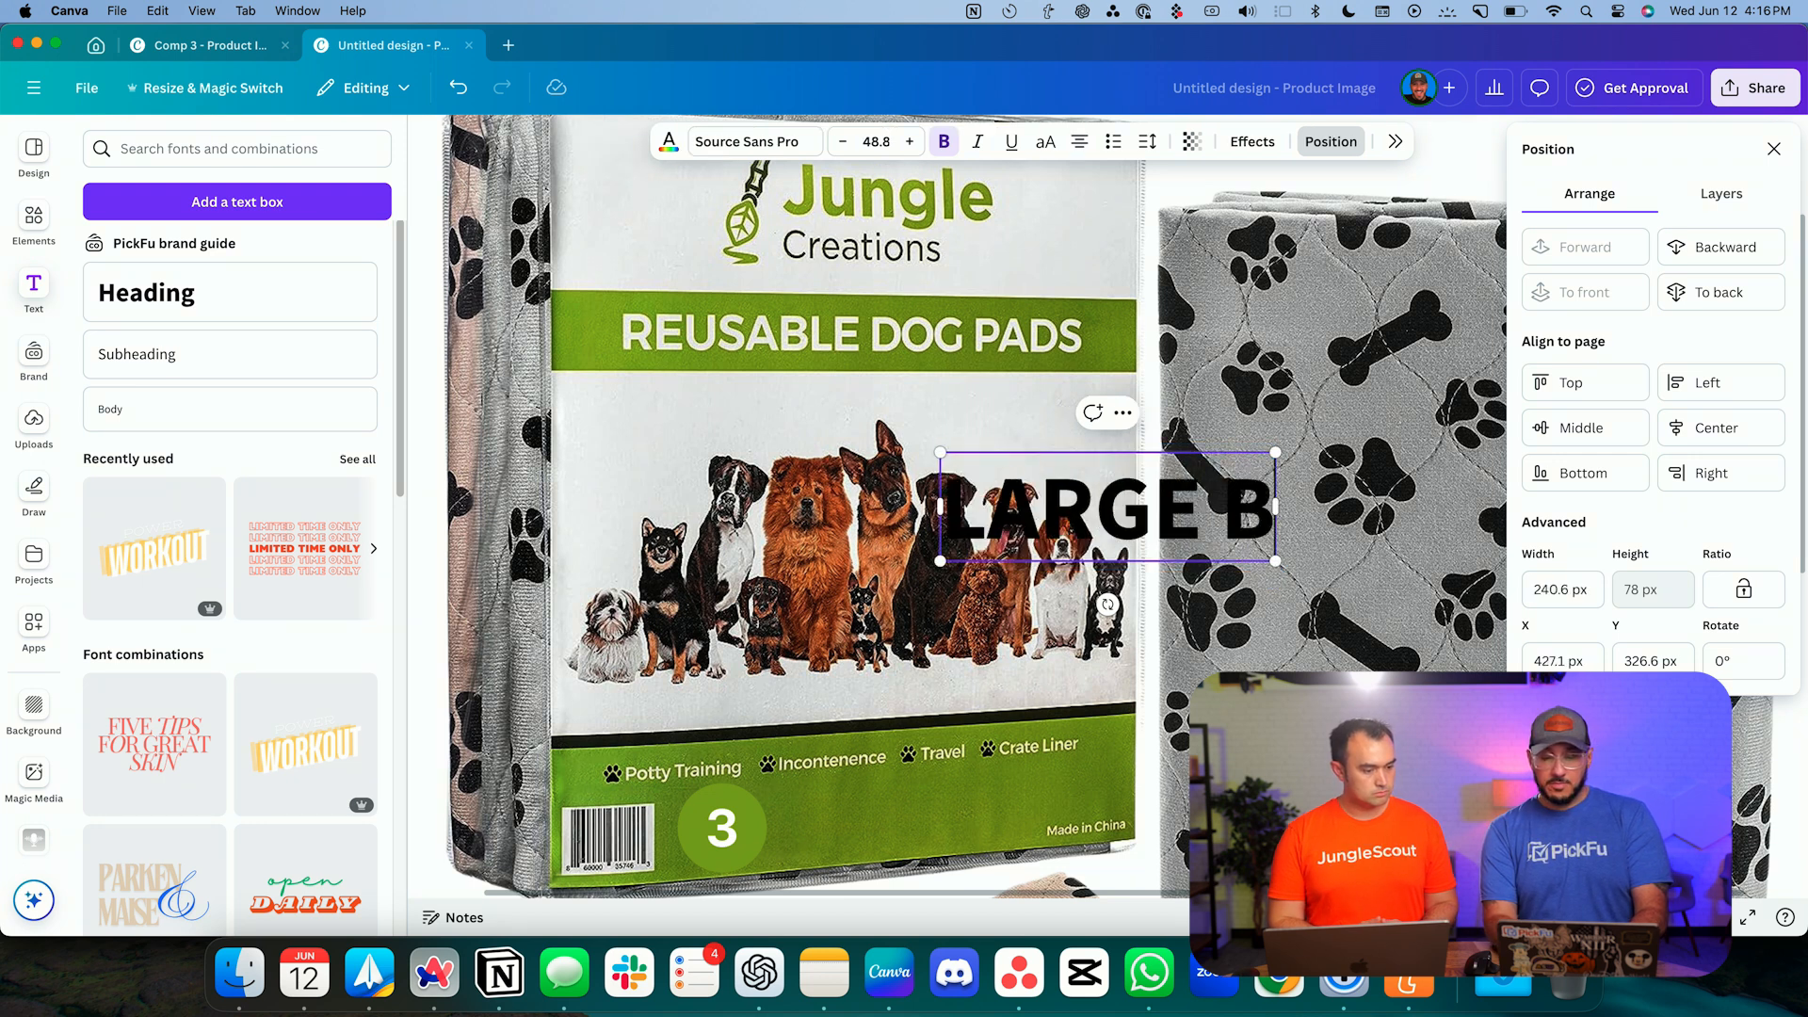
{"action": "key", "text": "BackSpace"}
{"action": "type", "text": "PADS"}
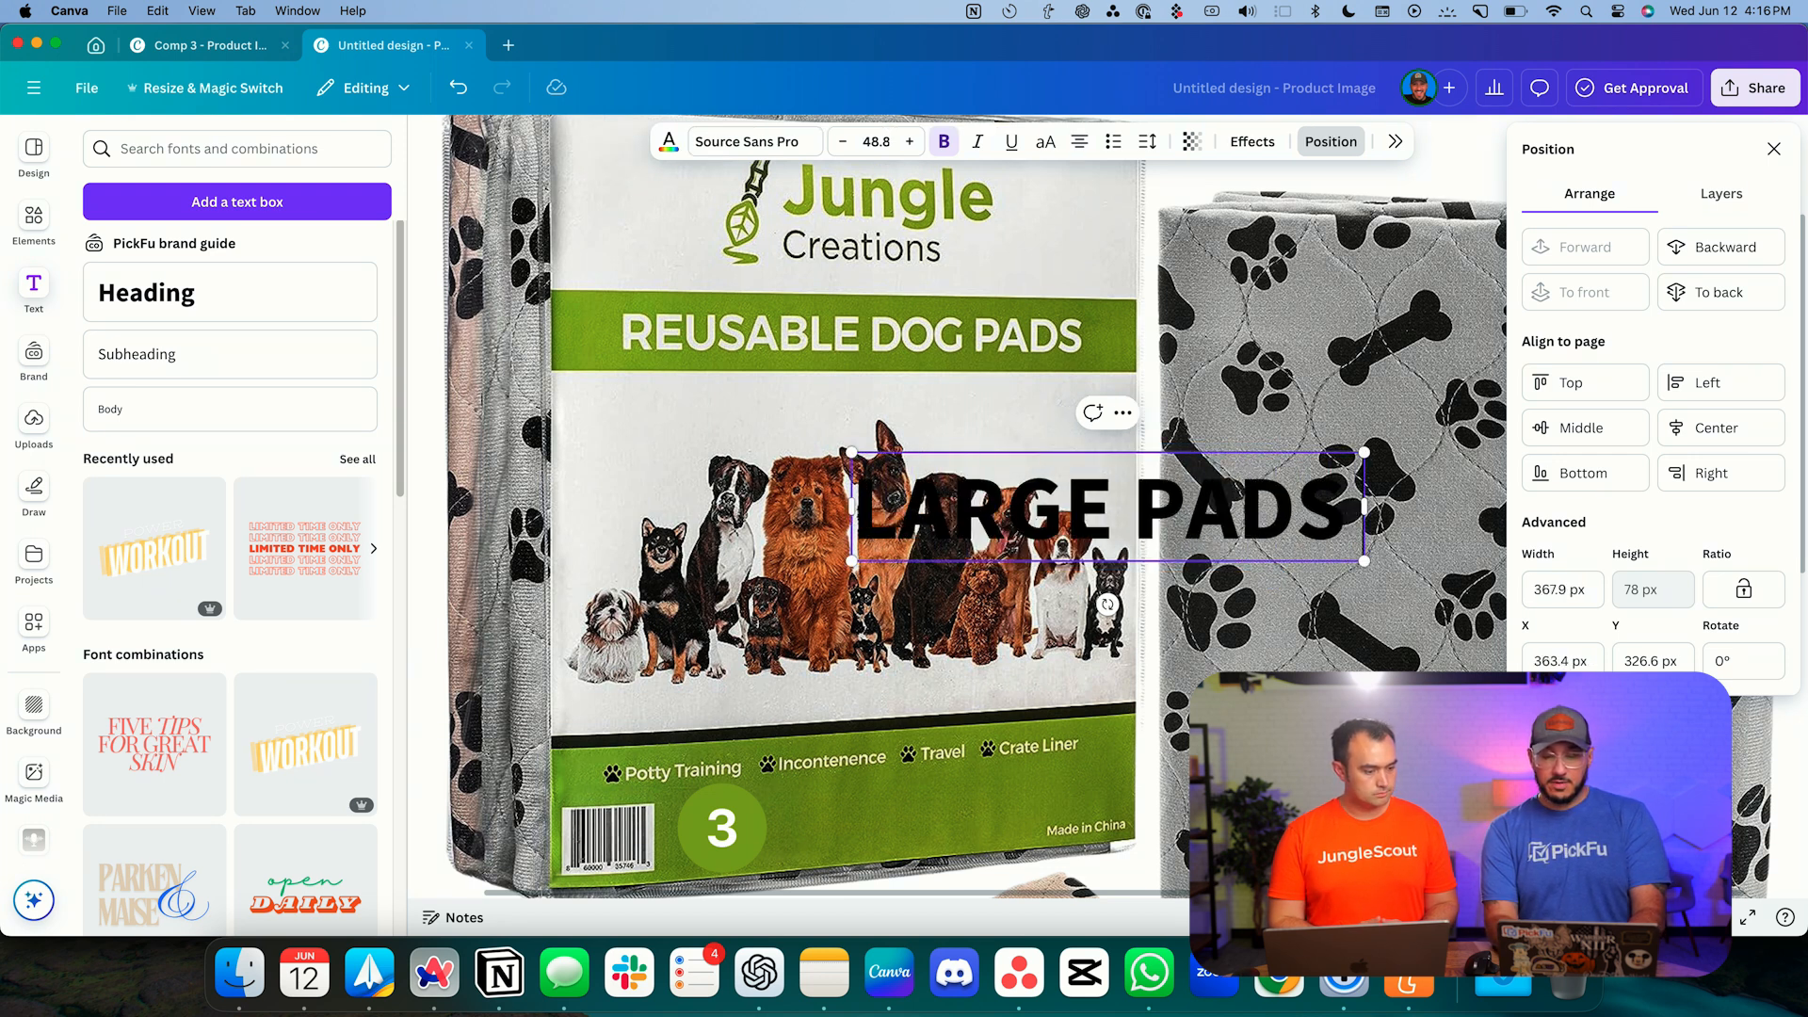
- Extend the LARGE PADS heading to read LARGE PADS 30" X 36" with straight inch marks
{"action": "key", "text": "Escape"}
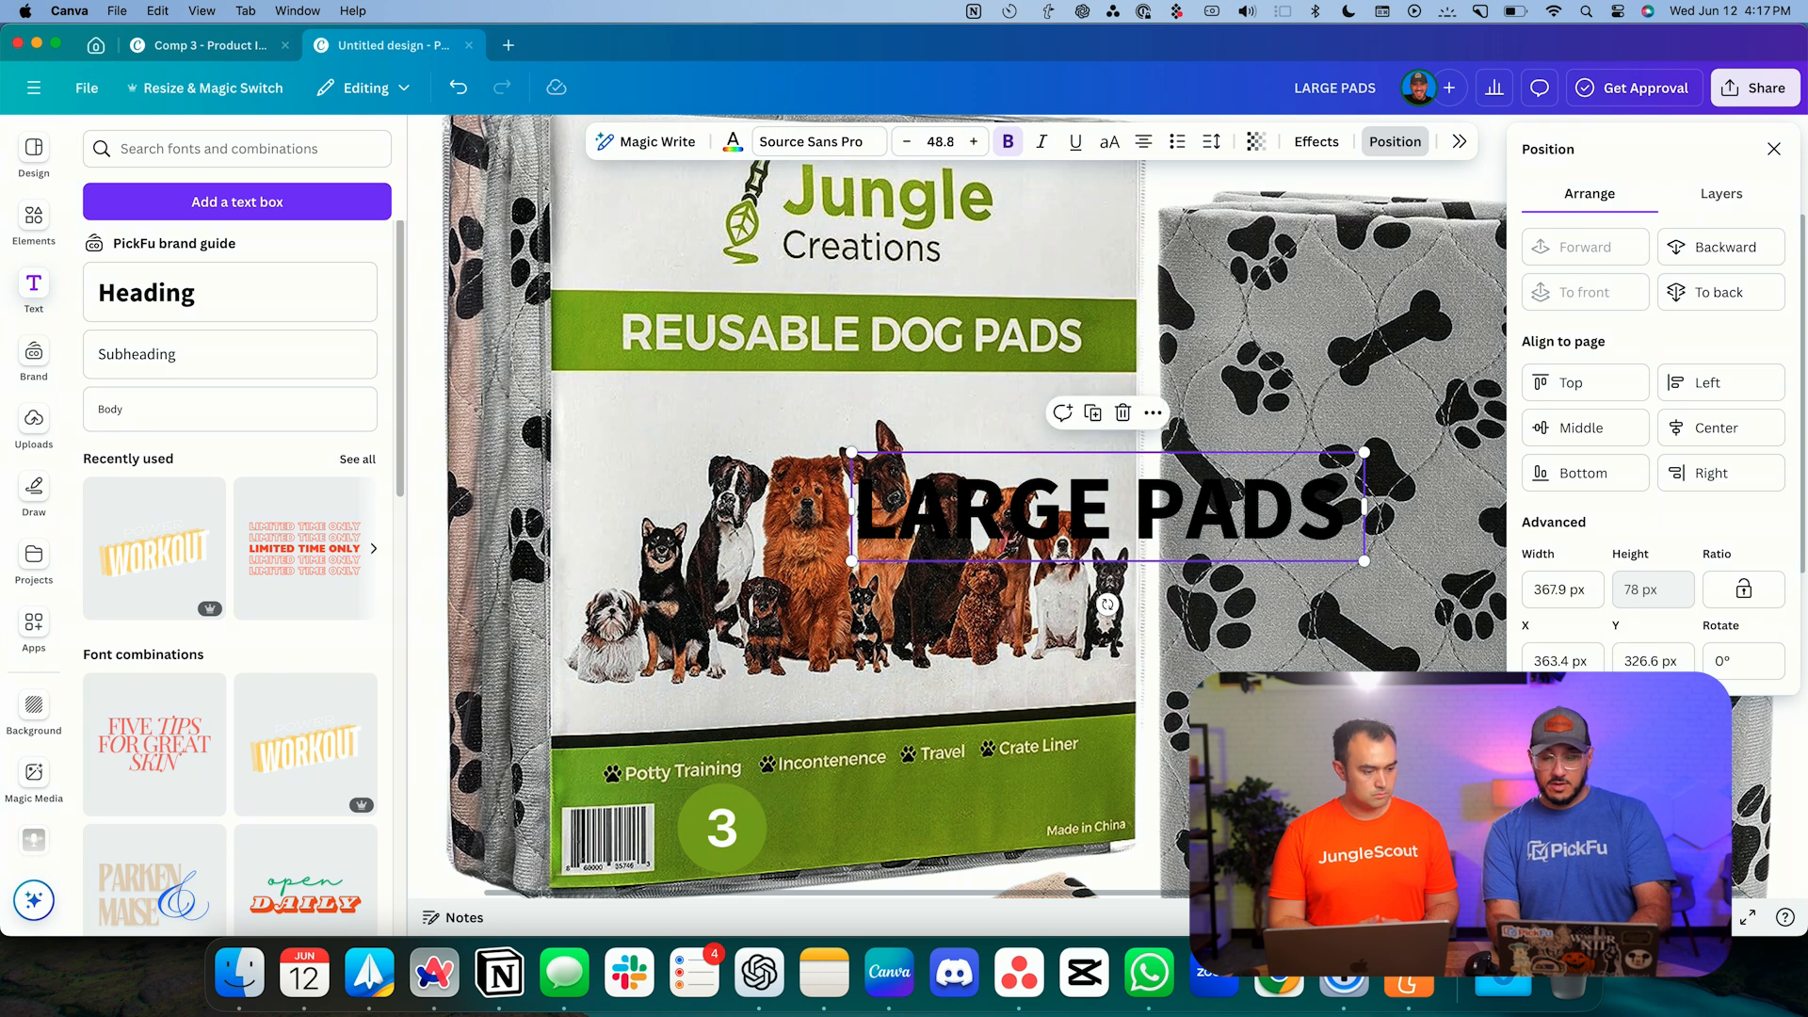
{"action": "left_click", "coordinate": [1345, 506]}
{"action": "type", "text": "30\" X 36"}
{"action": "left_click", "coordinate": [1271, 570]}
{"action": "left_click", "coordinate": [1272, 569]}
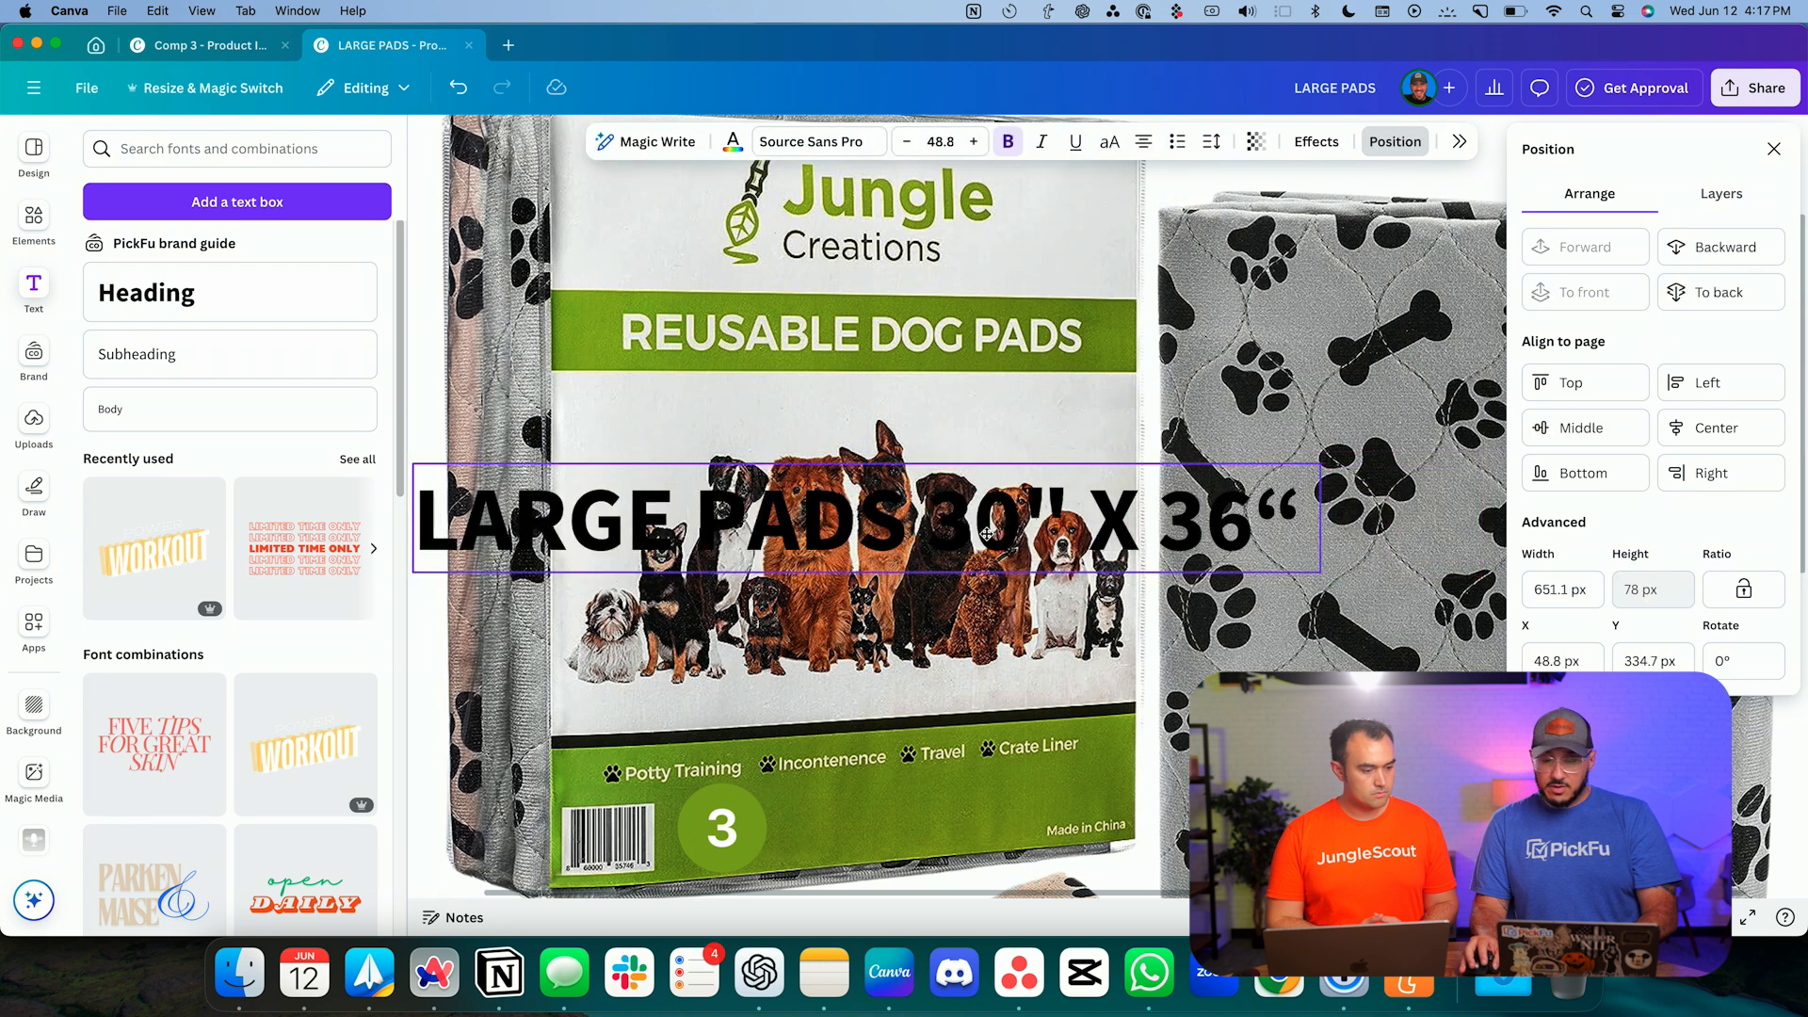
{"action": "left_click", "coordinate": [1299, 500]}
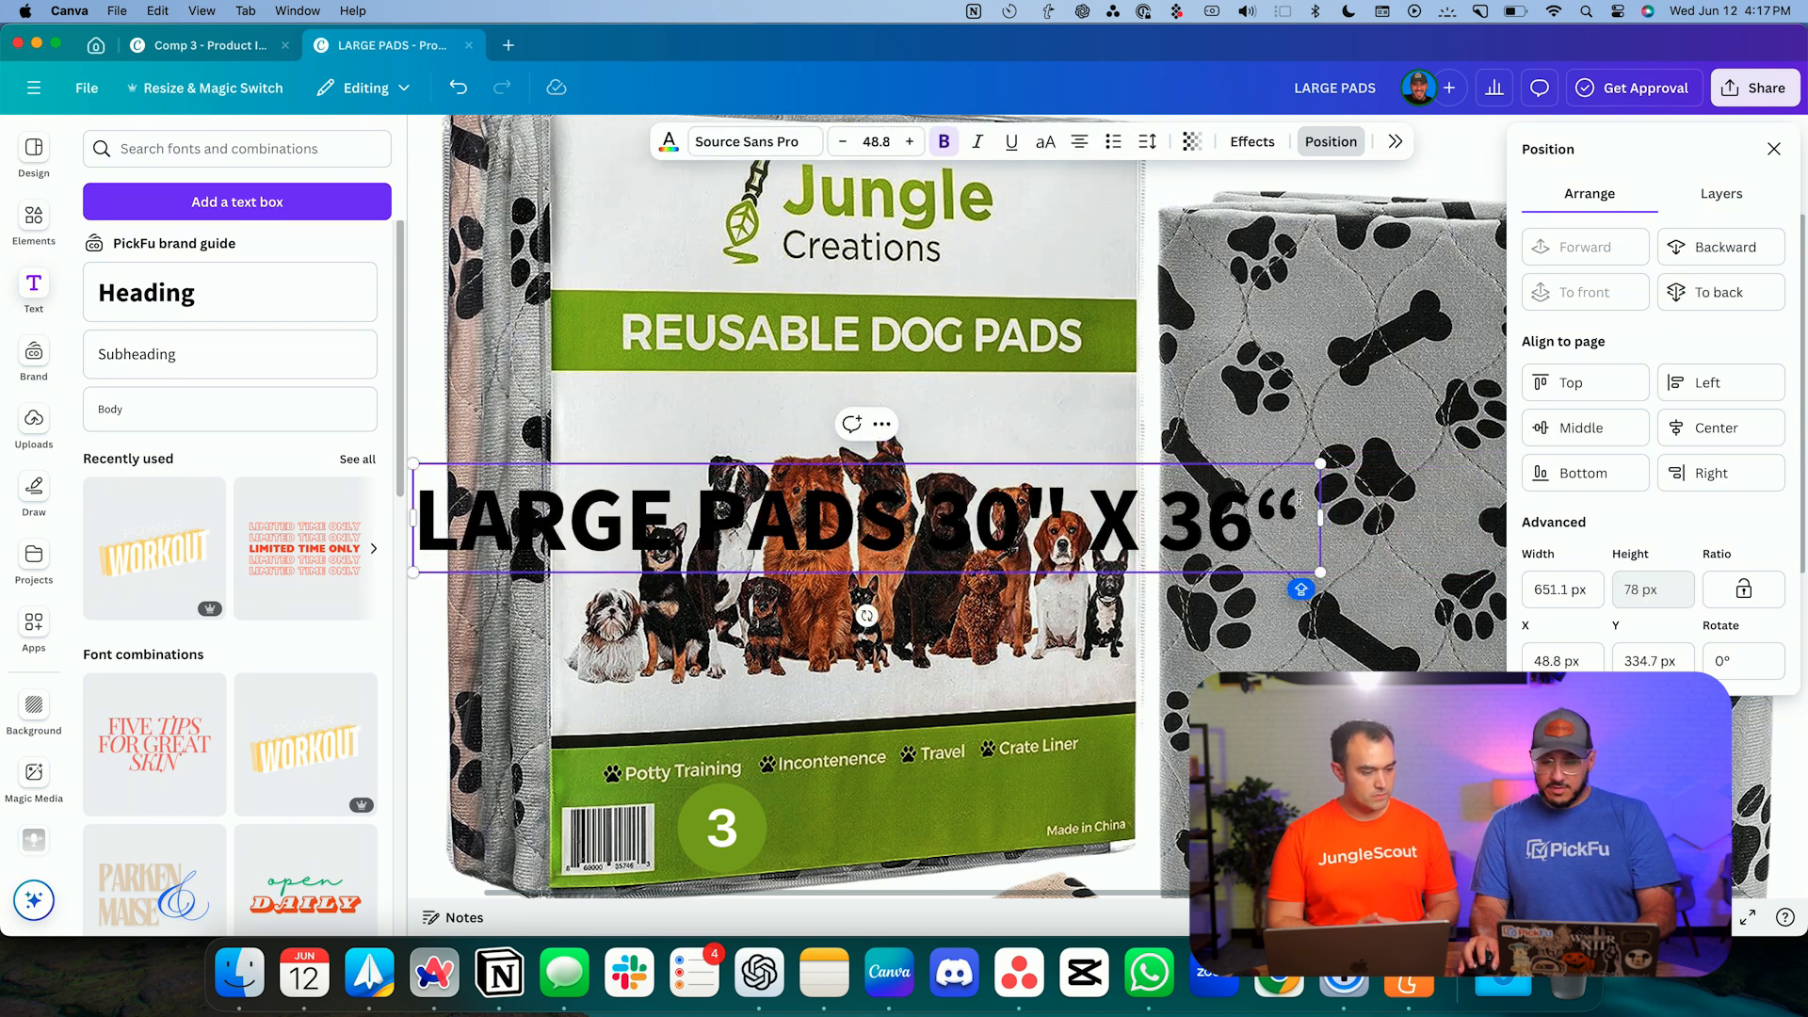
{"action": "key", "text": "BackSpace"}
{"action": "type", "text": "\""}
- Shrink the LARGE PADS heading to font size 26 and move it onto the green band beside the 3 badge
{"action": "left_click_drag", "start_coordinate": [1320, 572], "coordinate": [981, 469]}
{"action": "left_click", "coordinate": [1065, 452]}
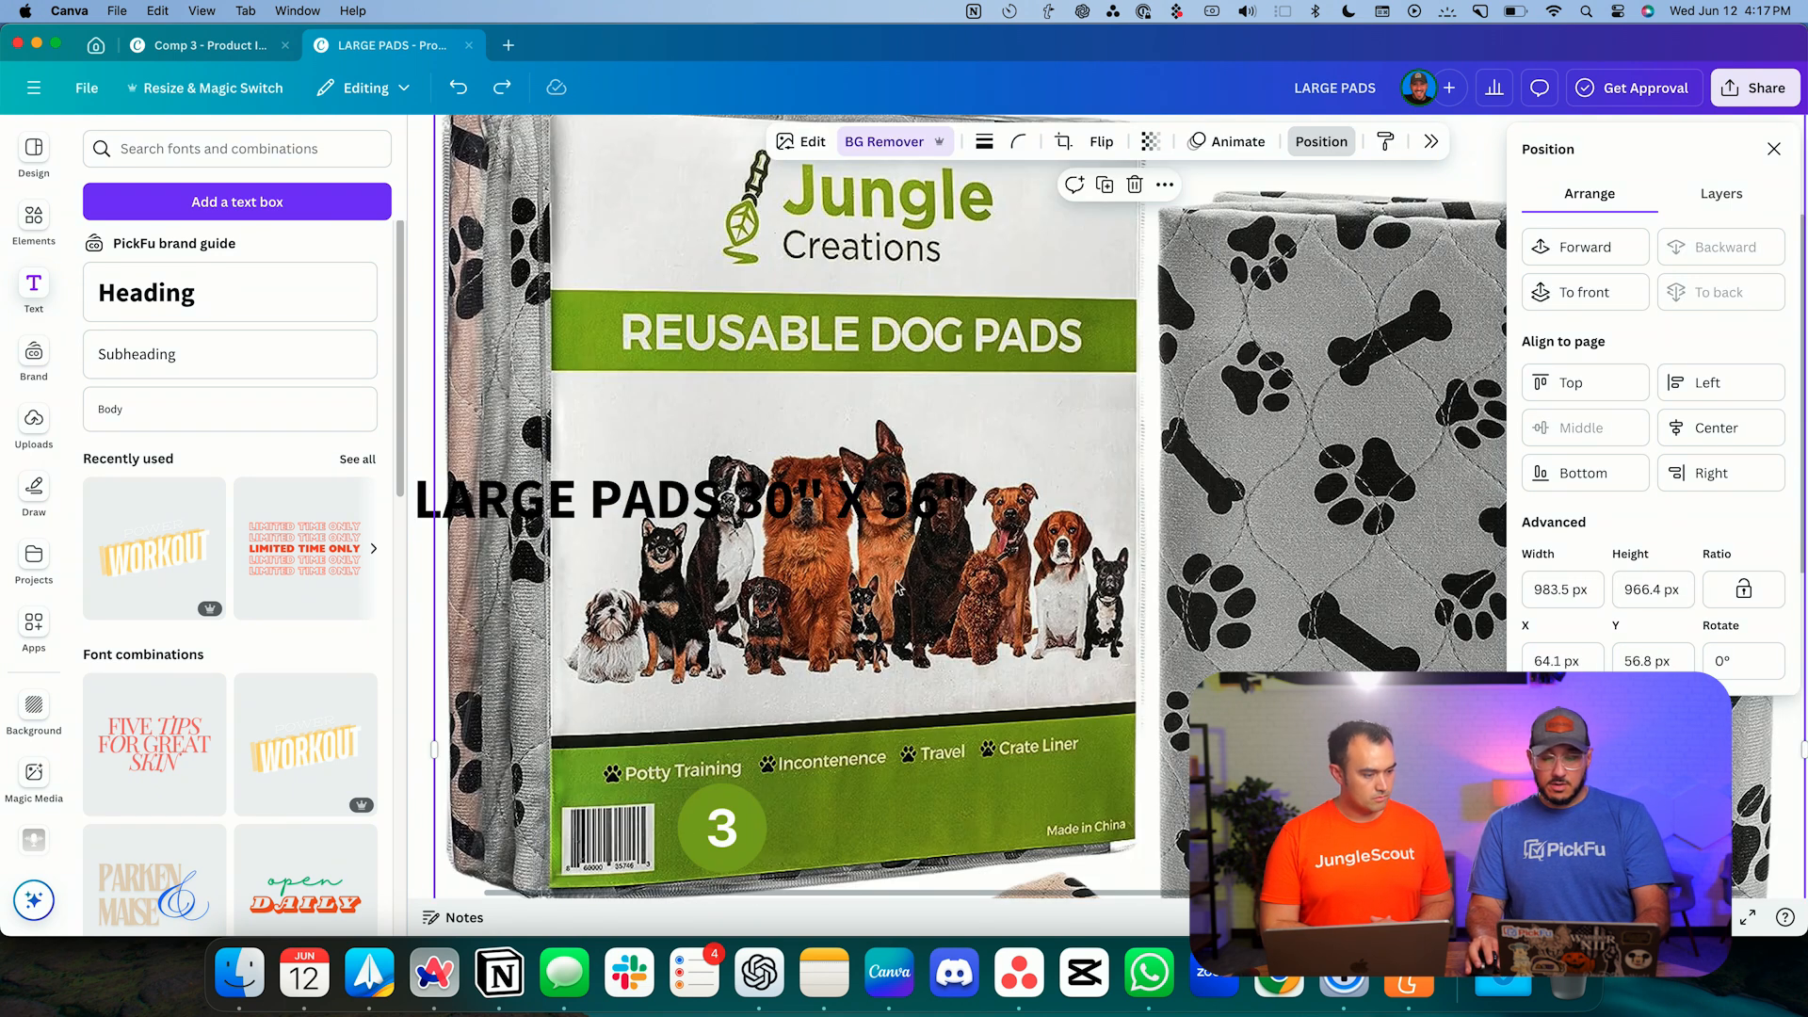
{"action": "left_click_drag", "start_coordinate": [693, 514], "coordinate": [1001, 806]}
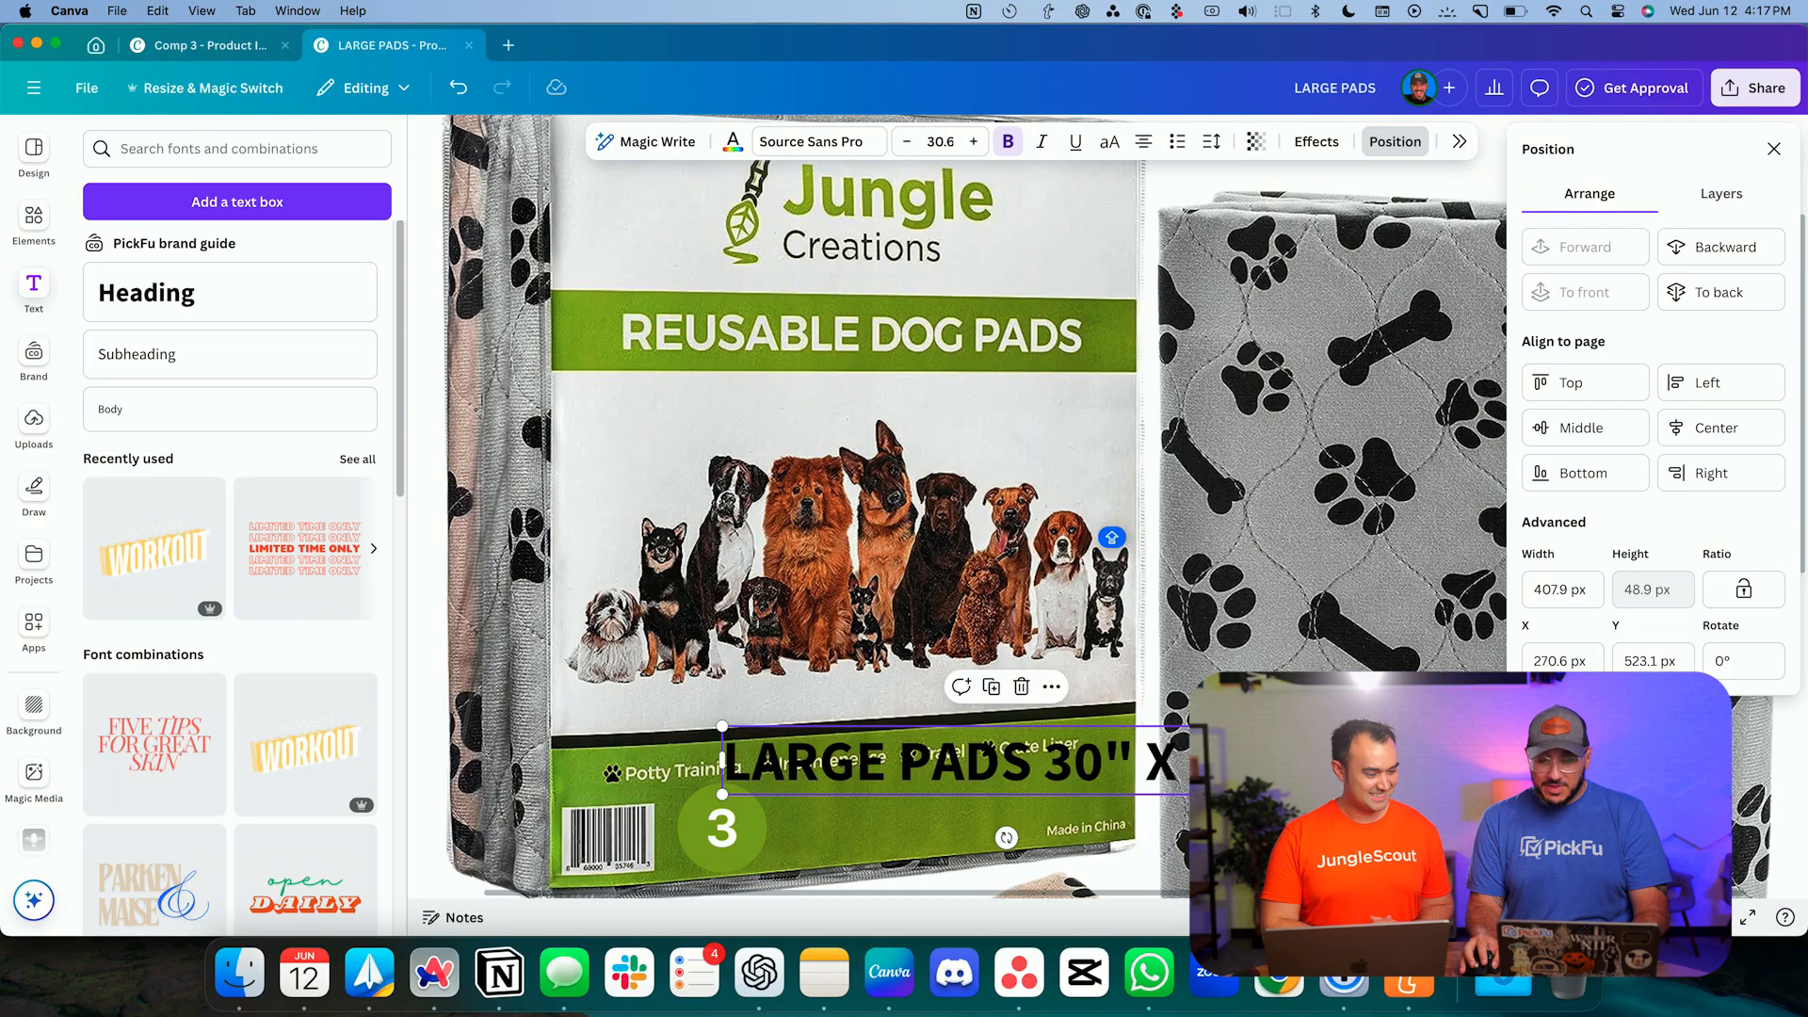
{"action": "left_click_drag", "start_coordinate": [1205, 763], "coordinate": [1061, 711]}
{"action": "left_click", "coordinate": [1035, 631]}
{"action": "left_click_drag", "start_coordinate": [853, 690], "coordinate": [1027, 799]}
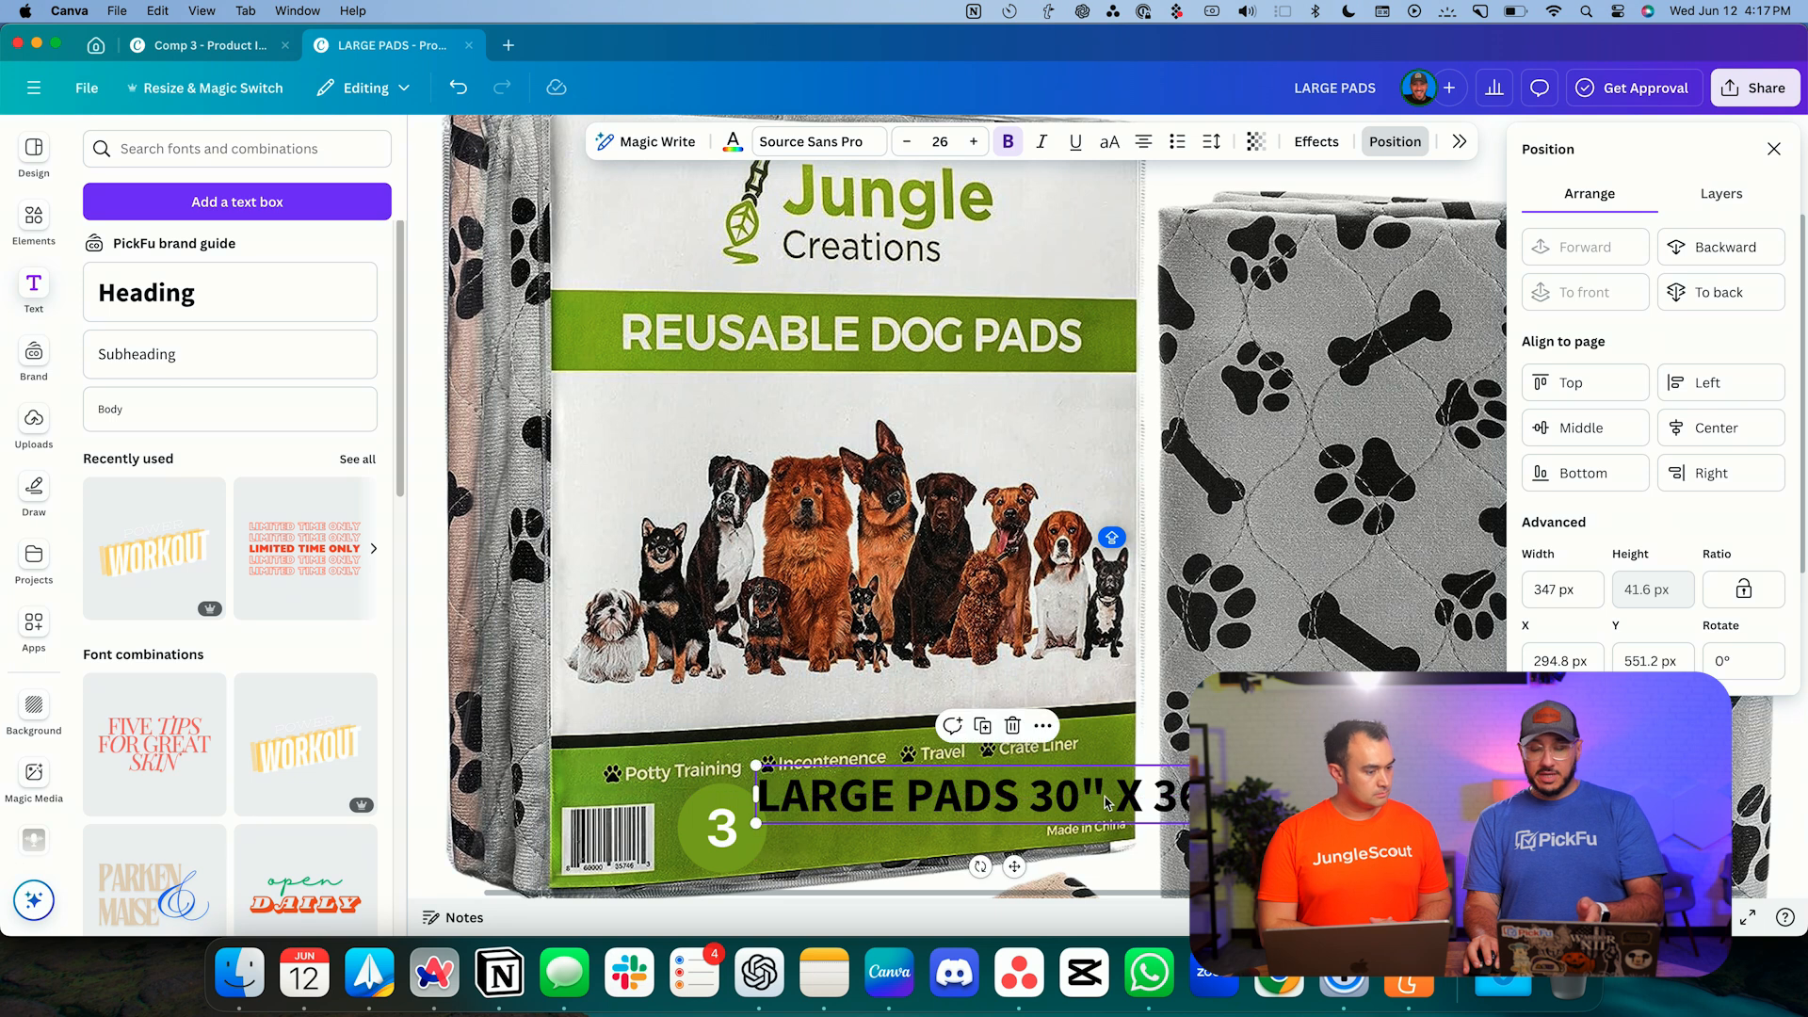
- Delete the 30" X 36" dimensions from the heading beside the 3 badge, keeping only LARGE PADS
{"action": "left_click", "coordinate": [1164, 805]}
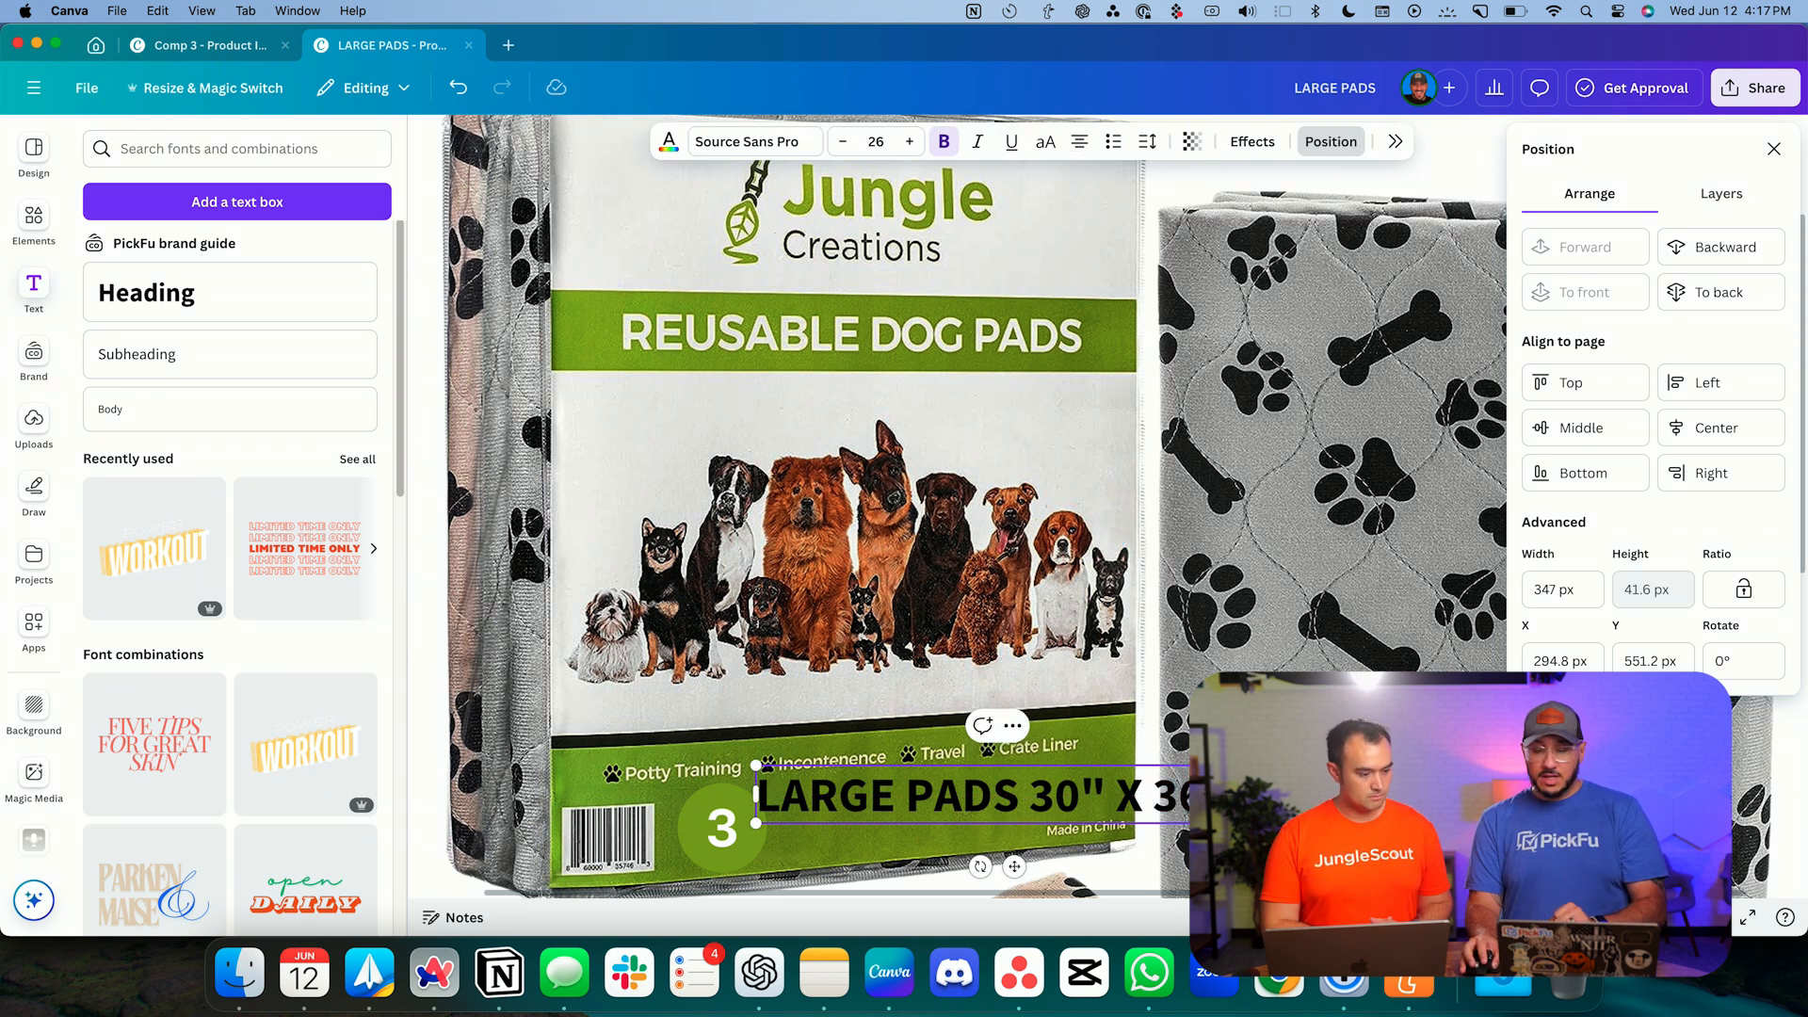
{"action": "left_click_drag", "start_coordinate": [1164, 805], "coordinate": [1024, 808]}
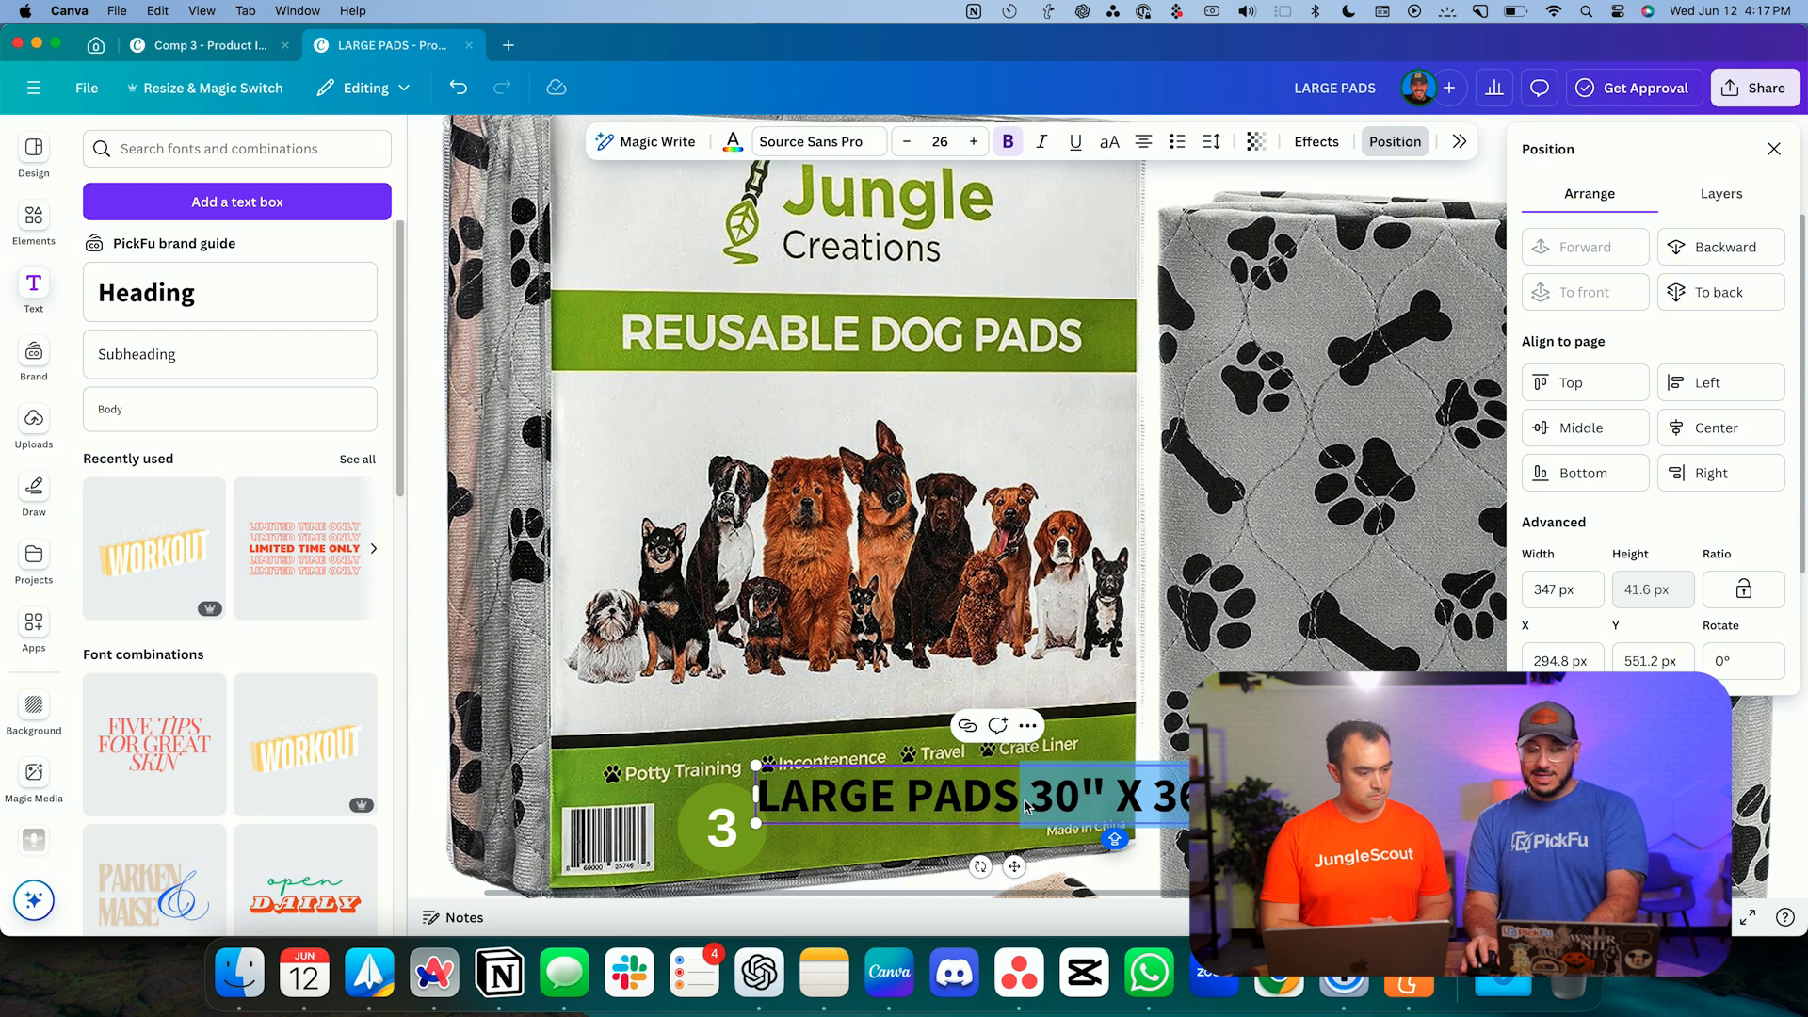
{"action": "key", "text": "BackSpace"}
- Resize the LARGE PADS text to size 27.9, rotate it to -2.4° and place it right beside the 3 badge
{"action": "left_click", "coordinate": [841, 791]}
{"action": "left_click", "coordinate": [957, 802]}
{"action": "left_click_drag", "start_coordinate": [959, 802], "coordinate": [876, 820]}
{"action": "left_click_drag", "start_coordinate": [895, 885], "coordinate": [899, 884]}
{"action": "left_click_drag", "start_coordinate": [782, 798], "coordinate": [764, 794]}
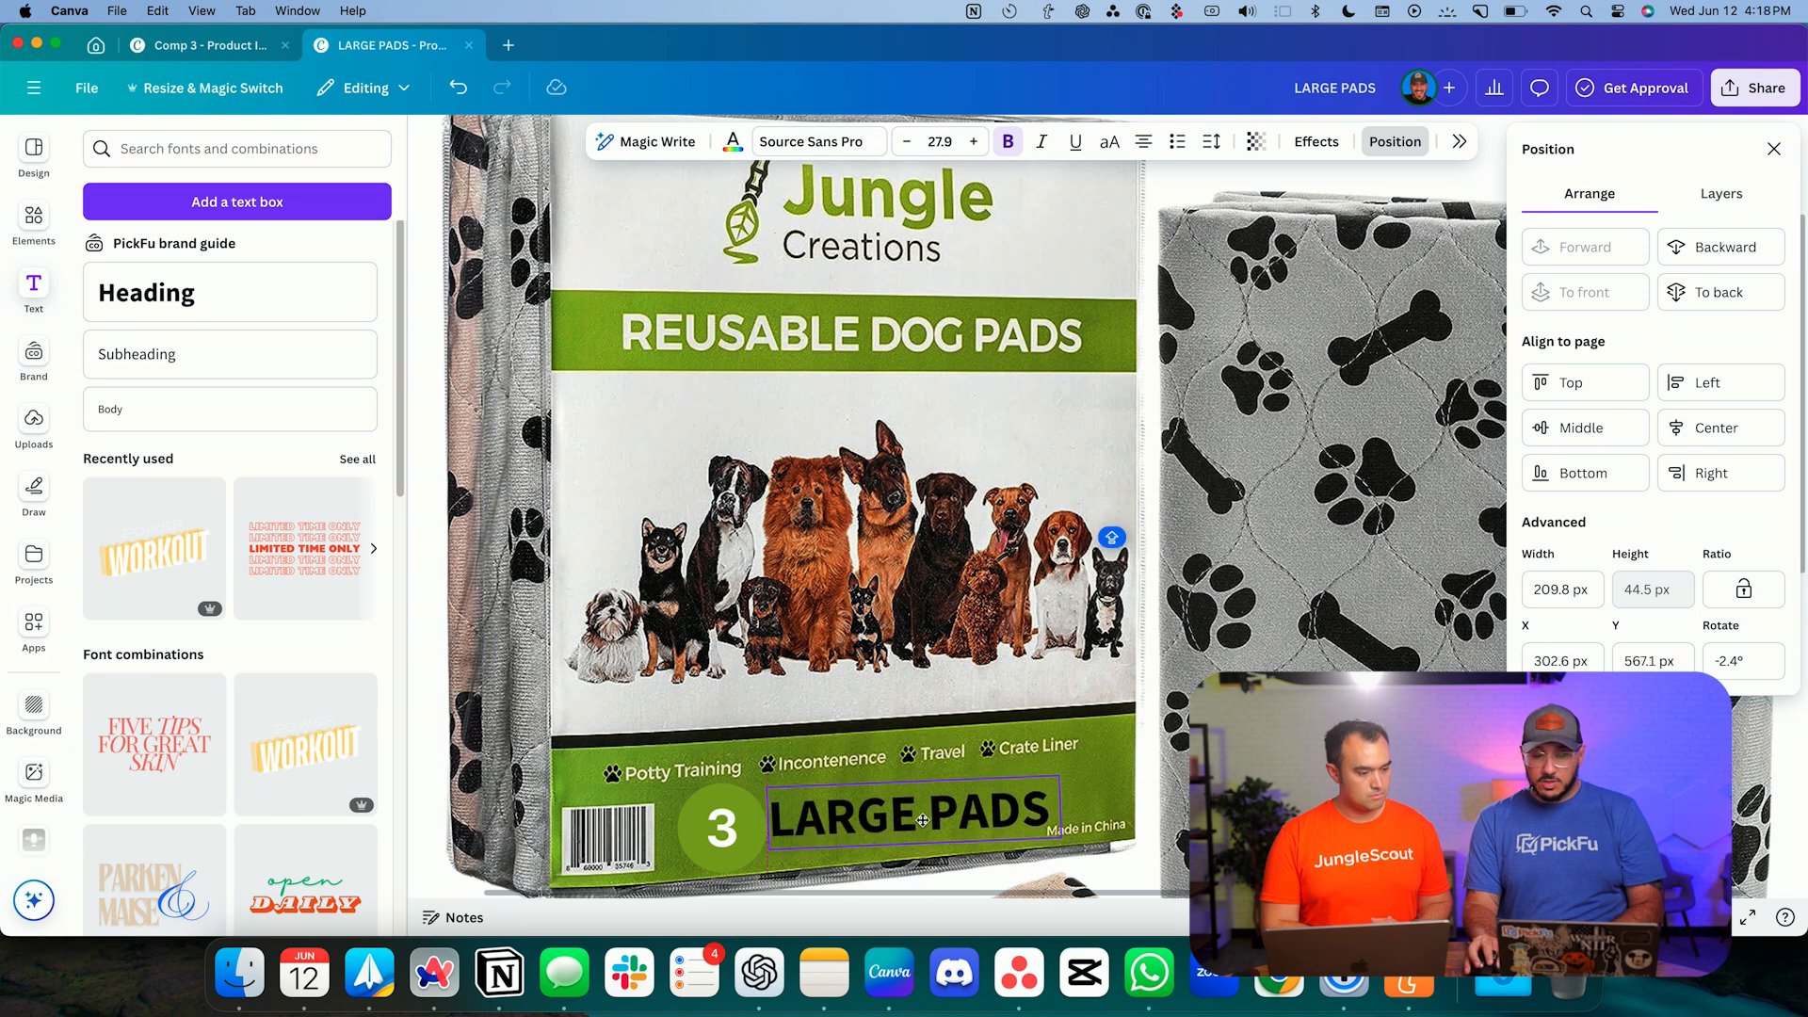
{"action": "left_click", "coordinate": [1172, 799]}
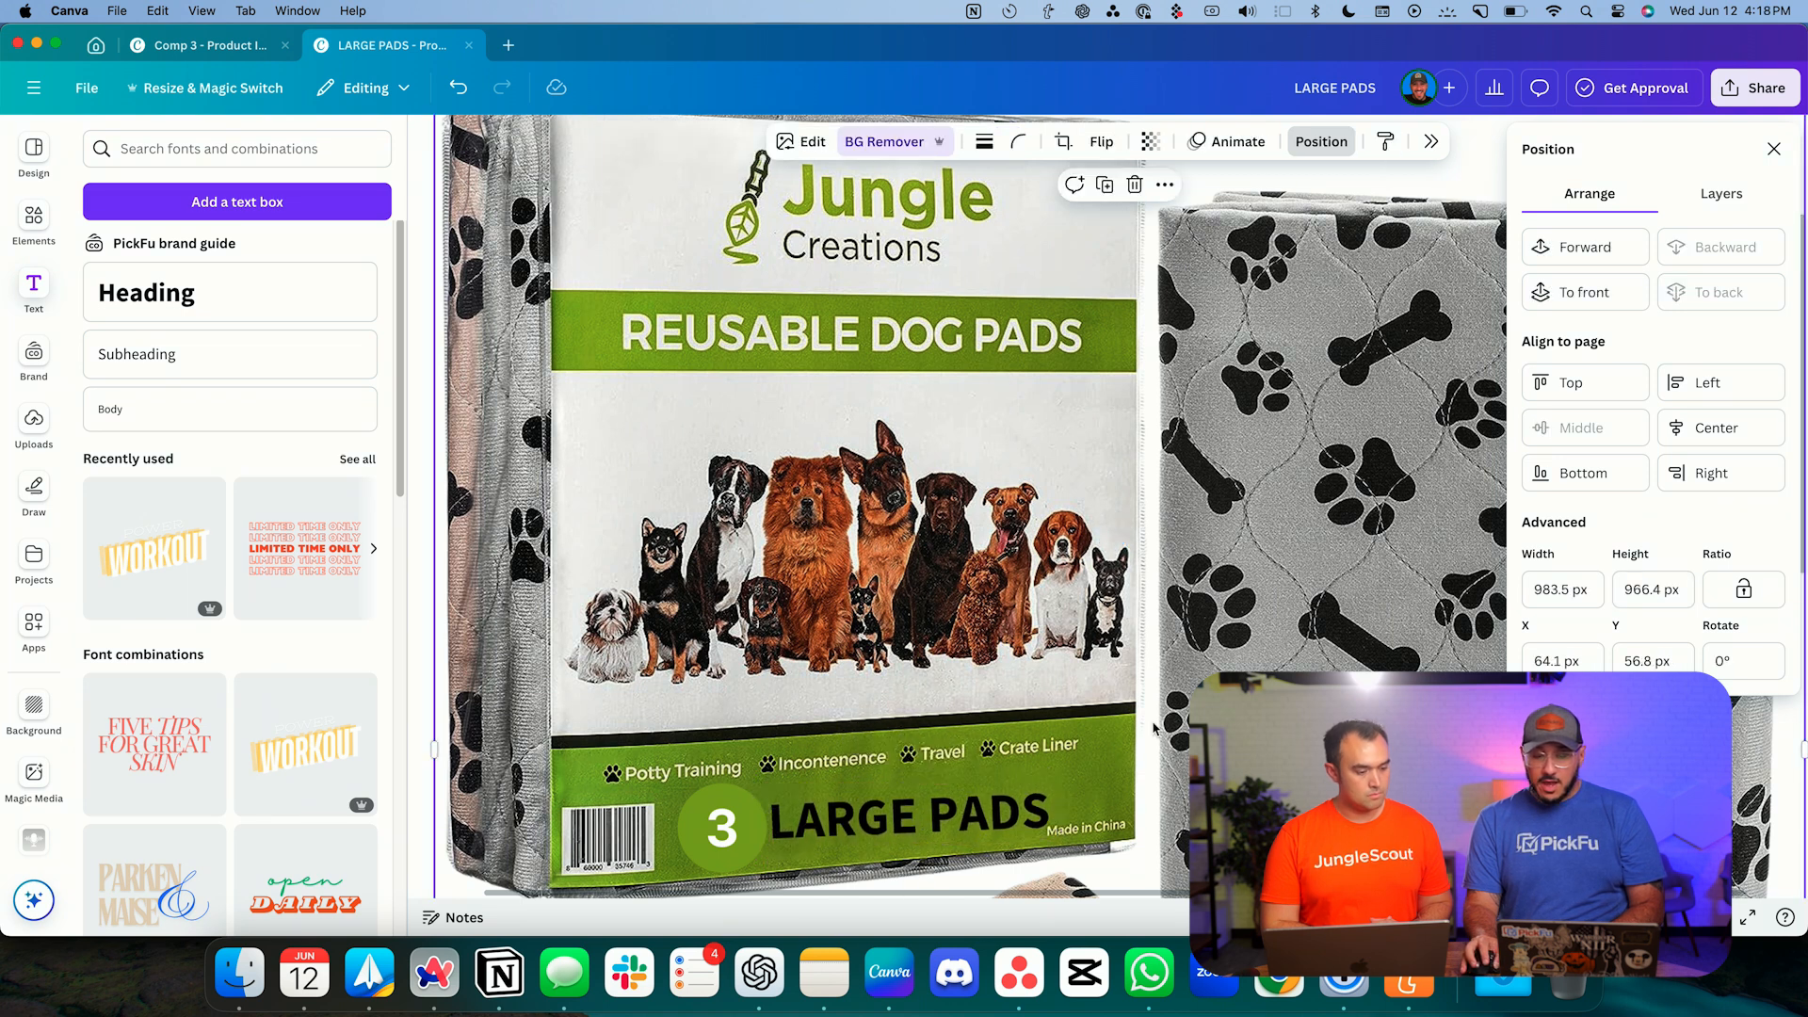
- Search the elements library for ROUND STICKER
{"action": "scroll", "coordinate": [1183, 701], "scroll_direction": "up", "scroll_amount": 3}
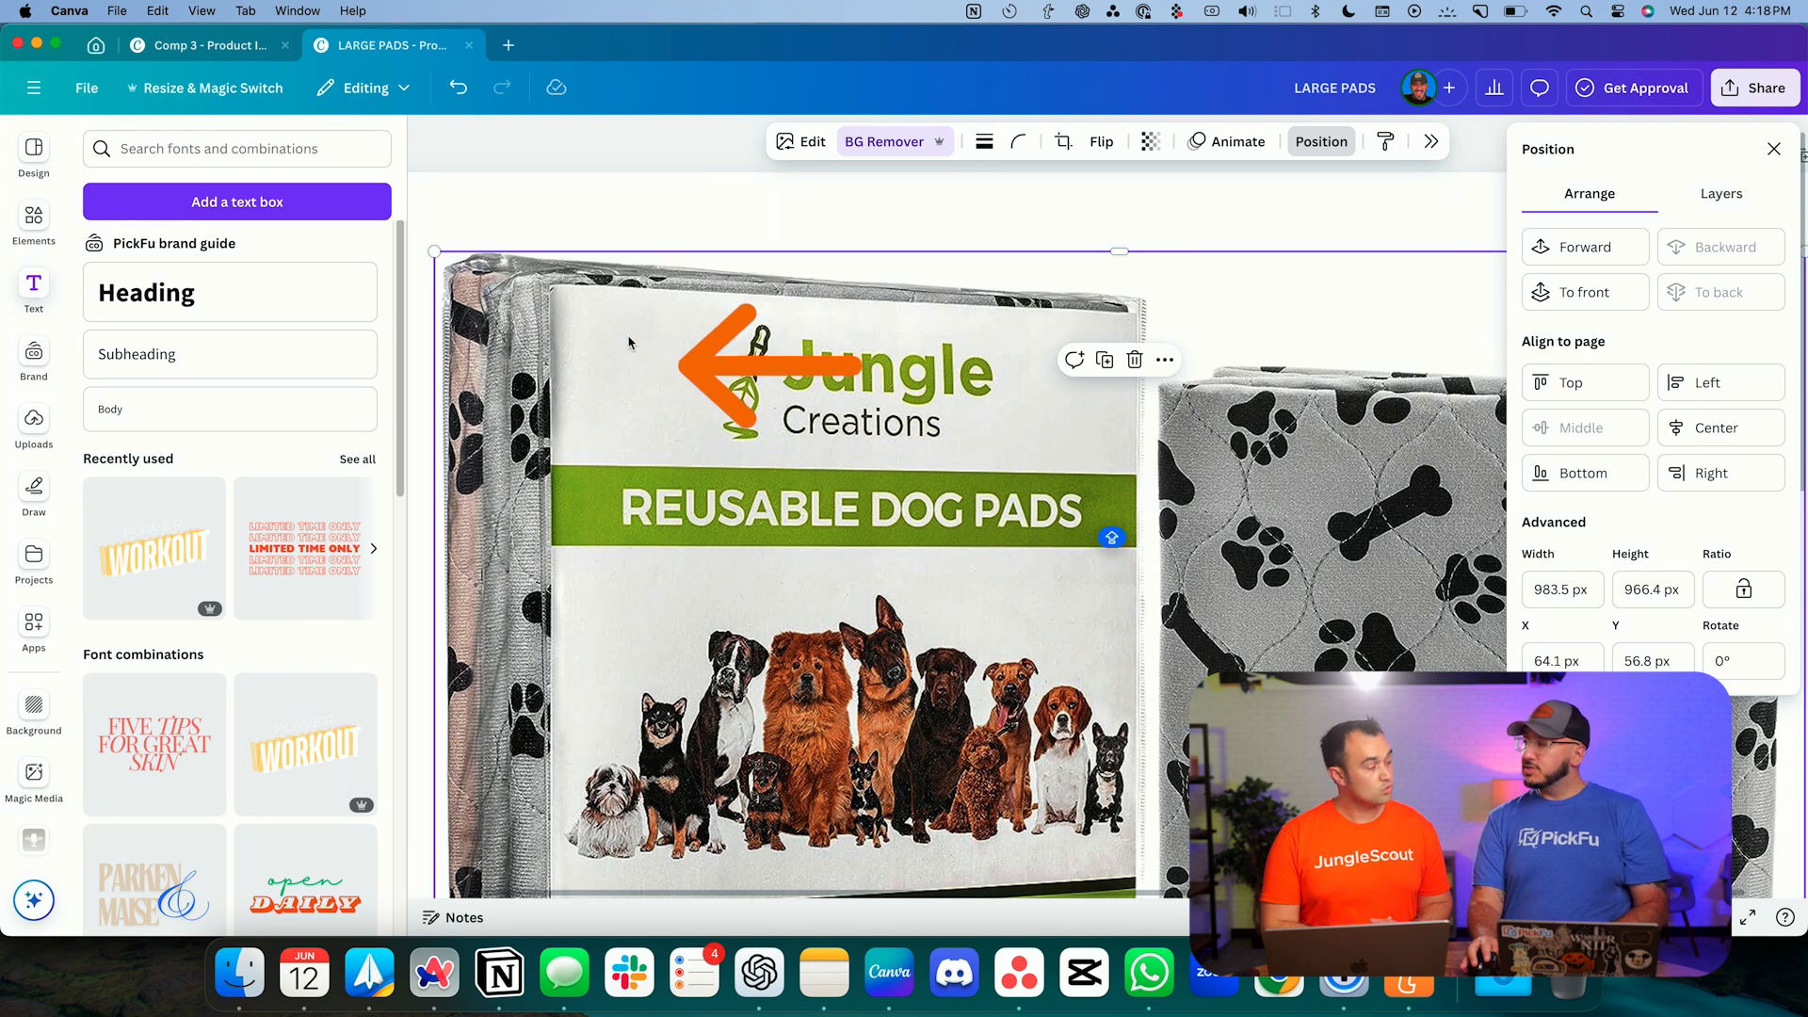
{"action": "left_click", "coordinate": [34, 221]}
{"action": "left_click", "coordinate": [153, 149]}
{"action": "type", "text": "3"}
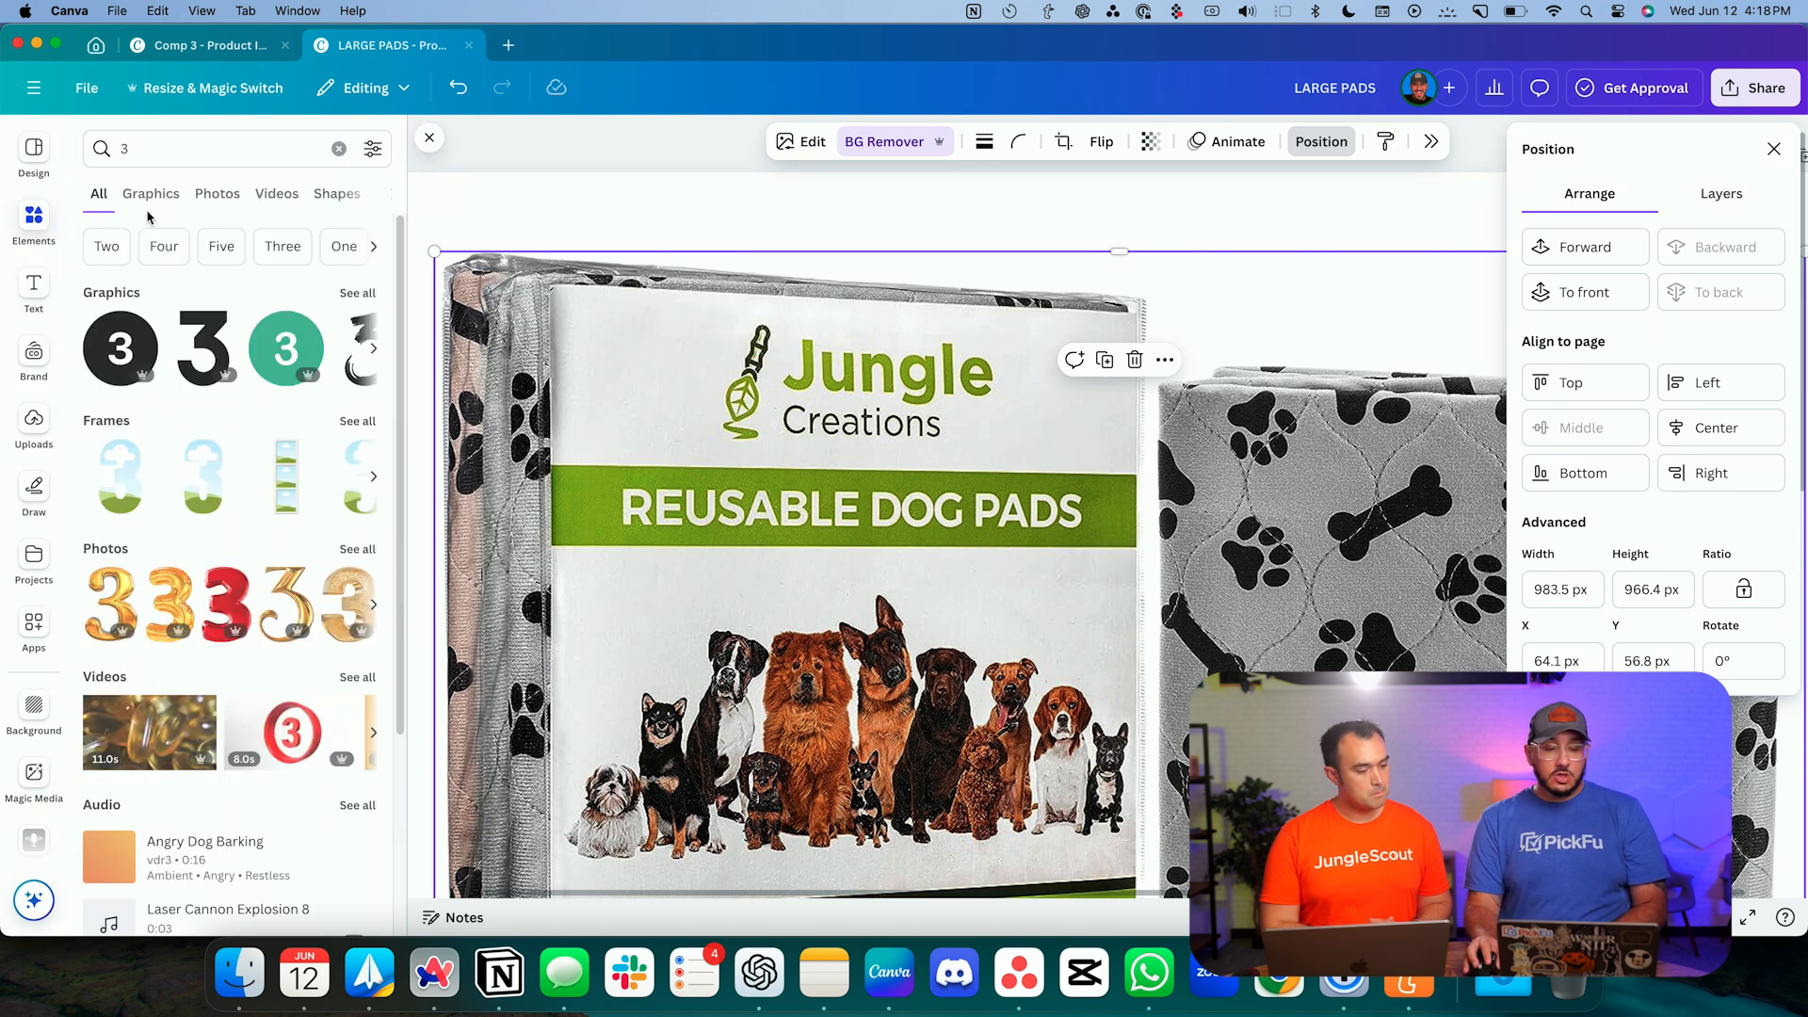
{"action": "double_click", "coordinate": [161, 162]}
{"action": "type", "text": "ST"}
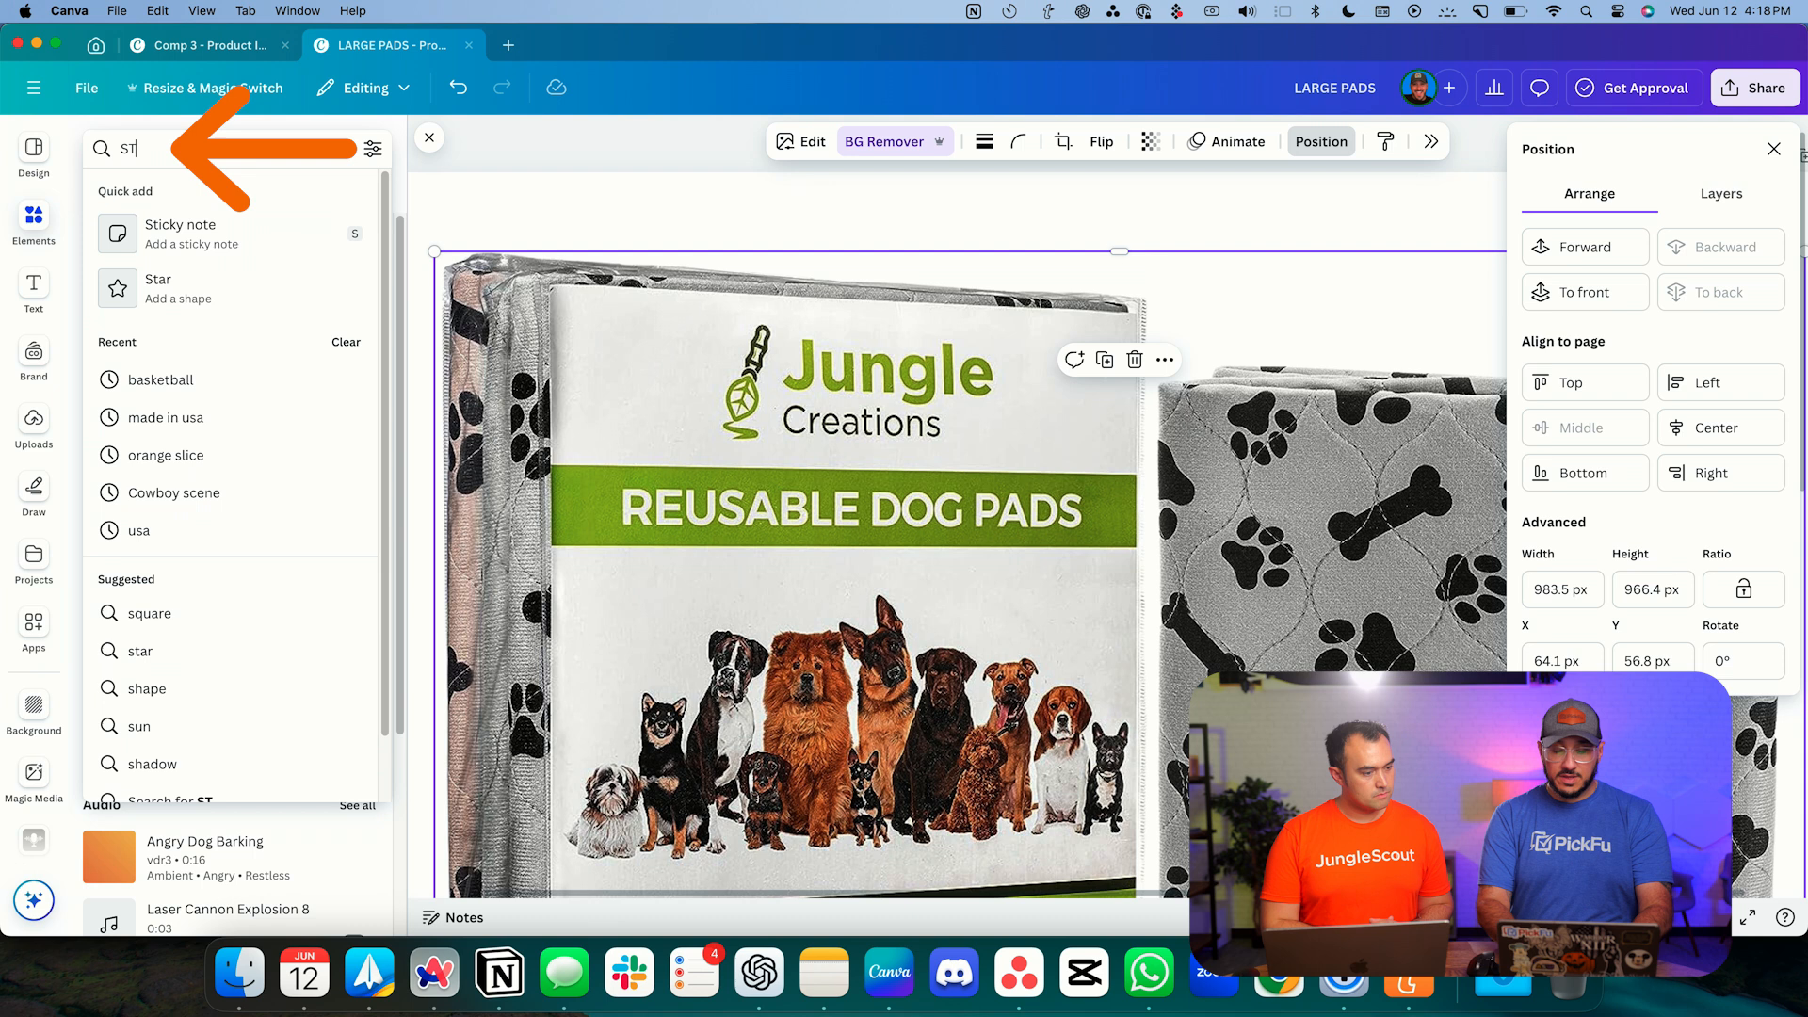
{"action": "key", "text": "BackSpace"}
{"action": "key", "text": "BackSpace"}
{"action": "type", "text": "ROUND R"}
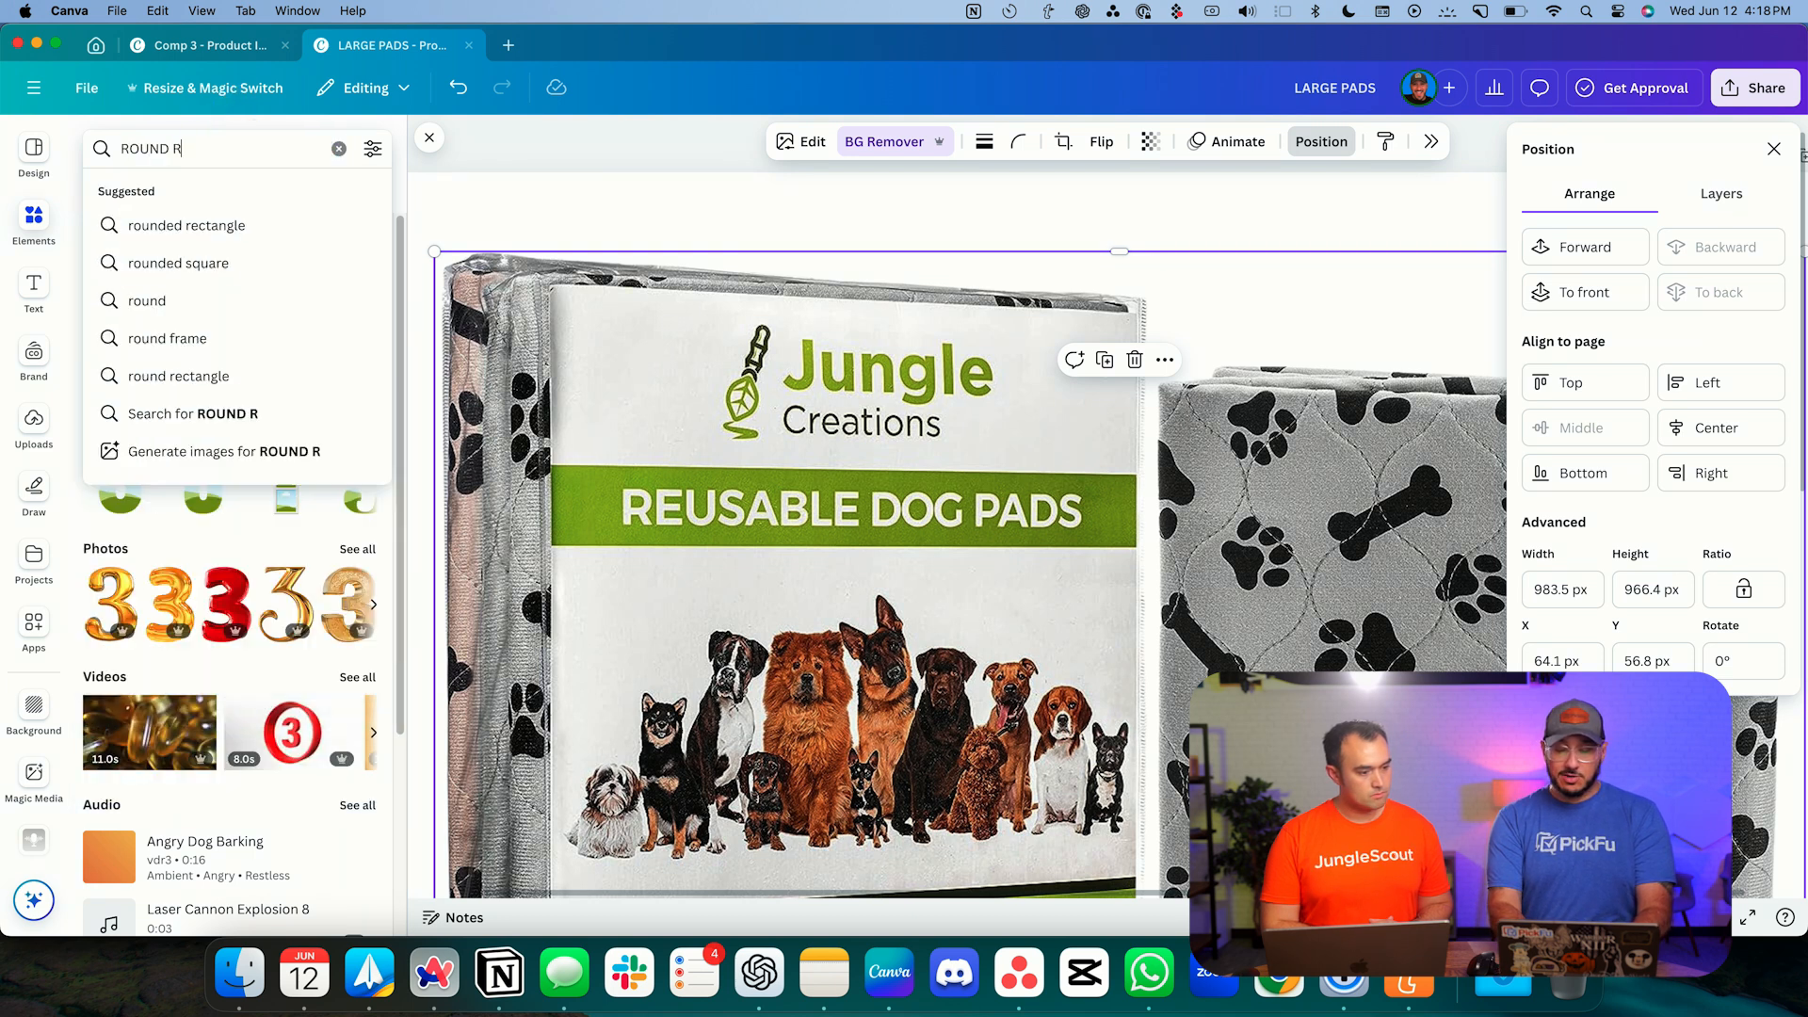
{"action": "type", "text": "I"}
{"action": "key", "text": "BackSpace"}
{"action": "key", "text": "BackSpace"}
{"action": "type", "text": "STICKER"}
{"action": "key", "text": "Return"}
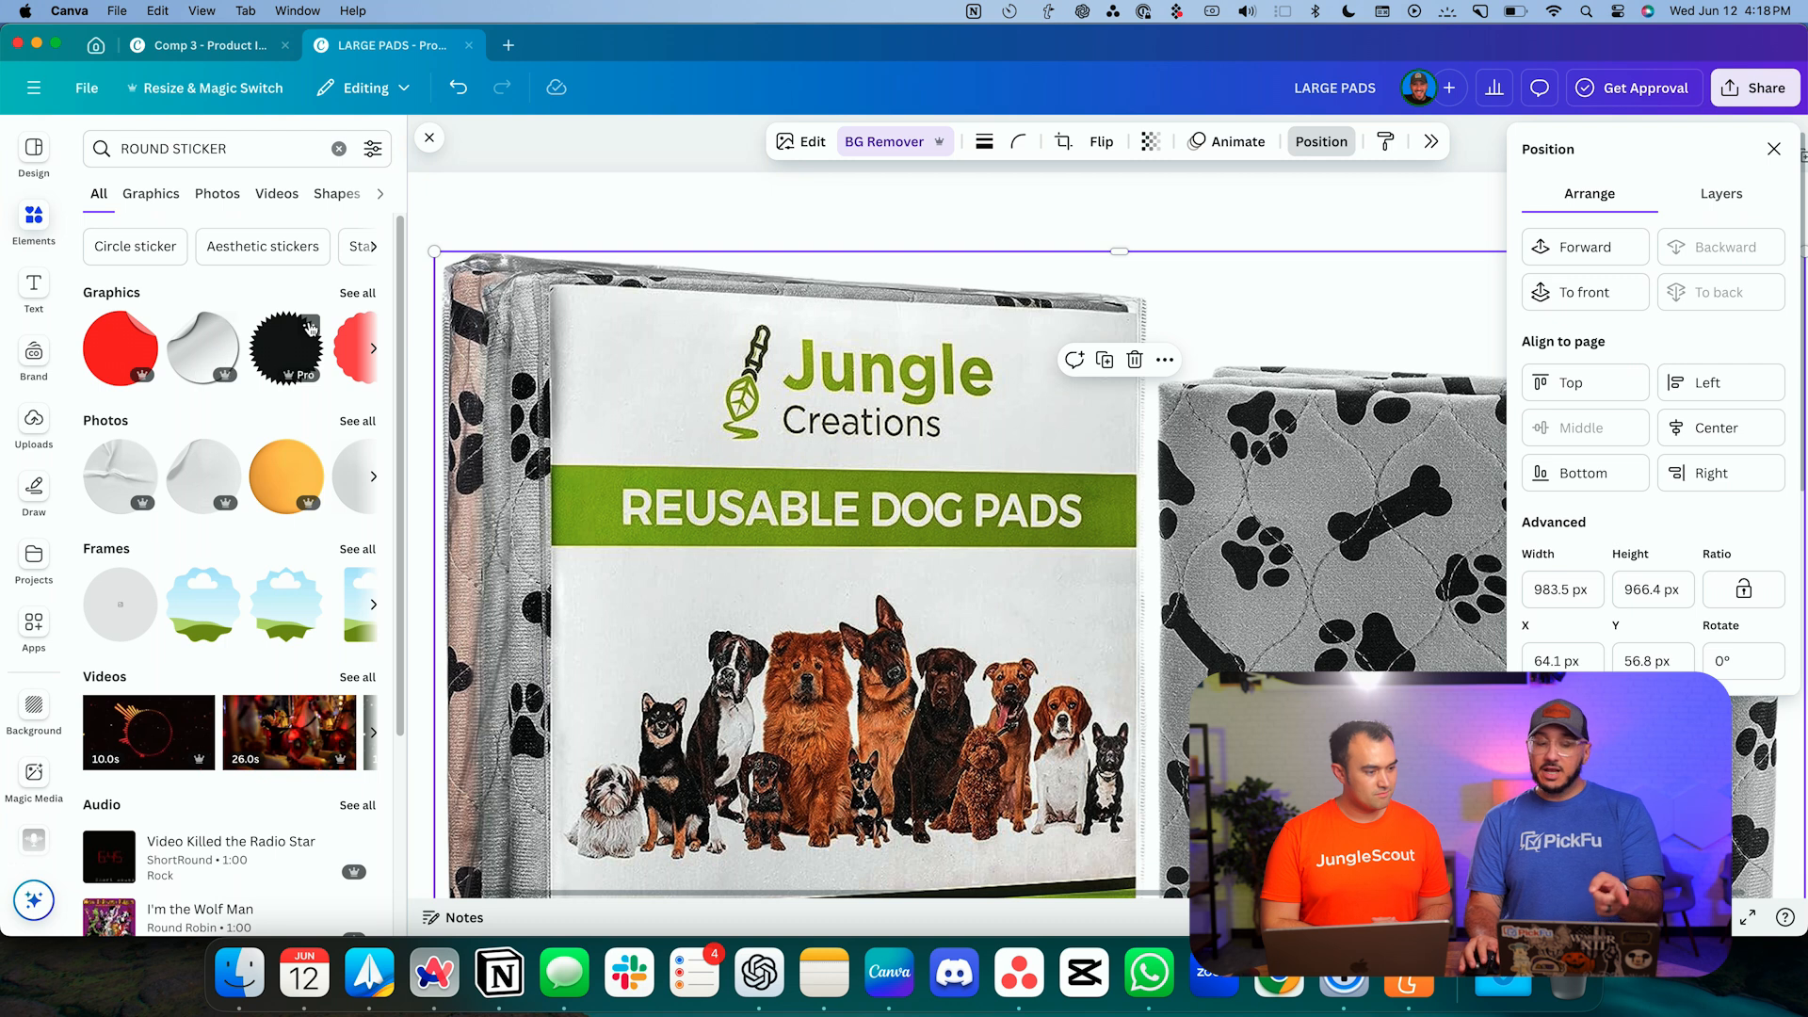
- Add the teal round sticker graphic with a peeled corner to the design and move it up over the package label
{"action": "left_click", "coordinate": [357, 294]}
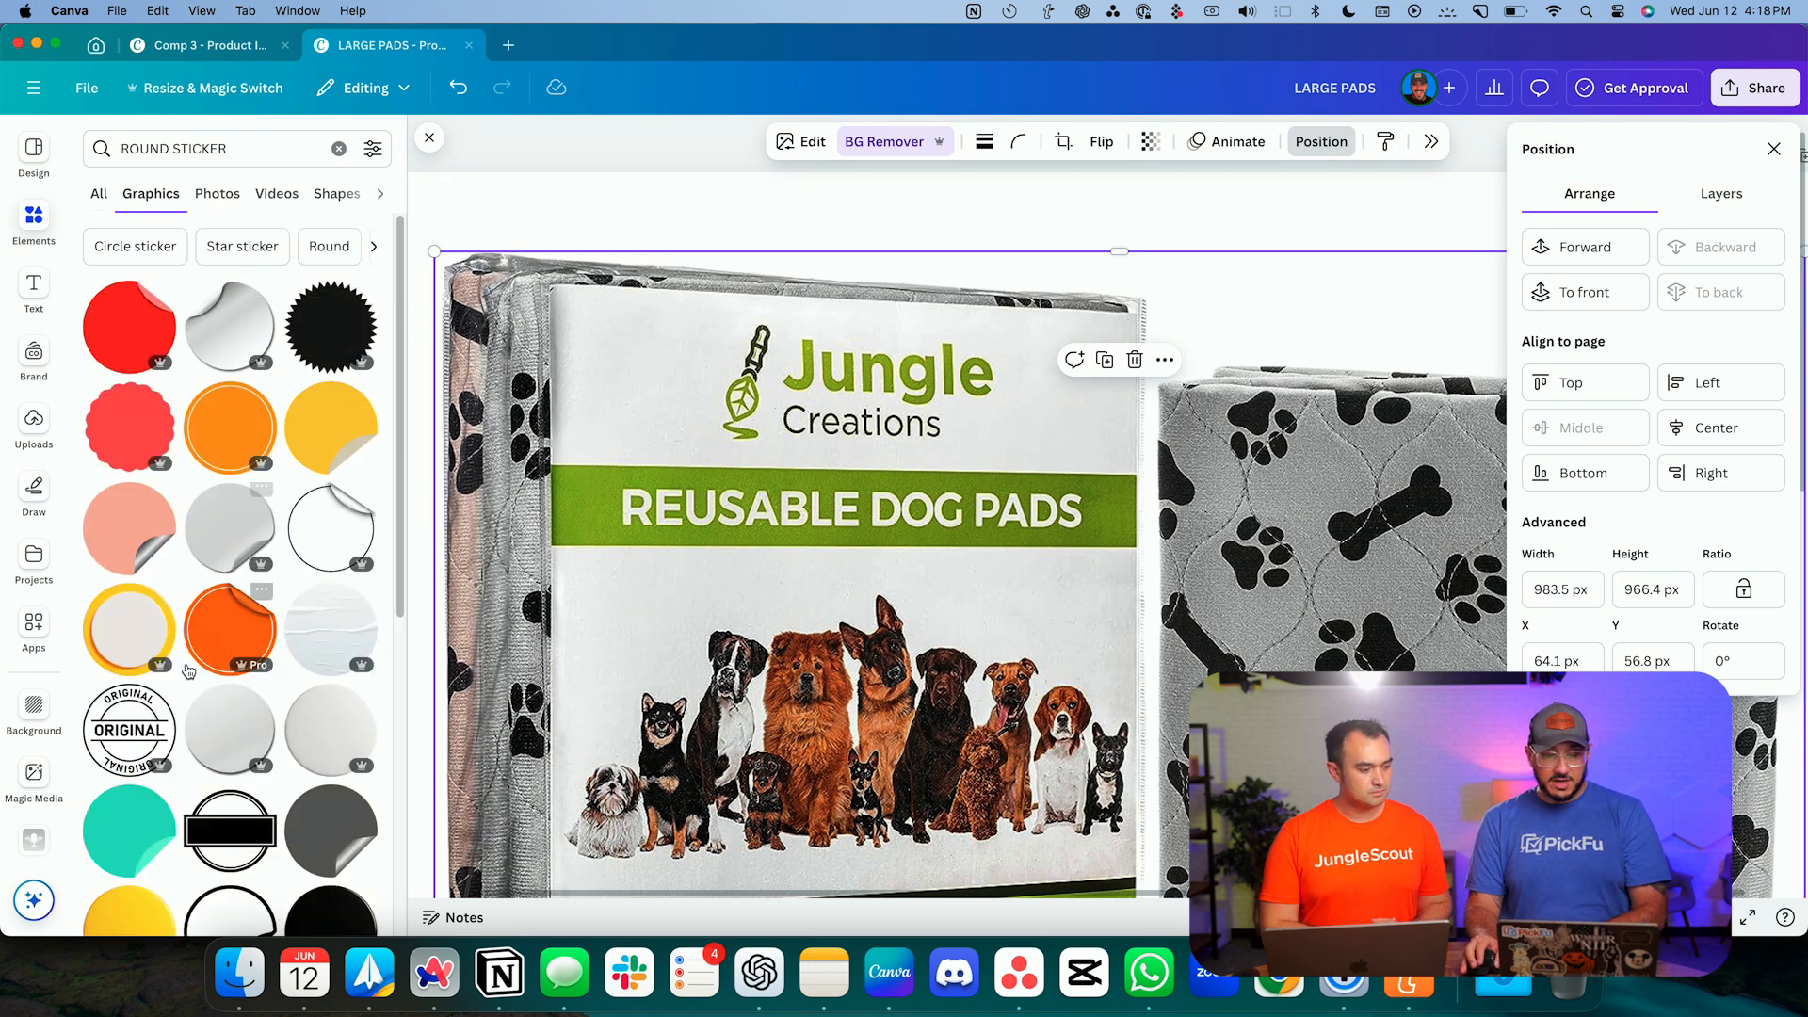
{"action": "scroll", "coordinate": [238, 603], "scroll_direction": "down", "scroll_amount": 1}
{"action": "scroll", "coordinate": [226, 575], "scroll_direction": "down", "scroll_amount": 5}
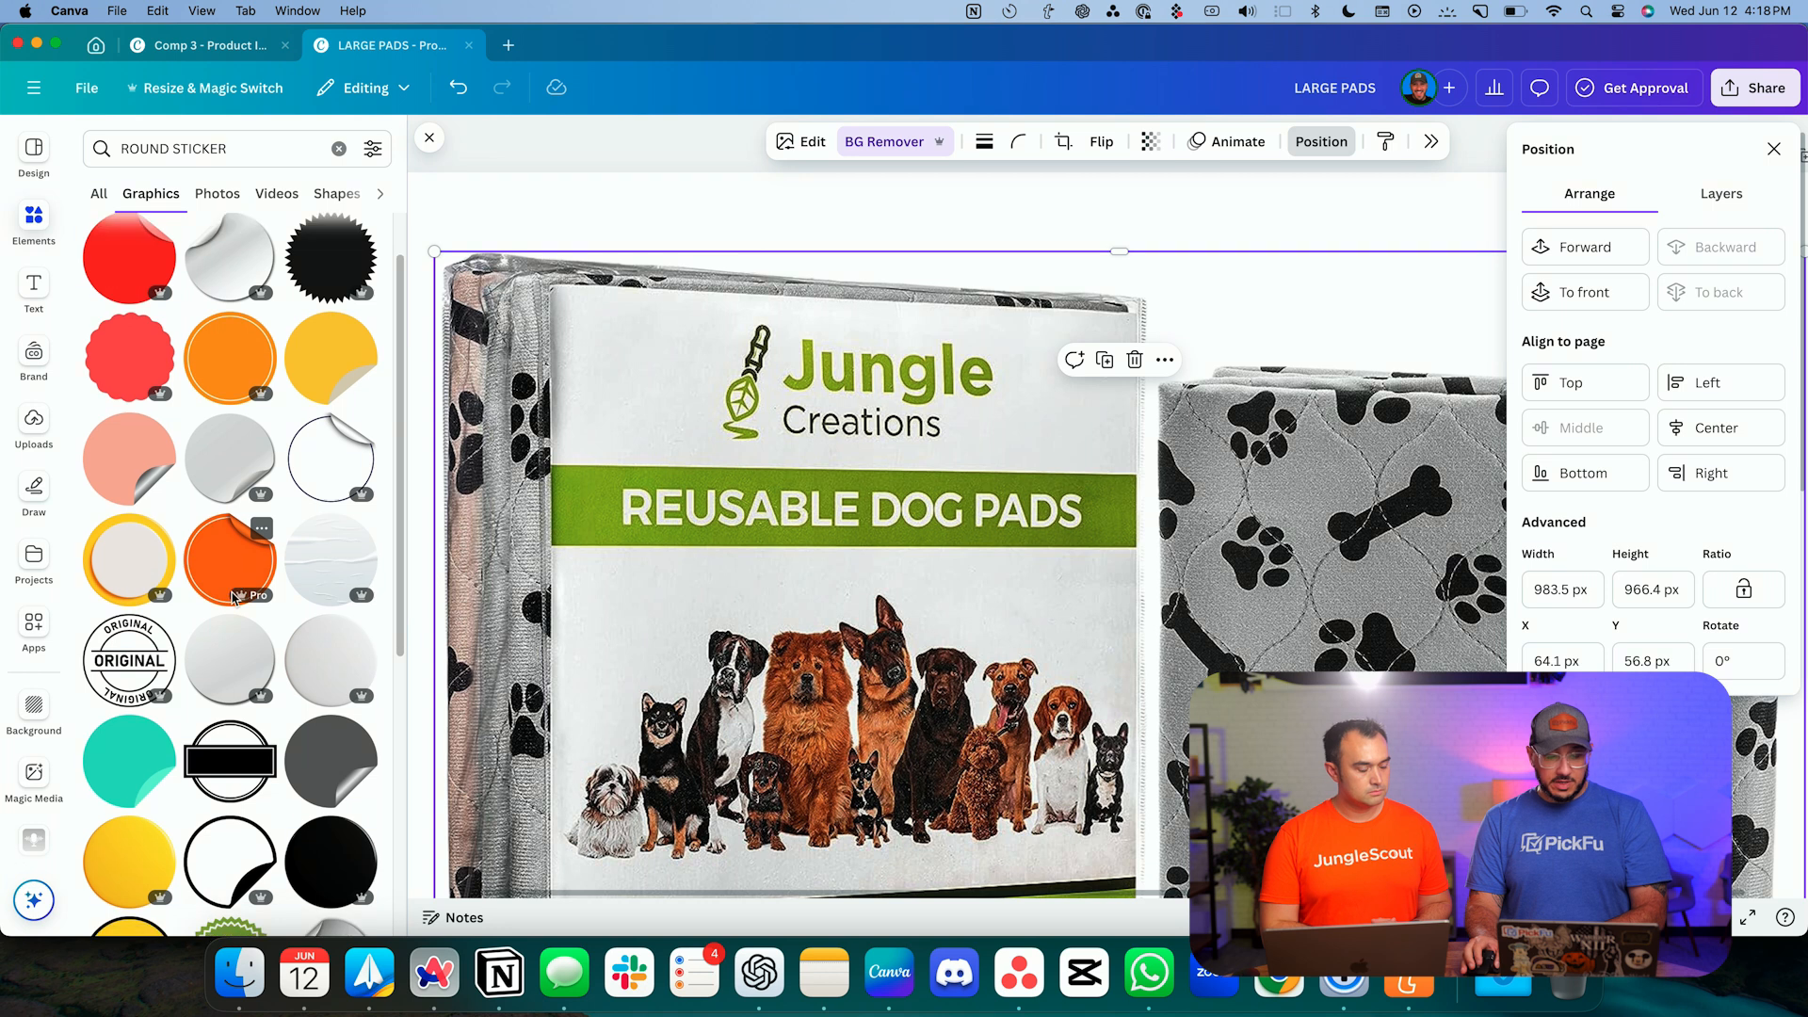
{"action": "scroll", "coordinate": [211, 544], "scroll_direction": "up", "scroll_amount": 1}
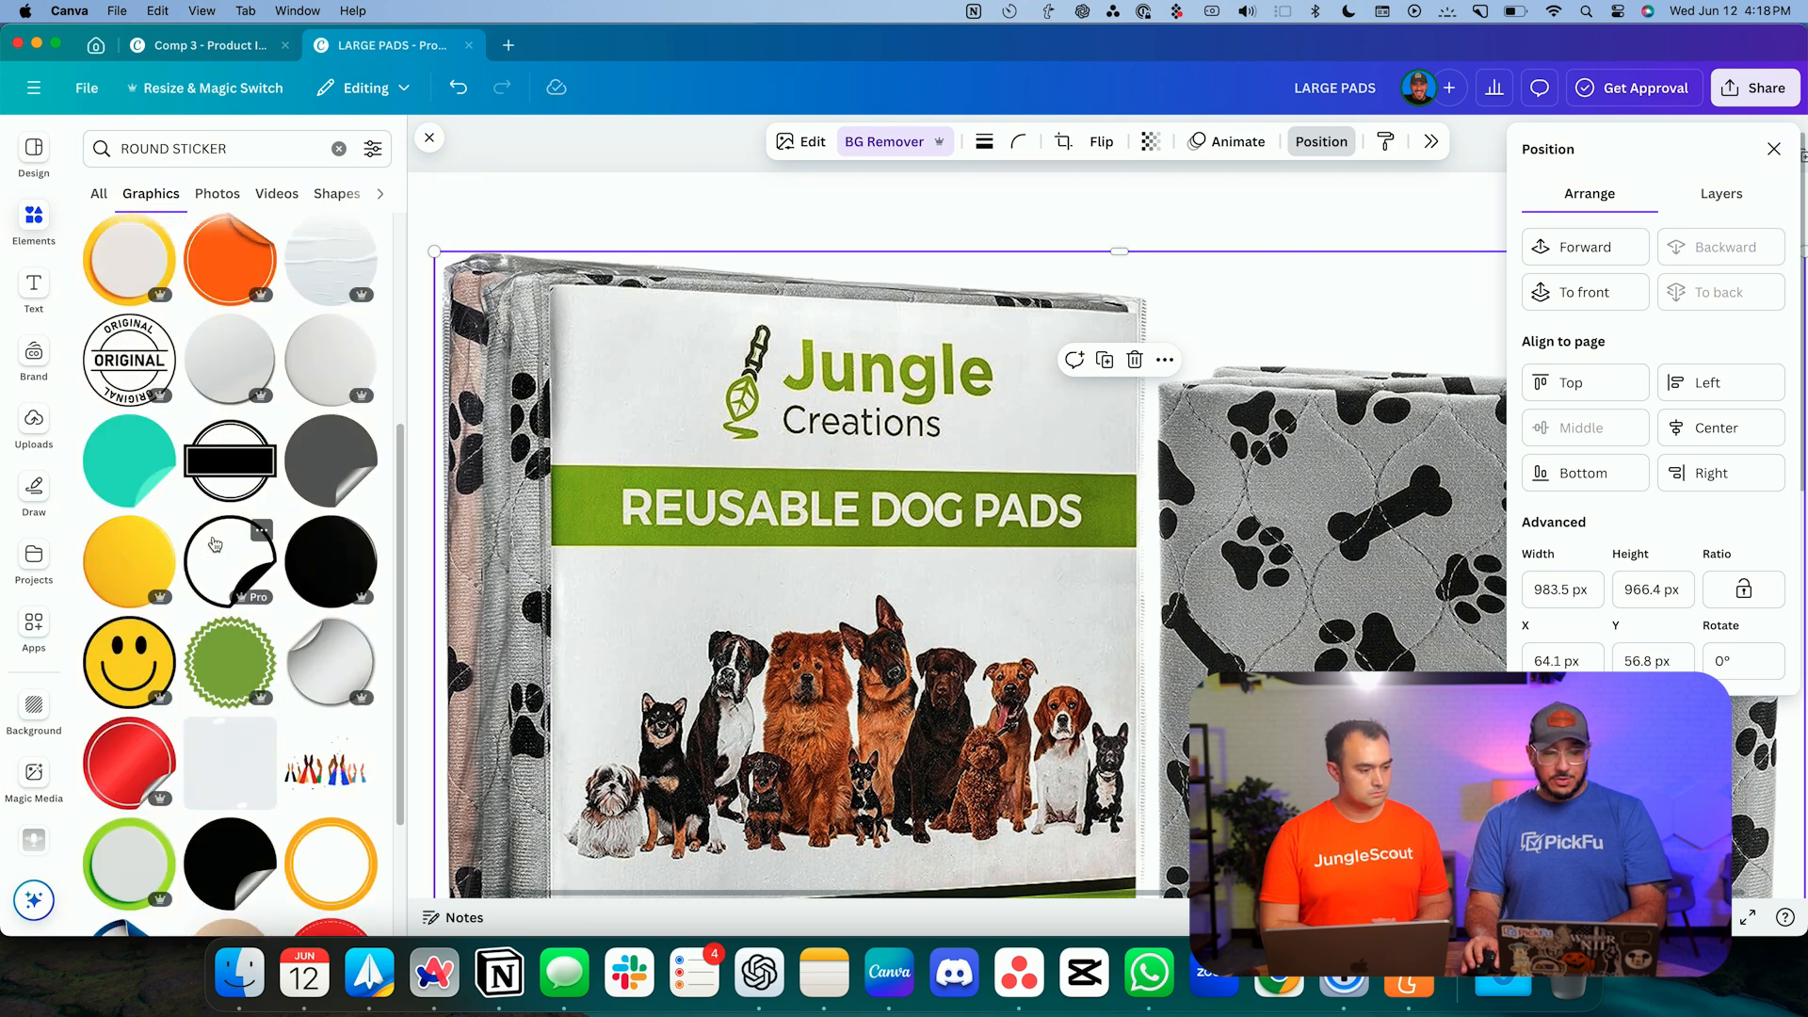
{"action": "left_click", "coordinate": [124, 497]}
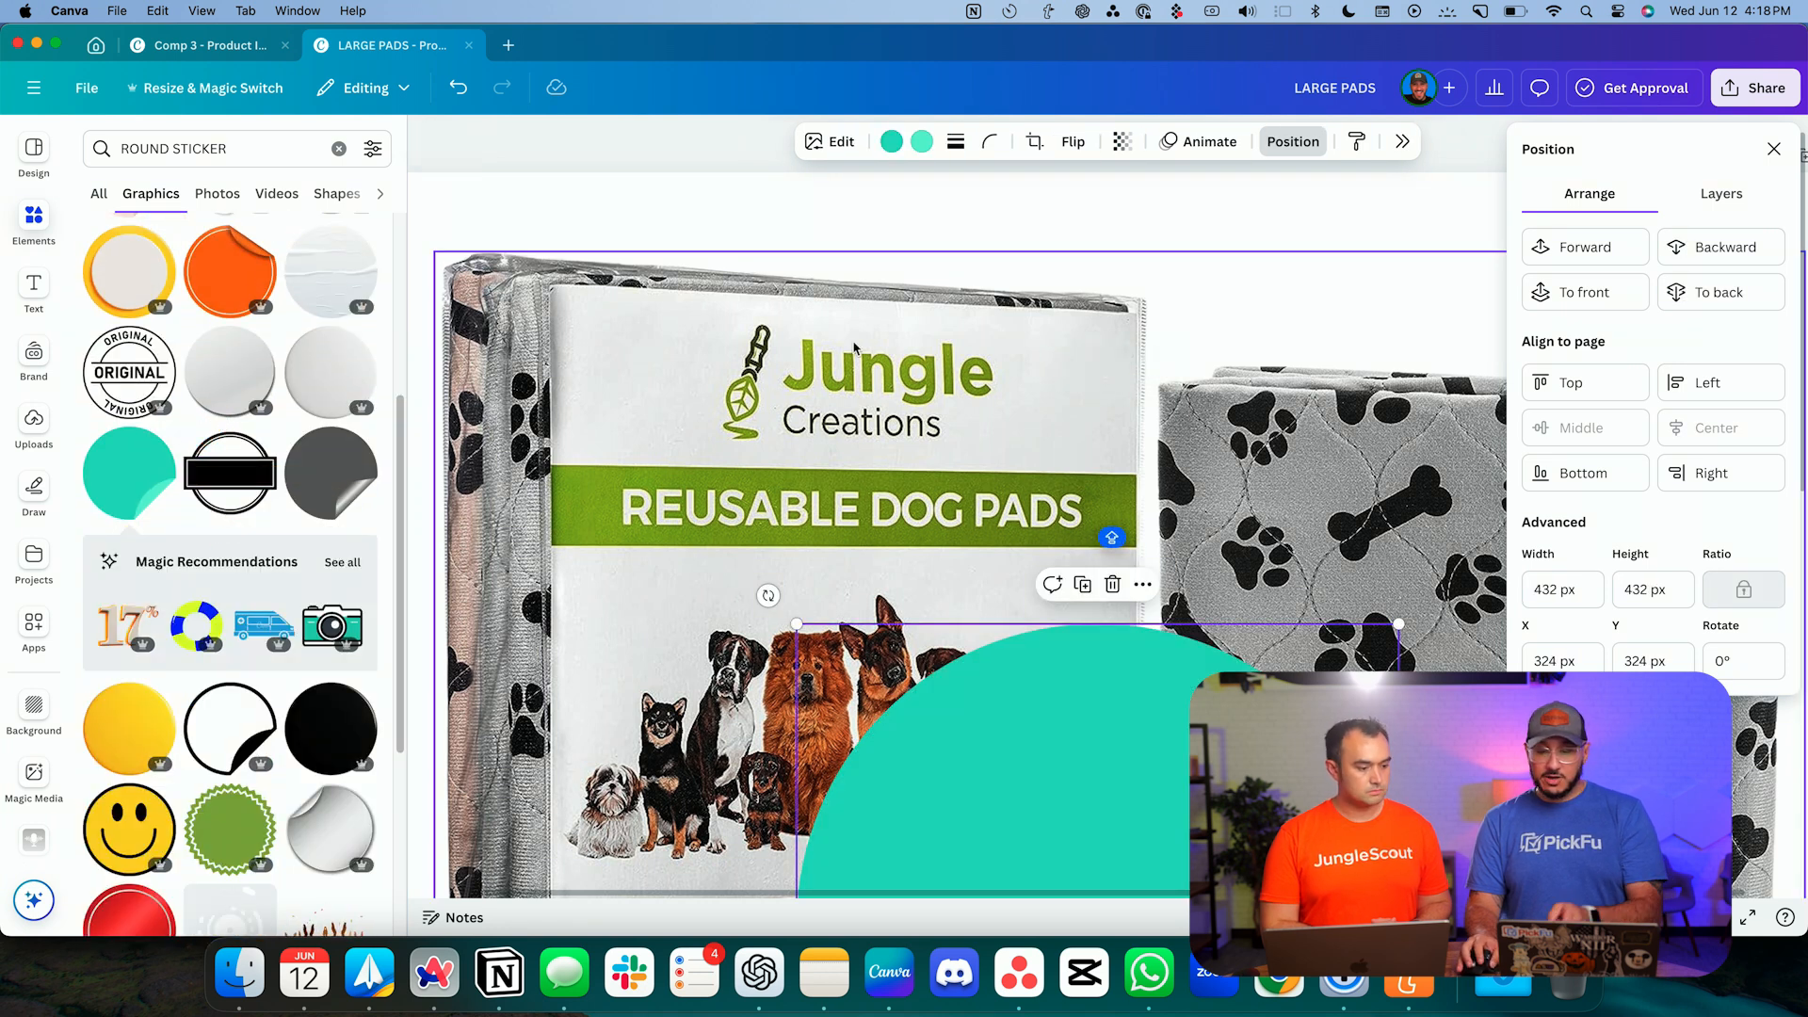
{"action": "scroll", "coordinate": [1083, 584], "scroll_direction": "down", "scroll_amount": 2}
{"action": "left_click_drag", "start_coordinate": [1095, 659], "coordinate": [973, 315]}
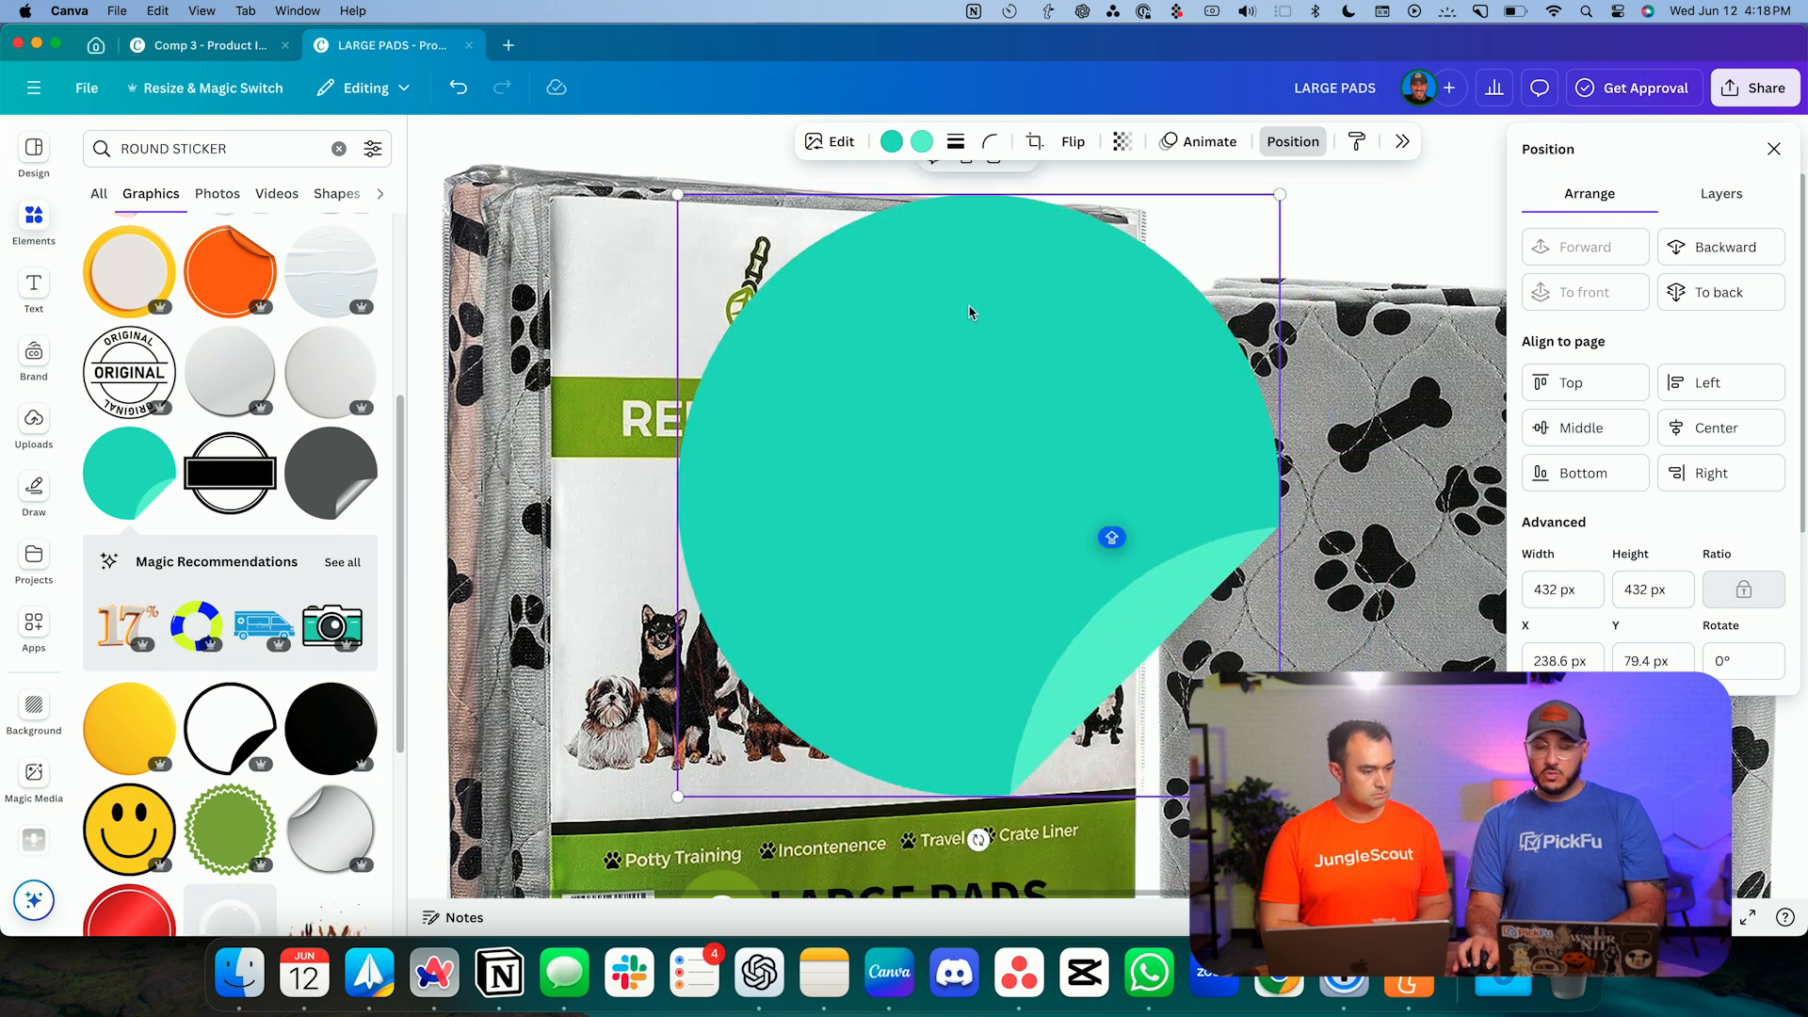
- Recolor the sticker olive green with a black (#000000) peeled corner, and shrink it into the label's white area above the leftmost dogs
{"action": "left_click", "coordinate": [897, 146]}
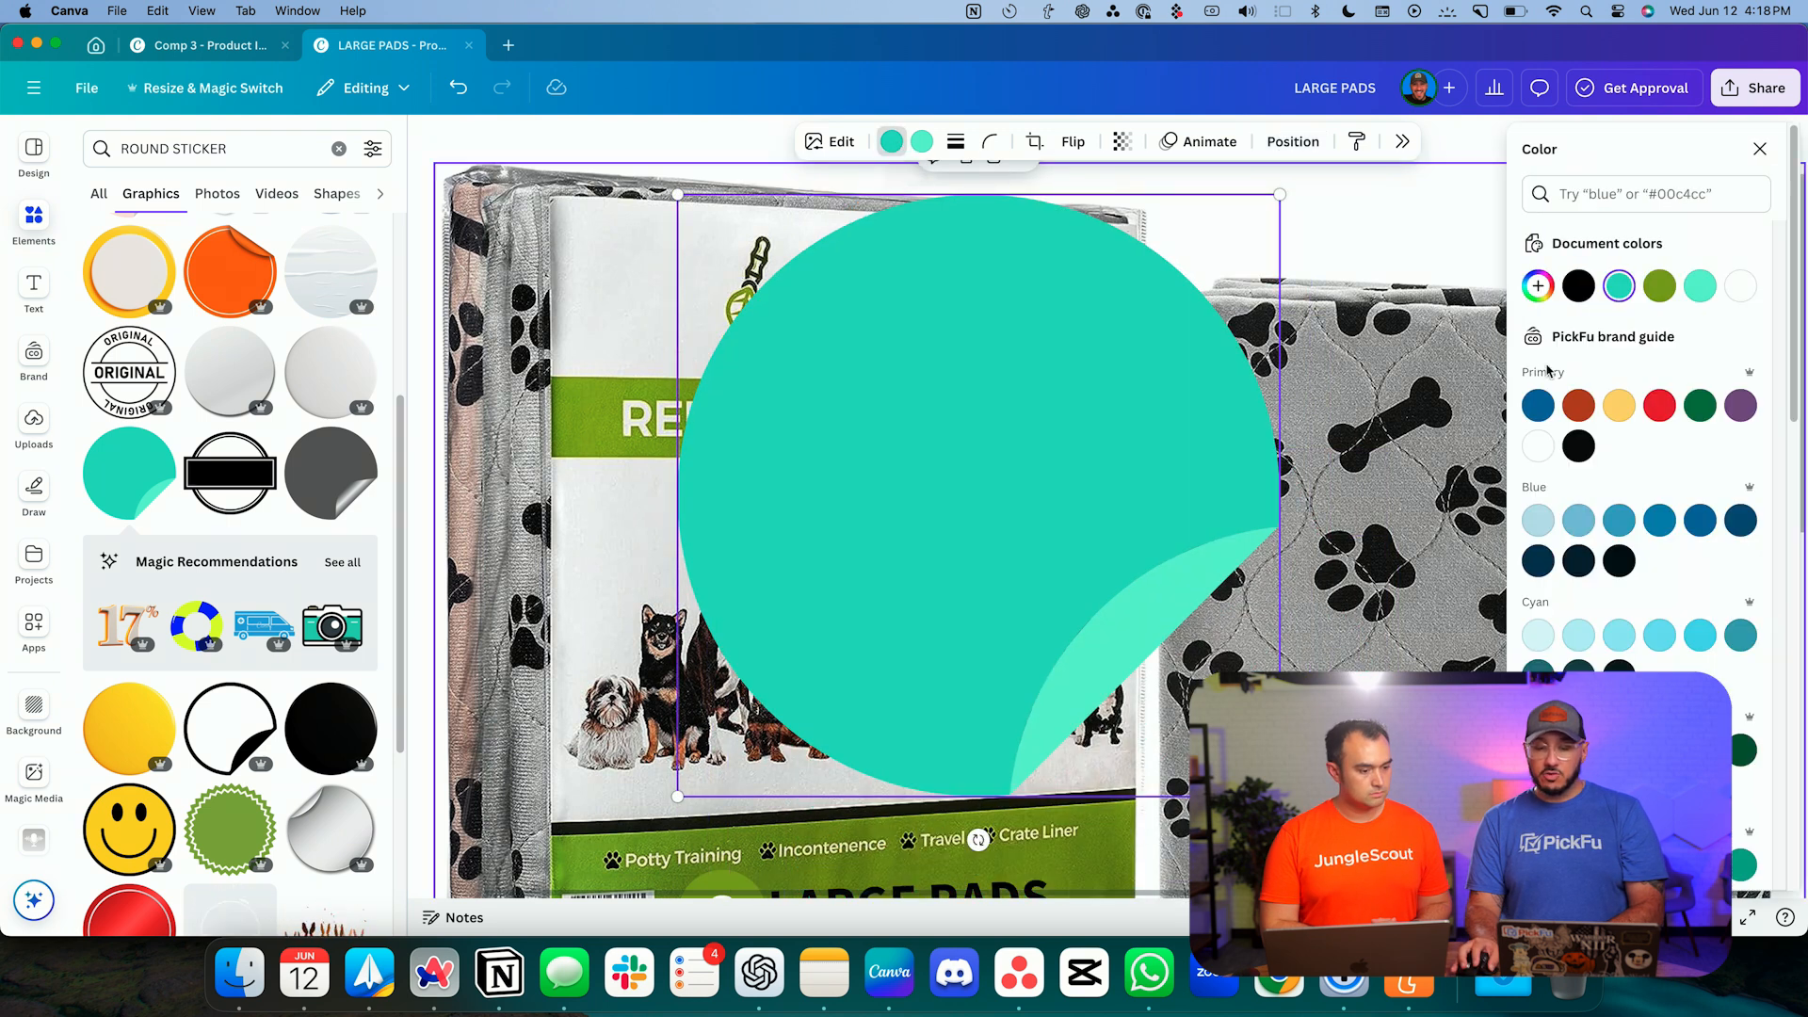
{"action": "left_click", "coordinate": [1663, 294]}
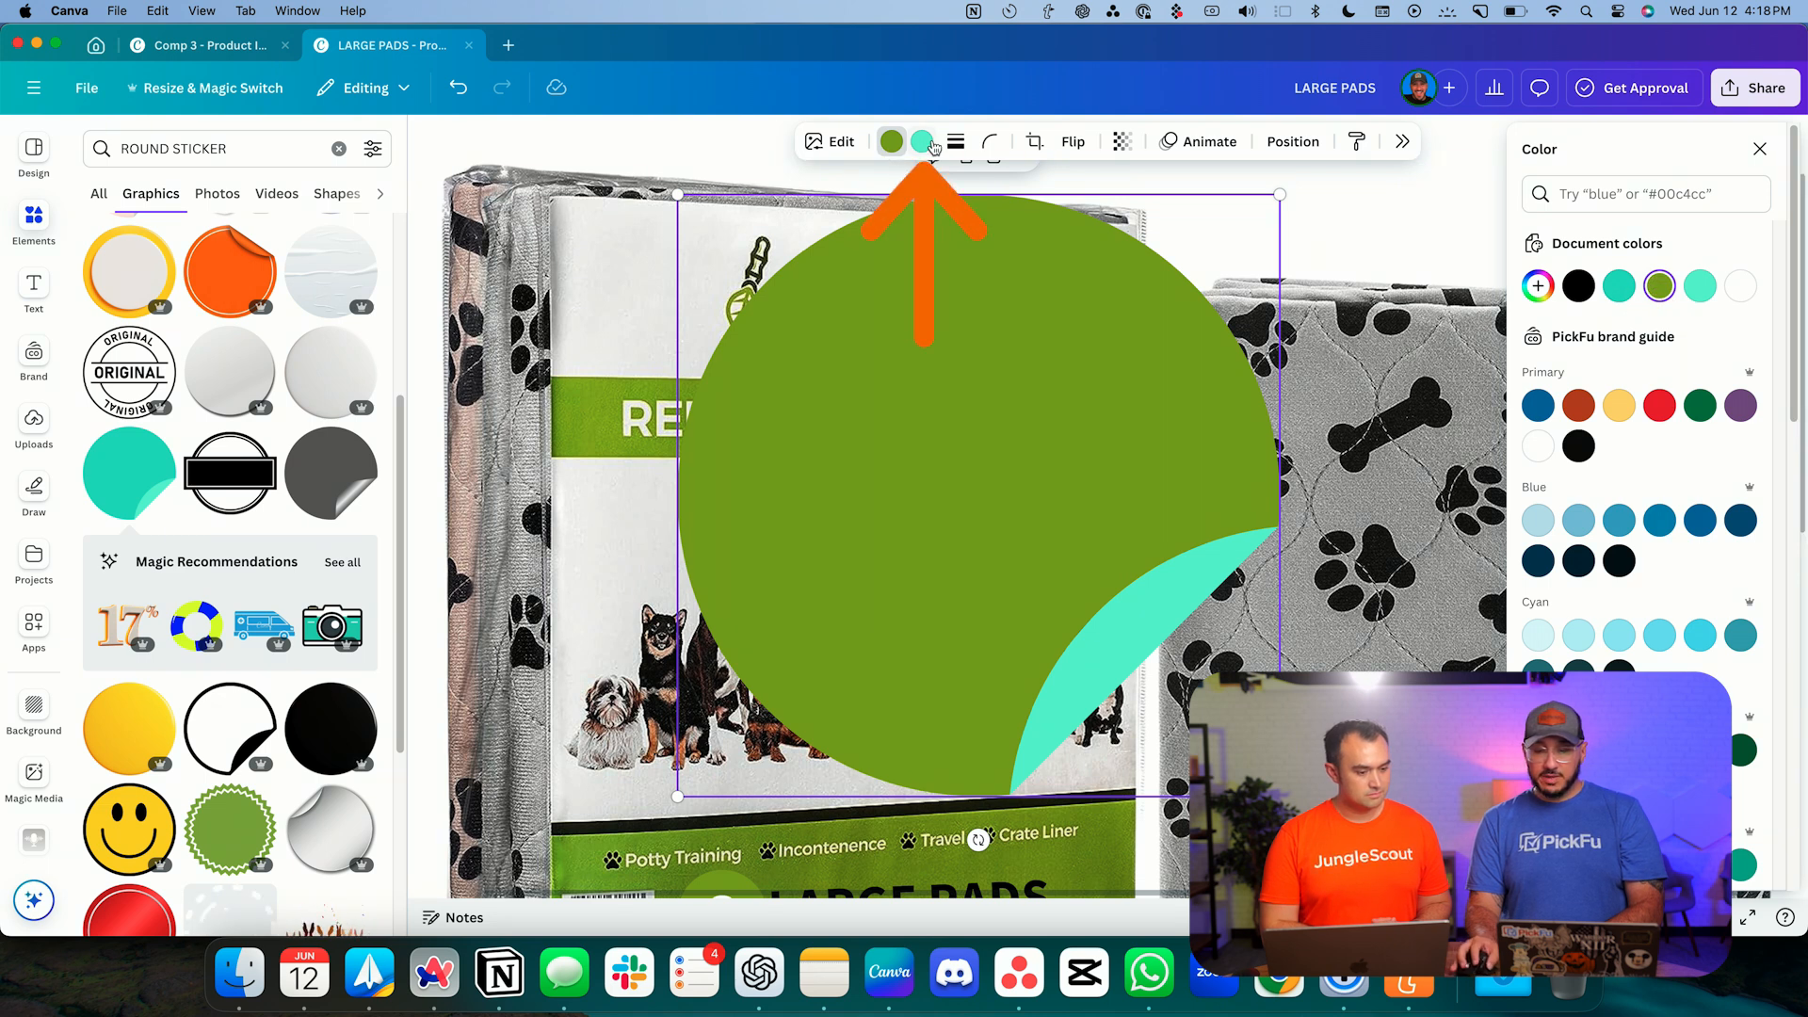
{"action": "left_click", "coordinate": [1578, 286]}
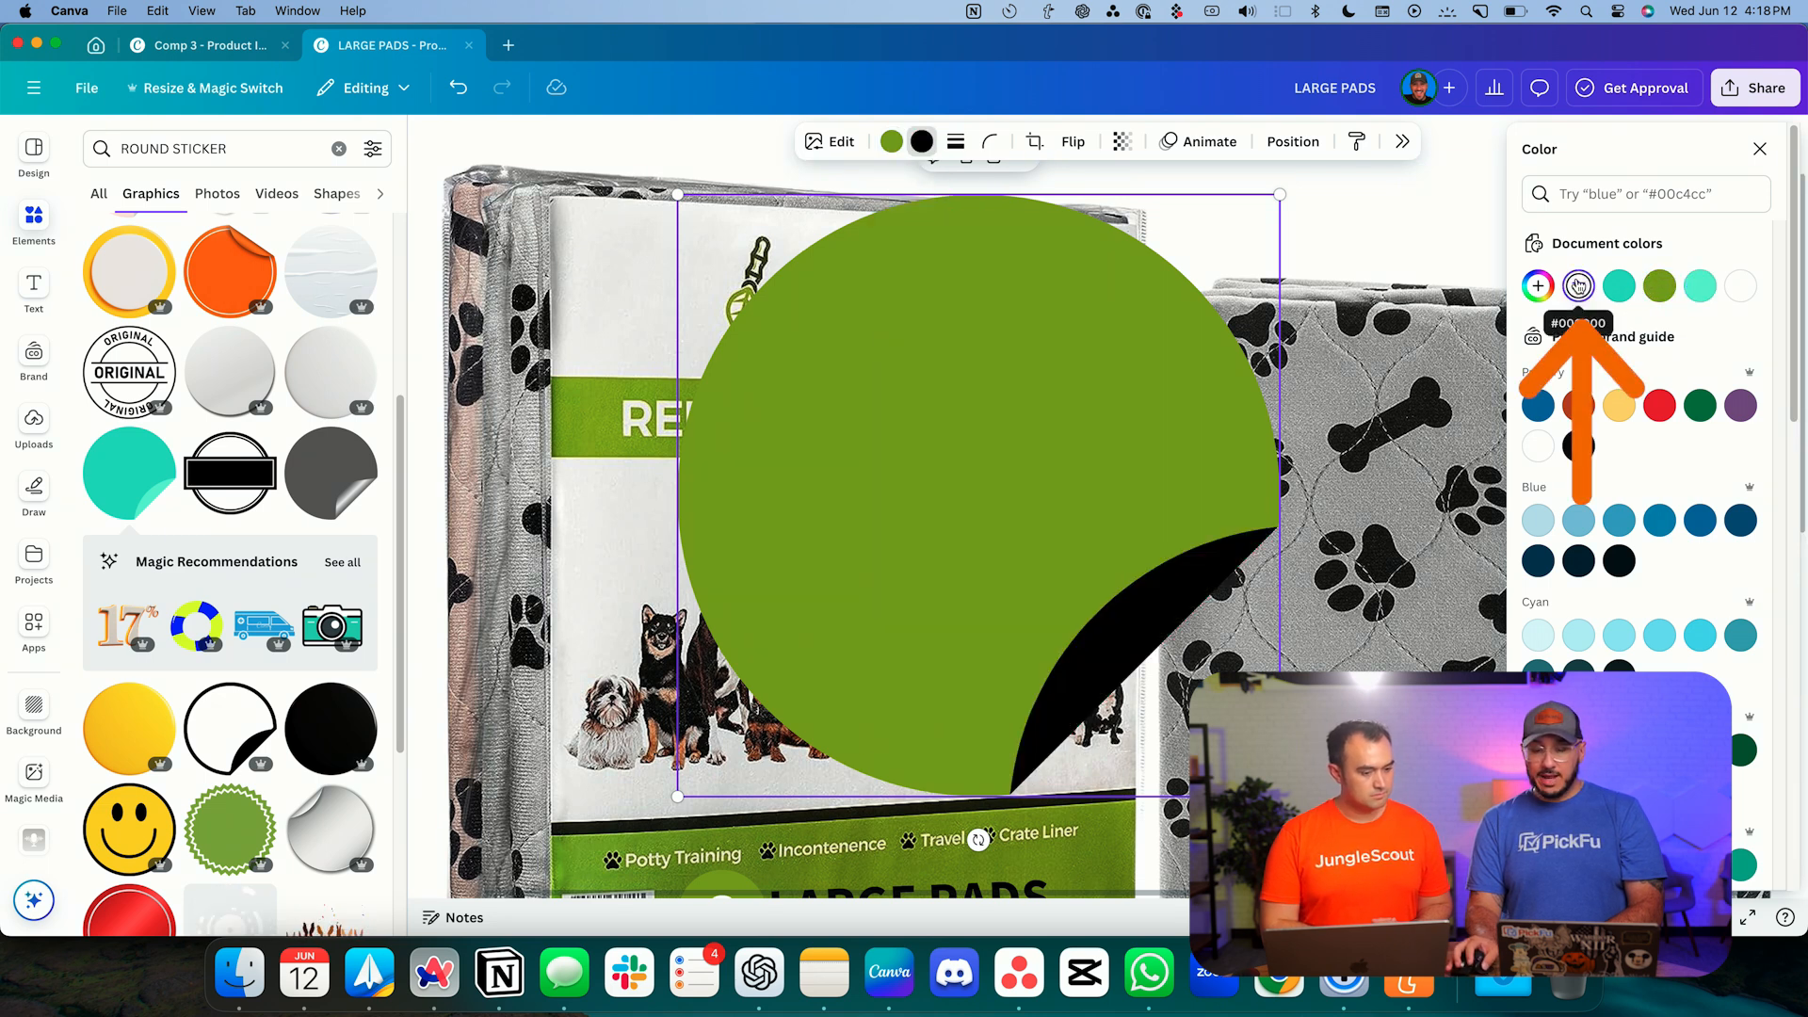
{"action": "left_click_drag", "start_coordinate": [1280, 795], "coordinate": [784, 301]}
{"action": "left_click_drag", "start_coordinate": [731, 245], "coordinate": [639, 523]}
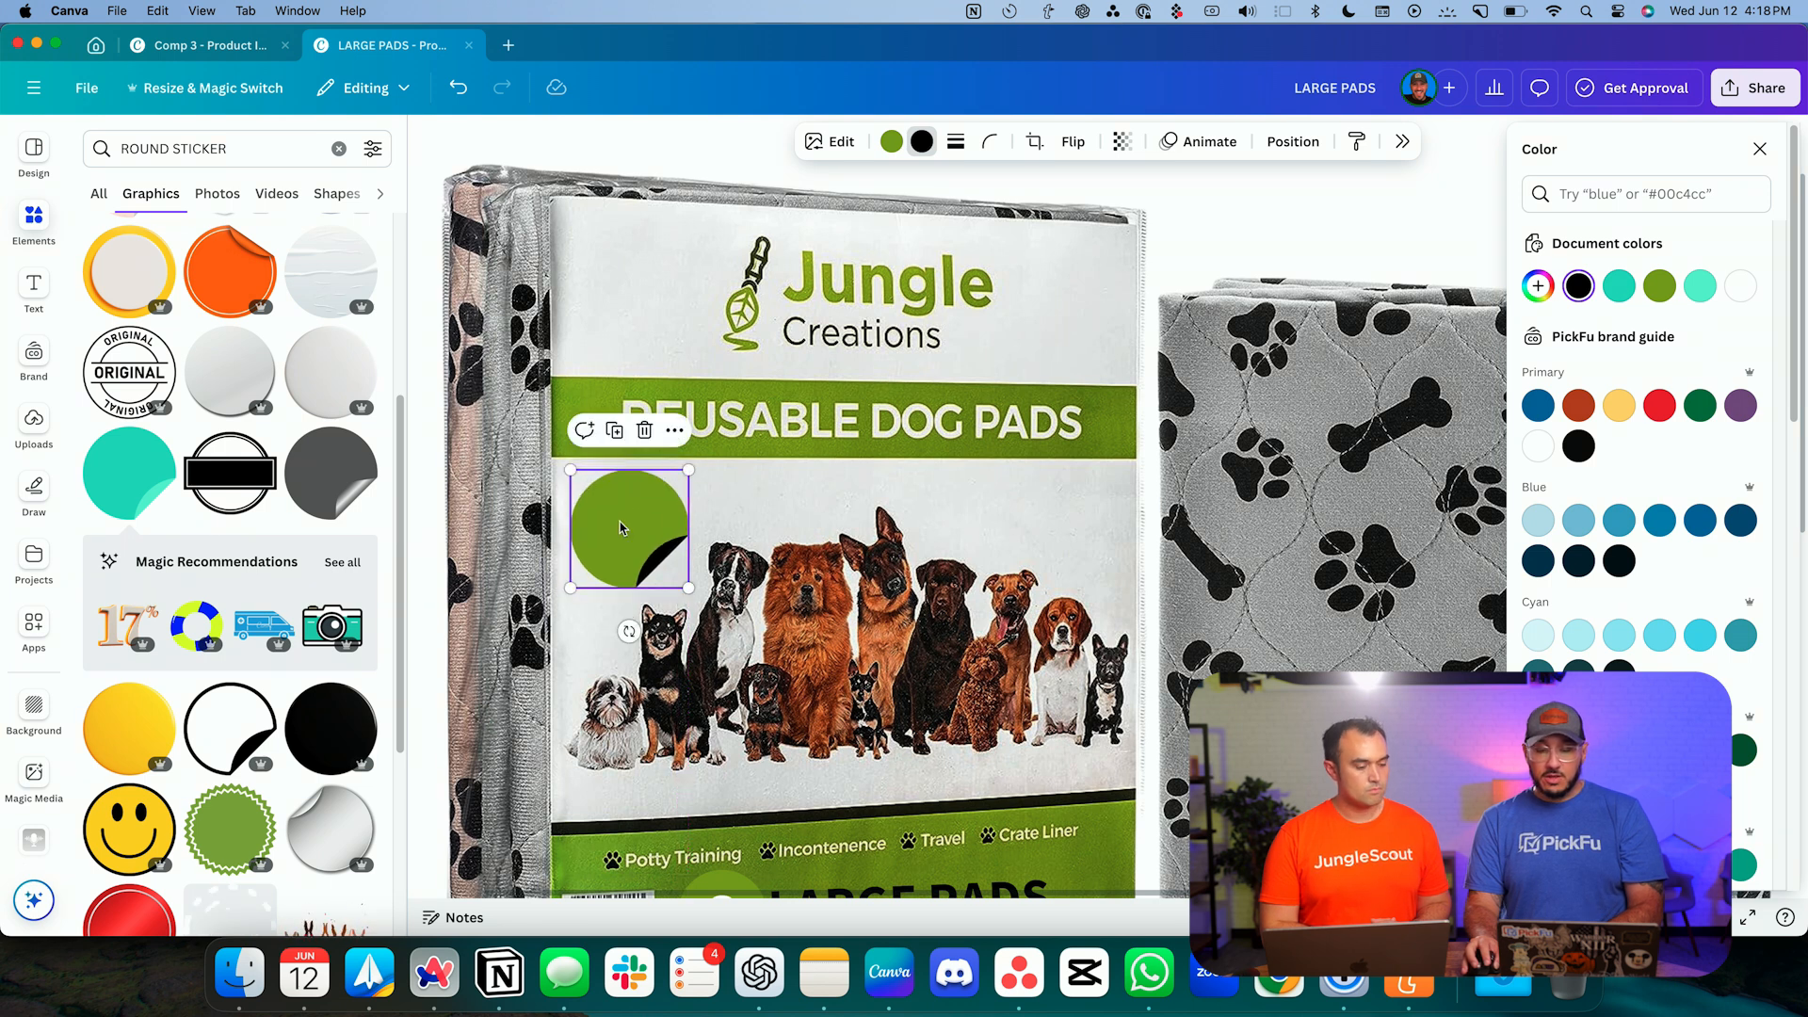
- Add a brand heading text box reading 30" X 36" to the design
{"action": "left_click", "coordinate": [26, 292]}
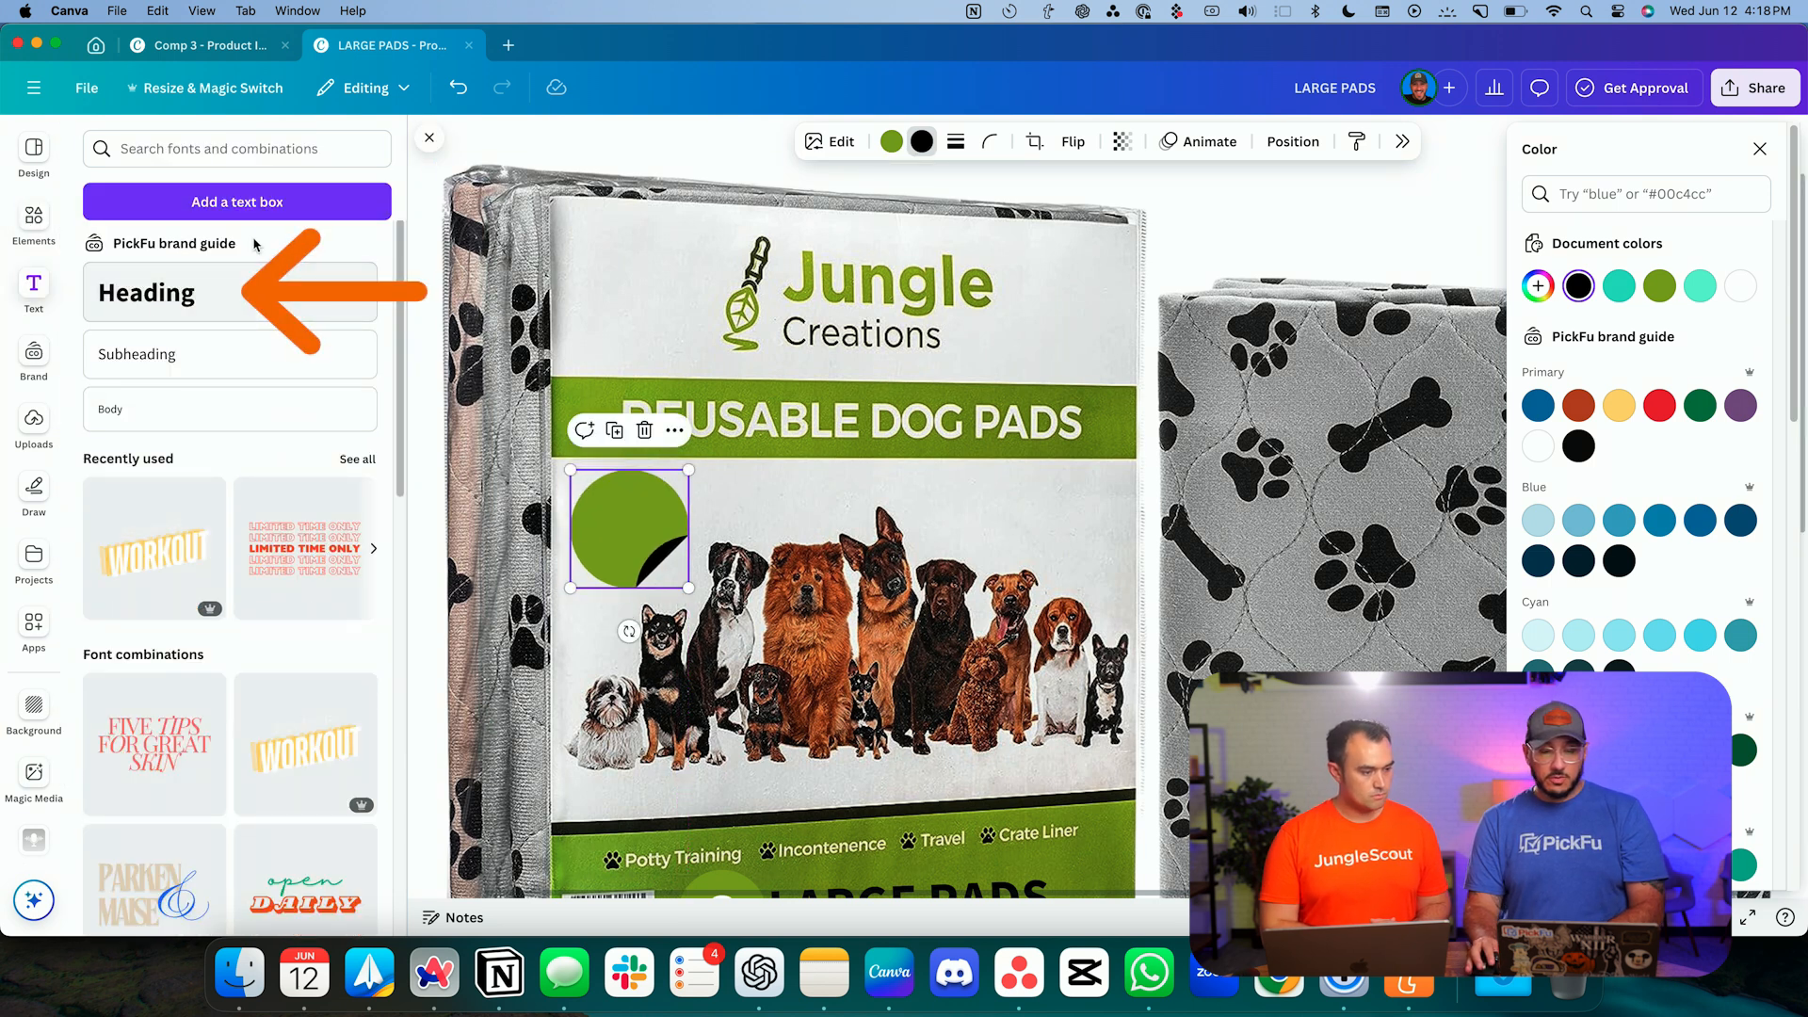
{"action": "left_click", "coordinate": [235, 304]}
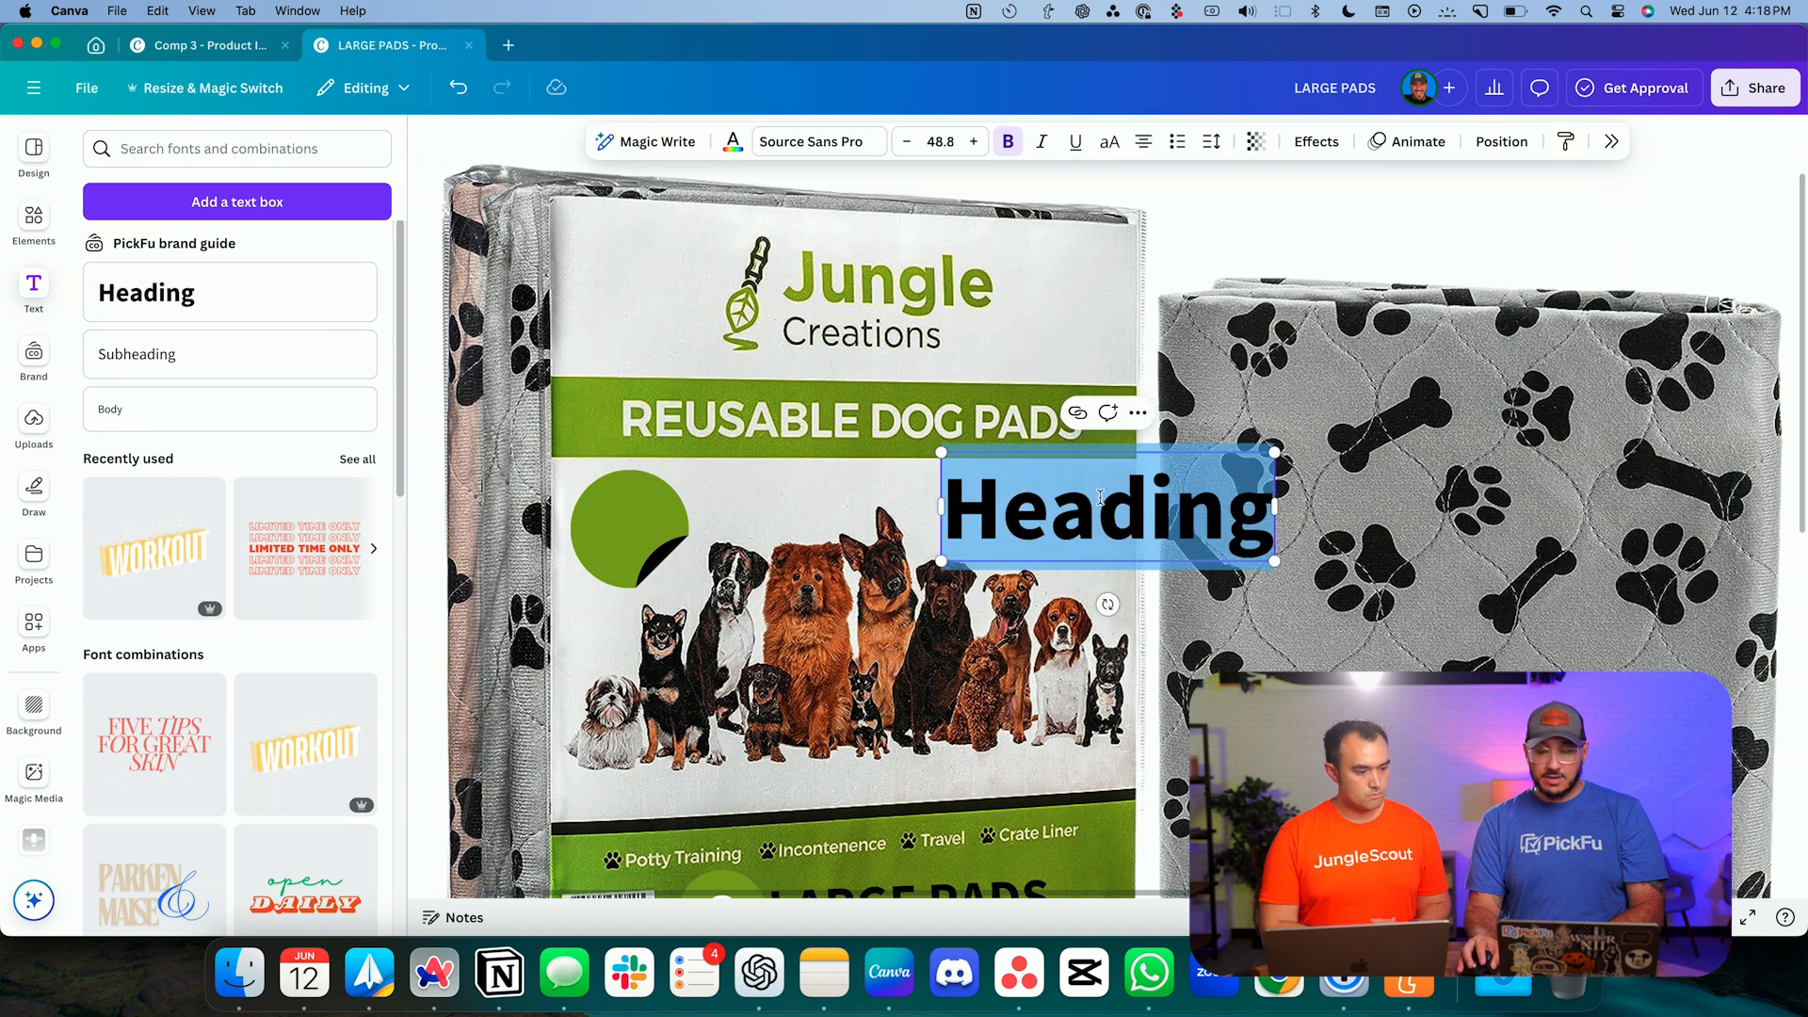
{"action": "type", "text": "30"}
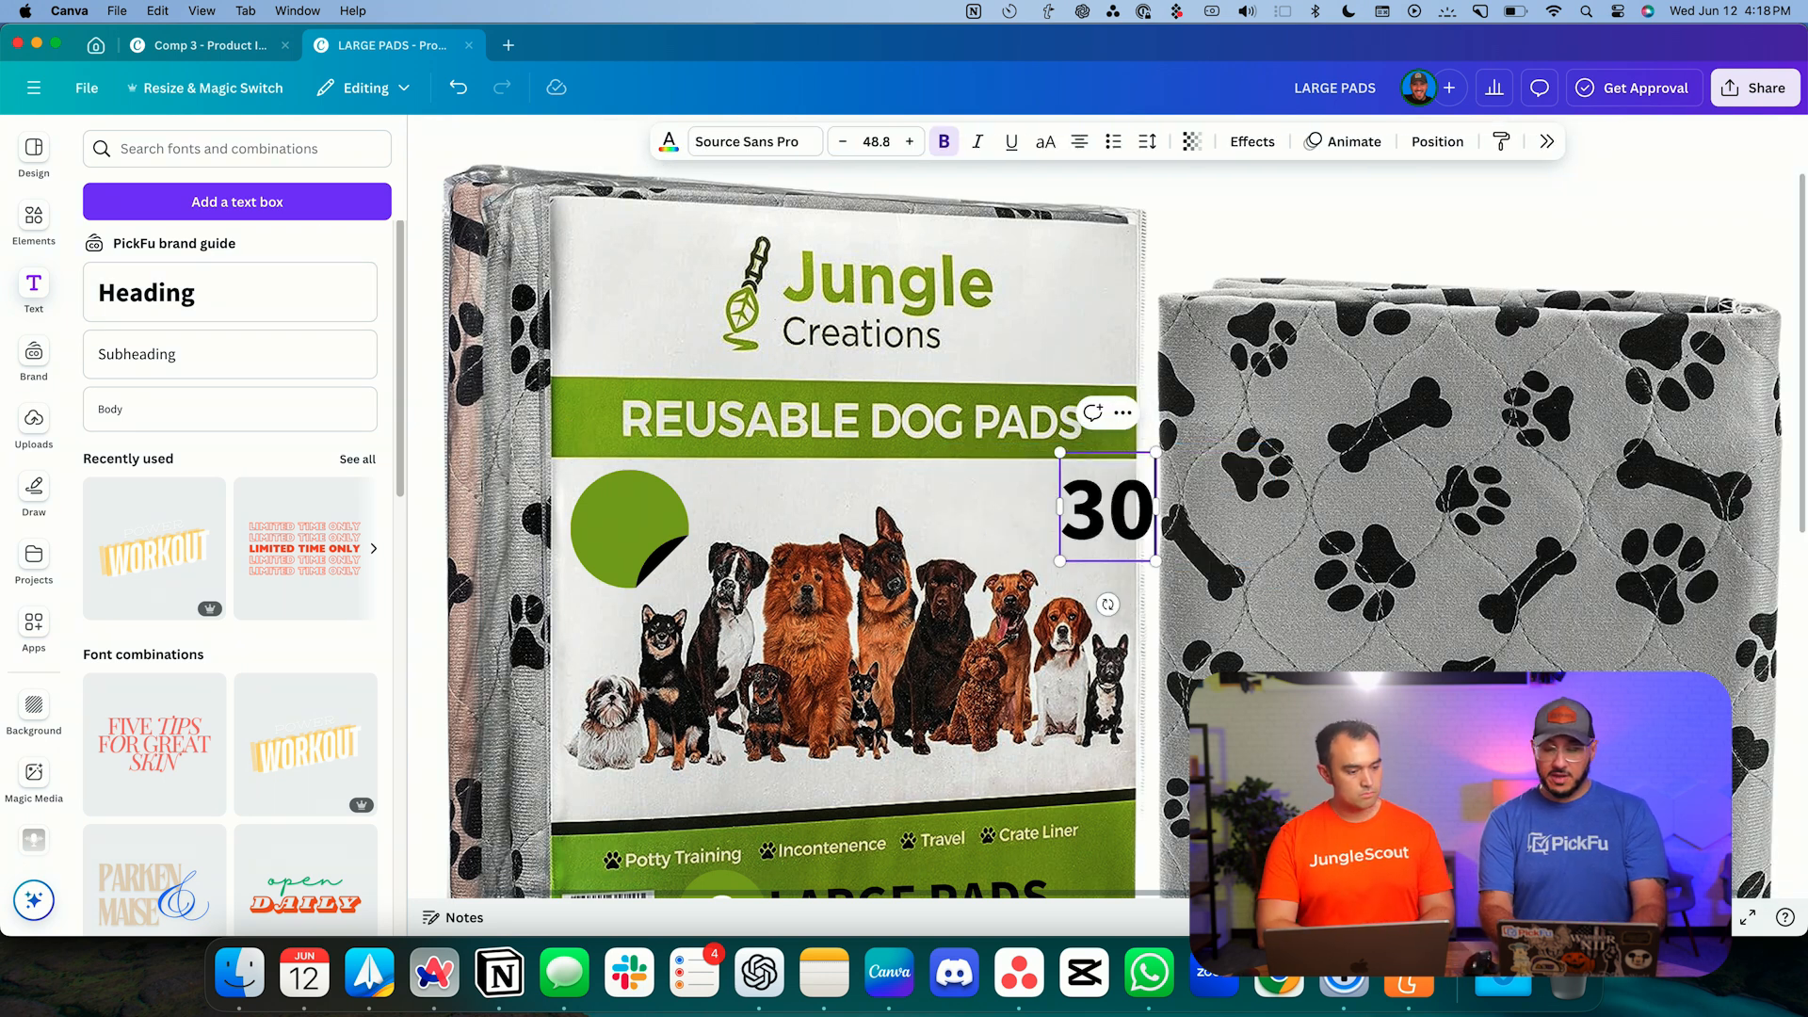
{"action": "type", "text": "\""}
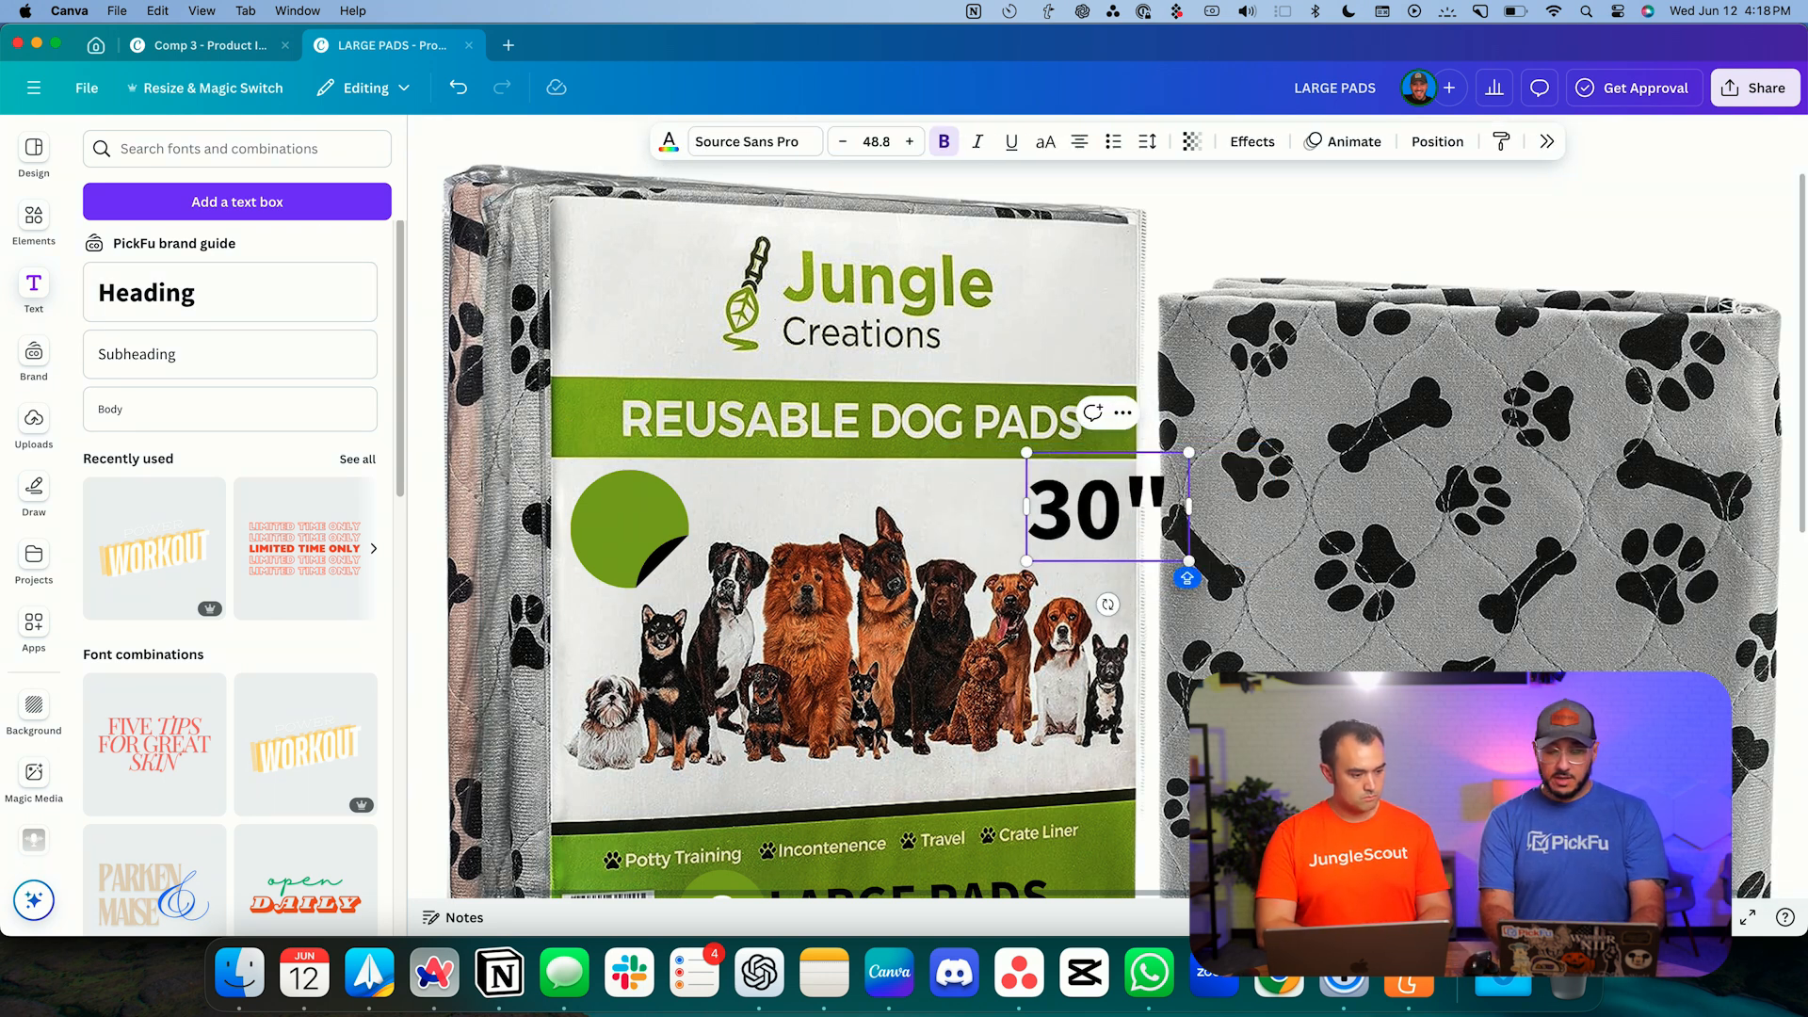
{"action": "type", "text": " X 36\""}
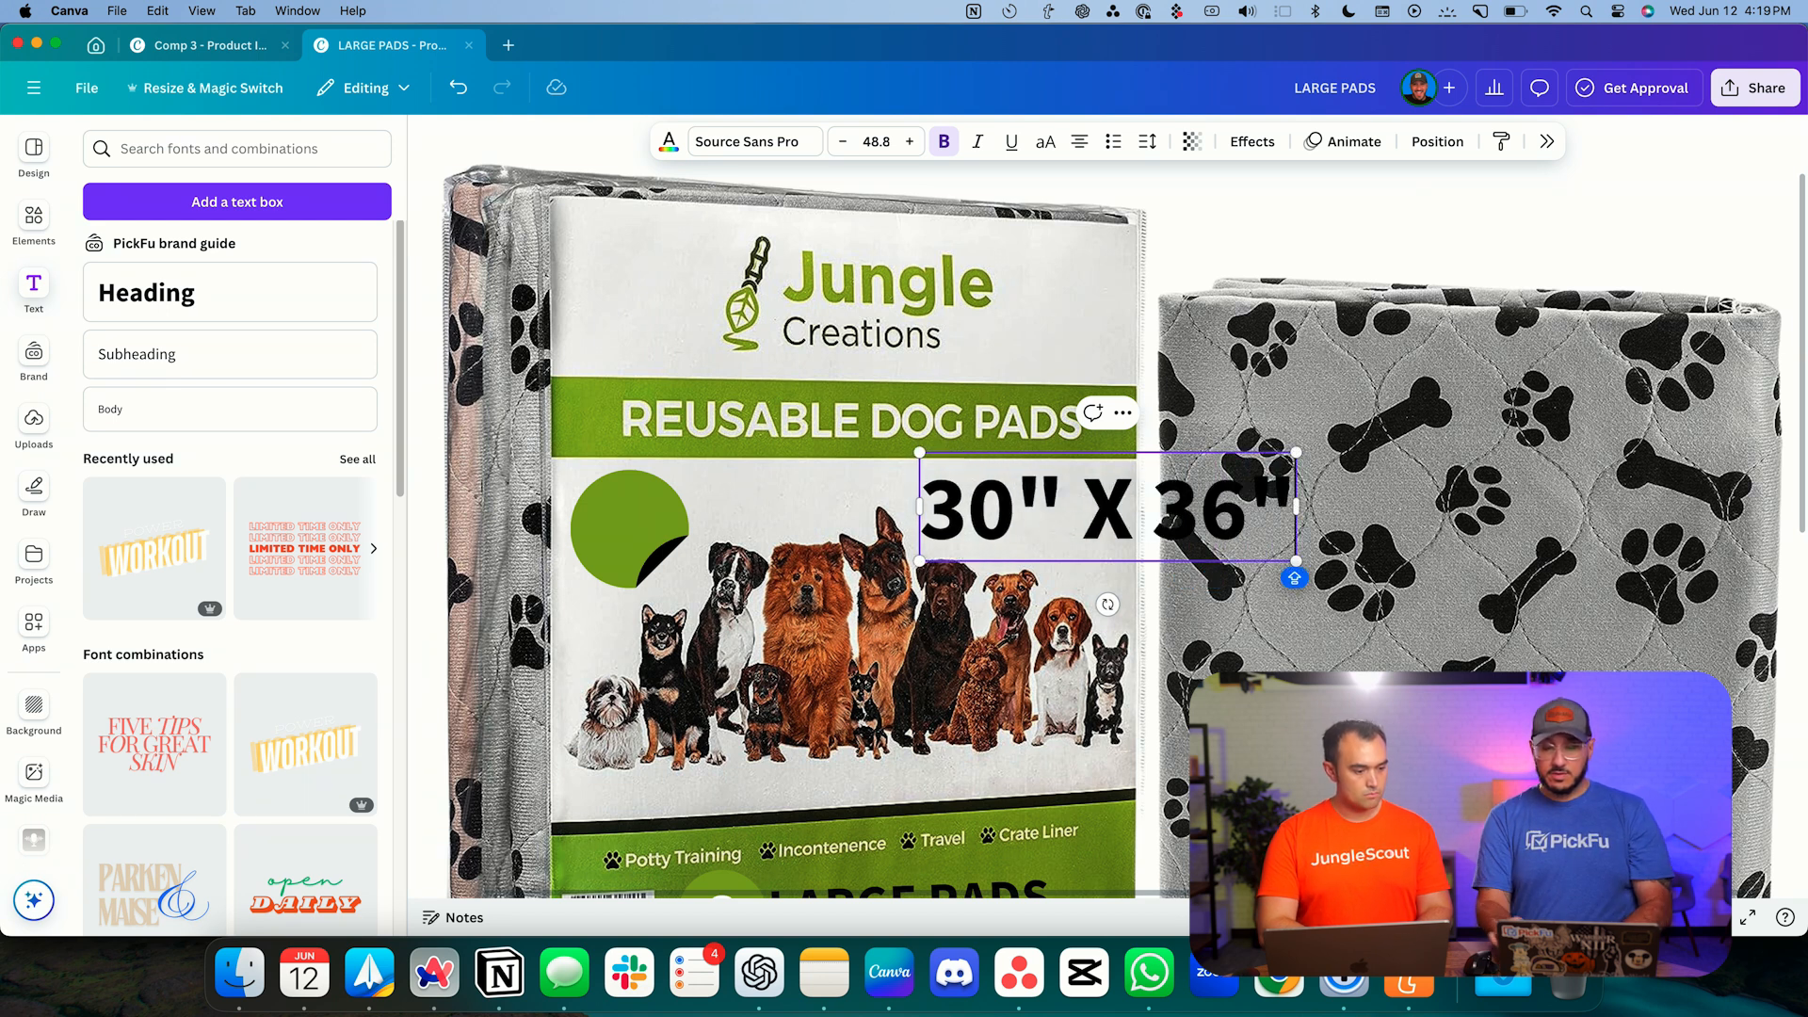
- Reduce the font size of the whole 30" X 36" text to 39.8
{"action": "key", "text": "super+a"}
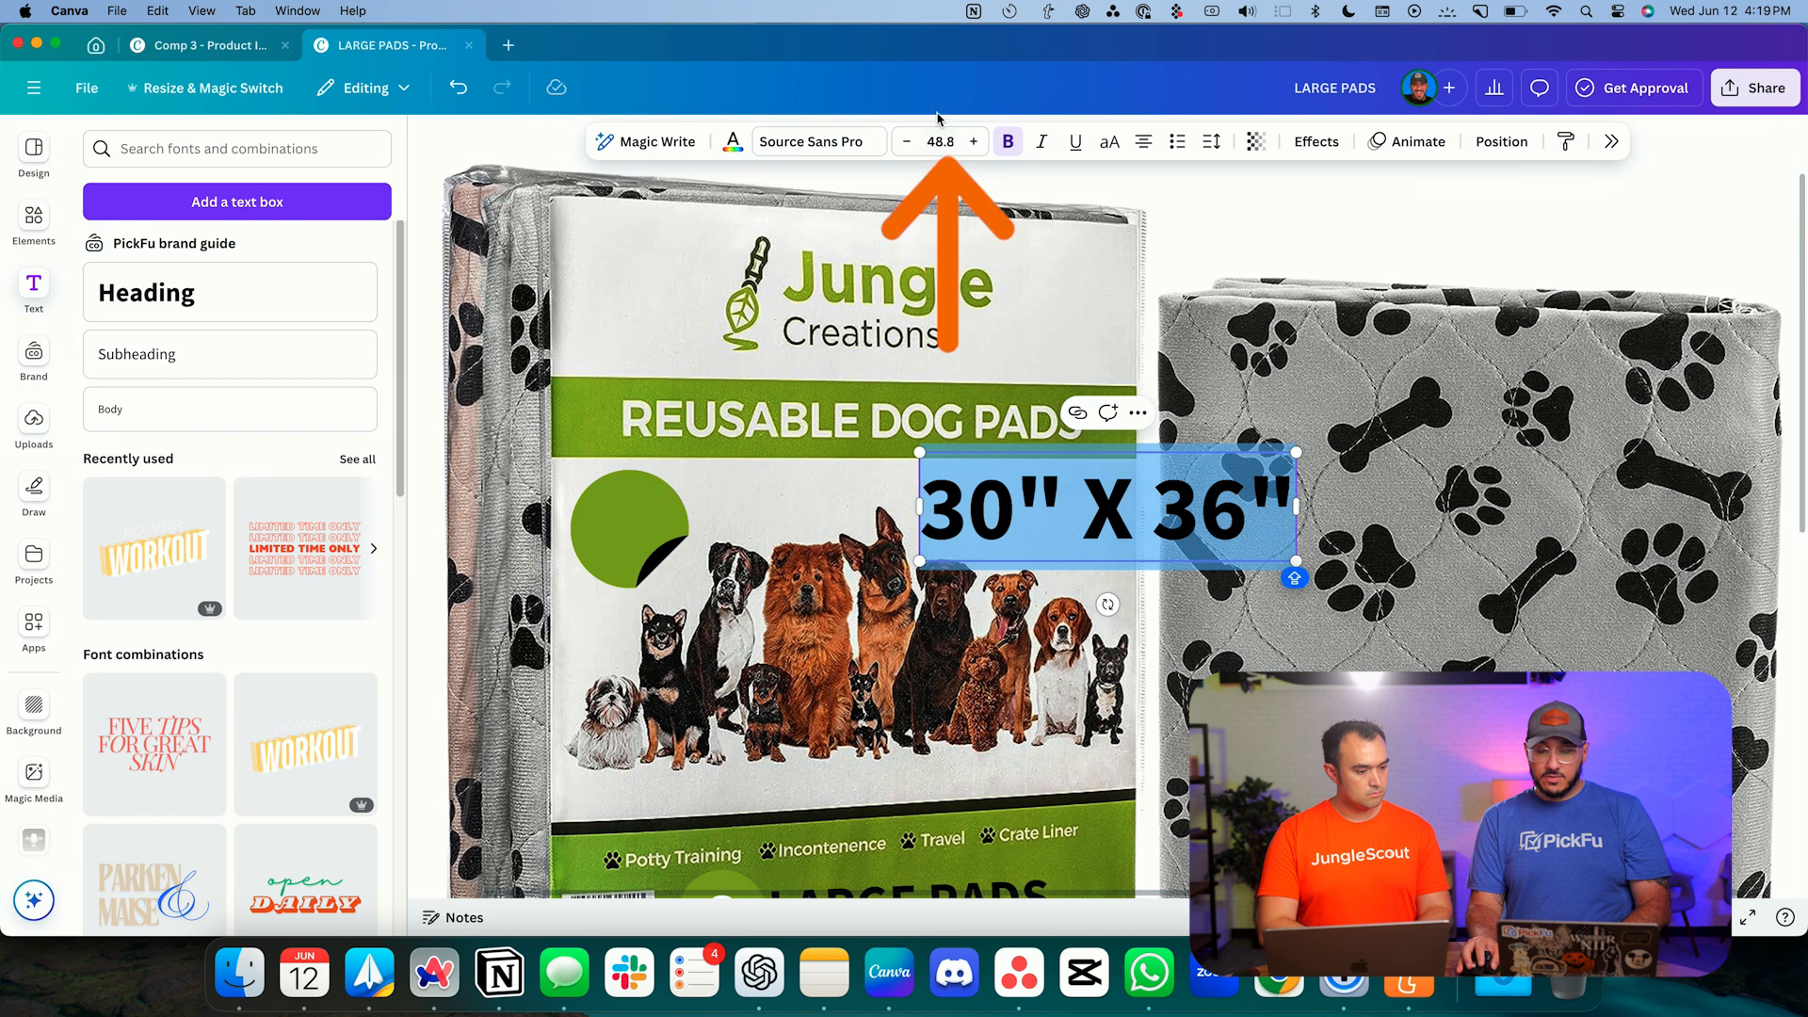
{"action": "left_click", "coordinate": [909, 143]}
{"action": "left_click", "coordinate": [909, 144]}
{"action": "left_click", "coordinate": [909, 143]}
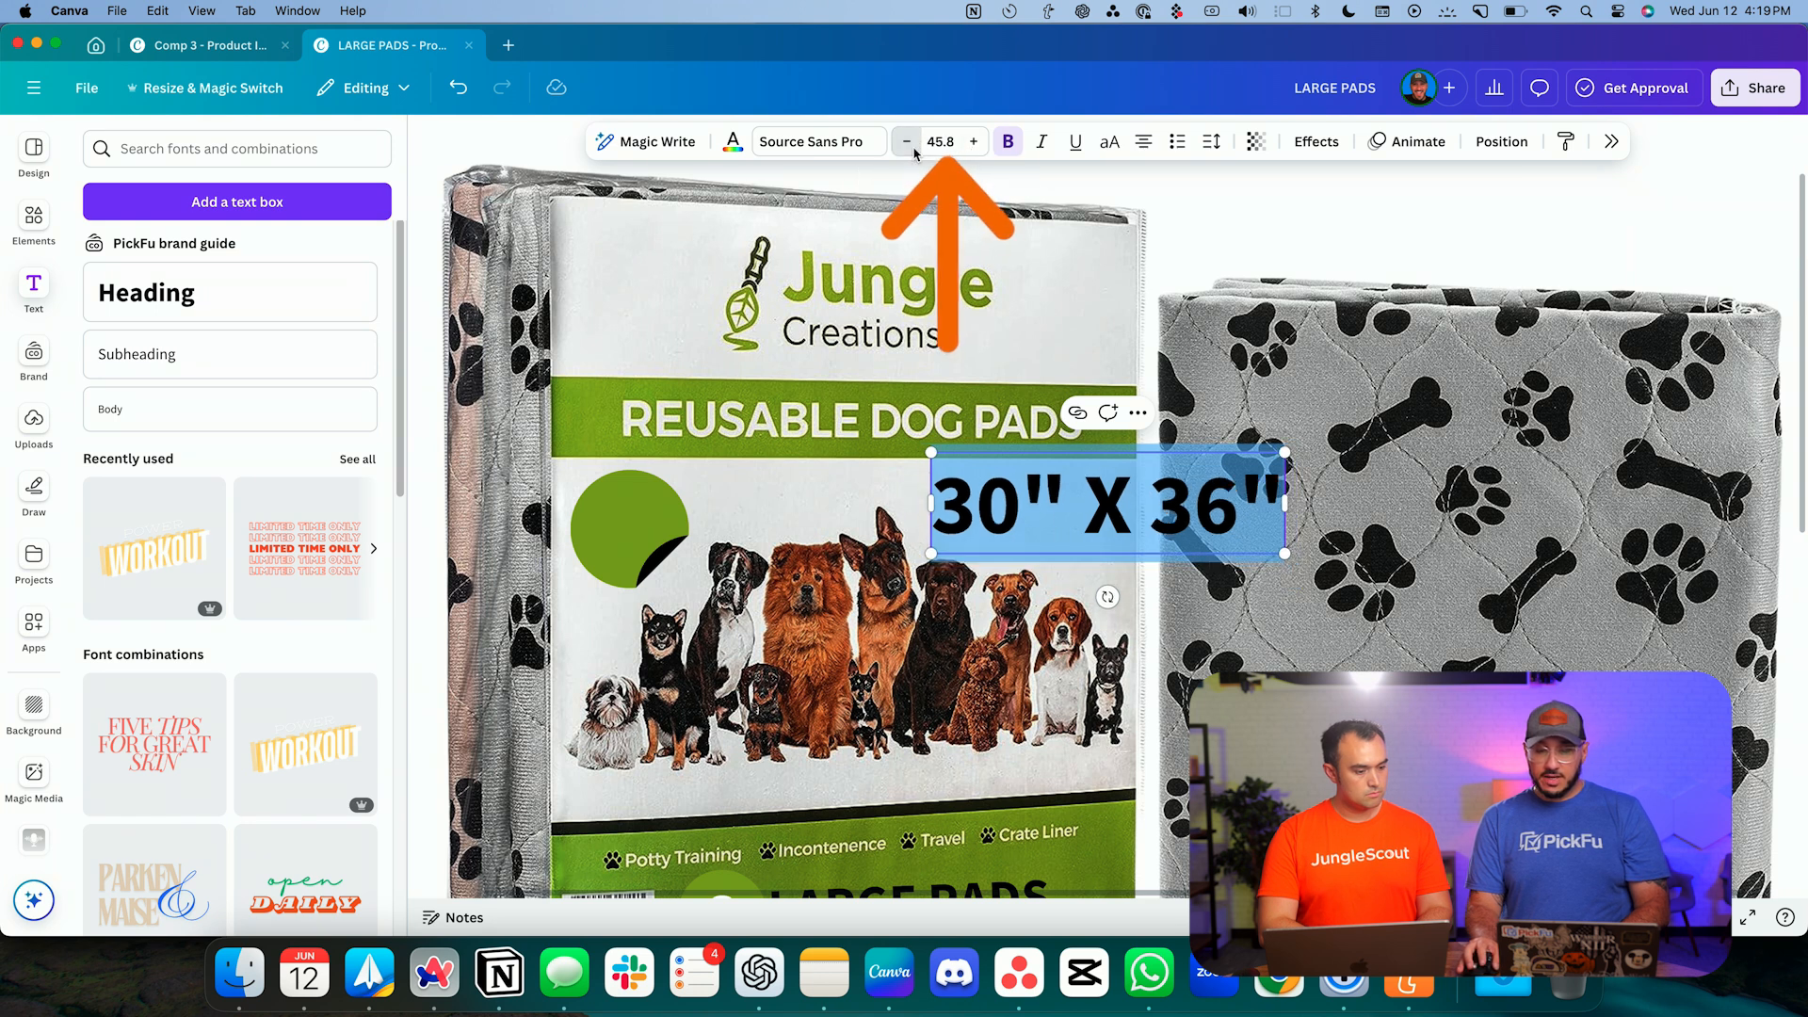
{"action": "left_click", "coordinate": [908, 144]}
{"action": "left_click", "coordinate": [909, 143]}
{"action": "left_click", "coordinate": [909, 143]}
{"action": "left_click", "coordinate": [909, 143]}
{"action": "left_click", "coordinate": [909, 143]}
{"action": "left_click", "coordinate": [909, 143]}
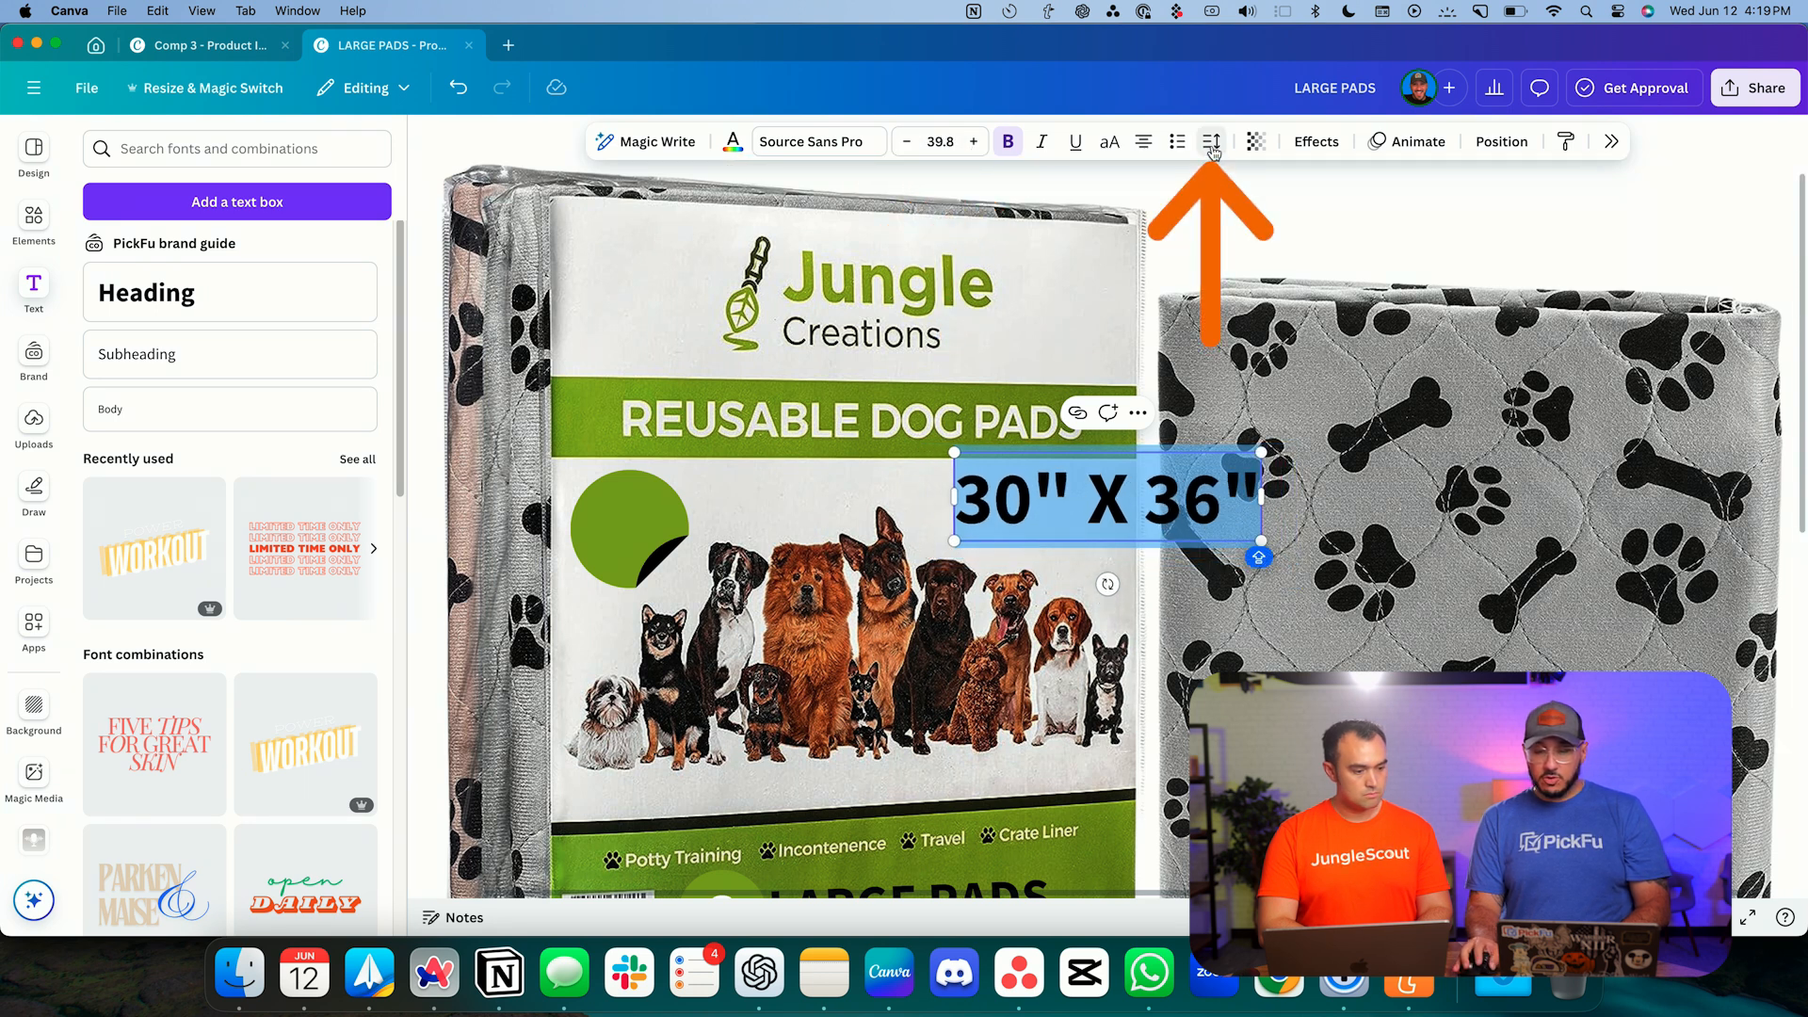
- Tighten the 30" X 36" text's letter spacing to -118 and move the text over the green round sticker
{"action": "left_click", "coordinate": [1212, 142]}
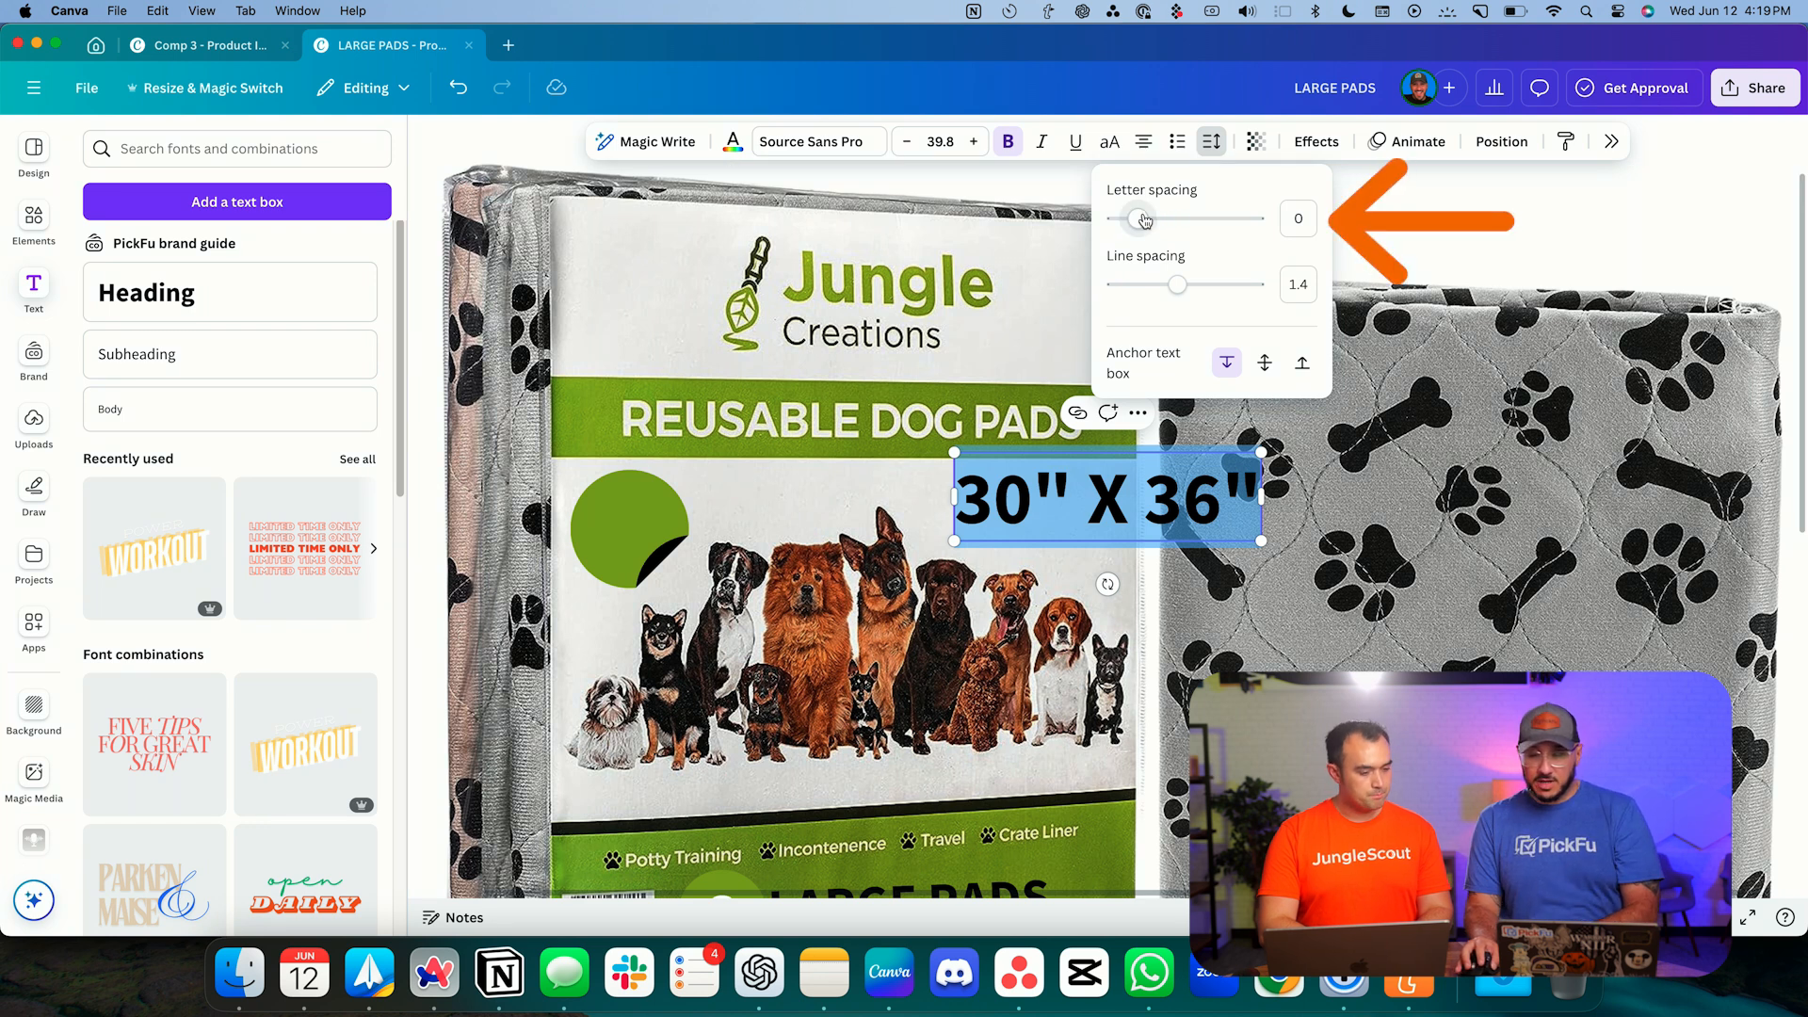
{"action": "left_click_drag", "start_coordinate": [1138, 221], "coordinate": [1121, 224]}
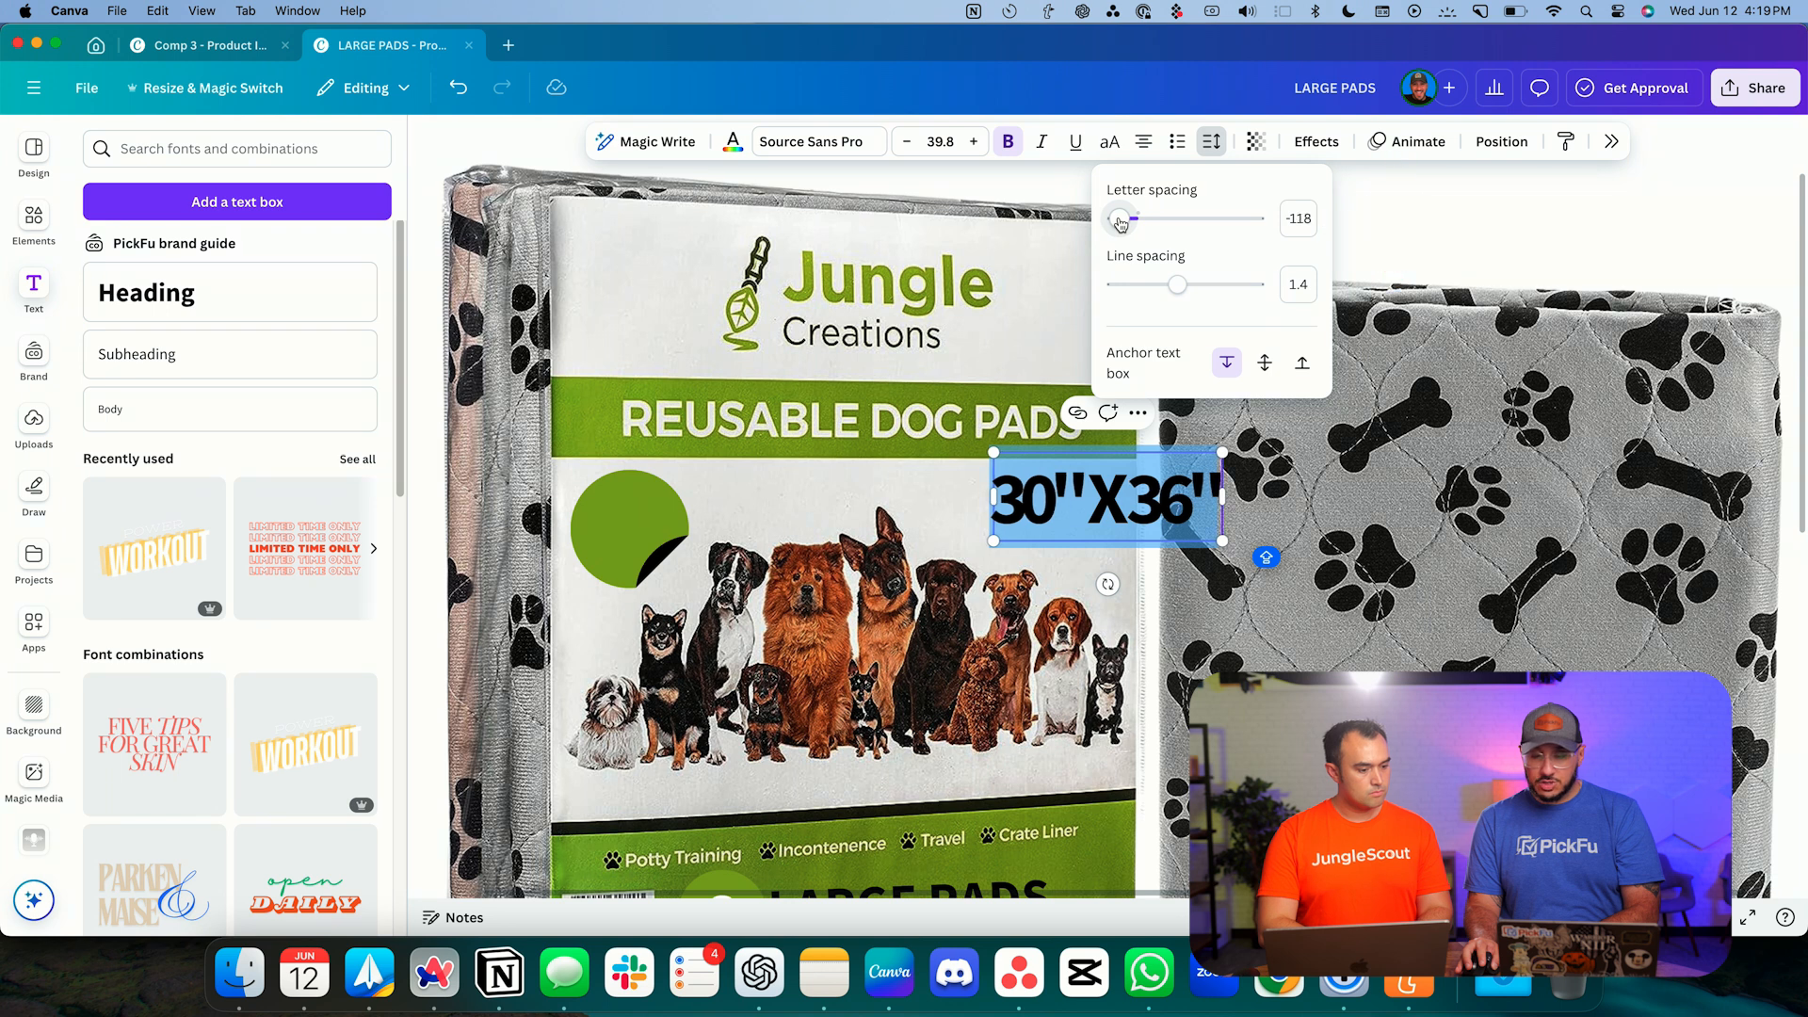
{"action": "left_click", "coordinate": [1238, 551]}
{"action": "left_click_drag", "start_coordinate": [1115, 500], "coordinate": [684, 508]}
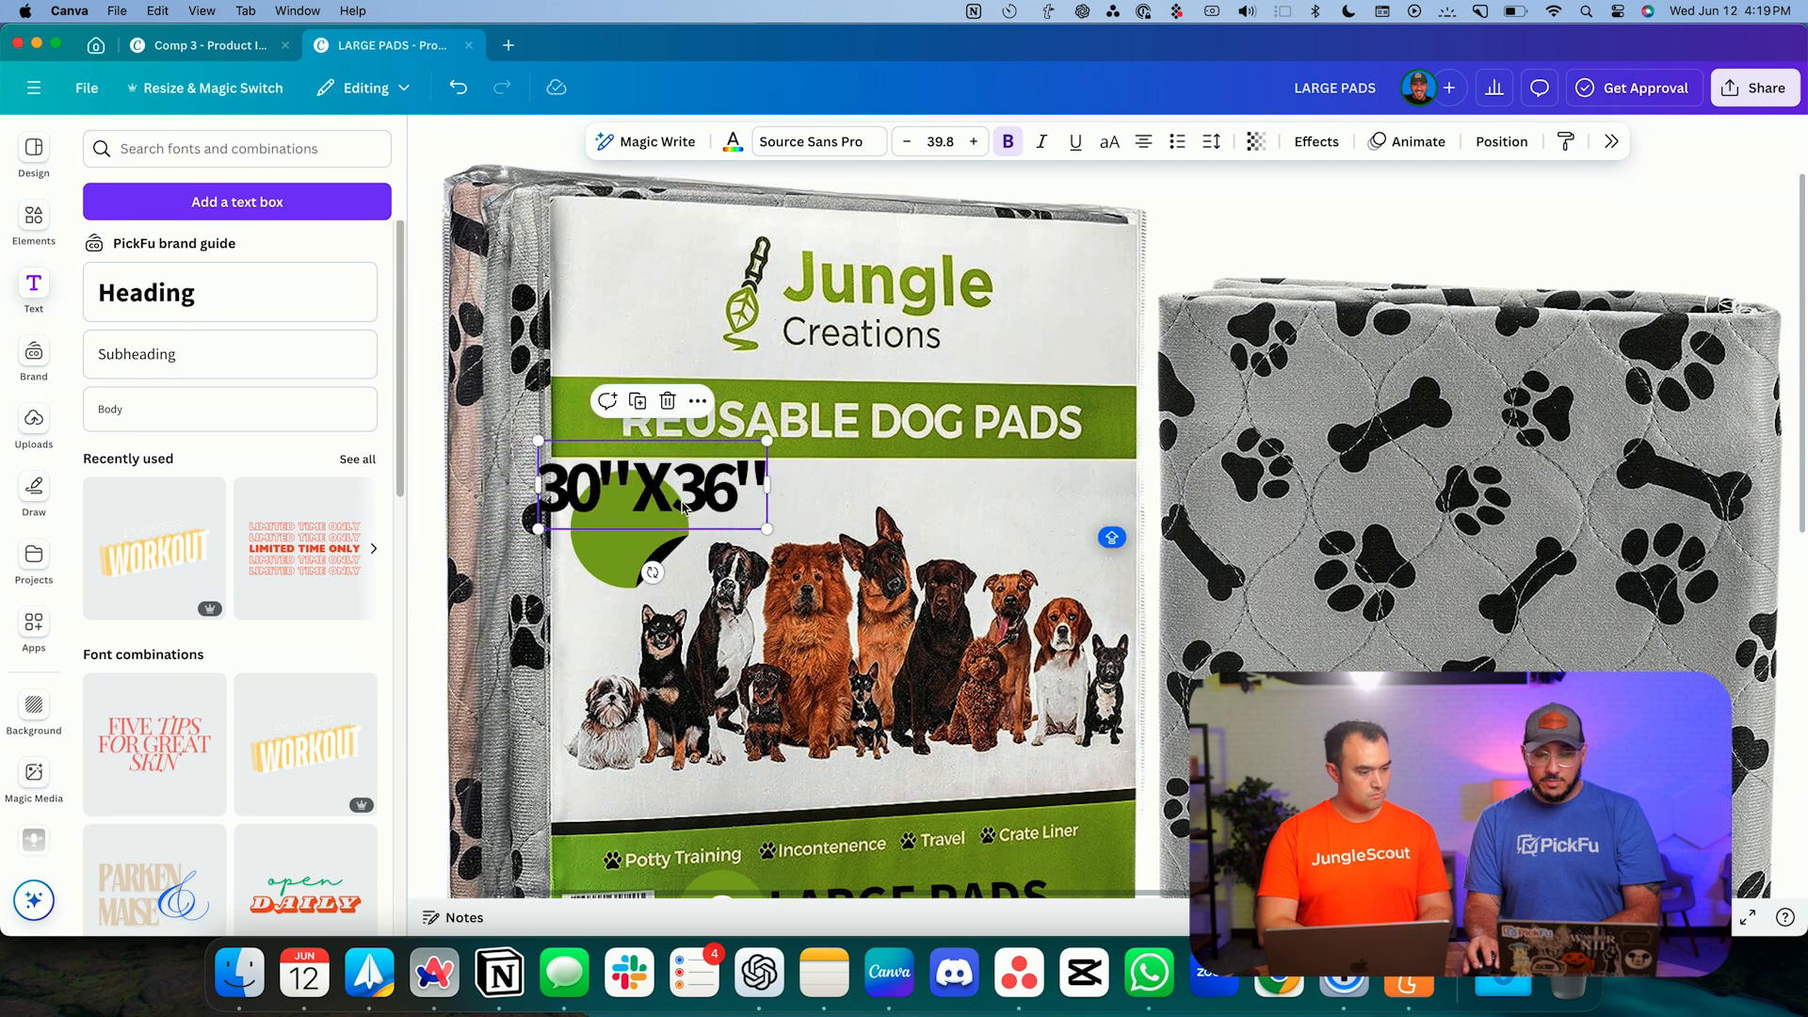
- Remove the X from the size text, put 36" on a second line below 30", and tighten the line spacing
{"action": "left_click", "coordinate": [678, 504]}
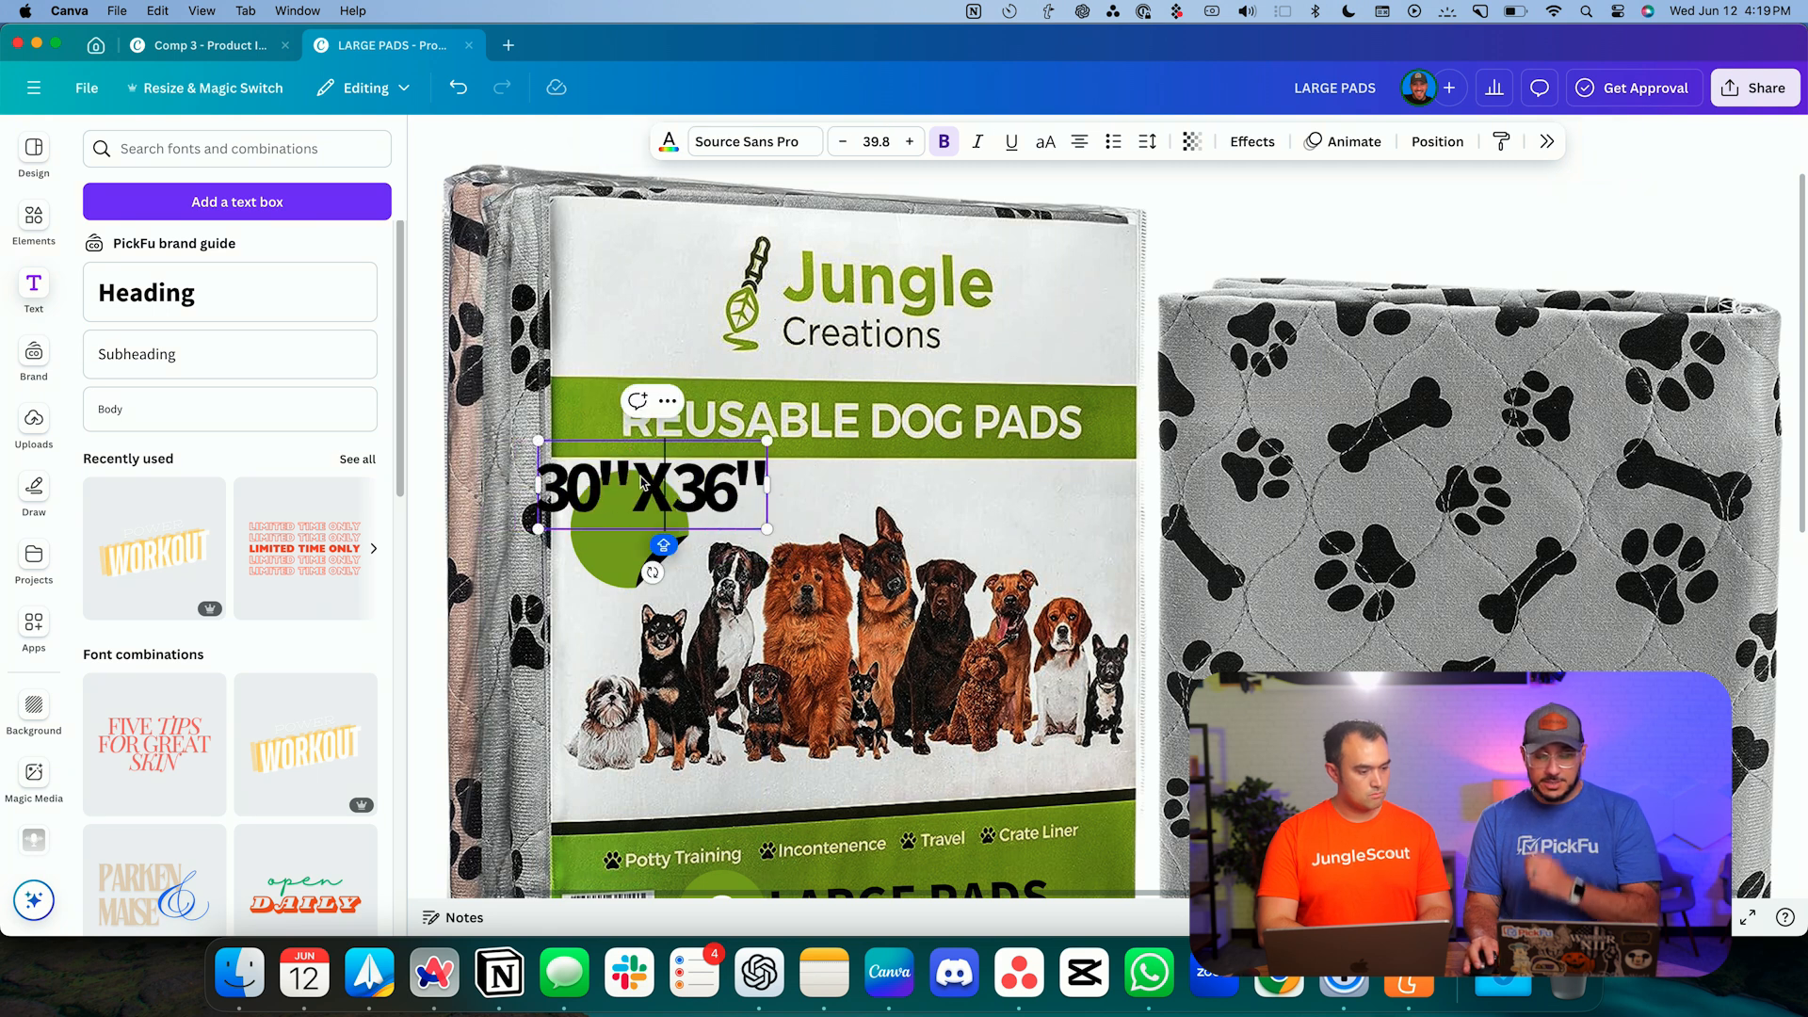
{"action": "key", "text": "BackSpace"}
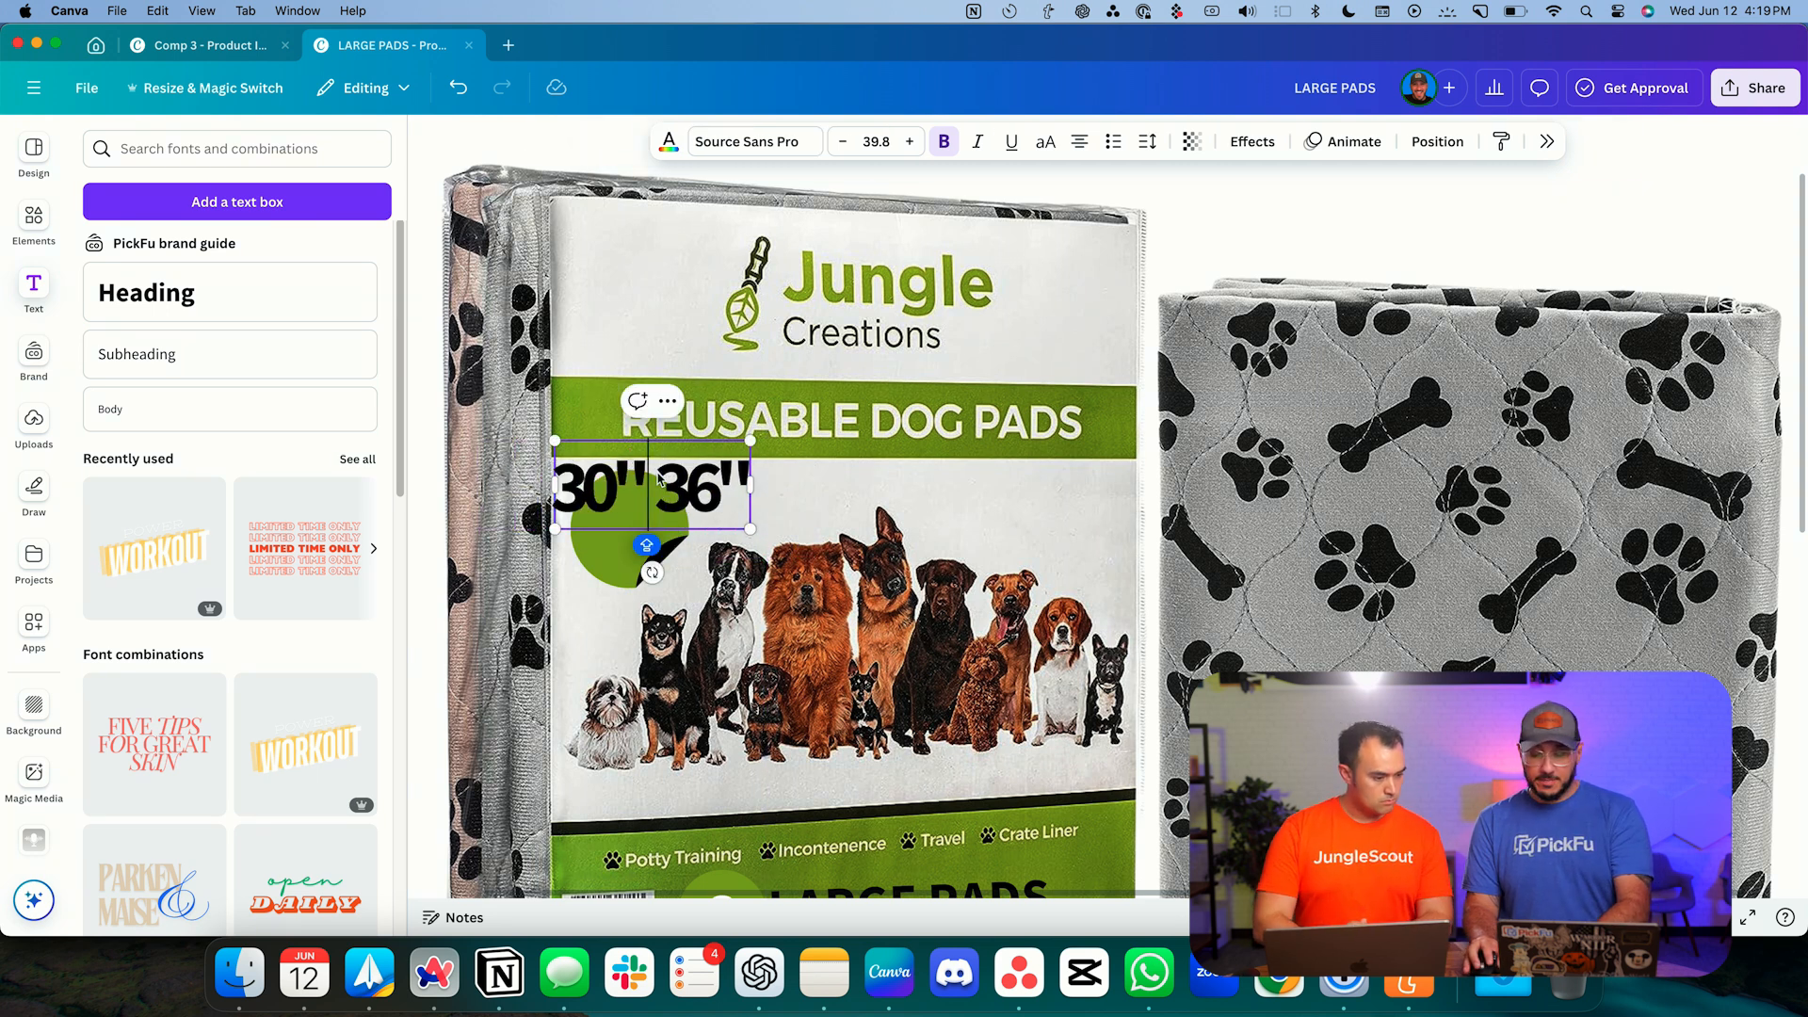
{"action": "key", "text": "Return"}
{"action": "key", "text": "super+a"}
{"action": "left_click", "coordinate": [1208, 144]}
{"action": "left_click_drag", "start_coordinate": [1178, 285], "coordinate": [1137, 292]}
{"action": "left_click", "coordinate": [1017, 442]}
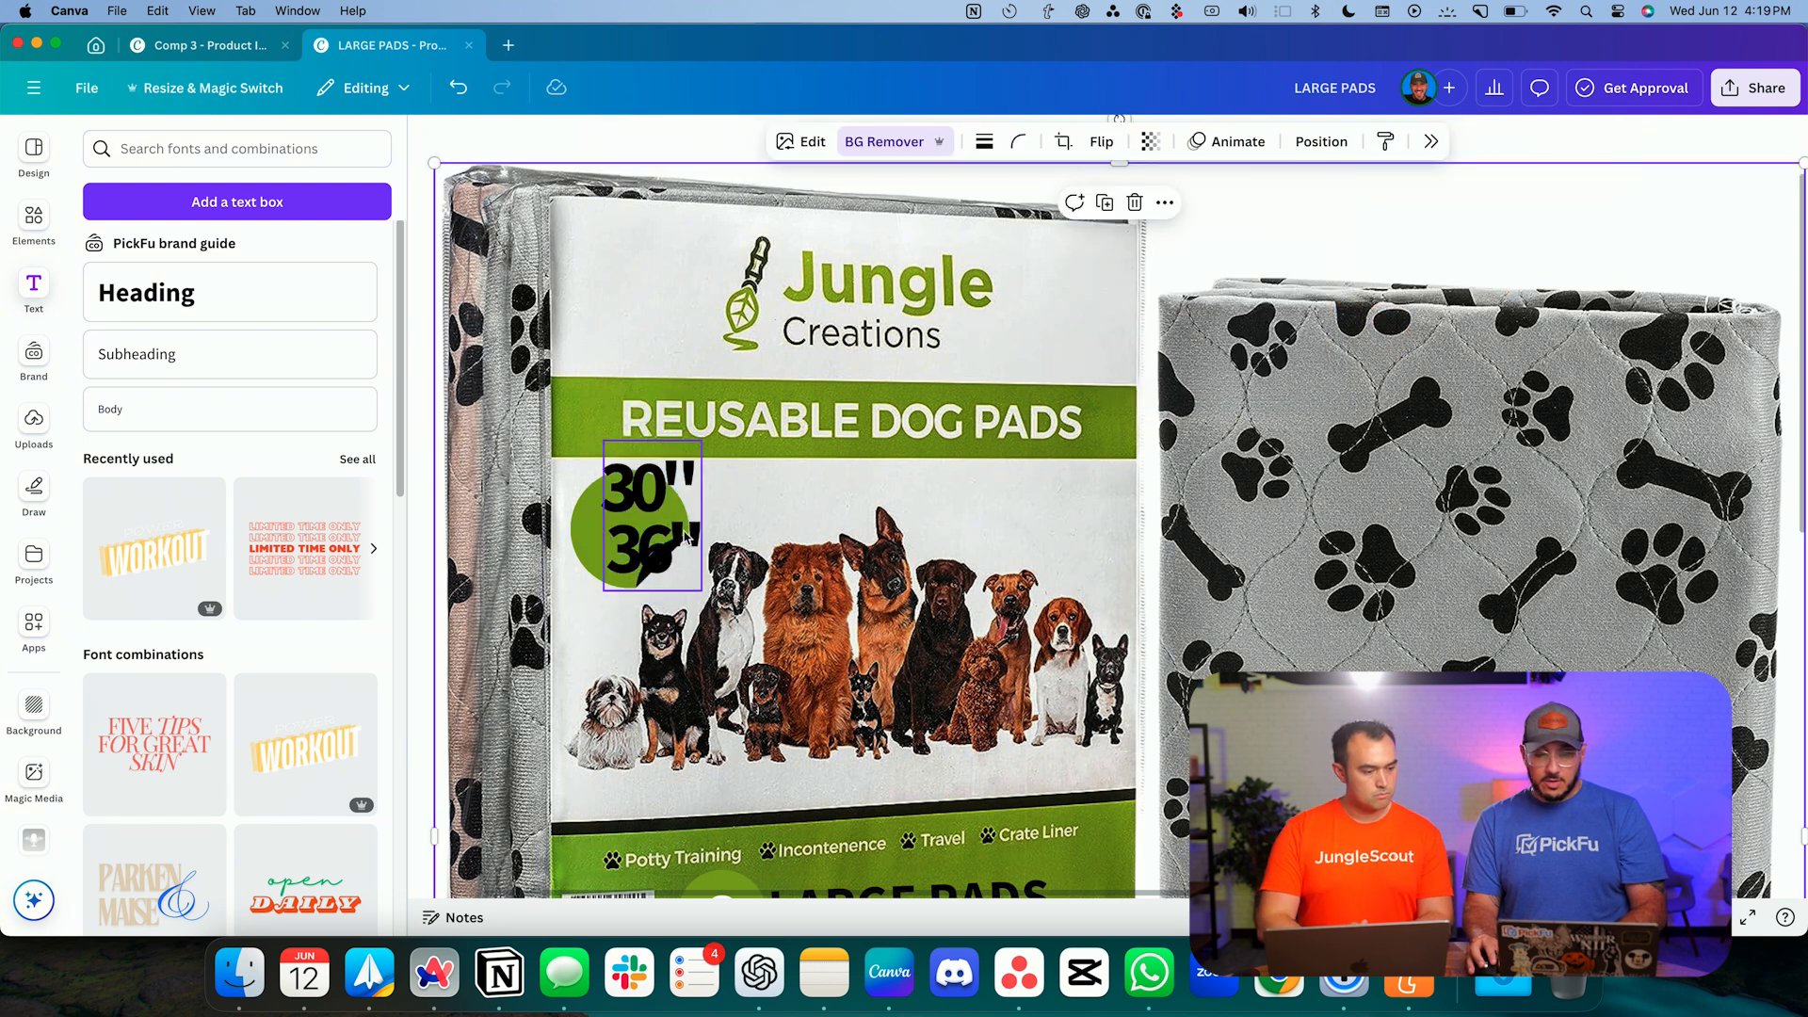
- Shrink the two-line 30" 36" text to fit inside the green round sticker on the label
{"action": "left_click", "coordinate": [674, 528]}
{"action": "left_click_drag", "start_coordinate": [699, 592], "coordinate": [628, 546]}
{"action": "scroll", "coordinate": [935, 399], "scroll_direction": "down", "scroll_amount": 5}
{"action": "left_click", "coordinate": [1057, 410]}
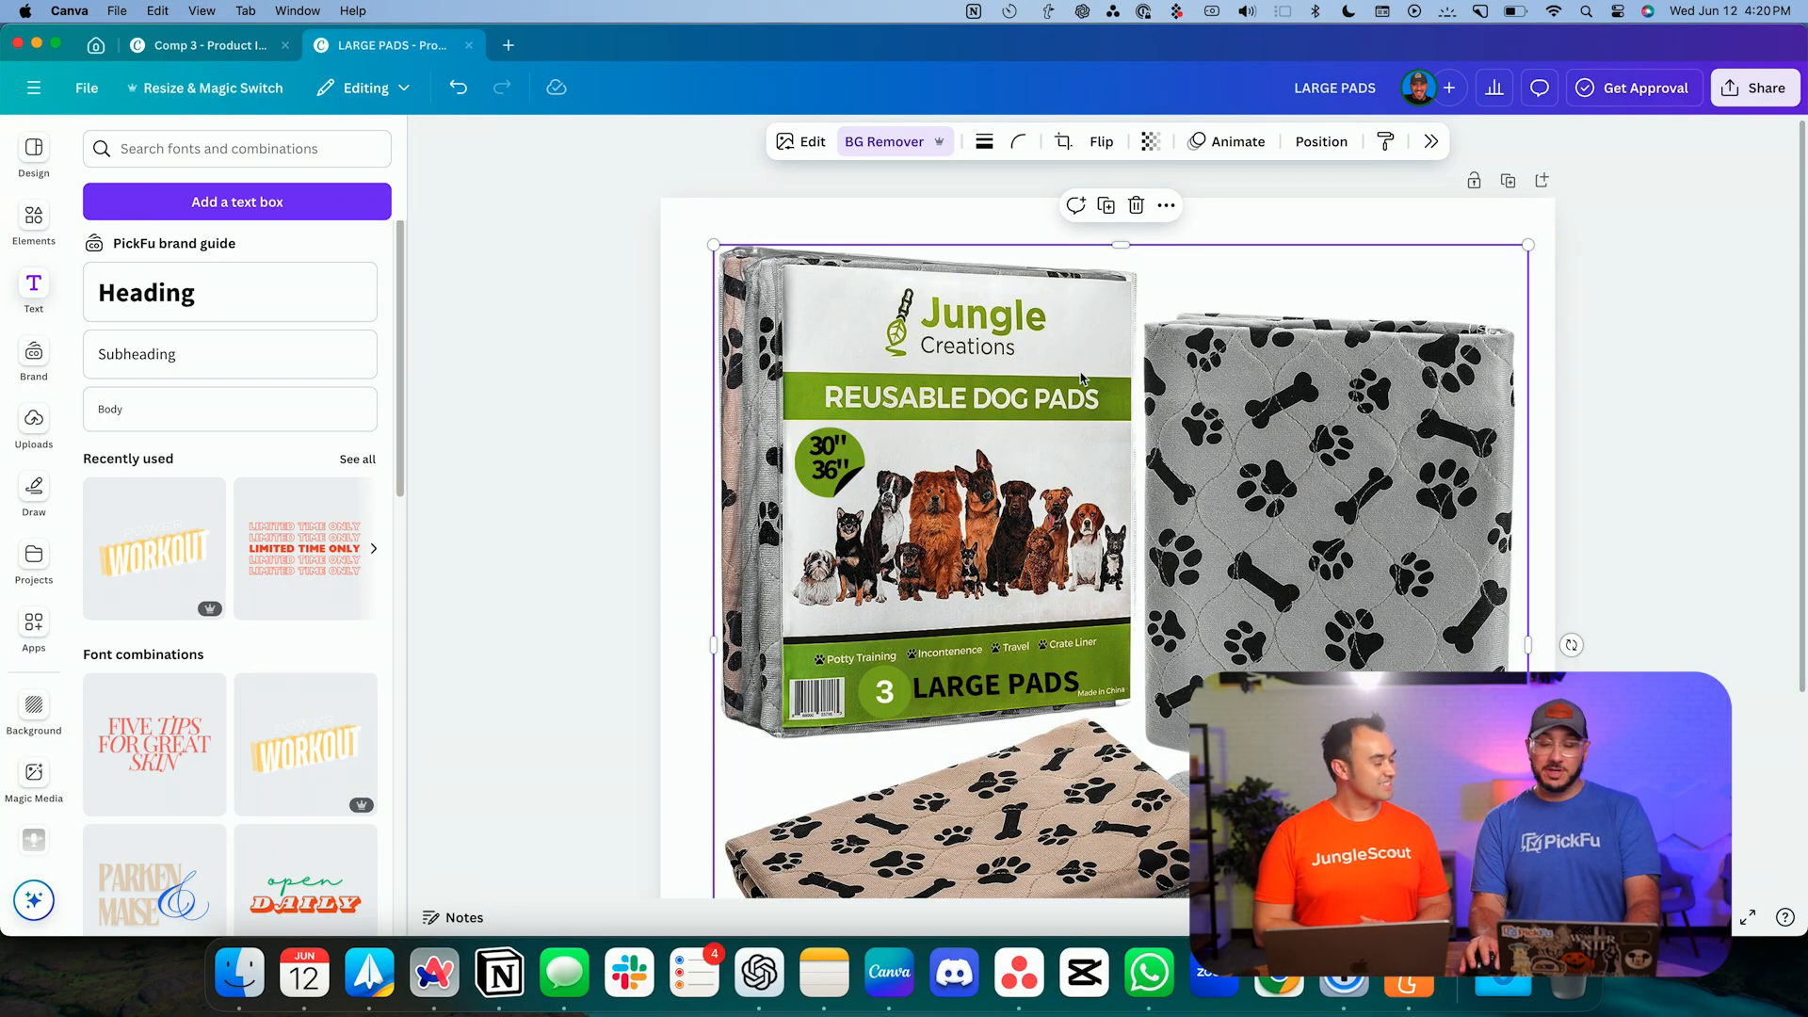
{"action": "scroll", "coordinate": [1160, 351], "scroll_direction": "down", "scroll_amount": 3}
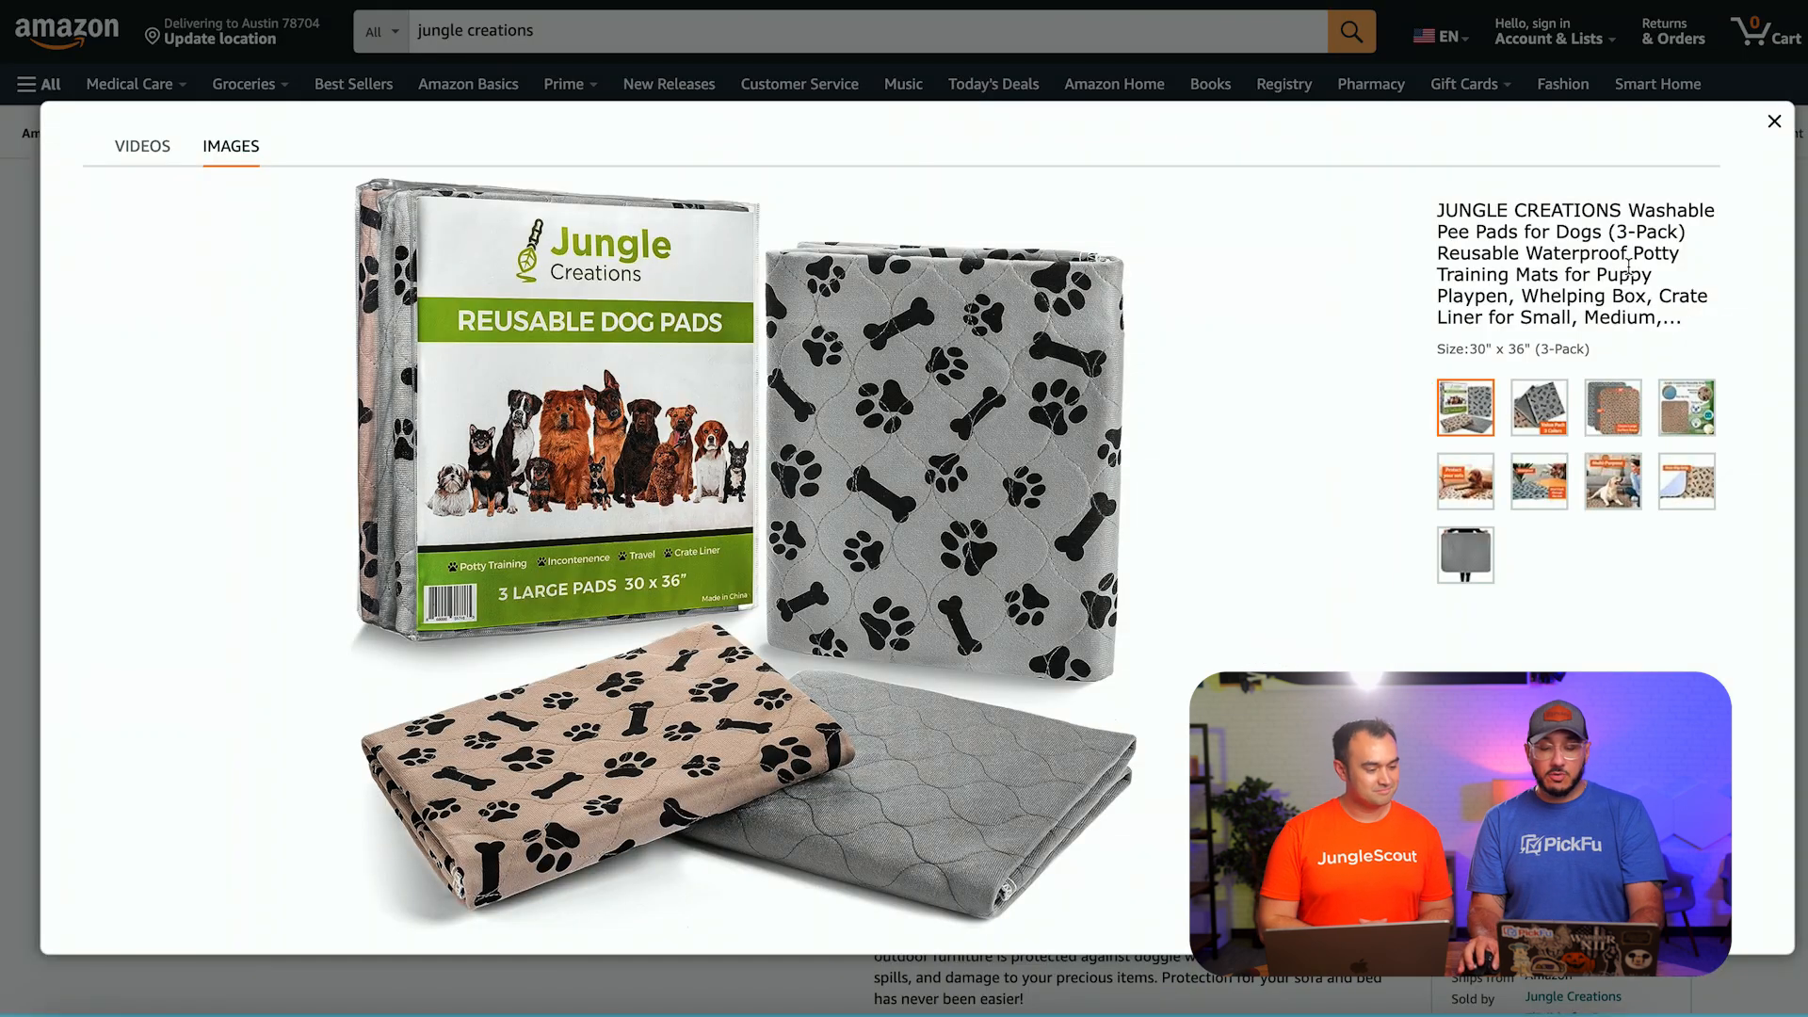
- Open the image of the unfolded pads with size arrows on the Amazon listing, capture it, and paste it into the Canva design
{"action": "left_click", "coordinate": [1774, 121]}
{"action": "mouse_move", "coordinate": [254, 826]}
{"action": "mouse_move", "coordinate": [384, 835]}
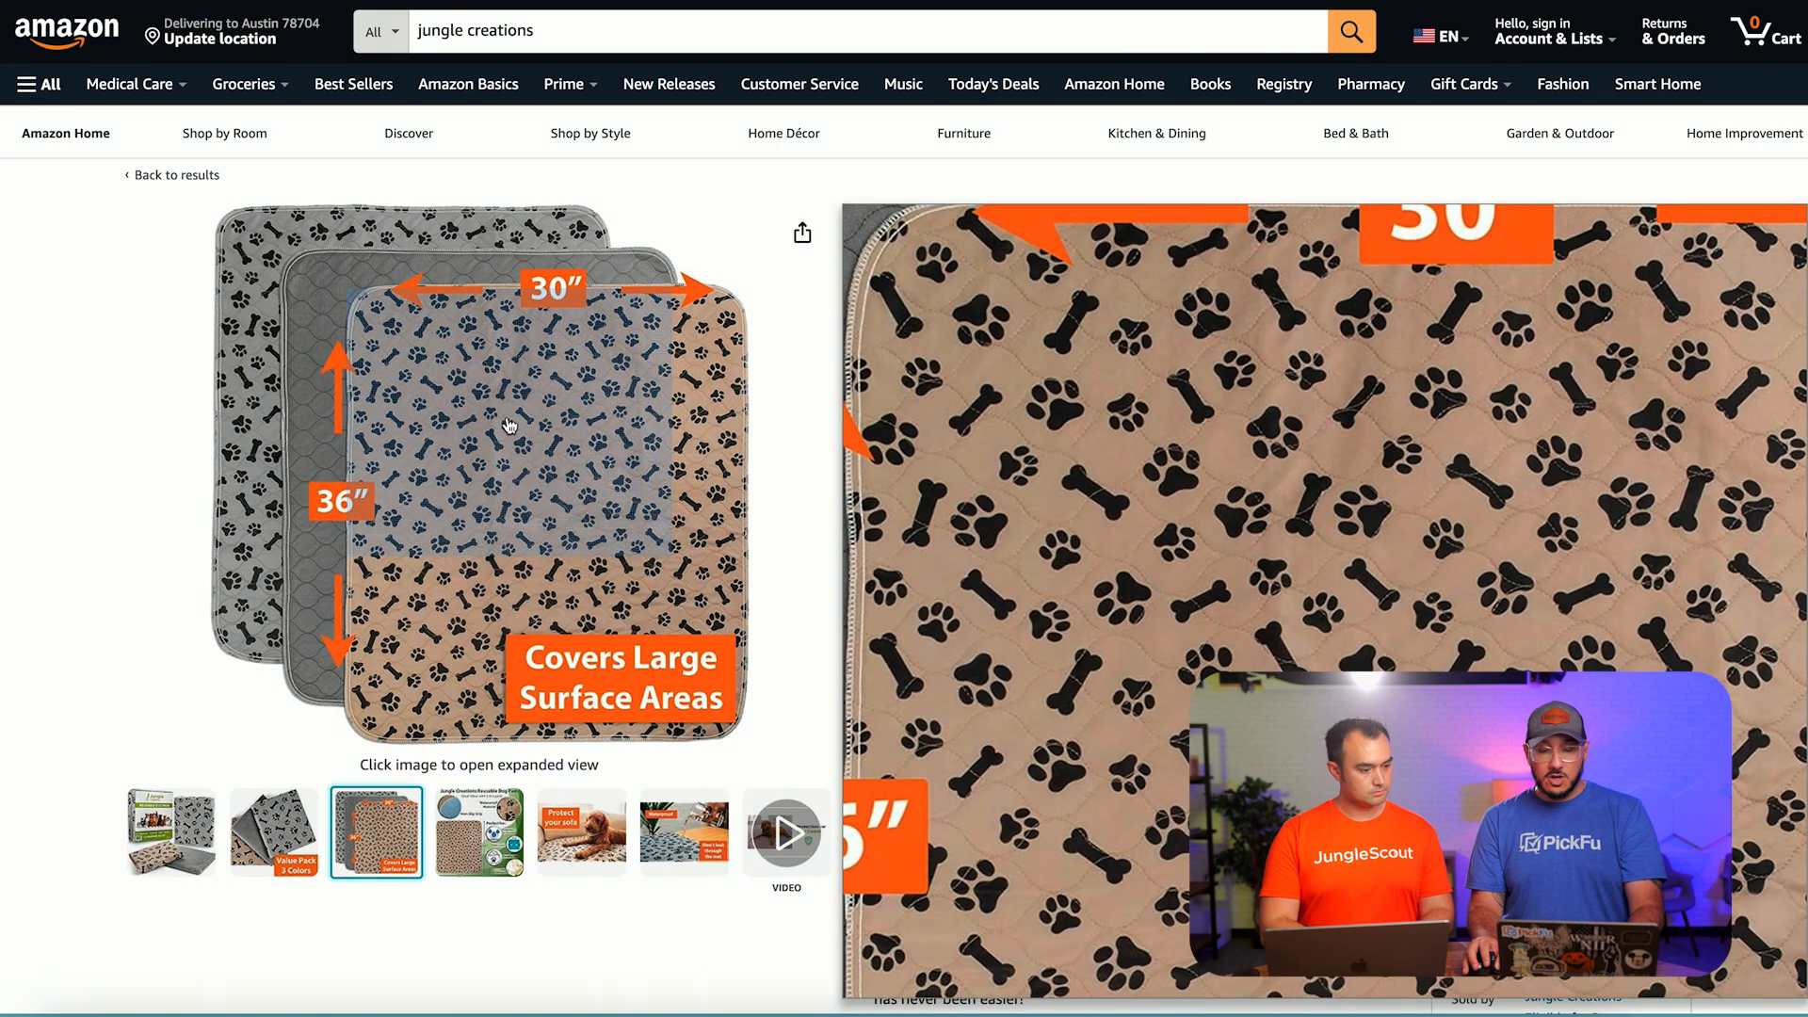
{"action": "left_click", "coordinate": [480, 377]}
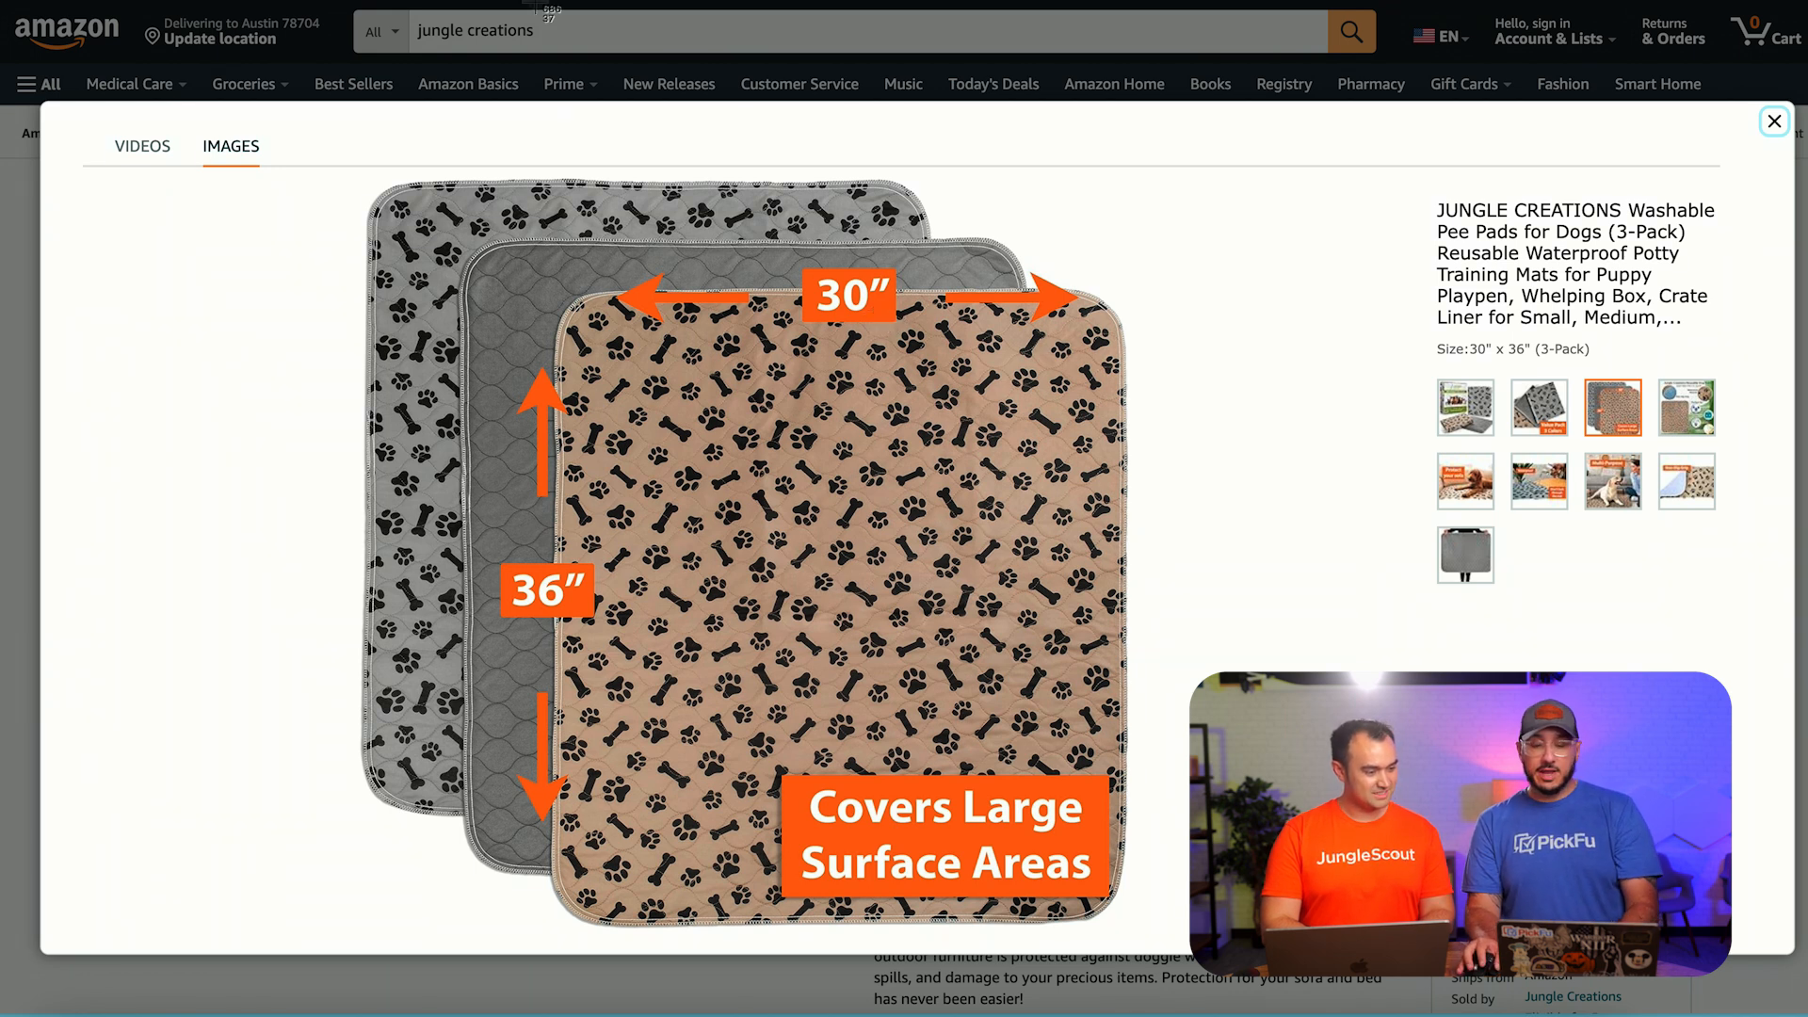
{"action": "left_click_drag", "start_coordinate": [350, 188], "coordinate": [1142, 849]}
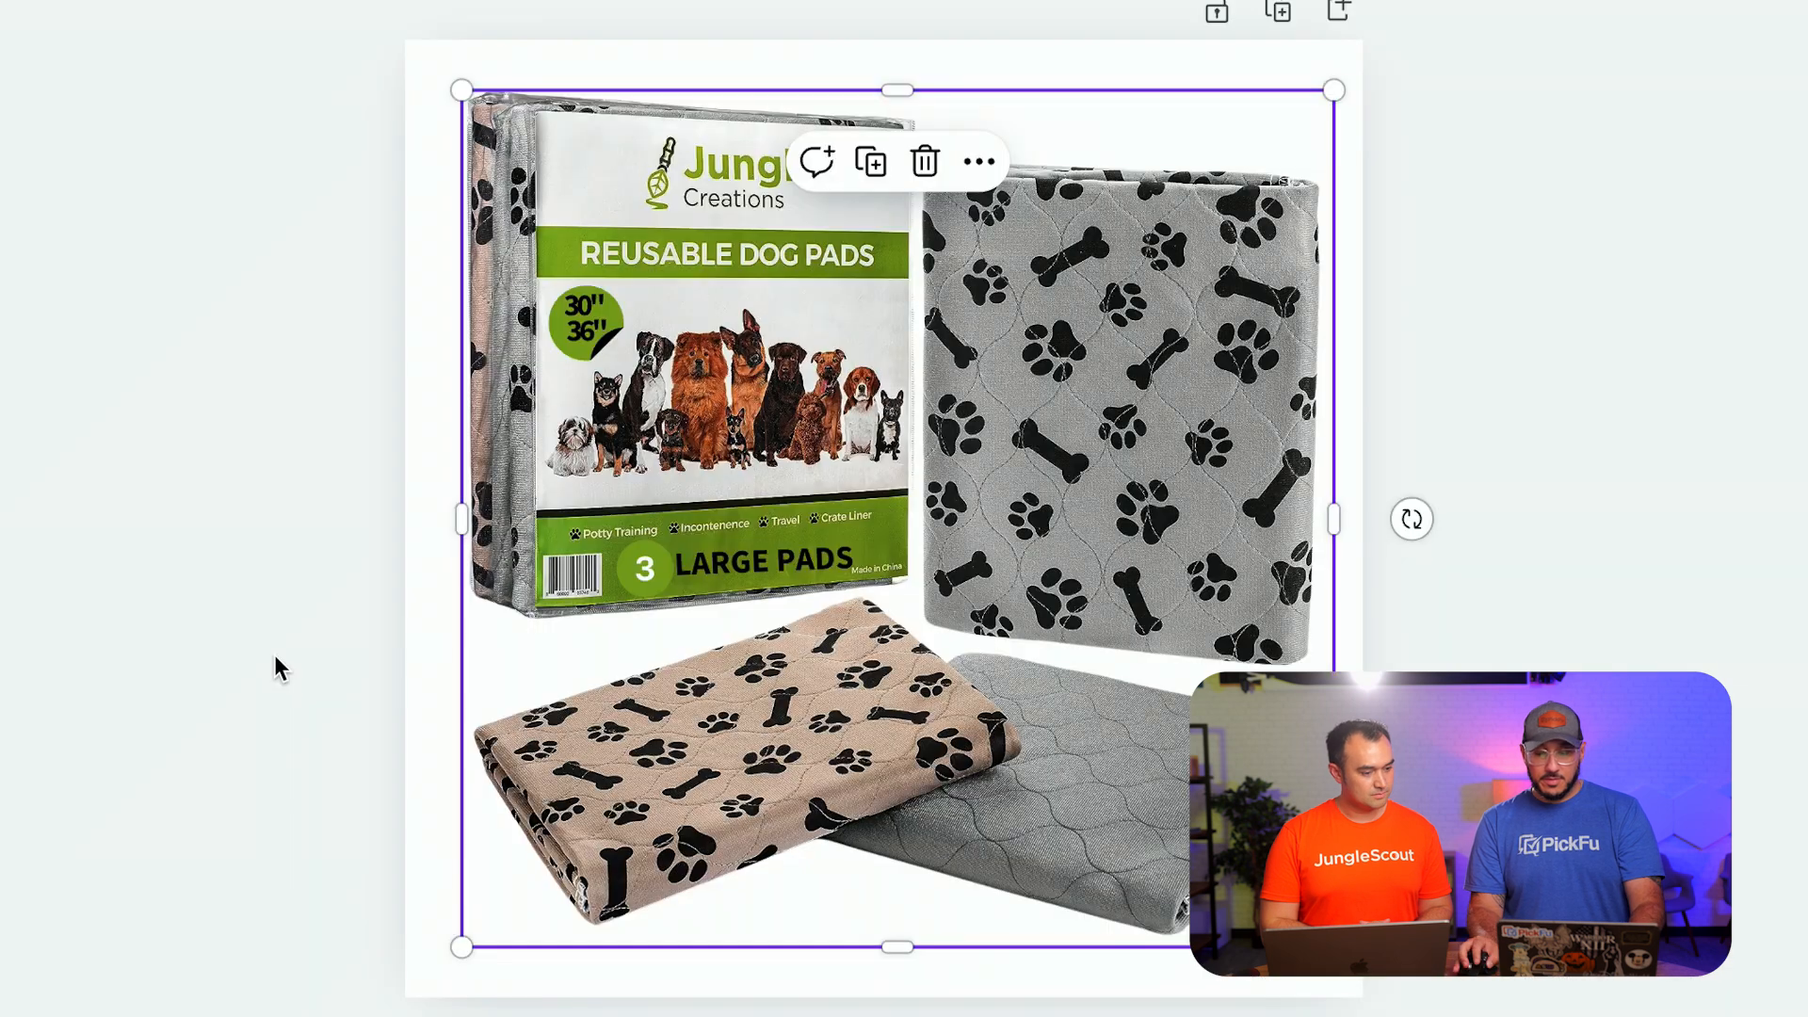
{"action": "key", "text": "super+v"}
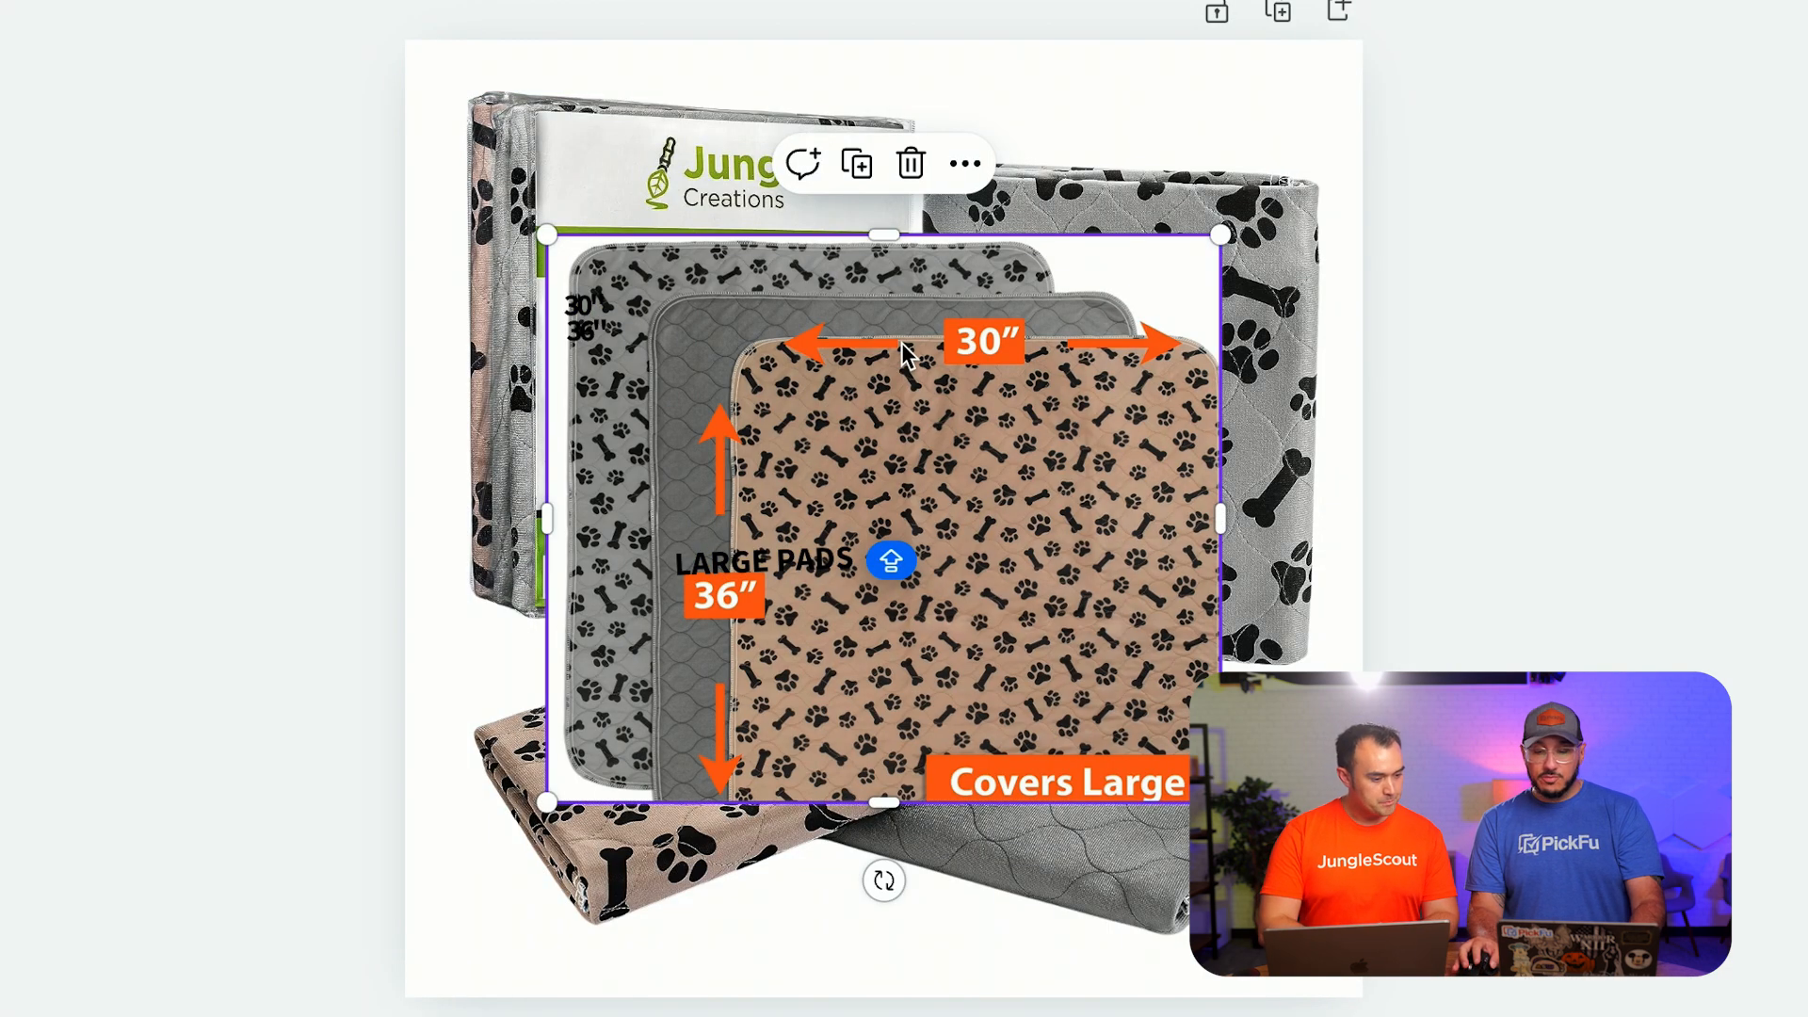
- Enlarge the pasted unfolded pads image over the packaged product and remove its background
{"action": "left_click_drag", "start_coordinate": [547, 234], "coordinate": [334, 54]}
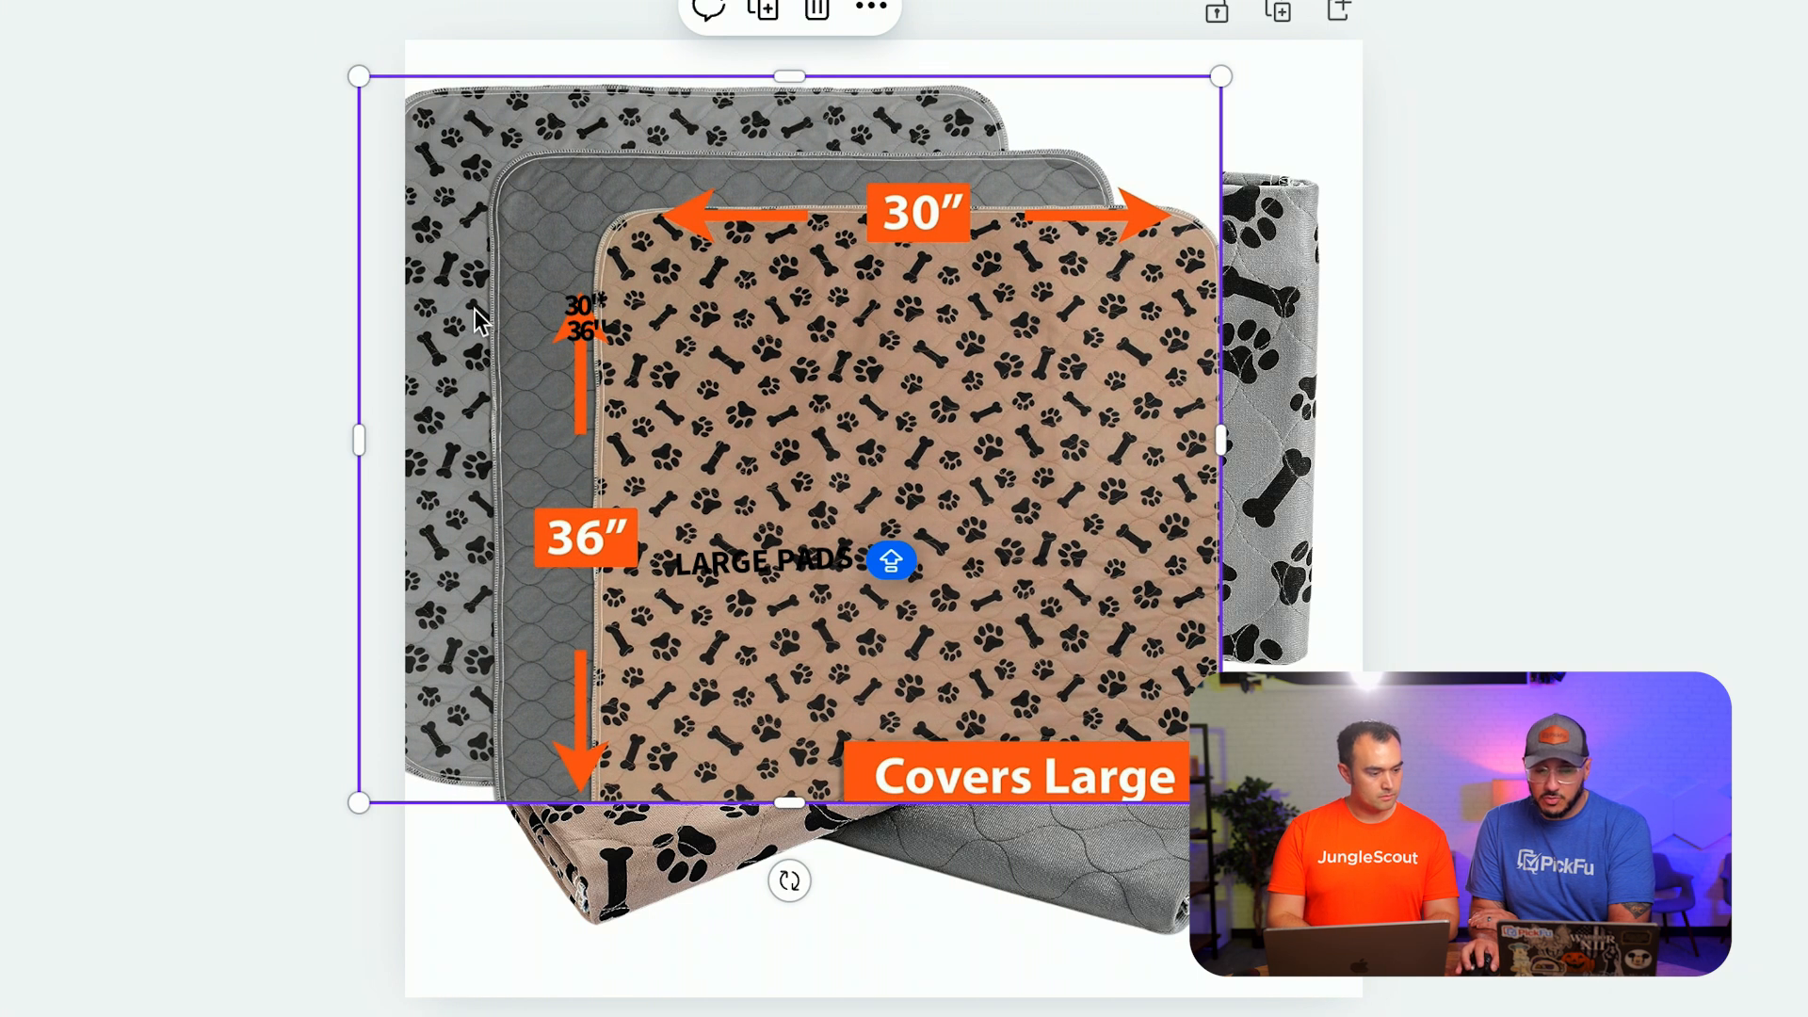
{"action": "left_click_drag", "start_coordinate": [727, 158], "coordinate": [894, 160]}
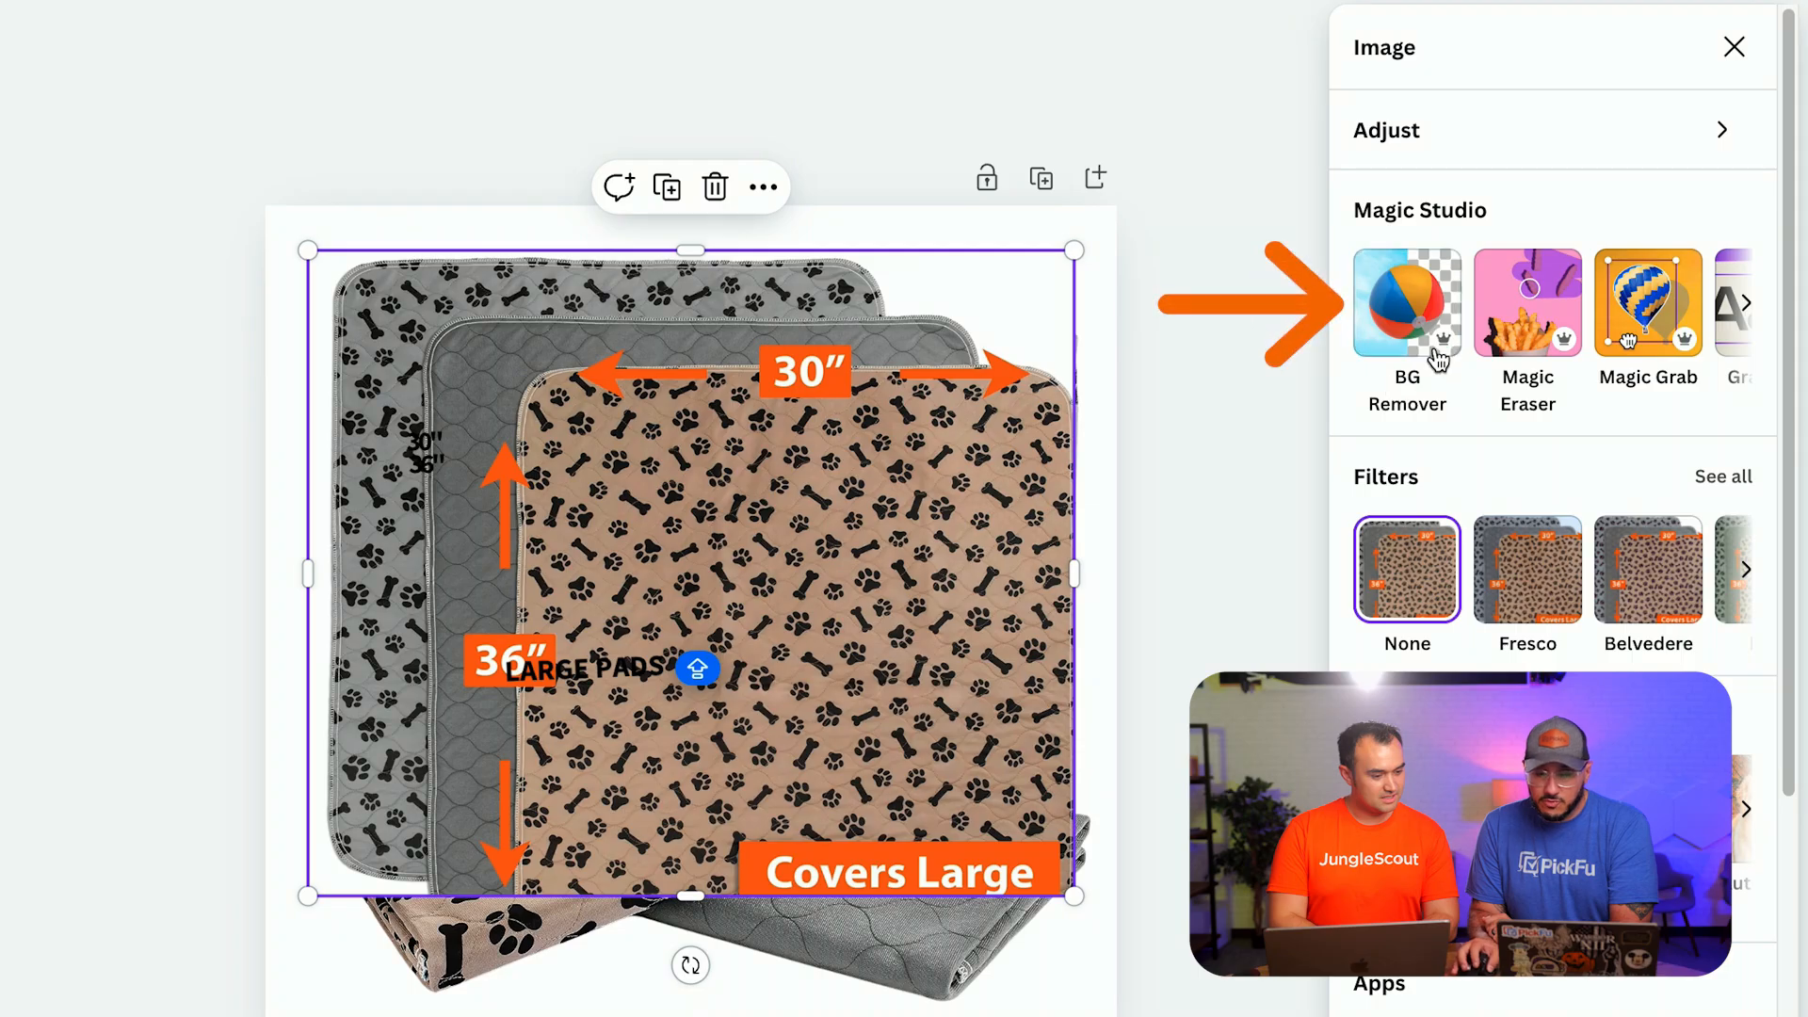
{"action": "left_click", "coordinate": [1401, 348]}
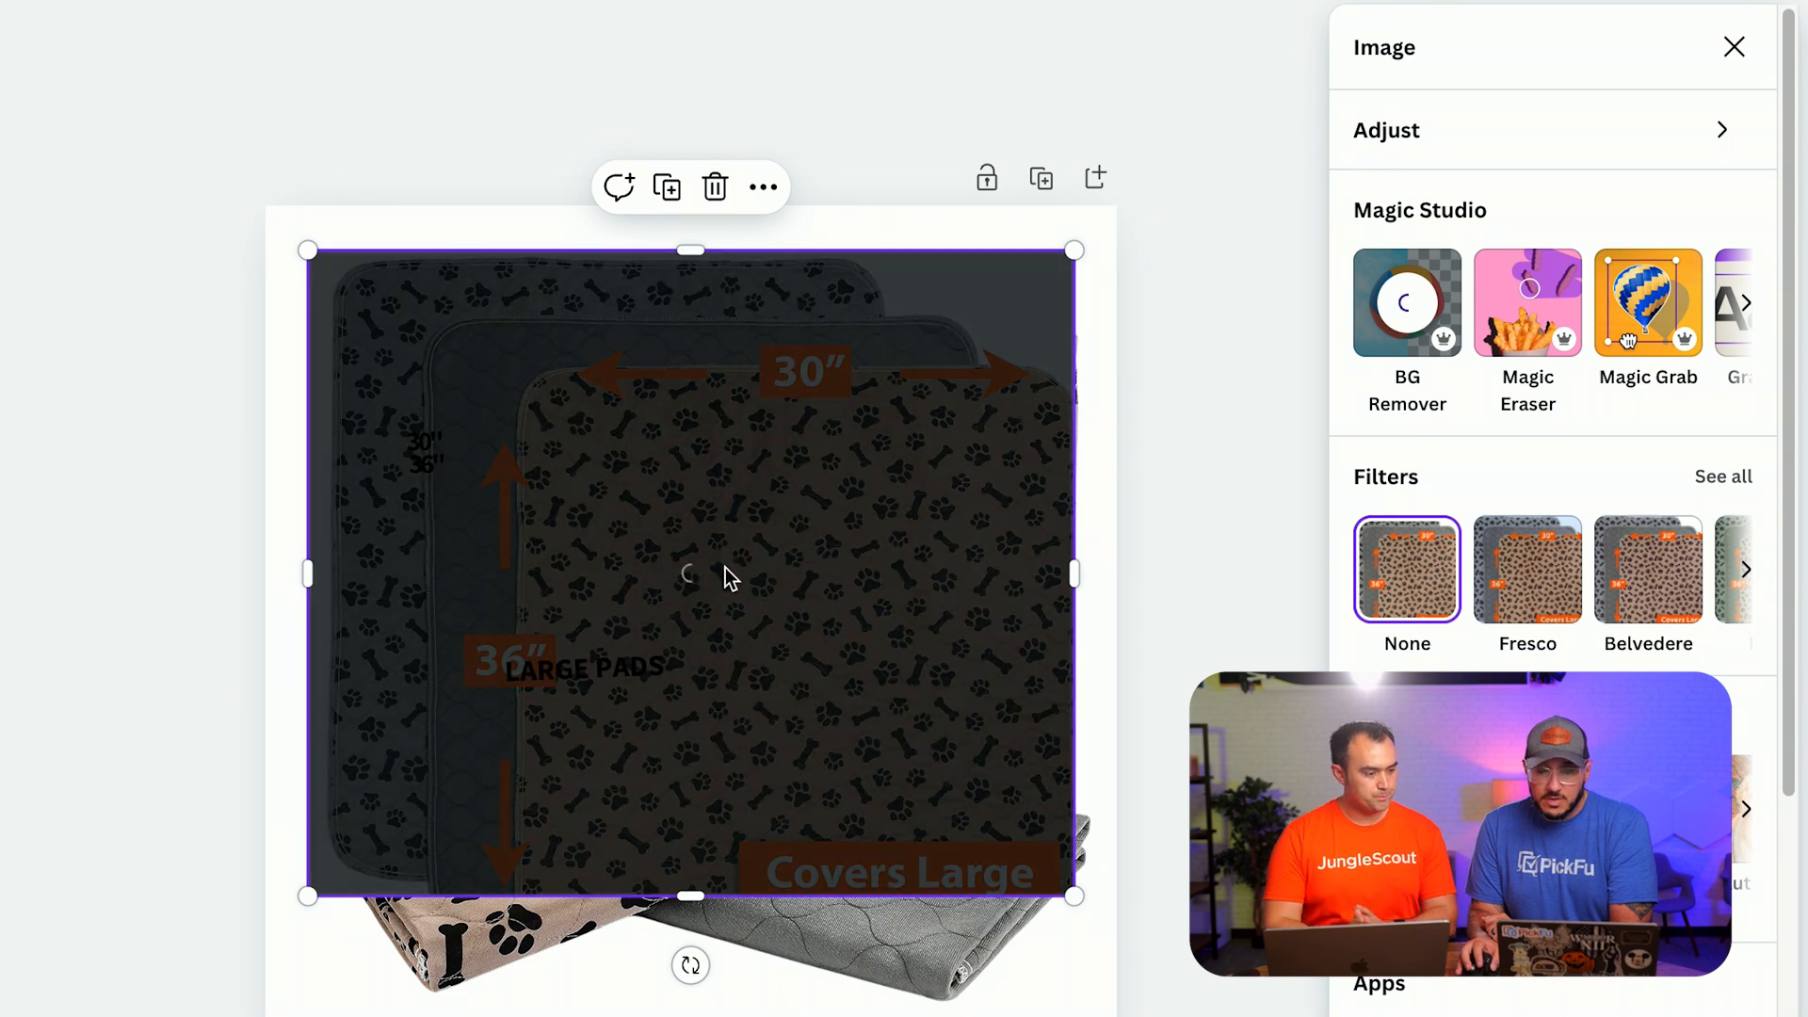
{"action": "left_click_drag", "start_coordinate": [725, 573], "coordinate": [685, 554]}
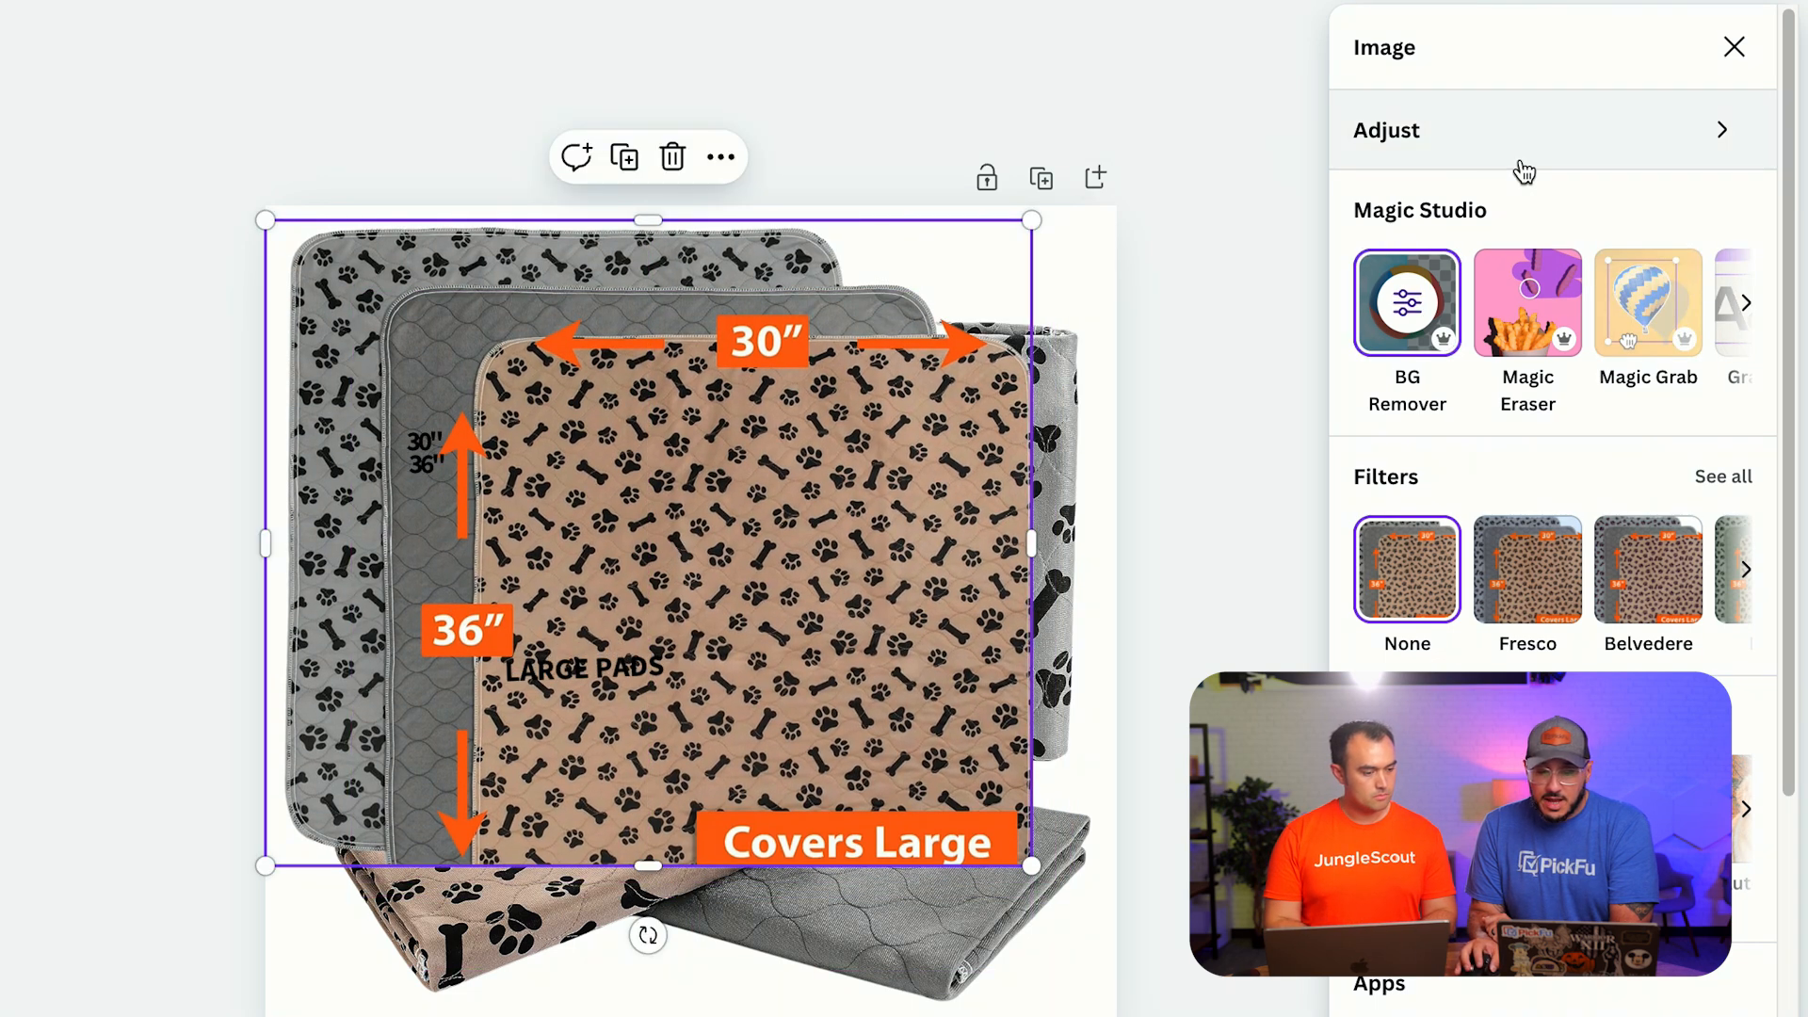
{"action": "left_click", "coordinate": [1732, 47]}
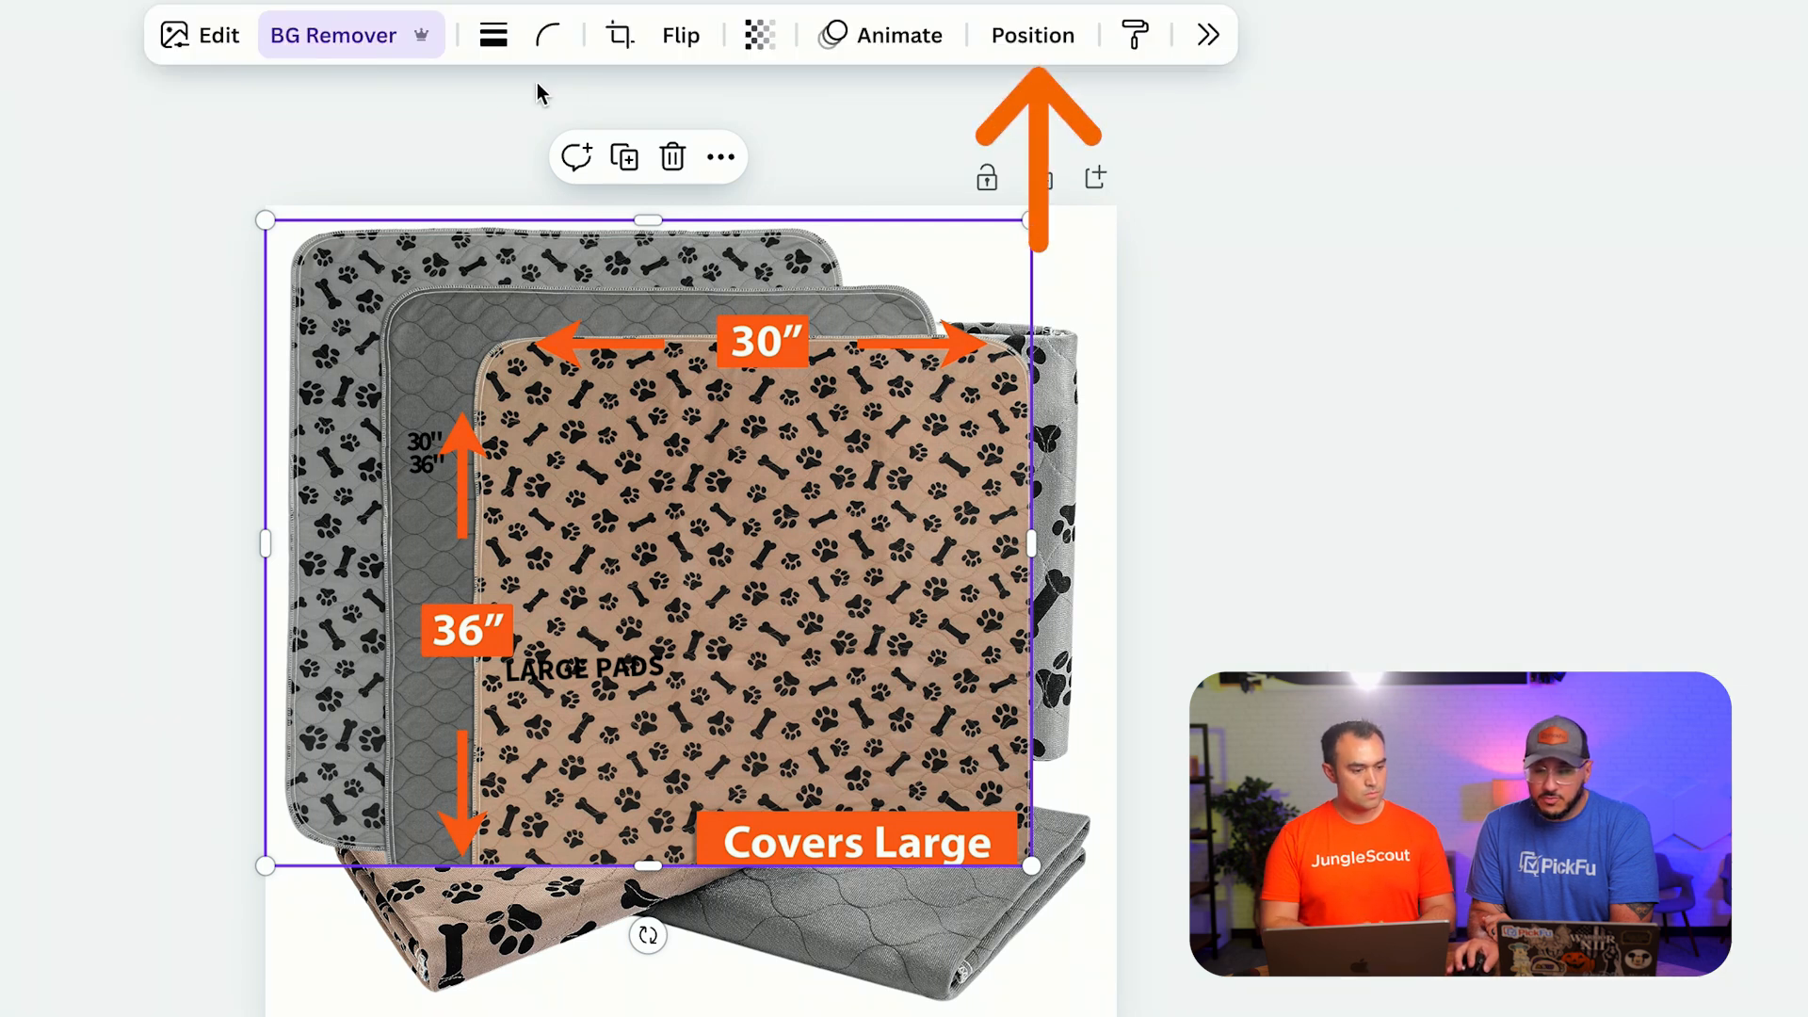
- Send the unfolded pads image backward behind the product photo, sticker and label text
{"action": "left_click", "coordinate": [1022, 38]}
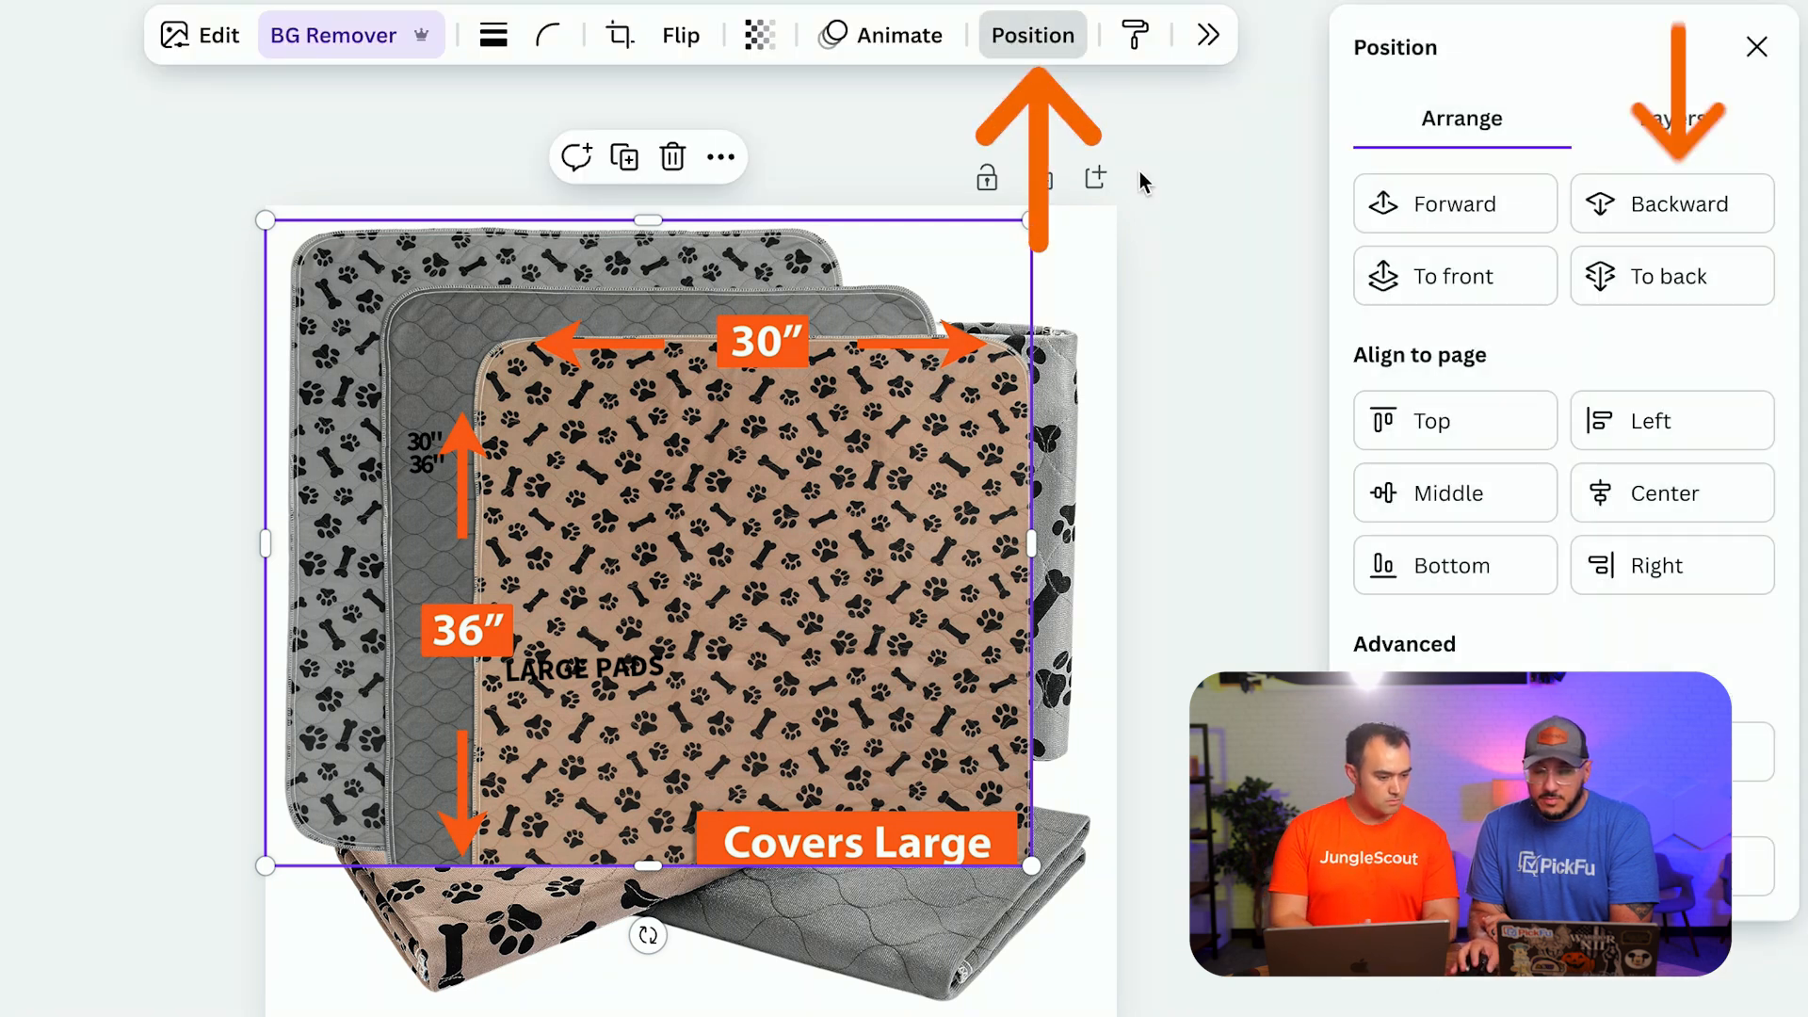
{"action": "left_click", "coordinate": [1668, 217]}
{"action": "left_click", "coordinate": [1667, 216]}
{"action": "left_click", "coordinate": [1668, 217]}
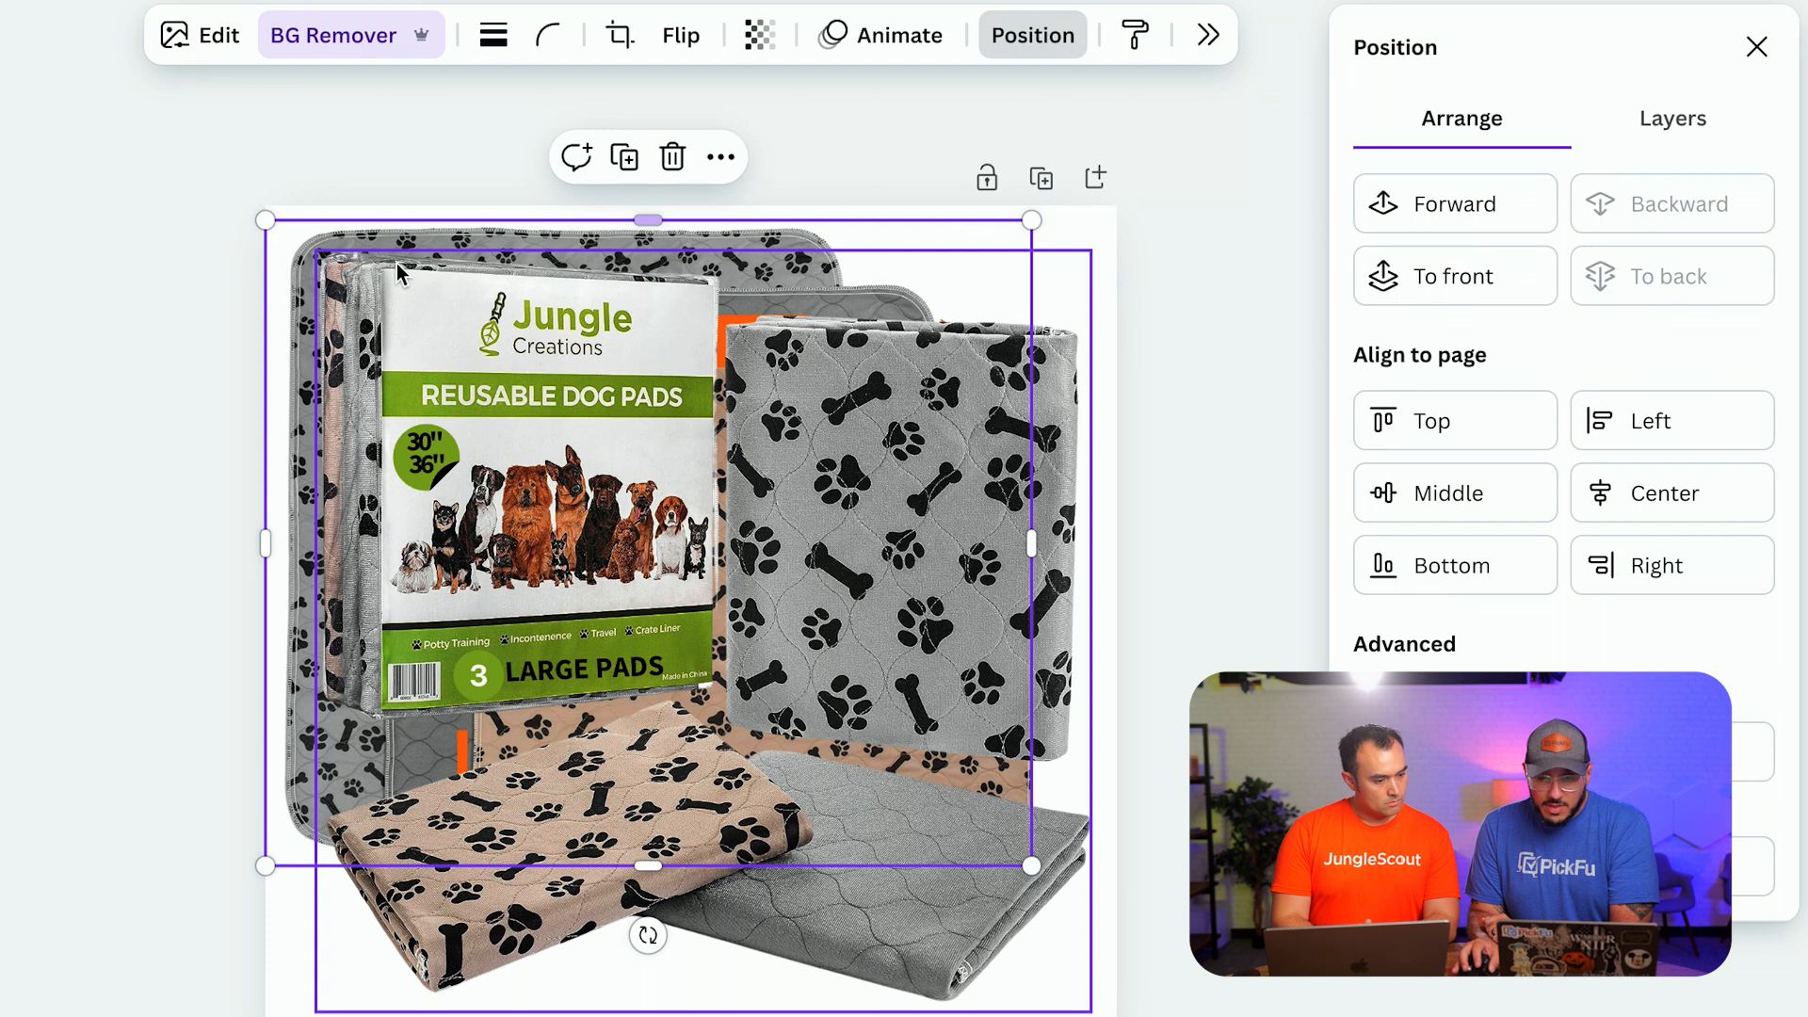
- Move the unfolded pads image slightly up and crop its right side at the tip of the 30" arrow
{"action": "left_click_drag", "start_coordinate": [287, 304], "coordinate": [282, 266]}
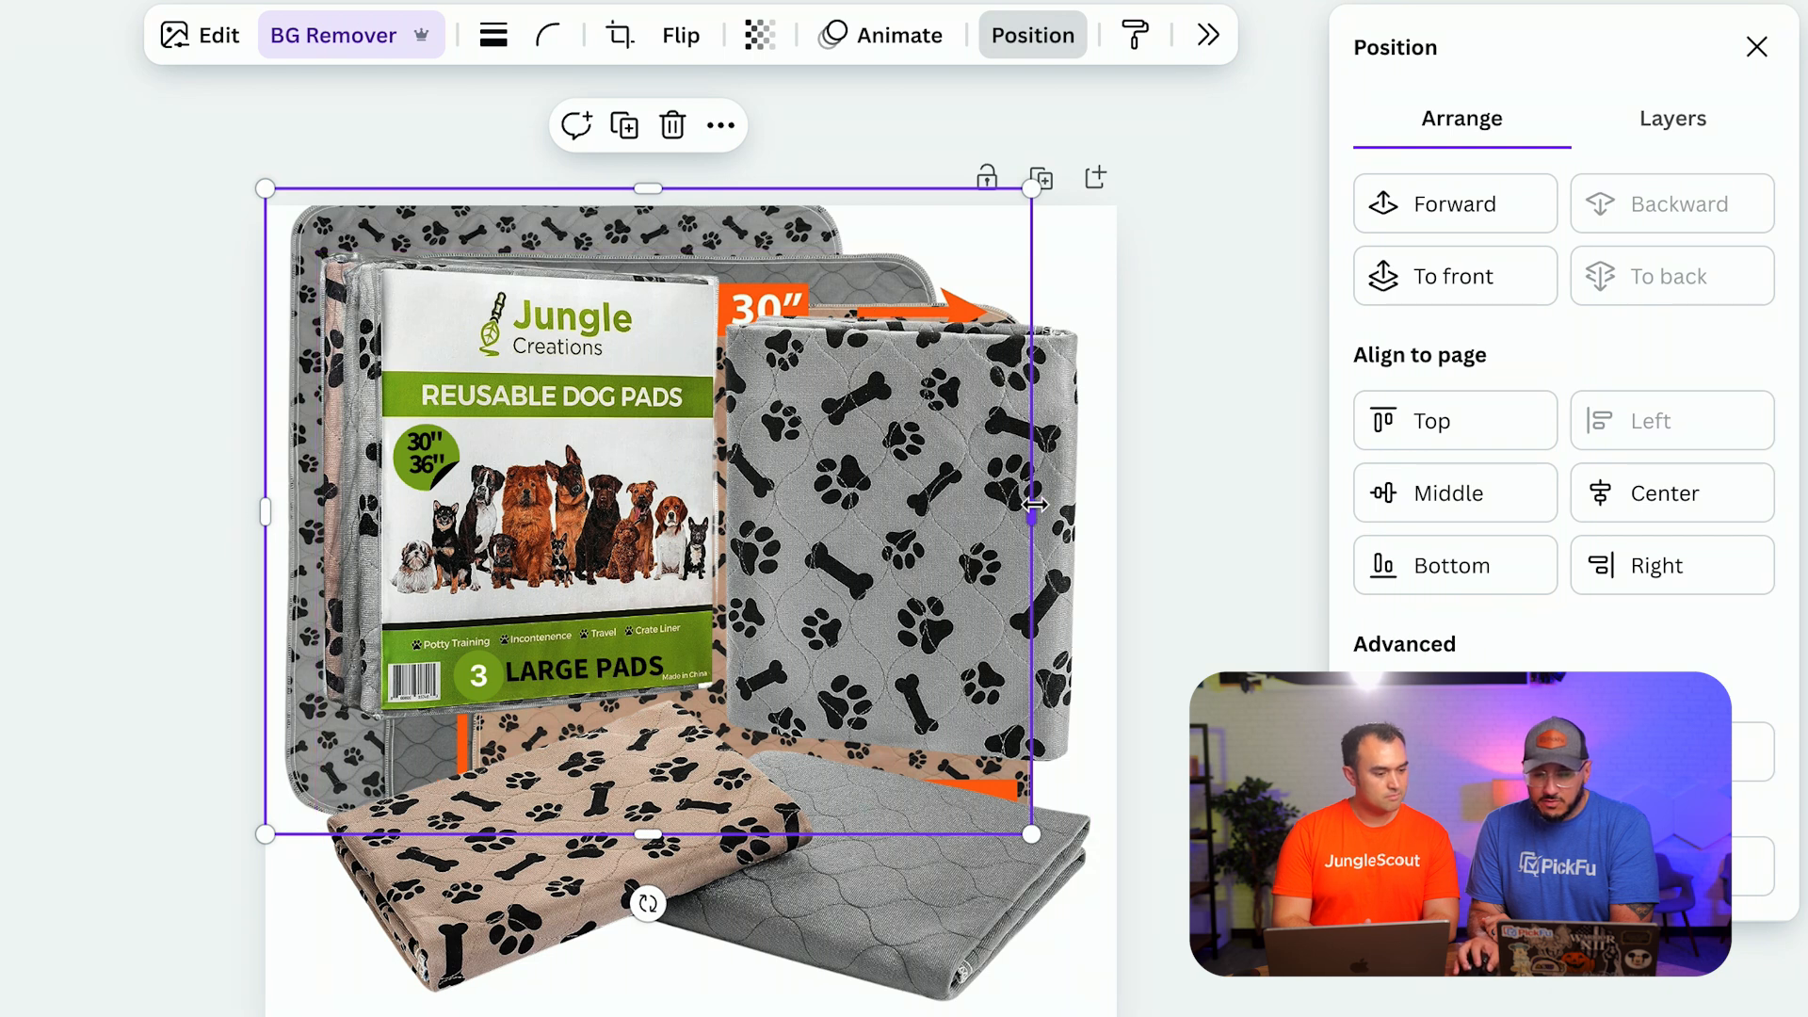
{"action": "left_click_drag", "start_coordinate": [1030, 509], "coordinate": [733, 518]}
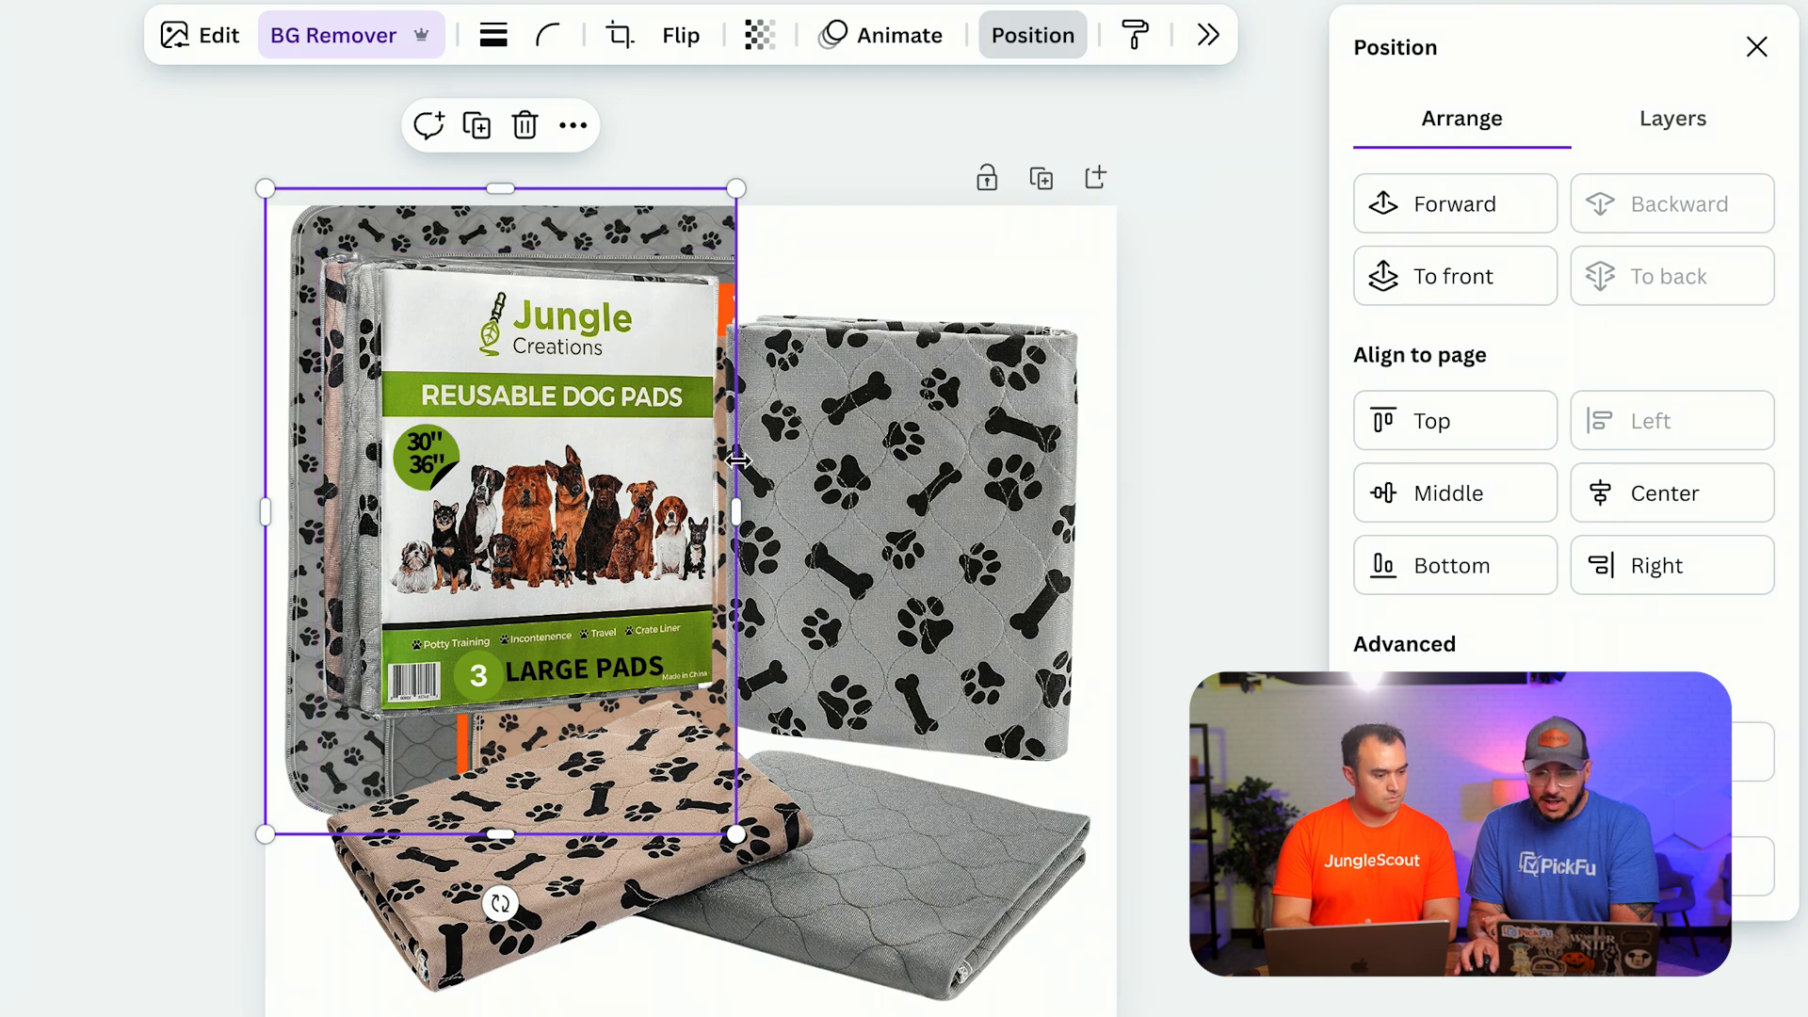
{"action": "left_click_drag", "start_coordinate": [736, 511], "coordinate": [991, 511]}
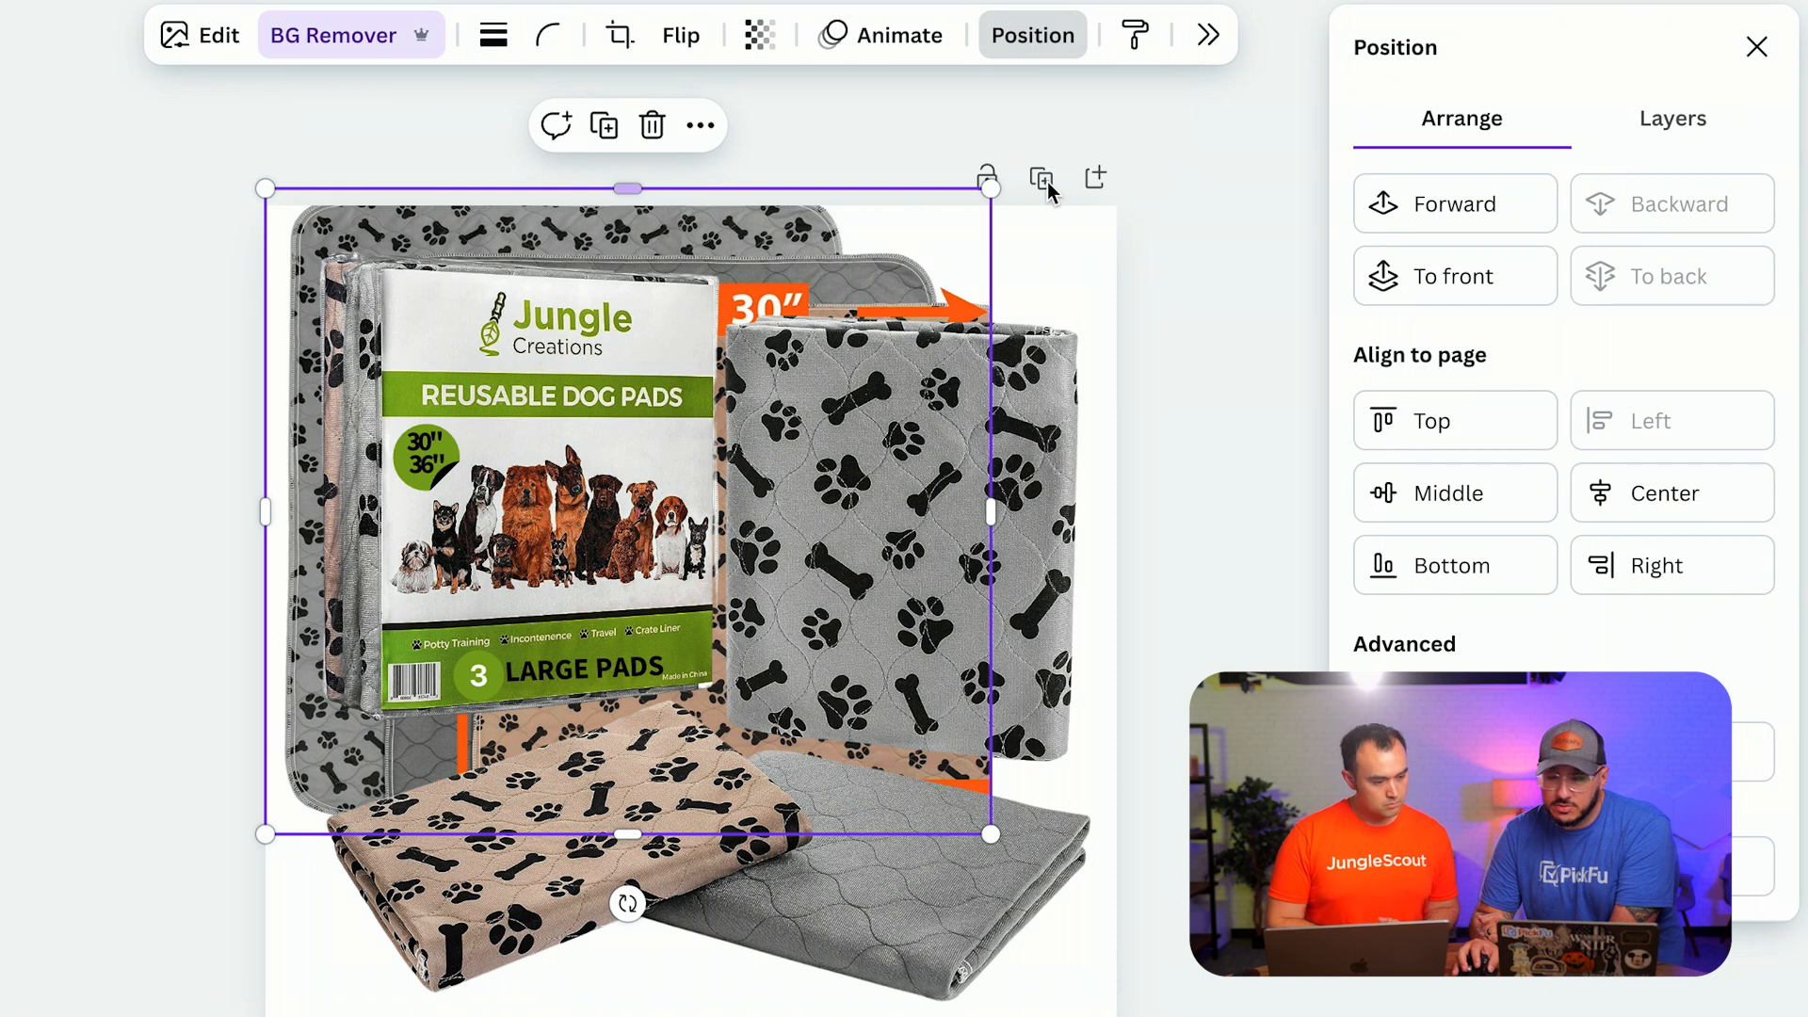
- Bring the unfolded pads image to the front and erase its 30" label and arrows with Magic Eraser at brush size 46
{"action": "left_click", "coordinate": [1483, 271]}
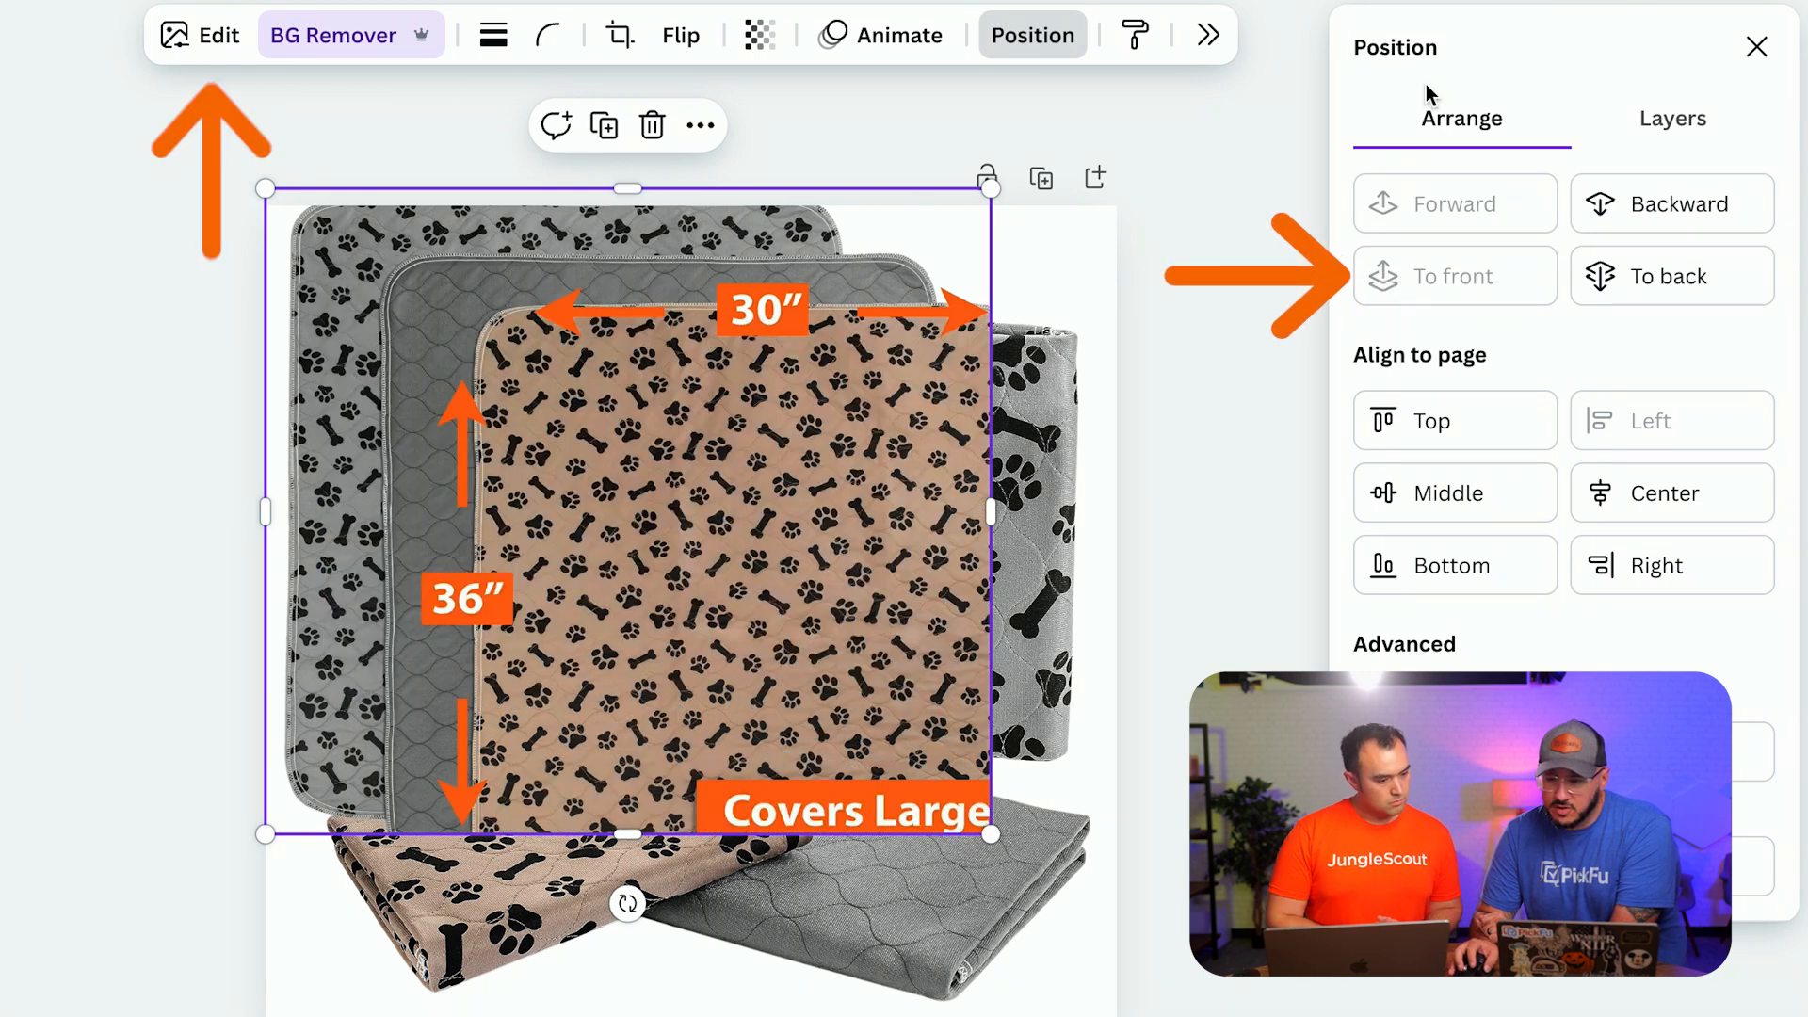
{"action": "left_click", "coordinate": [247, 49]}
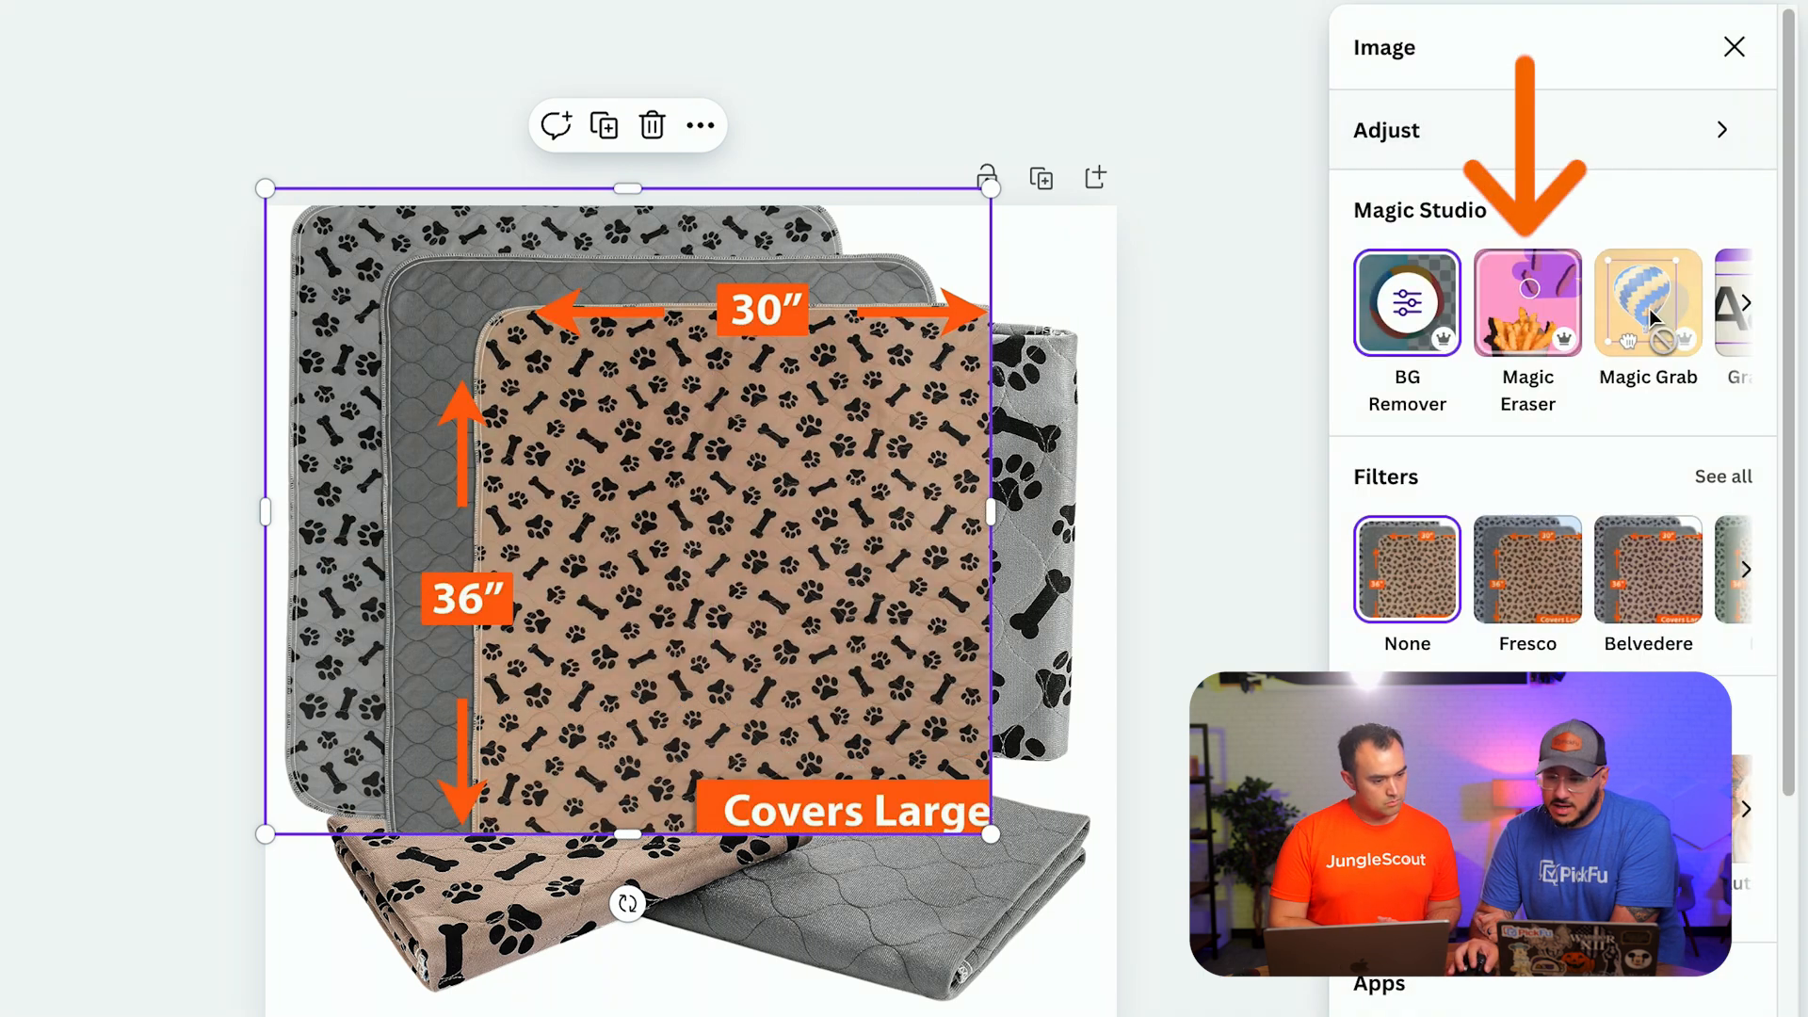
{"action": "left_click", "coordinate": [1535, 315]}
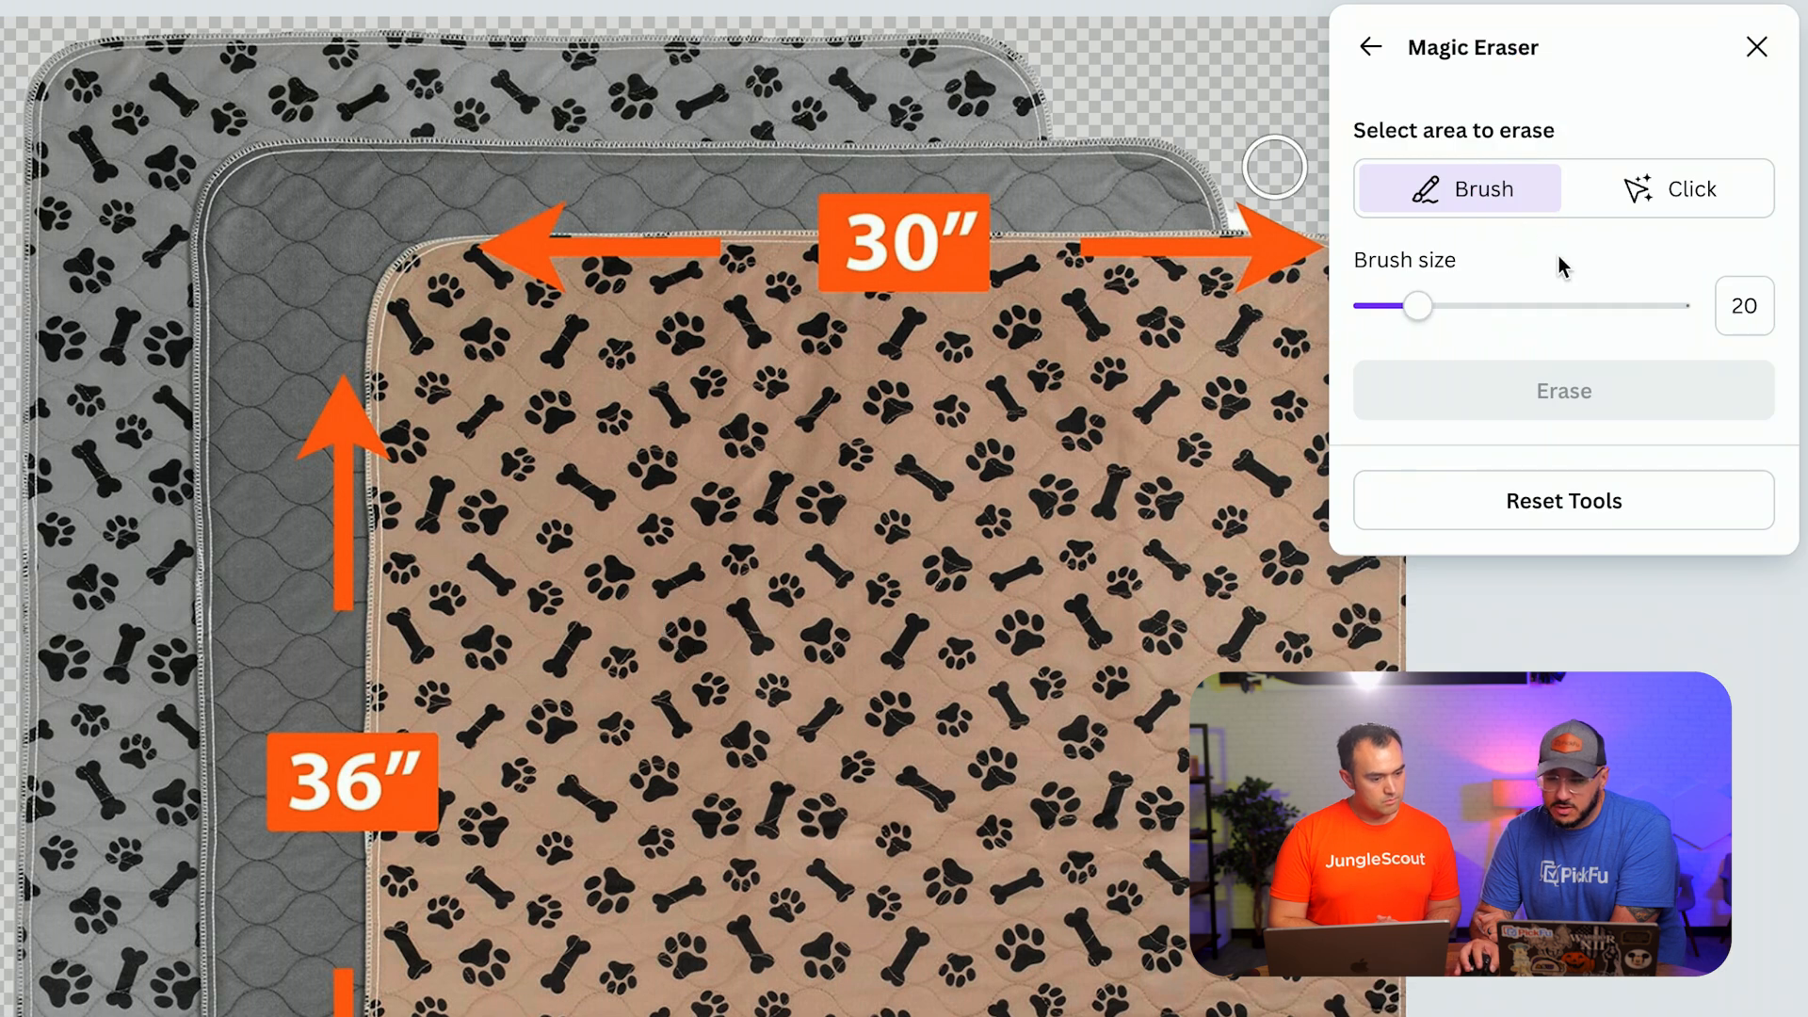
{"action": "left_click", "coordinate": [1507, 305]}
{"action": "mouse_move", "coordinate": [1299, 252]}
{"action": "left_mouse_down"}
{"action": "mouse_move", "coordinate": [1079, 236]}
{"action": "mouse_move", "coordinate": [516, 258]}
{"action": "mouse_move", "coordinate": [1058, 226]}
{"action": "left_mouse_up"}
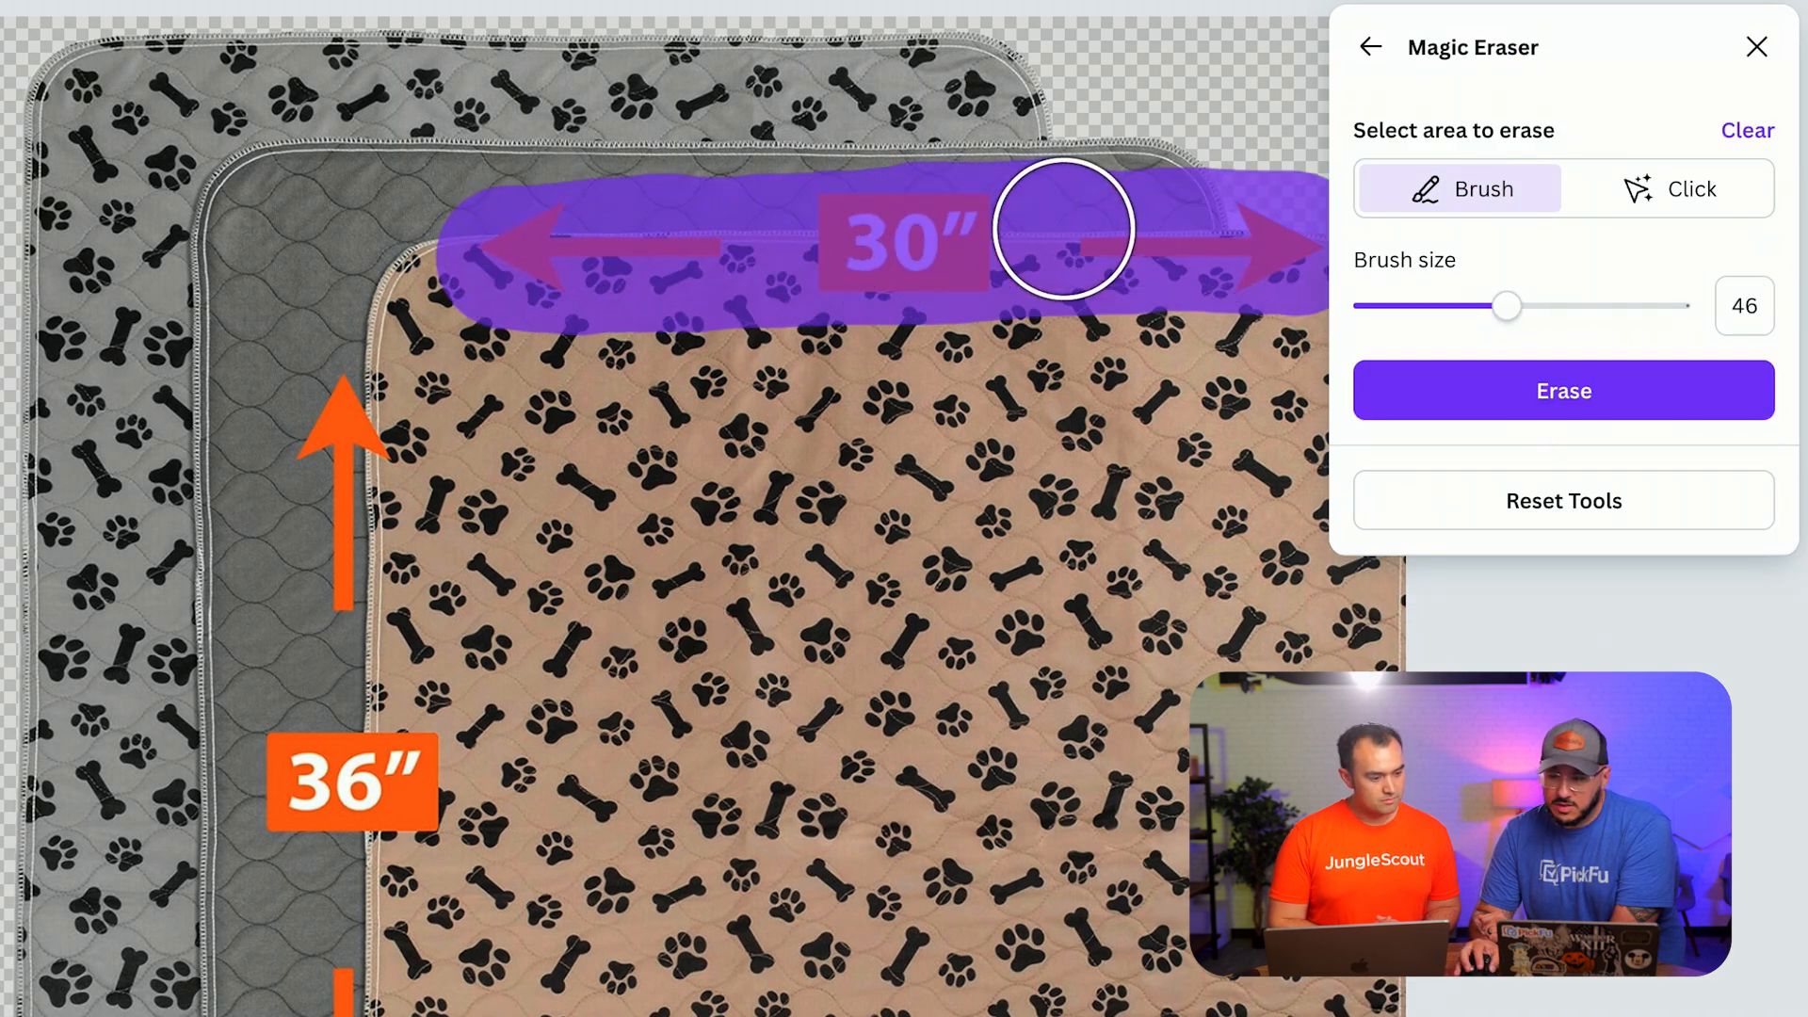
{"action": "left_click", "coordinate": [1440, 392]}
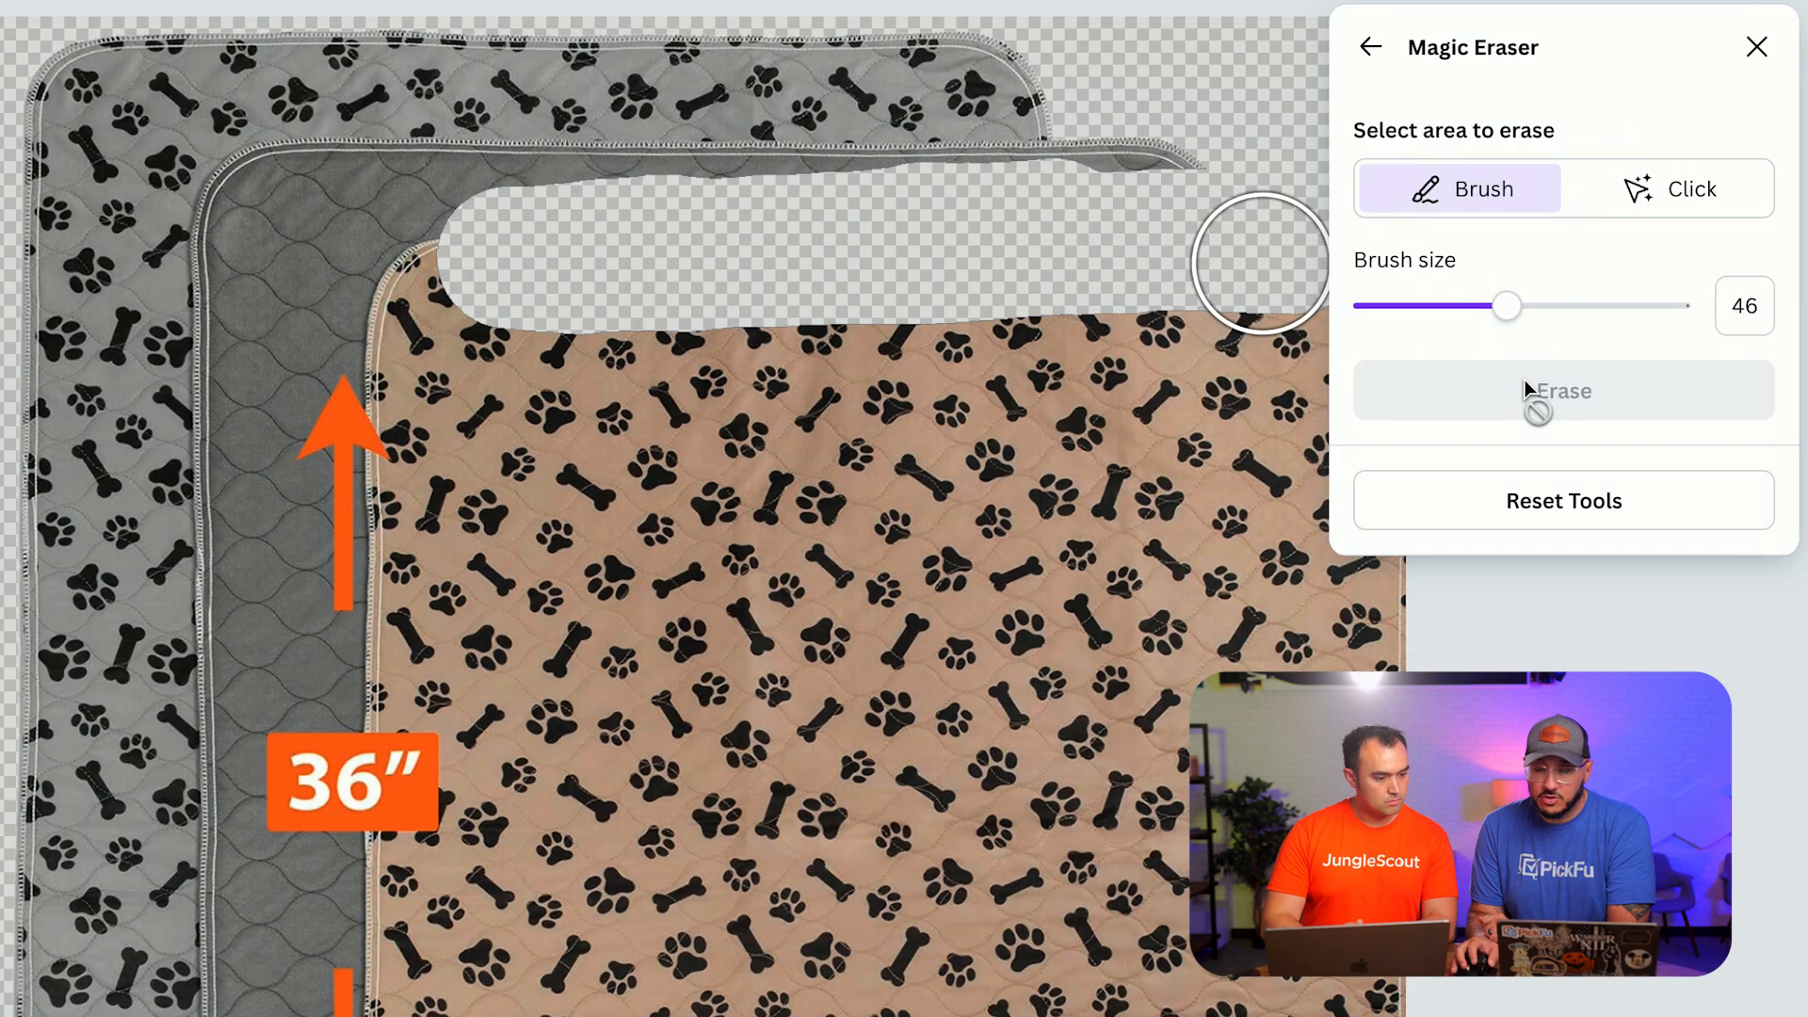
{"action": "left_click", "coordinate": [1756, 47]}
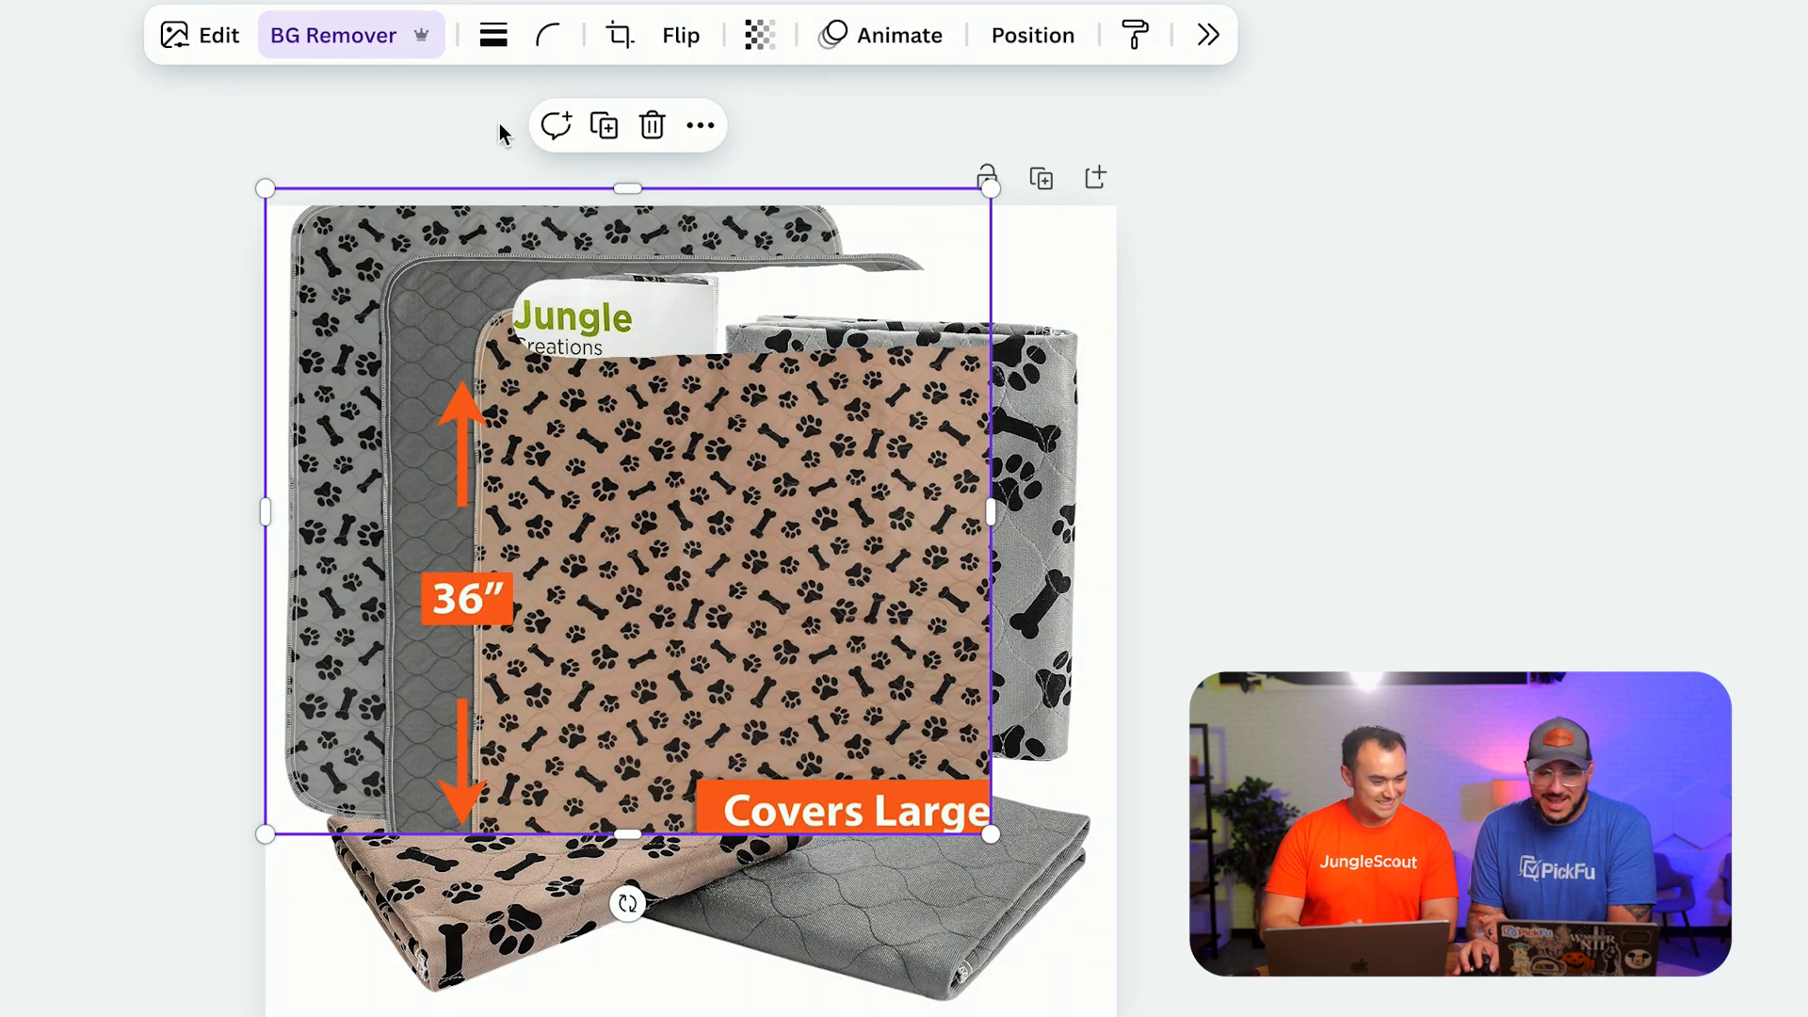
- Shift the unfolded pads image down and slightly left, and send it to the back of the design
{"action": "left_click_drag", "start_coordinate": [338, 283], "coordinate": [322, 336]}
{"action": "left_click", "coordinate": [1032, 35]}
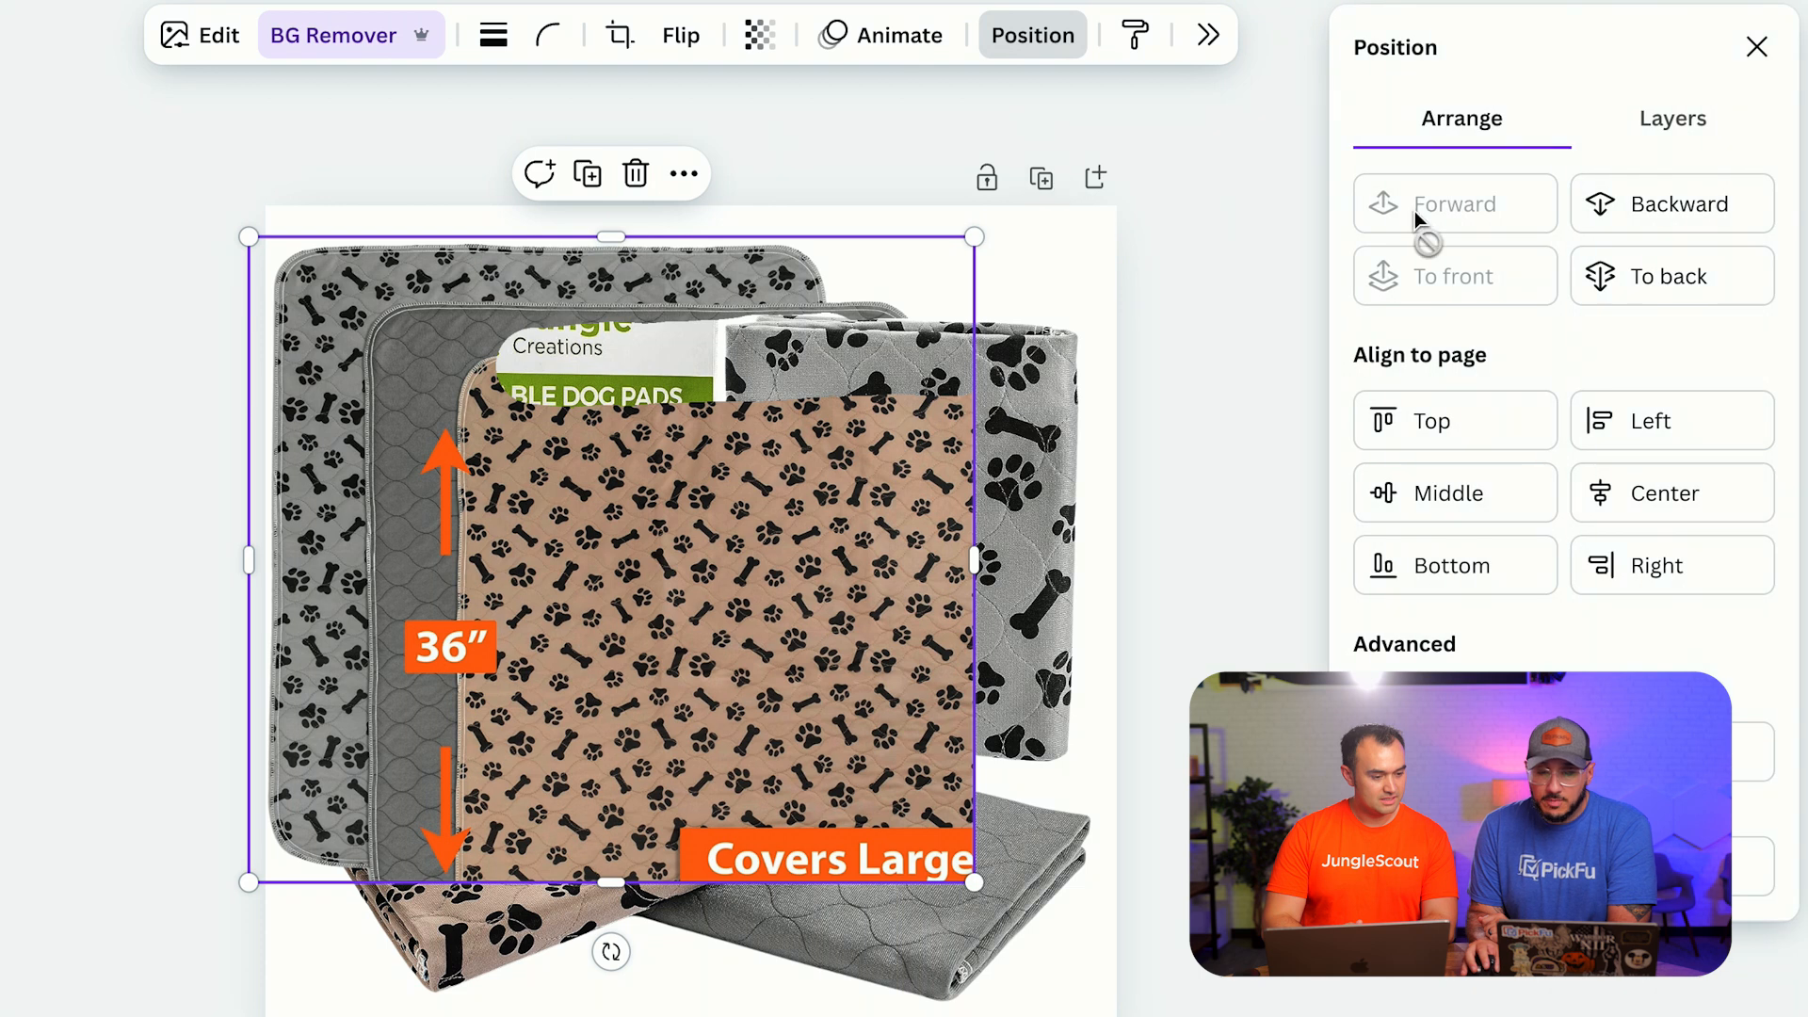
{"action": "left_click", "coordinate": [1657, 281]}
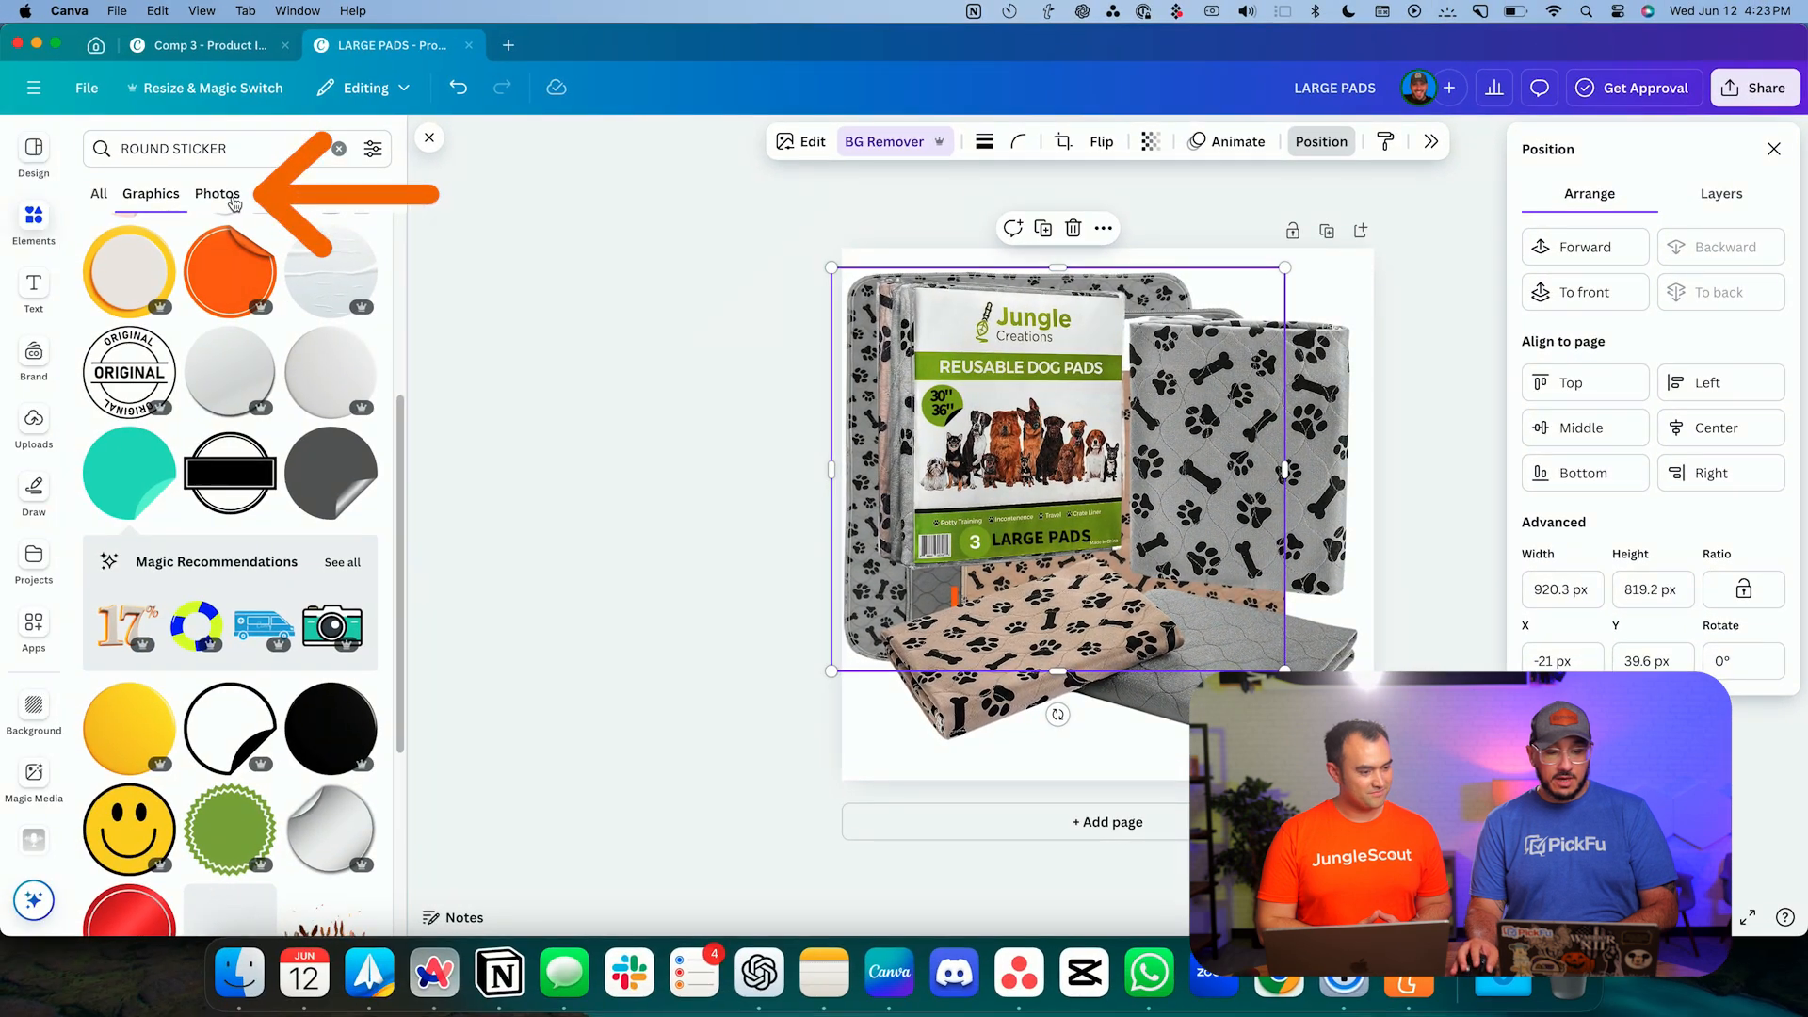
- Search the photo elements for YORKIE and add the picture of the Yorkie in a striped outfit on a white background
{"action": "left_click", "coordinate": [236, 196]}
{"action": "left_click", "coordinate": [214, 146]}
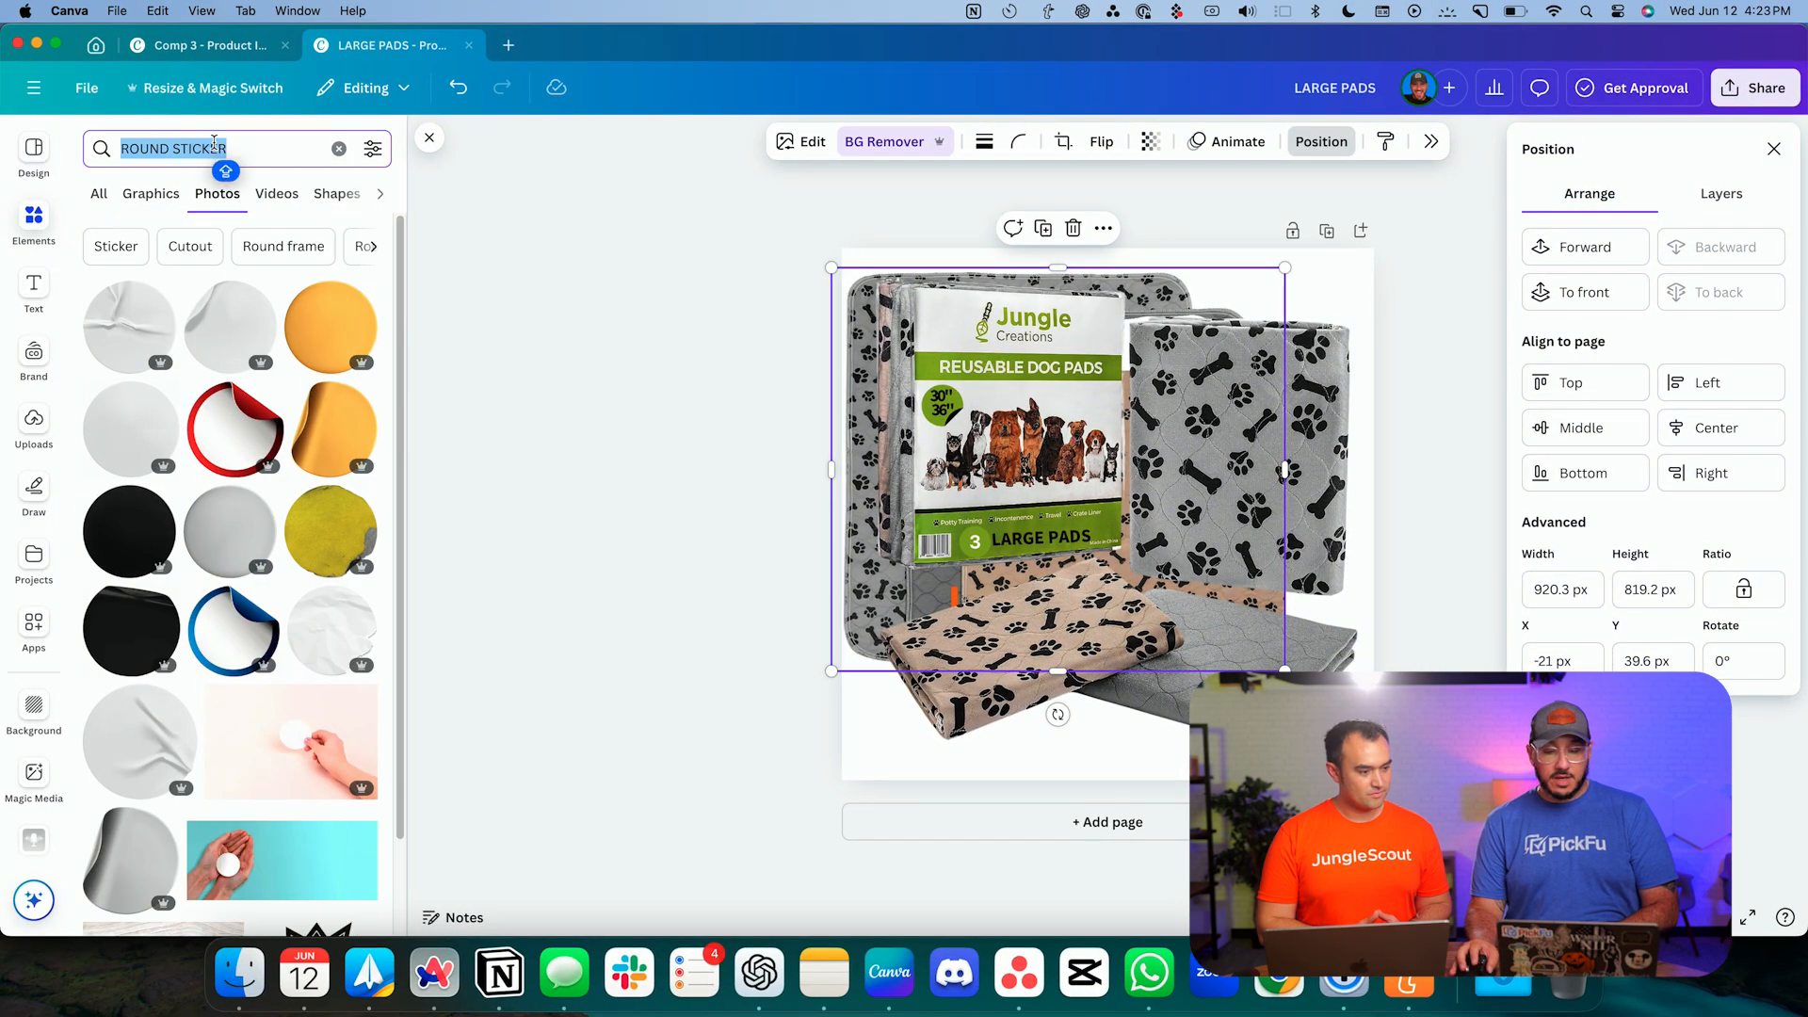
{"action": "type", "text": "YORKIE"}
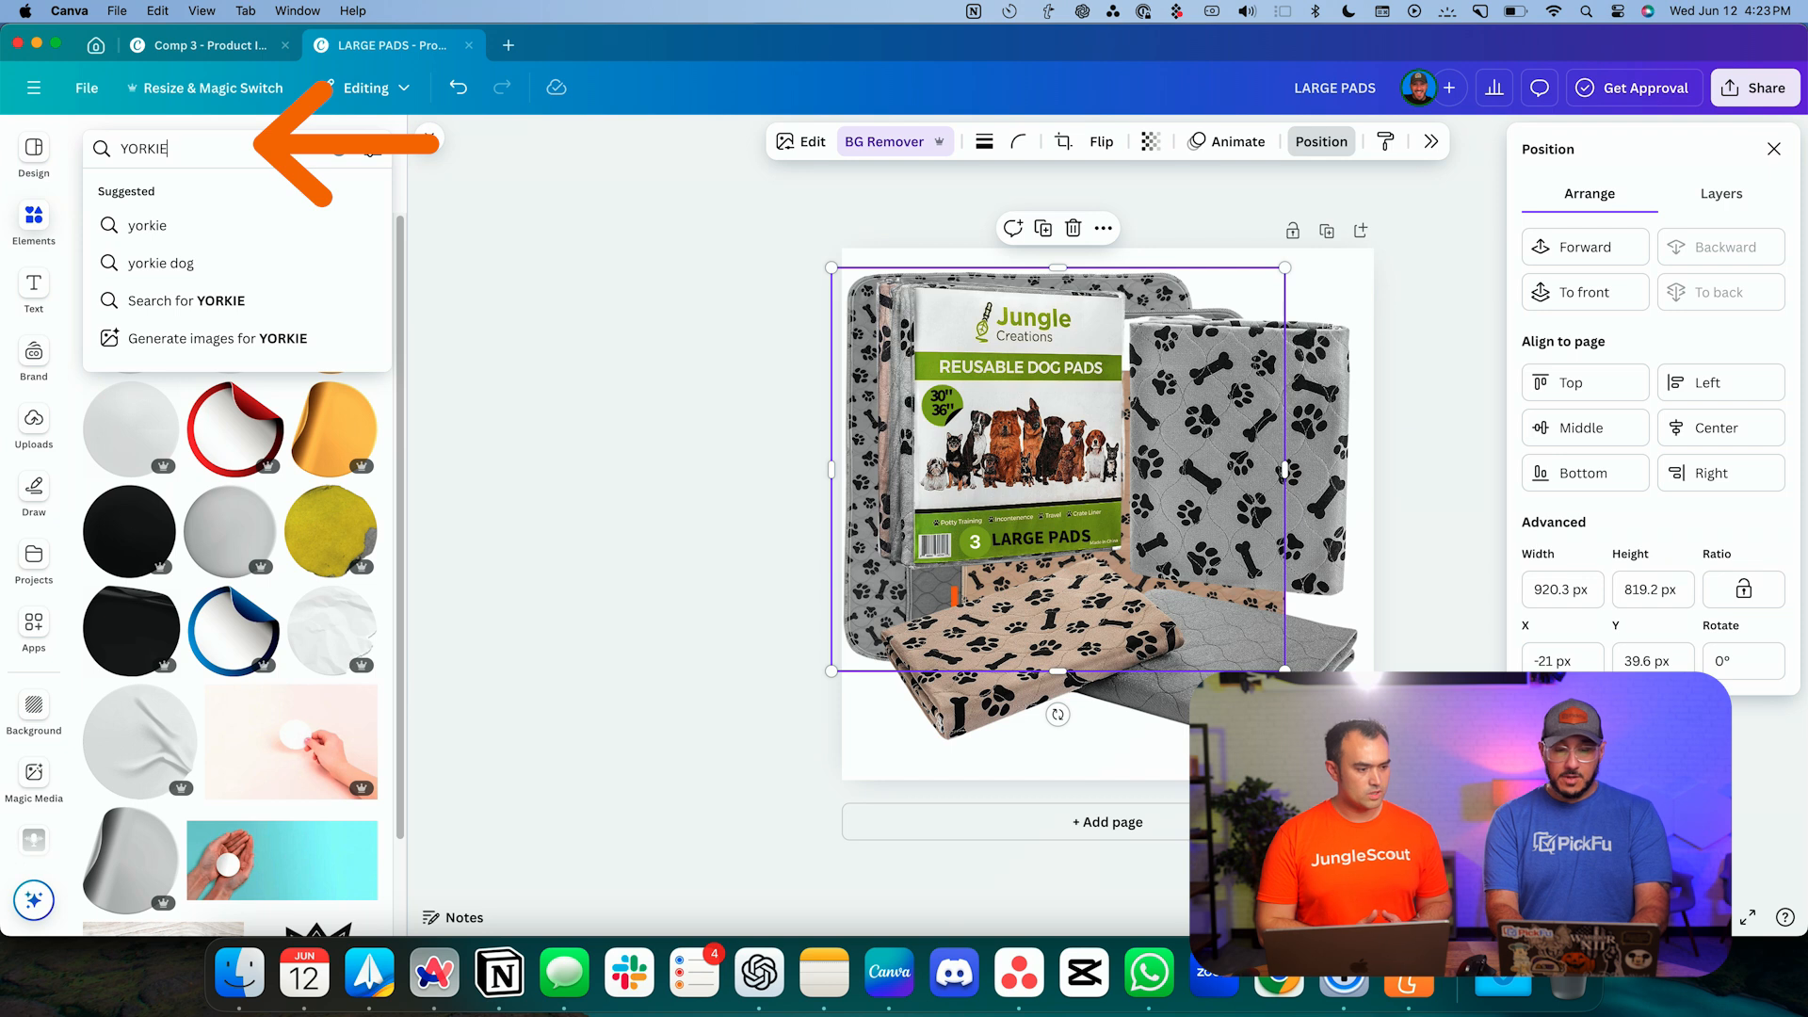
{"action": "key", "text": "Return"}
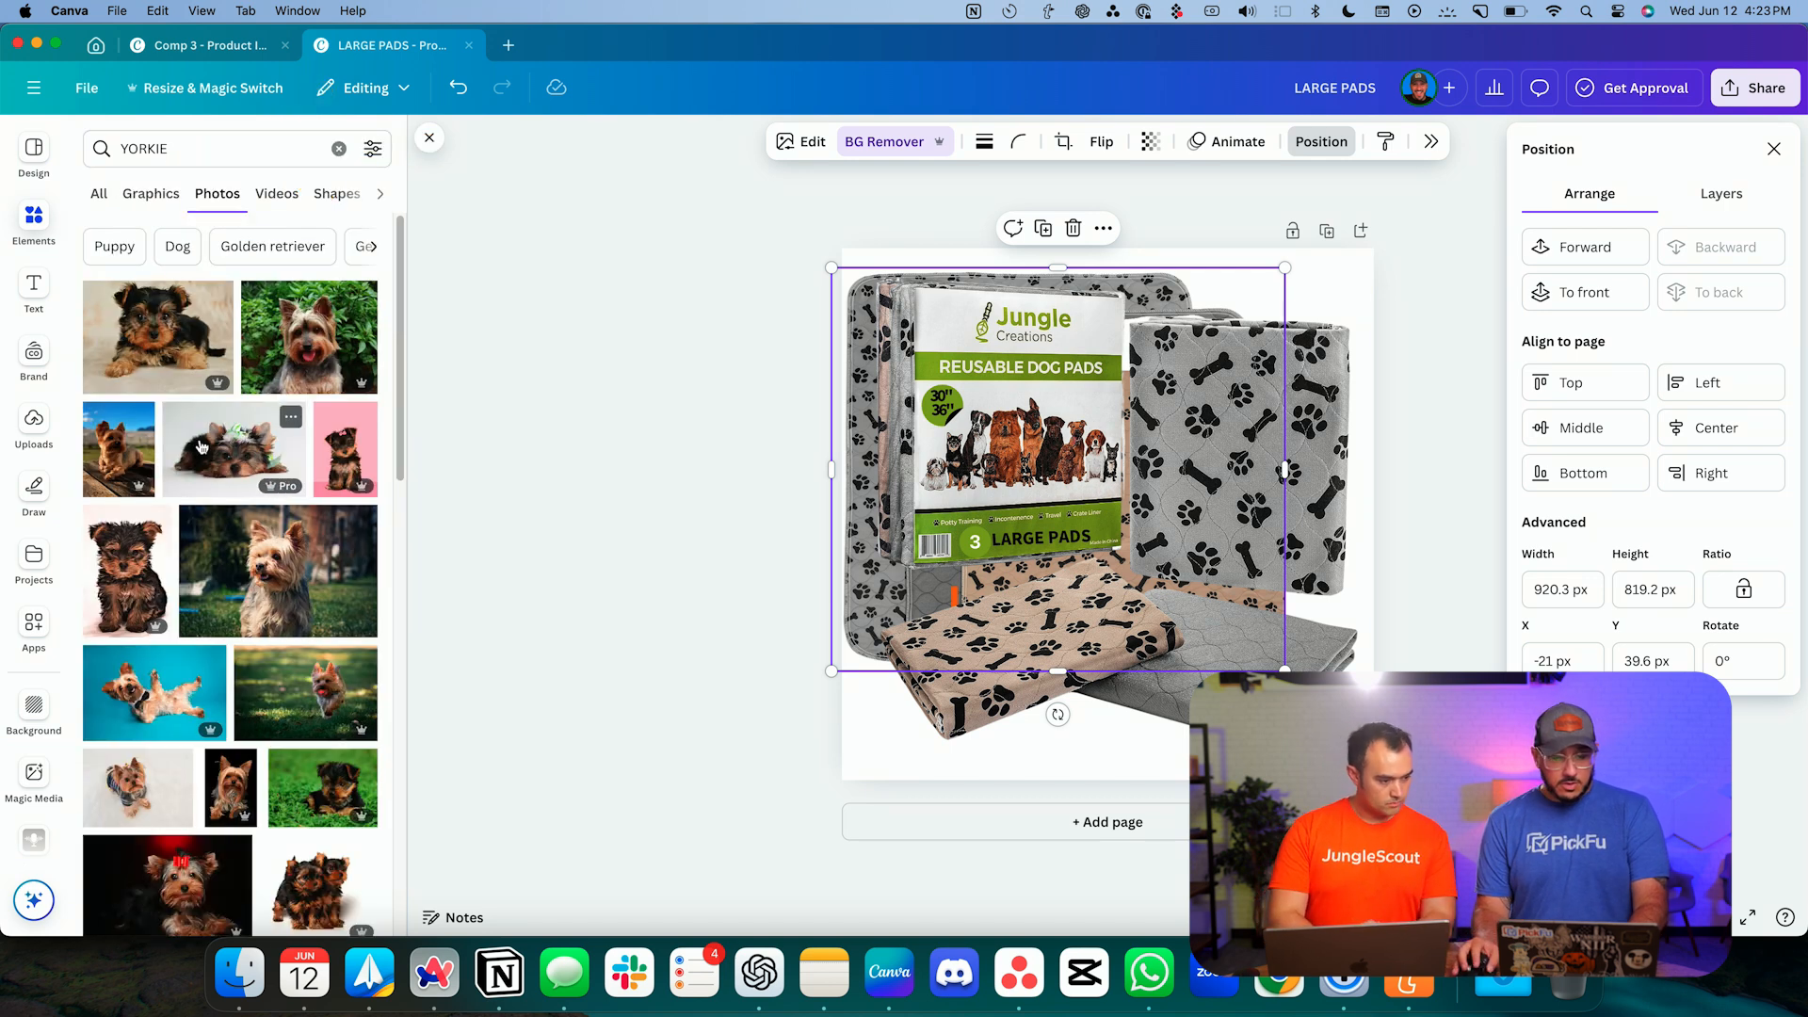
{"action": "scroll", "coordinate": [192, 507], "scroll_direction": "down", "scroll_amount": 2}
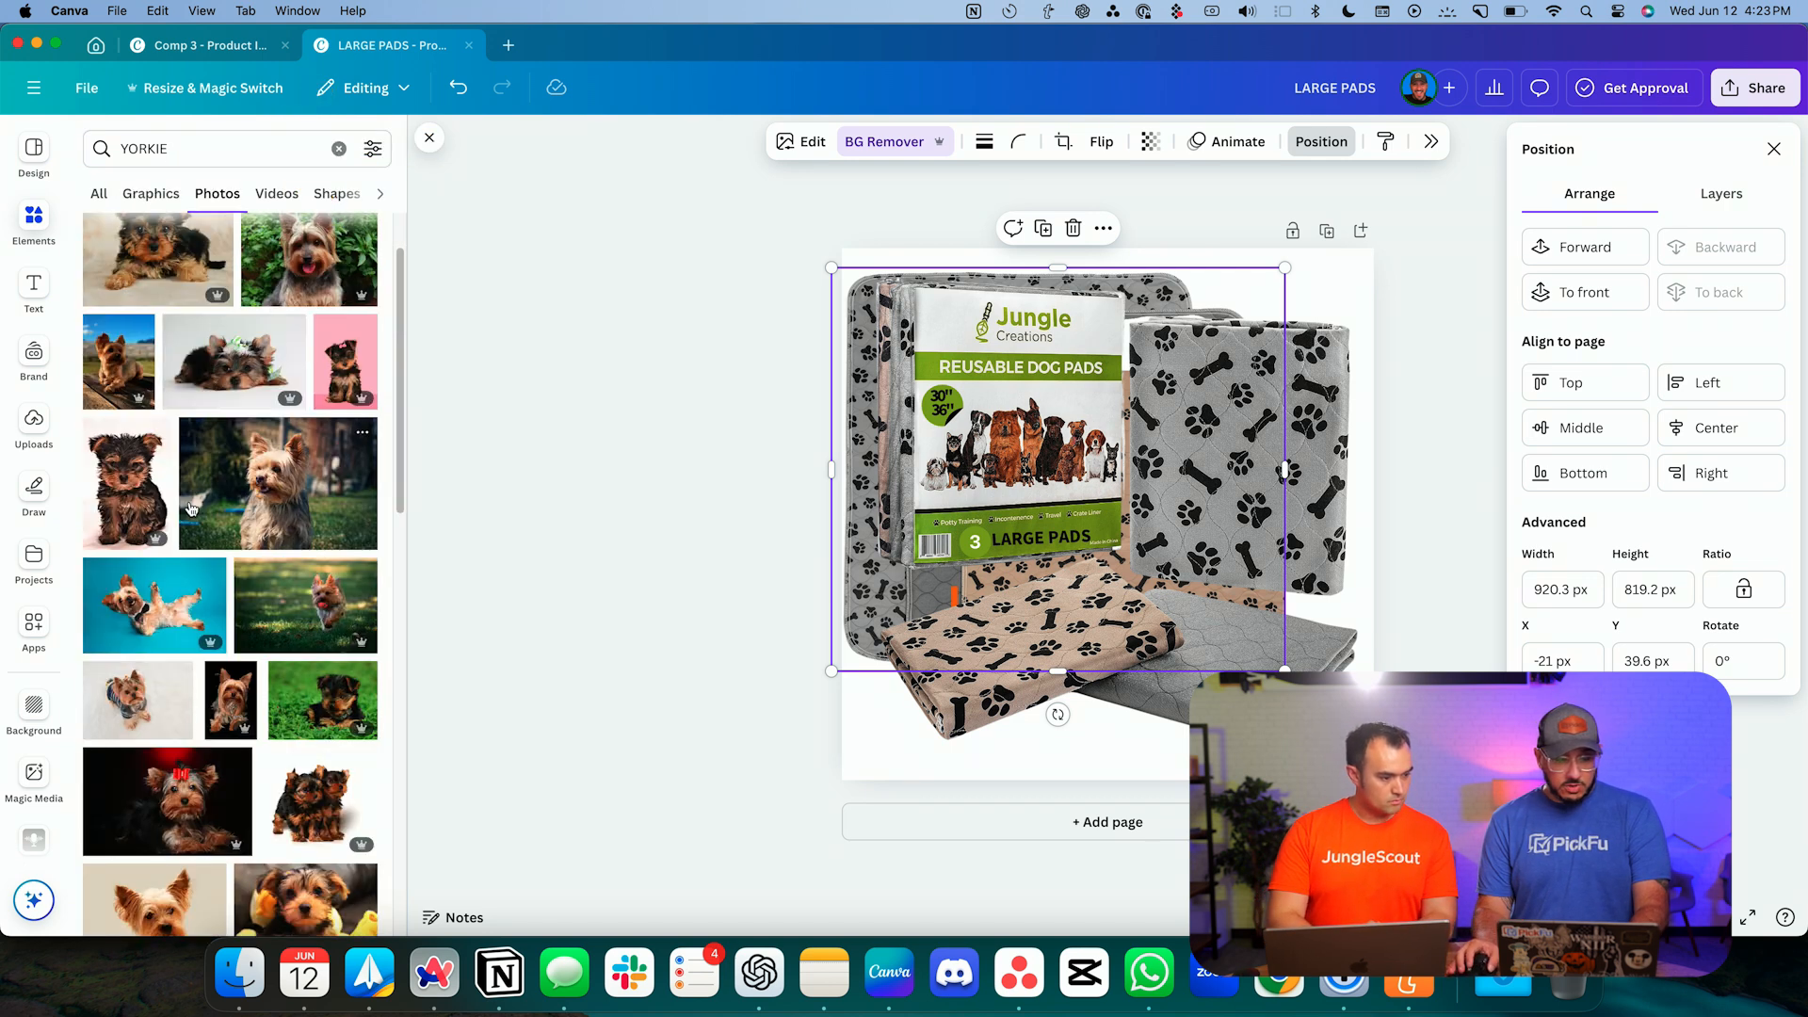
{"action": "scroll", "coordinate": [193, 509], "scroll_direction": "down", "scroll_amount": 2}
{"action": "left_click", "coordinate": [141, 642]}
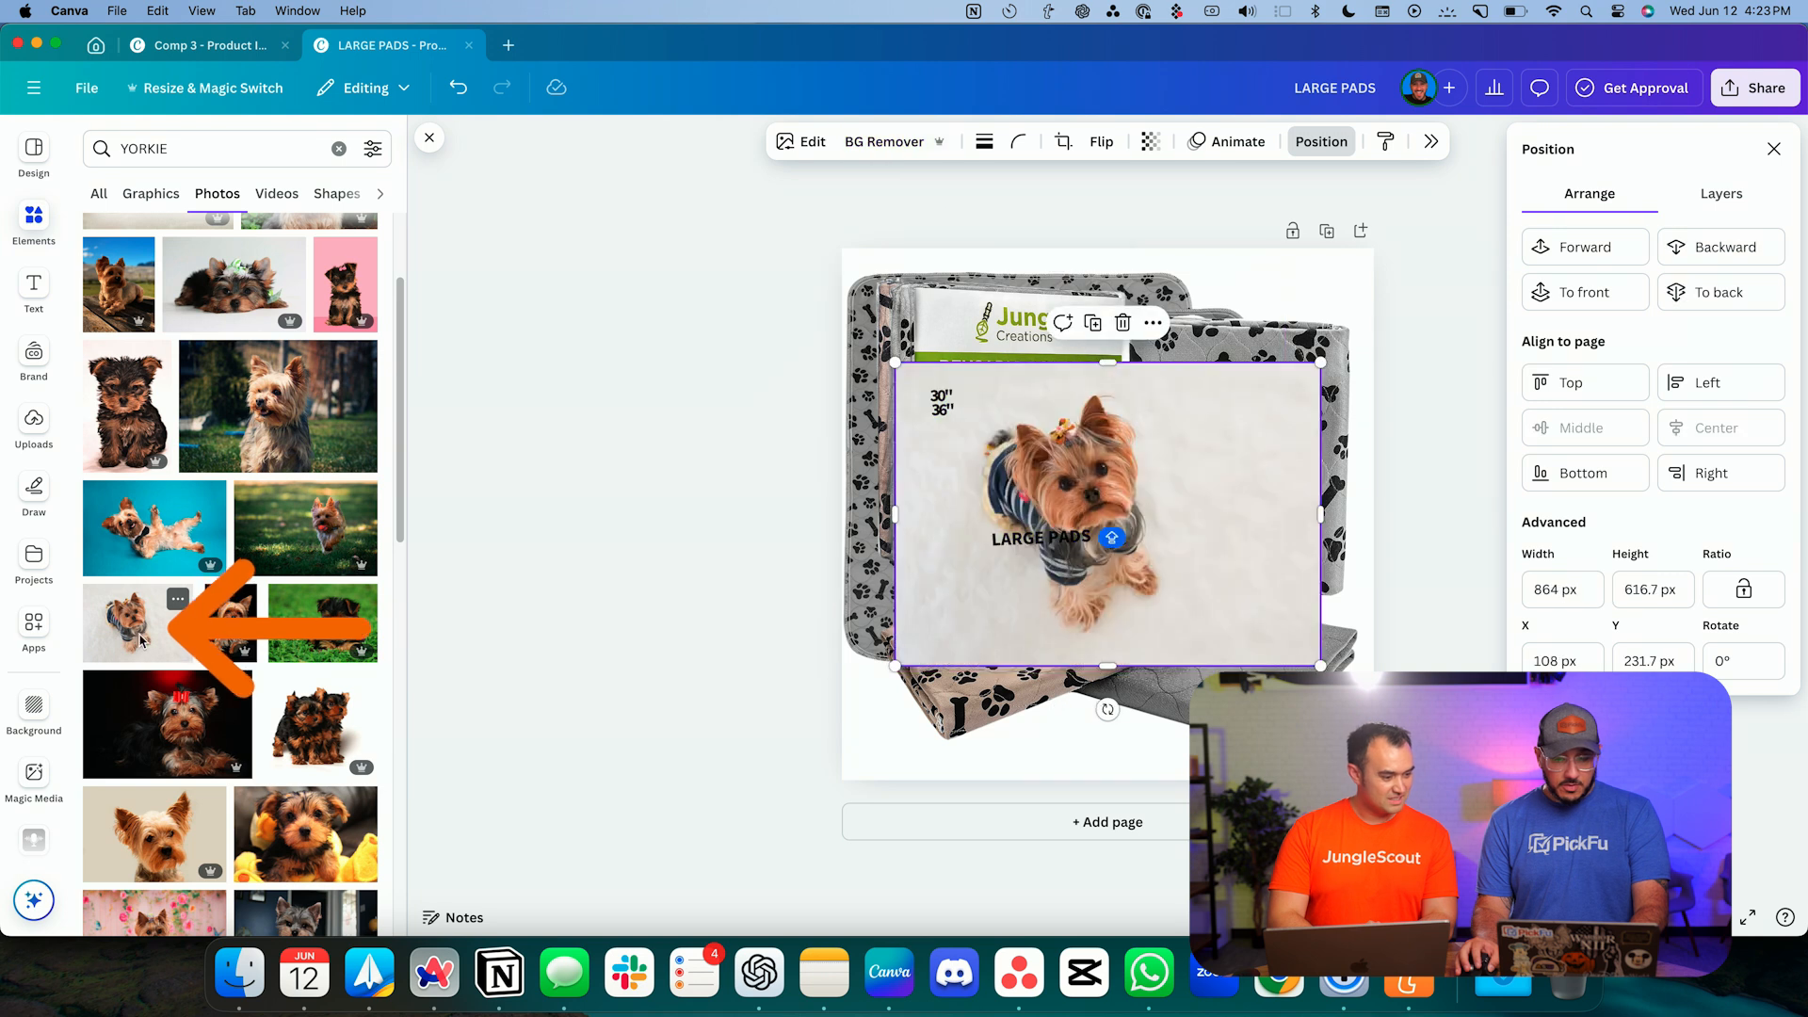
- Remove the Yorkie photo's background, then shrink the dog and place it on the plain gray folded pad in front
{"action": "left_click_drag", "start_coordinate": [1137, 467], "coordinate": [1237, 469]}
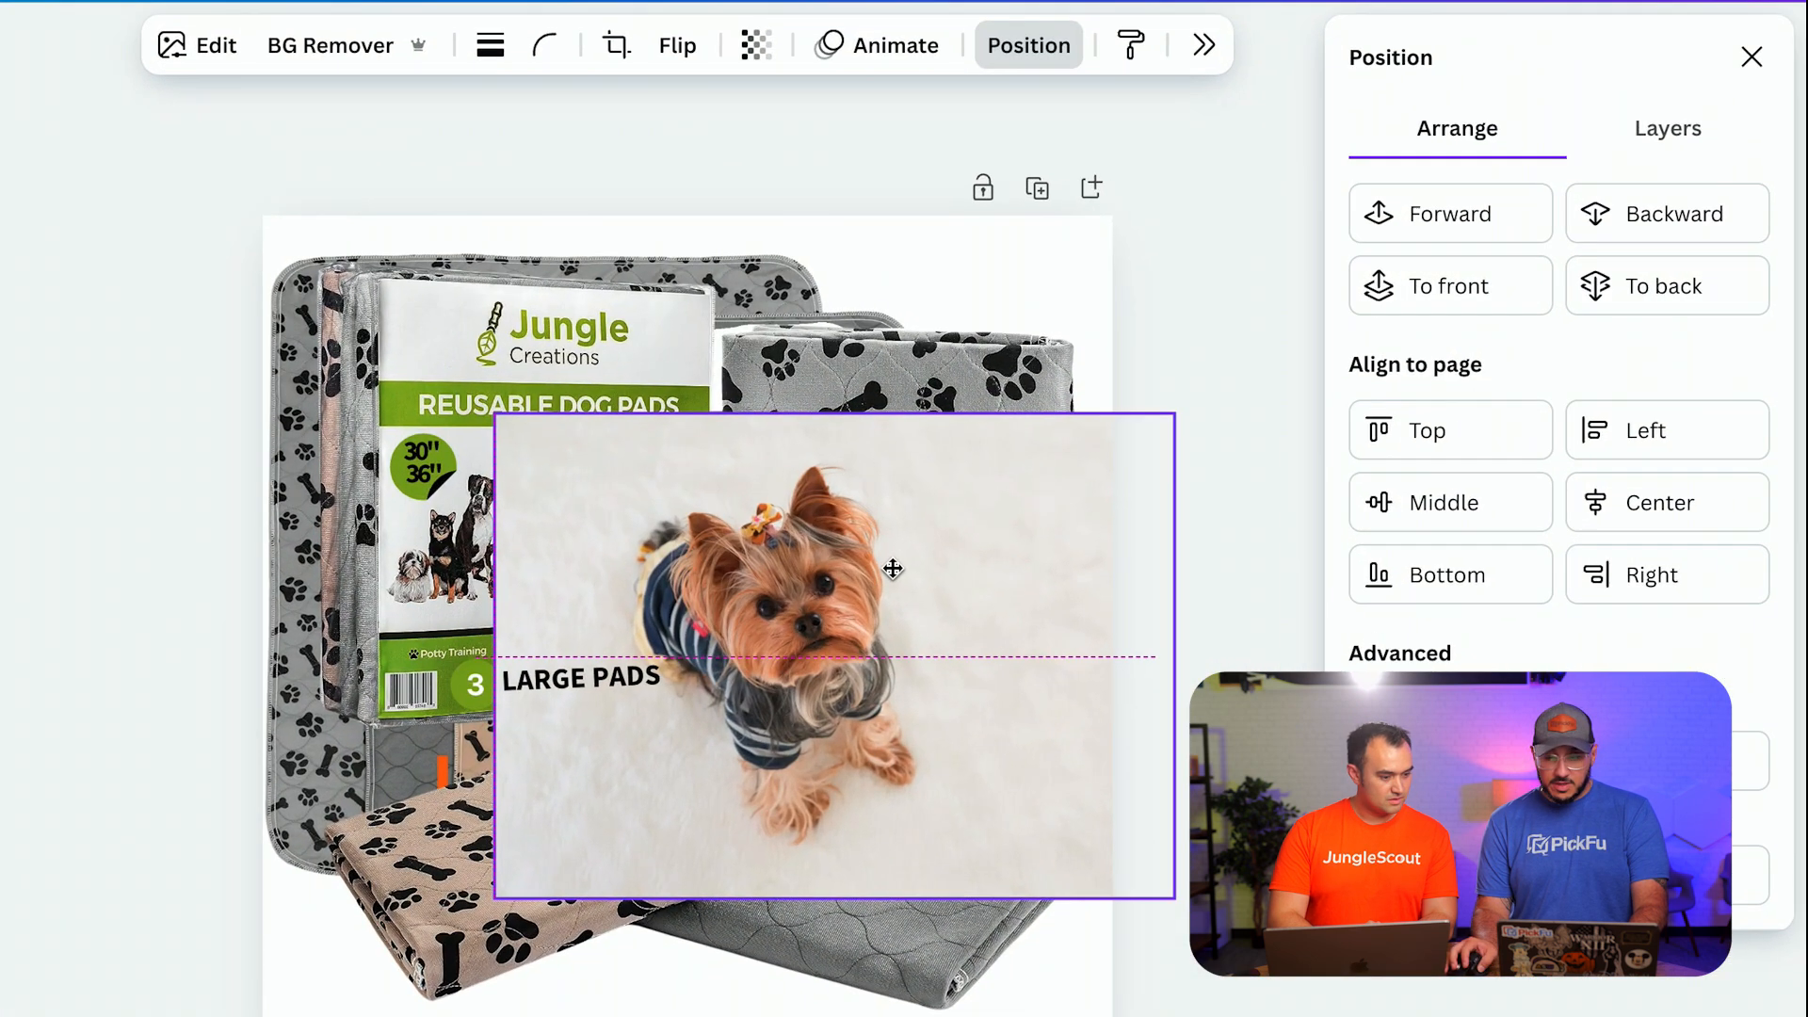
{"action": "left_click", "coordinate": [308, 57]}
{"action": "left_click_drag", "start_coordinate": [1172, 898], "coordinate": [1008, 762]}
{"action": "left_click_drag", "start_coordinate": [735, 623], "coordinate": [914, 832]}
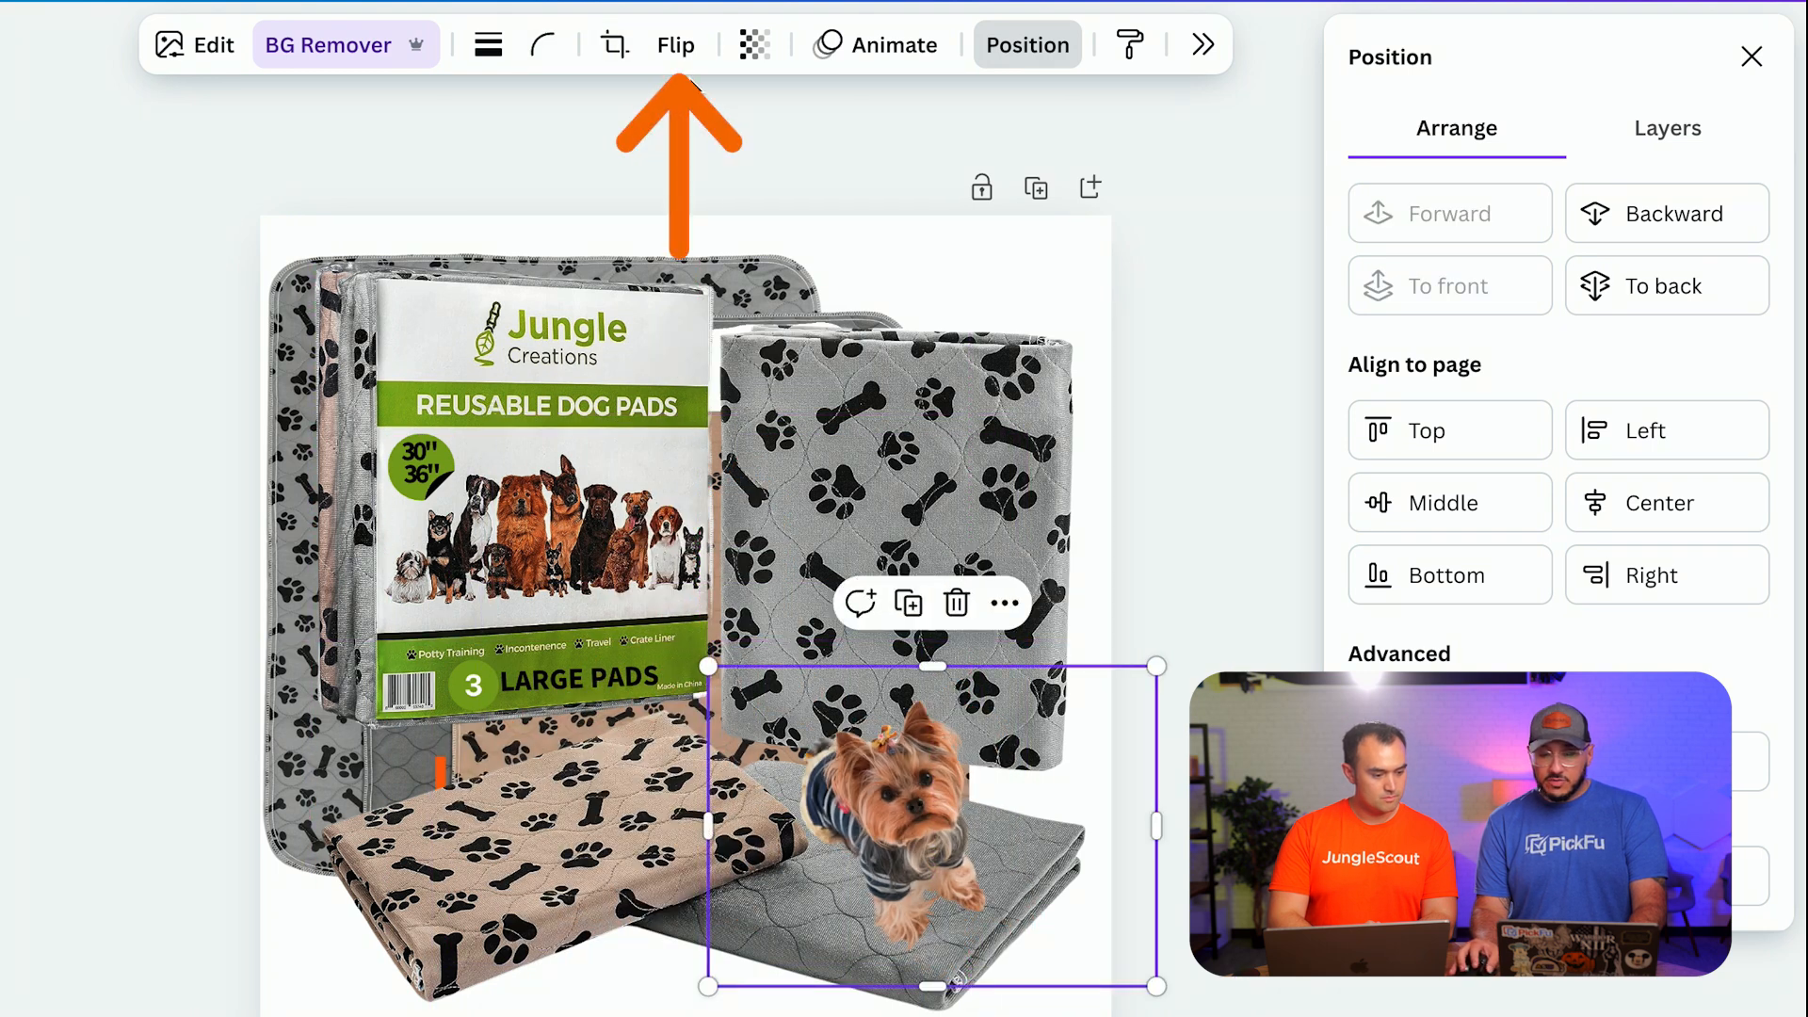
- Flip the Yorkie photo horizontally, then enlarge the dog and reposition it on the plain gray folded pad
{"action": "left_click", "coordinate": [676, 45]}
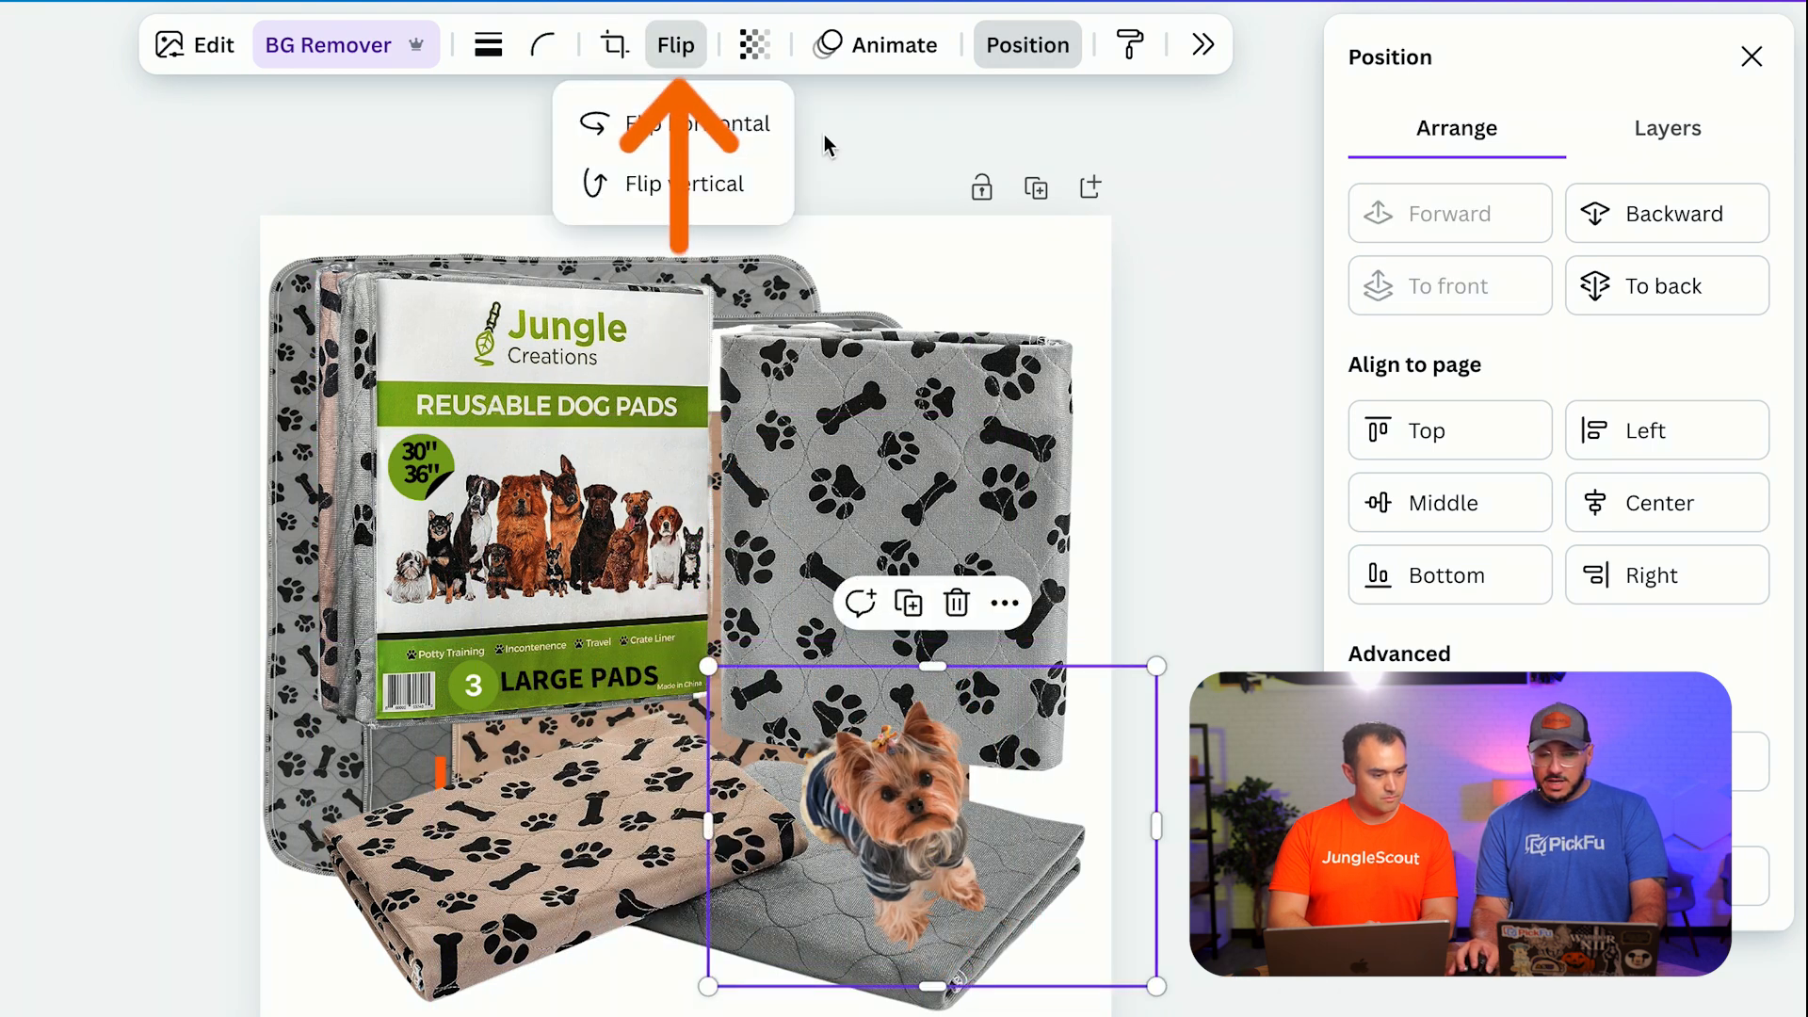
{"action": "left_click", "coordinate": [721, 142]}
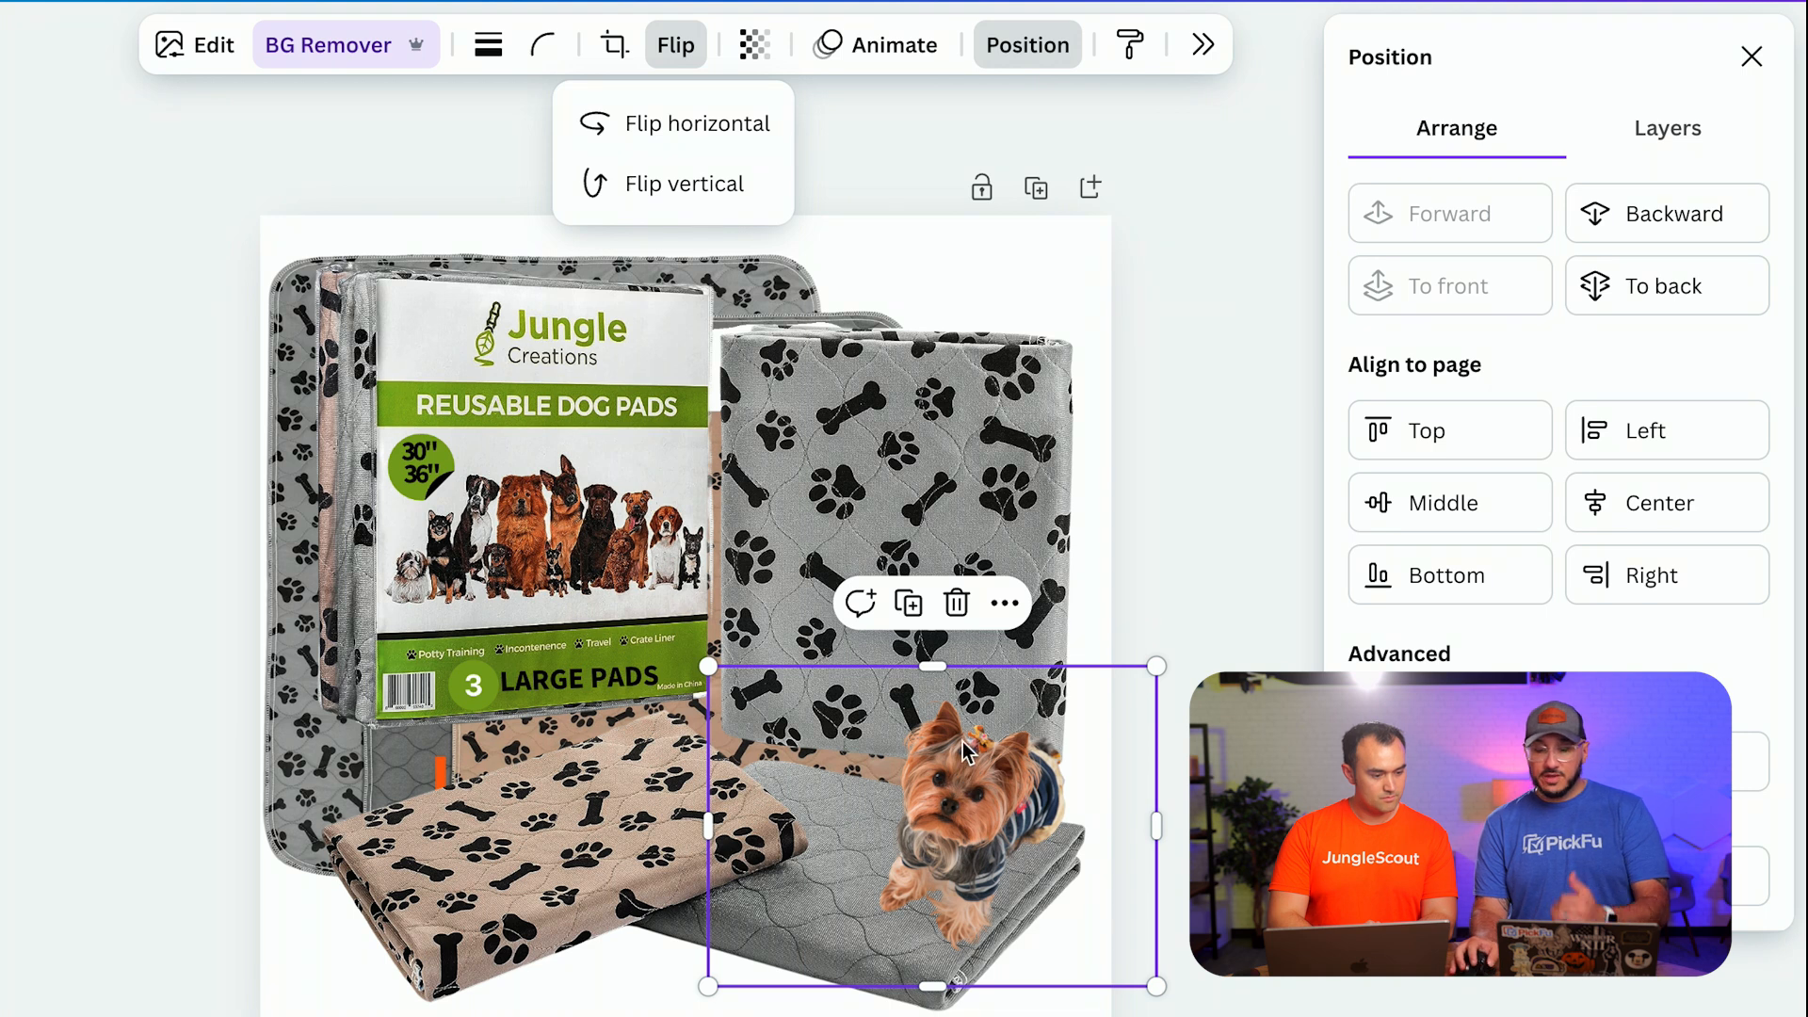
{"action": "left_click_drag", "start_coordinate": [708, 667], "coordinate": [605, 593]}
{"action": "left_click_drag", "start_coordinate": [936, 770], "coordinate": [904, 803]}
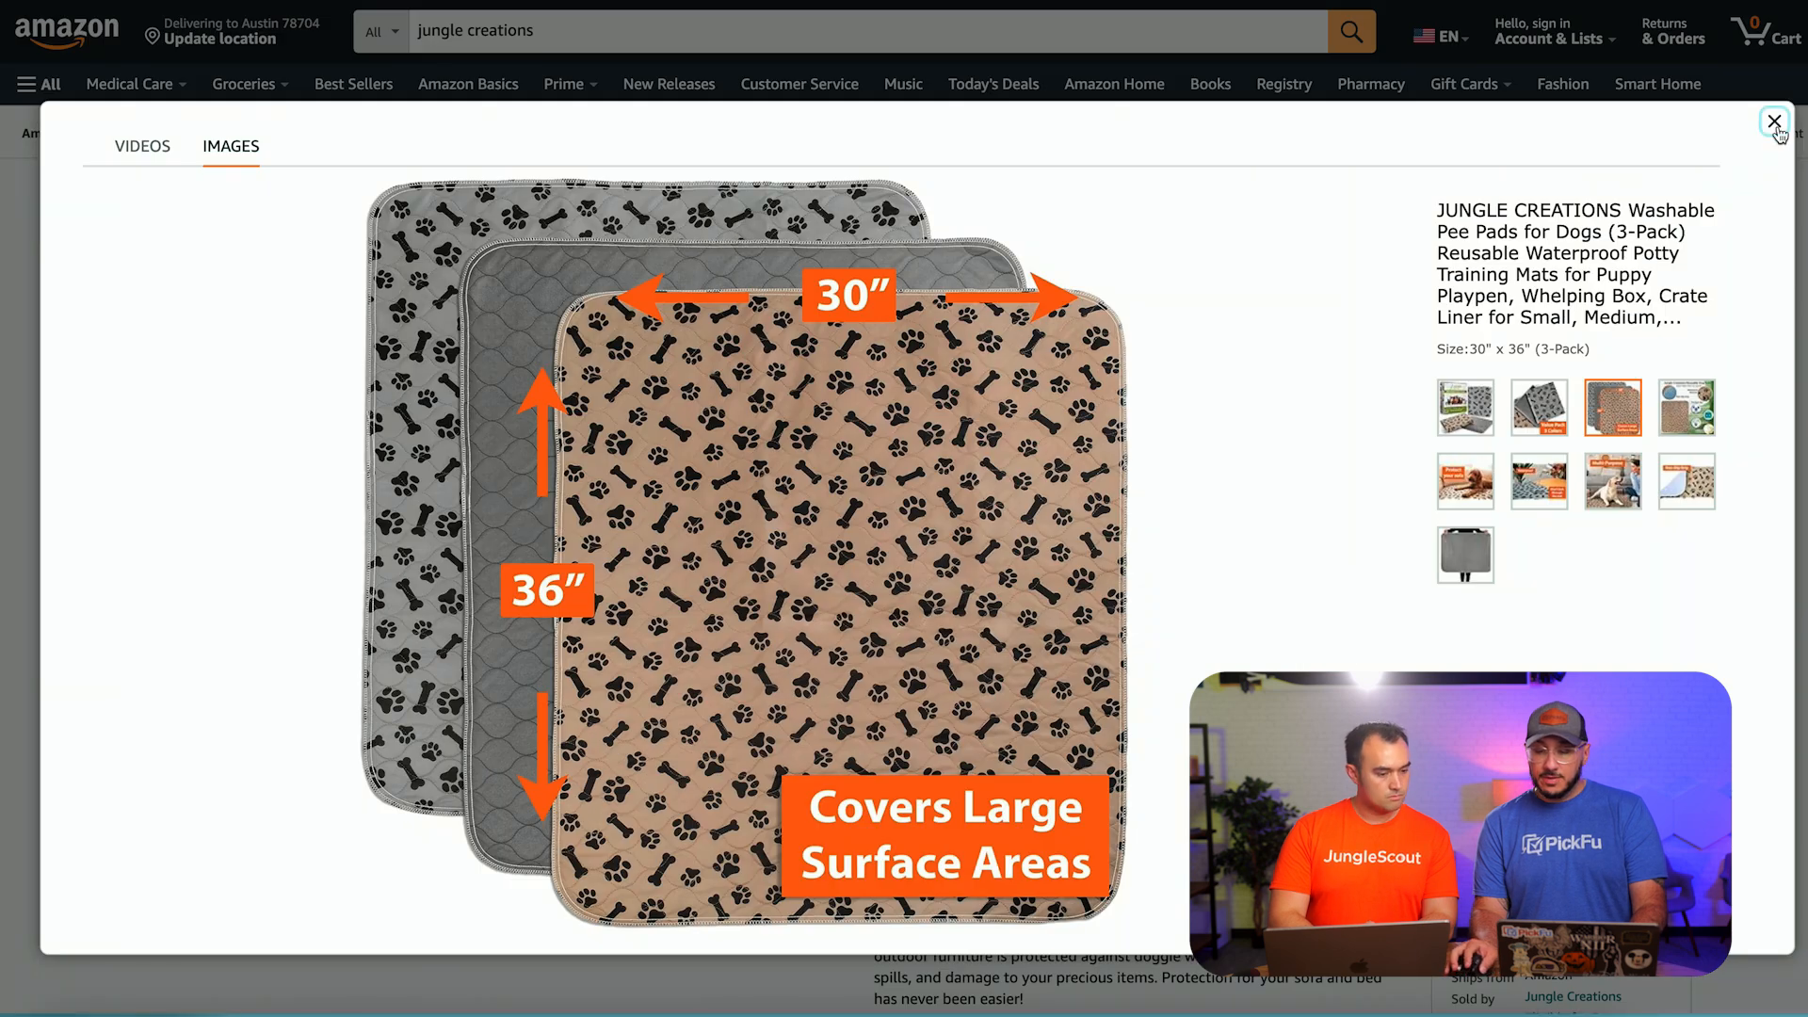
- Switch to the Amazon listing, expand the Reusable Dog Pads infographic image, and capture a screenshot of the flat beige pad
{"action": "left_click", "coordinate": [1774, 123]}
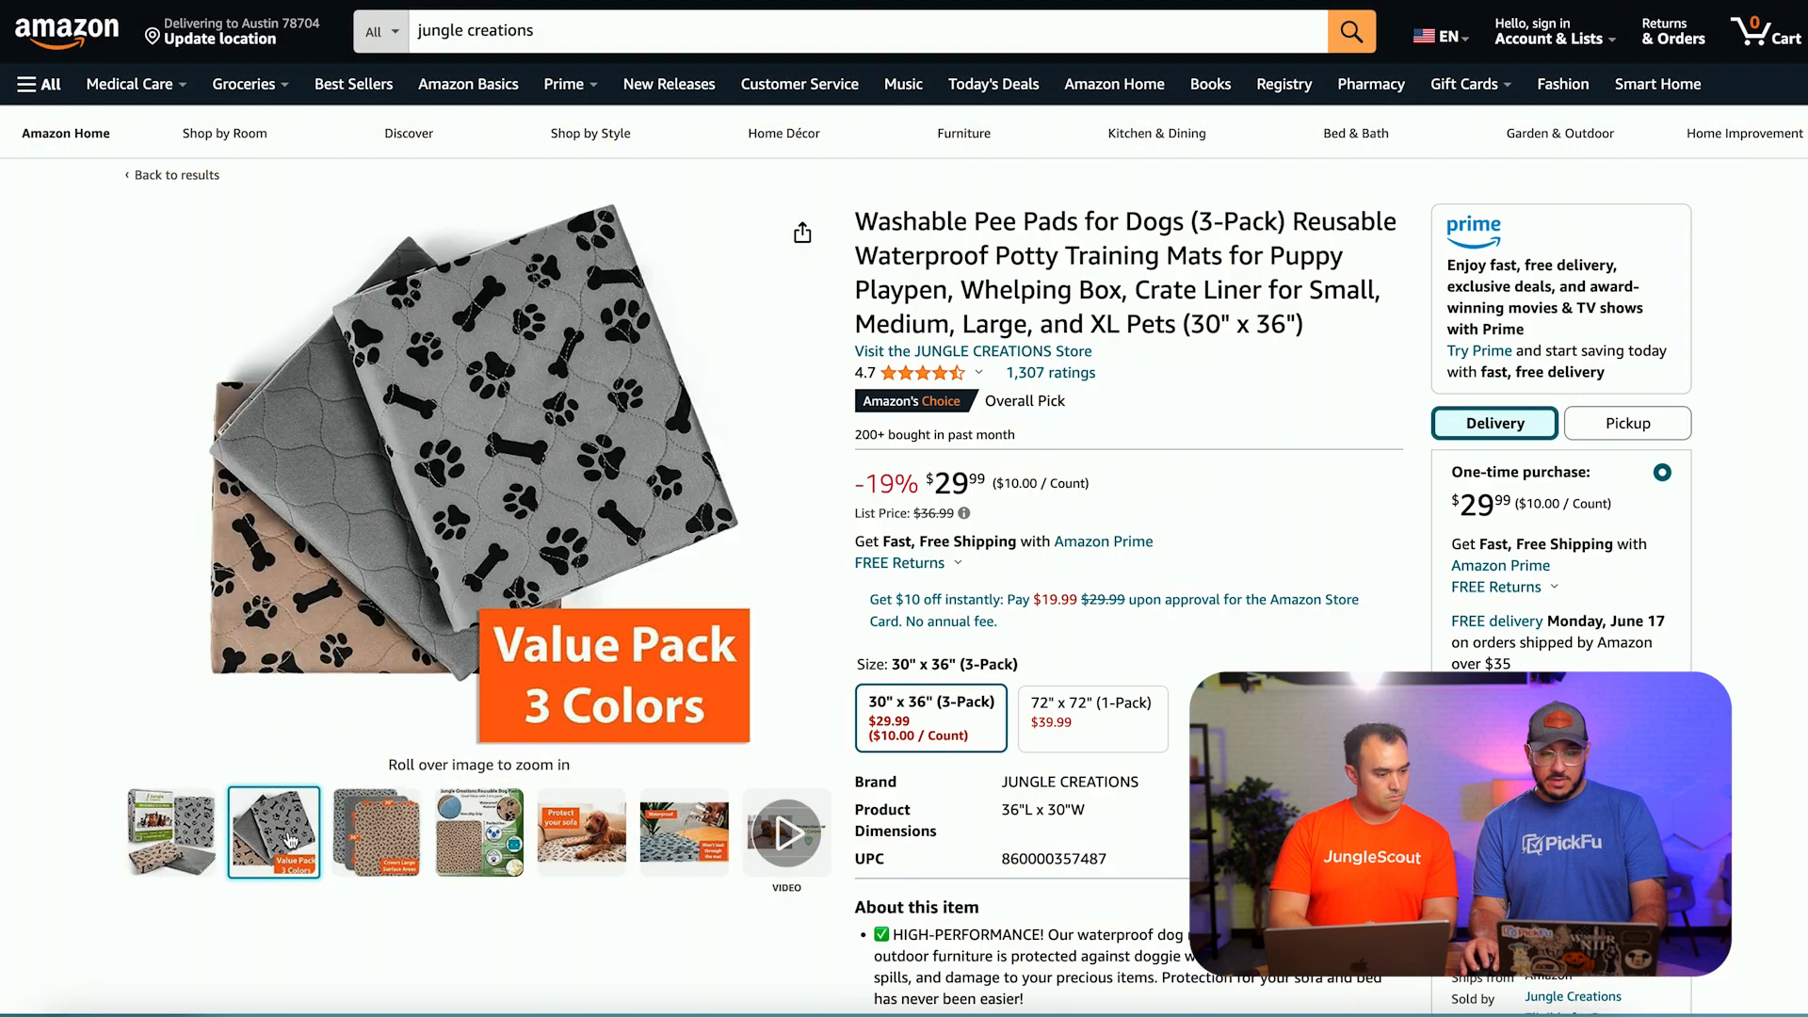
{"action": "mouse_move", "coordinate": [479, 833]}
{"action": "mouse_move", "coordinate": [383, 556]}
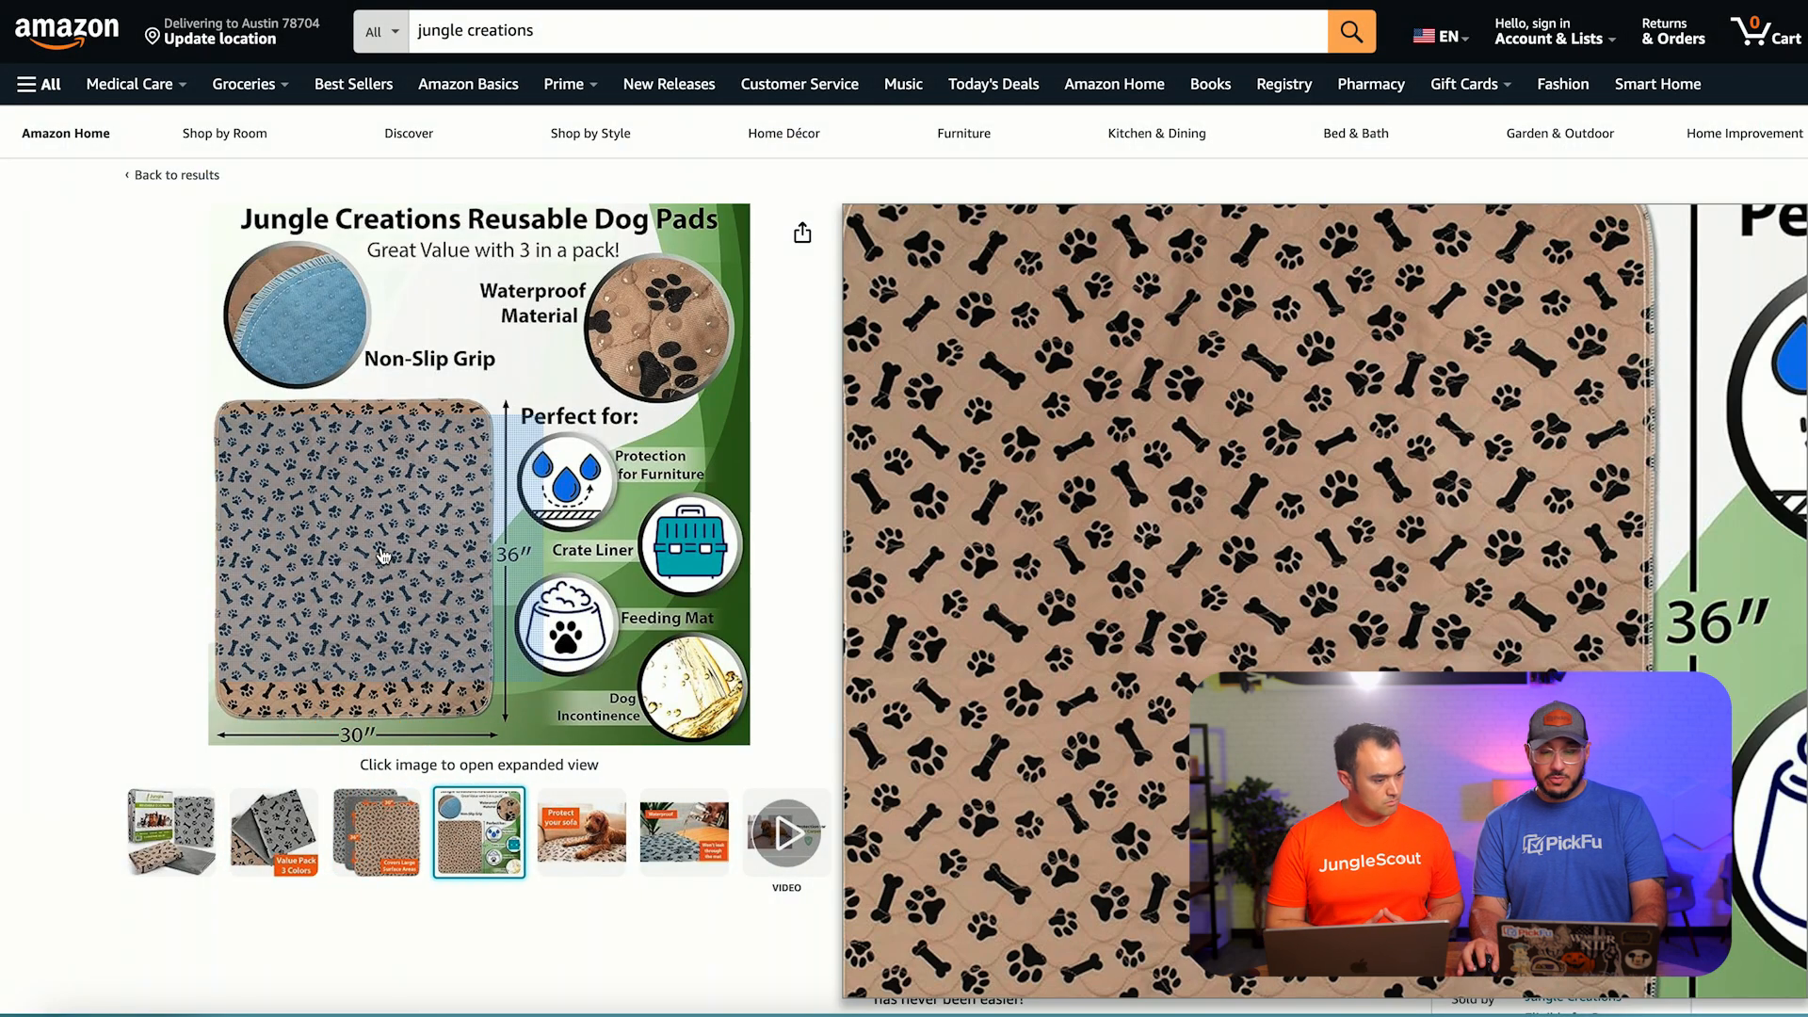
{"action": "left_click", "coordinate": [384, 555]}
{"action": "left_click", "coordinate": [583, 605]}
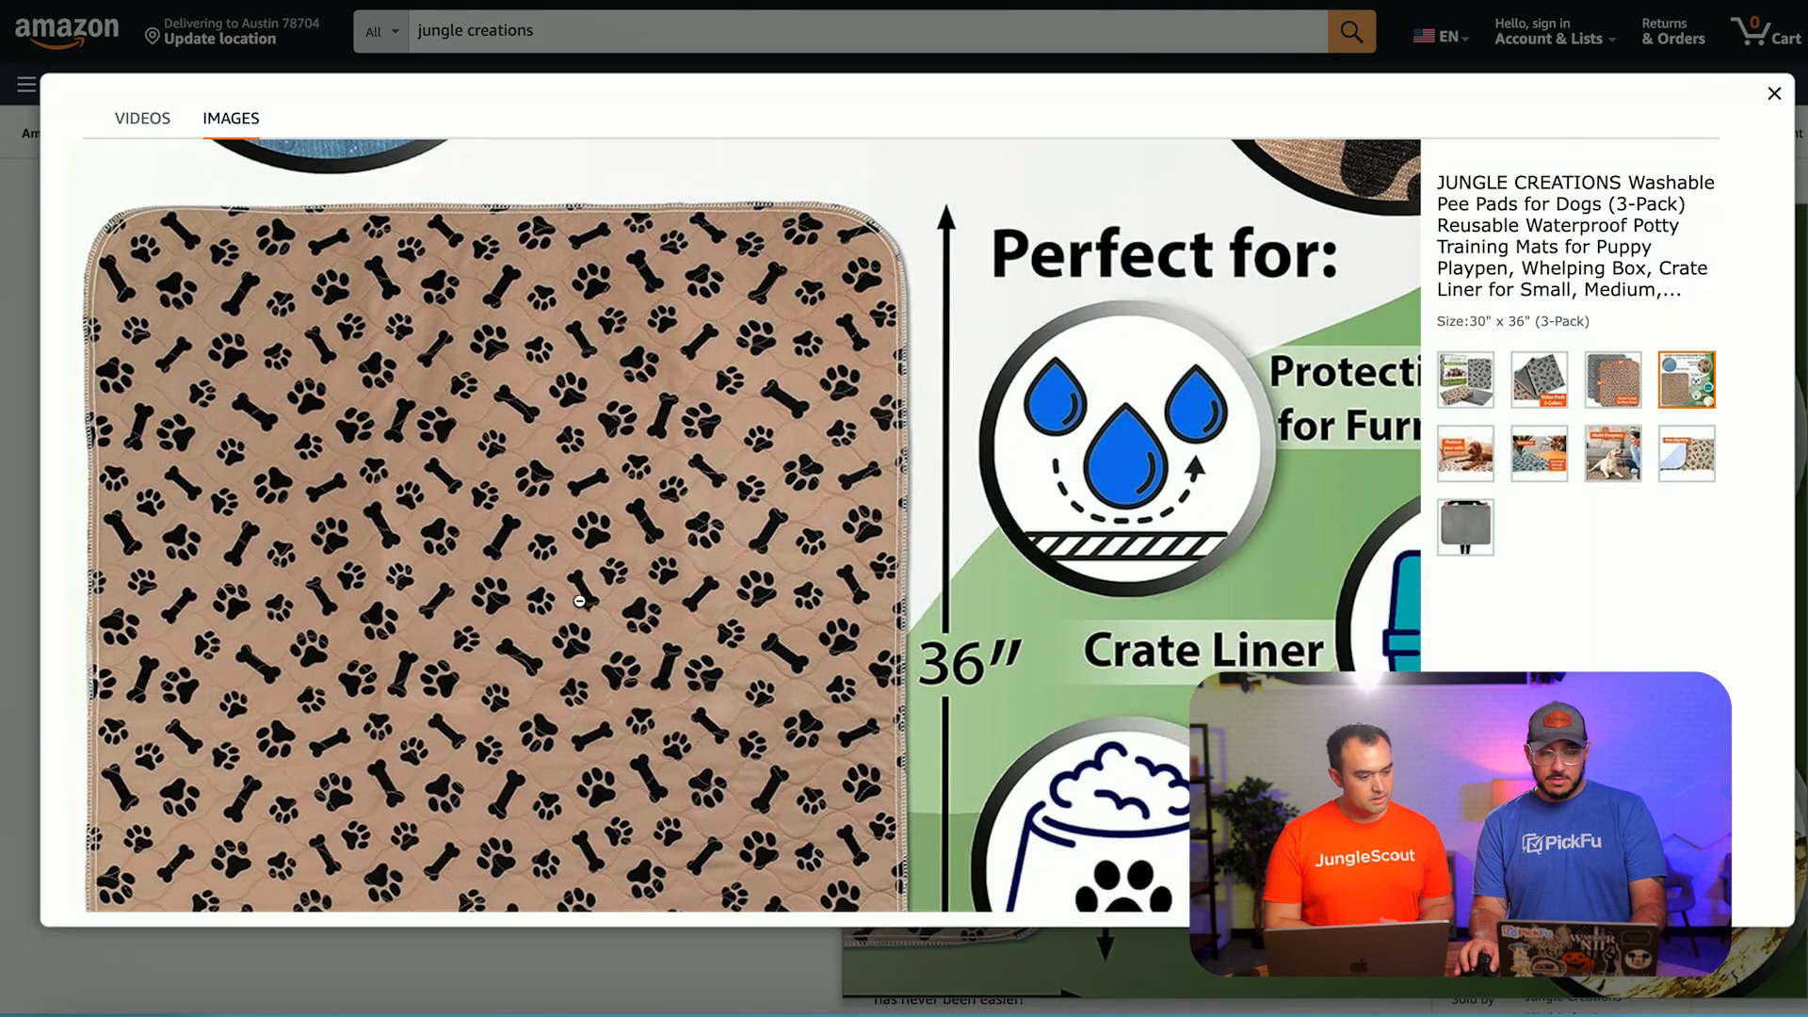
{"action": "left_click", "coordinate": [579, 601]}
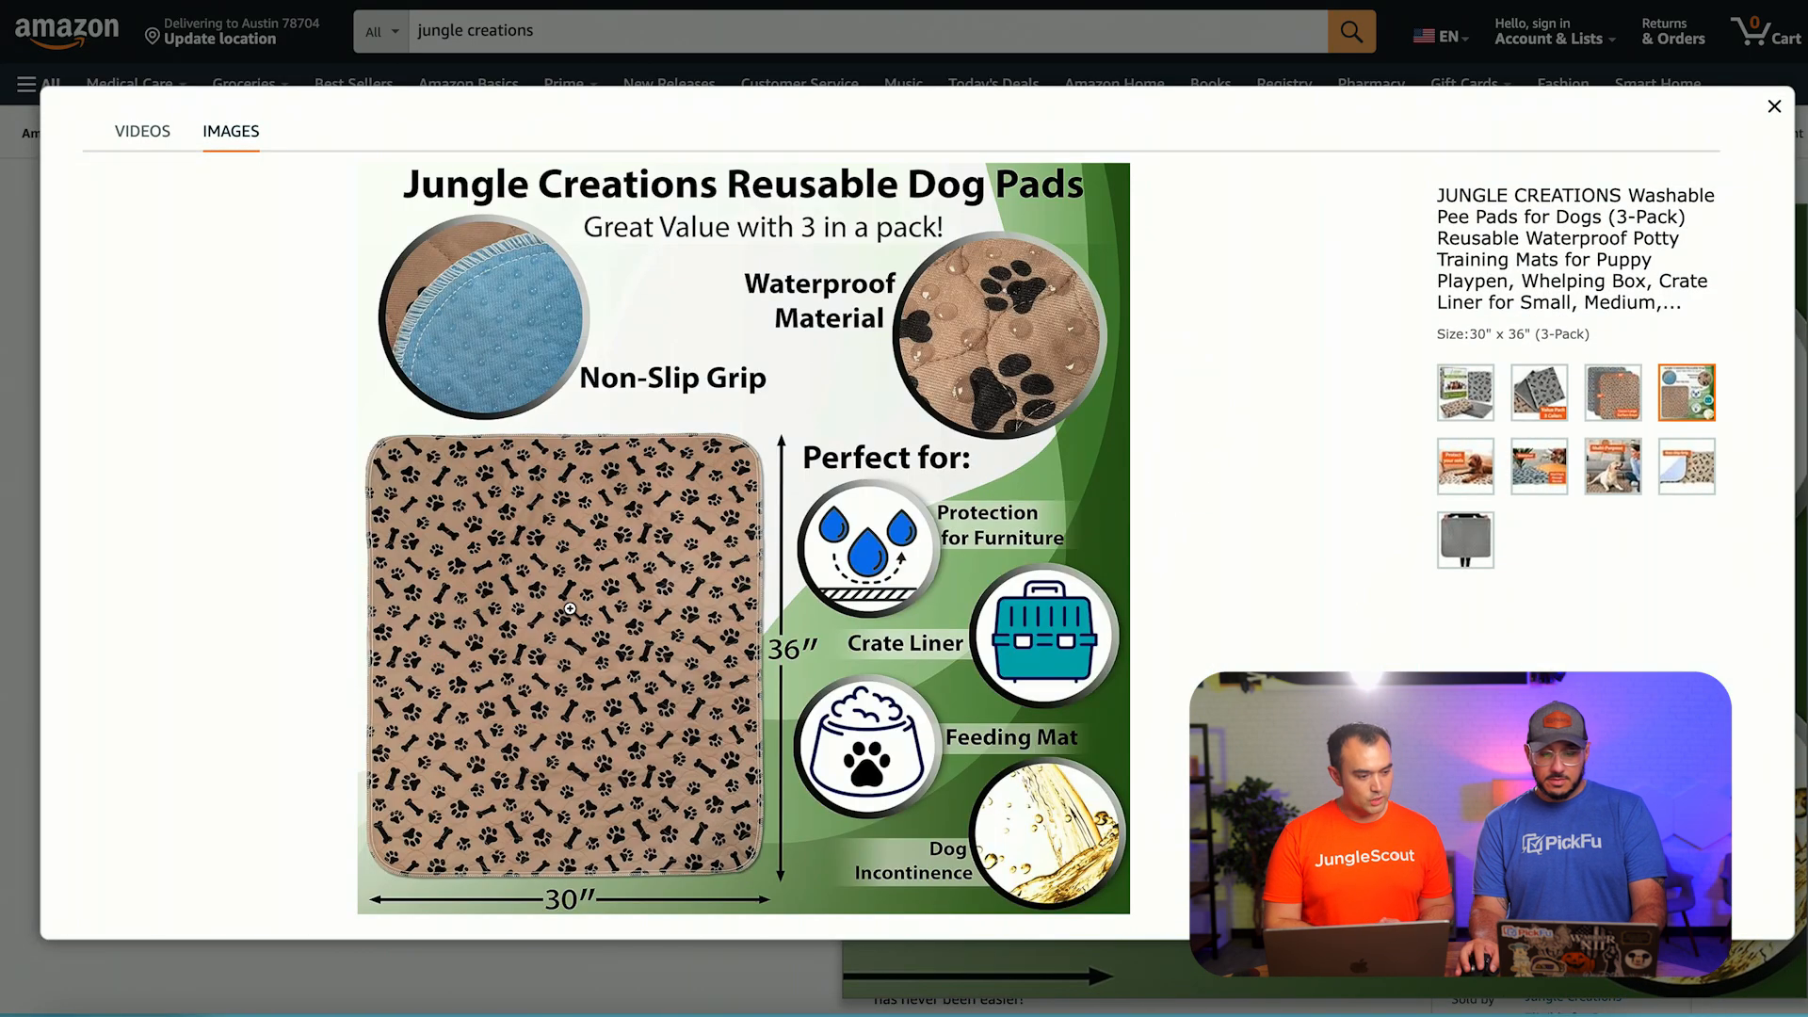
{"action": "key", "text": "super+shift+4"}
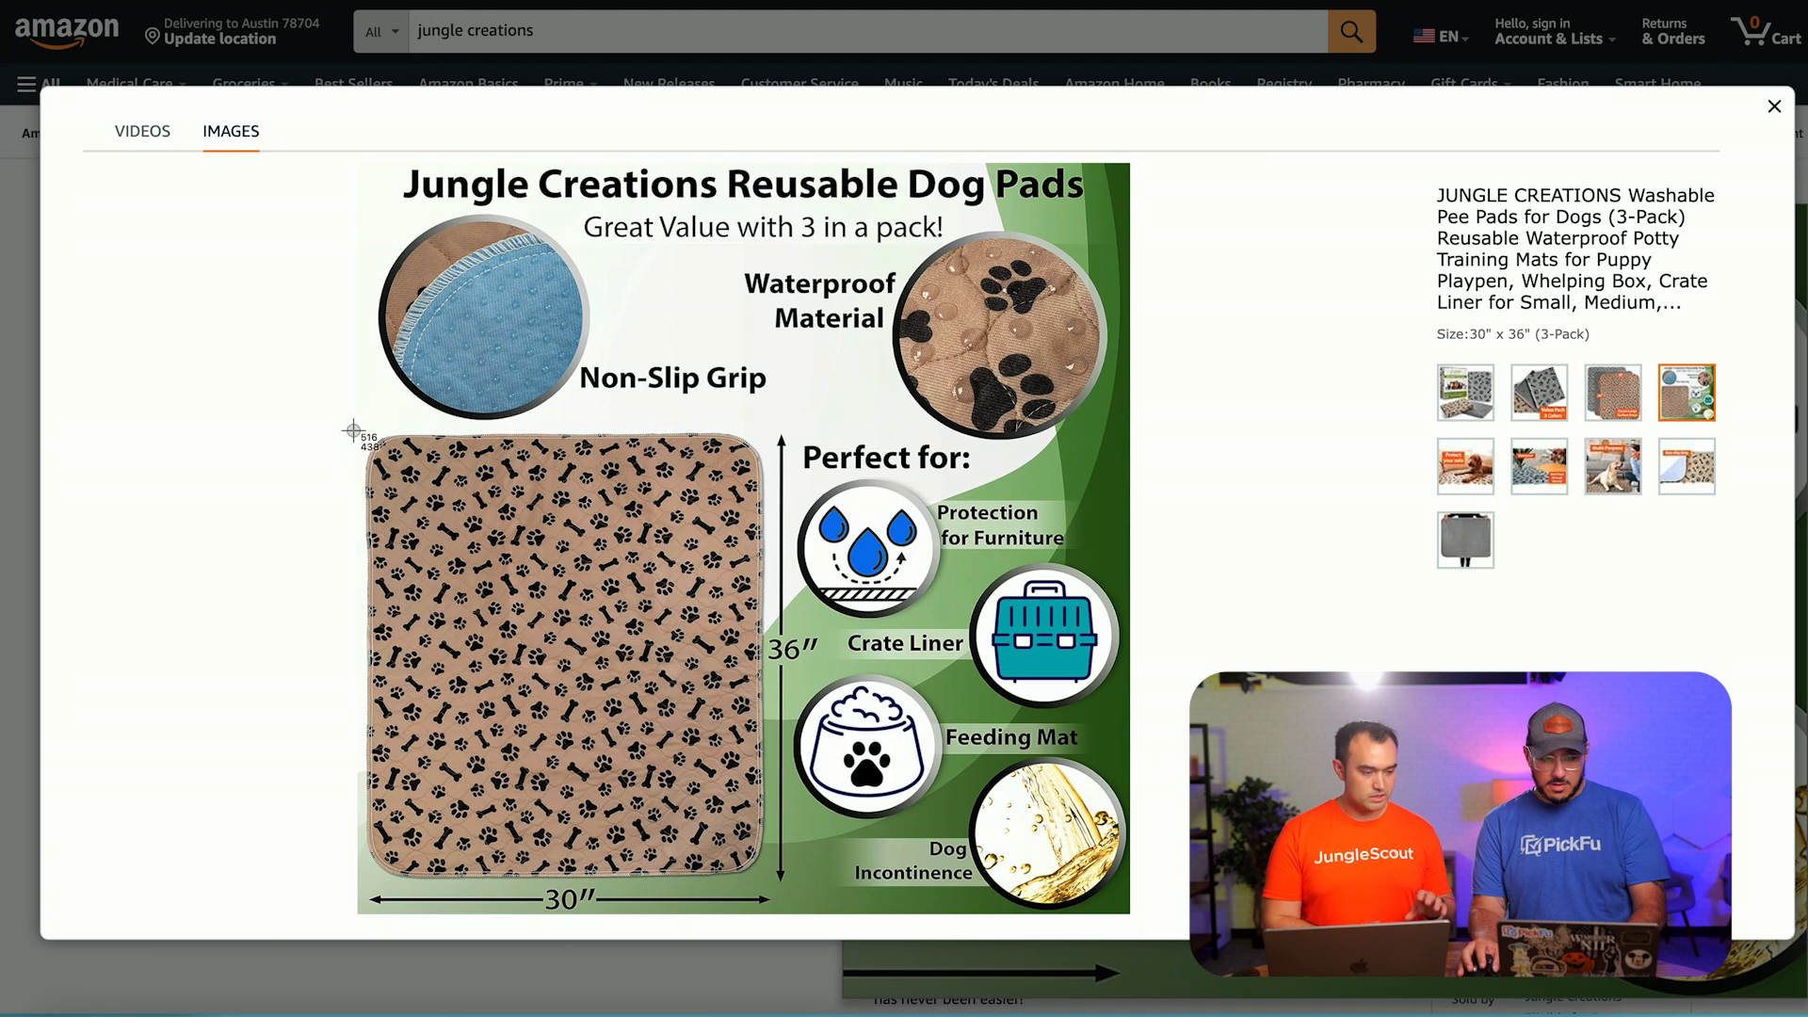
{"action": "left_click_drag", "start_coordinate": [361, 435], "coordinate": [457, 528]}
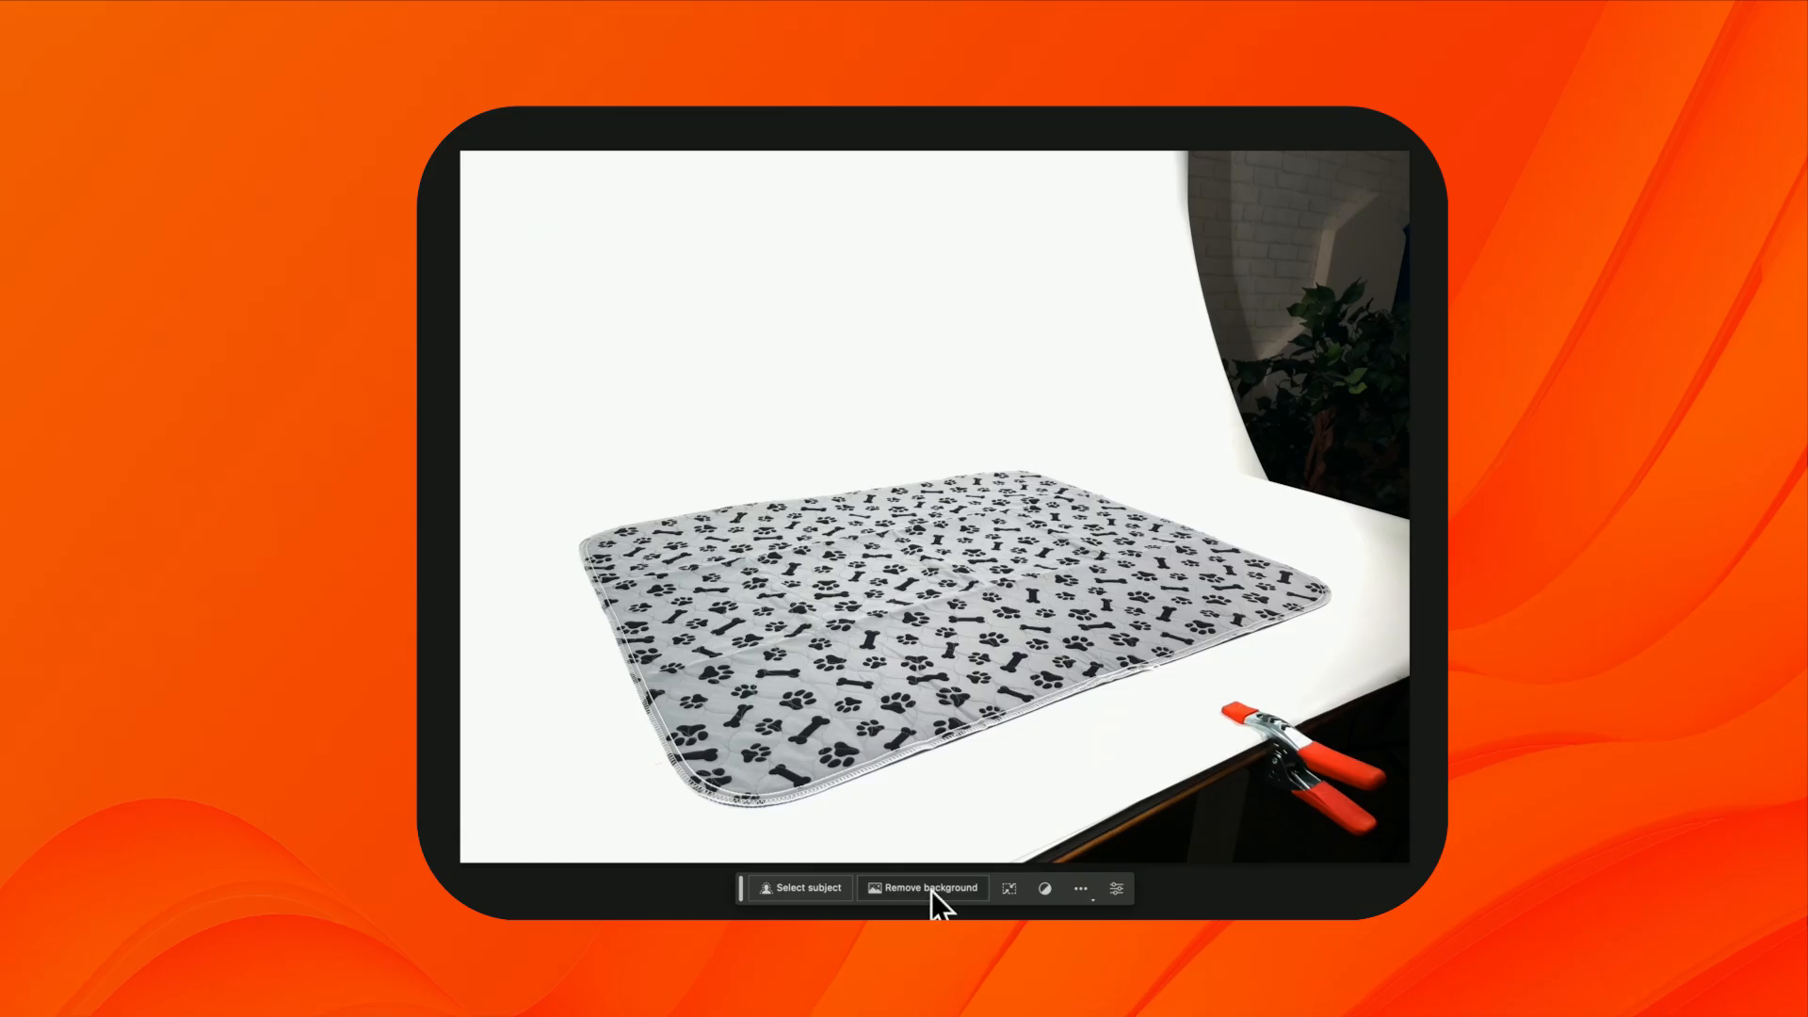
- In Photoshop, remove the gray mat photo's background and generate "fluffy brown goldendoodle lying on a" in a rectangular selection over the mat
{"action": "left_click", "coordinate": [931, 888]}
{"action": "left_click_drag", "start_coordinate": [654, 316], "coordinate": [1253, 739]}
{"action": "left_click", "coordinate": [800, 765]}
{"action": "type", "text": "fluffy brown goldendoodle"}
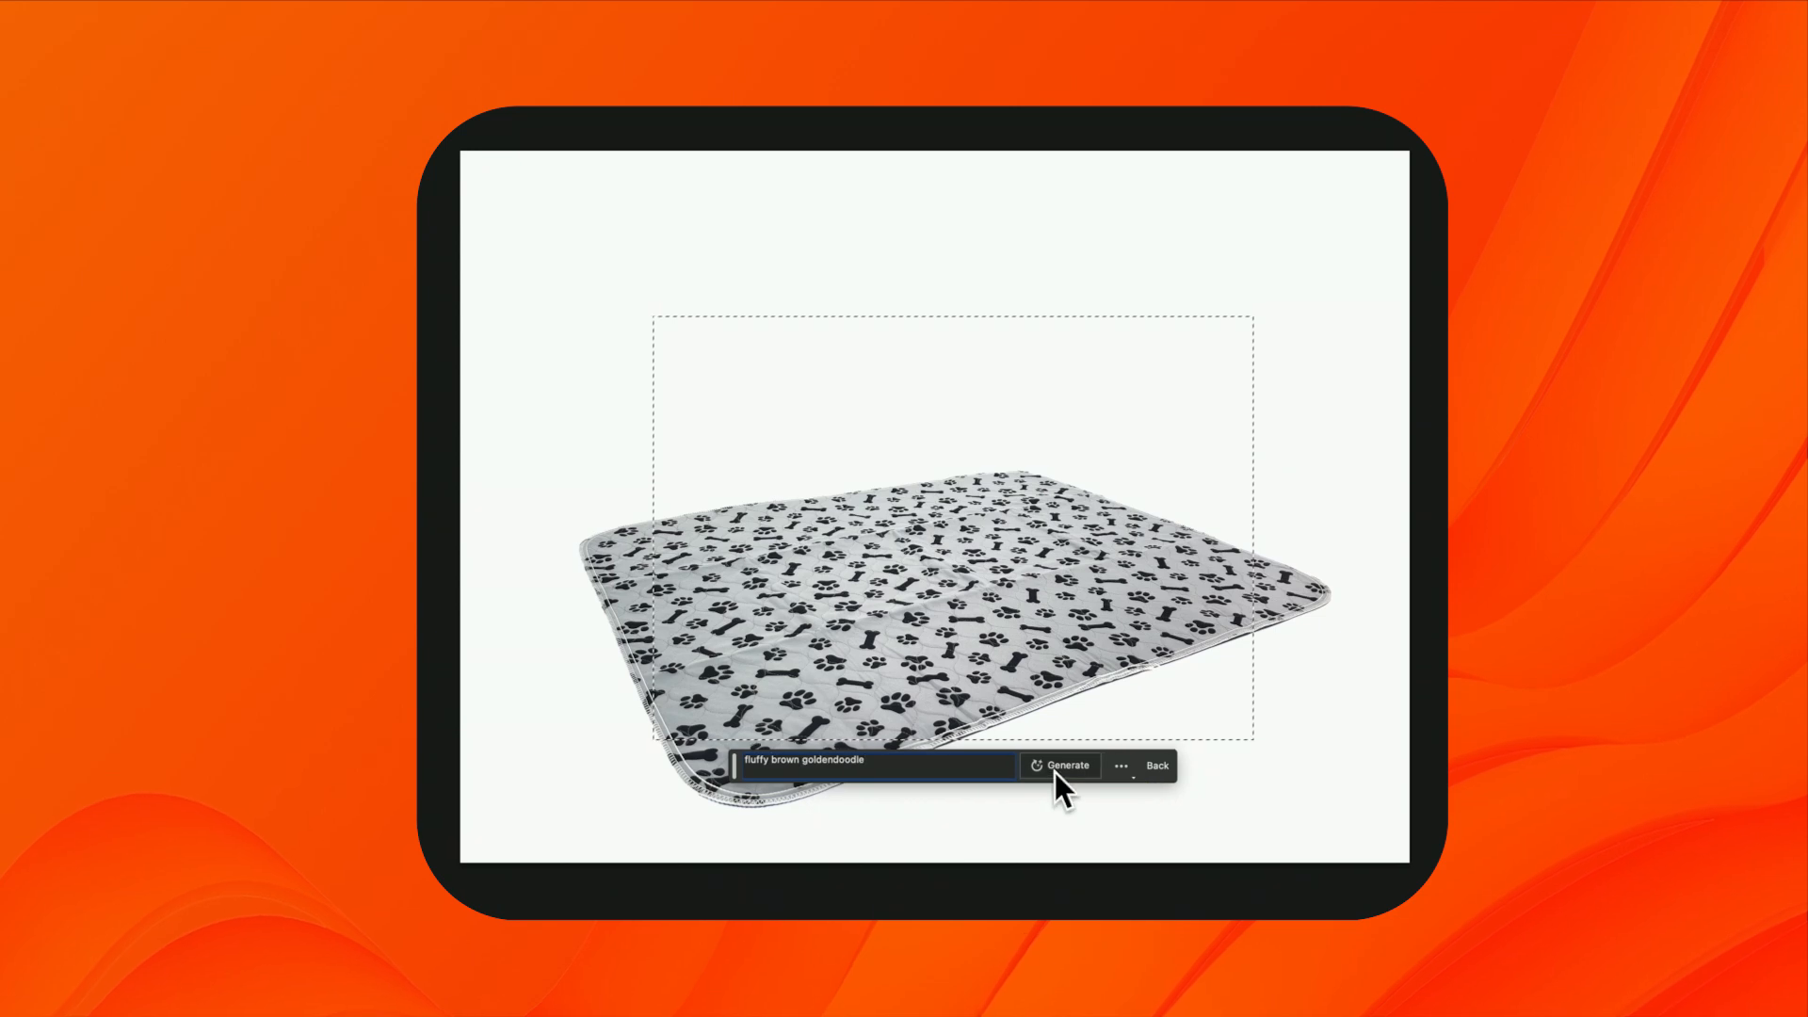
{"action": "type", "text": " lying on a"}
{"action": "key", "text": "Return"}
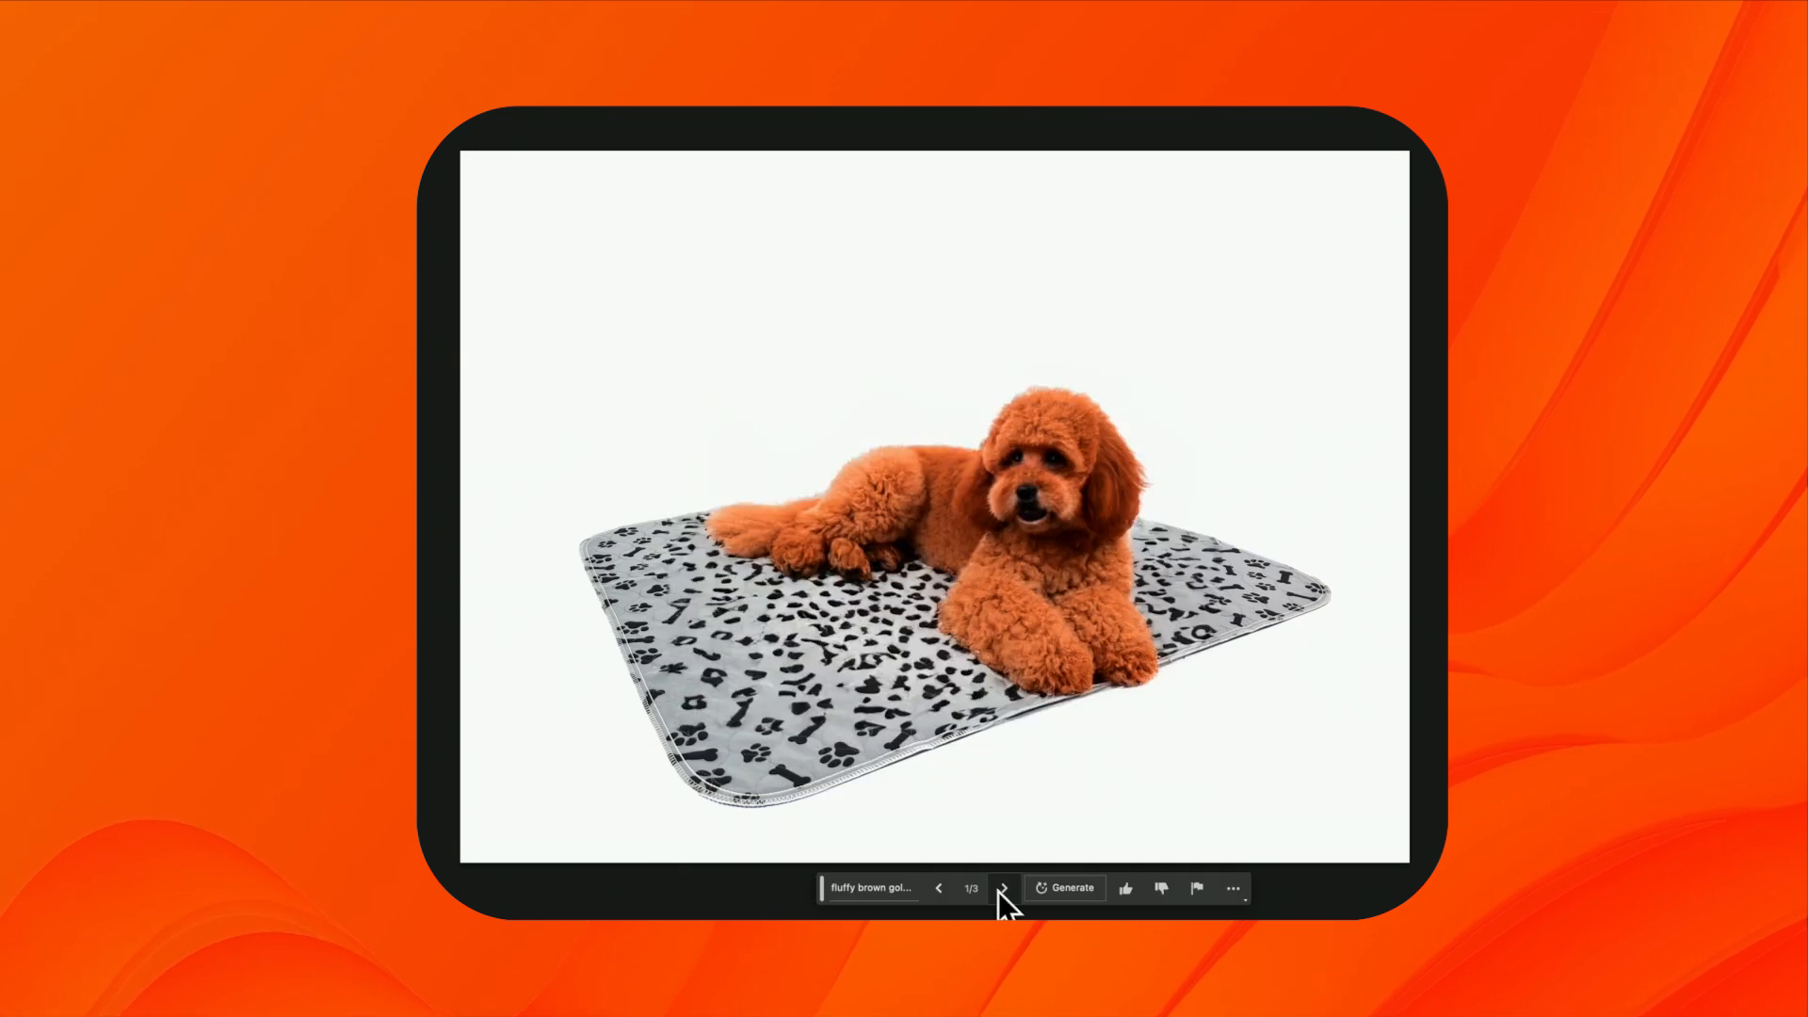
- Browse the generated goldendoodle variations and generate further sets from the same prompt
{"action": "left_click", "coordinate": [1001, 889]}
{"action": "left_click", "coordinate": [999, 889]}
{"action": "left_click", "coordinate": [1066, 888]}
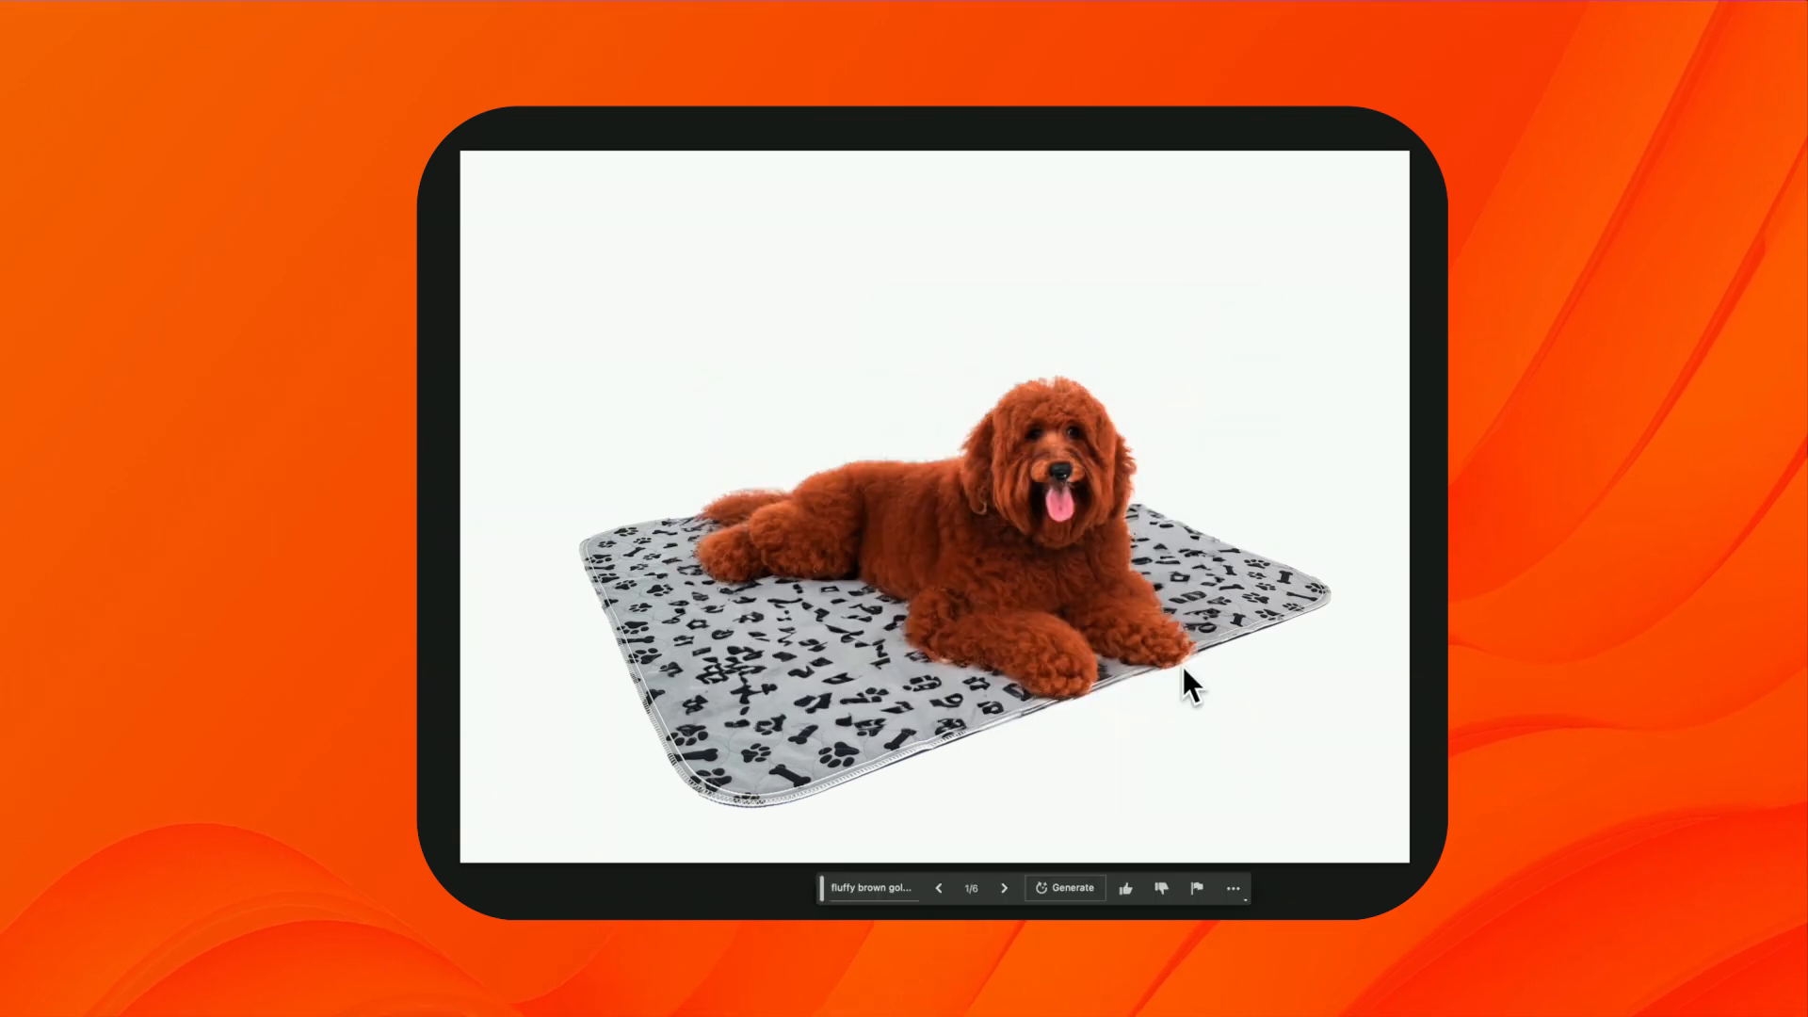
{"action": "key", "text": "super+Tab"}
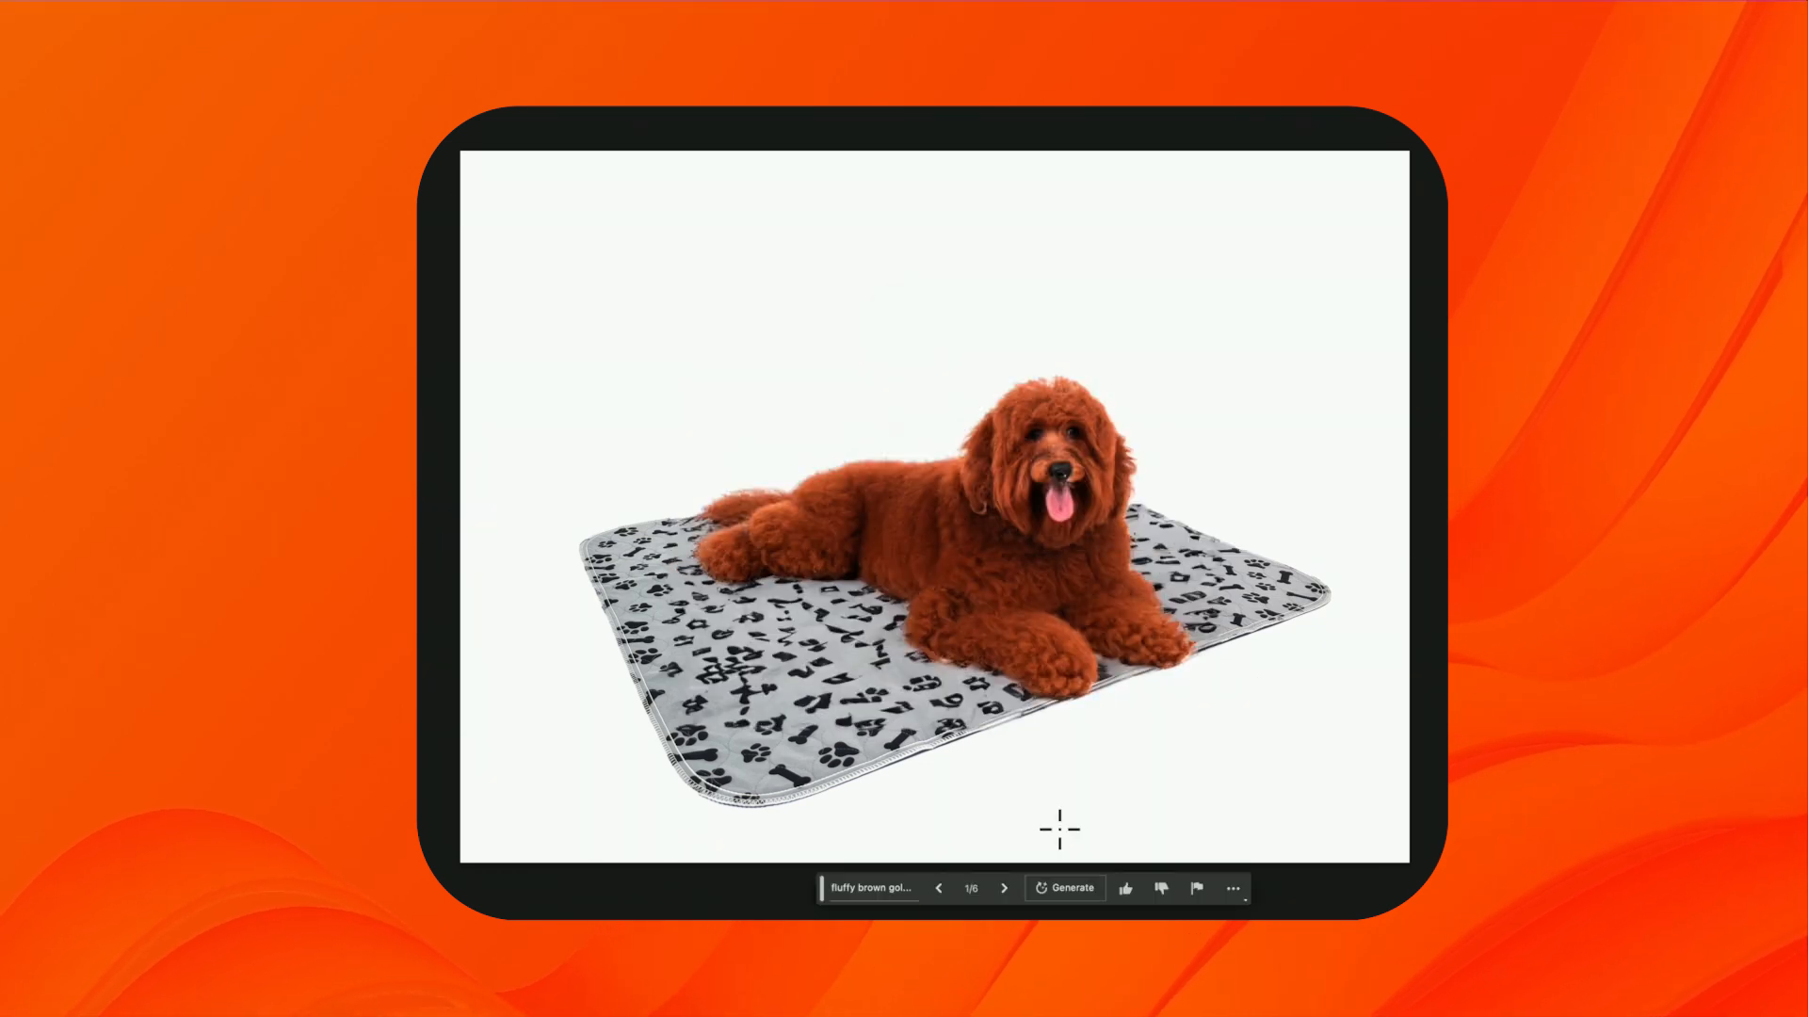
{"action": "left_click", "coordinate": [1006, 891]}
{"action": "left_click", "coordinate": [1006, 891]}
{"action": "left_click", "coordinate": [940, 892]}
{"action": "left_click", "coordinate": [941, 892]}
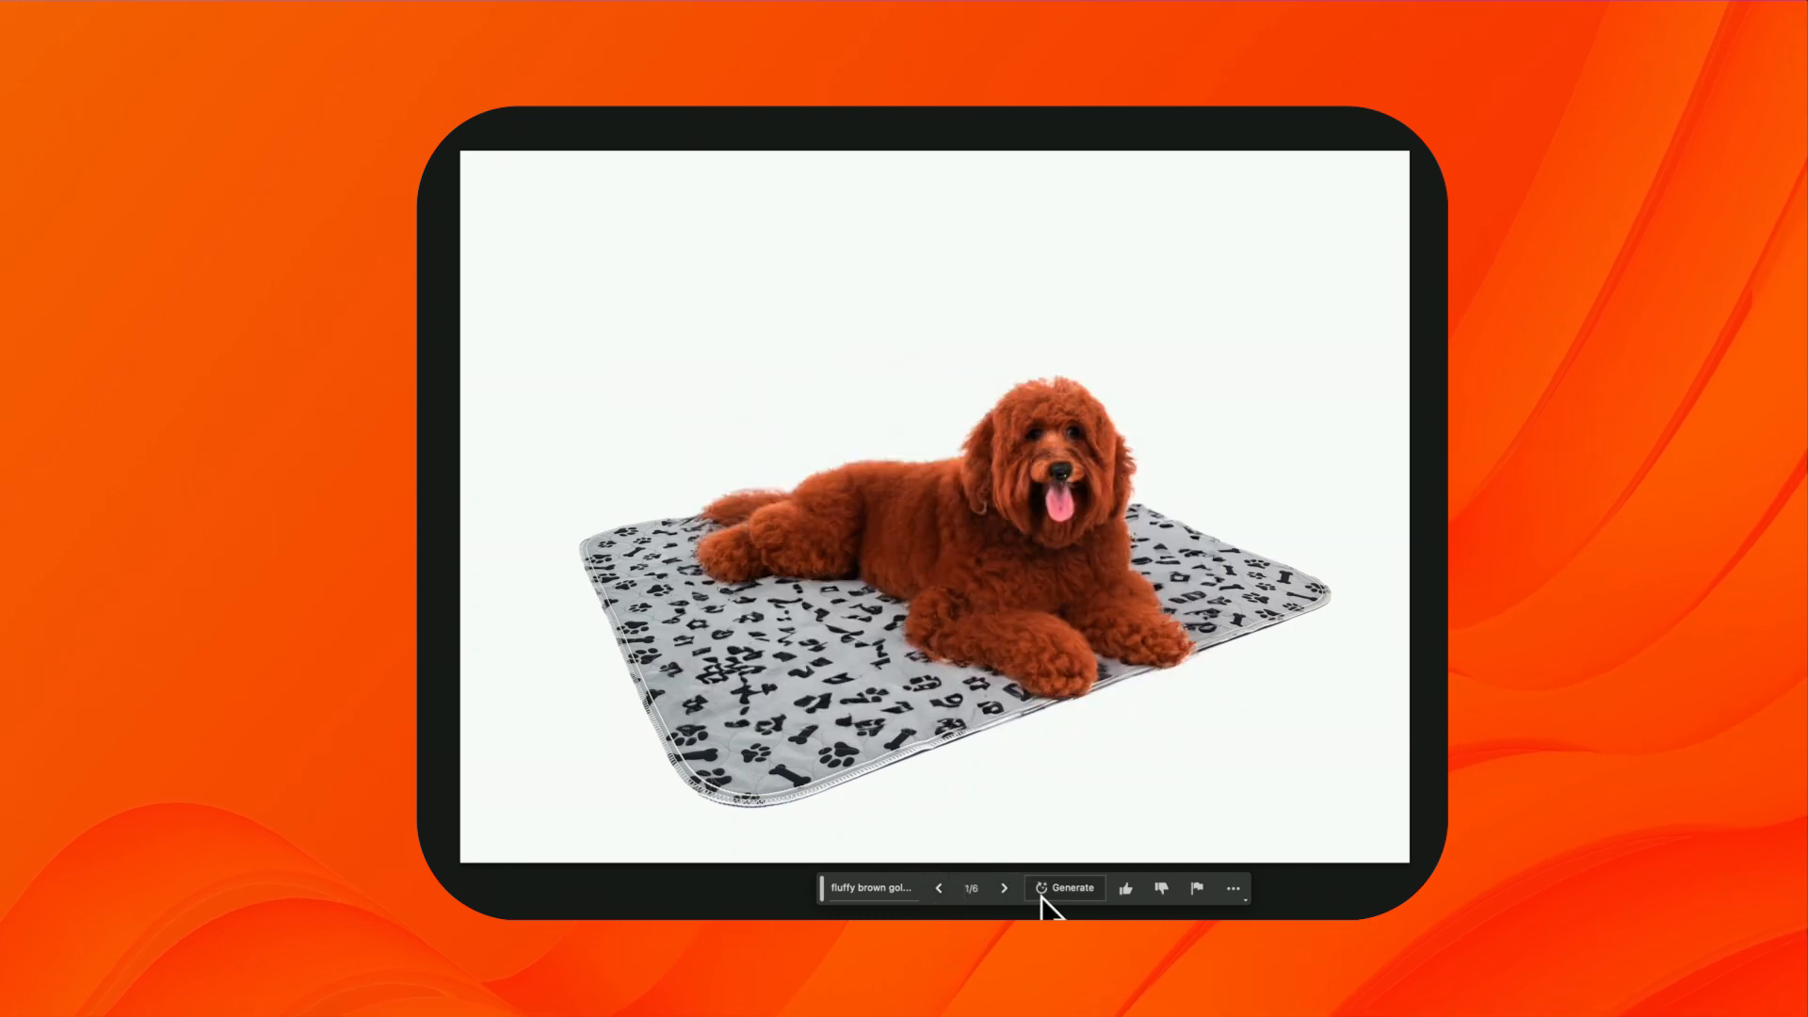
{"action": "left_click", "coordinate": [1044, 892]}
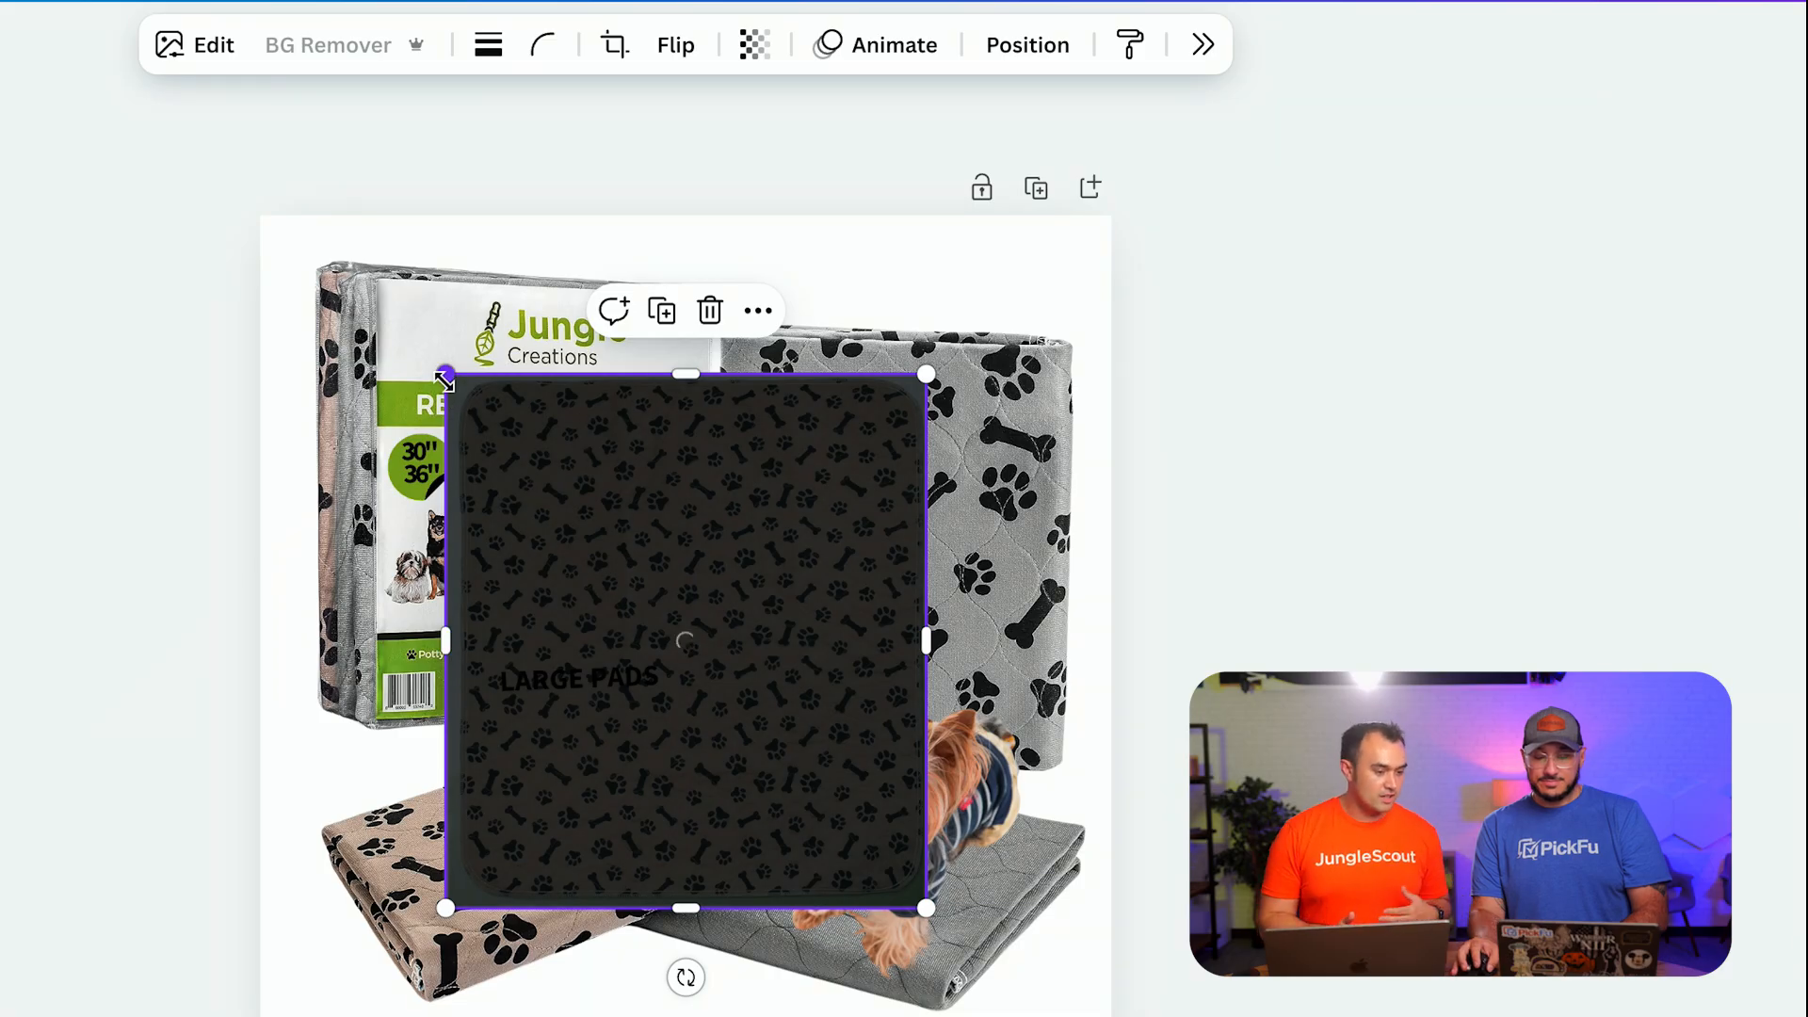
- Back in Canva, enlarge the flat beige pad image, send it to the back, and align it with the page's left edge behind the package
{"action": "left_click_drag", "start_coordinate": [445, 378], "coordinate": [302, 219]}
{"action": "mouse_move", "coordinate": [470, 341]}
{"action": "left_mouse_down"}
{"action": "mouse_move", "coordinate": [478, 374]}
{"action": "mouse_move", "coordinate": [452, 355]}
{"action": "left_mouse_up"}
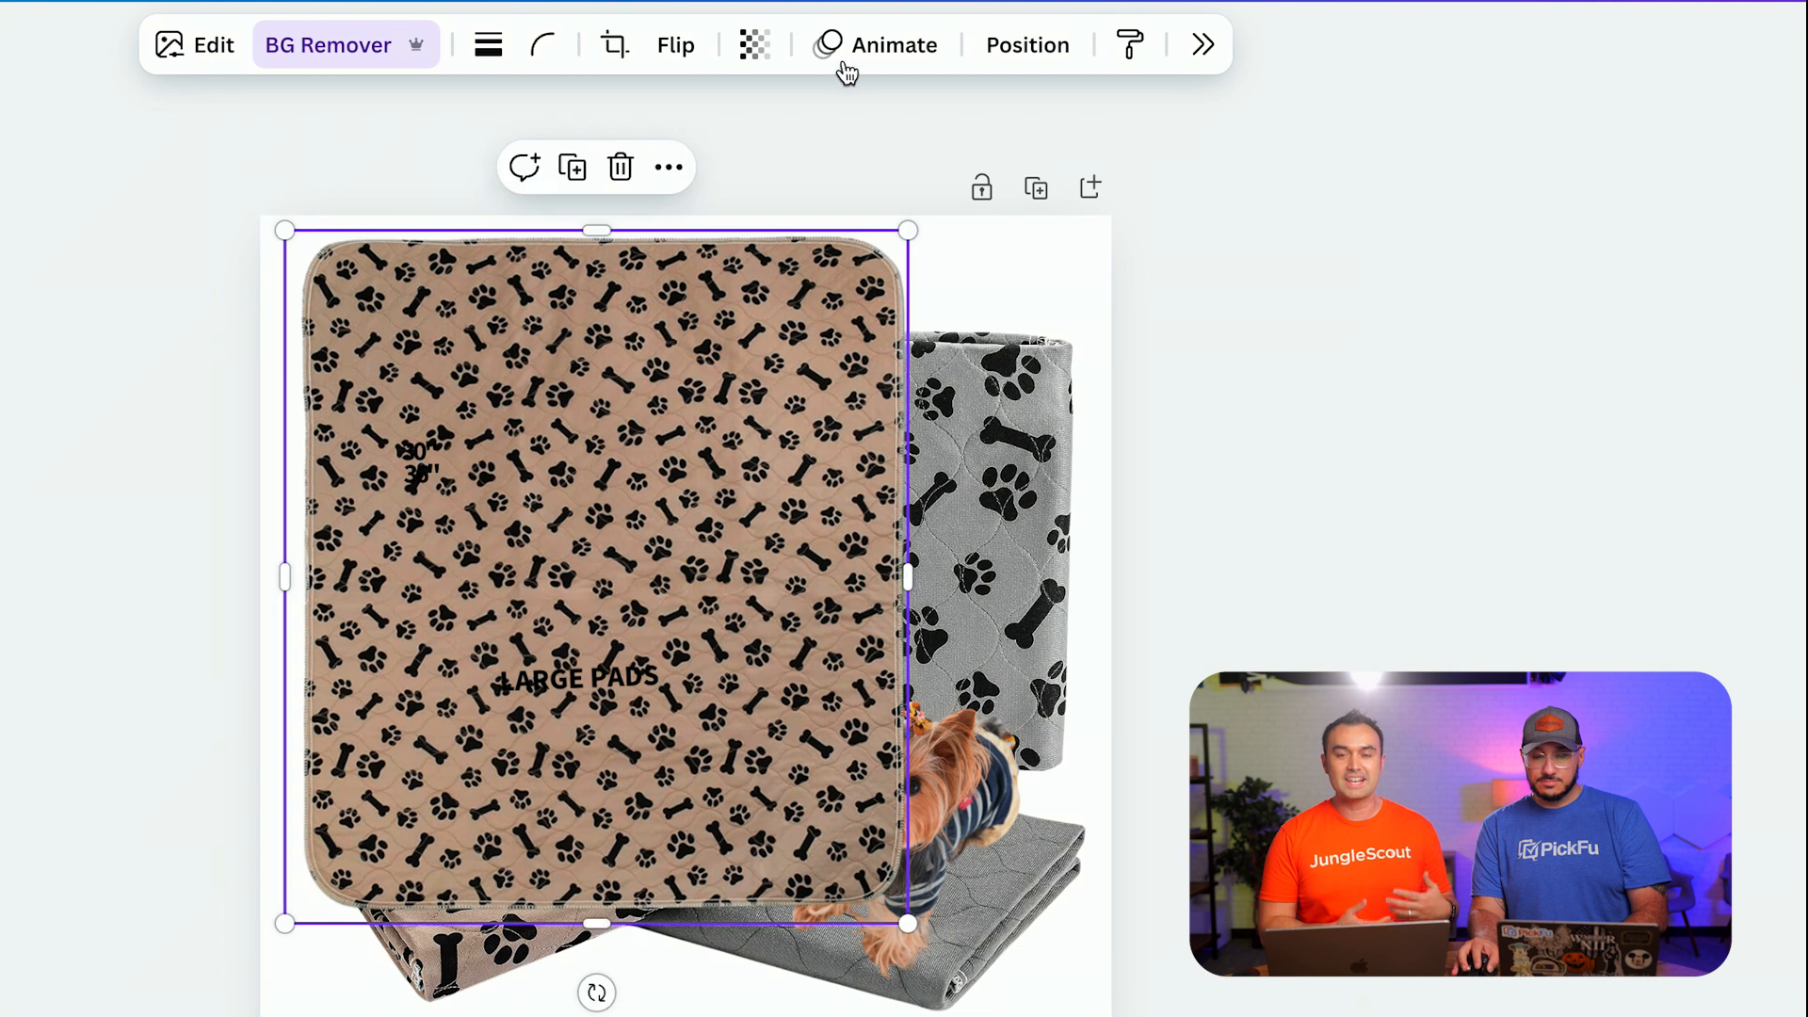
{"action": "left_click", "coordinate": [991, 49]}
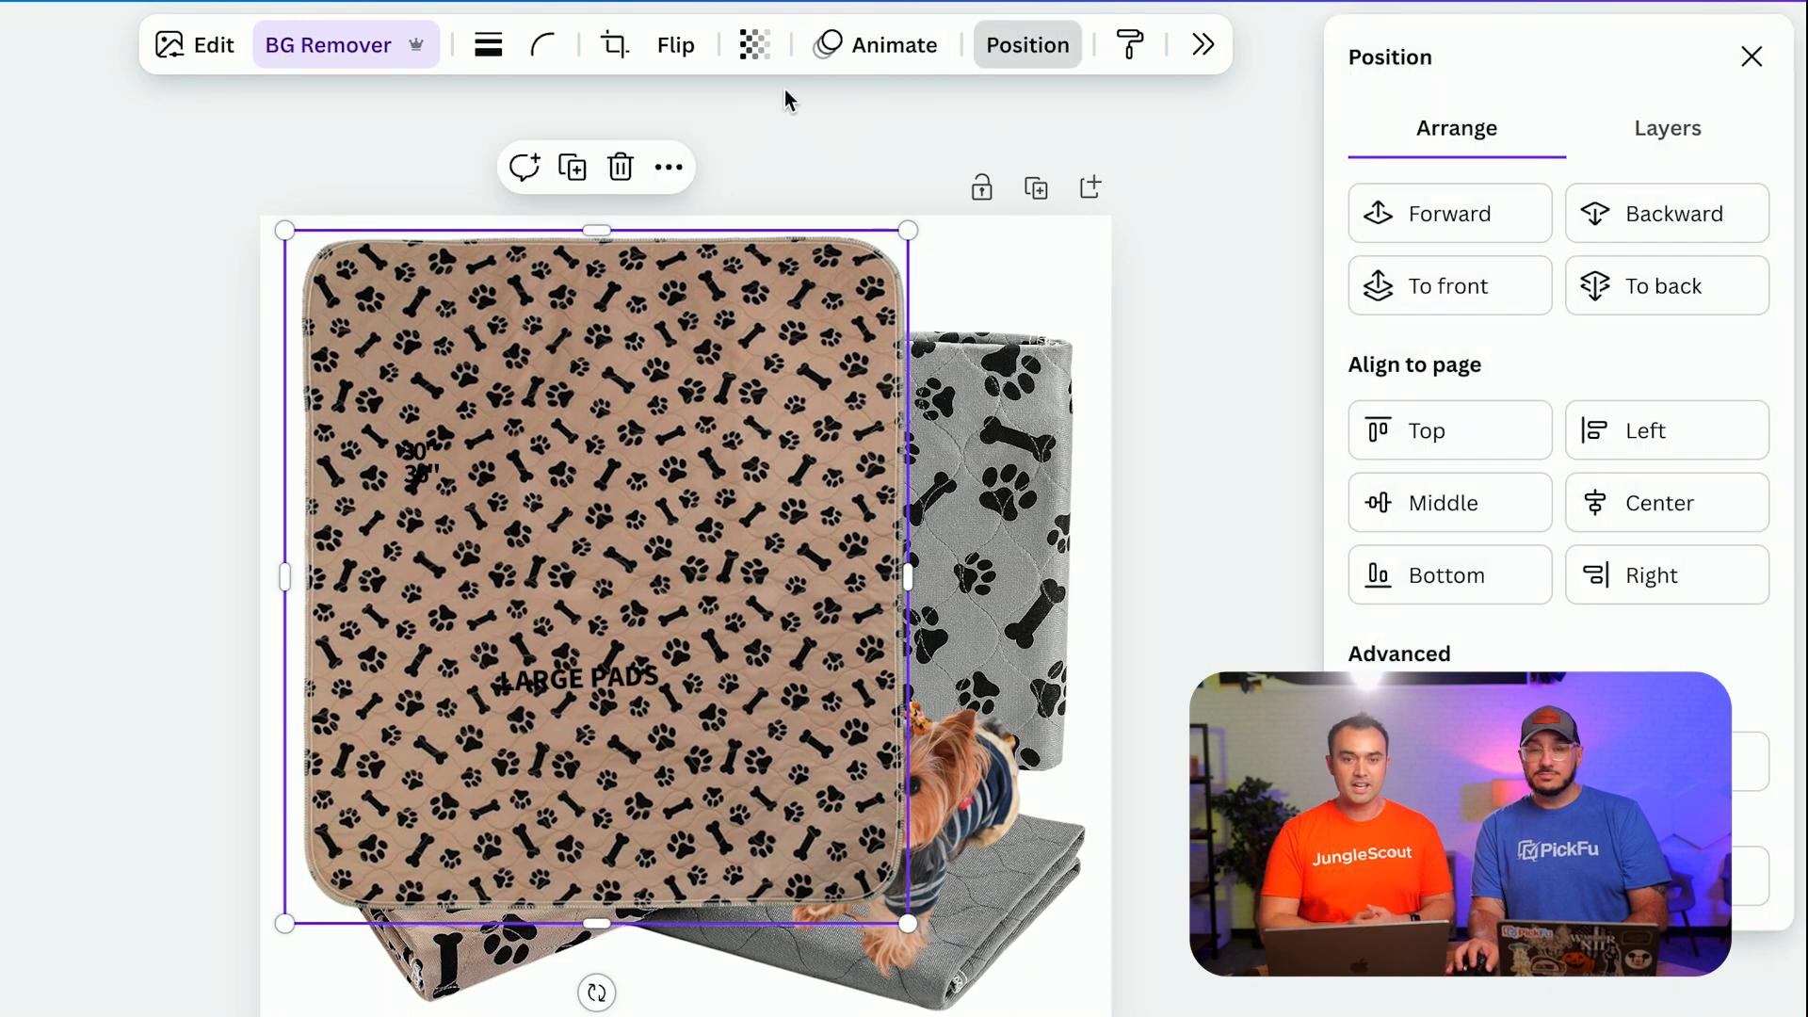
{"action": "left_click", "coordinate": [1709, 287]}
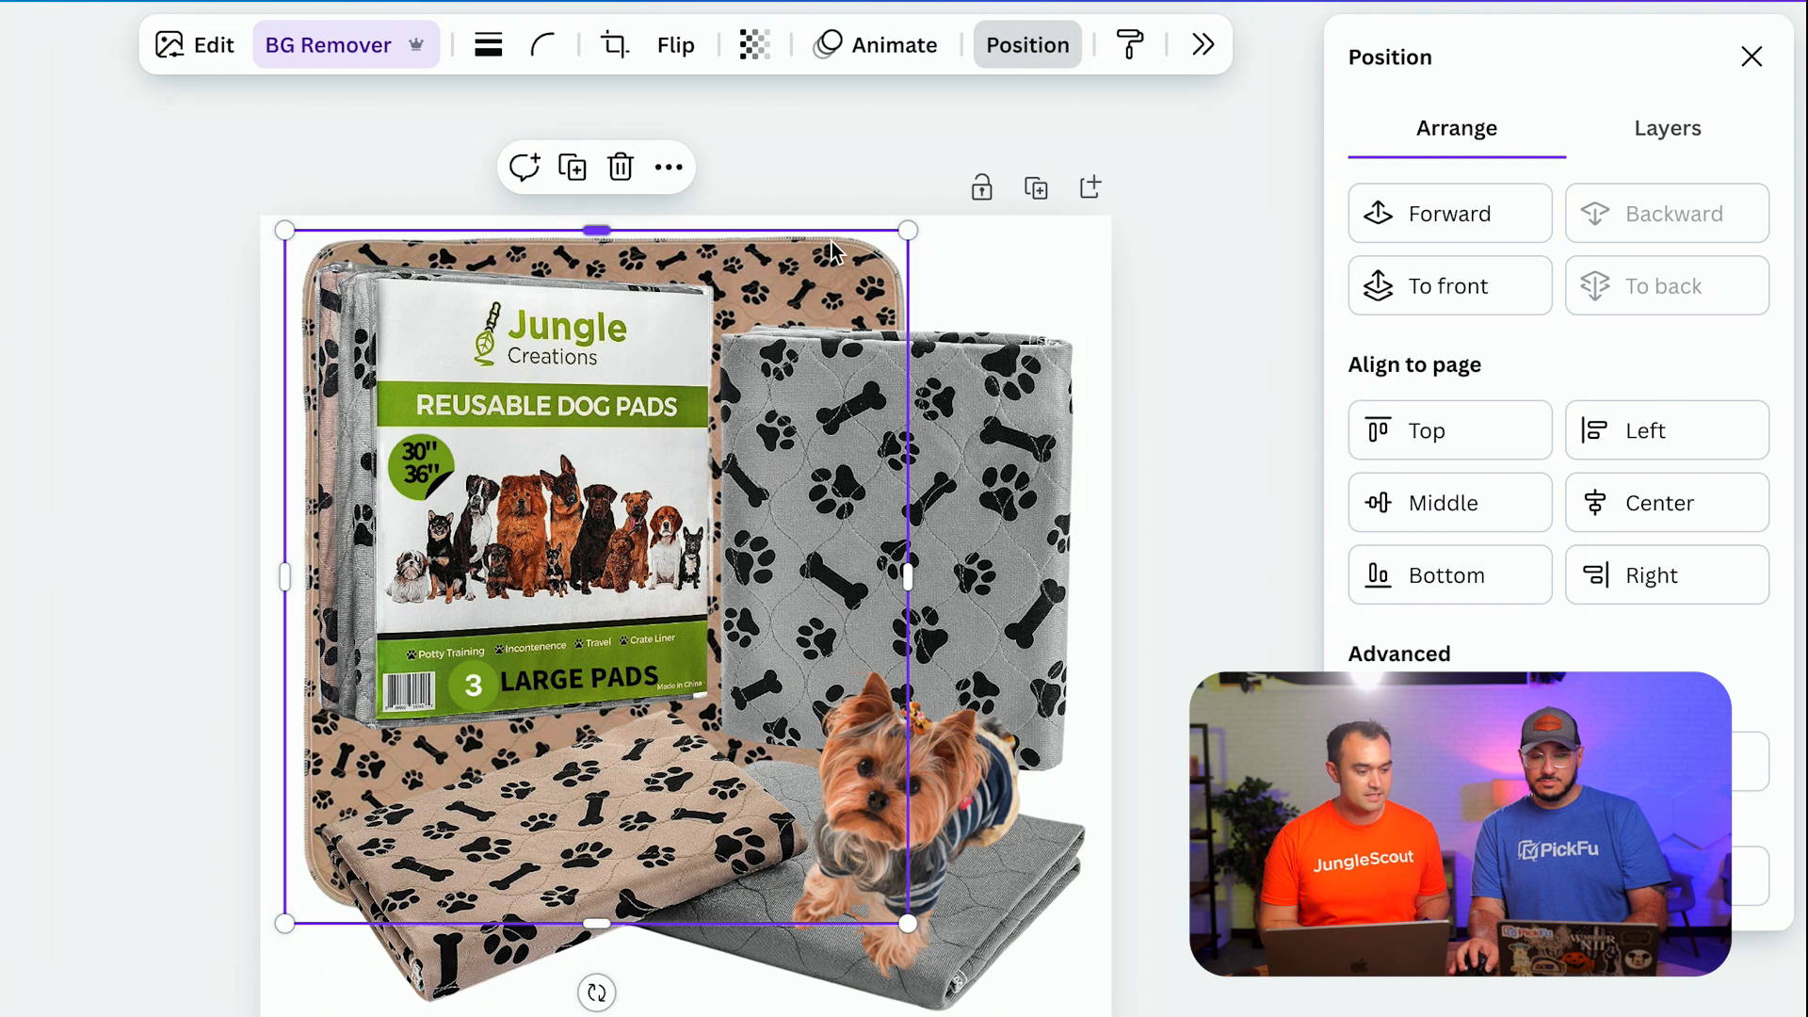
{"action": "left_click_drag", "start_coordinate": [838, 250], "coordinate": [827, 241]}
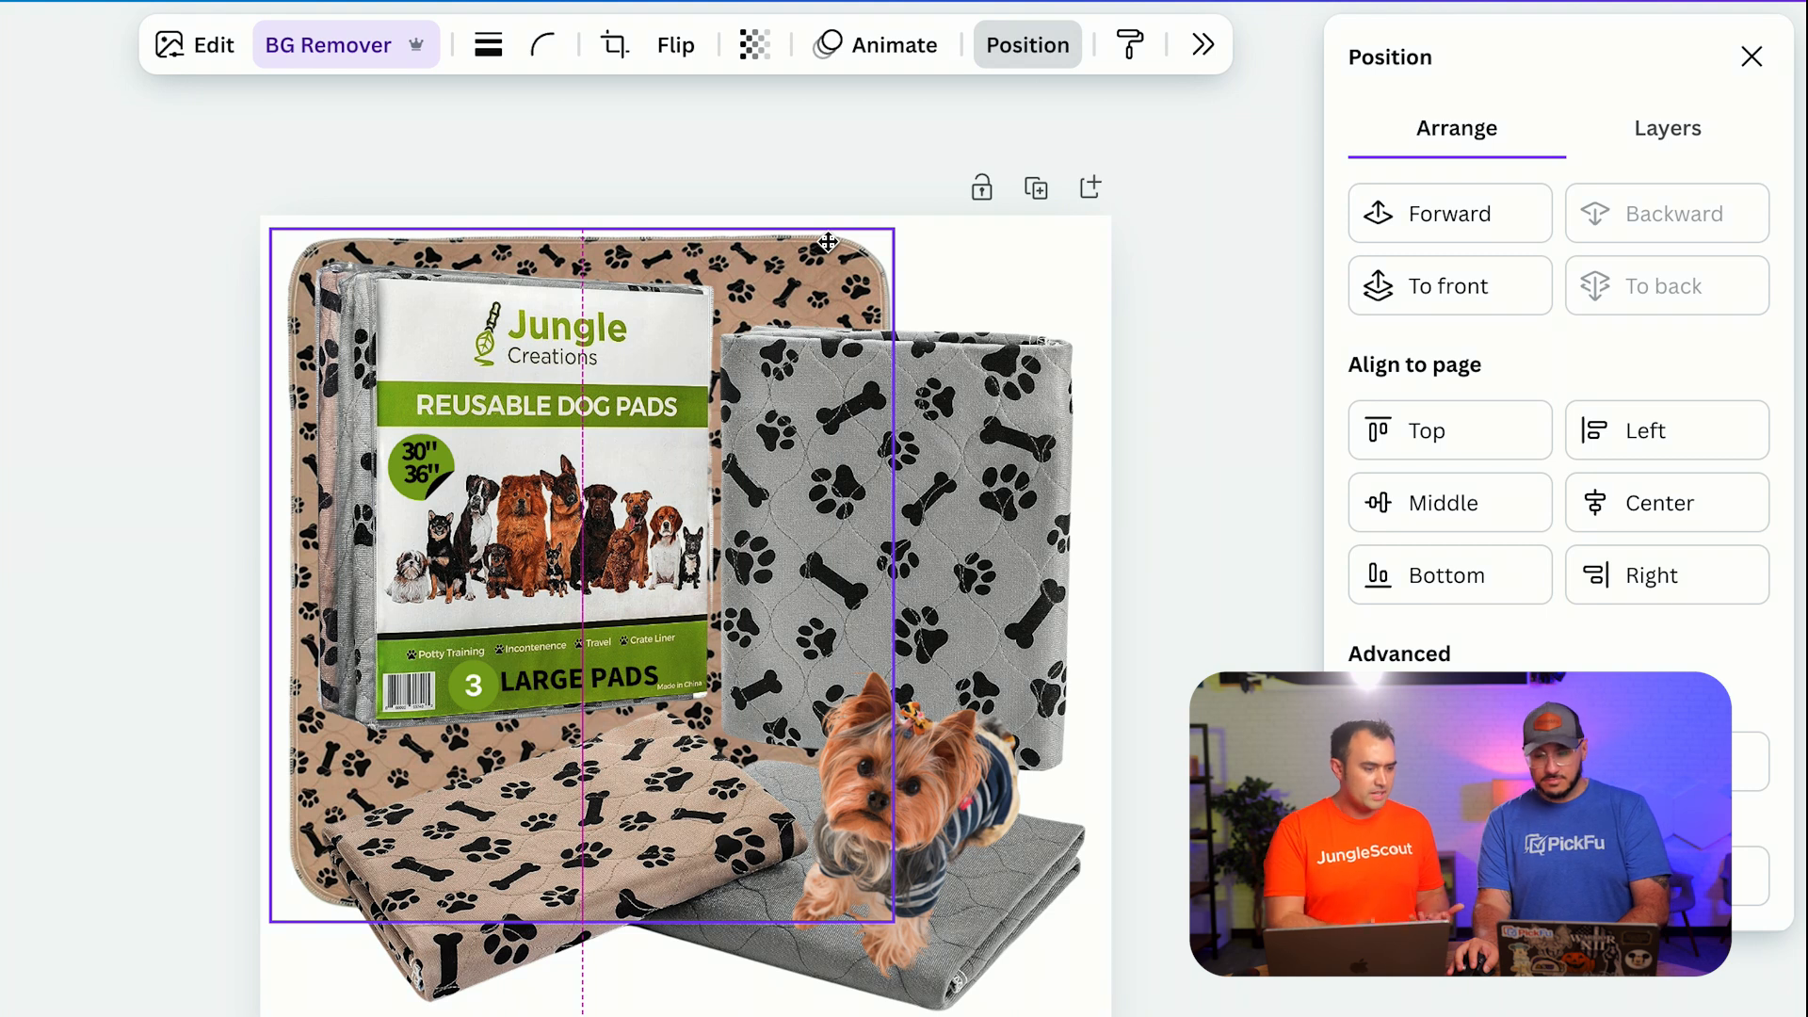
{"action": "mouse_move", "coordinate": [826, 242]}
{"action": "left_mouse_down"}
{"action": "mouse_move", "coordinate": [790, 259]}
{"action": "mouse_move", "coordinate": [804, 251]}
{"action": "left_mouse_up"}
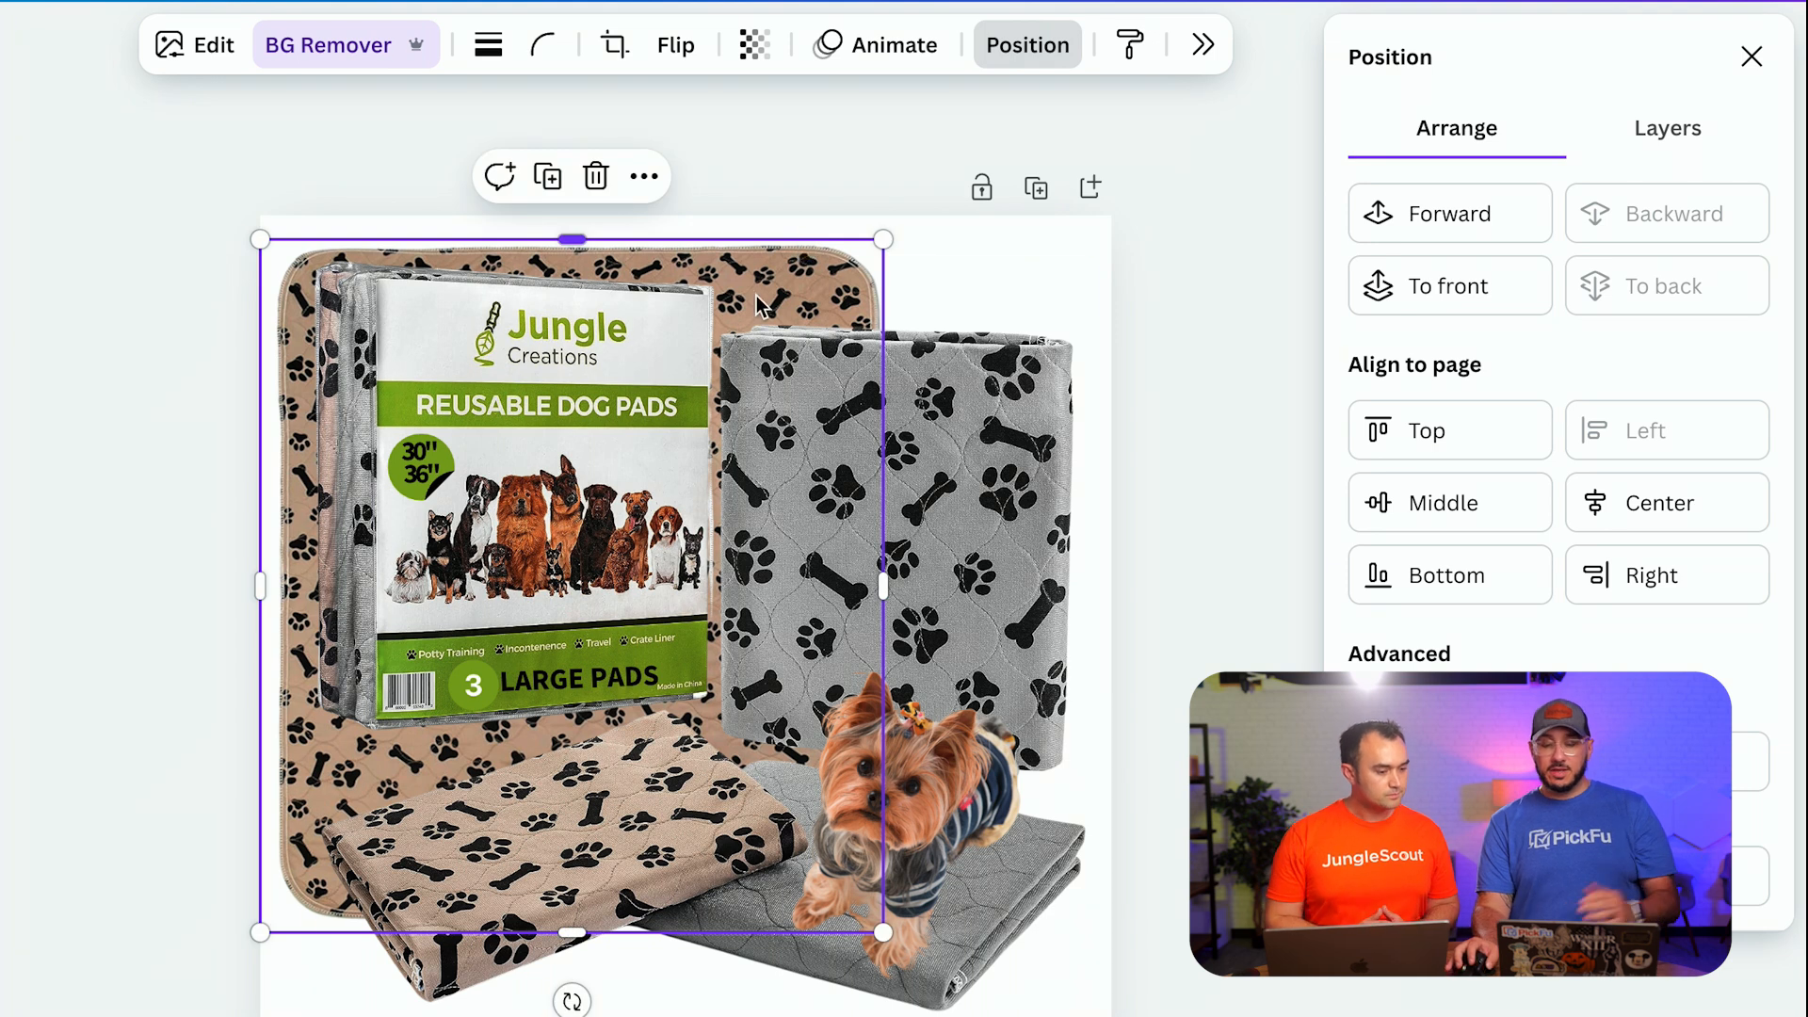
- Delete the Yorkie photo from the design
{"action": "left_click", "coordinate": [927, 796]}
{"action": "left_click_drag", "start_coordinate": [926, 796], "coordinate": [942, 787]}
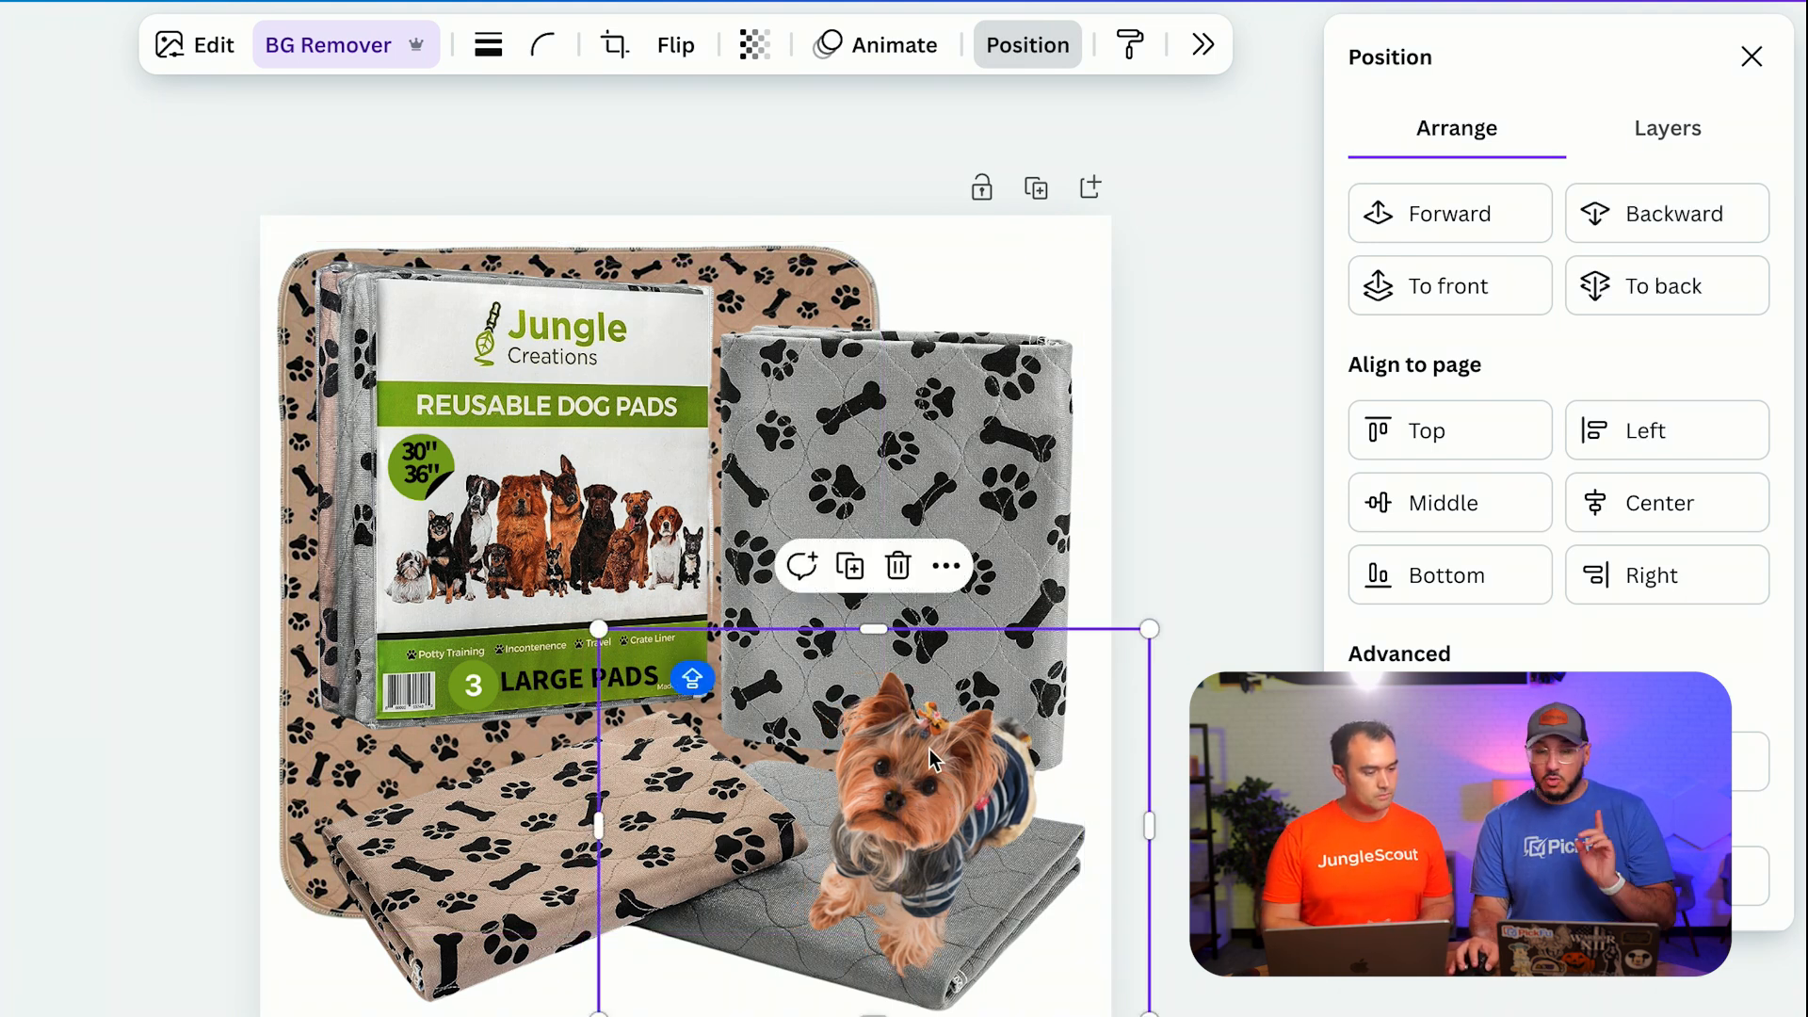
{"action": "left_click", "coordinate": [897, 565]}
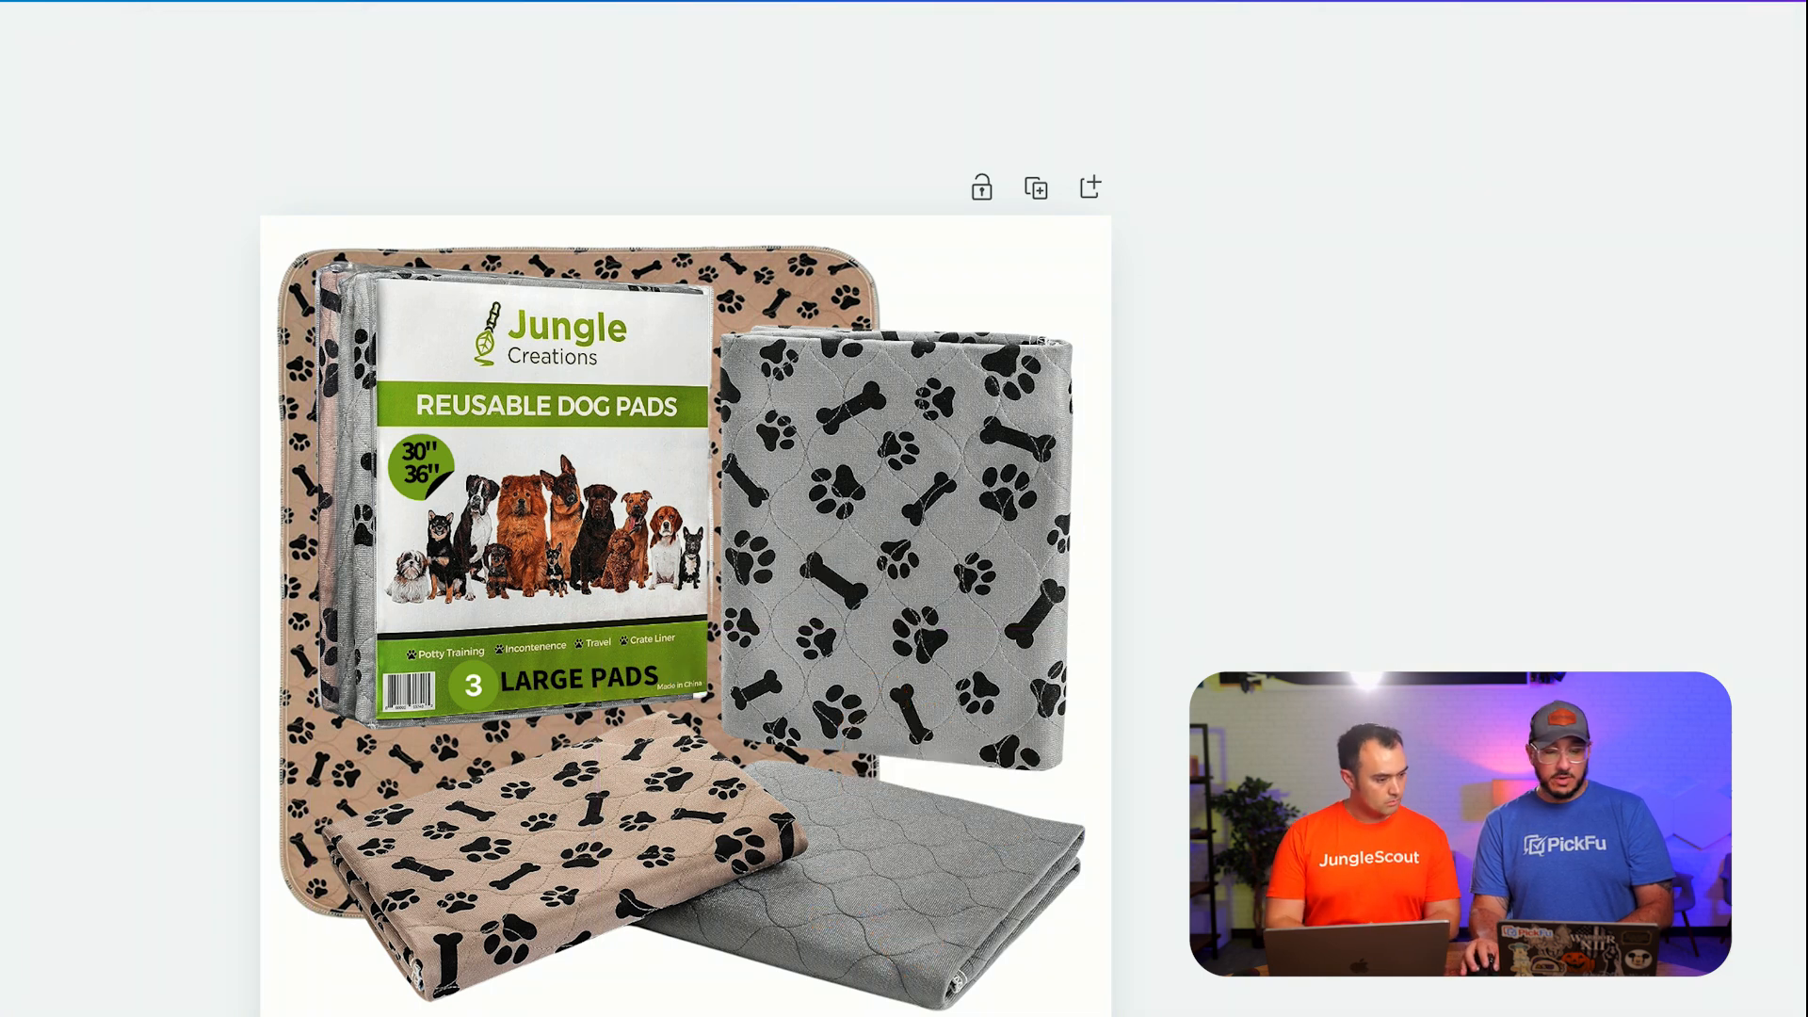
- Open Magic Edit for the main dog pads product photo
{"action": "left_click", "coordinate": [703, 787]}
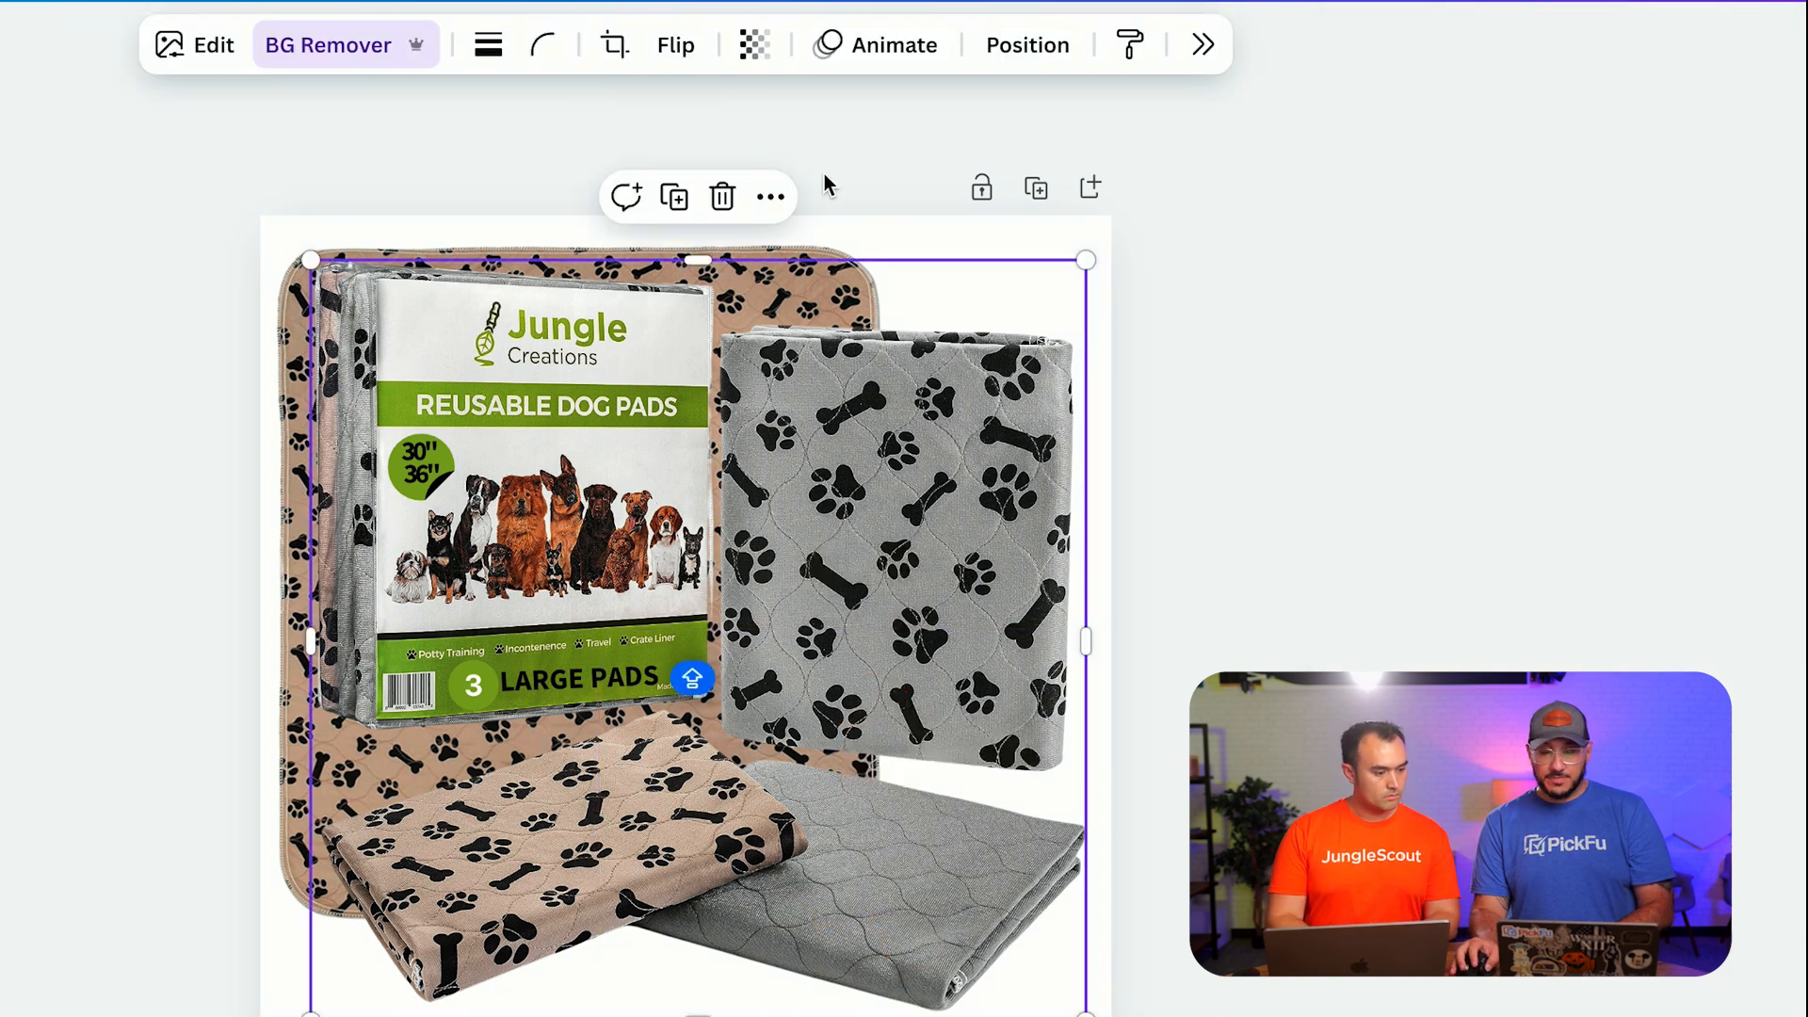
{"action": "left_click", "coordinate": [188, 73]}
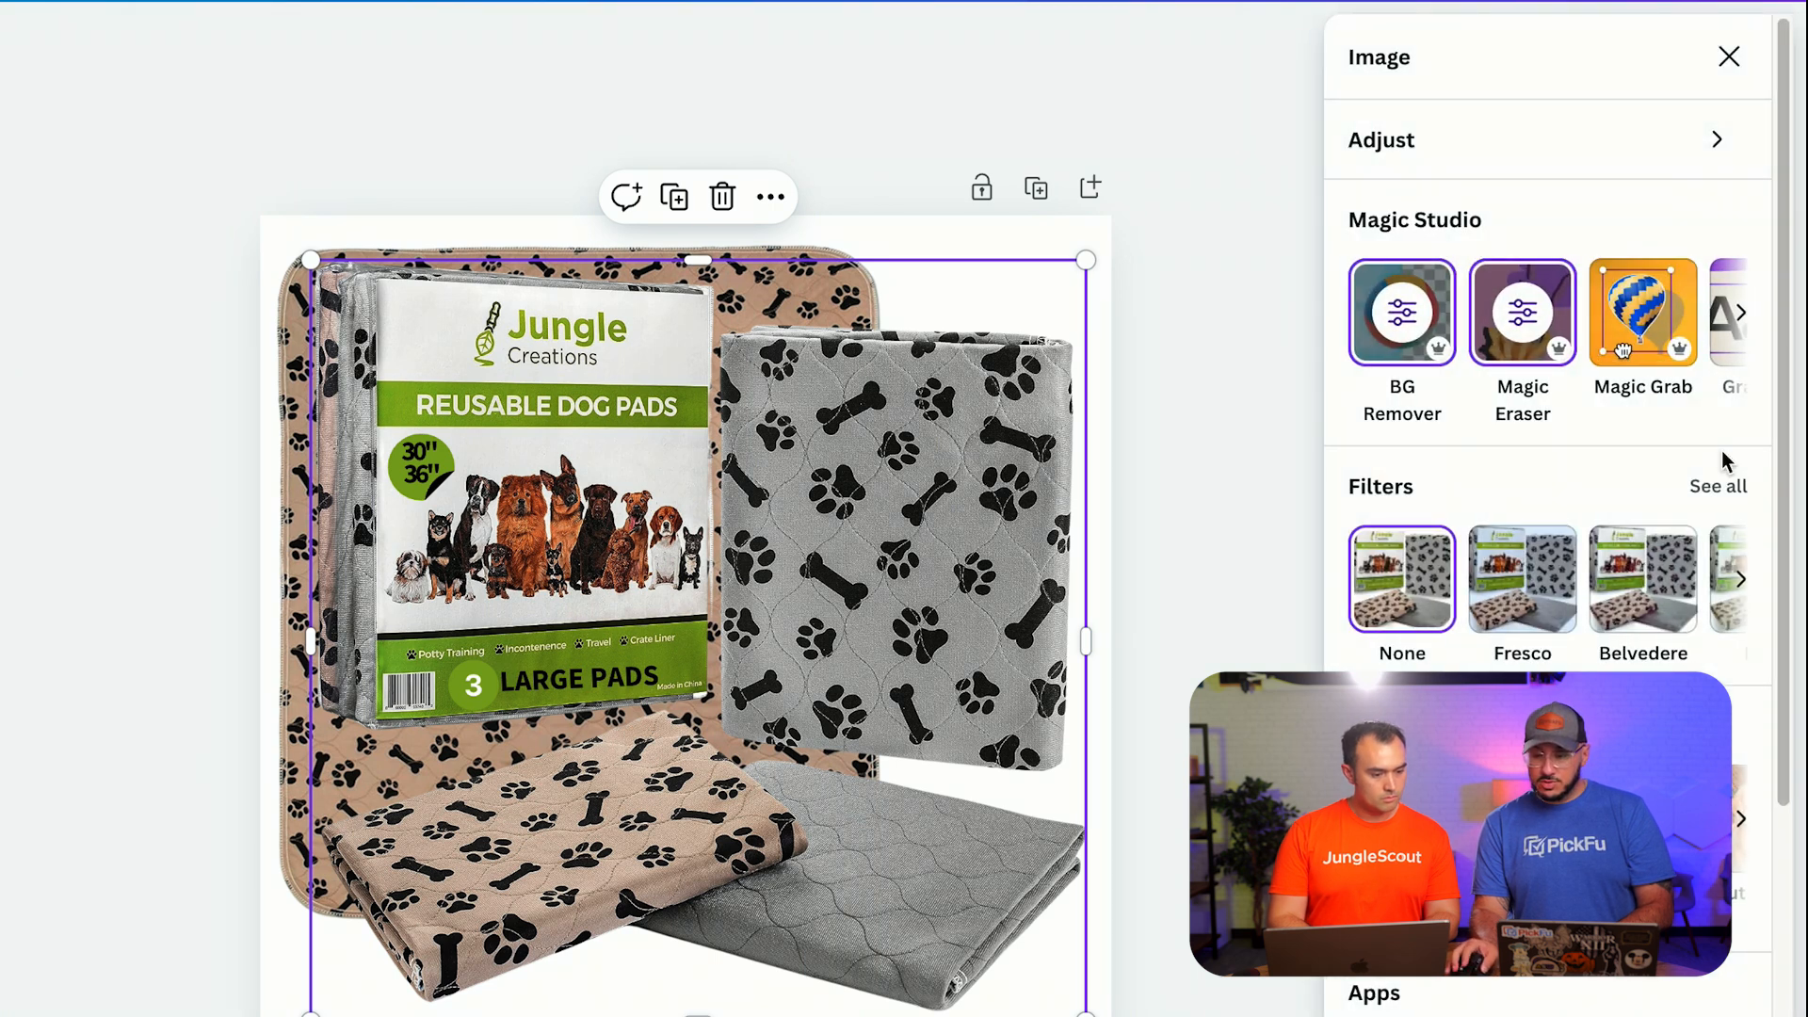
{"action": "left_click", "coordinate": [1738, 325]}
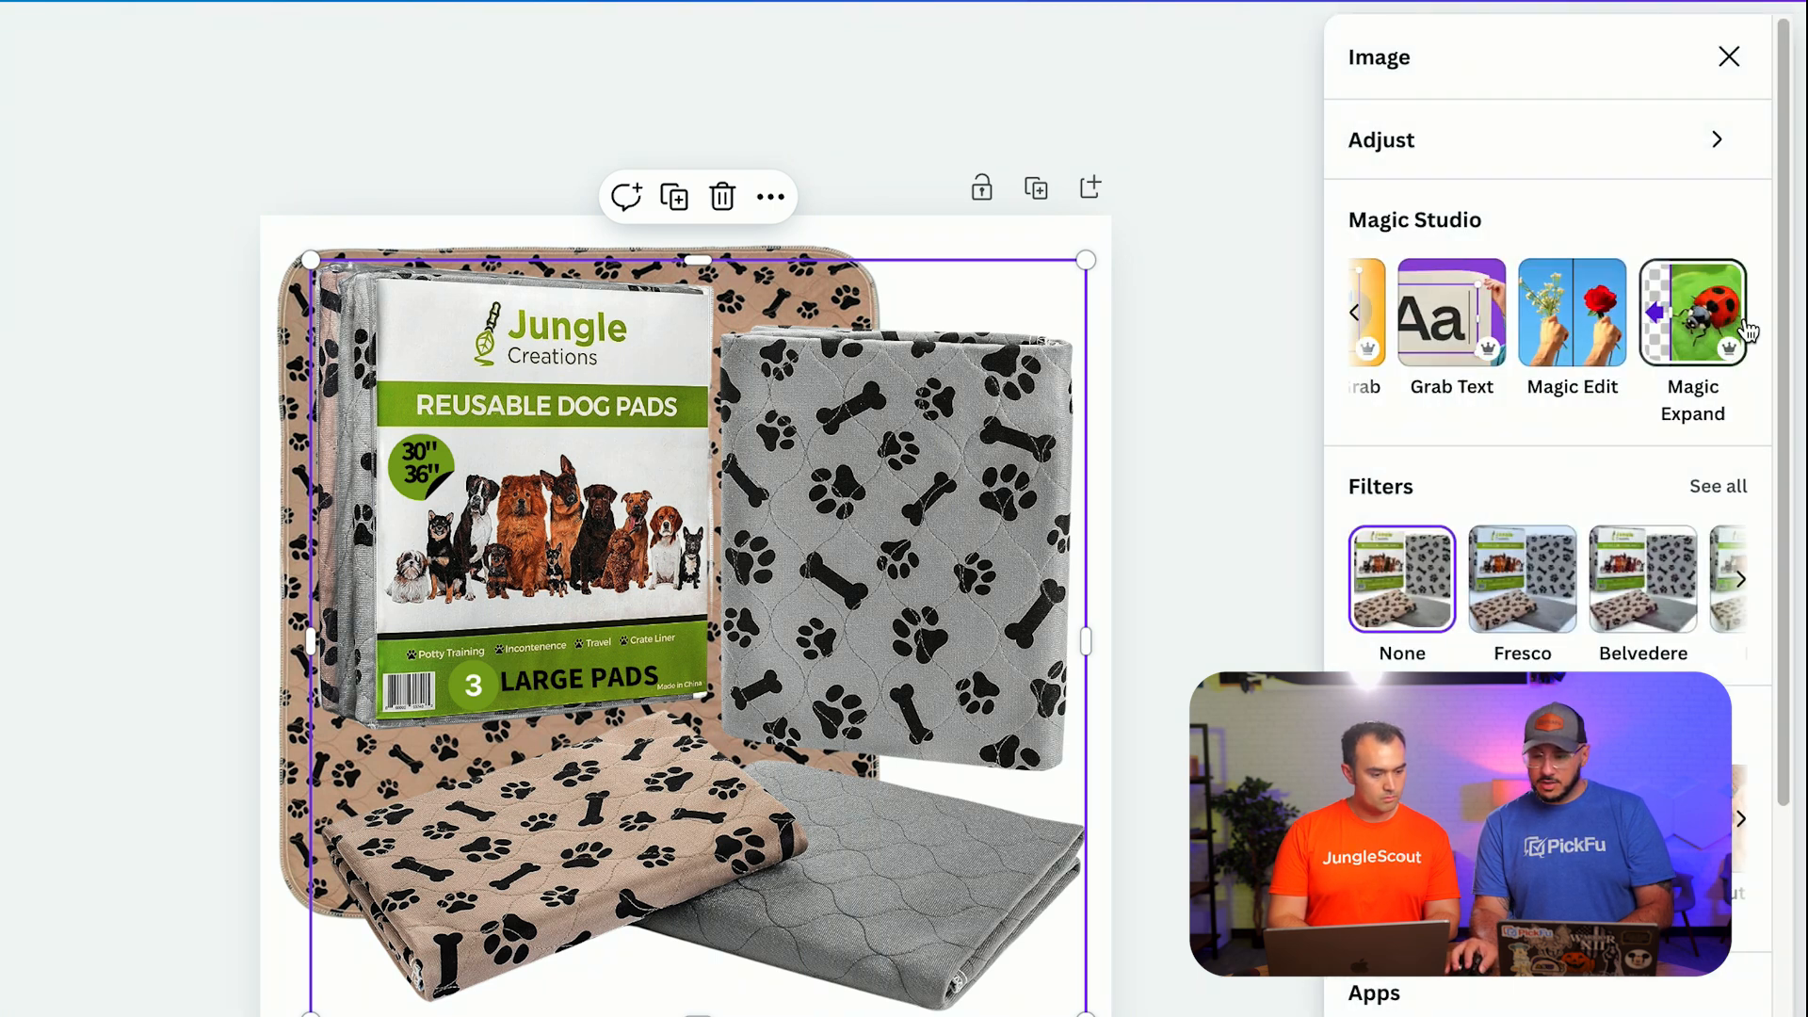
{"action": "left_click", "coordinate": [1591, 320]}
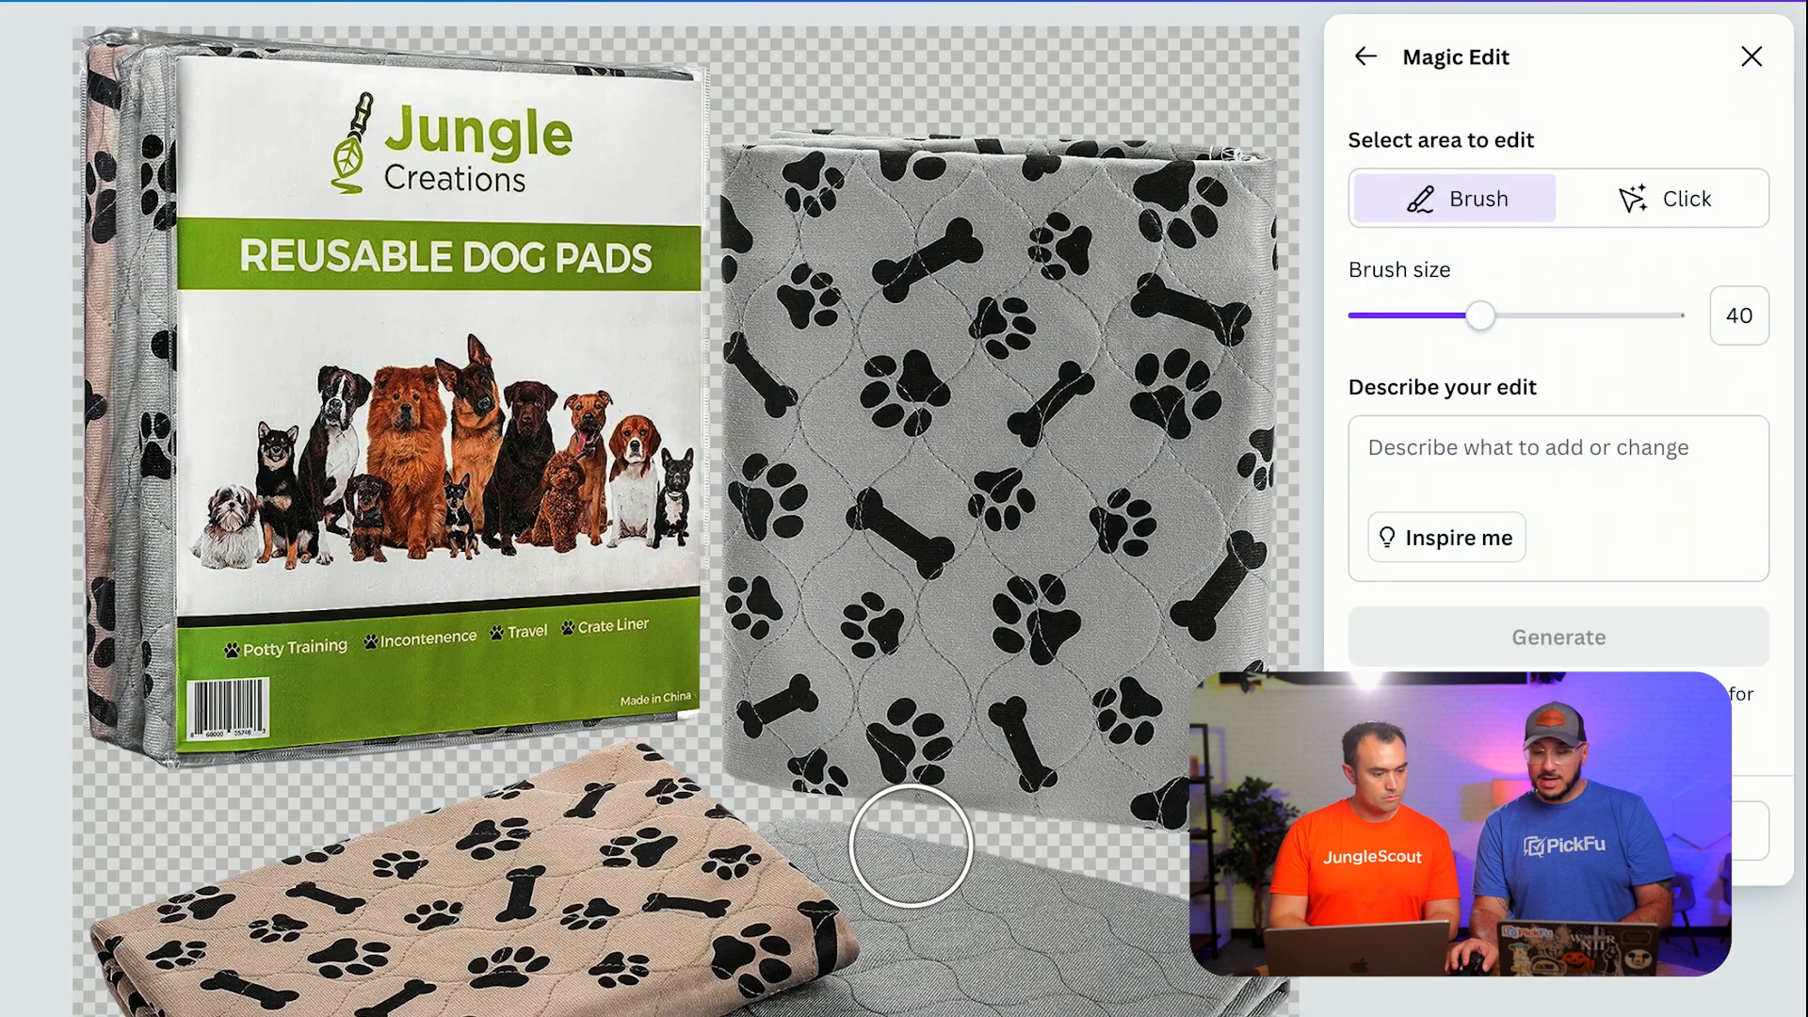
- Brush over the plain gray pad and the area above it at brush size 63, and generate "YORKIE SITTING DOWN"
{"action": "left_click_drag", "start_coordinate": [1504, 322], "coordinate": [1561, 316]}
{"action": "mouse_move", "coordinate": [1022, 802]}
{"action": "left_mouse_down"}
{"action": "mouse_move", "coordinate": [908, 919]}
{"action": "mouse_move", "coordinate": [955, 956]}
{"action": "mouse_move", "coordinate": [1121, 929]}
{"action": "mouse_move", "coordinate": [948, 1003]}
{"action": "mouse_move", "coordinate": [1150, 888]}
{"action": "mouse_move", "coordinate": [1114, 810]}
{"action": "mouse_move", "coordinate": [932, 980]}
{"action": "mouse_move", "coordinate": [985, 686]}
{"action": "mouse_move", "coordinate": [835, 726]}
{"action": "mouse_move", "coordinate": [810, 942]}
{"action": "mouse_move", "coordinate": [885, 951]}
{"action": "left_mouse_up"}
{"action": "left_click", "coordinate": [1495, 454]}
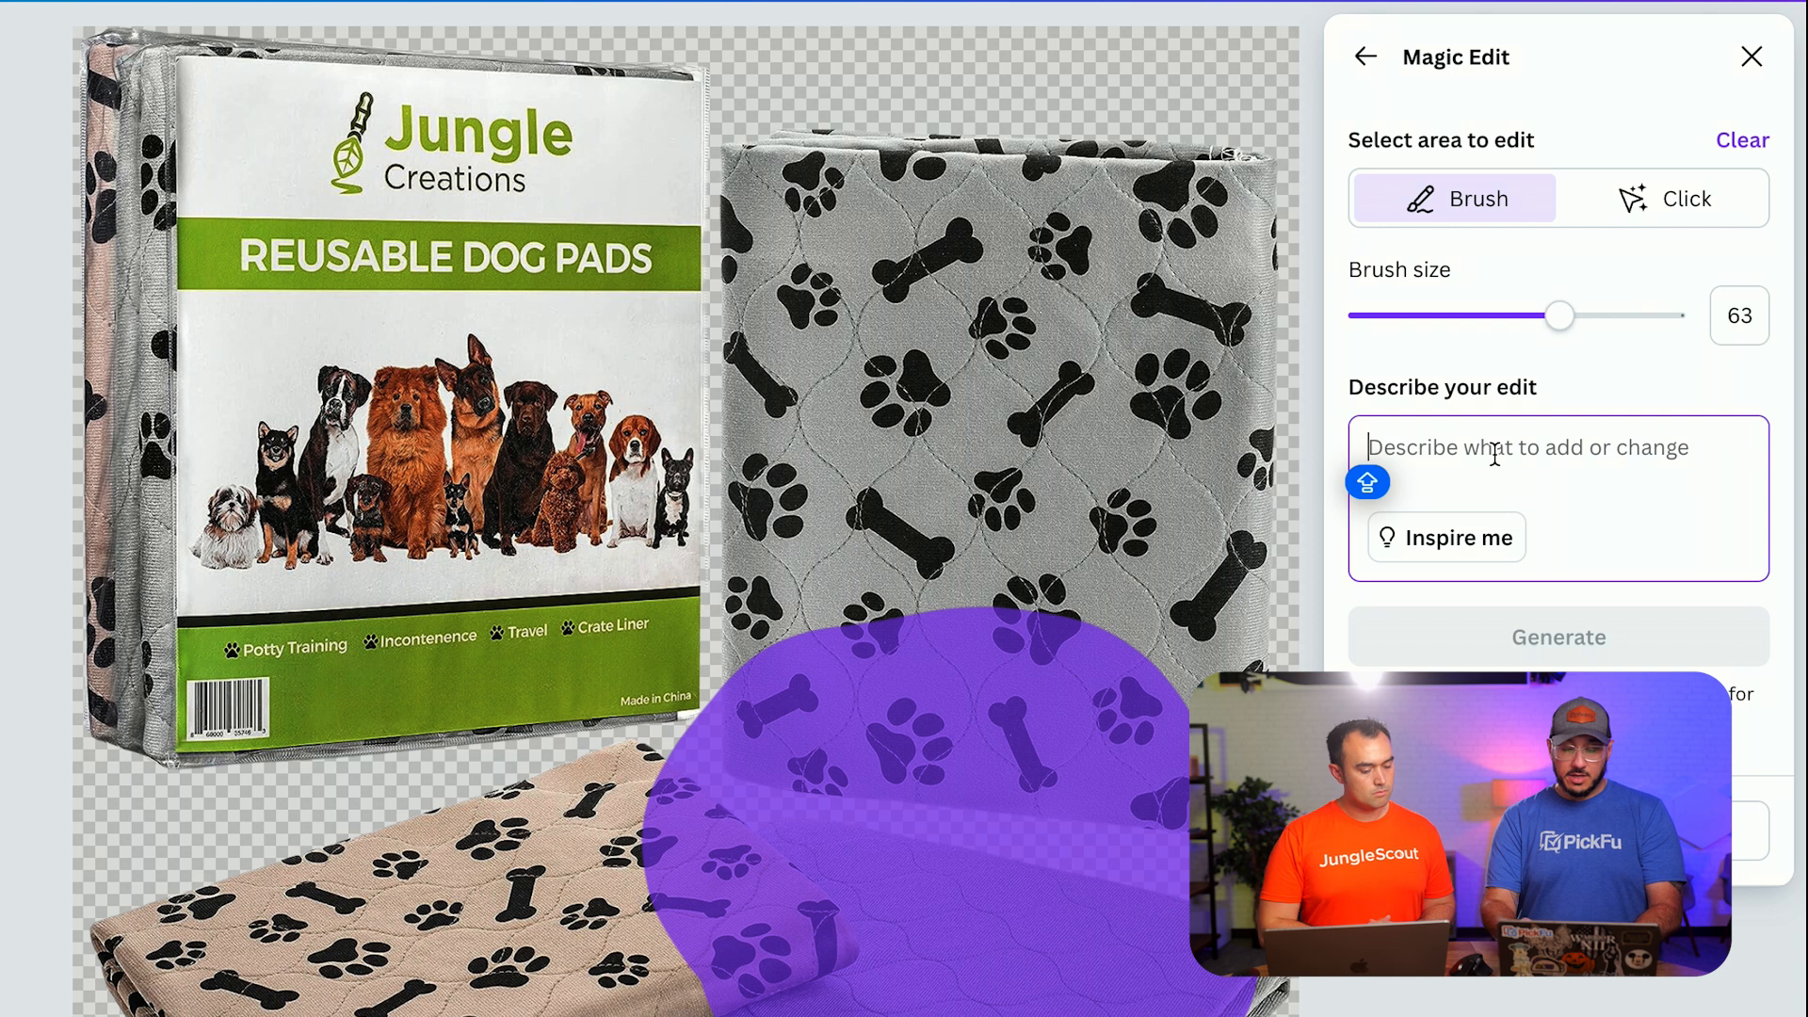
{"action": "type", "text": "YORKIE SITTING DOWN"}
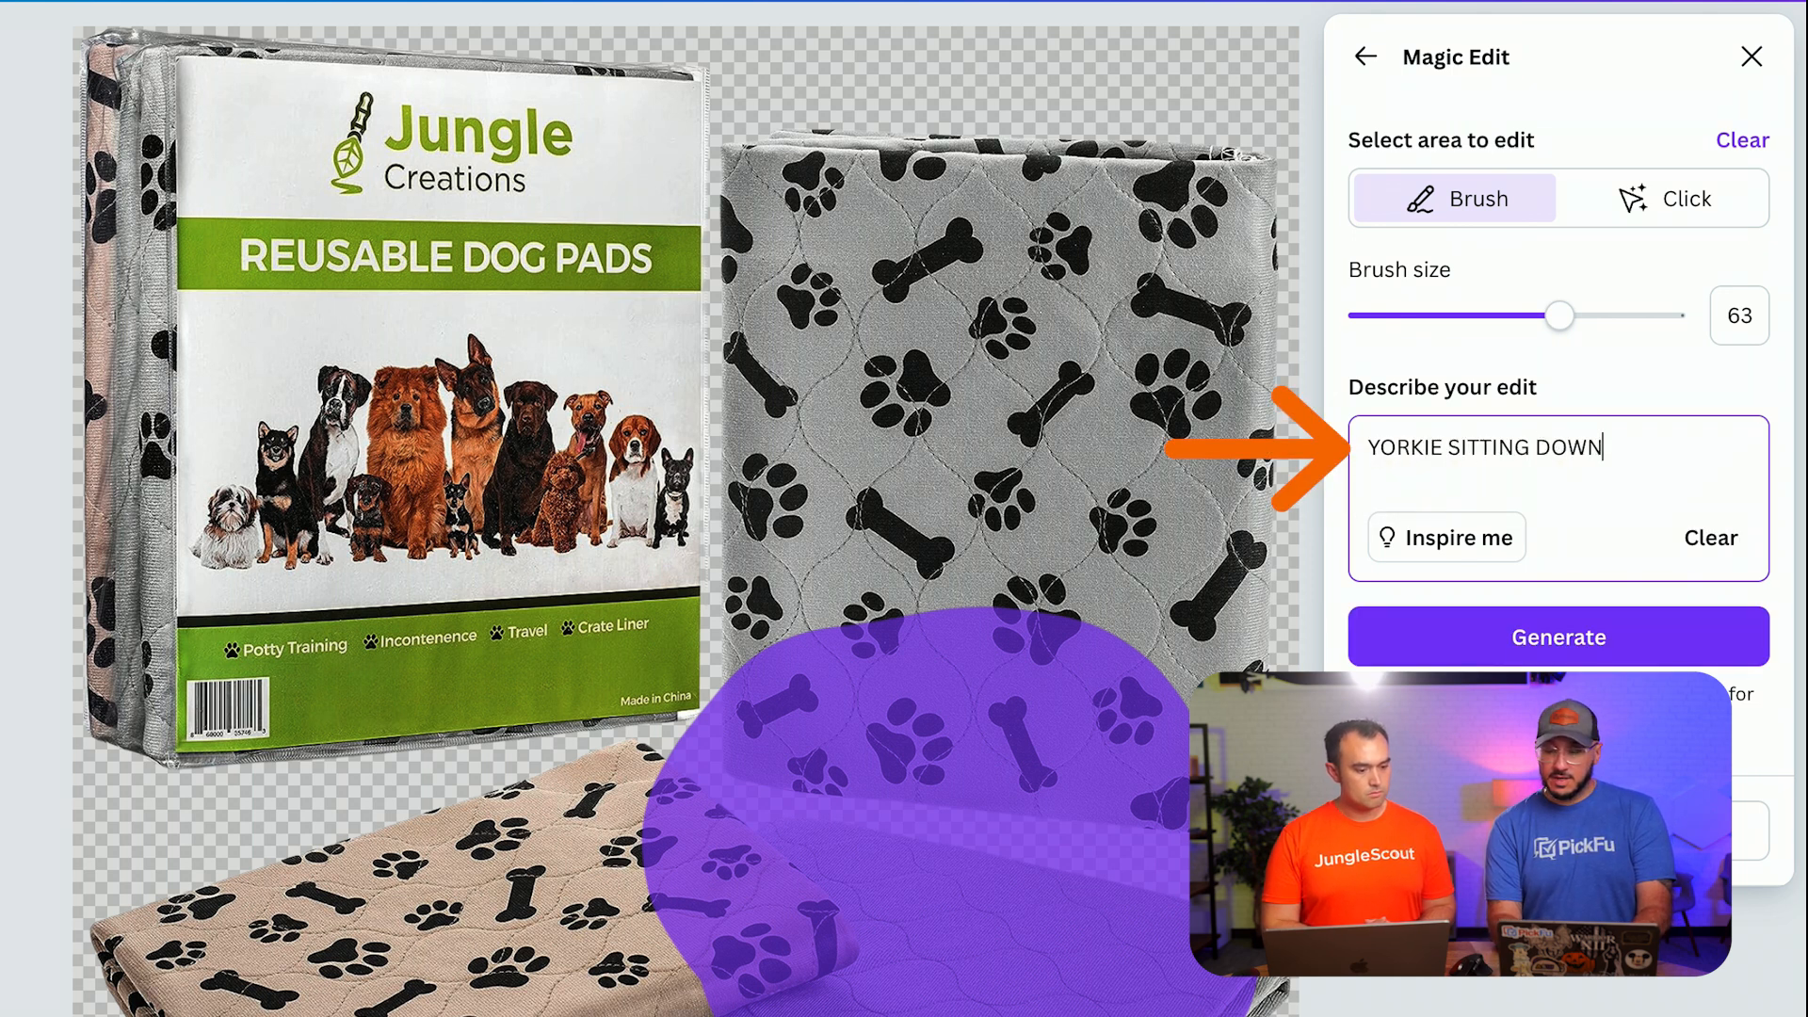
{"action": "left_click", "coordinate": [1597, 644]}
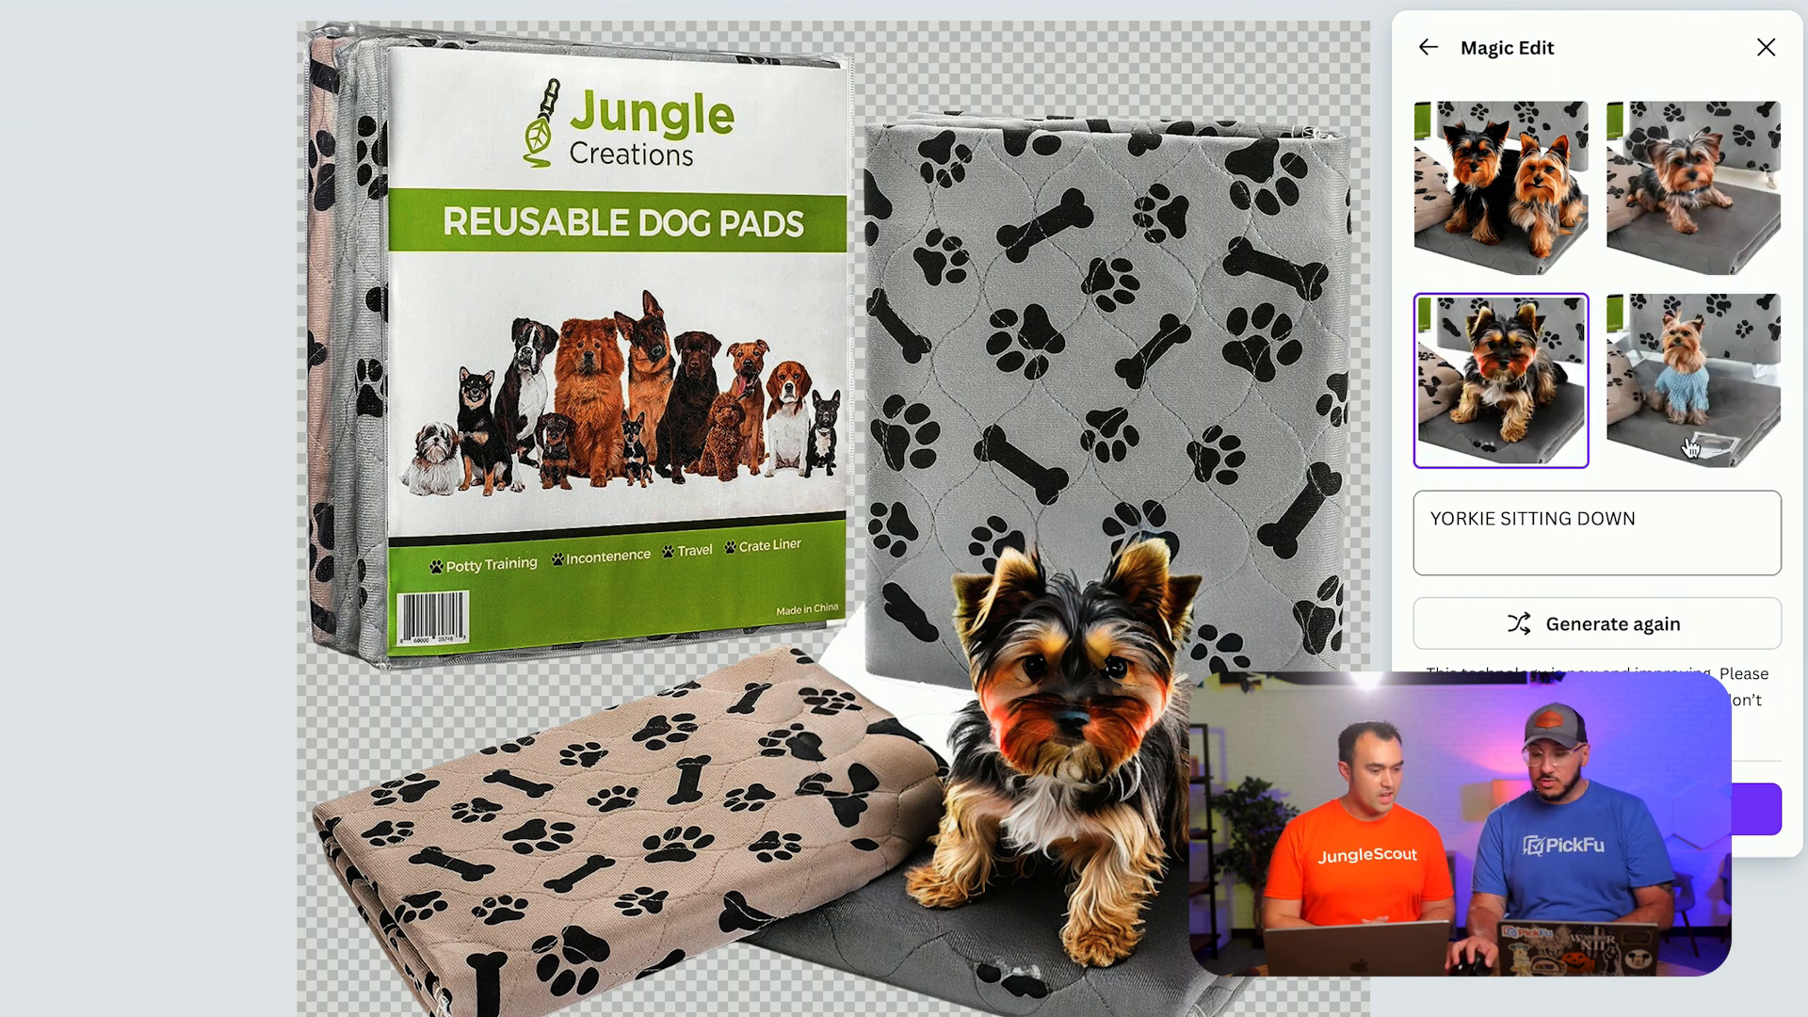
- Compare the generated Yorkie results on the product photo
{"action": "left_click", "coordinate": [1691, 199]}
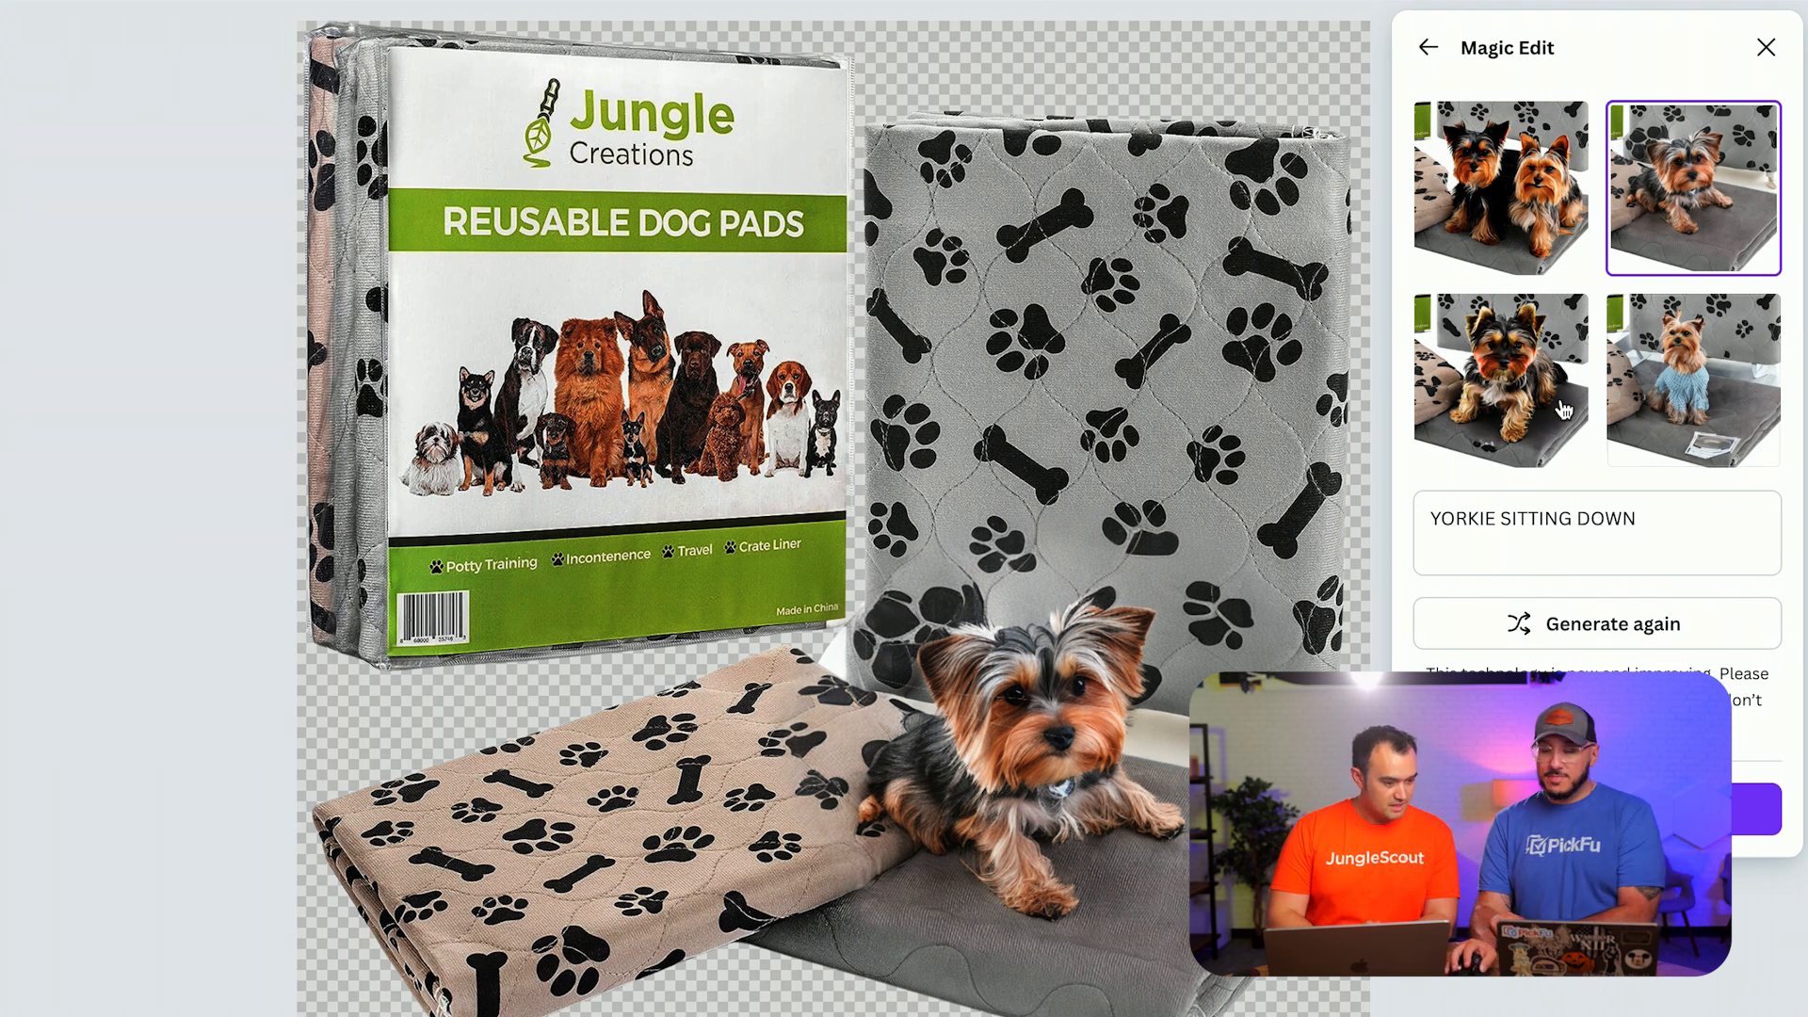
{"action": "left_click", "coordinate": [1666, 373]}
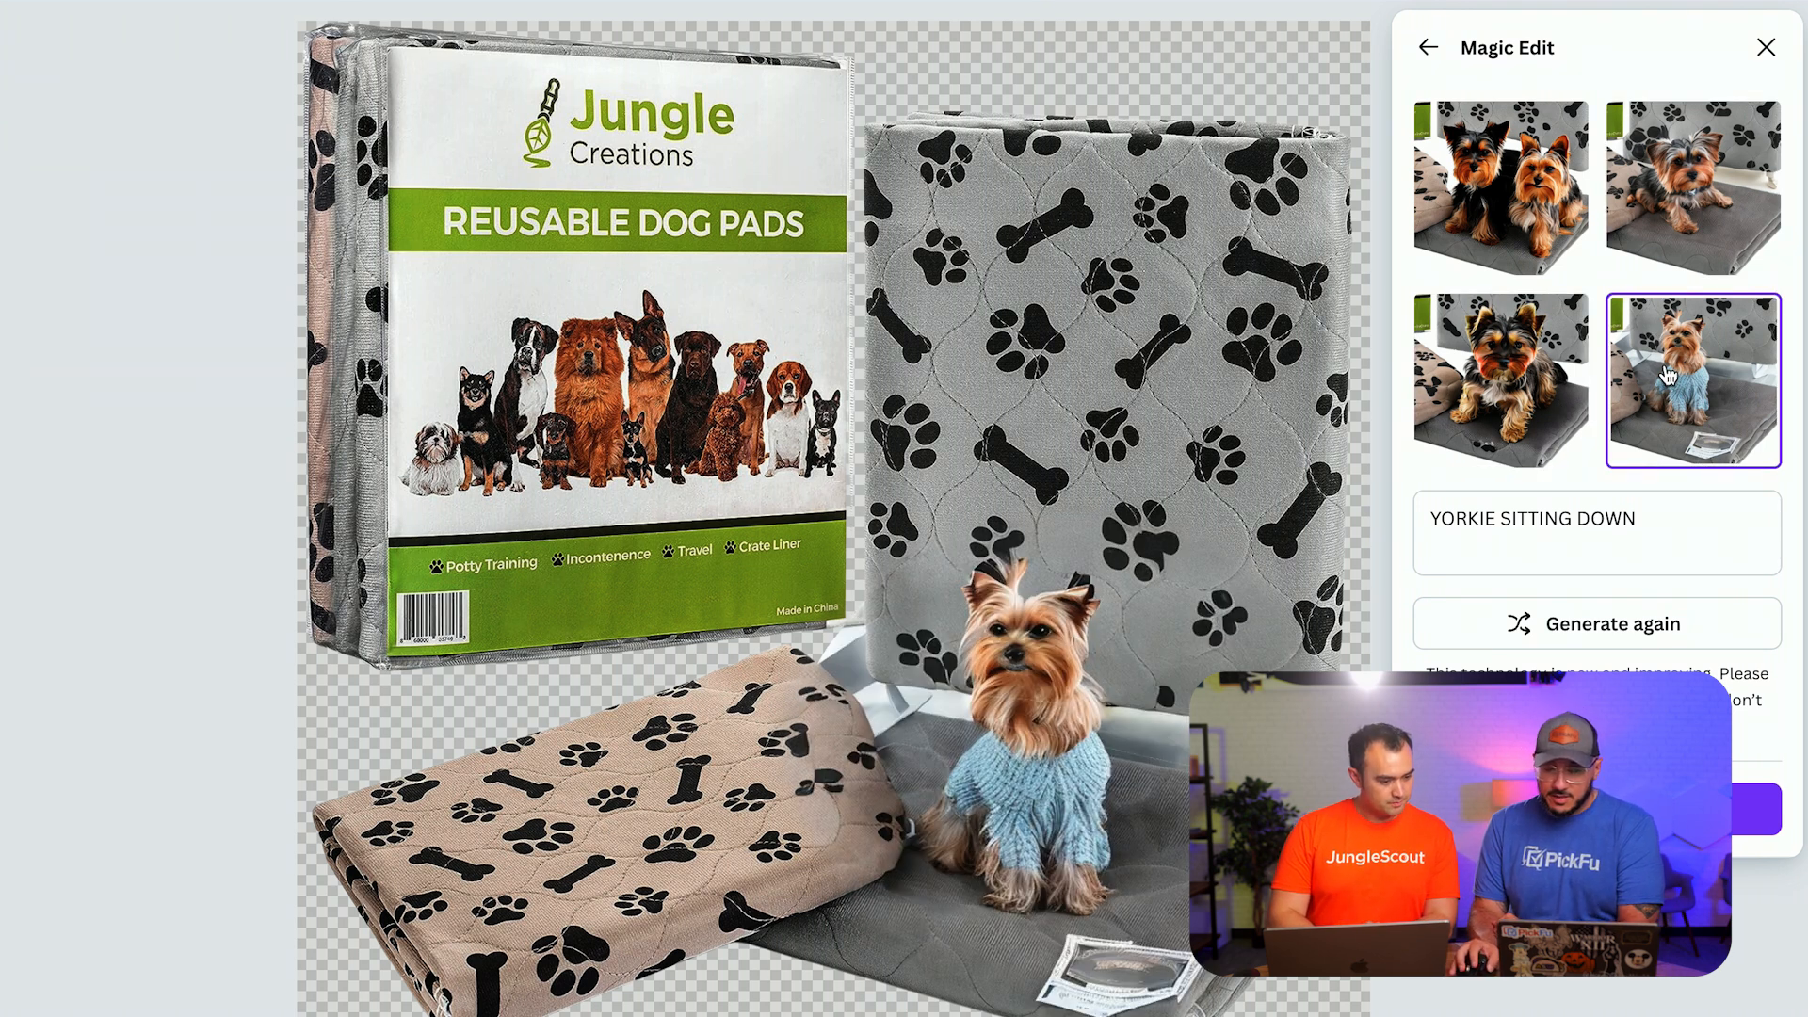
{"action": "left_click", "coordinate": [1492, 391]}
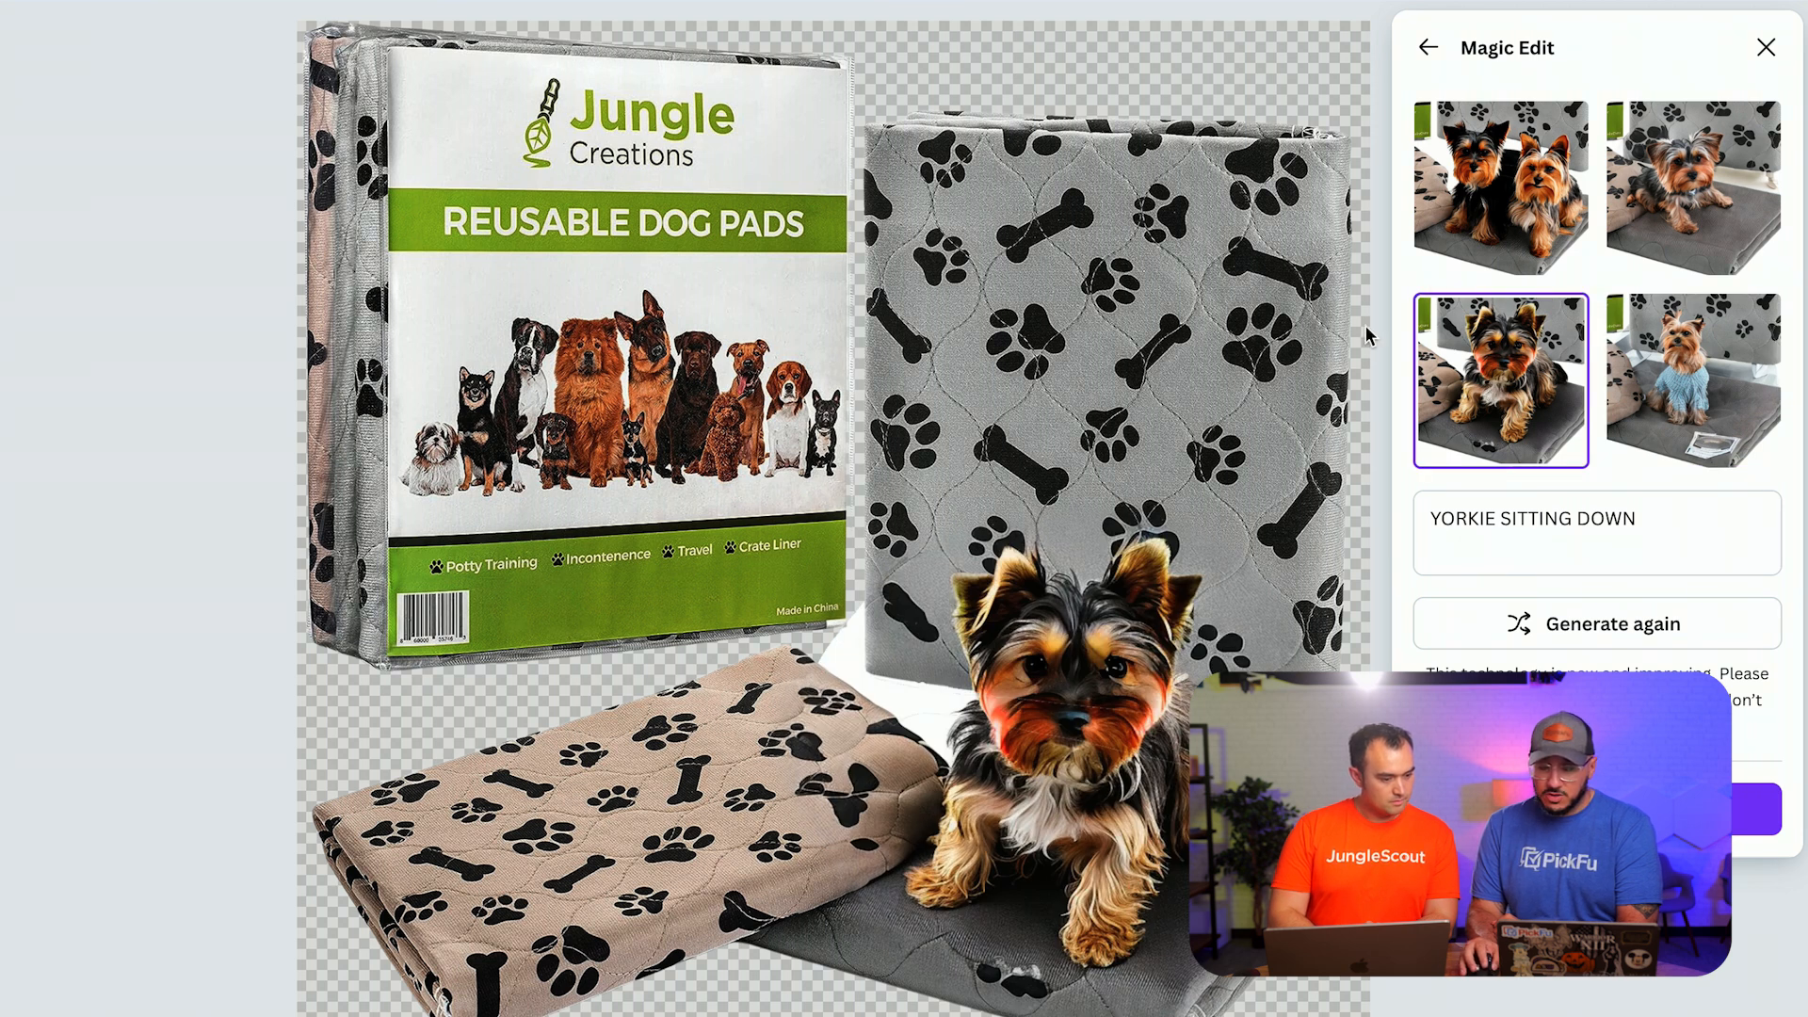
{"action": "left_click", "coordinate": [1496, 207]}
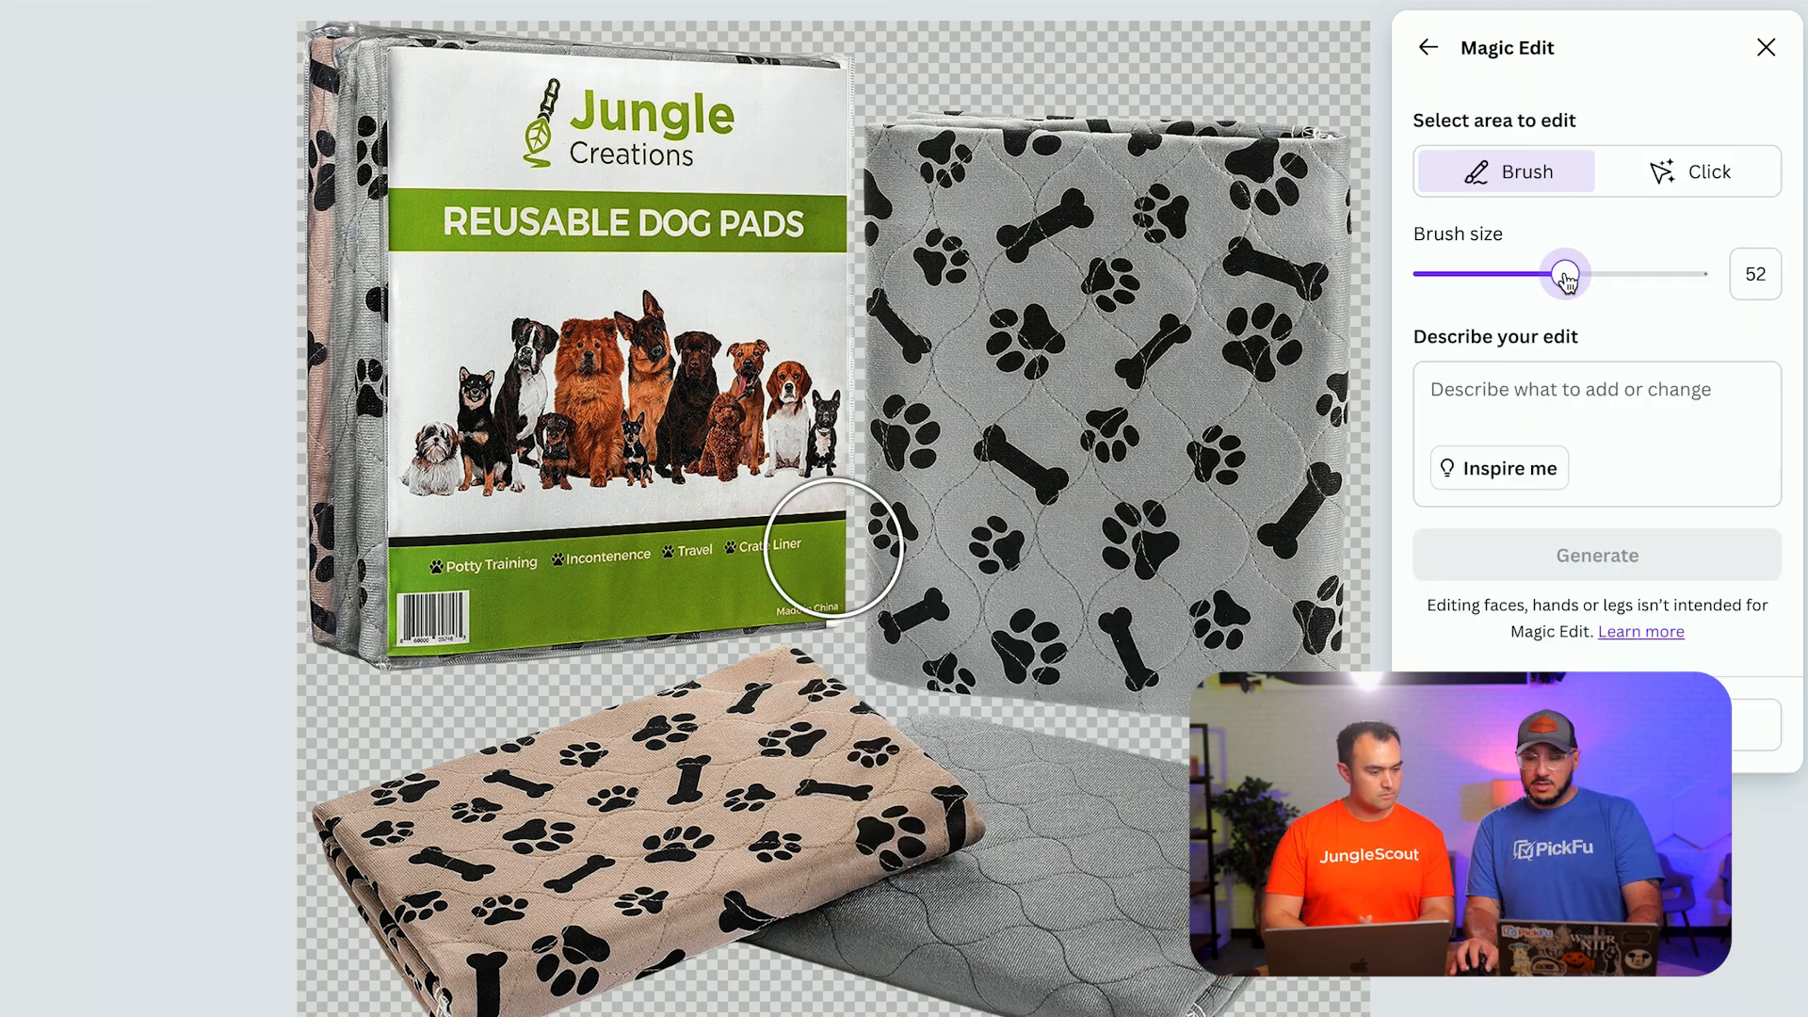
- Brush over the plain gray pad and the lower part of the pad behind it at brush size 52, and generate "GOLDEN LABRADOR PUPPY"
{"action": "mouse_move", "coordinate": [973, 766]}
{"action": "left_mouse_down"}
{"action": "mouse_move", "coordinate": [1048, 738]}
{"action": "mouse_move", "coordinate": [1161, 749]}
{"action": "mouse_move", "coordinate": [1053, 882]}
{"action": "mouse_move", "coordinate": [1092, 911]}
{"action": "mouse_move", "coordinate": [1245, 847]}
{"action": "mouse_move", "coordinate": [1122, 635]}
{"action": "mouse_move", "coordinate": [1002, 748]}
{"action": "mouse_move", "coordinate": [1178, 919]}
{"action": "mouse_move", "coordinate": [1307, 735]}
{"action": "mouse_move", "coordinate": [1249, 633]}
{"action": "mouse_move", "coordinate": [1012, 633]}
{"action": "mouse_move", "coordinate": [1010, 862]}
{"action": "mouse_move", "coordinate": [1192, 797]}
{"action": "mouse_move", "coordinate": [1152, 551]}
{"action": "mouse_move", "coordinate": [1130, 539]}
{"action": "mouse_move", "coordinate": [997, 666]}
{"action": "left_mouse_up"}
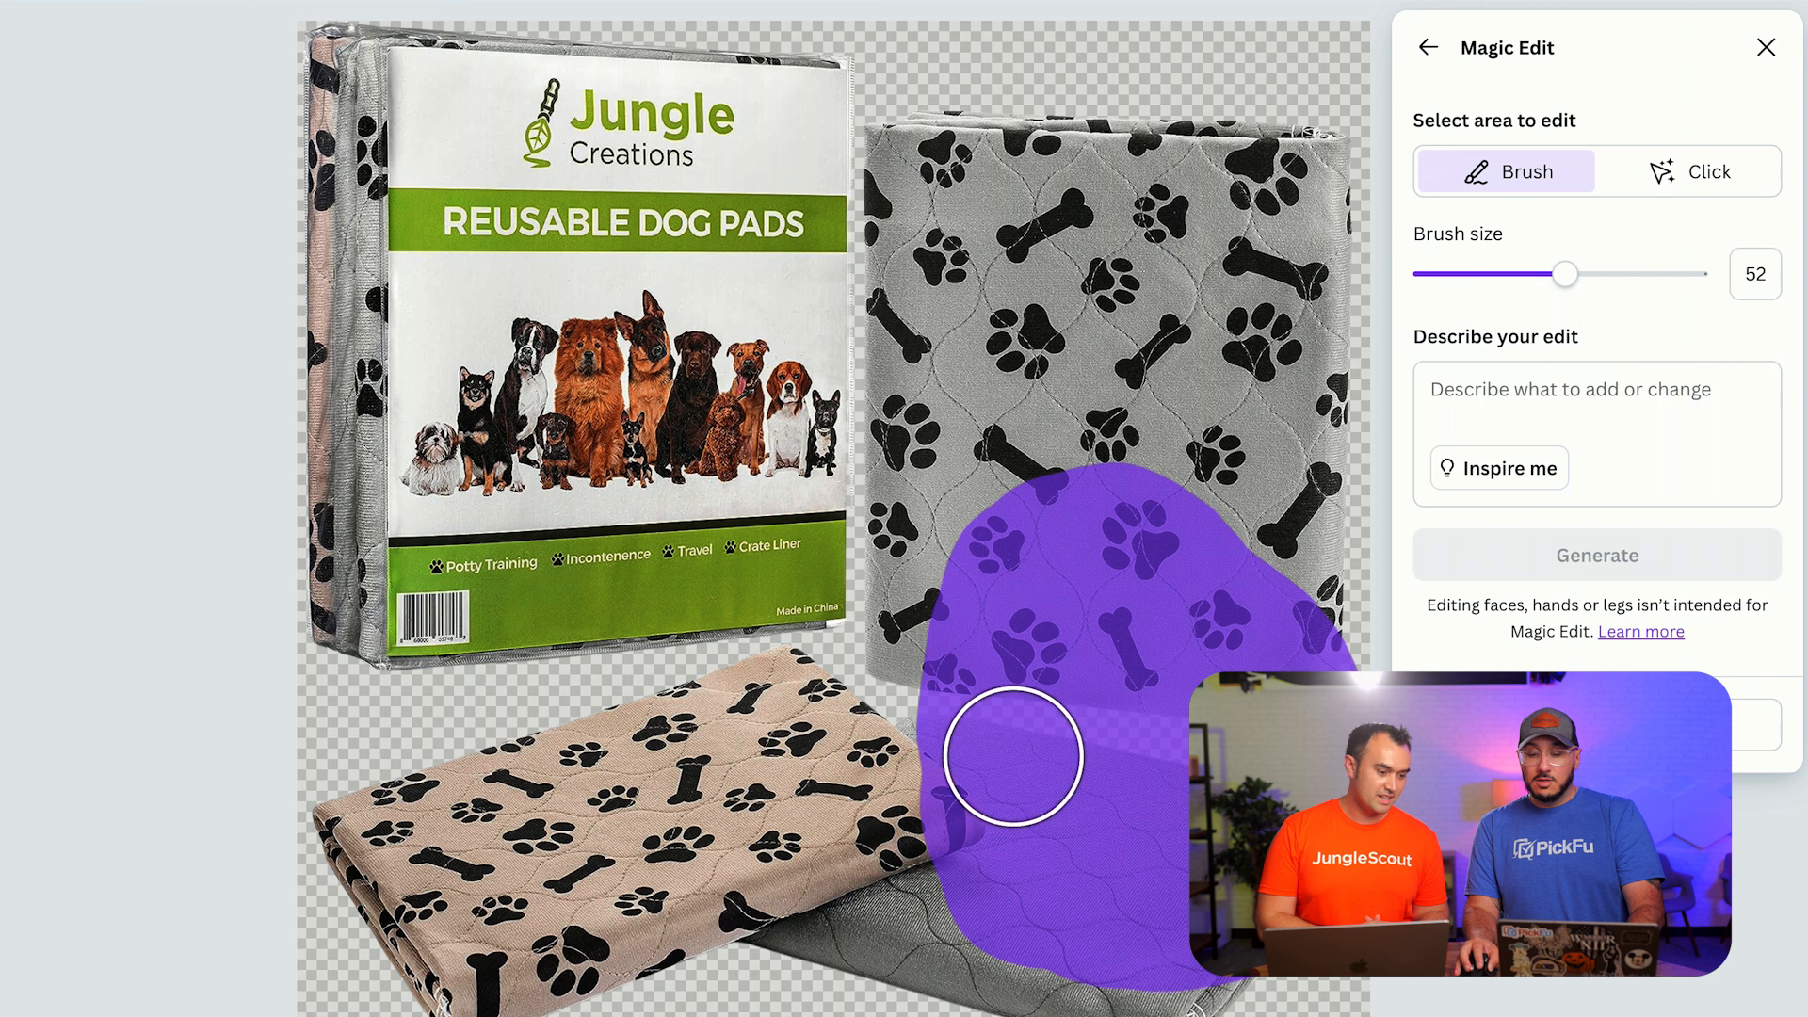
{"action": "left_click", "coordinate": [1561, 387]}
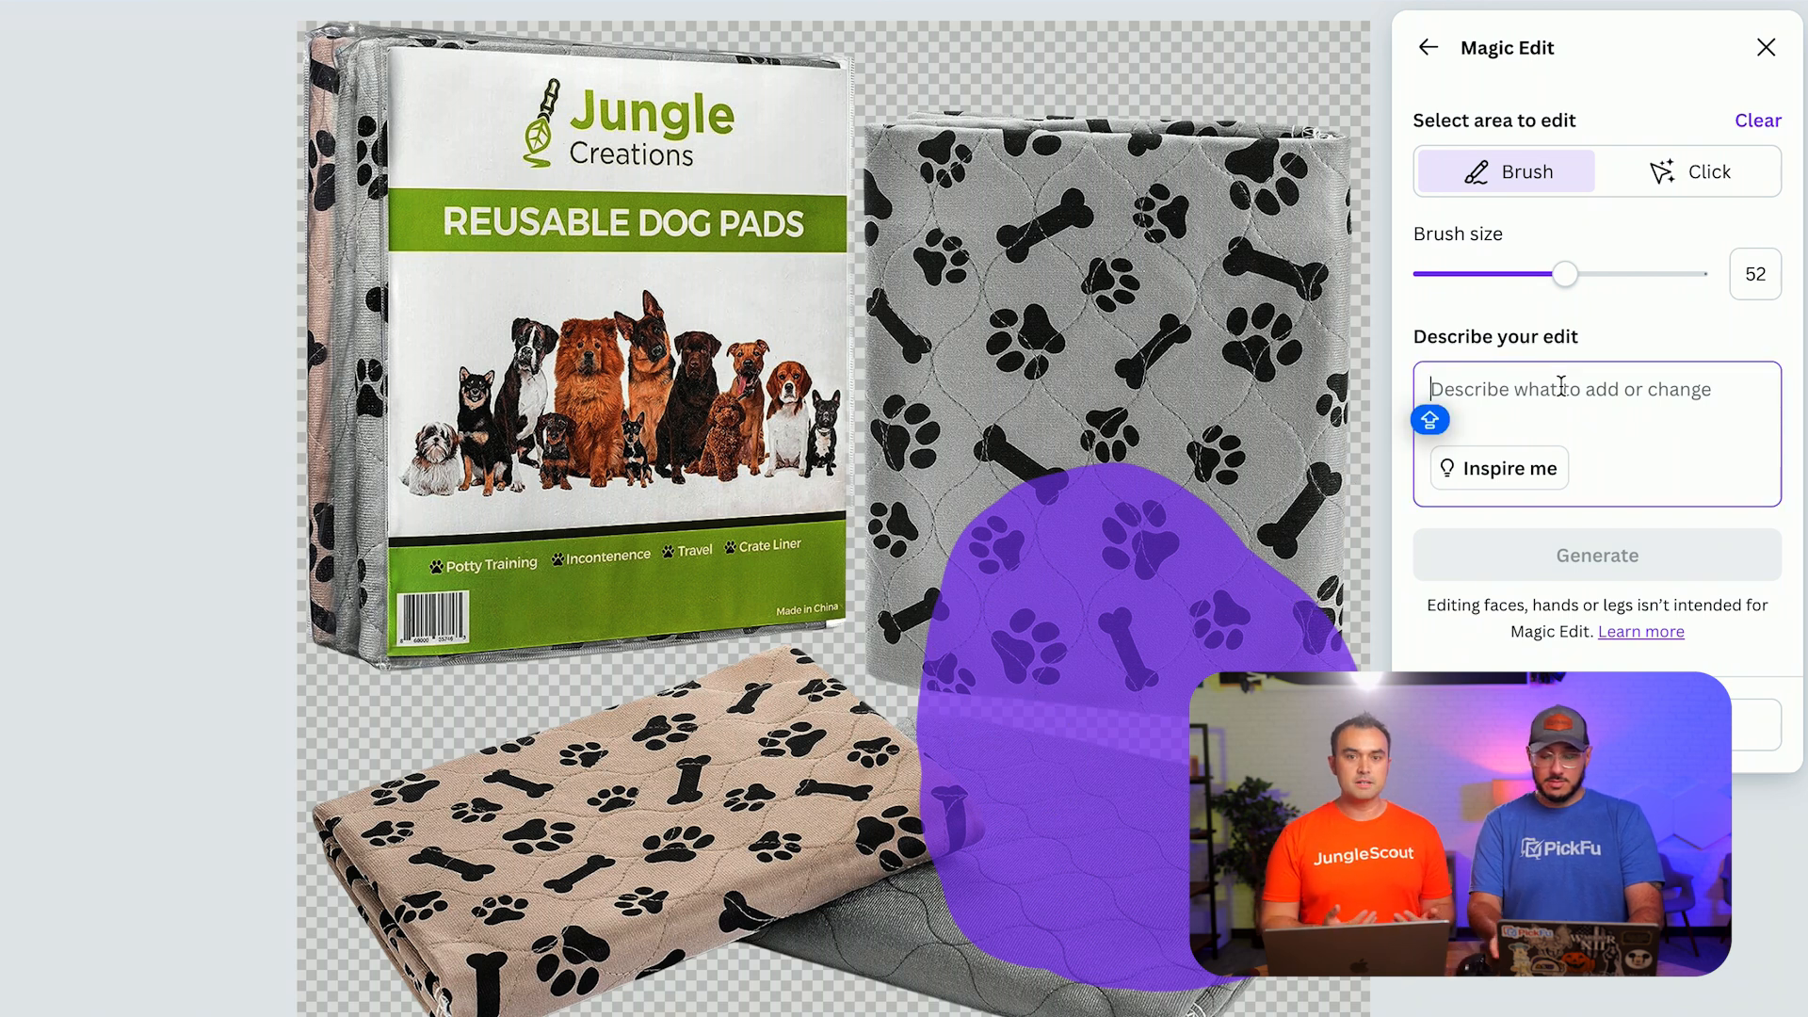
{"action": "type", "text": "GOLDEN LAB"}
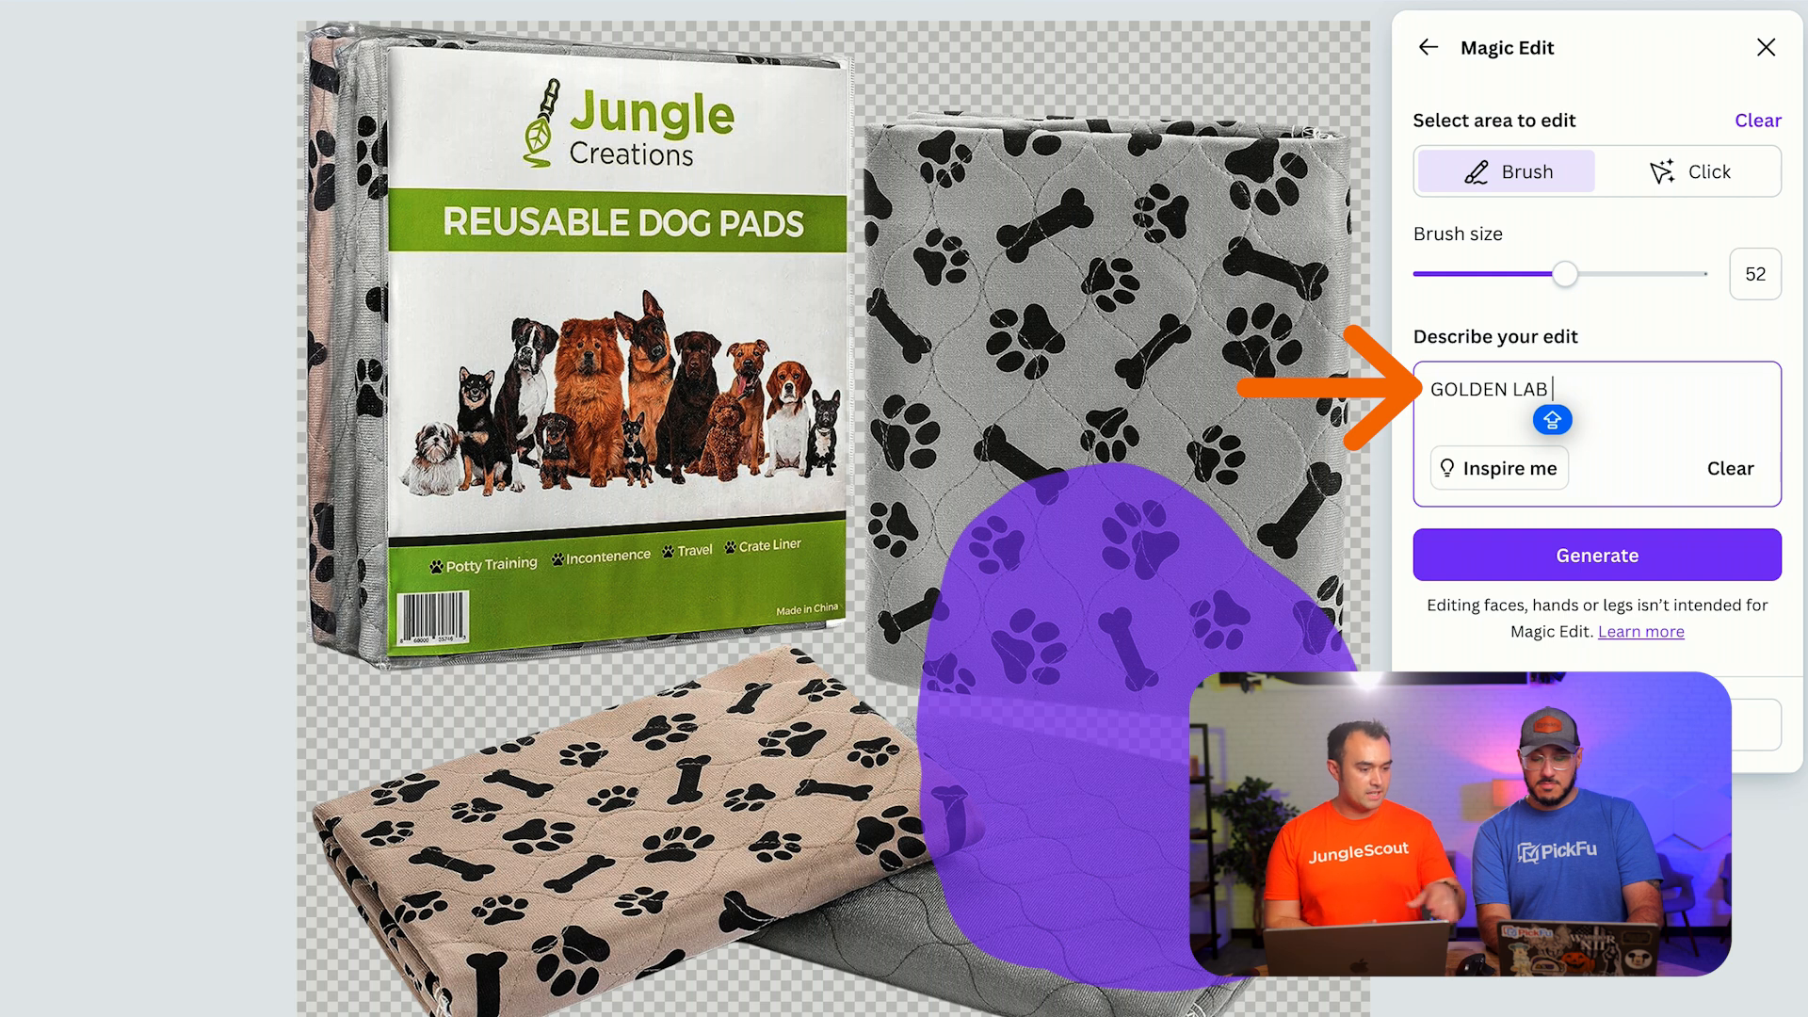
{"action": "type", "text": "RADOR PUPPY"}
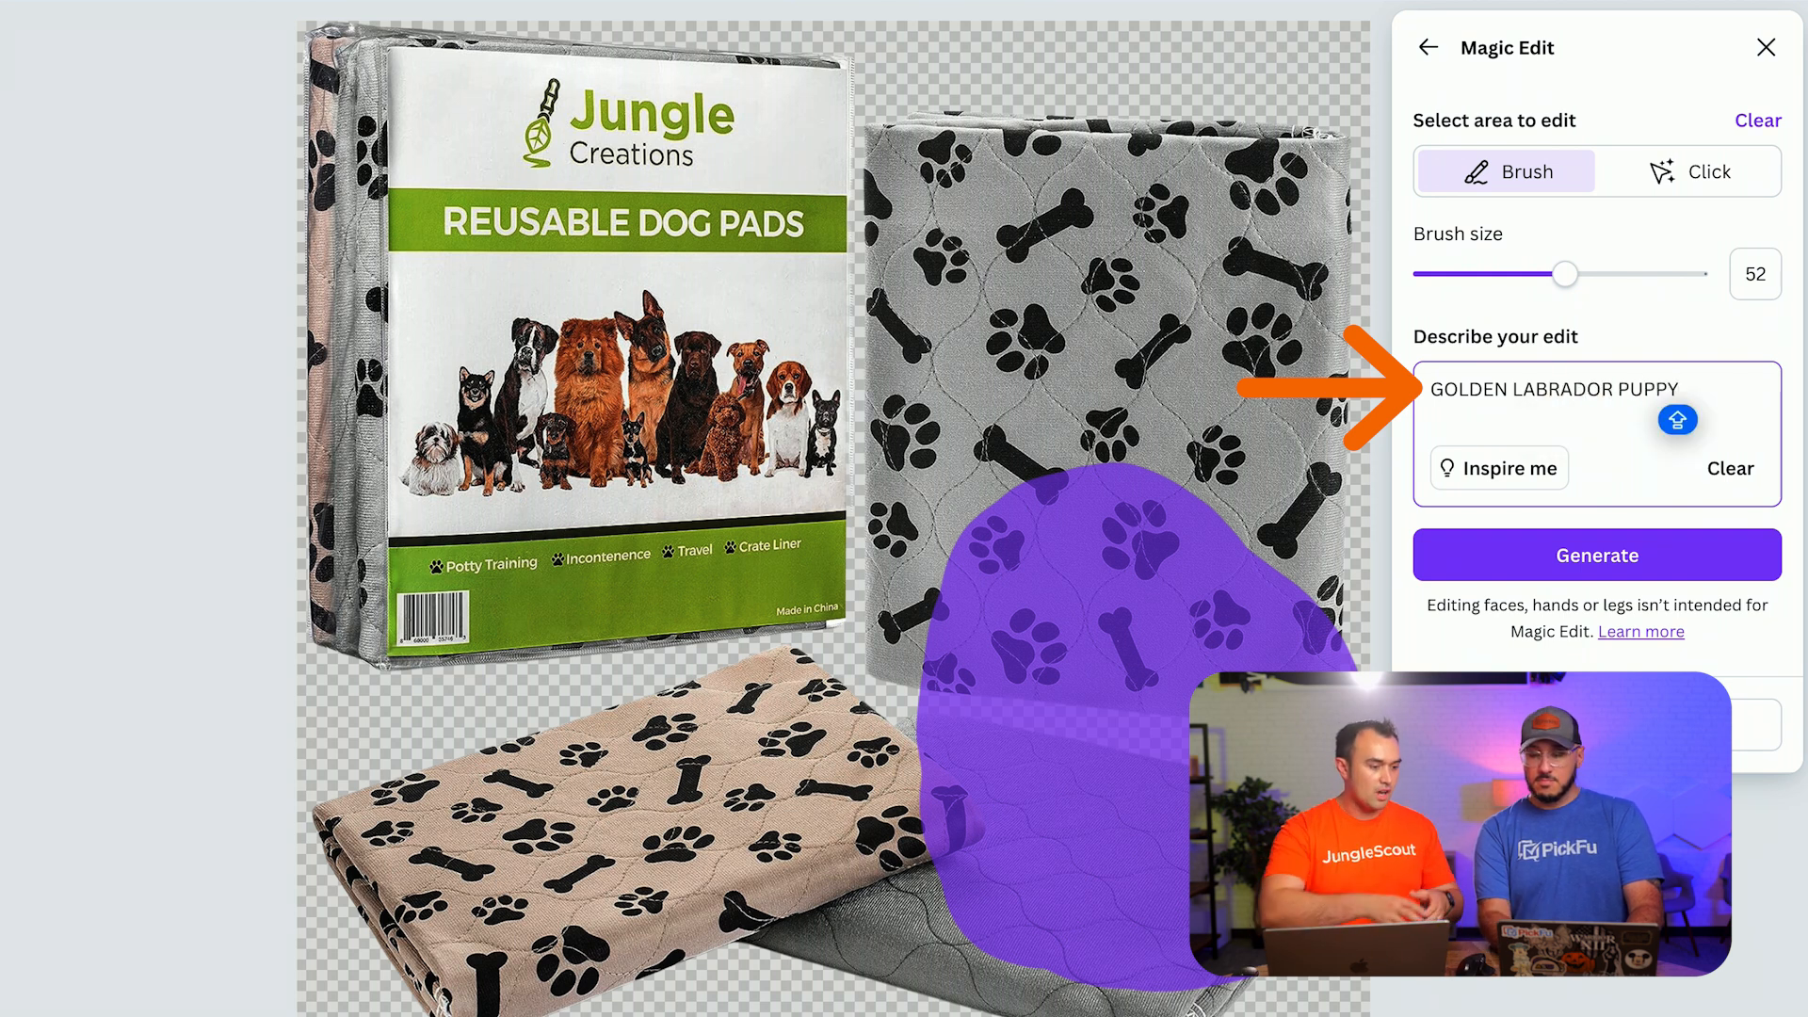
{"action": "left_click", "coordinate": [1582, 556]}
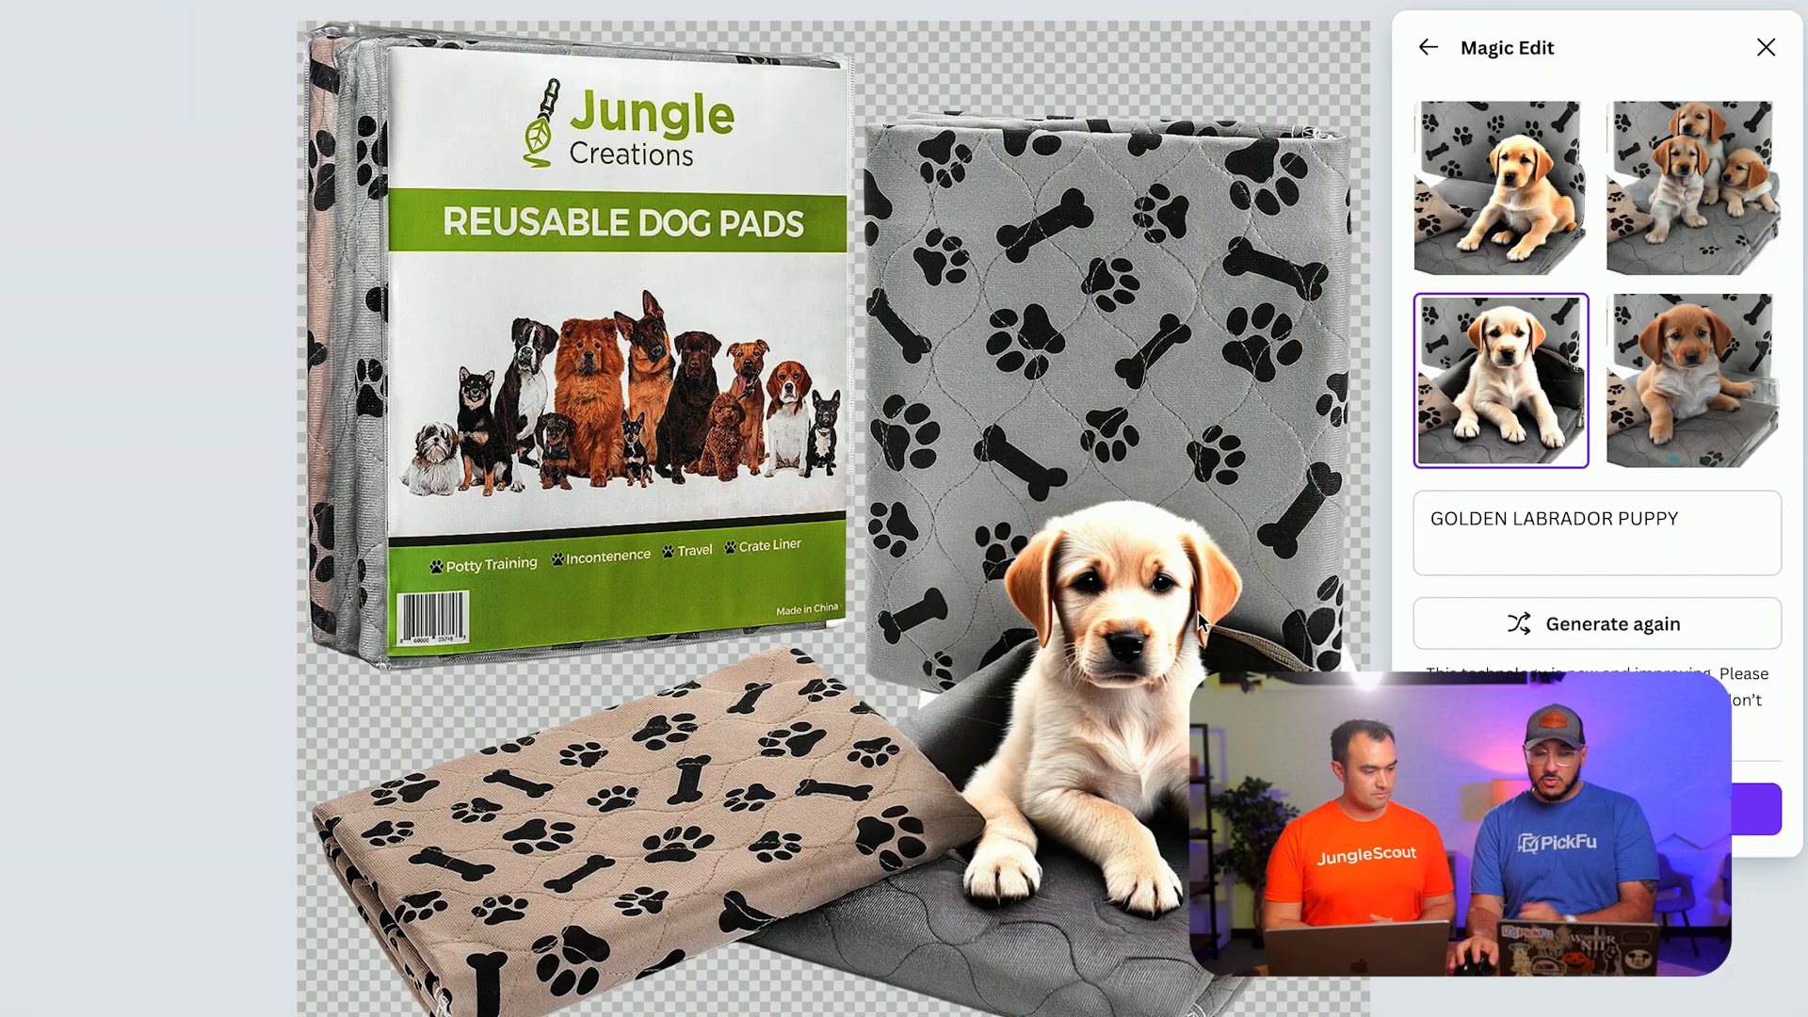
- Compare the generated labrador puppy results and apply the one with the single darker brown puppy to the product photo
{"action": "left_click", "coordinate": [1656, 240]}
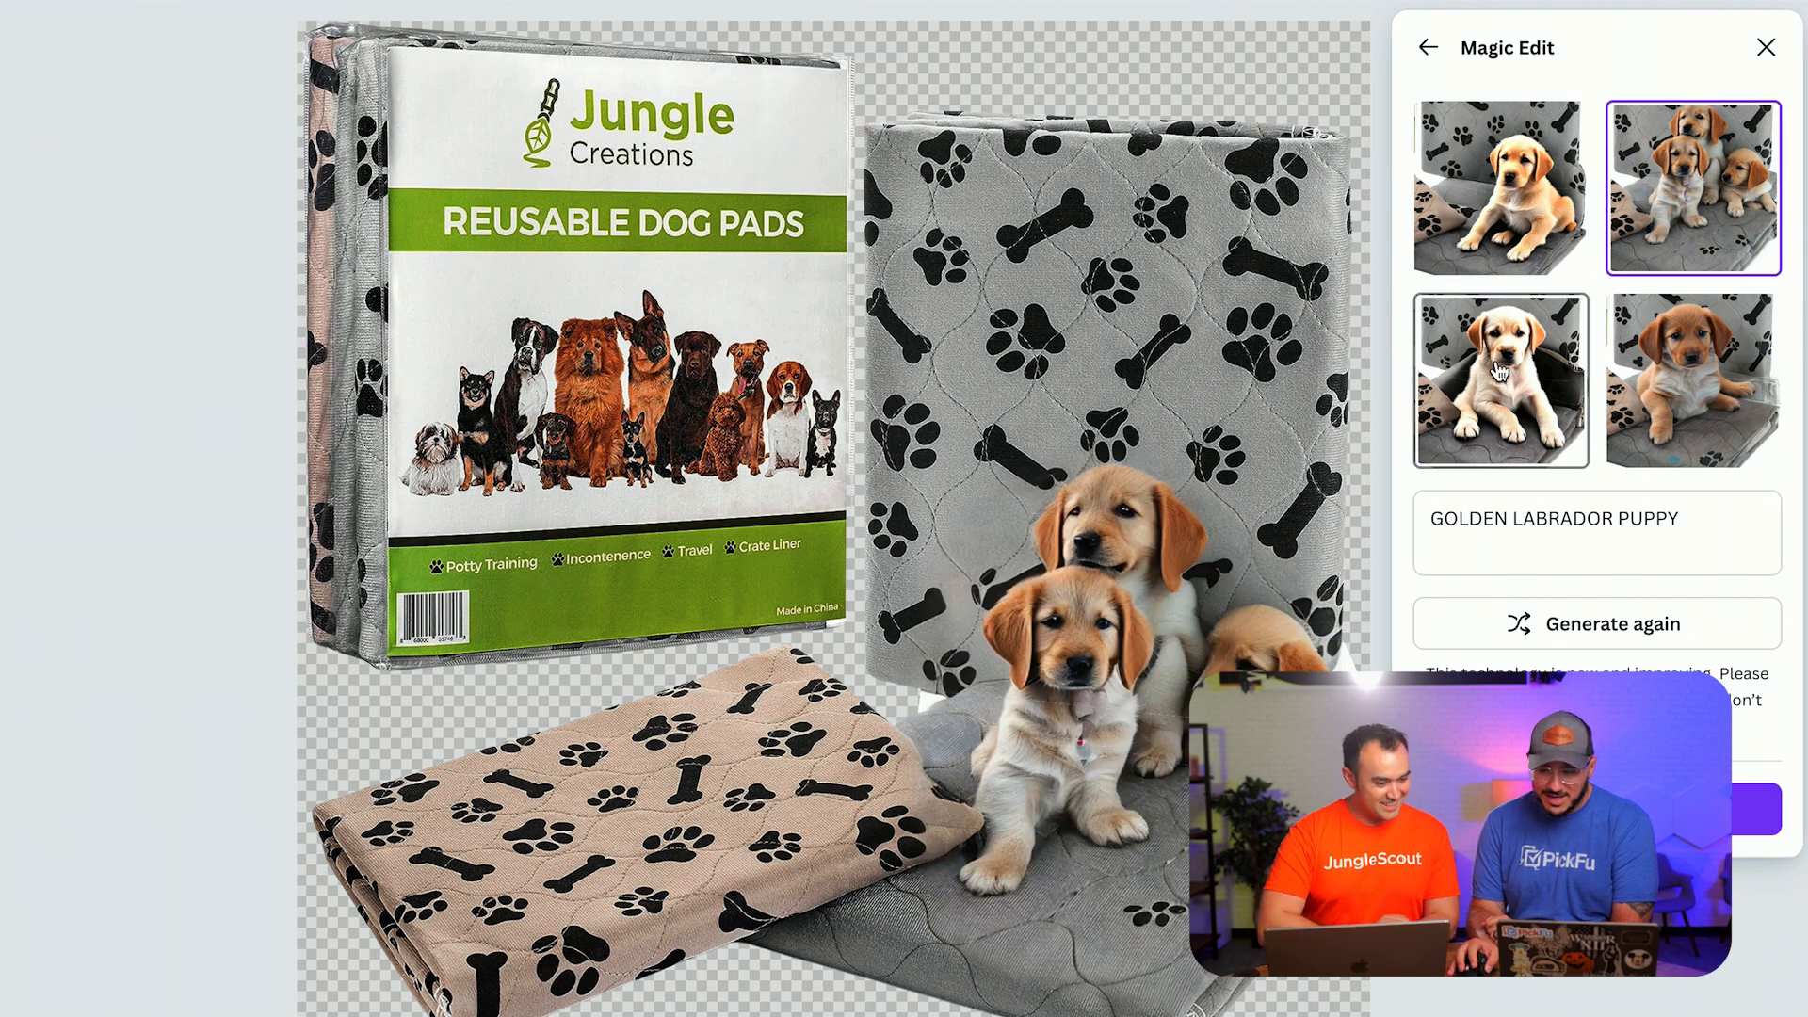
{"action": "left_click", "coordinate": [1501, 434]}
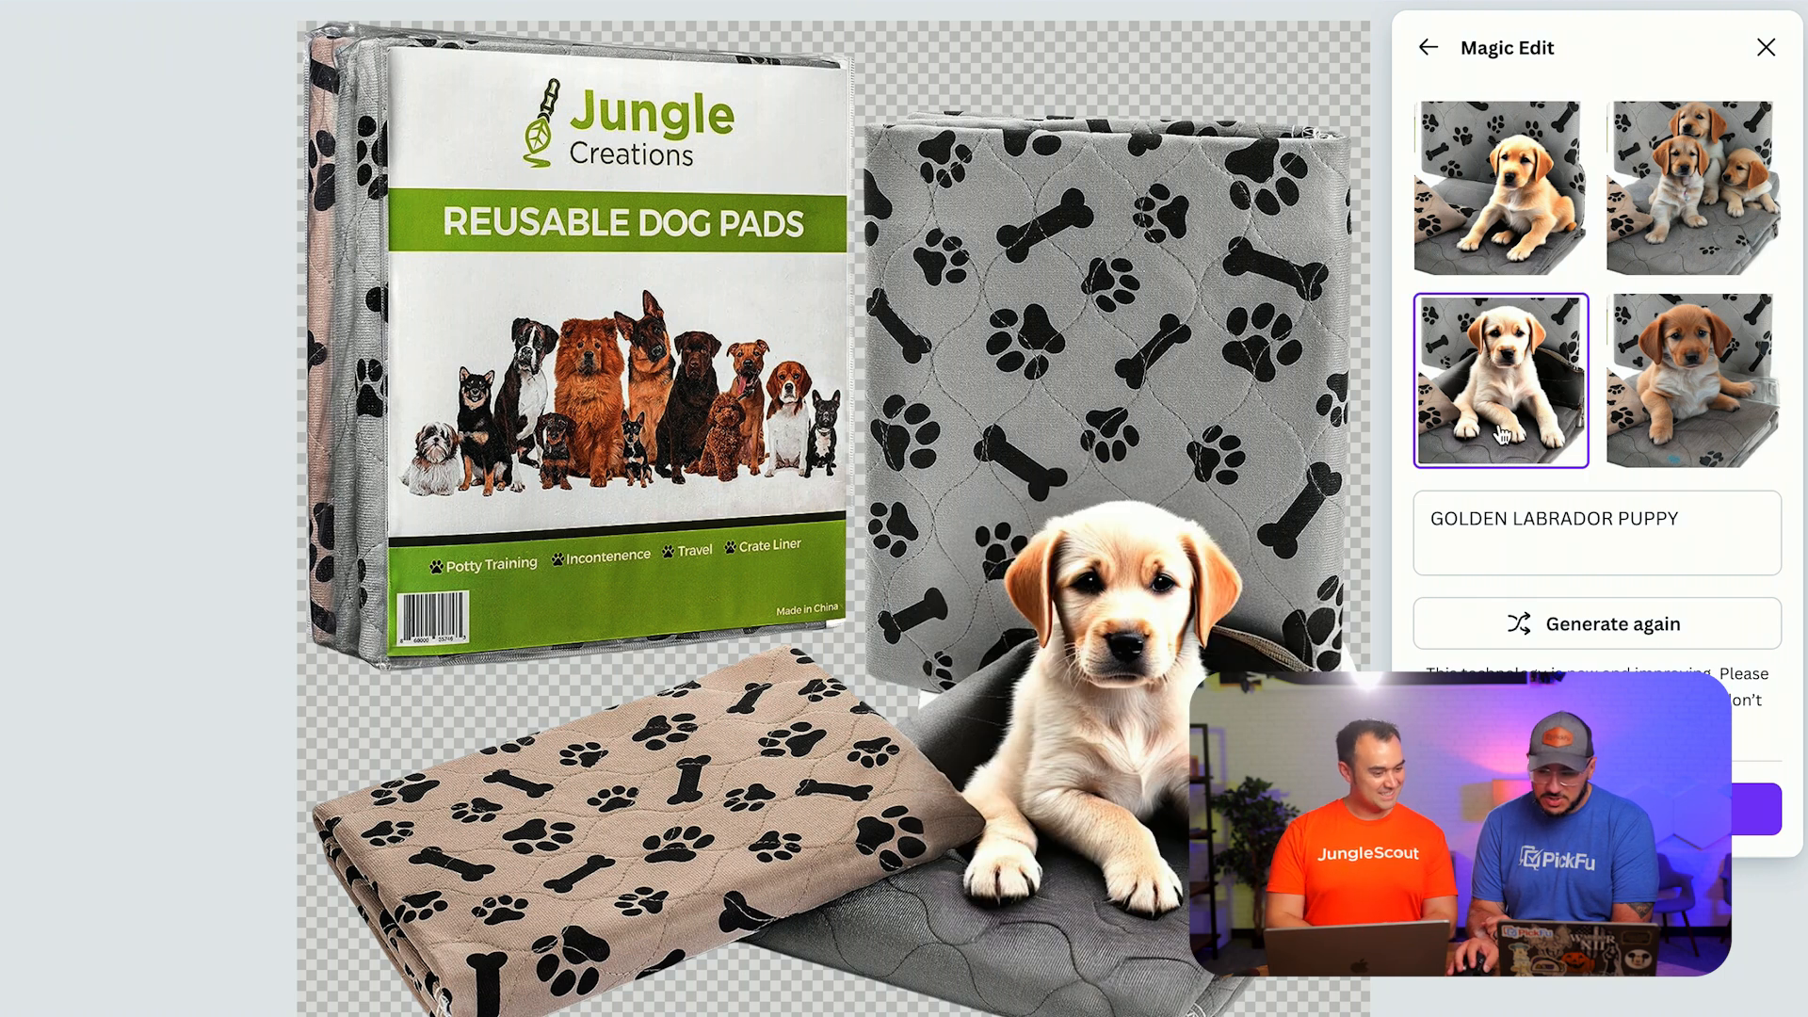
{"action": "left_click", "coordinate": [1638, 431]}
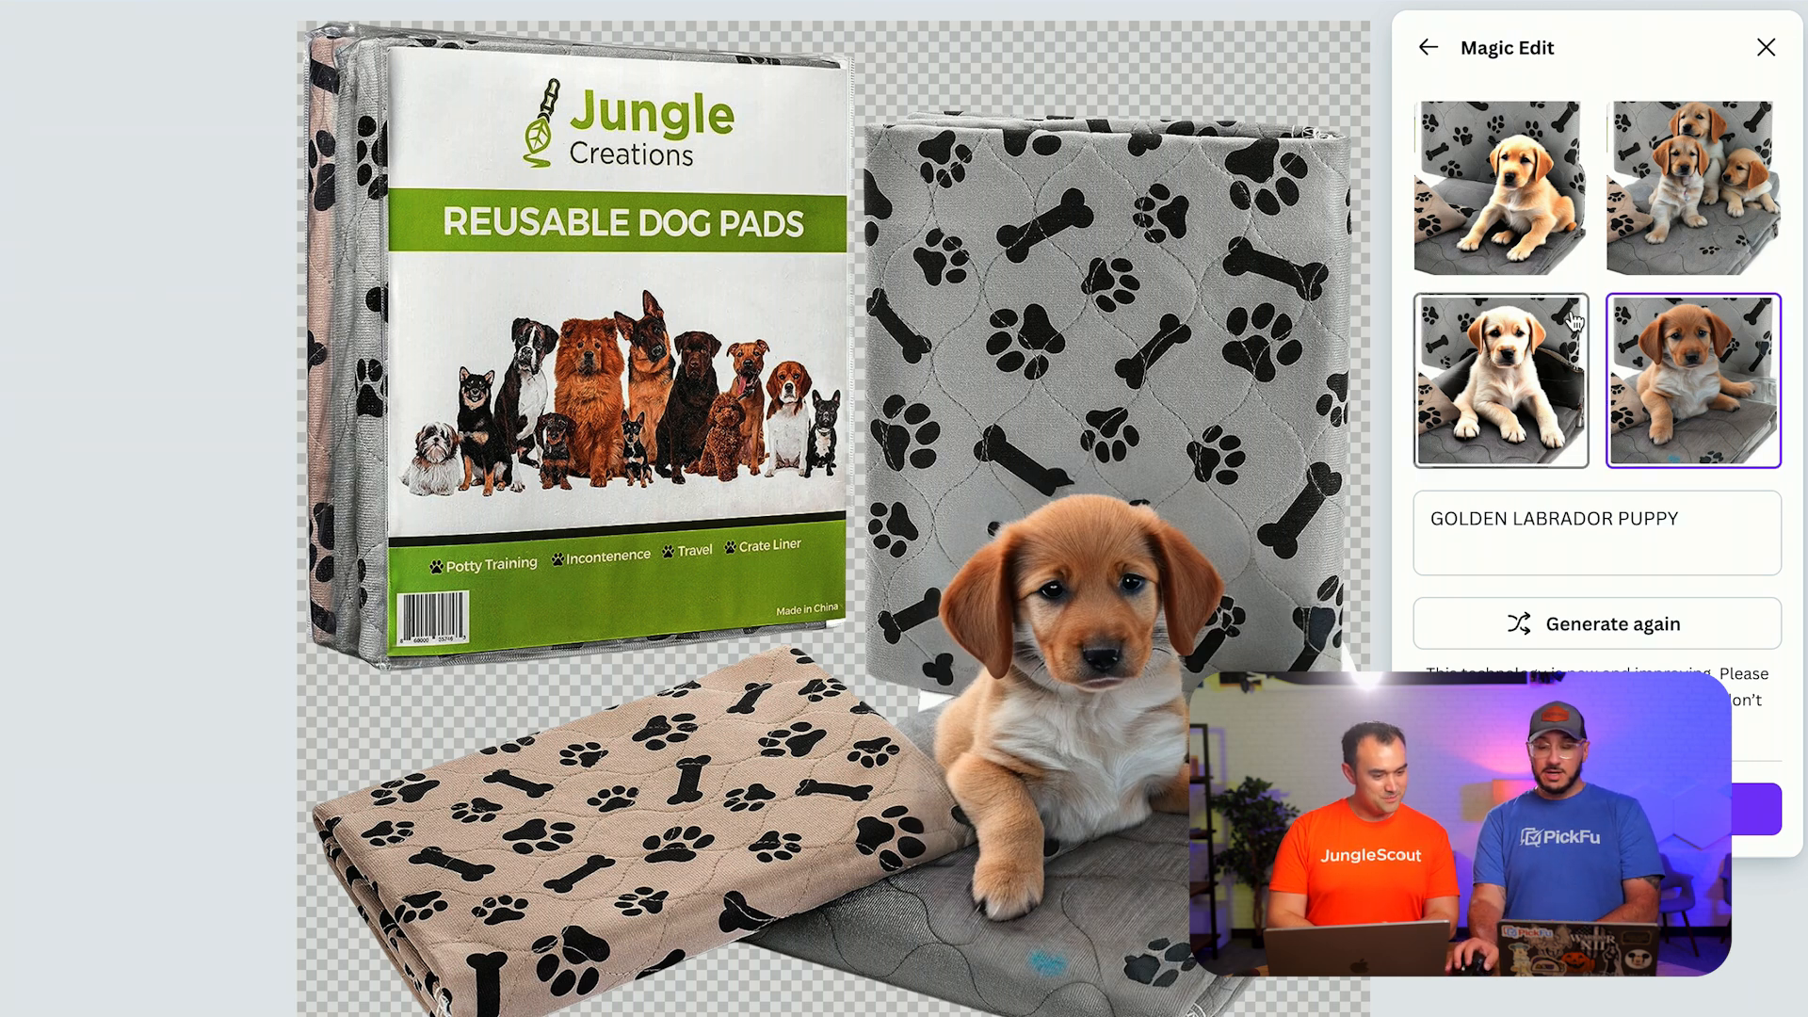
{"action": "left_click", "coordinate": [1757, 808]}
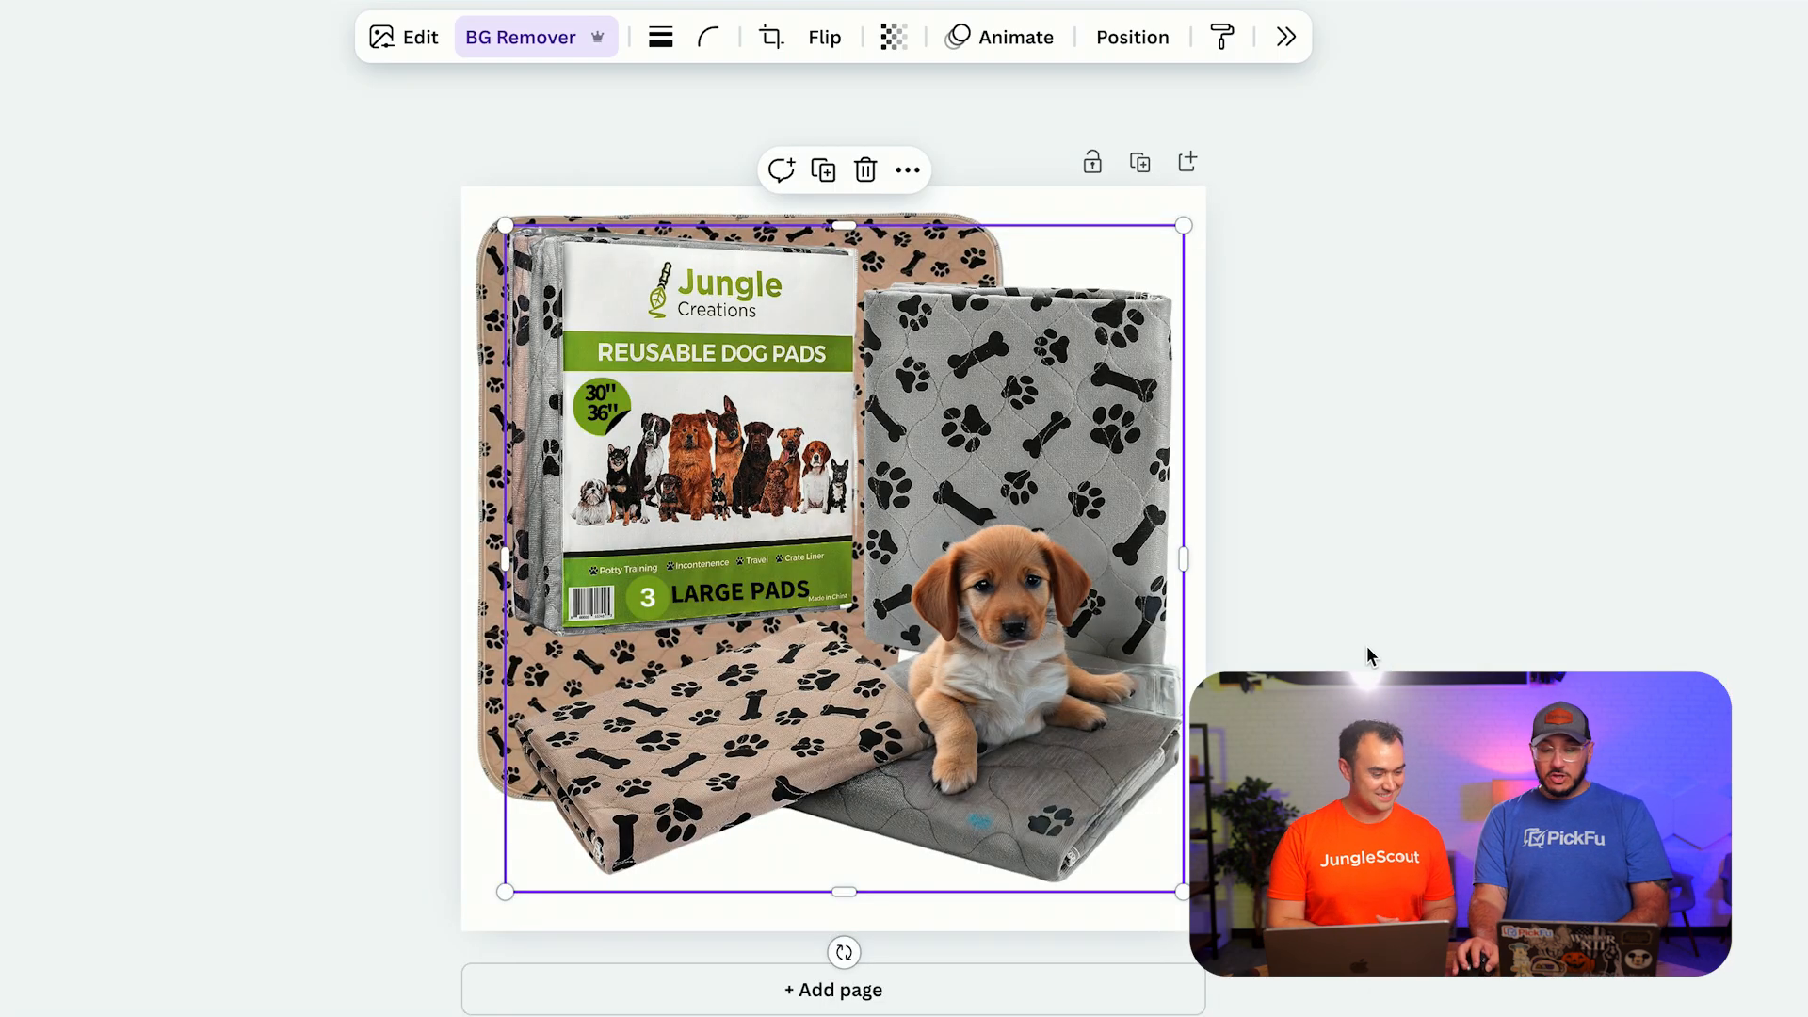
- Examine the generated puppy up close and in the context of the whole product image
{"action": "left_click", "coordinate": [1366, 645]}
{"action": "scroll", "coordinate": [1066, 657], "scroll_direction": "up", "scroll_amount": 5}
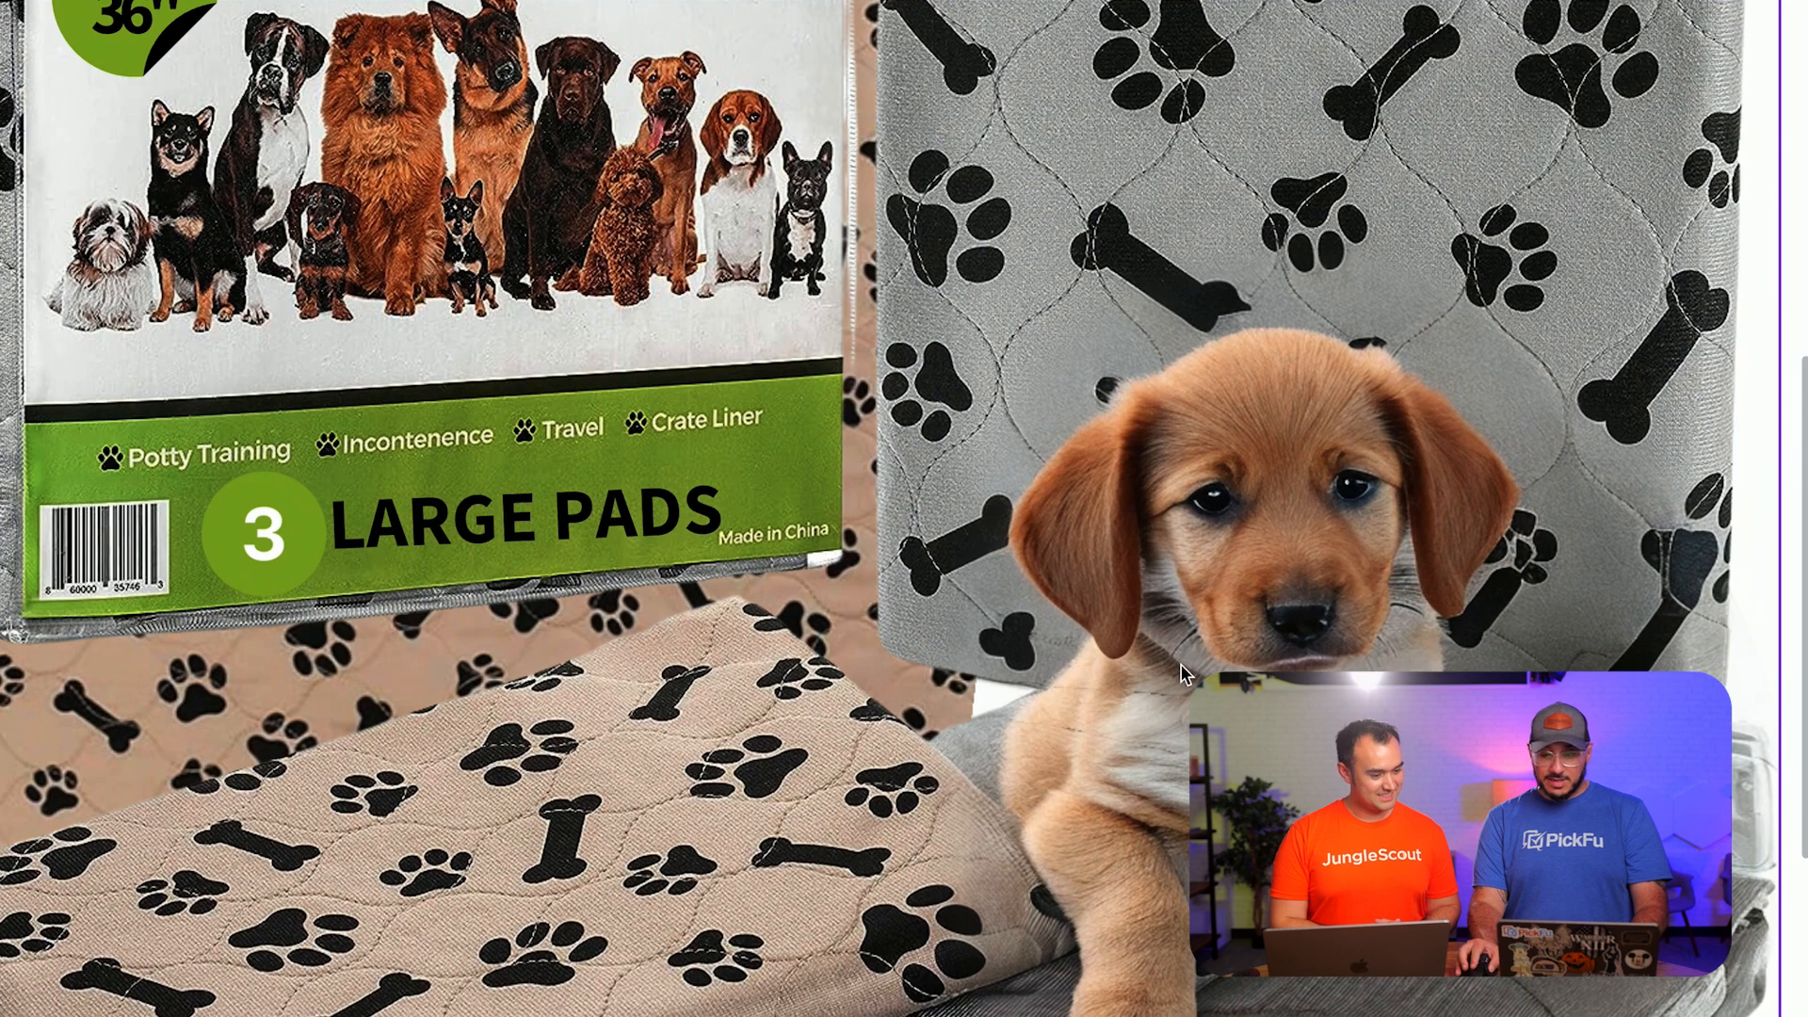
{"action": "scroll", "coordinate": [1181, 666], "scroll_direction": "up", "scroll_amount": 3}
{"action": "scroll", "coordinate": [1181, 666], "scroll_direction": "down", "scroll_amount": 3}
{"action": "scroll", "coordinate": [1184, 674], "scroll_direction": "down", "scroll_amount": 5}
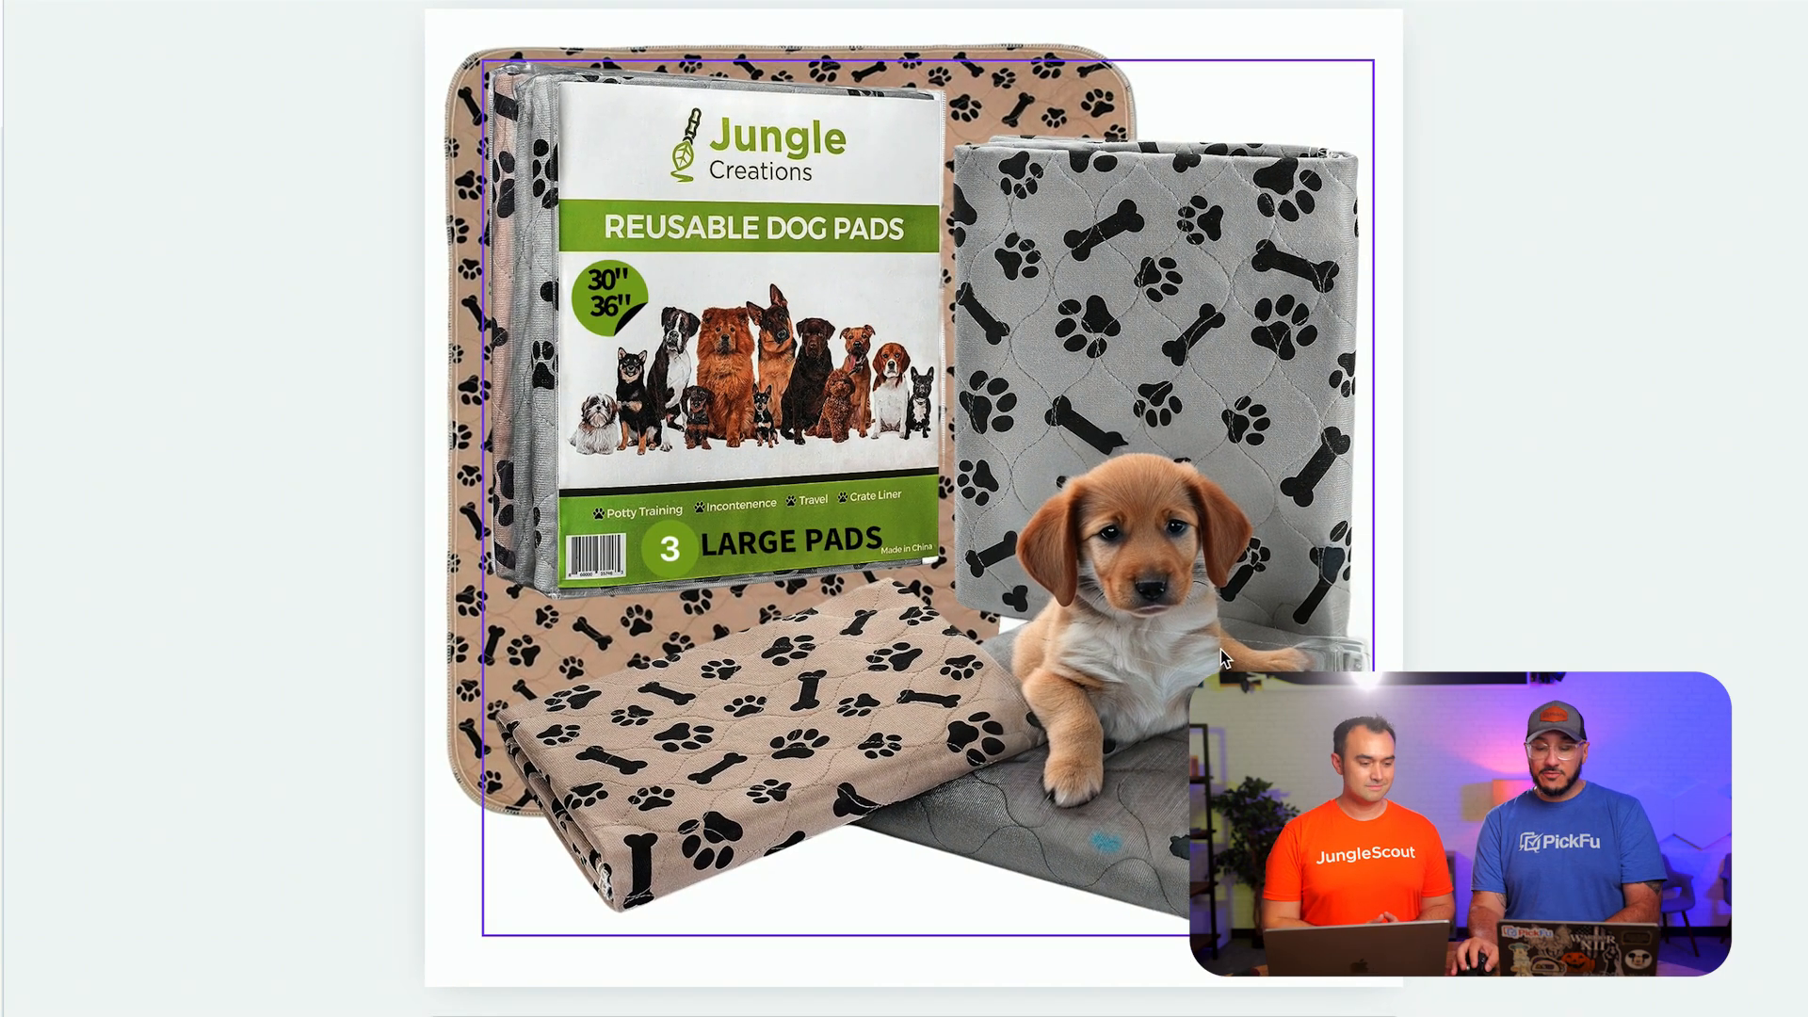
{"action": "left_click", "coordinate": [1172, 641]}
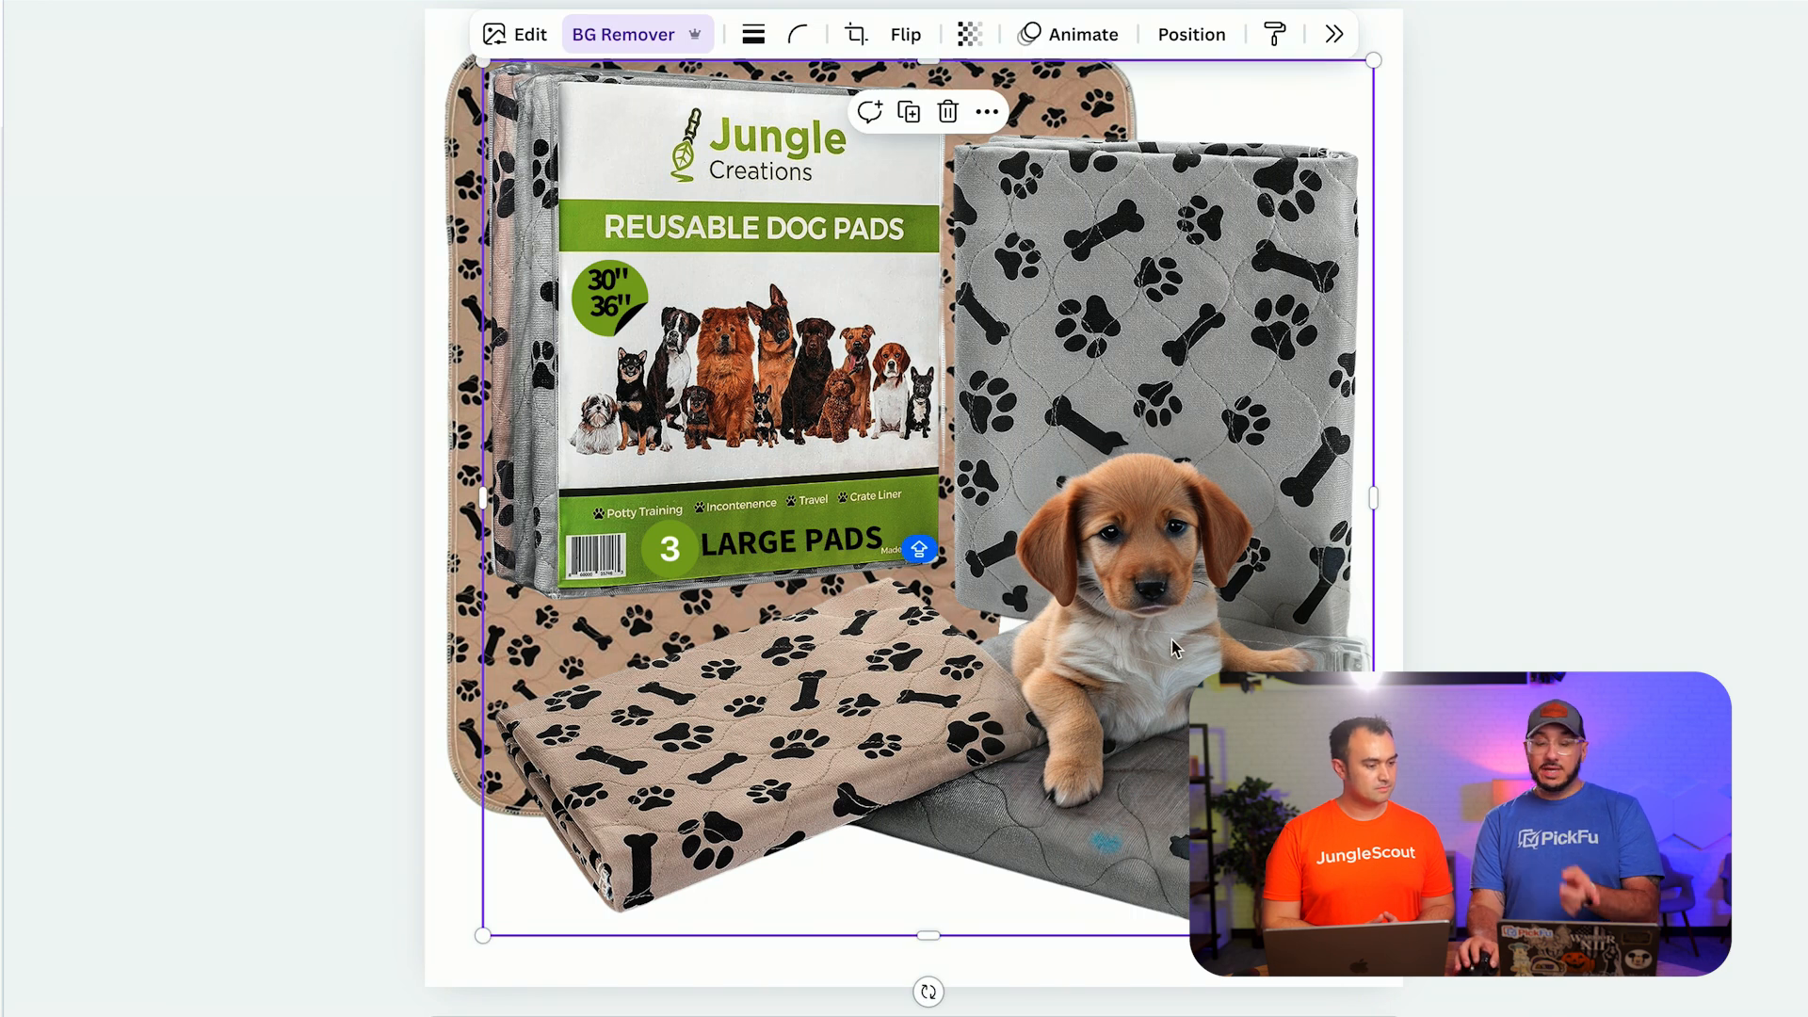
{"action": "scroll", "coordinate": [1172, 639], "scroll_direction": "down", "scroll_amount": 1}
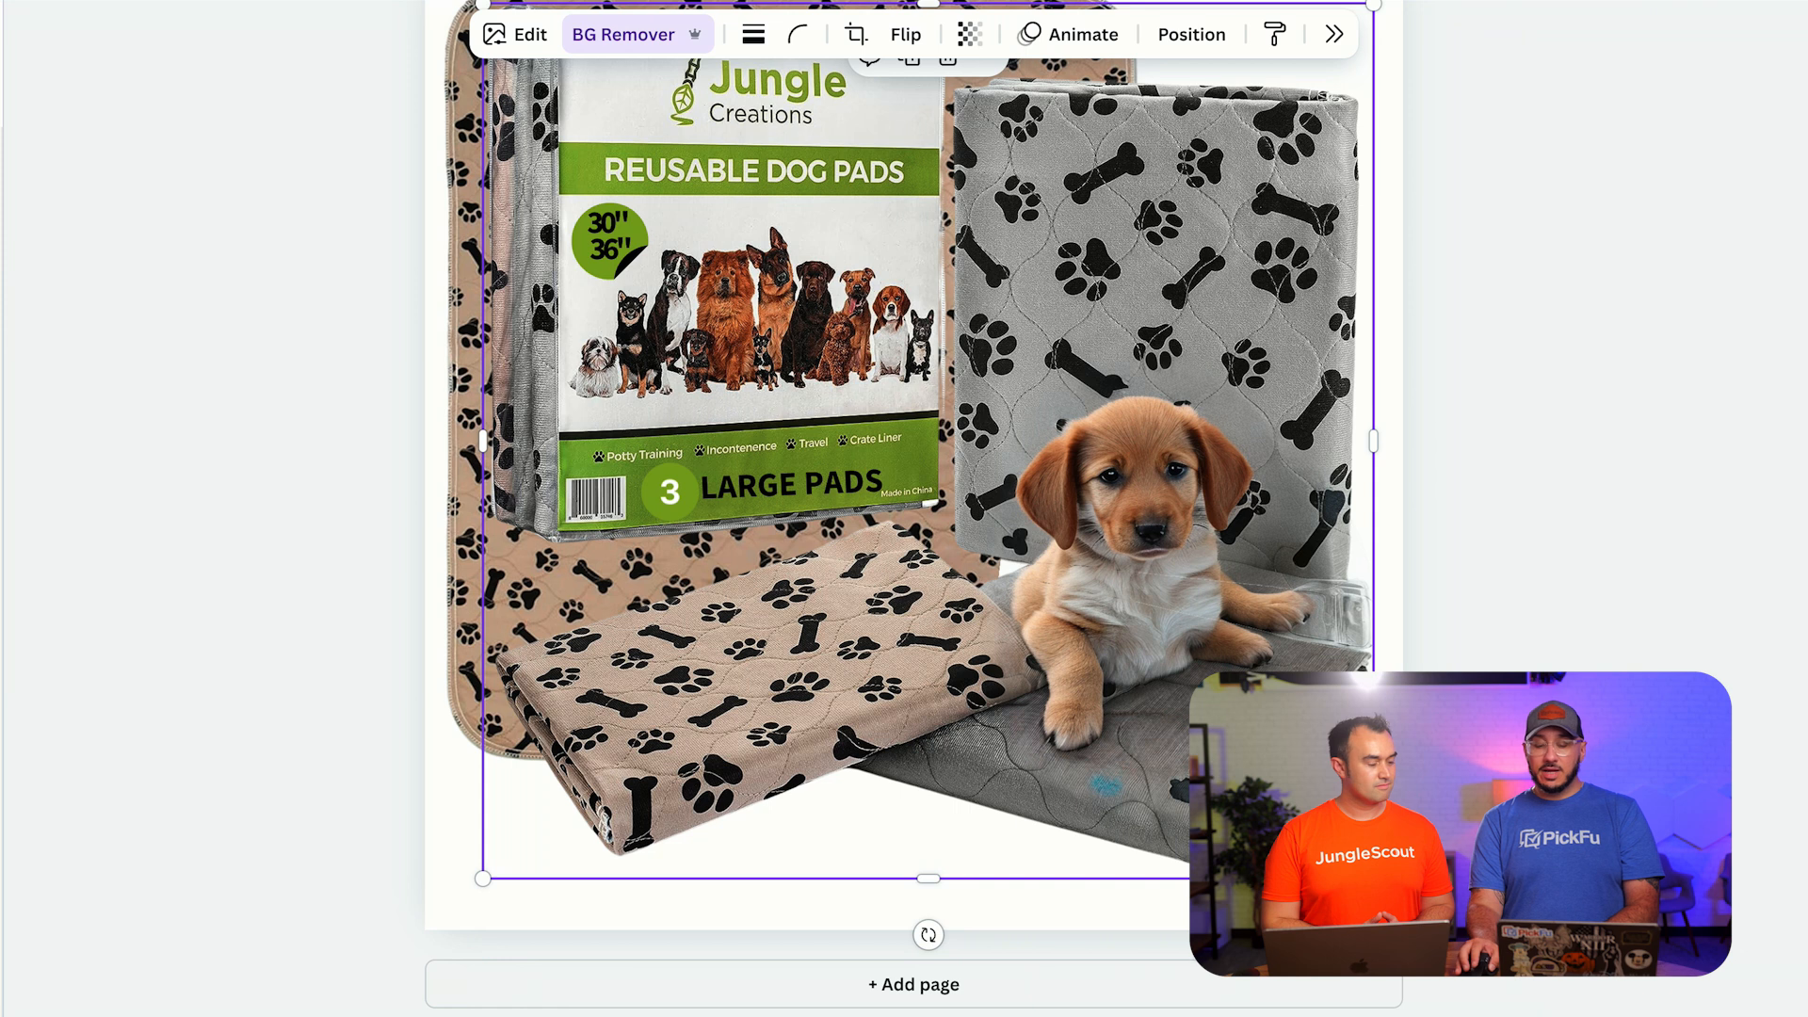
- Generate a "REALISTIC YORKIE PUPPY" image with Magic Media in the Photo style while working on the blank second page
{"action": "scroll", "coordinate": [1053, 867], "scroll_direction": "down", "scroll_amount": 10}
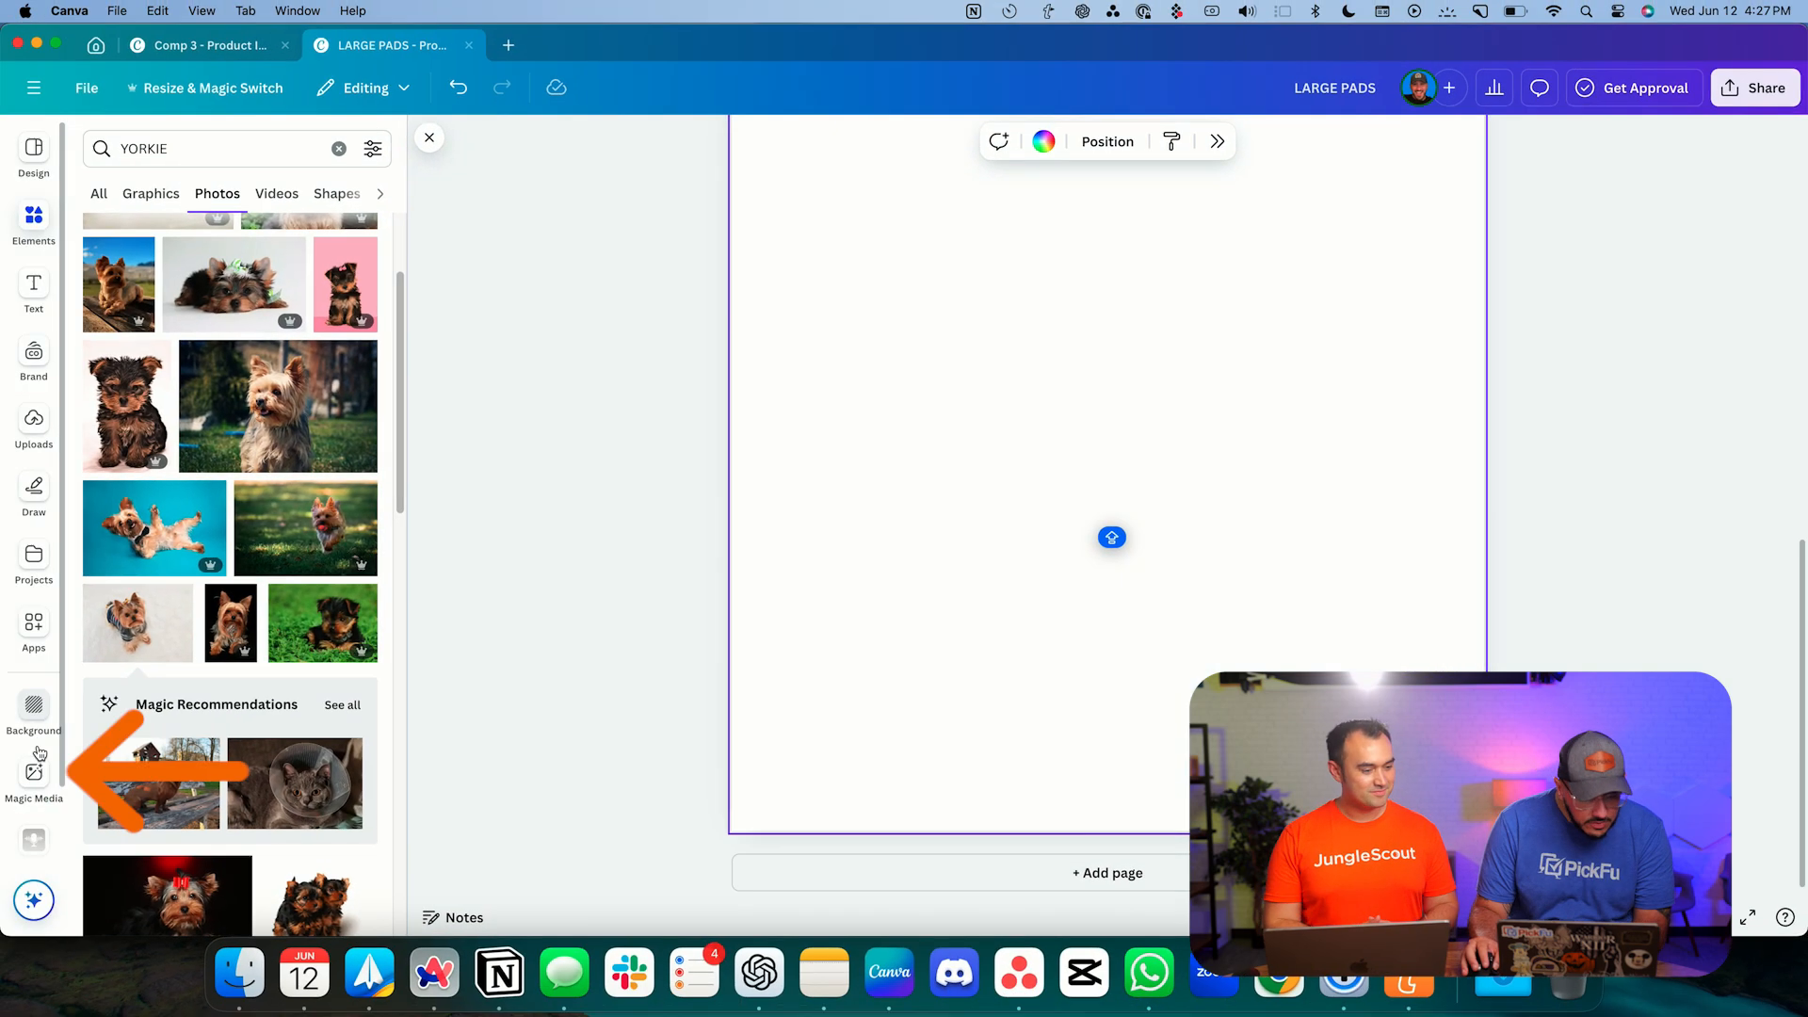
{"action": "left_click", "coordinate": [34, 774]}
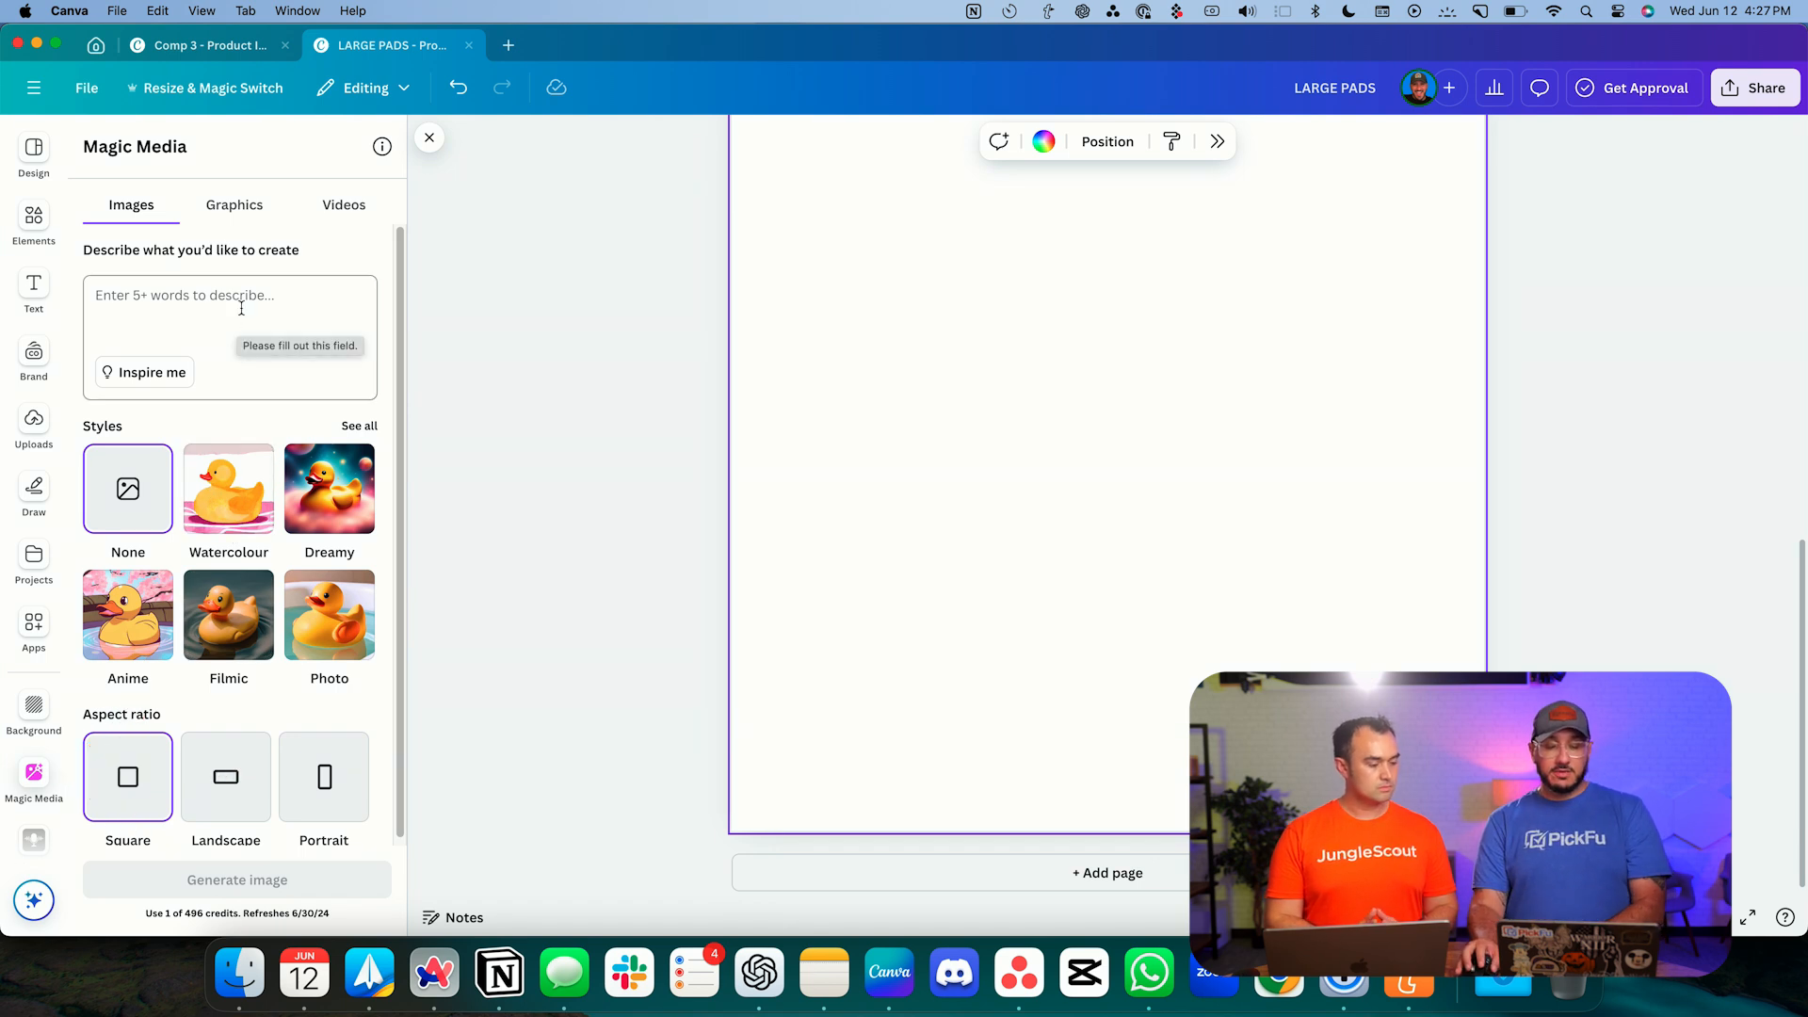
{"action": "left_click", "coordinate": [330, 615]}
{"action": "left_click", "coordinate": [271, 326]}
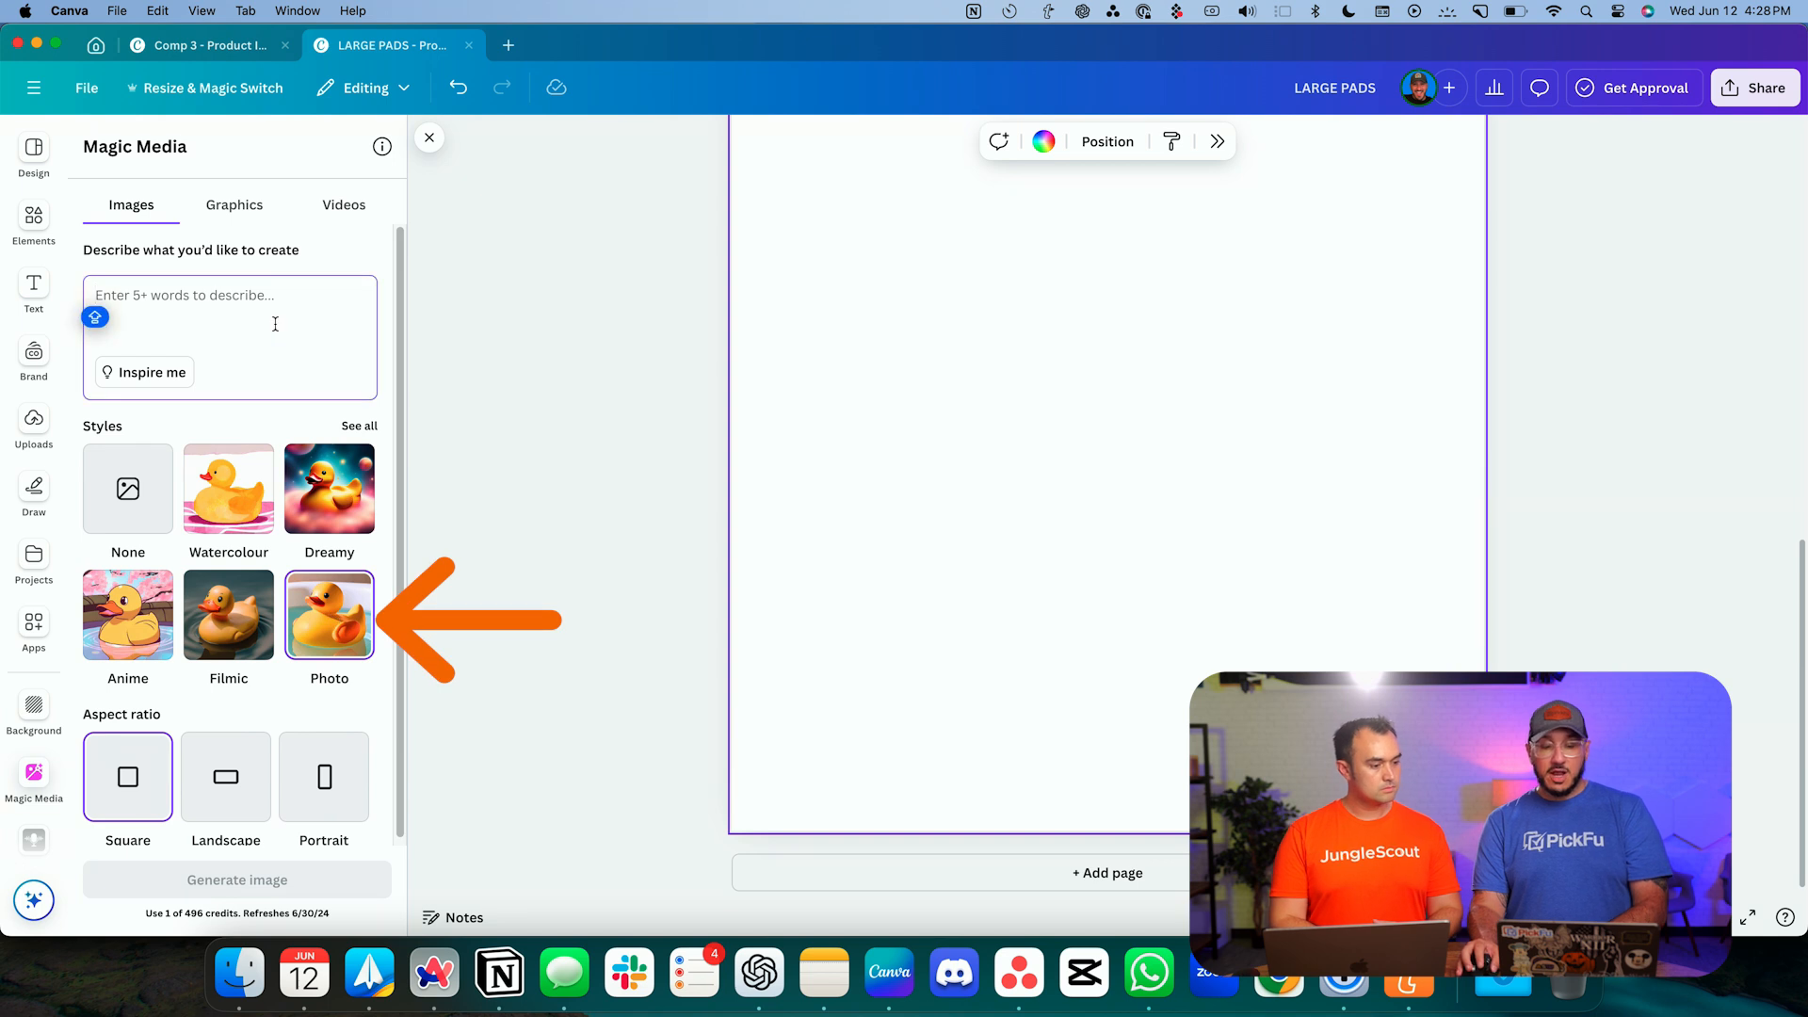
{"action": "type", "text": "REALS"}
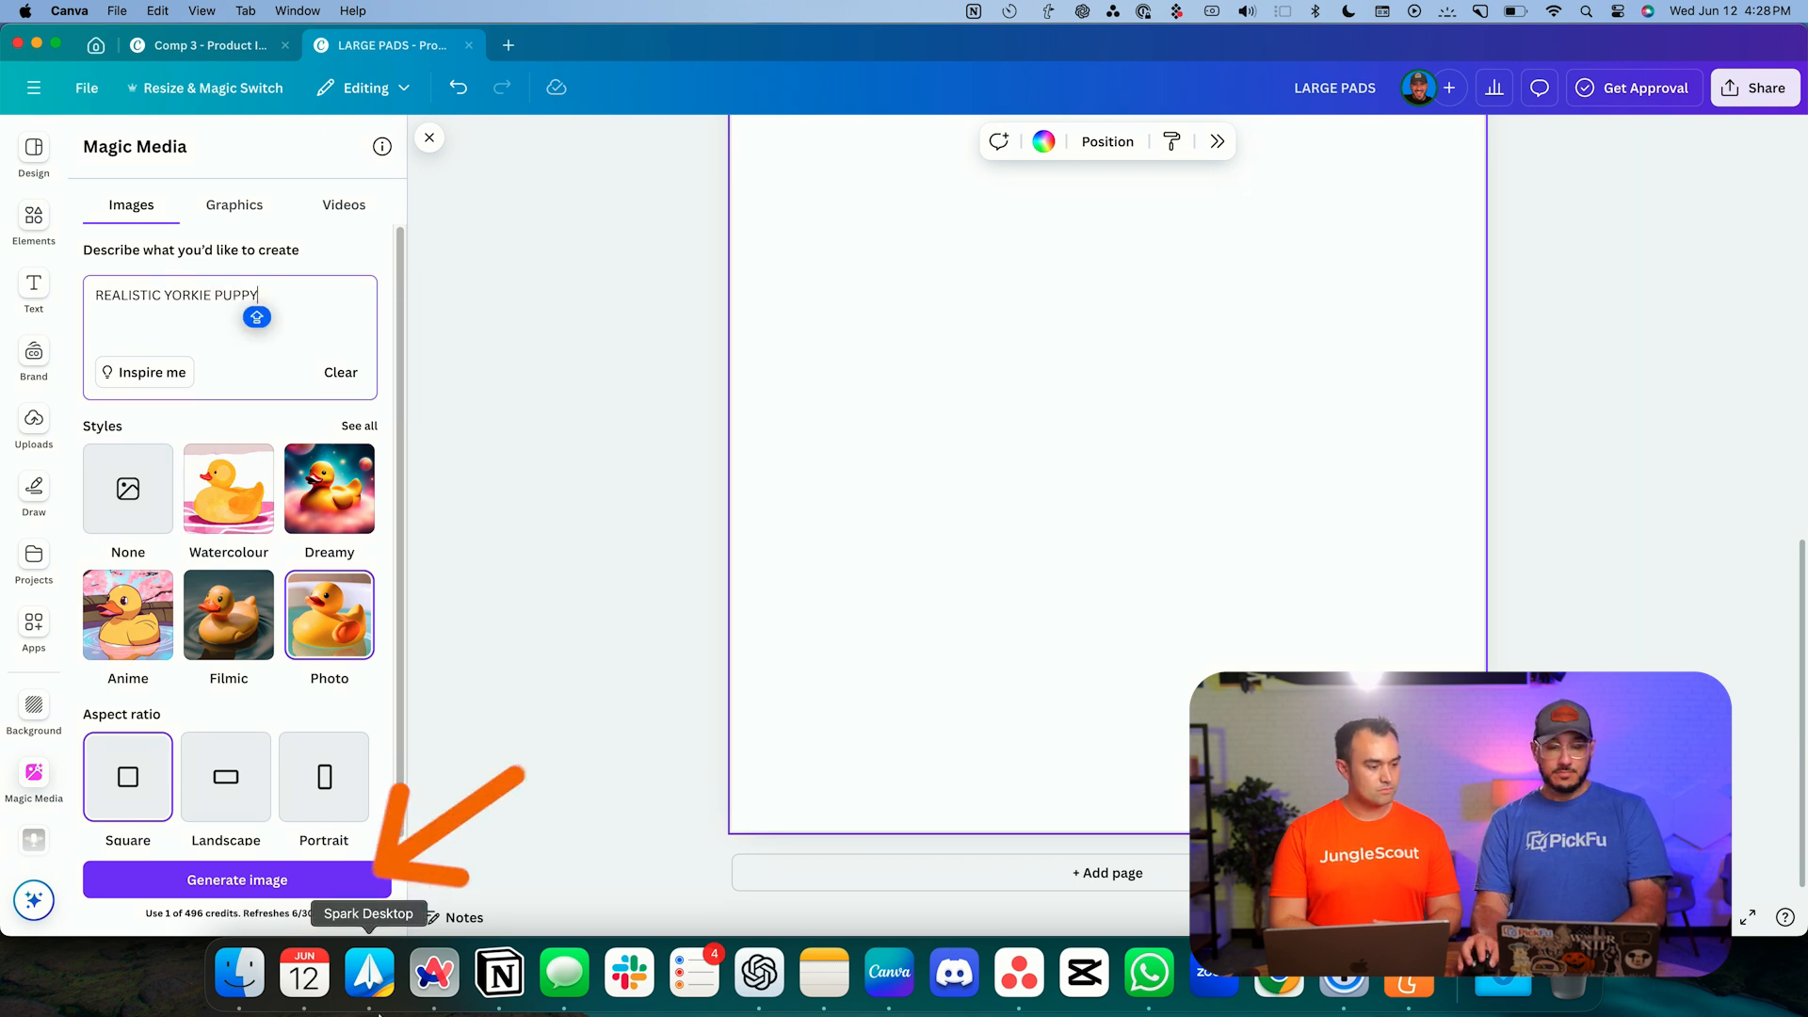
{"action": "left_click", "coordinate": [273, 878]}
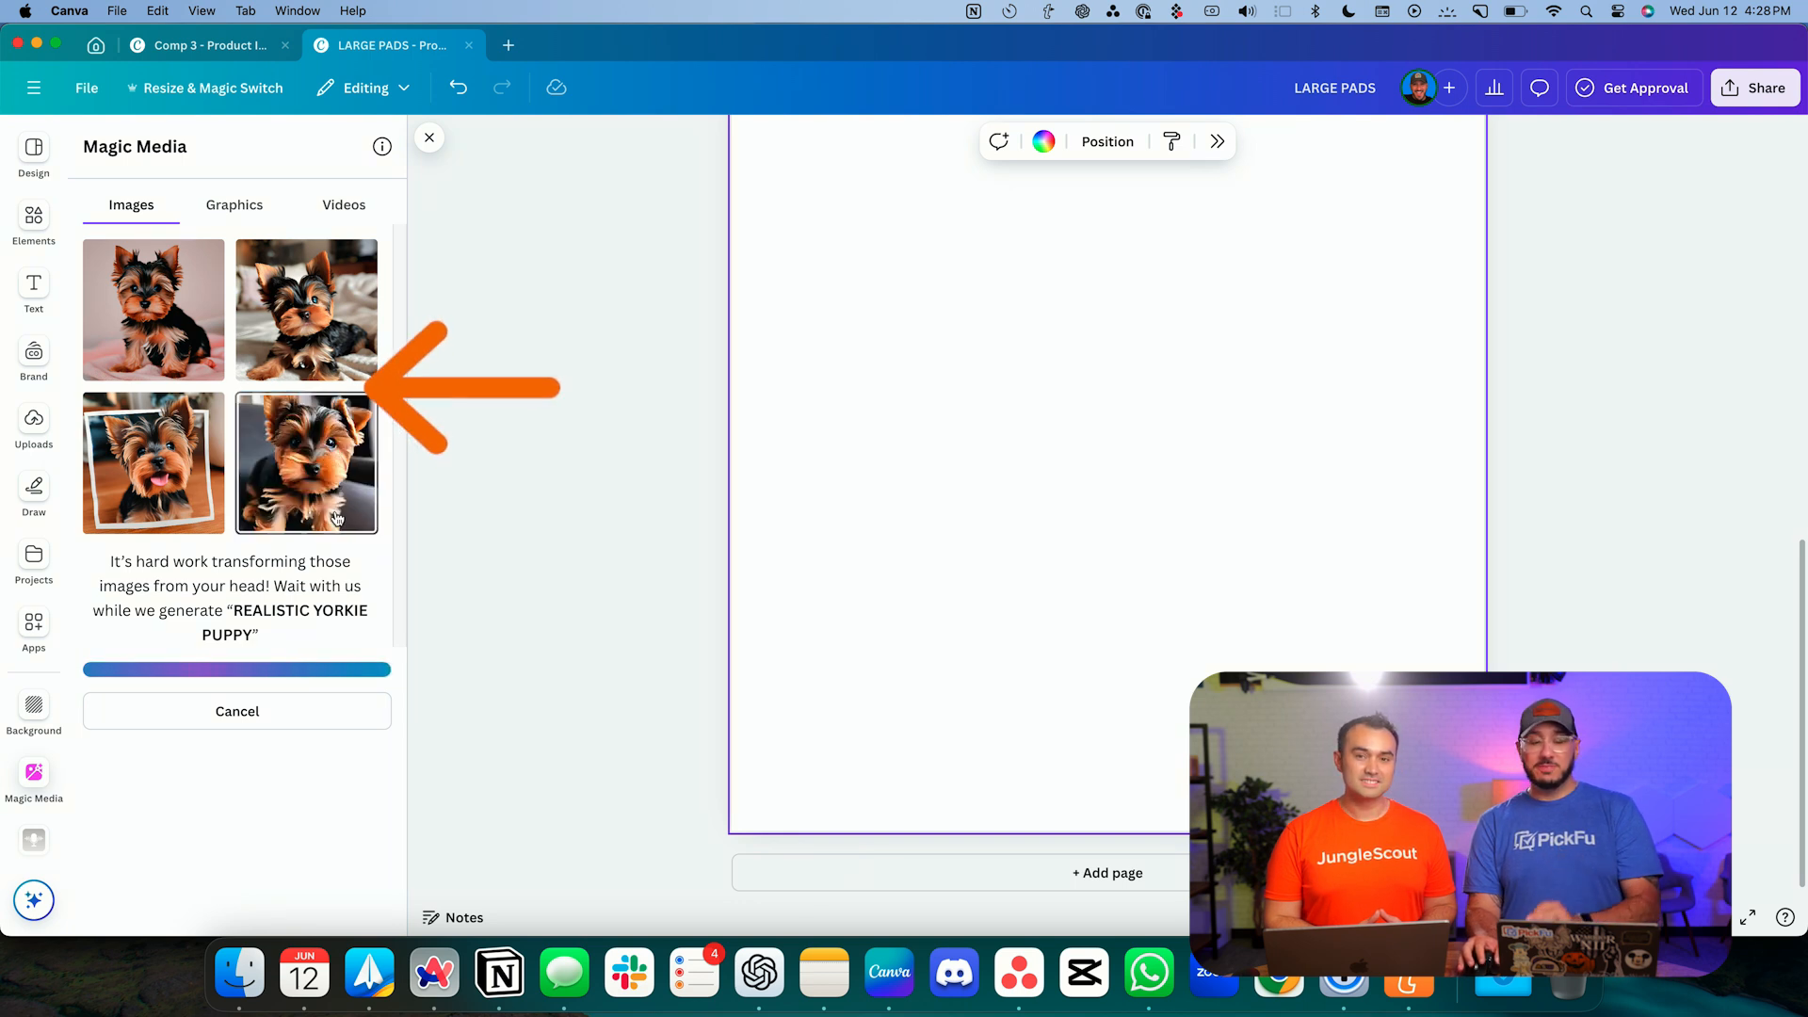
- Add the generated Yorkie sitting on a pink blanket to page 2 and remove its background
{"action": "left_click", "coordinate": [191, 348]}
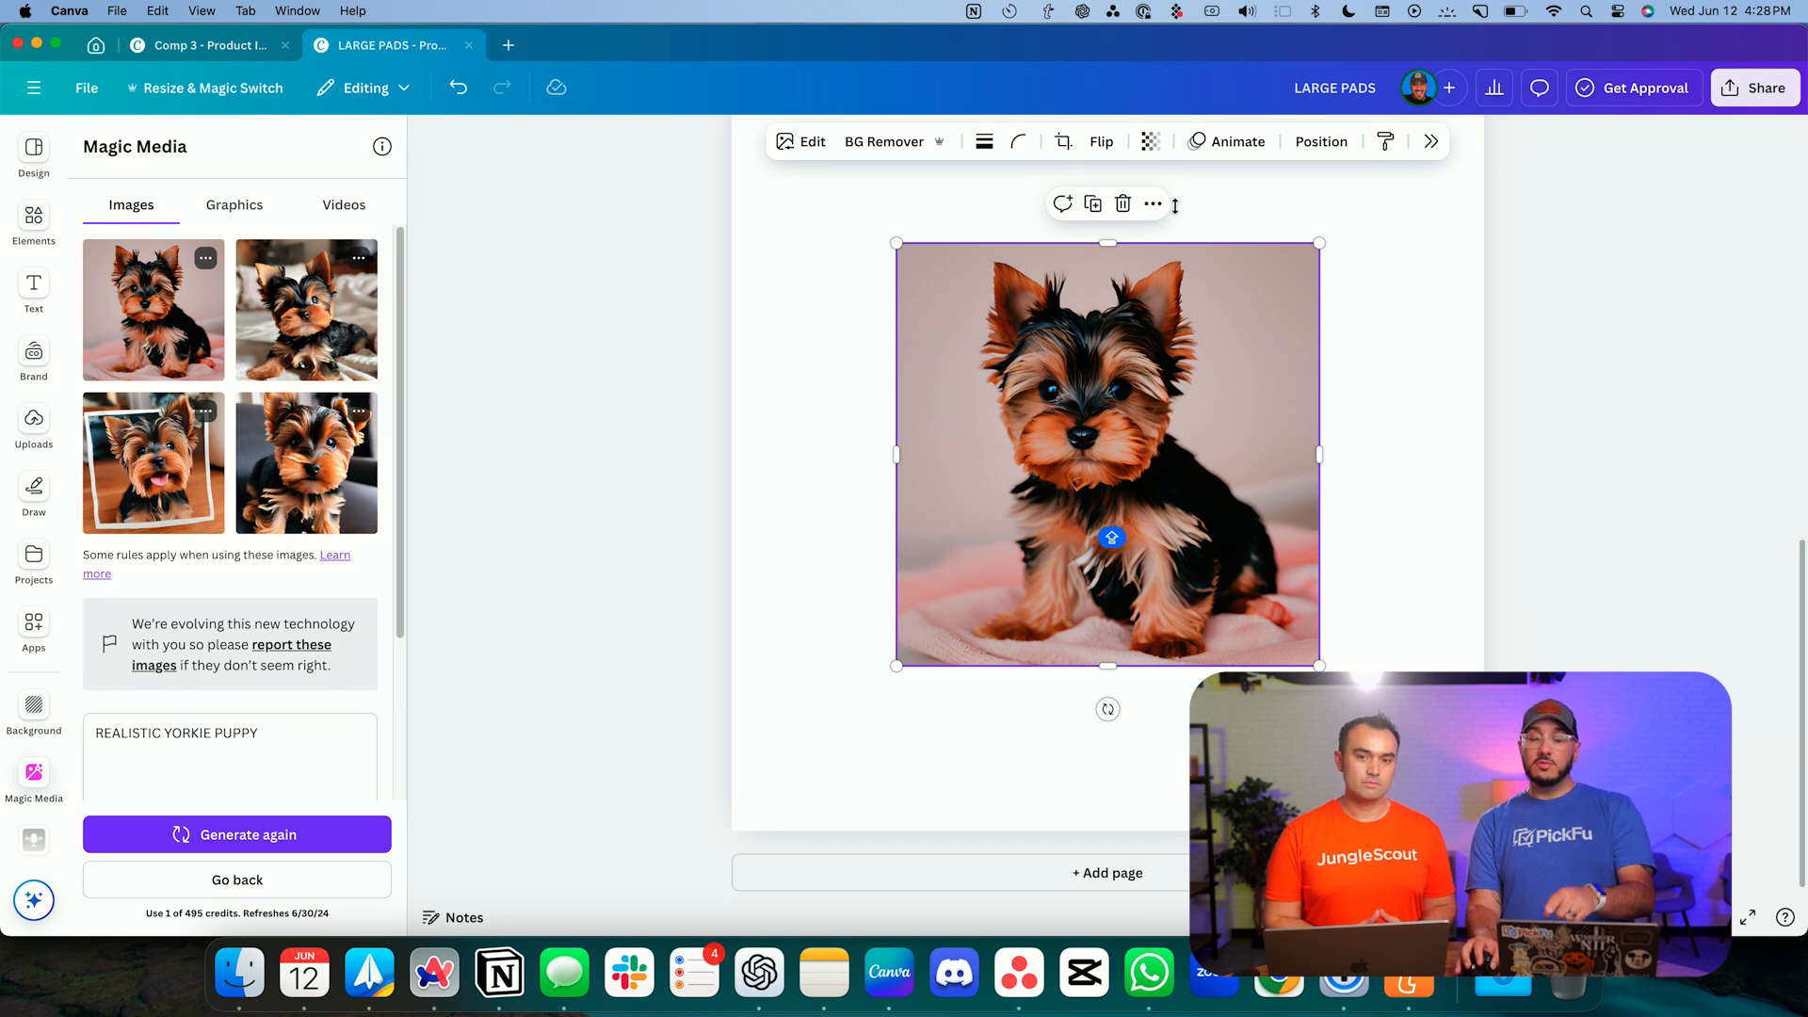
{"action": "scroll", "coordinate": [1306, 339], "scroll_direction": "up", "scroll_amount": 4}
{"action": "scroll", "coordinate": [918, 289], "scroll_direction": "down", "scroll_amount": 2}
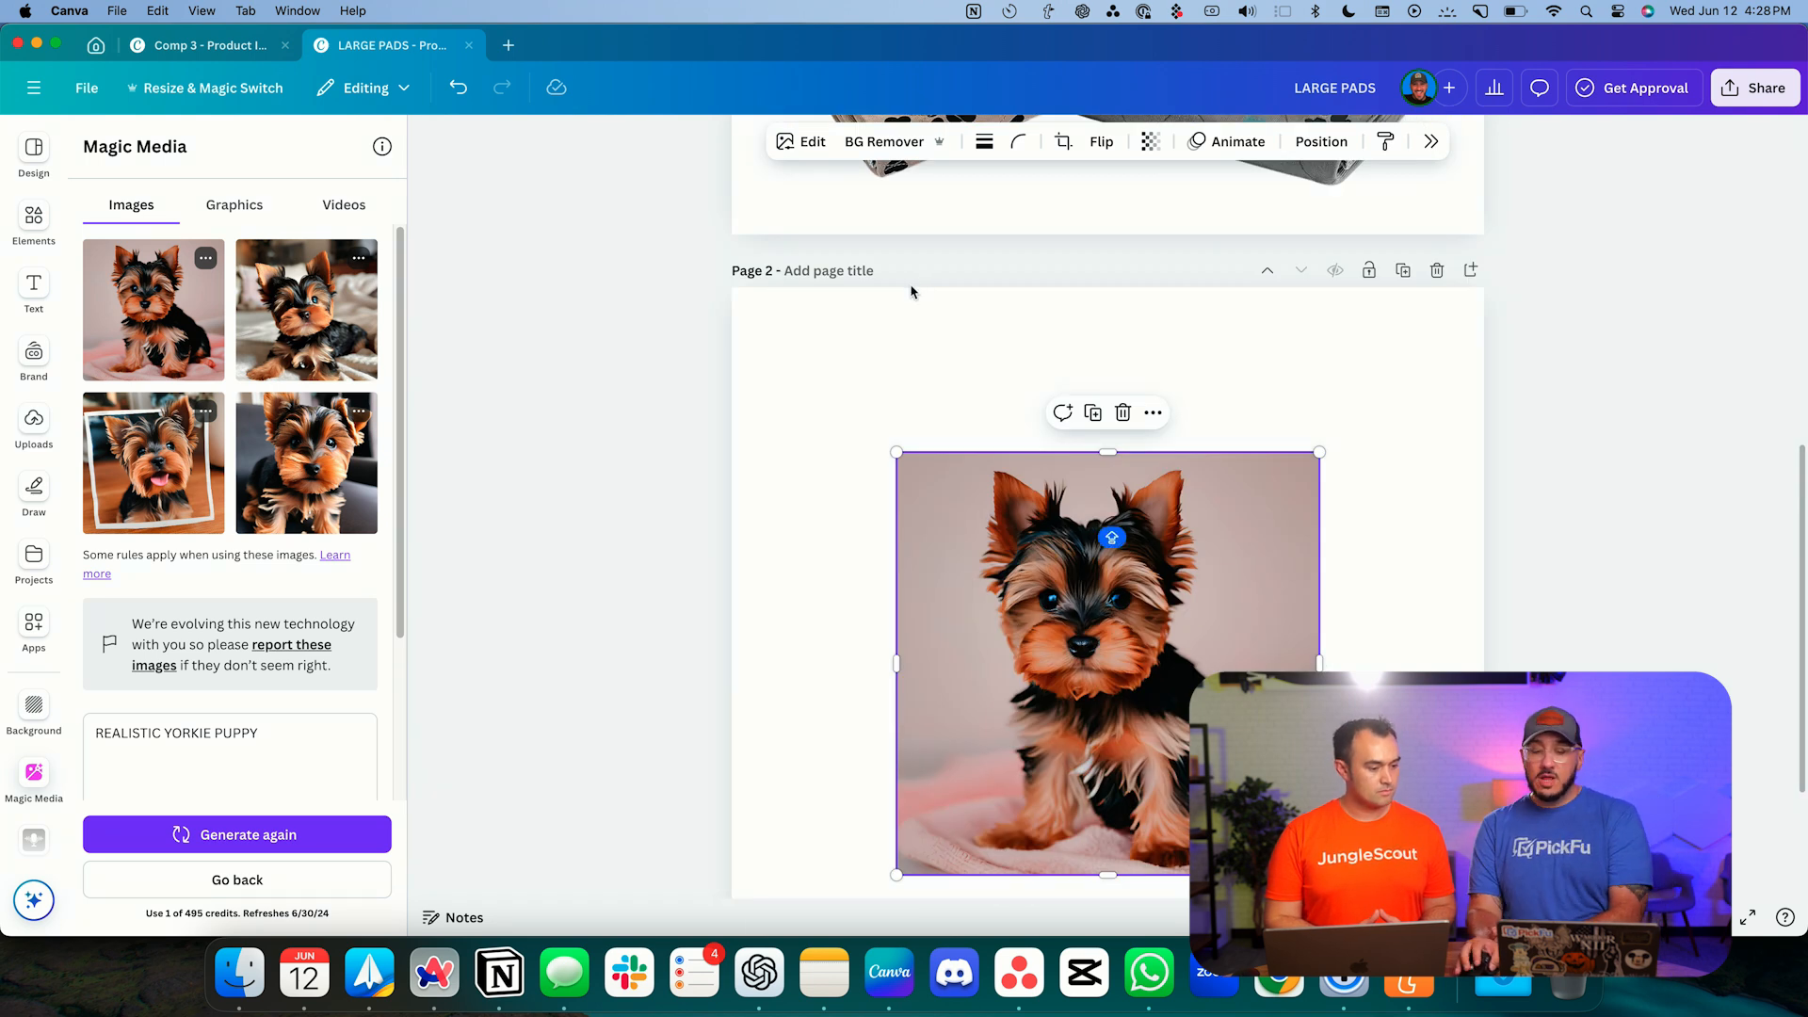
{"action": "scroll", "coordinate": [1111, 522], "scroll_direction": "down", "scroll_amount": 1}
{"action": "left_click", "coordinate": [893, 143]}
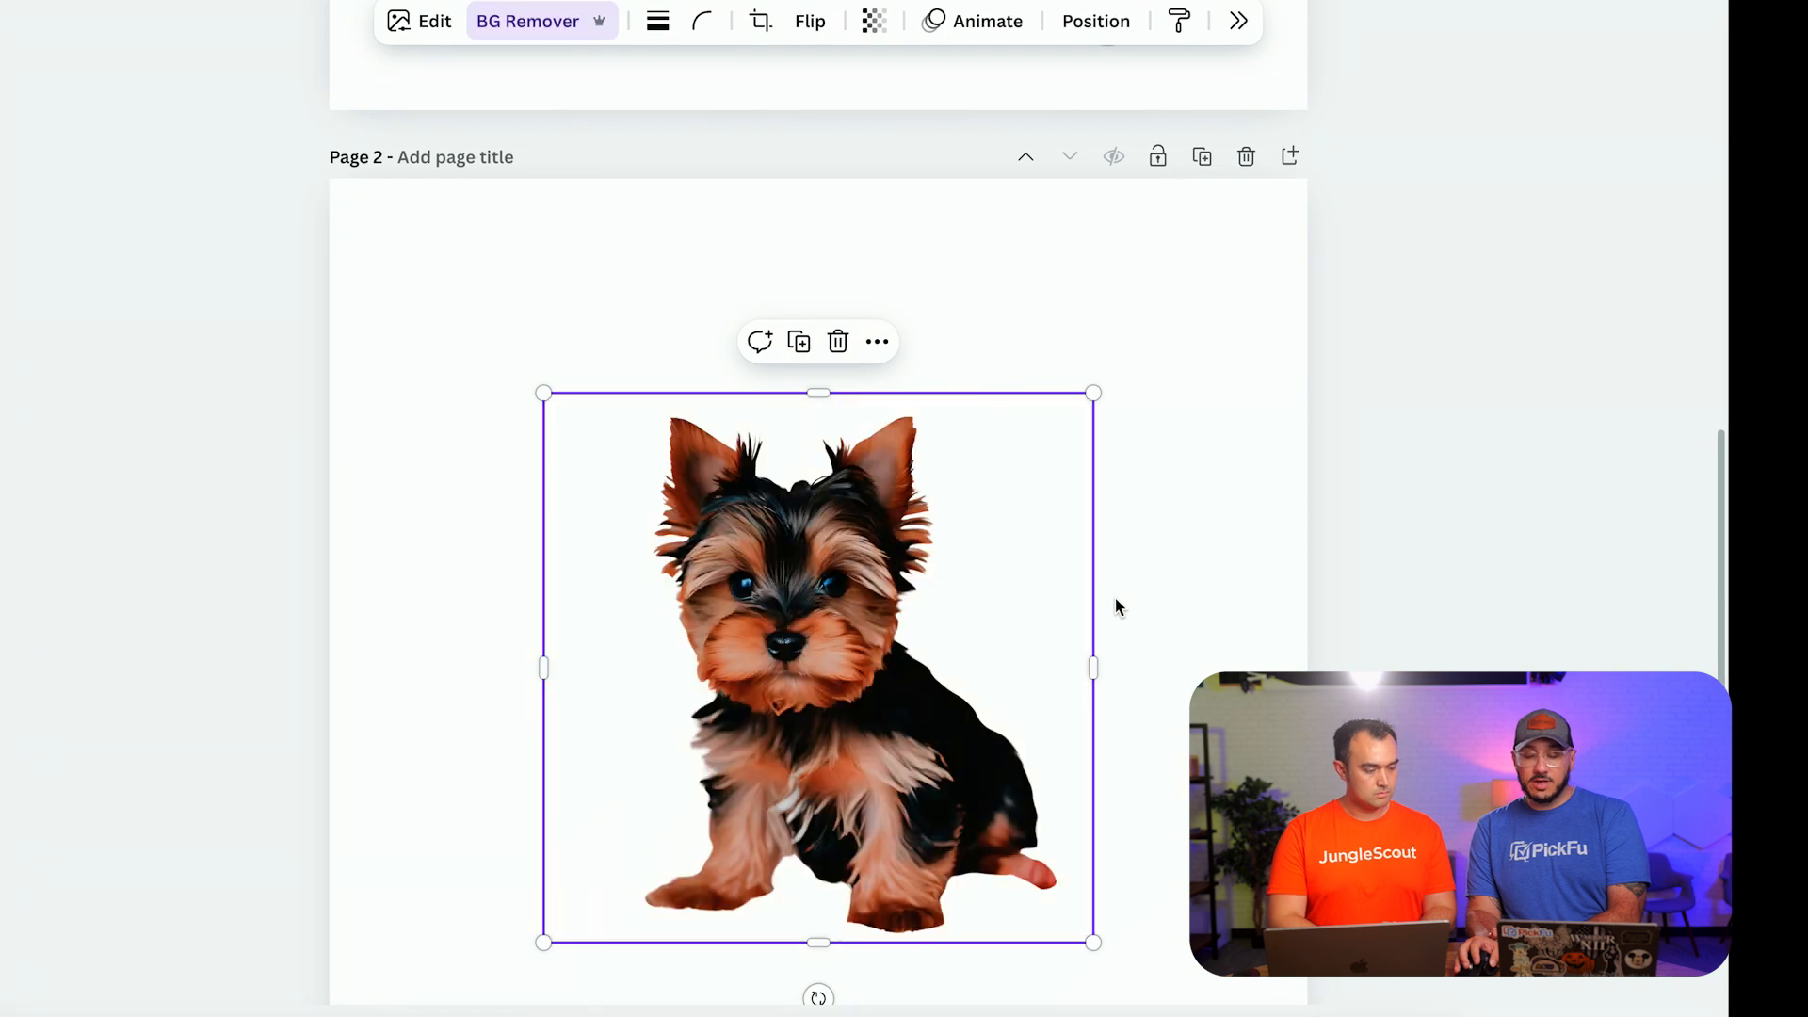
- Slightly lower the Yorkie cutout's opacity through its transparency setting
{"action": "left_click", "coordinate": [874, 21]}
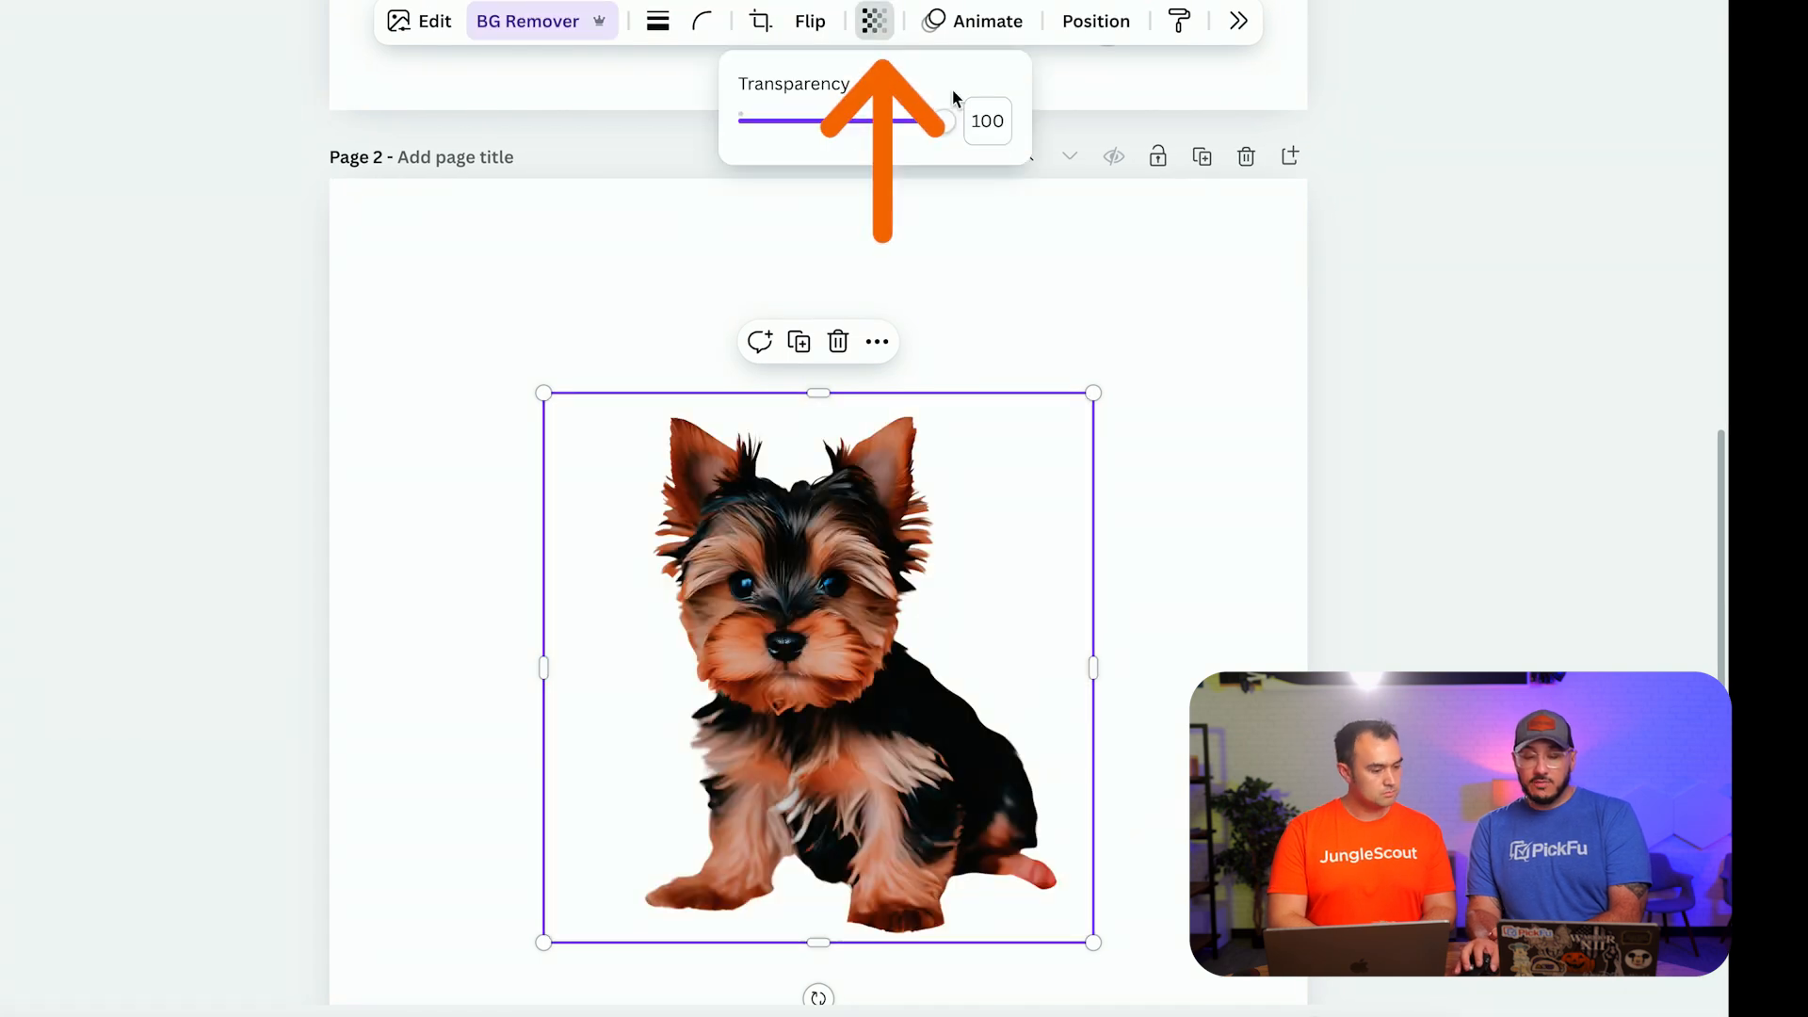
{"action": "mouse_move", "coordinate": [940, 121]}
{"action": "left_mouse_down"}
{"action": "mouse_move", "coordinate": [903, 127]}
{"action": "mouse_move", "coordinate": [936, 123]}
{"action": "left_mouse_up"}
{"action": "key", "text": "Escape"}
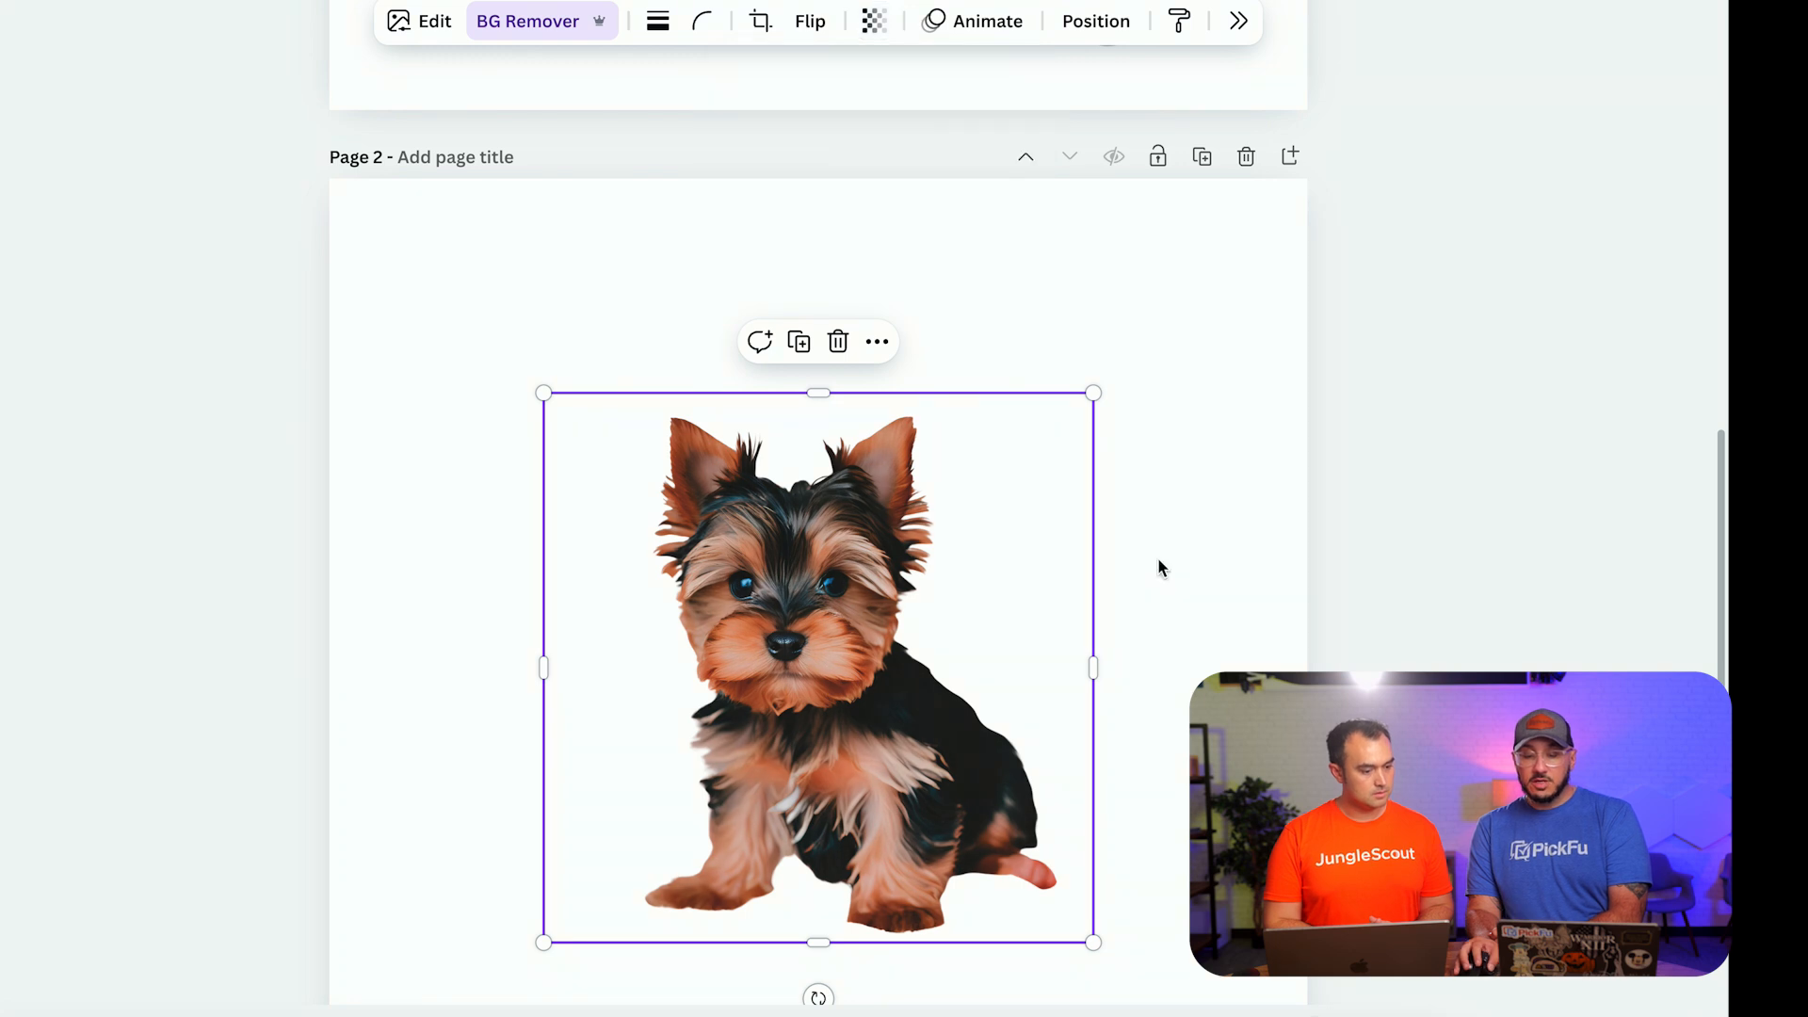
- Move the Yorkie cutout onto the page 1 product image, scale it down, and place it just in front of the labrador puppy
{"action": "scroll", "coordinate": [868, 665], "scroll_direction": "up", "scroll_amount": 5}
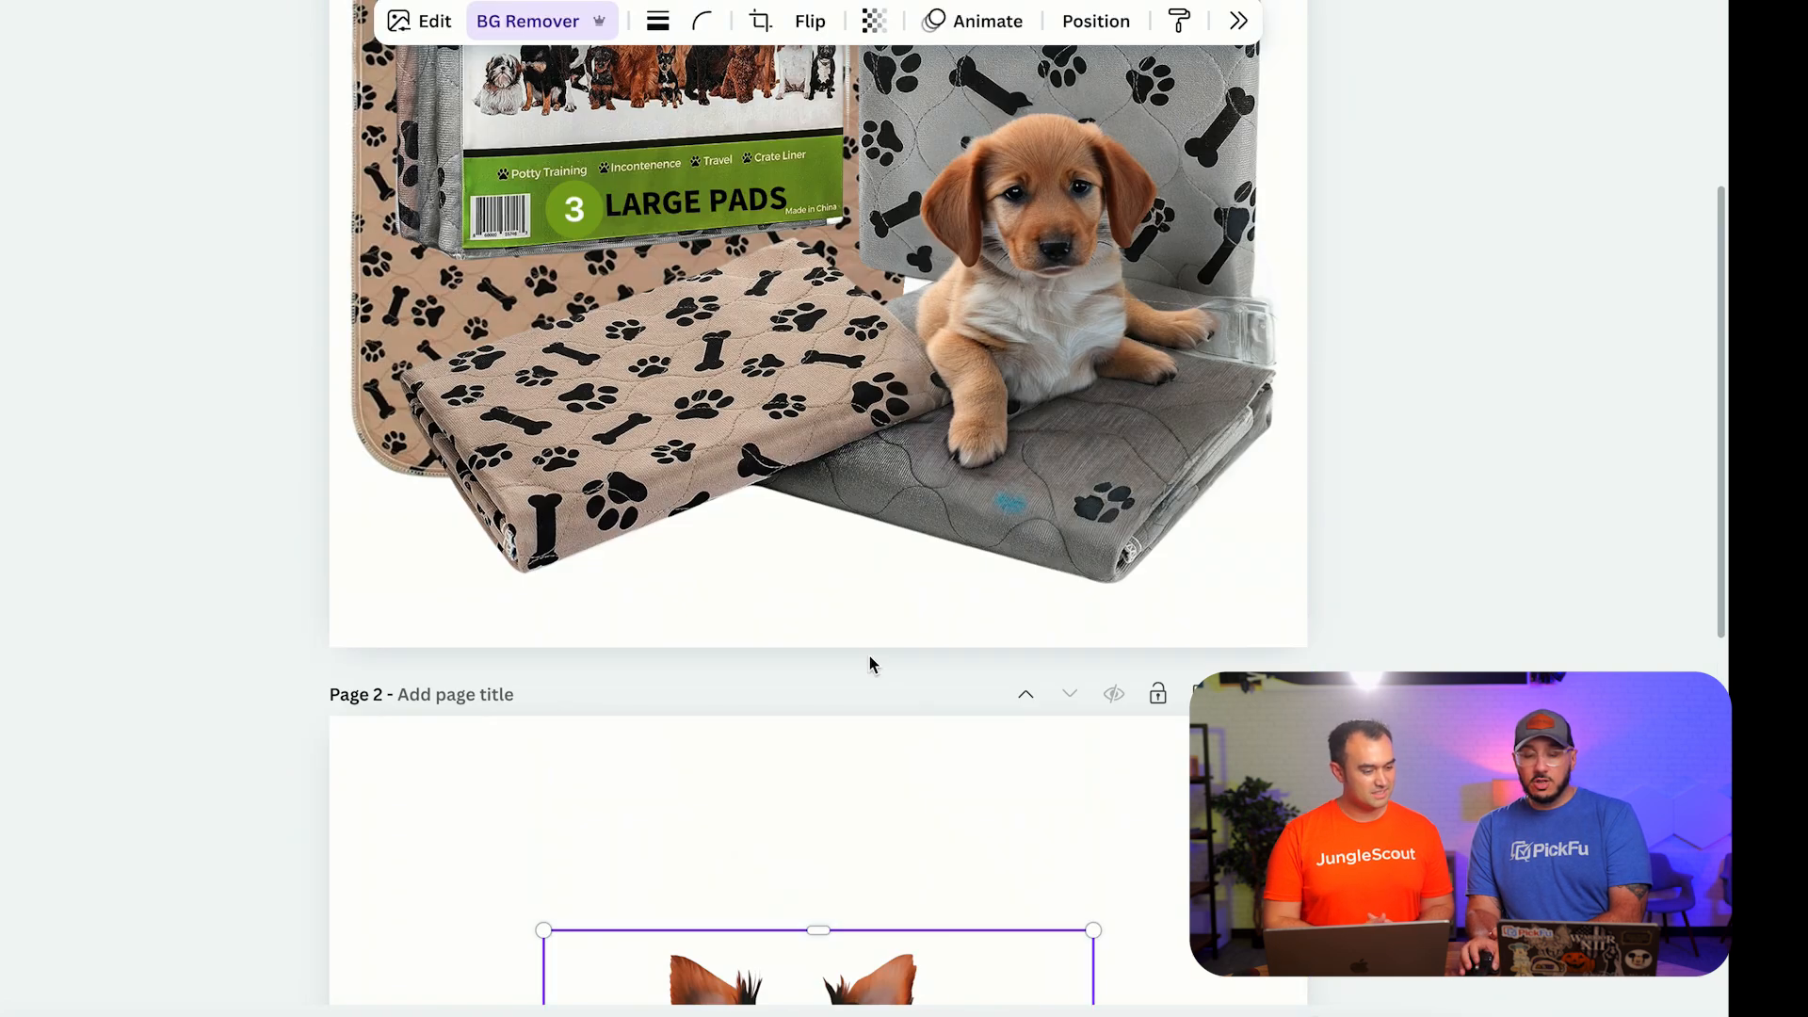
{"action": "left_click_drag", "start_coordinate": [850, 982], "coordinate": [796, 165]}
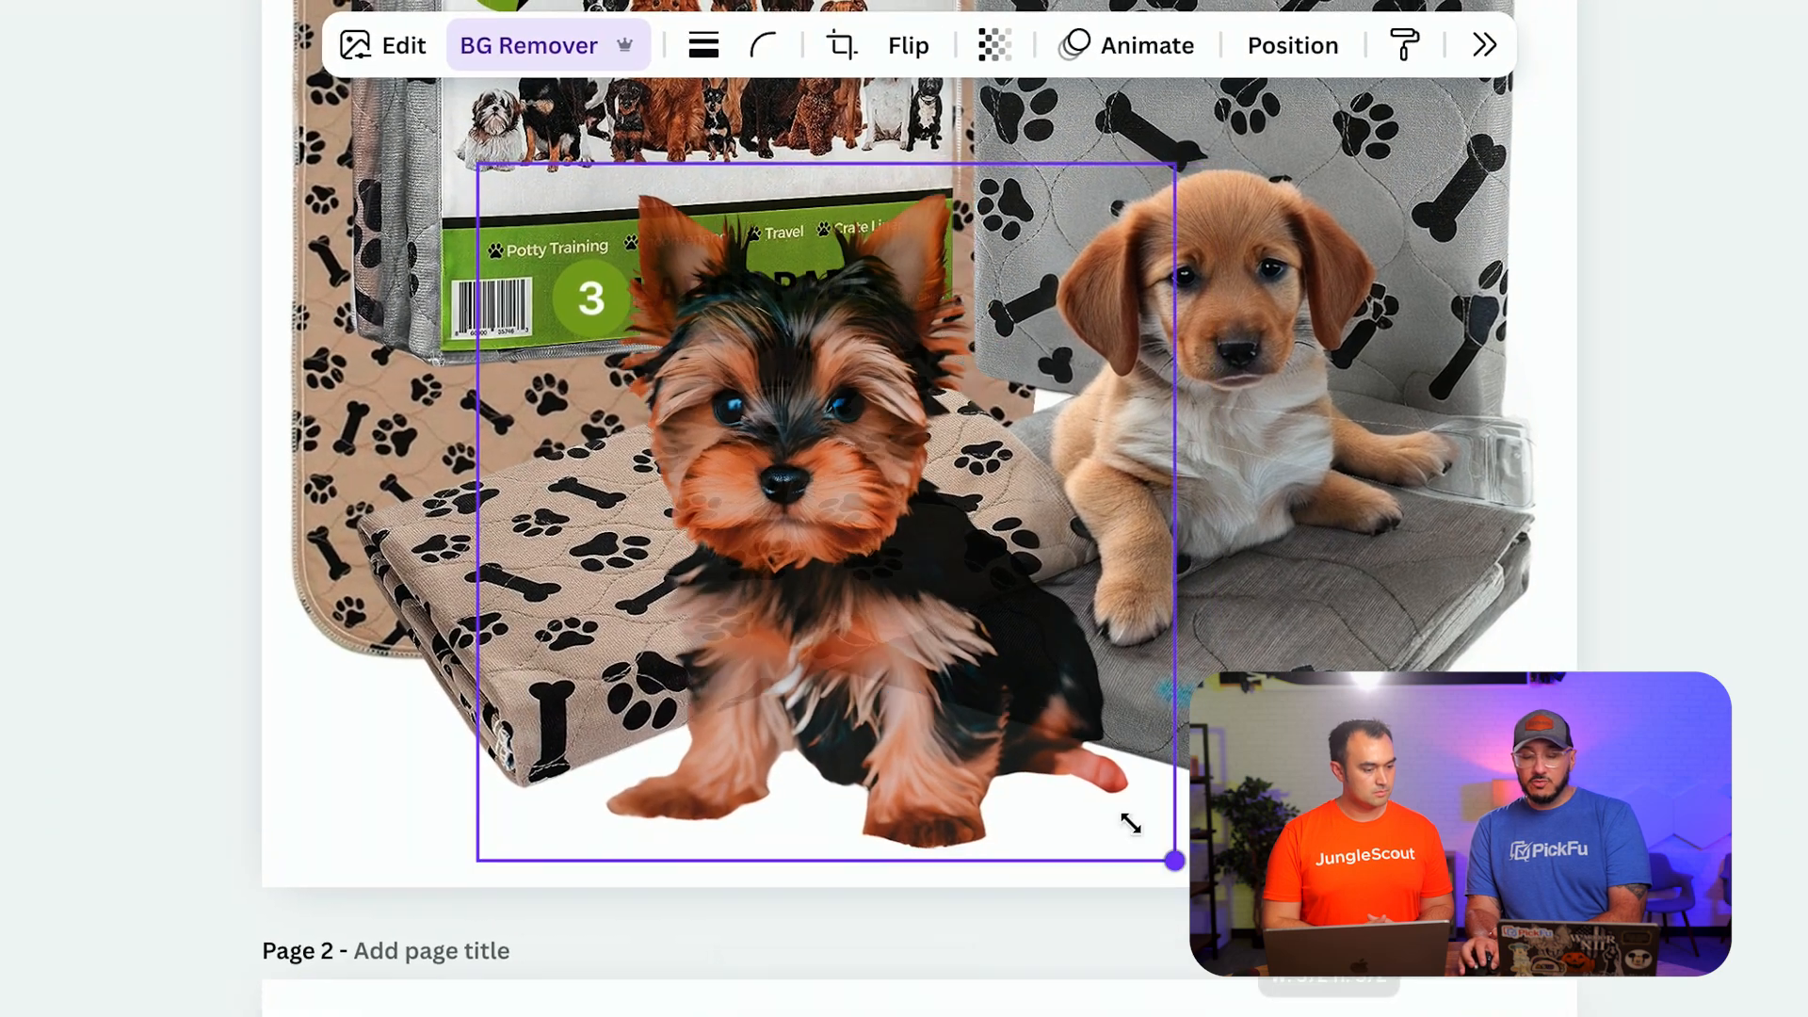
{"action": "left_click_drag", "start_coordinate": [1056, 683], "coordinate": [895, 520]}
{"action": "left_click_drag", "start_coordinate": [1019, 712], "coordinate": [1019, 713]}
{"action": "left_click_drag", "start_coordinate": [893, 640], "coordinate": [1147, 783]}
{"action": "left_click", "coordinate": [1764, 738]}
{"action": "scroll", "coordinate": [1763, 738], "scroll_direction": "up", "scroll_amount": 3}
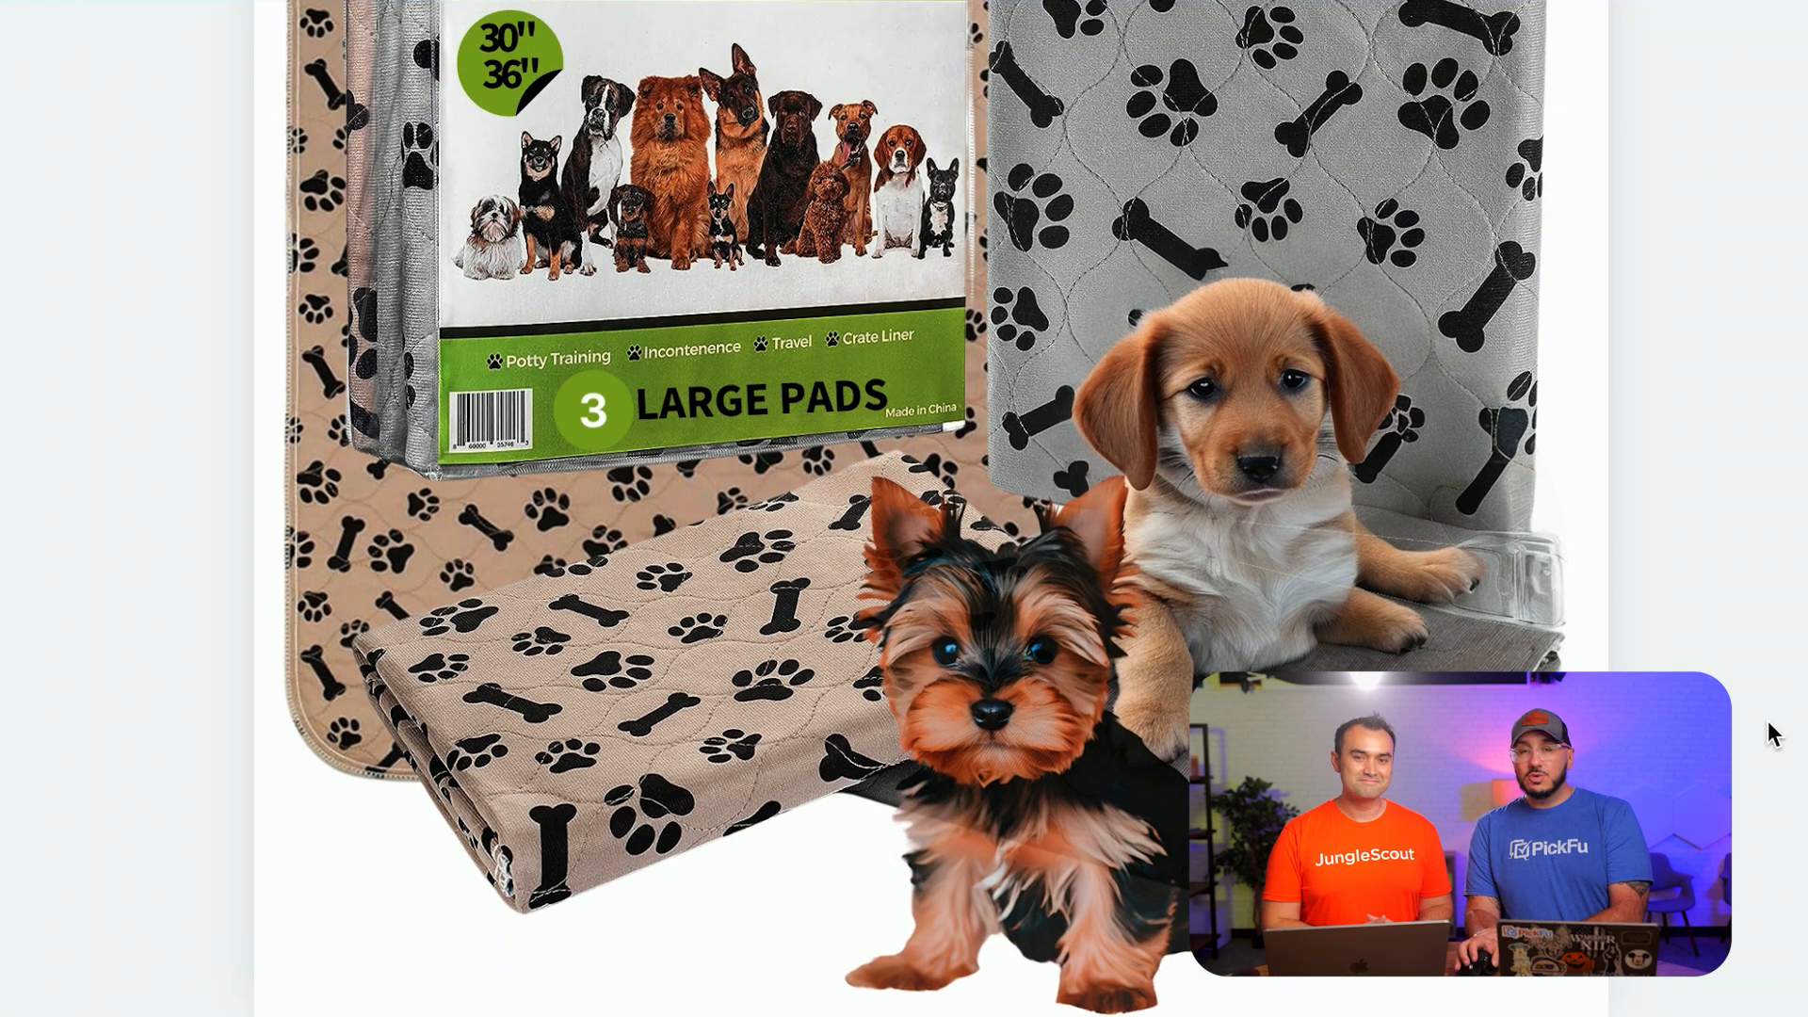
{"action": "scroll", "coordinate": [1420, 572], "scroll_direction": "up", "scroll_amount": 6}
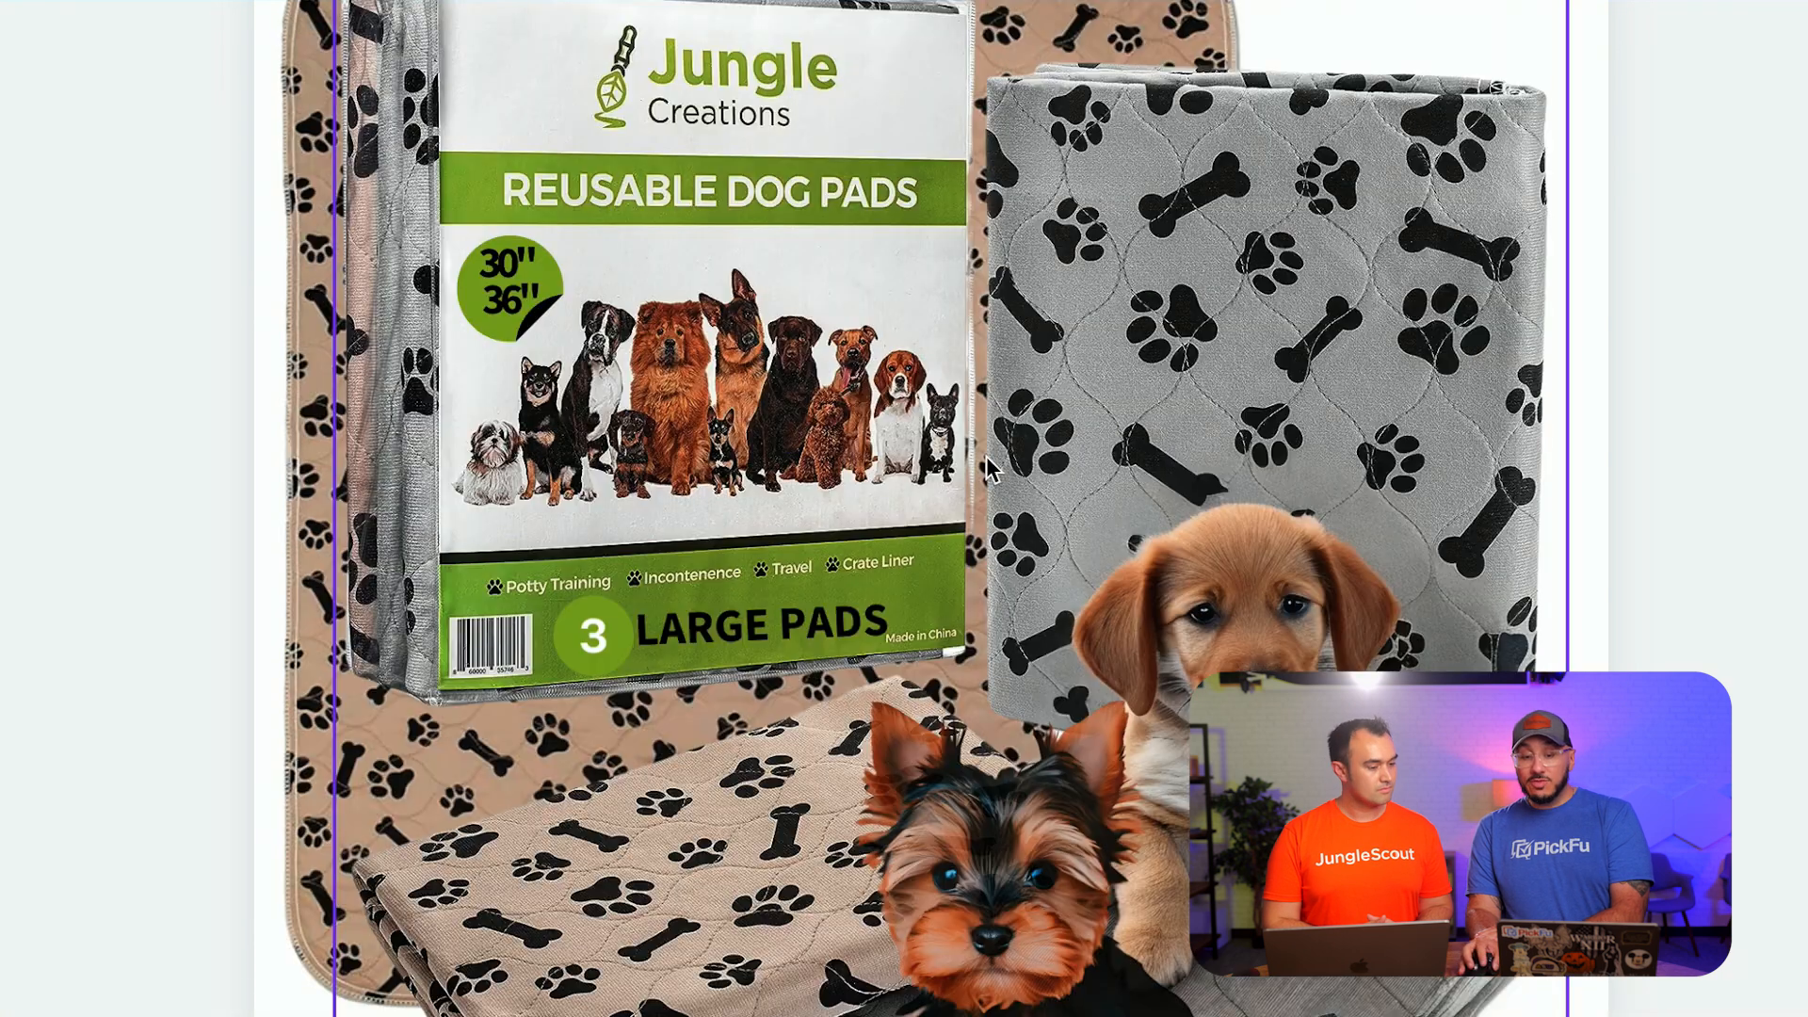
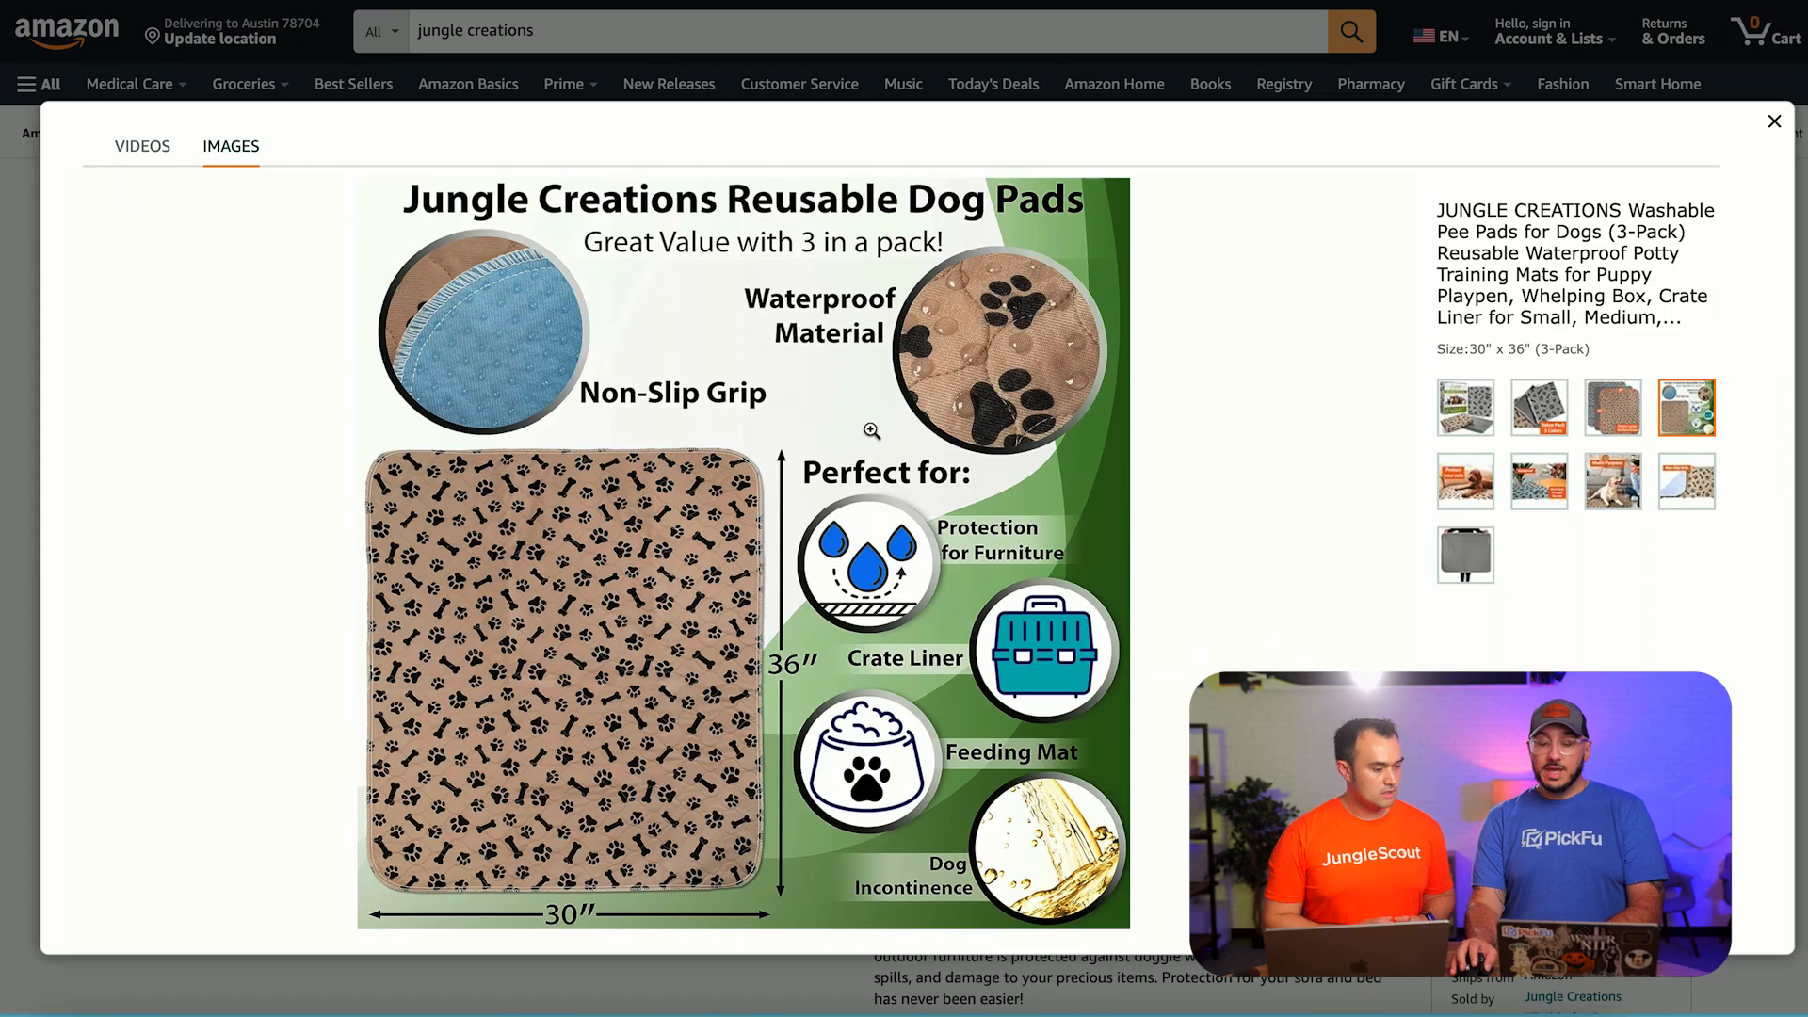
- Copy the Amazon listing's dog pads infographic onto the blank second page in Canva and set it as the page background
{"action": "right_click", "coordinate": [871, 430]}
{"action": "left_click", "coordinate": [951, 530]}
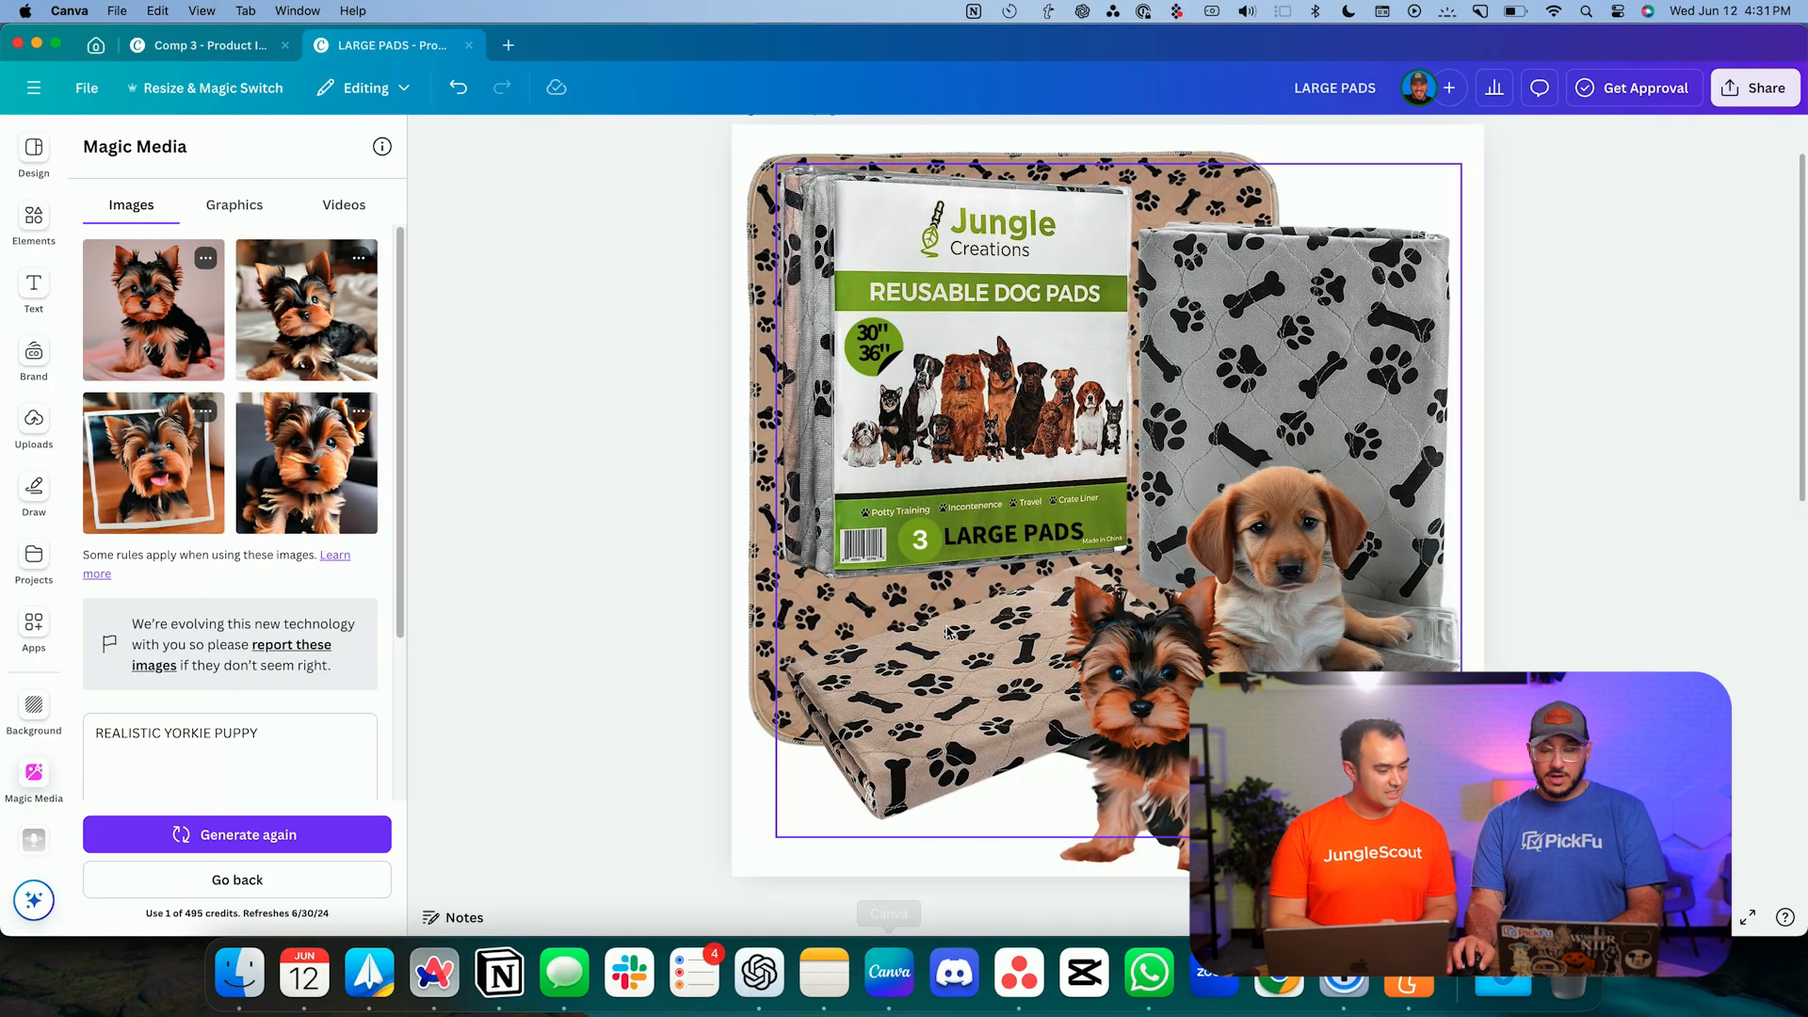
{"action": "scroll", "coordinate": [944, 646], "scroll_direction": "down", "scroll_amount": 5}
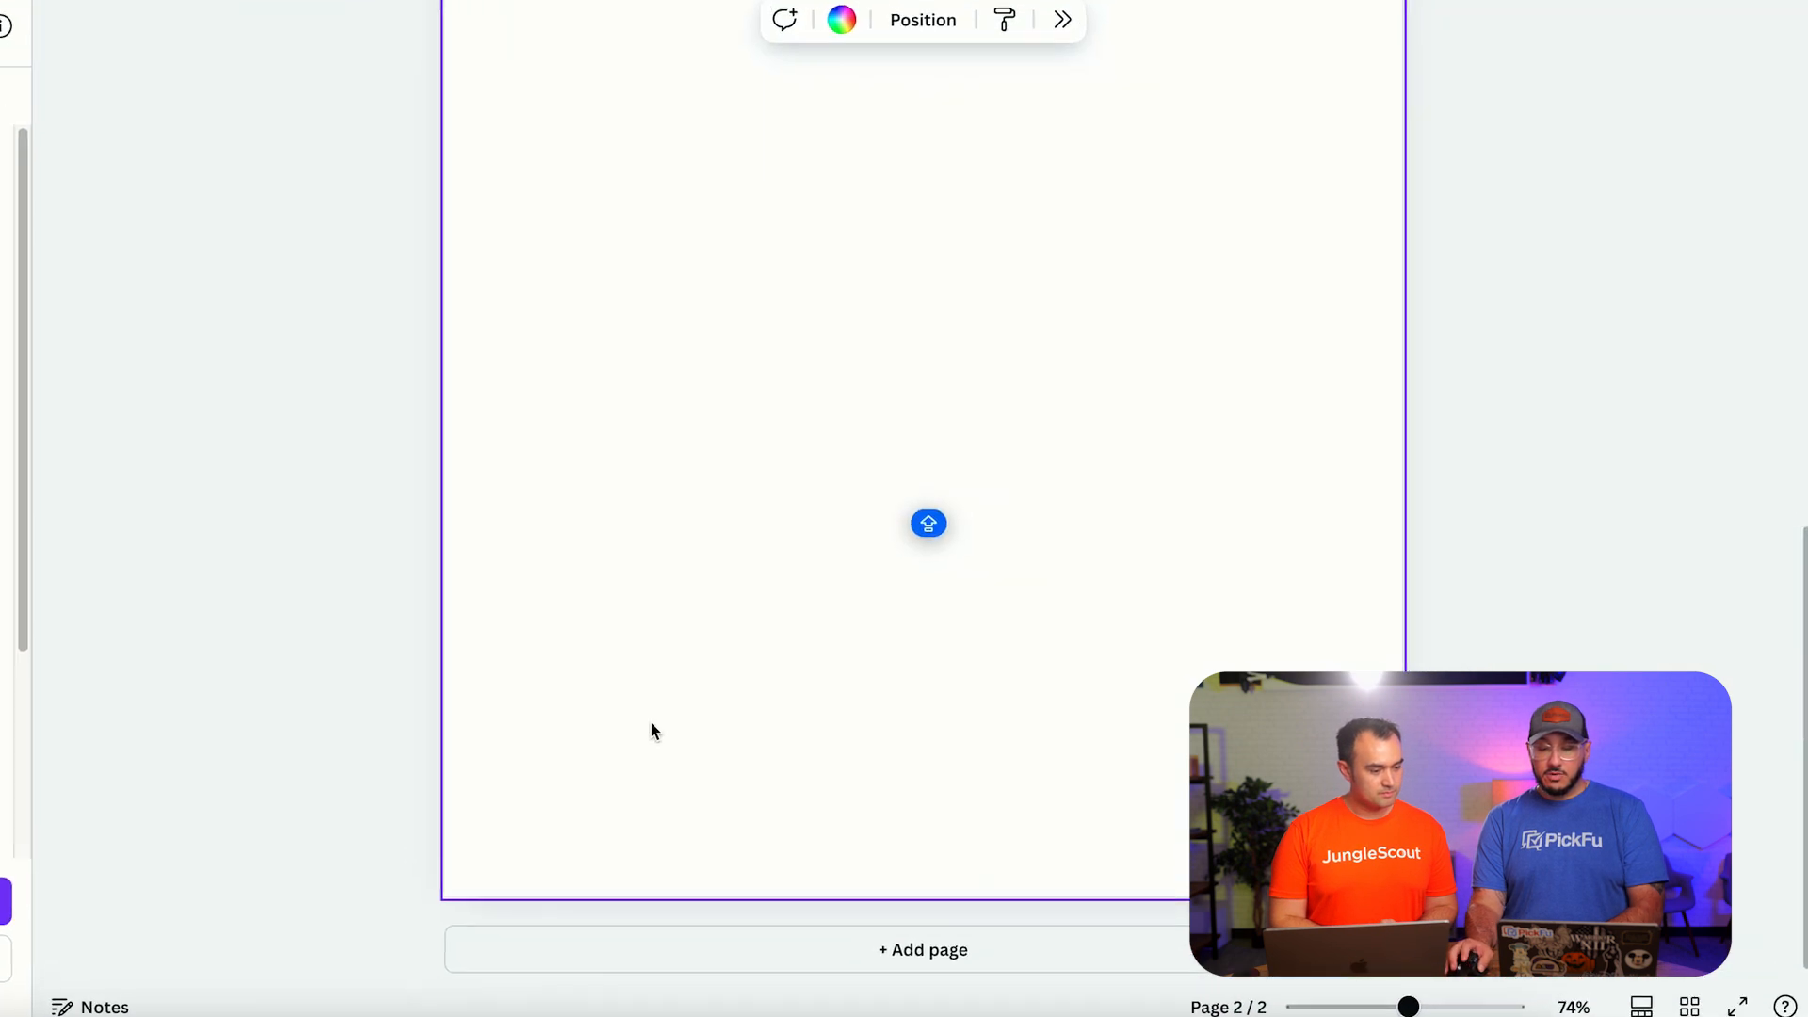
{"action": "key", "text": "super+v"}
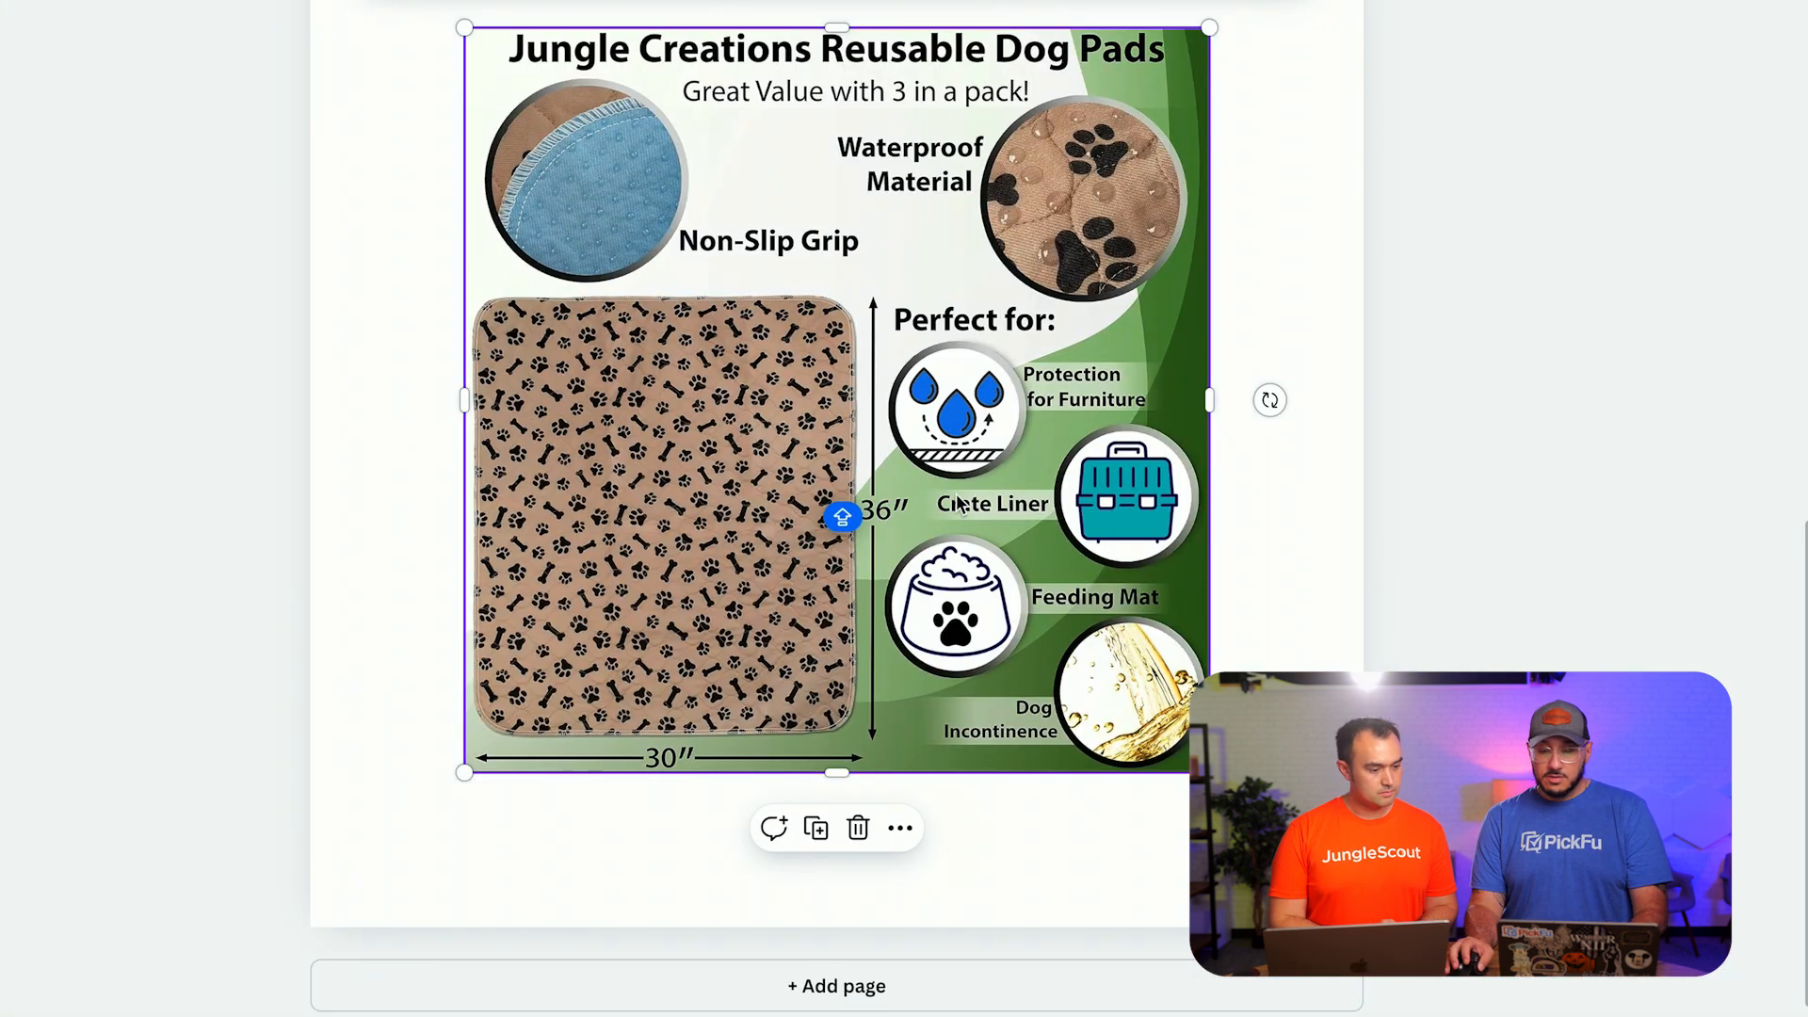
{"action": "right_click", "coordinate": [958, 503]}
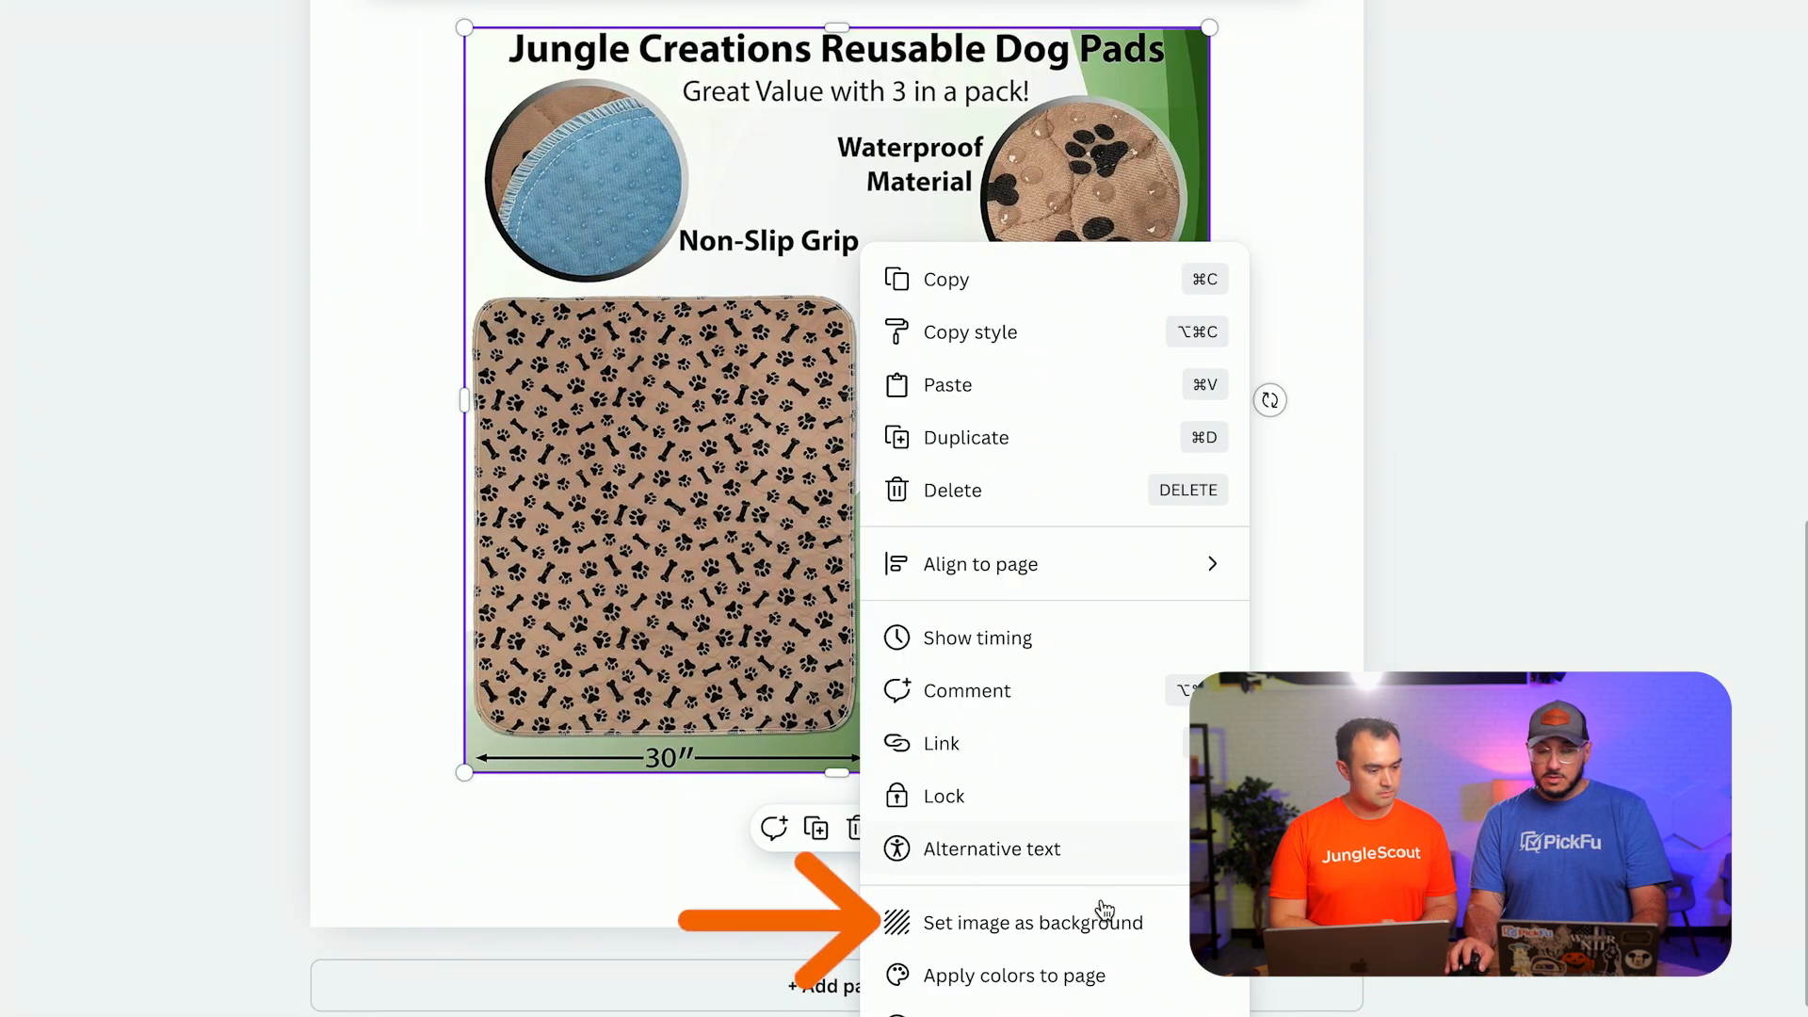
{"action": "left_click", "coordinate": [1115, 932]}
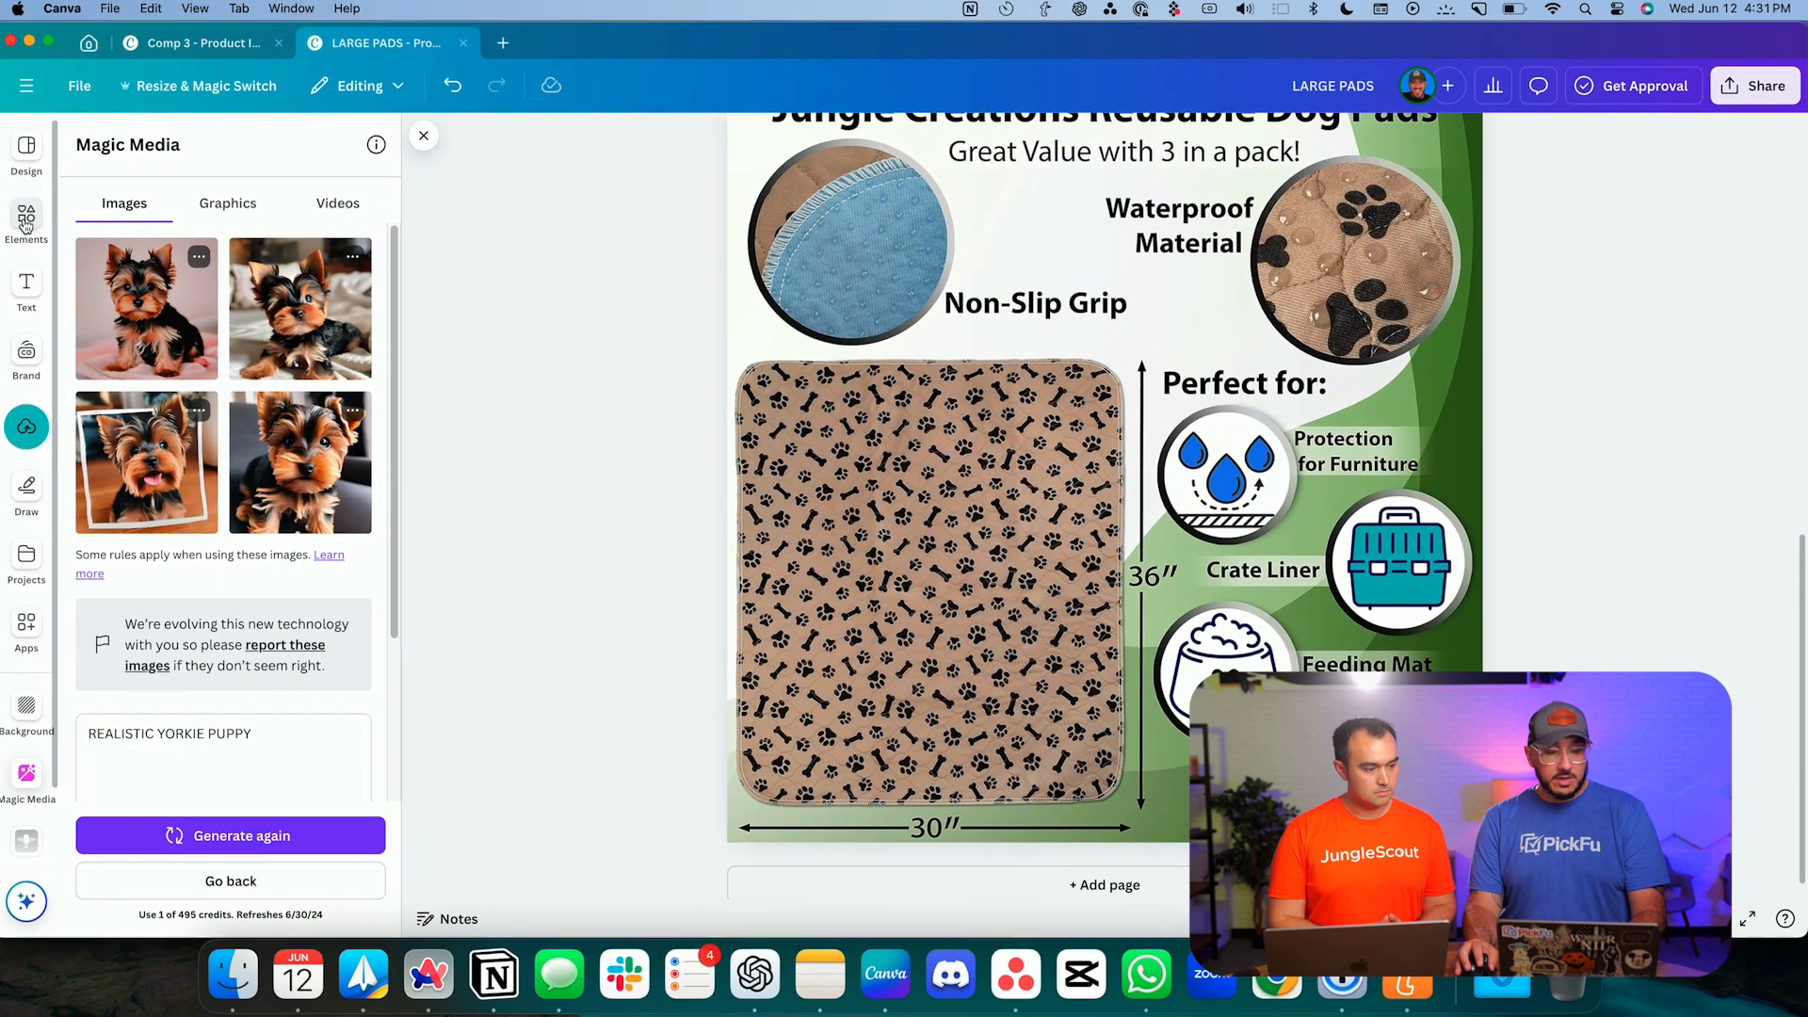
- Search the elements for "CIRCLE FRAME" and add a plain circle frame, scaled and placed over the Protection for Furniture icon on page 2
{"action": "left_click", "coordinate": [26, 224]}
{"action": "triple_click", "coordinate": [201, 159]}
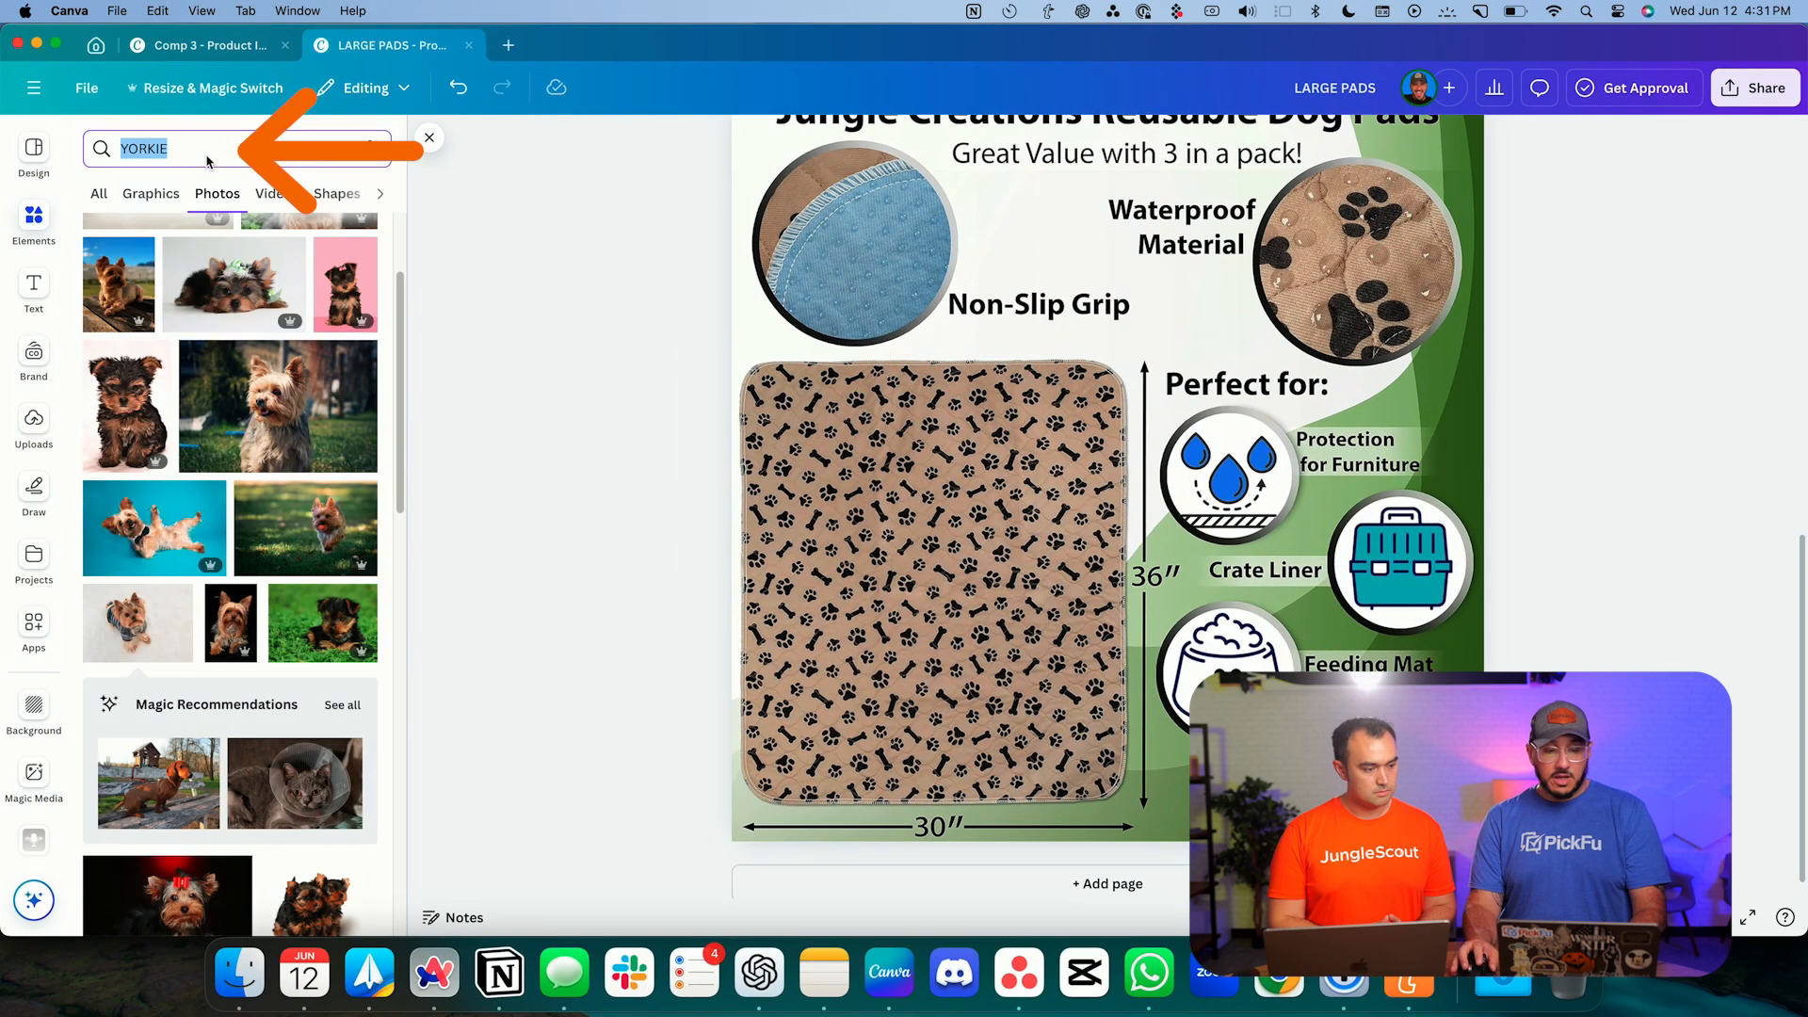
{"action": "type", "text": "CIRCLE G"}
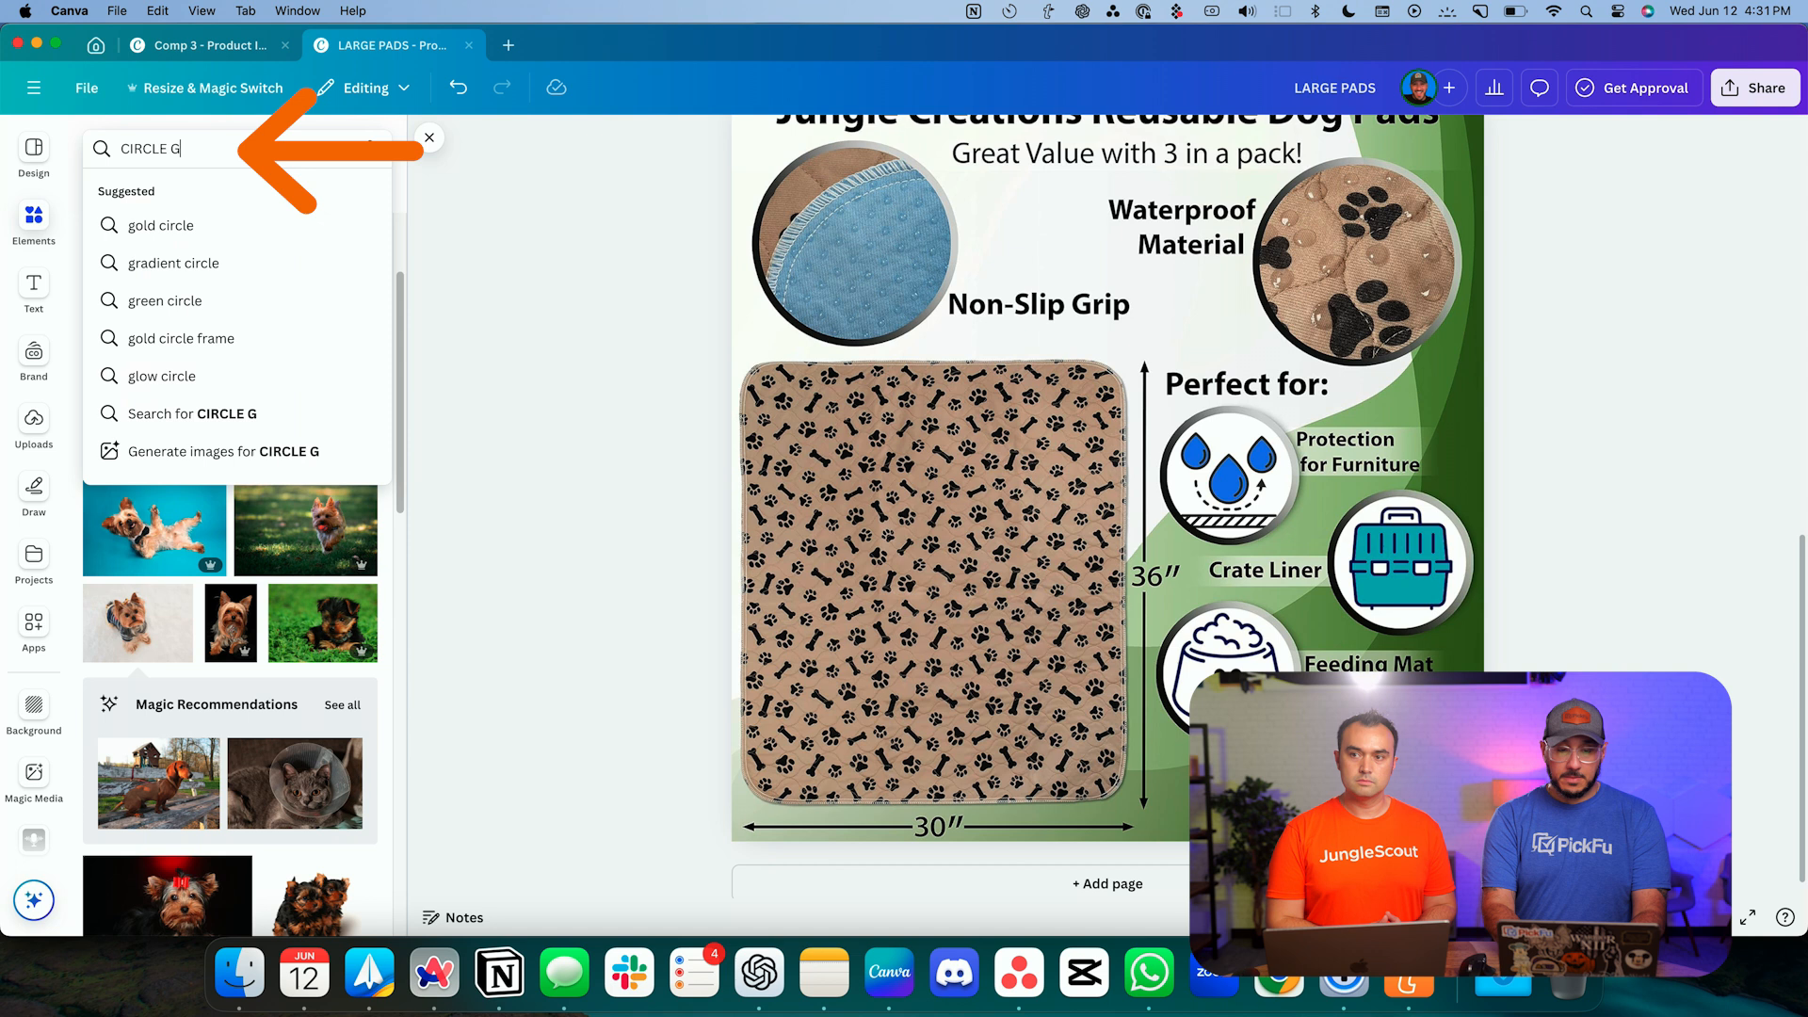
{"action": "type", "text": "RAME"}
{"action": "key", "text": "Return"}
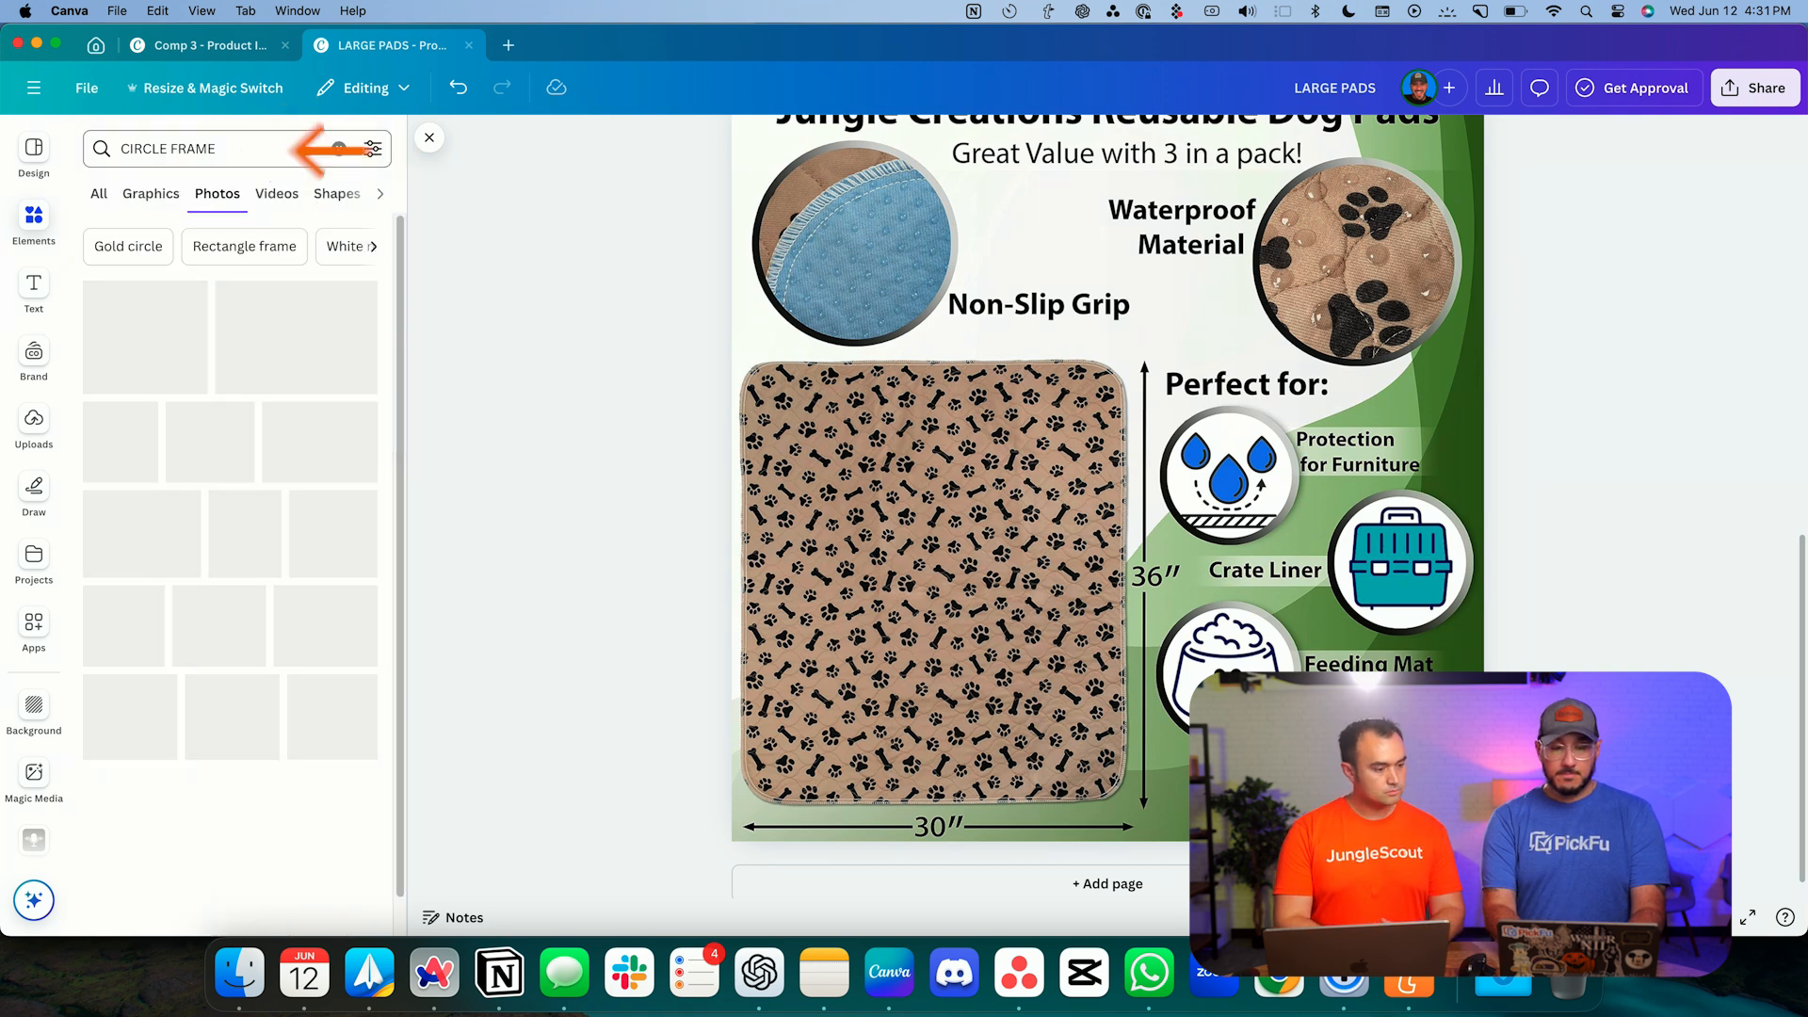
{"action": "left_click", "coordinate": [96, 195]}
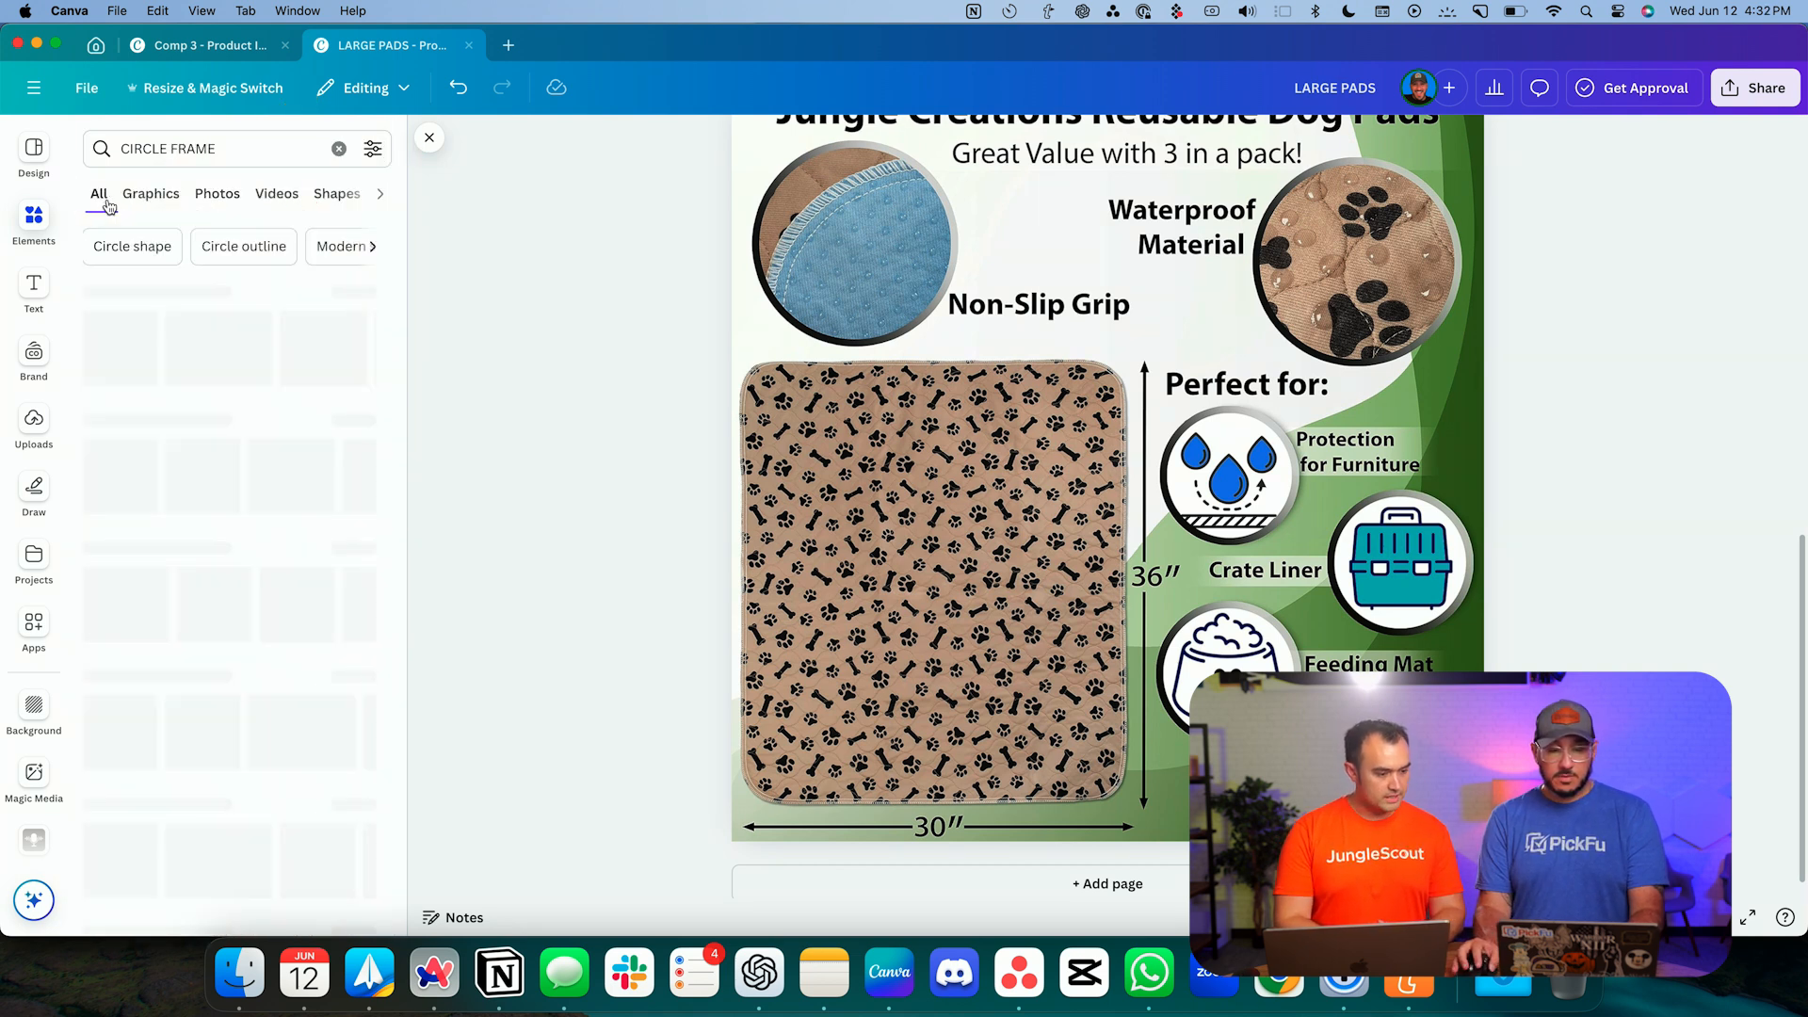
{"action": "left_click", "coordinate": [320, 368]}
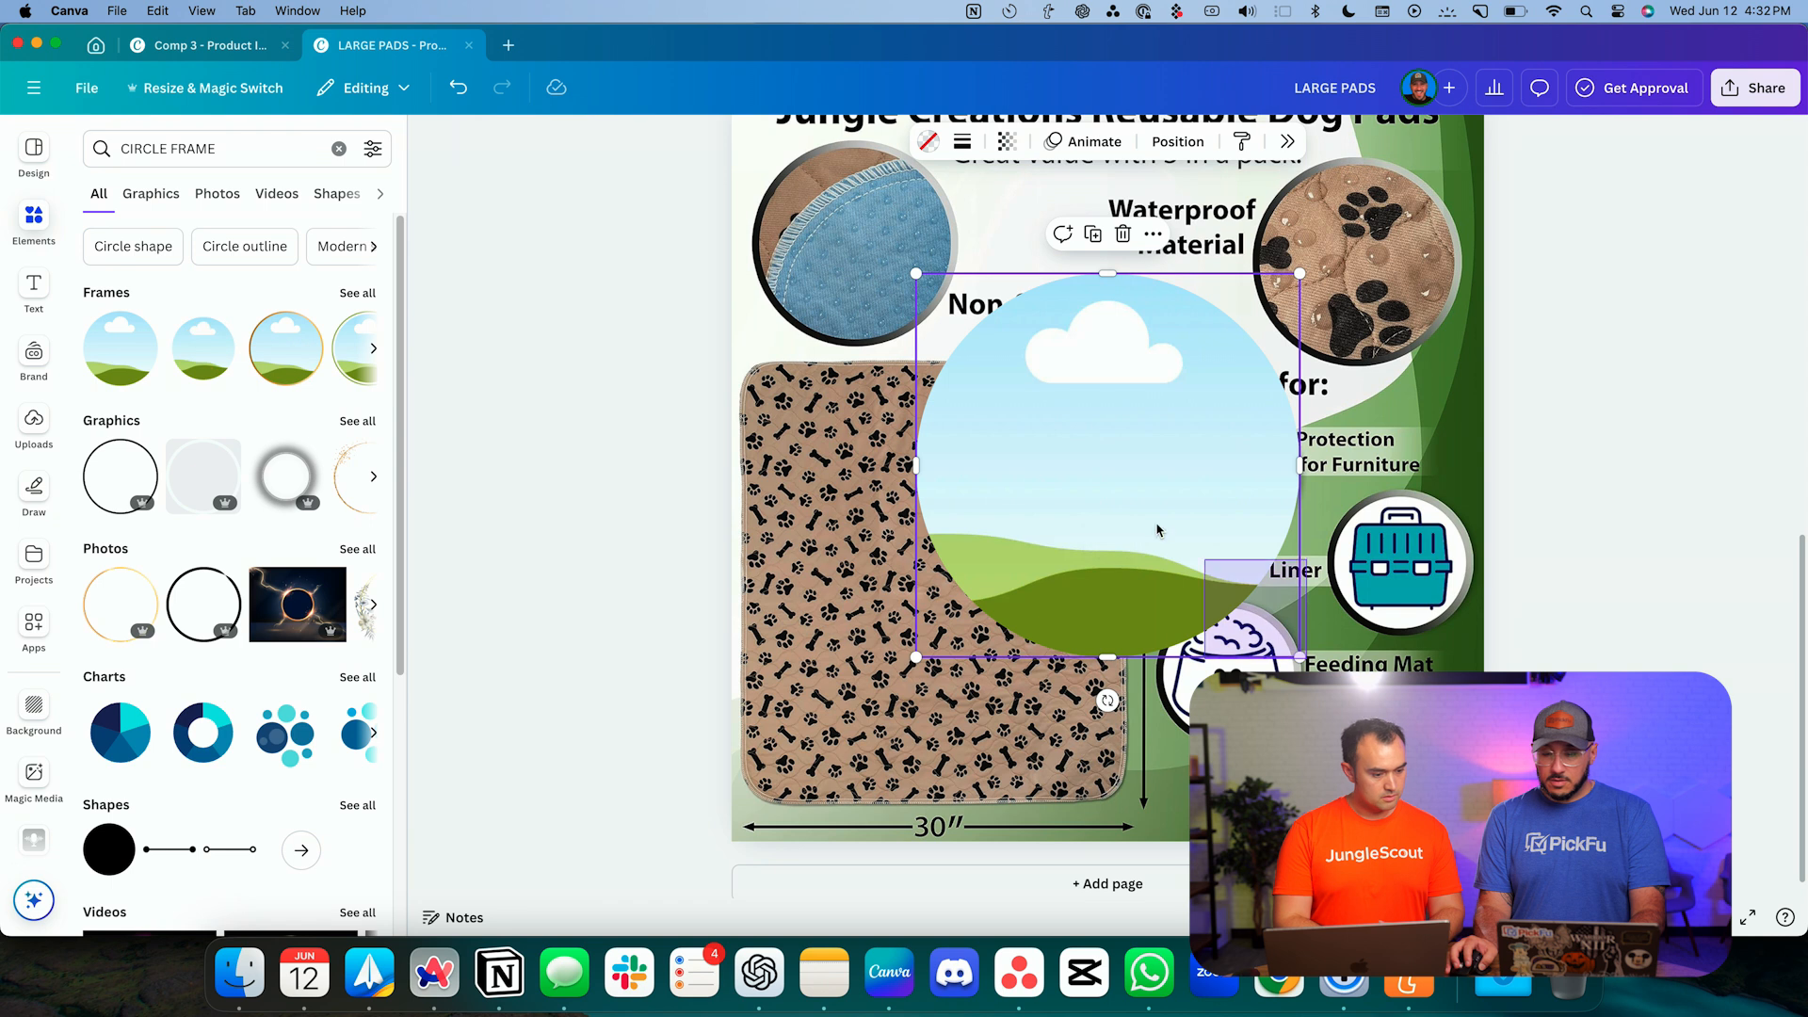
{"action": "left_click_drag", "start_coordinate": [1300, 656], "coordinate": [1262, 508]}
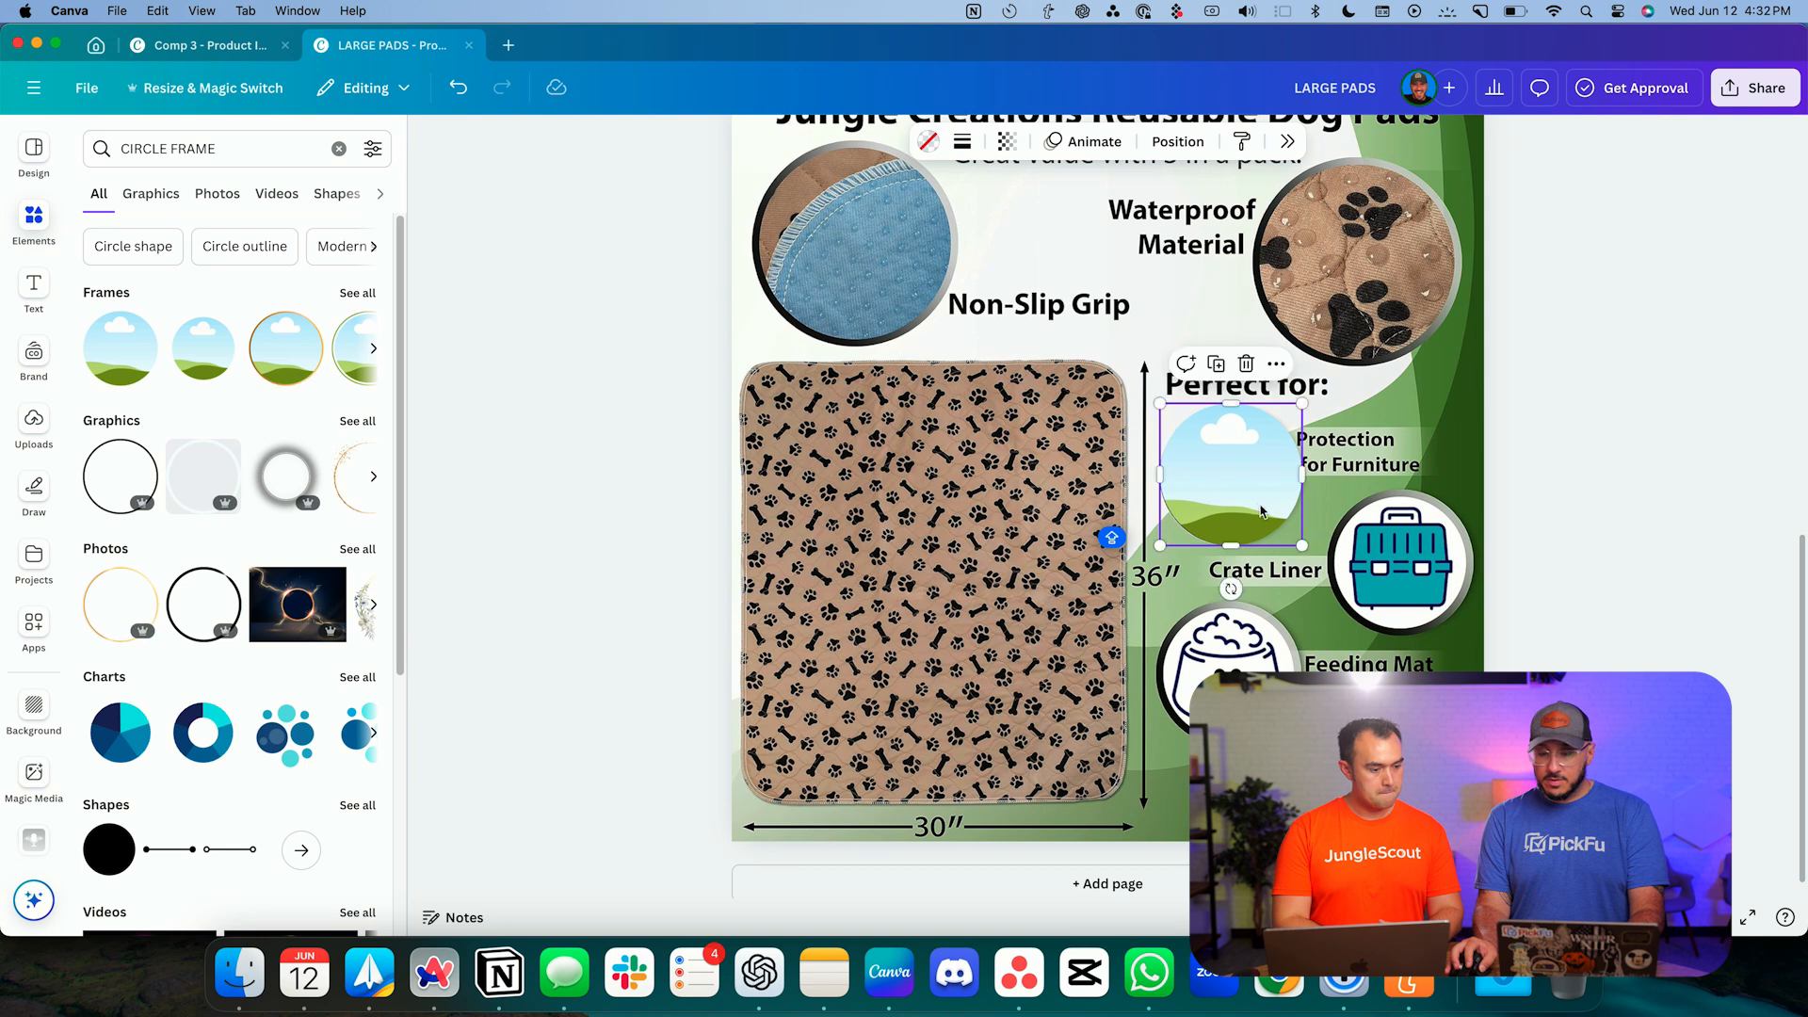
- Place copies of the circle frame over the Crate Liner, Feeding Mat and Dog Incontinence images
{"action": "key", "text": "super+c"}
{"action": "key", "text": "super+v"}
{"action": "left_click_drag", "start_coordinate": [1270, 510], "coordinate": [1426, 582]}
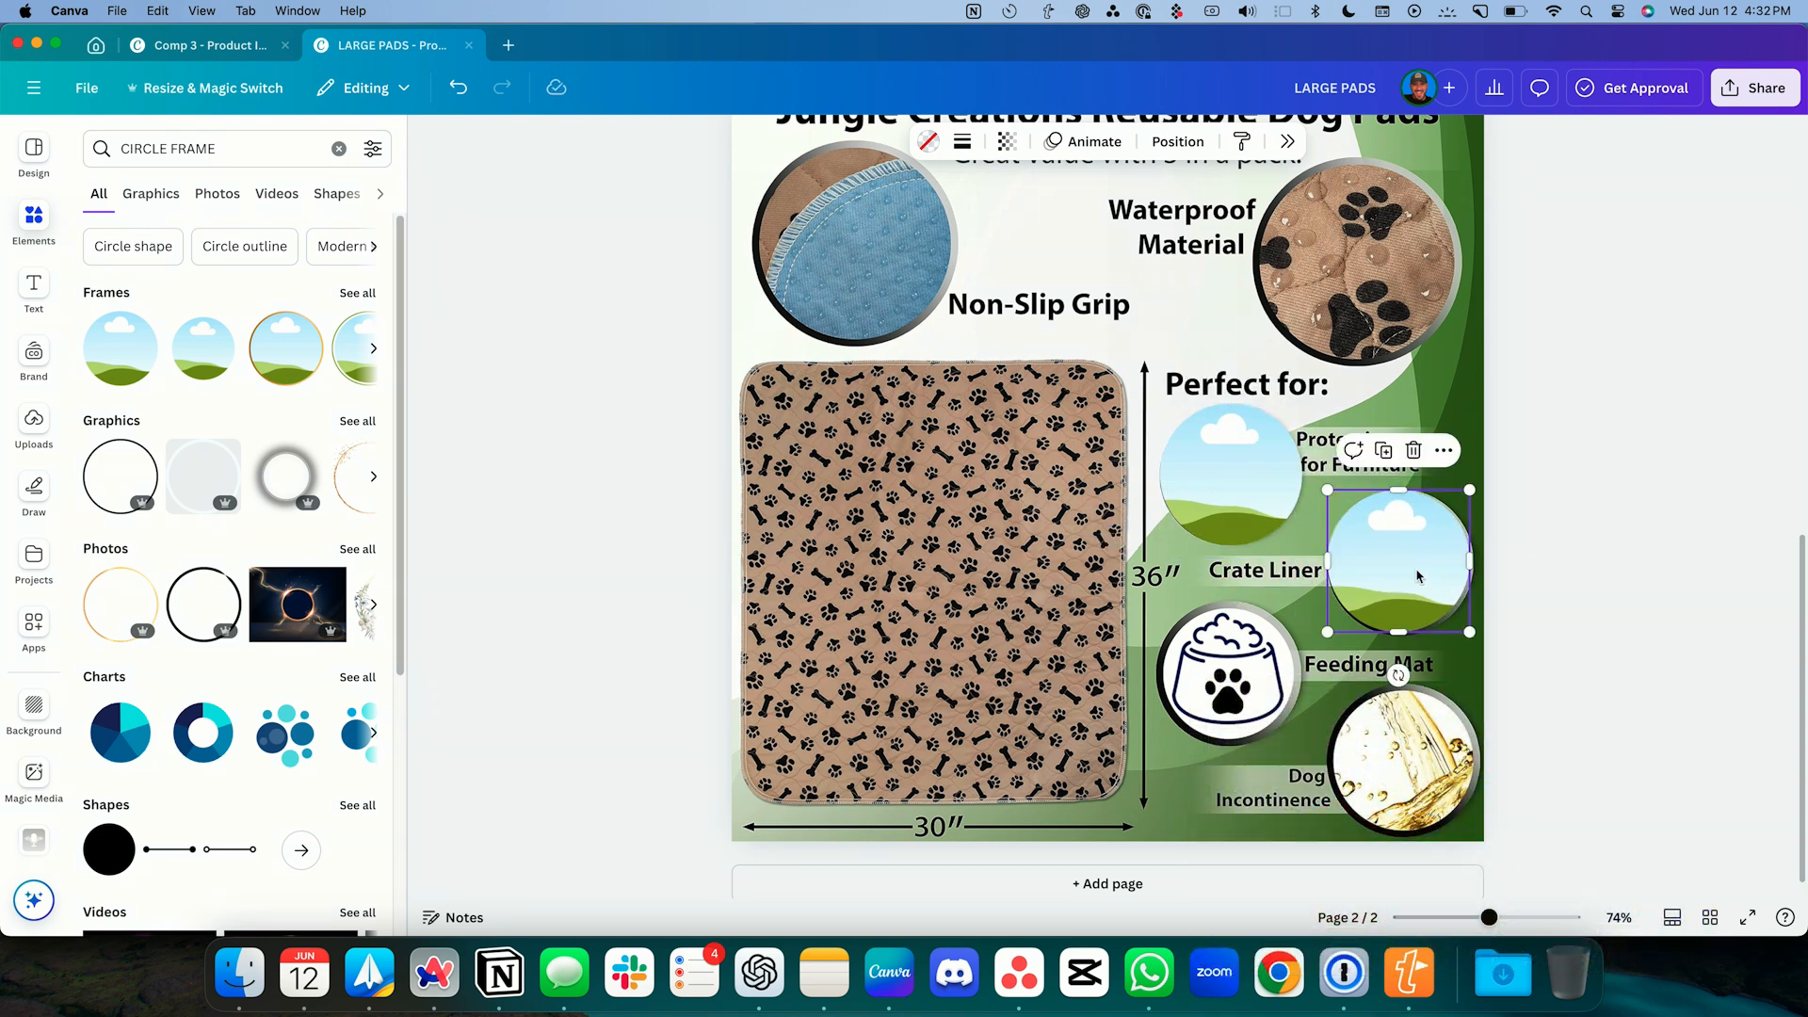
{"action": "key", "text": "super+v"}
{"action": "left_click_drag", "start_coordinate": [1255, 499], "coordinate": [1249, 689]}
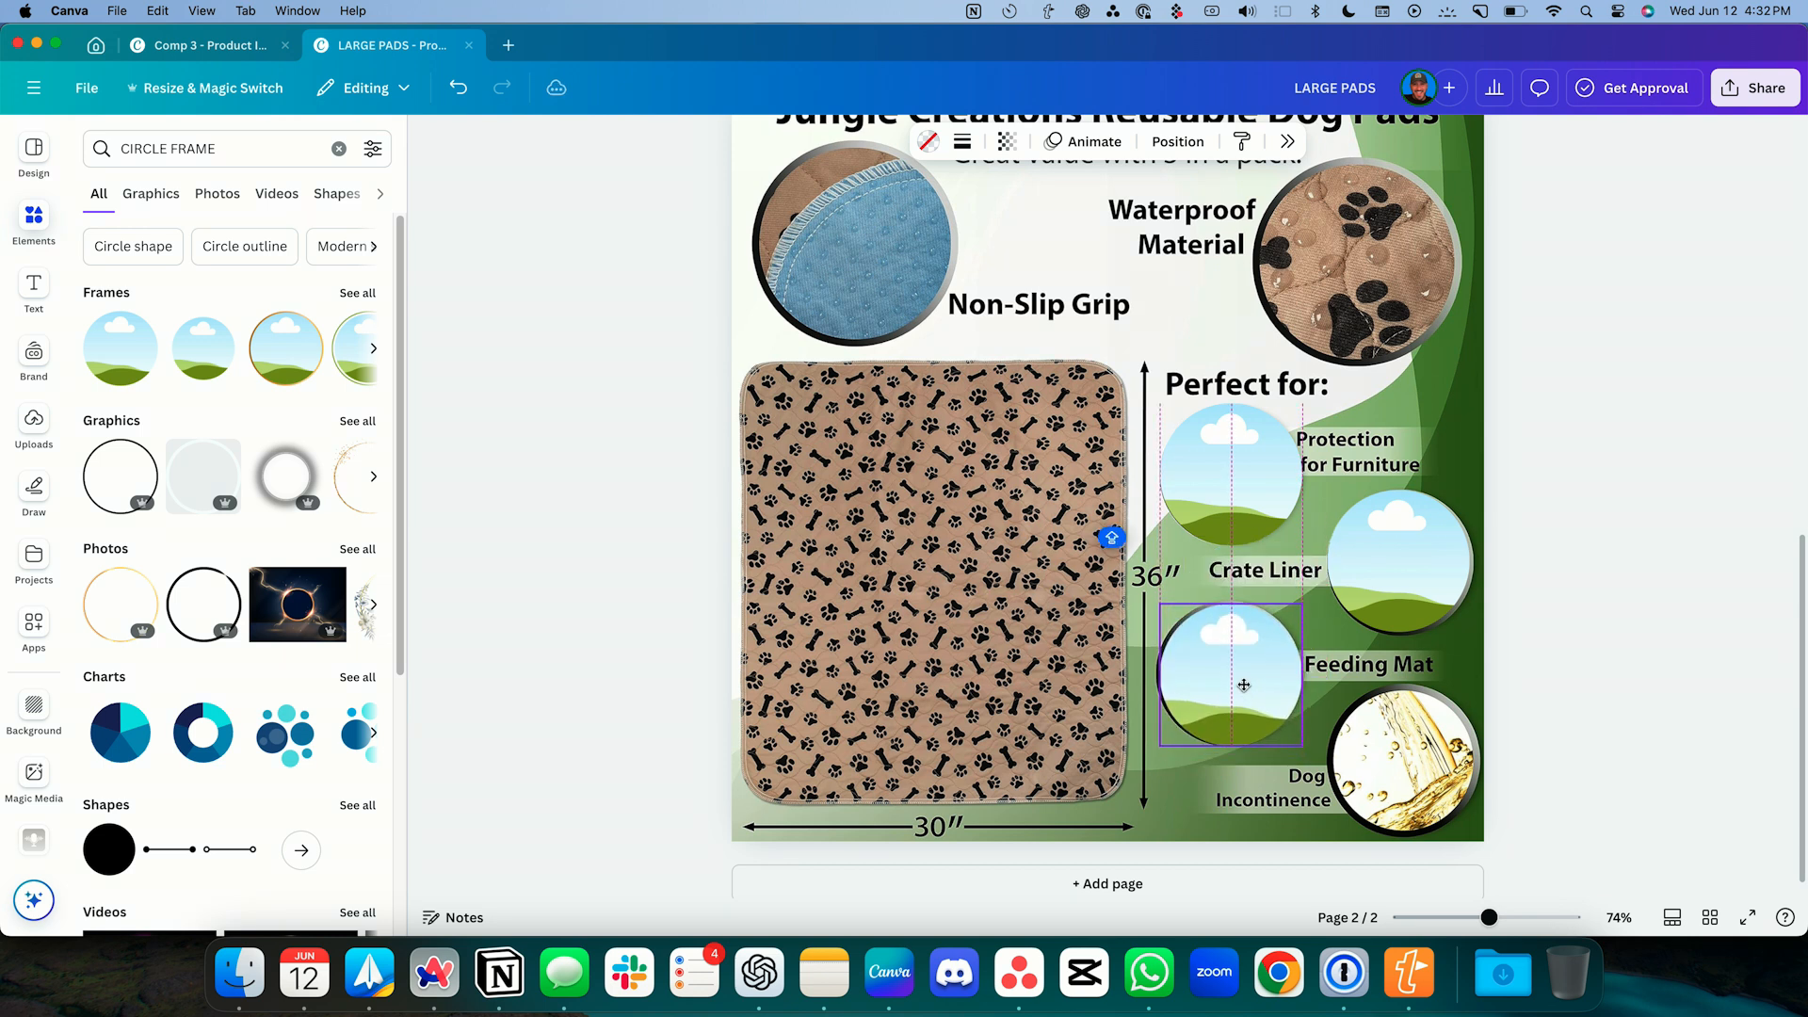
{"action": "left_click_drag", "start_coordinate": [1242, 686], "coordinate": [1242, 690]}
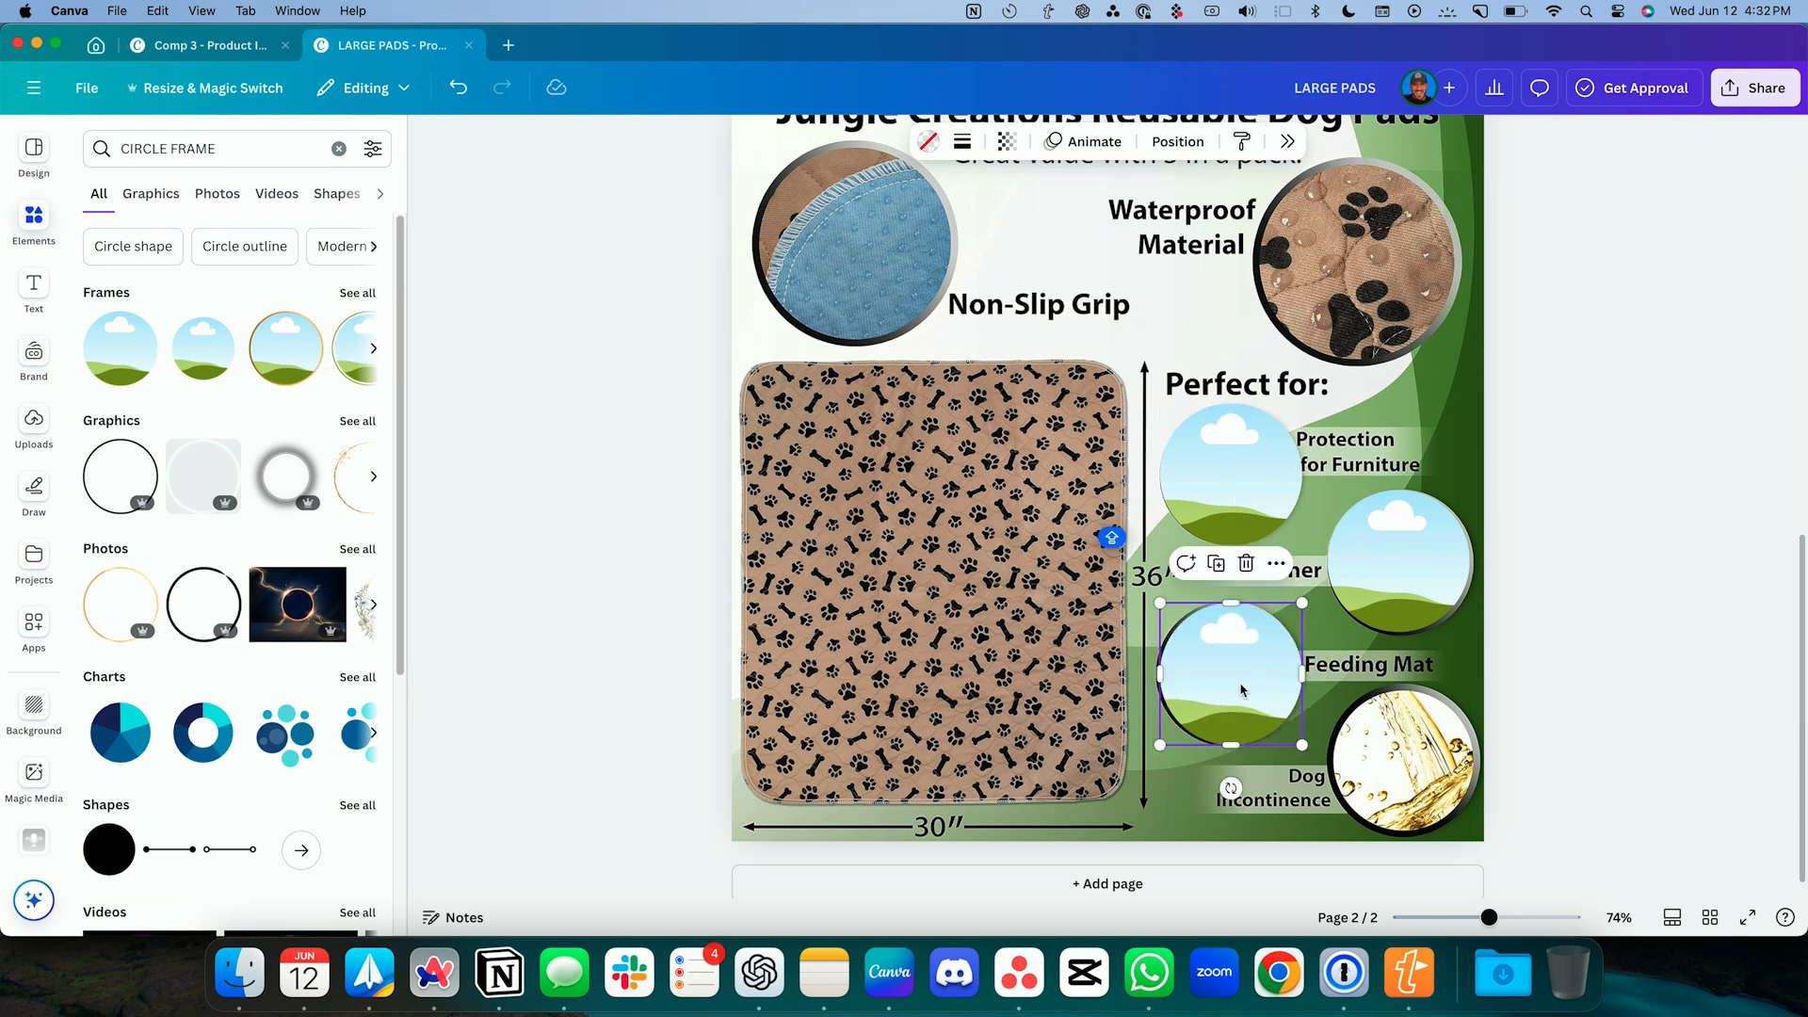
{"action": "left_click", "coordinate": [1222, 563]}
{"action": "left_click_drag", "start_coordinate": [1214, 643], "coordinate": [1383, 722]}
- Search the photos for "FURNITTURE DOG" and look through them for a dog on furniture
{"action": "left_click", "coordinate": [157, 142]}
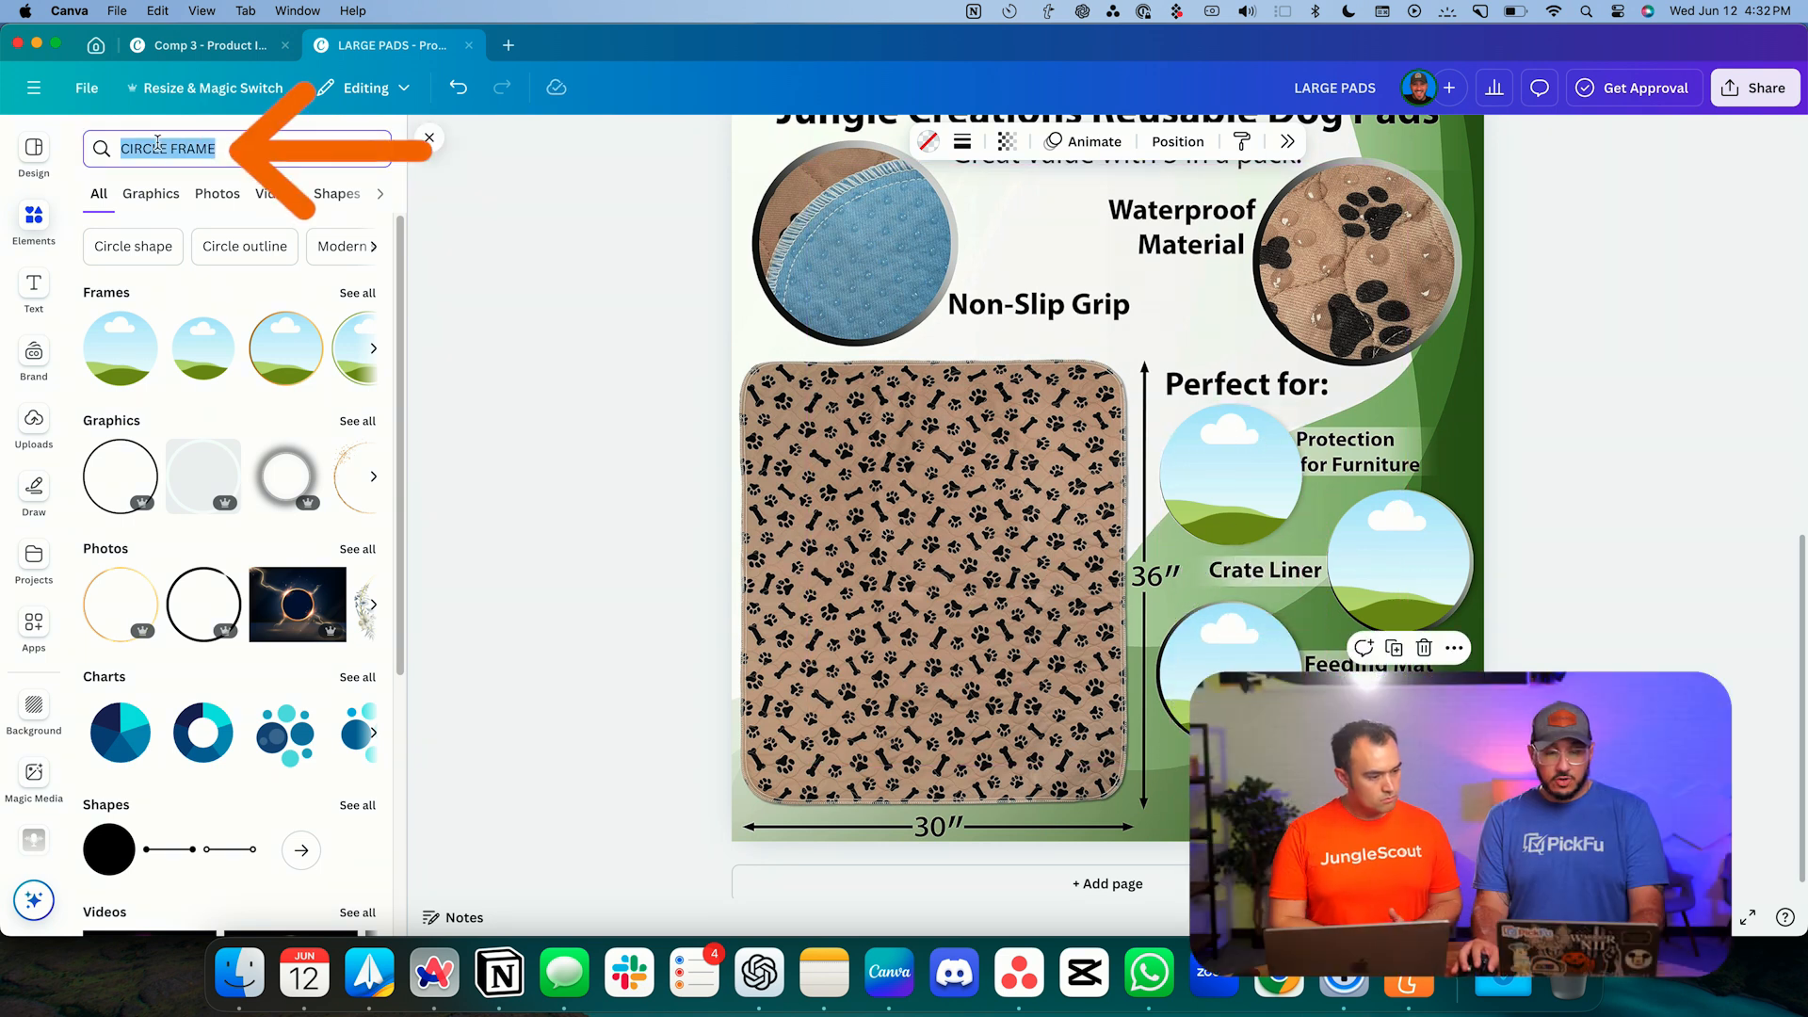
{"action": "type", "text": "FURNIT"}
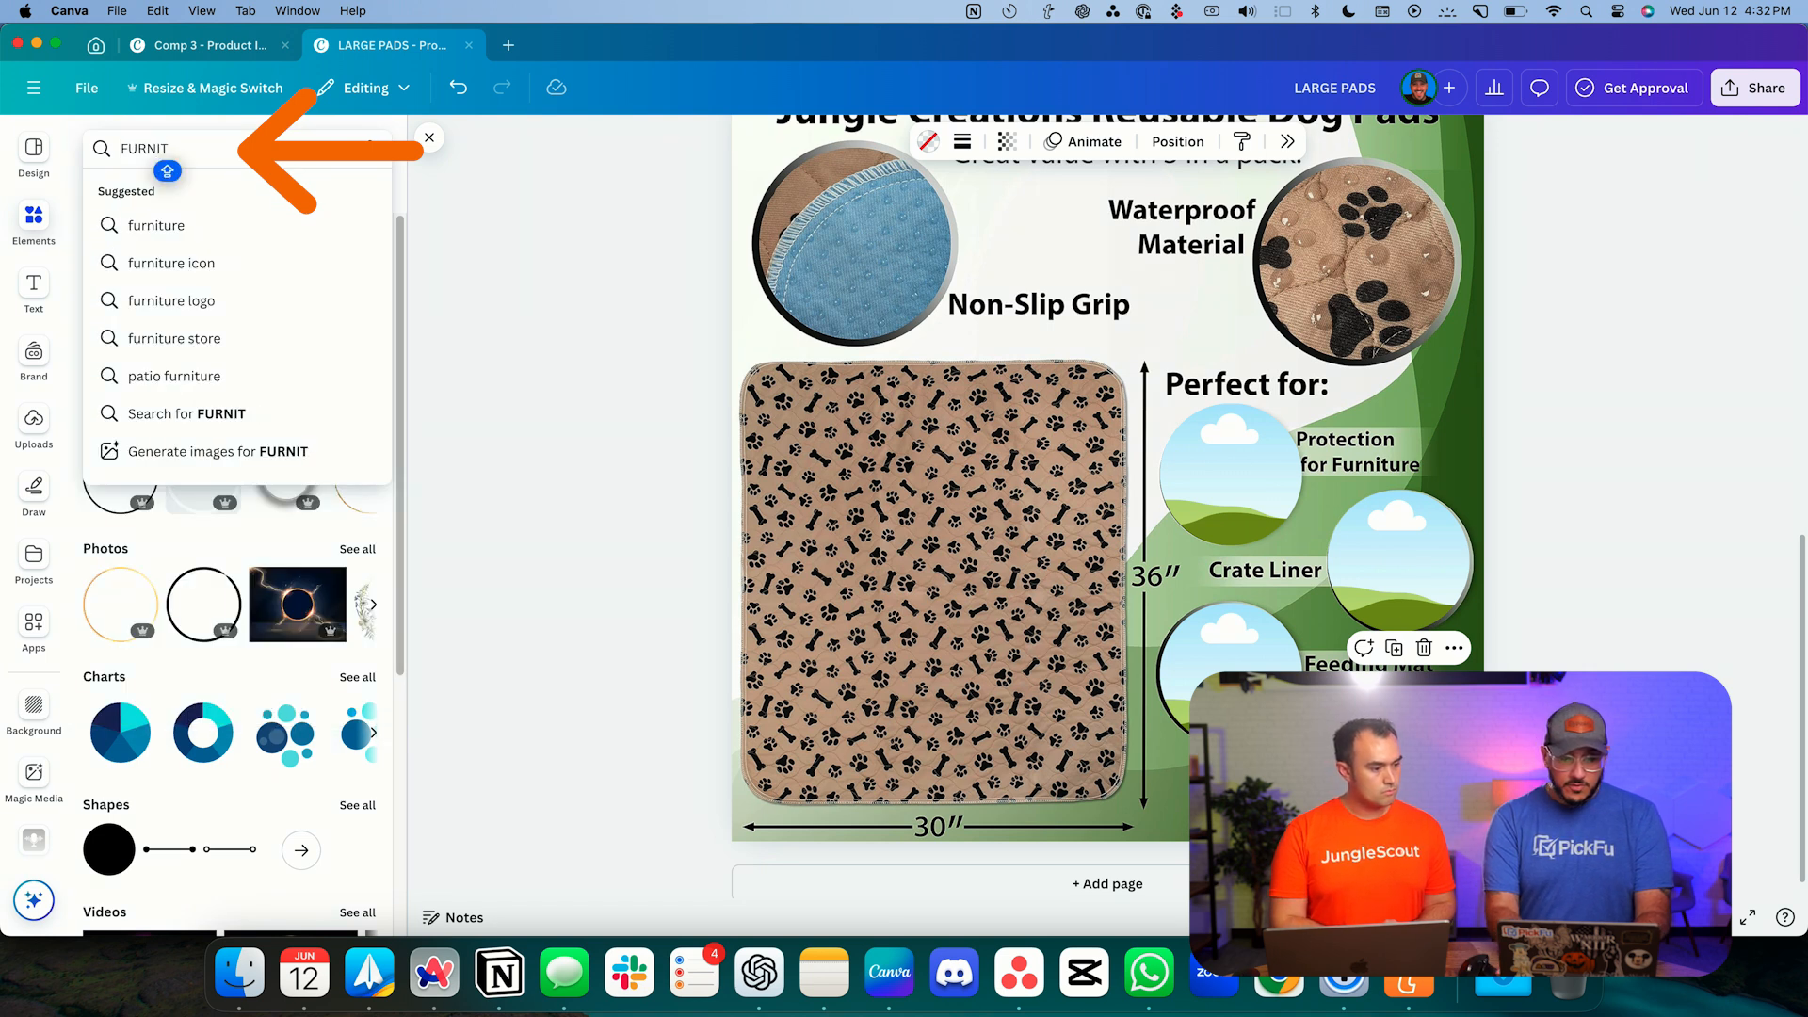
{"action": "type", "text": "TURE DOG"}
{"action": "key", "text": "Return"}
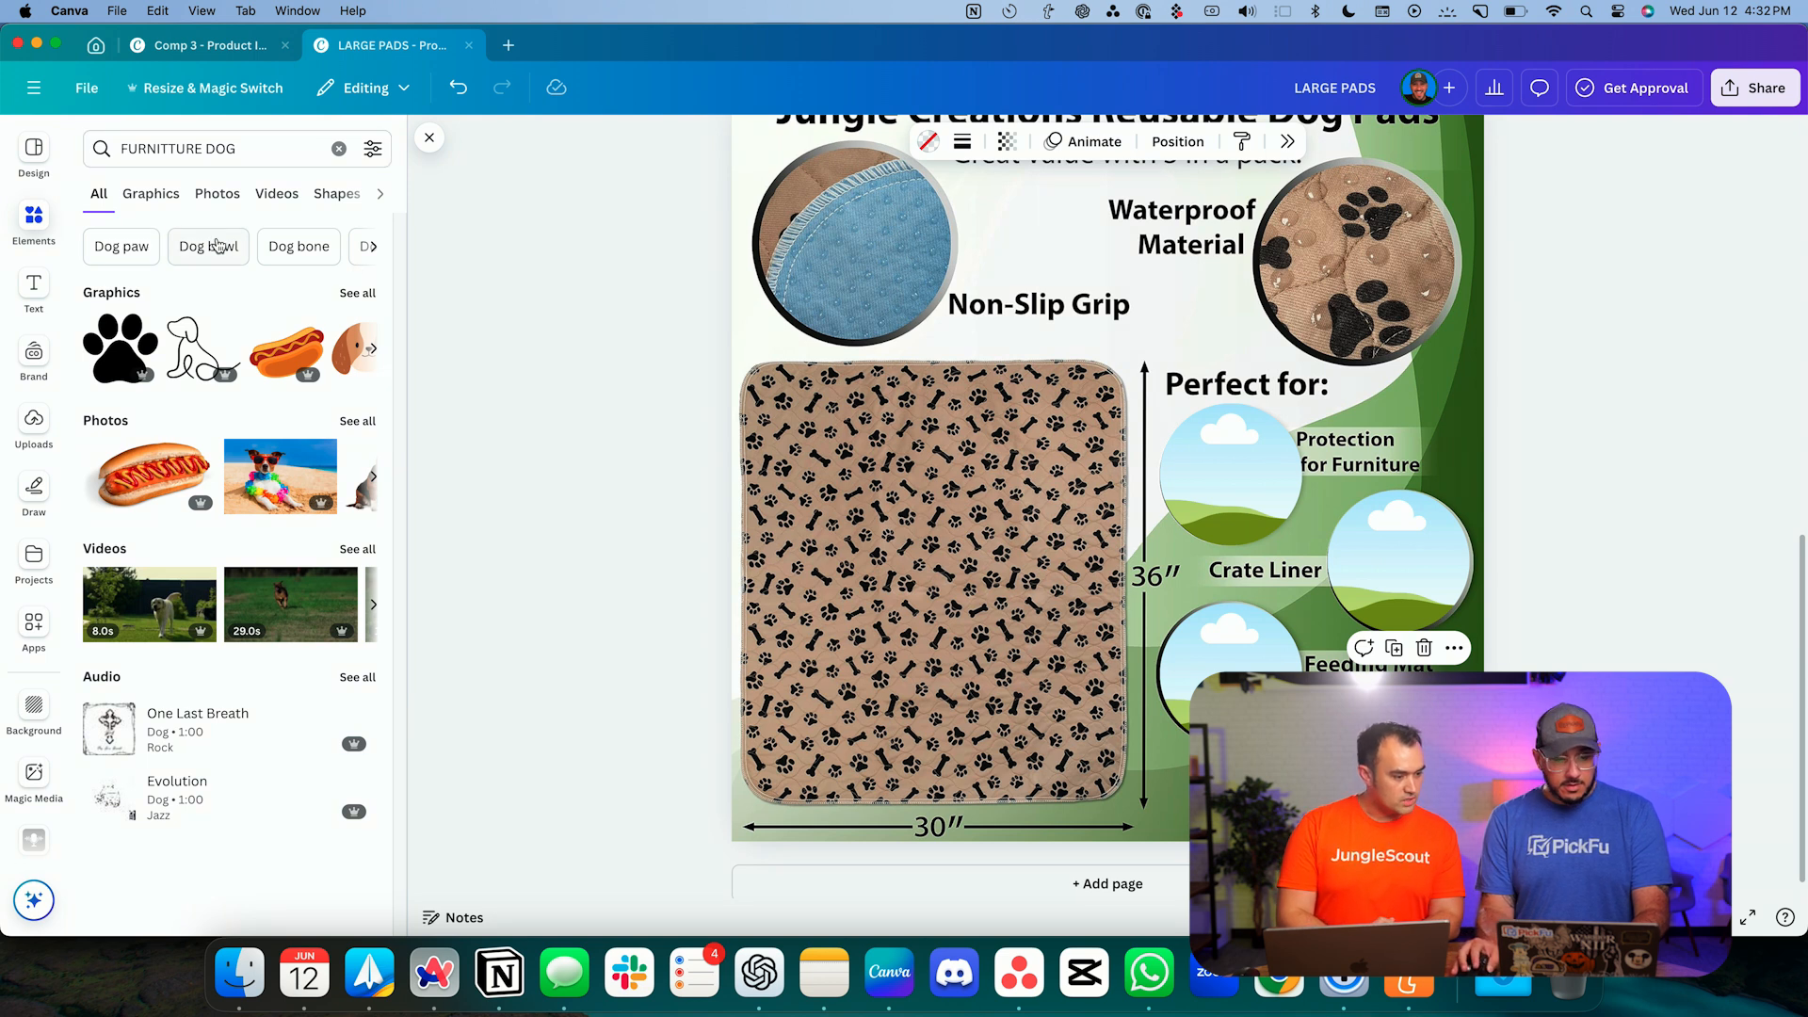
{"action": "left_click", "coordinate": [201, 204]}
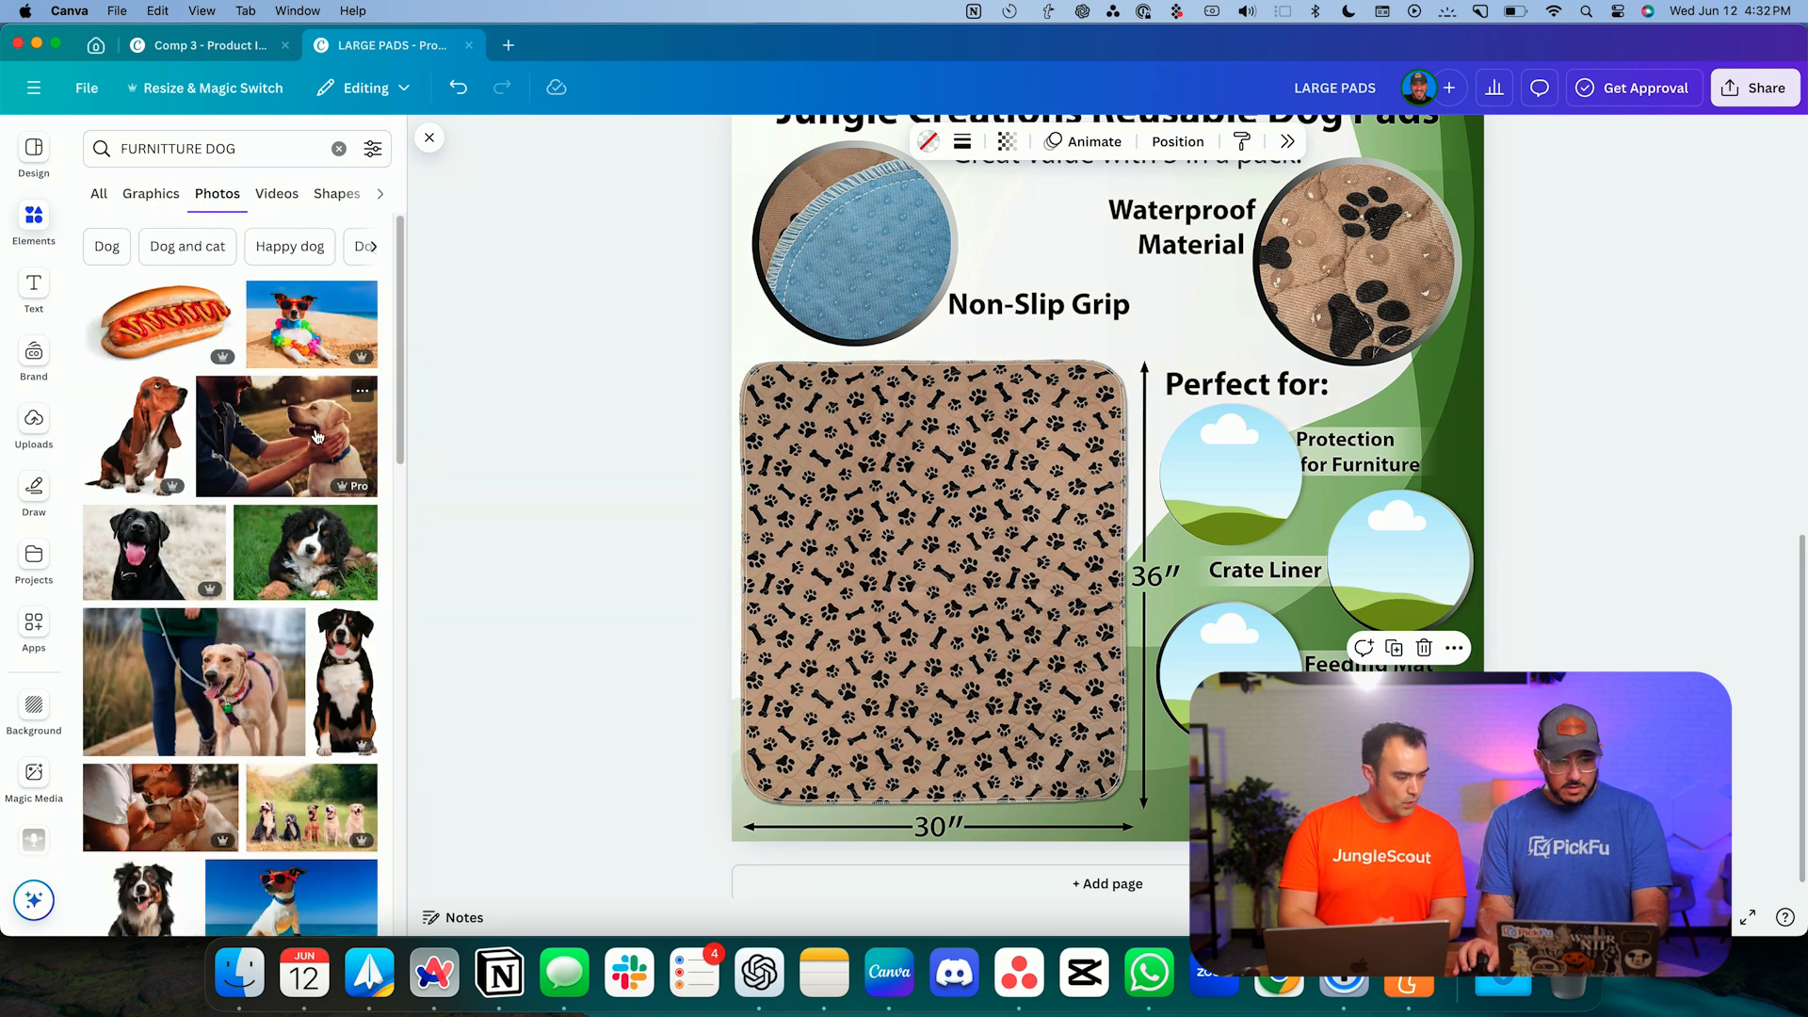
{"action": "scroll", "coordinate": [268, 428], "scroll_direction": "down", "scroll_amount": 10}
{"action": "scroll", "coordinate": [269, 428], "scroll_direction": "down", "scroll_amount": 5}
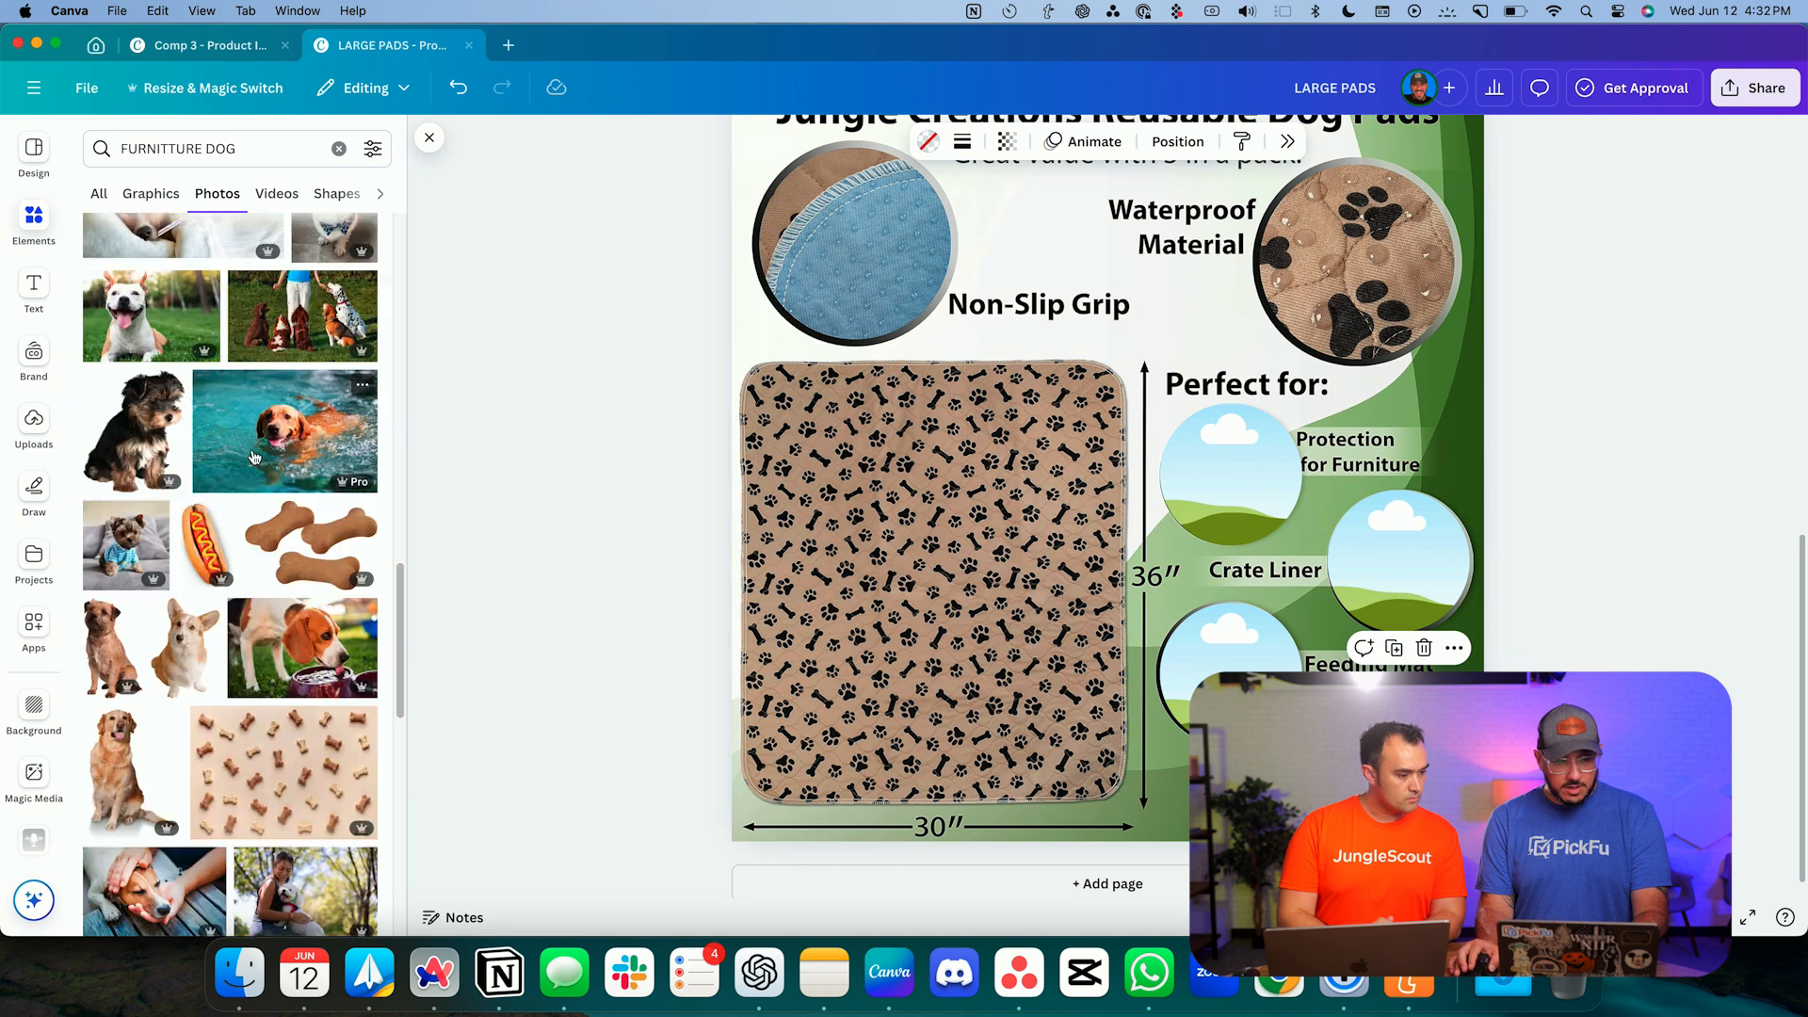
- Search the photos for "DOG ON COUCH" and fill the Protection for Furniture frame with the beagle lying on a white couch
{"action": "double_click", "coordinate": [186, 147]}
{"action": "type", "text": "DOG ON CO"}
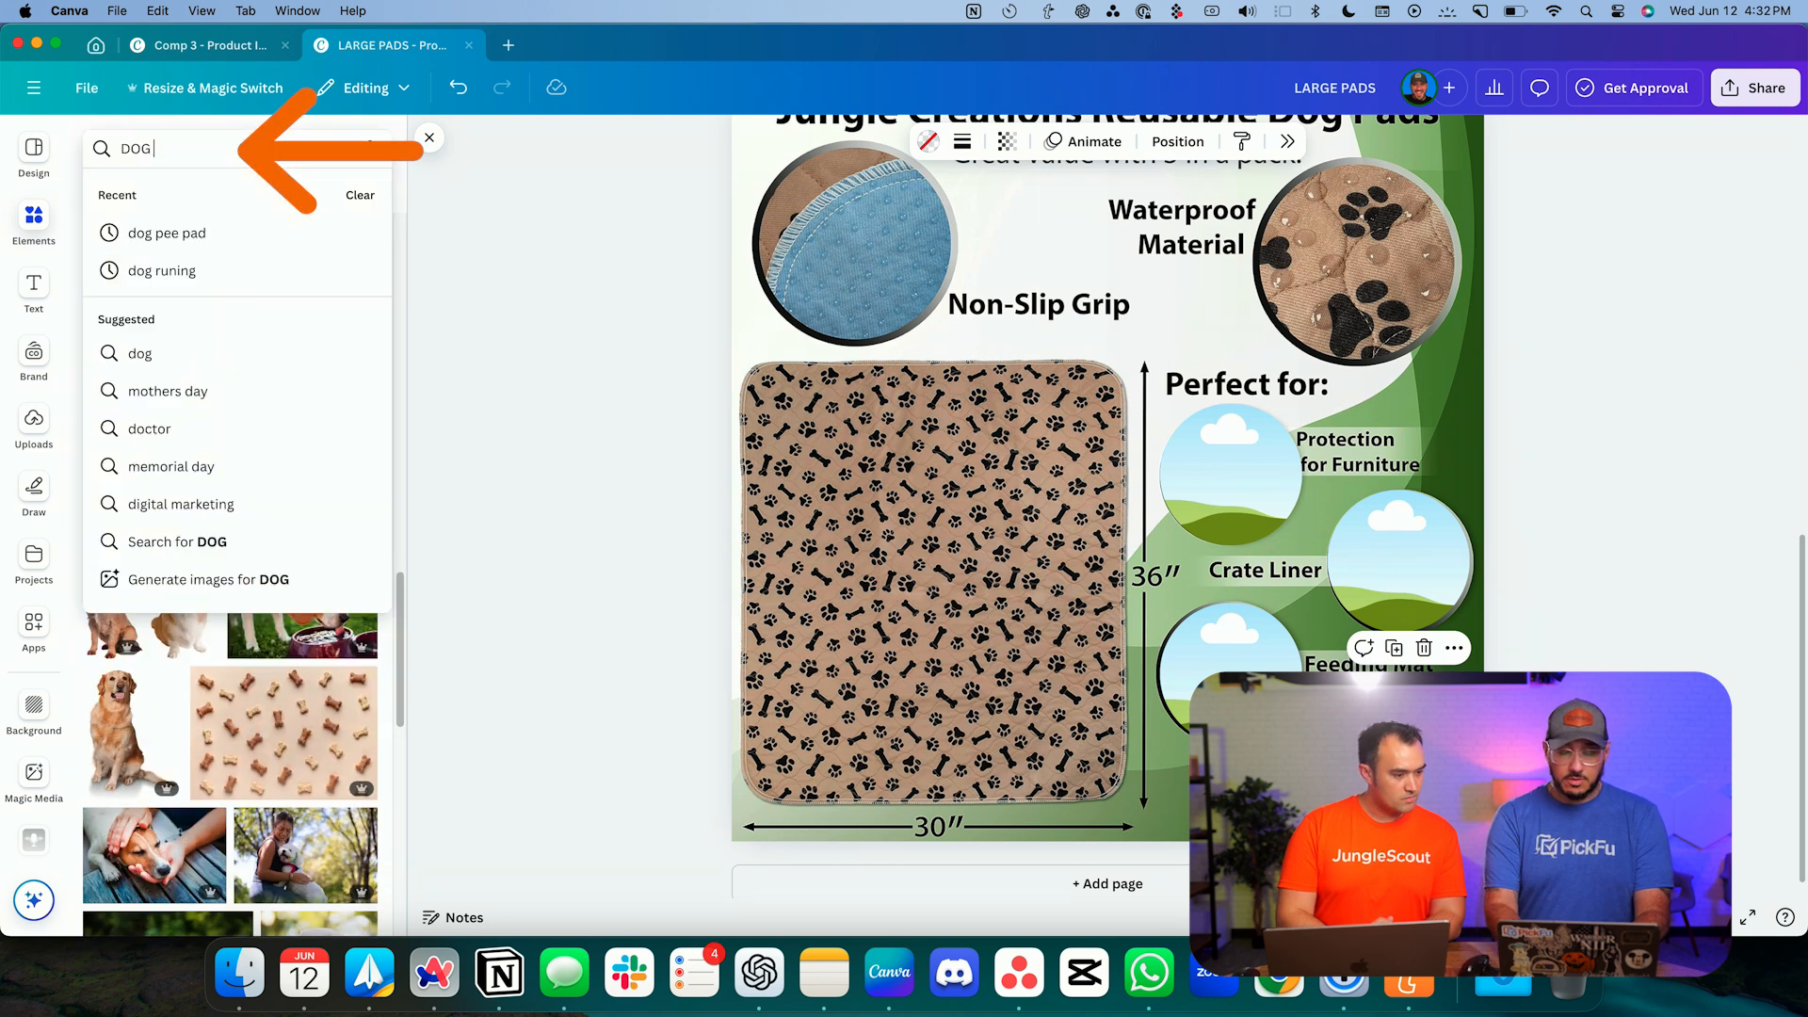
{"action": "type", "text": "UCH"}
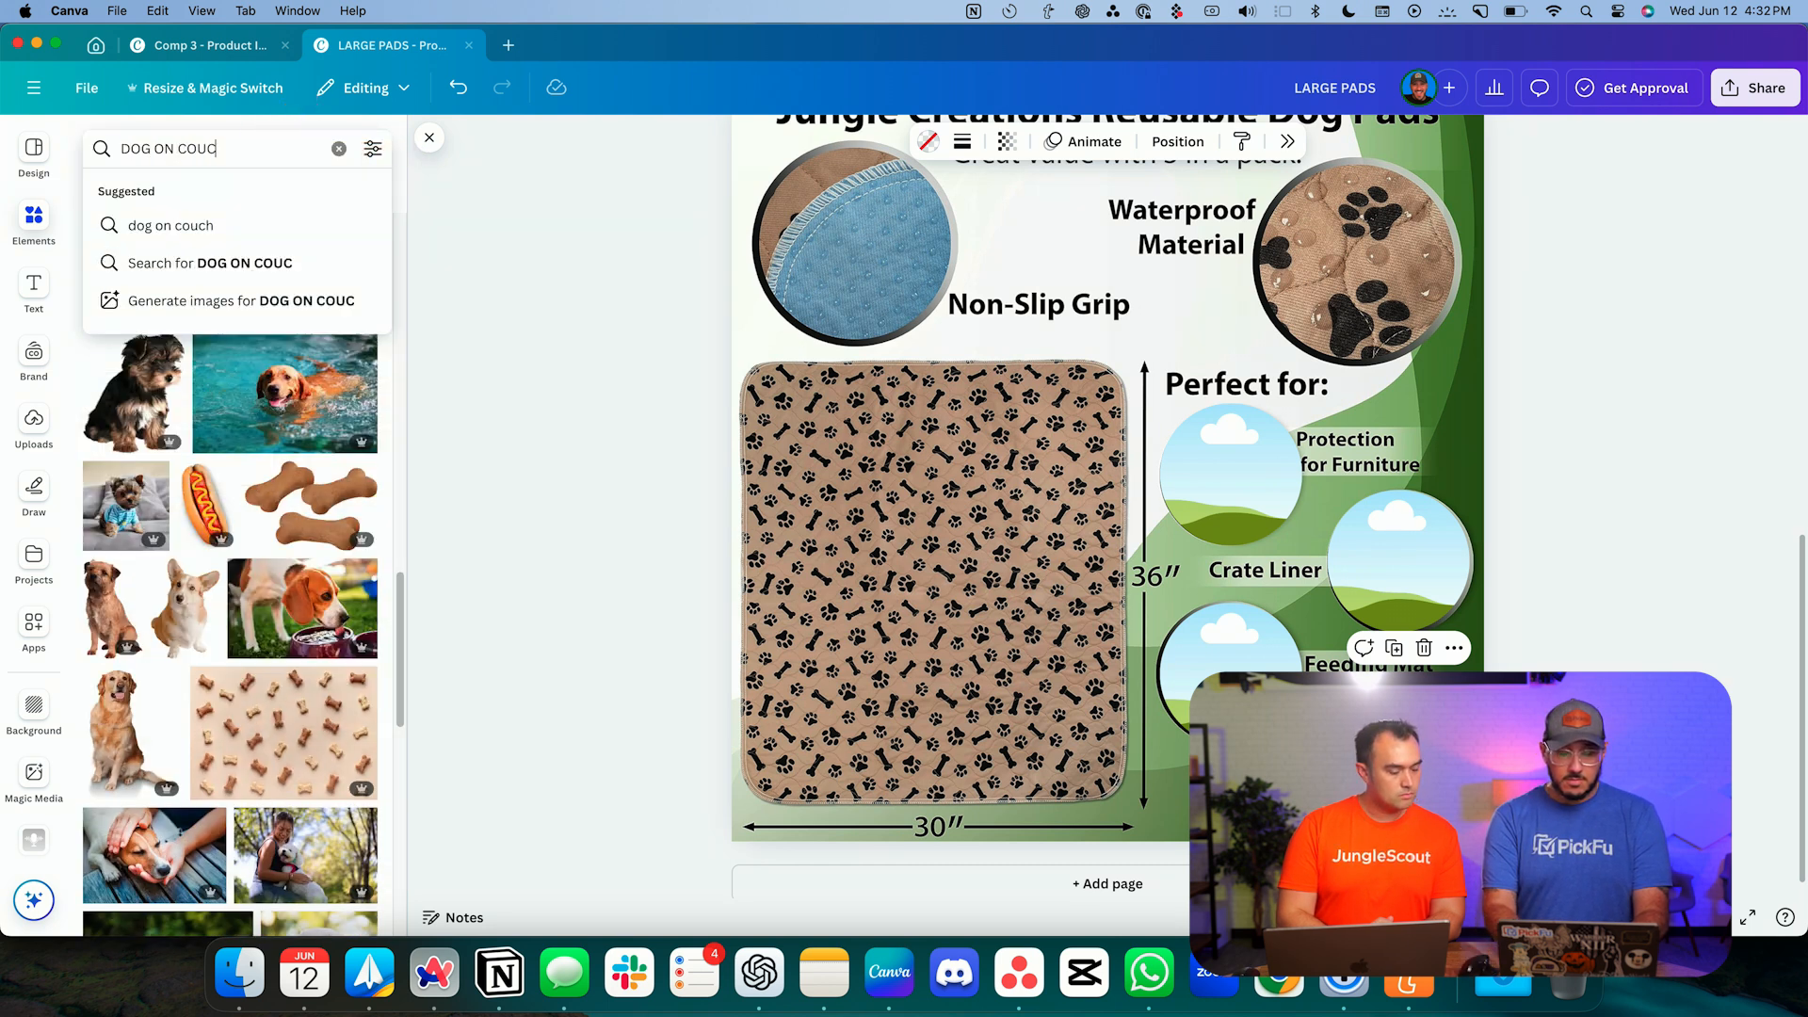
{"action": "key", "text": "Return"}
{"action": "left_click", "coordinate": [154, 328]}
{"action": "left_click_drag", "start_coordinate": [1184, 477], "coordinate": [1230, 465]}
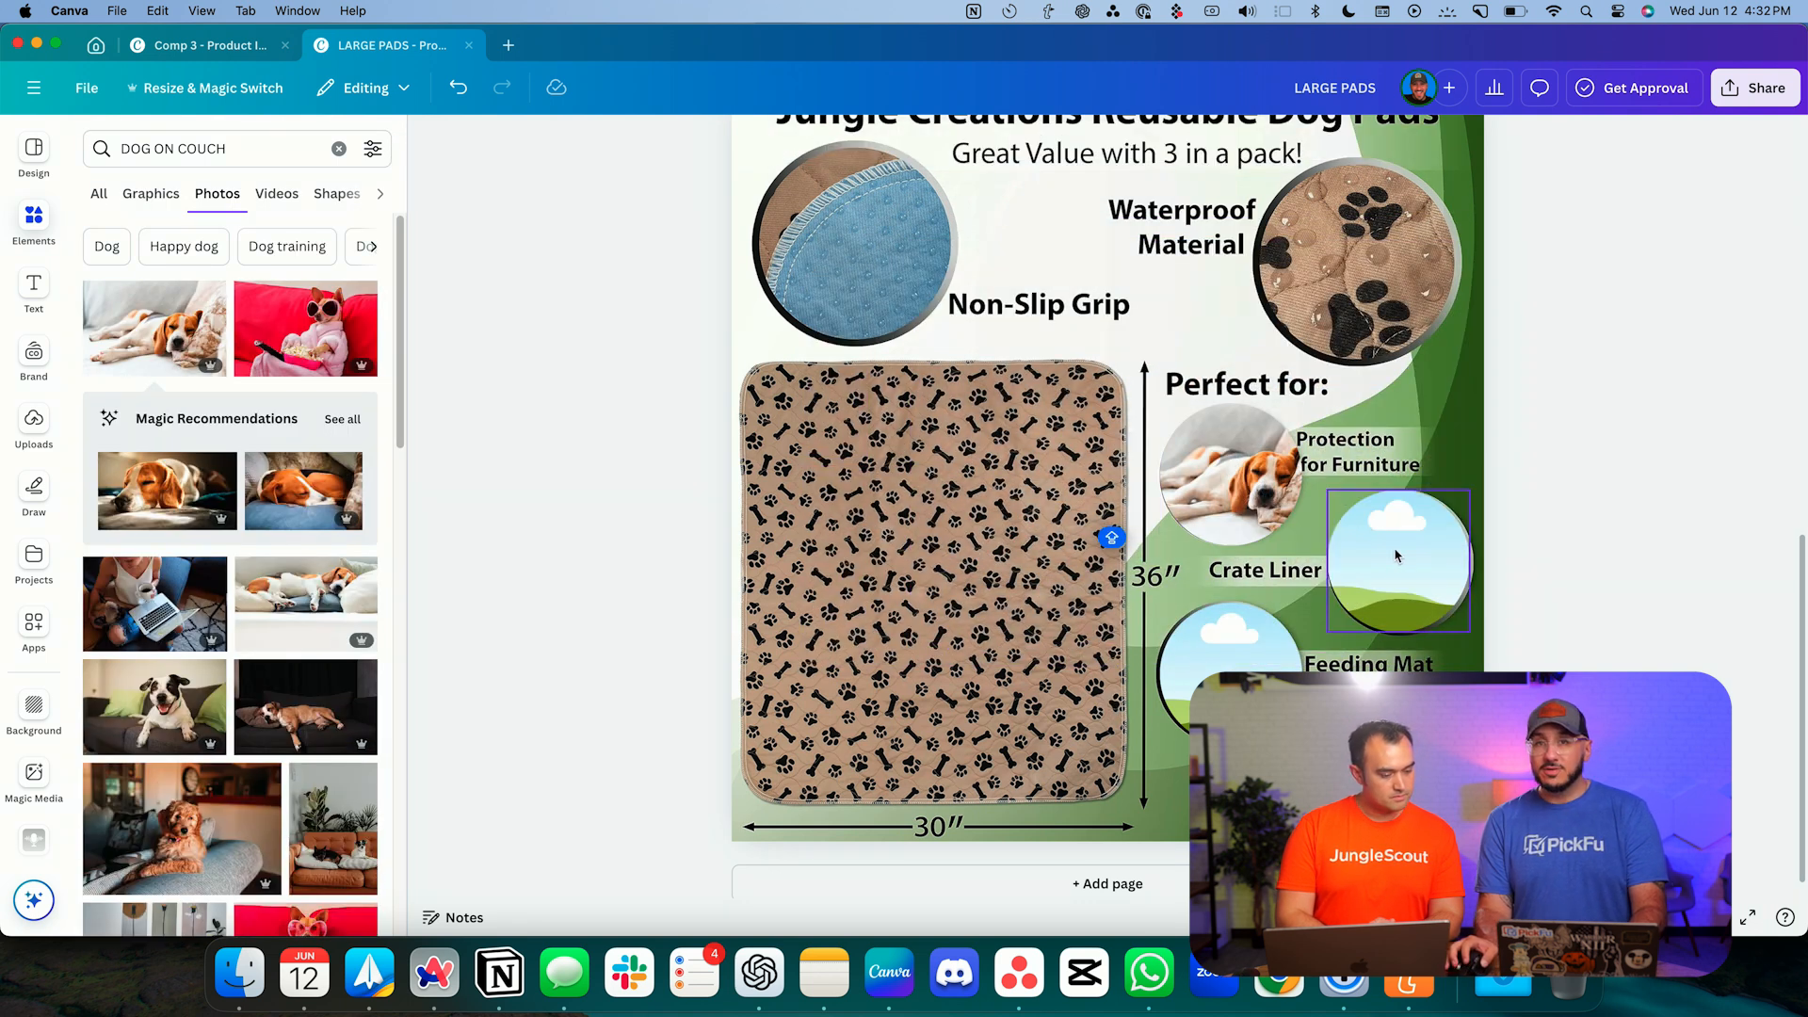
- Search the photos for "DOG CRATE" and fill the Crate Liner frame with the dog in a wire crate, framed on the crate
{"action": "left_click", "coordinate": [209, 147]}
{"action": "left_click_drag", "start_coordinate": [226, 148], "coordinate": [147, 154]}
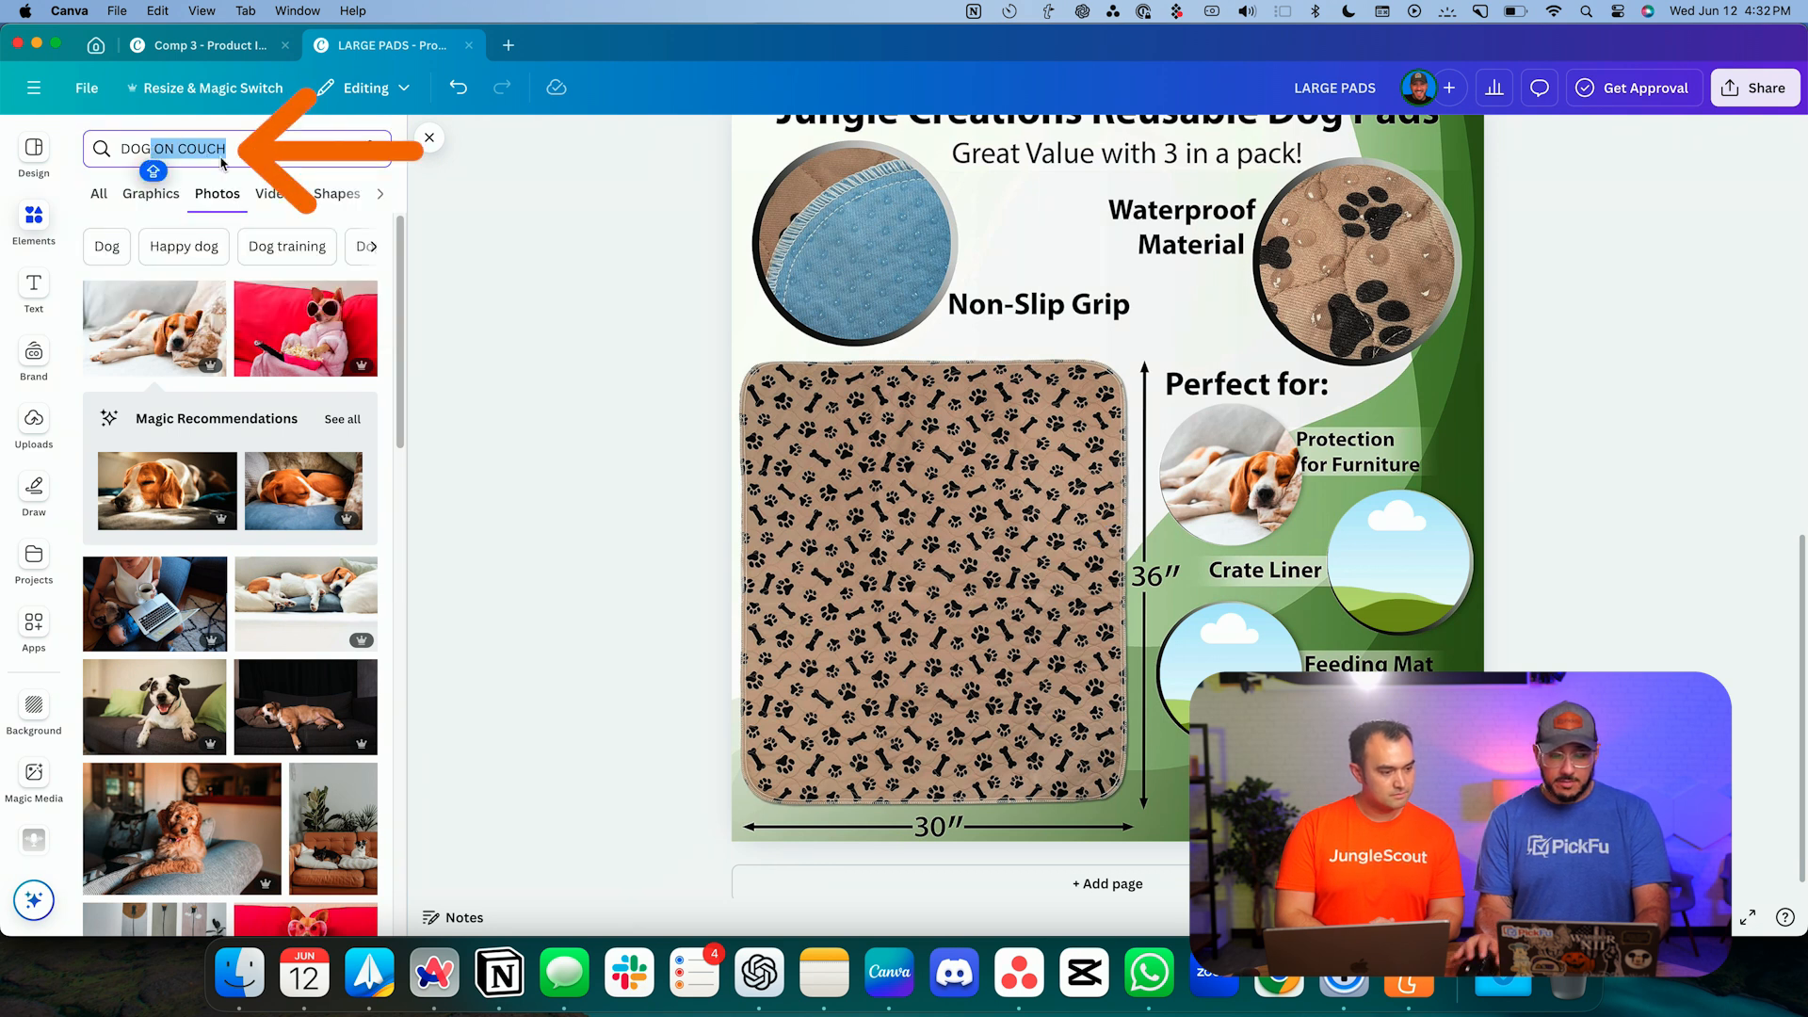
{"action": "key", "text": "BackSpace"}
{"action": "type", "text": "CRATE"}
{"action": "key", "text": "Return"}
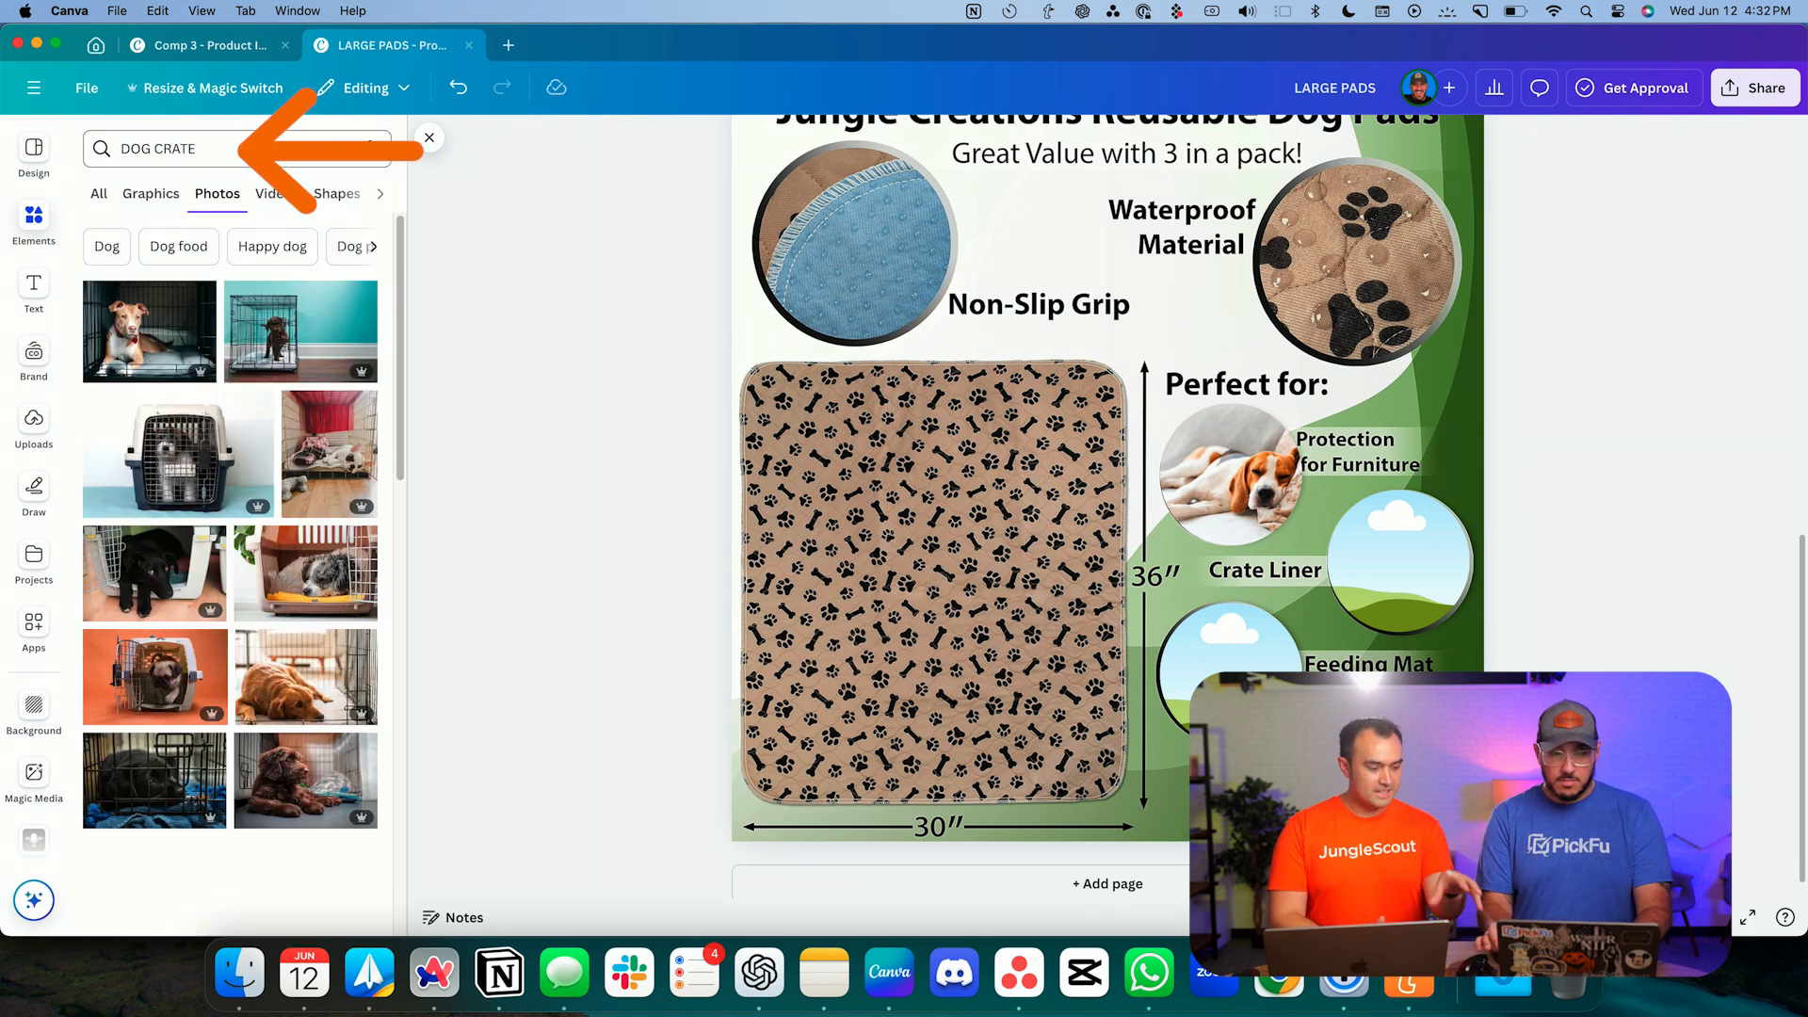
{"action": "left_click", "coordinate": [300, 331]}
{"action": "left_click_drag", "start_coordinate": [958, 424], "coordinate": [1450, 567]}
{"action": "double_click", "coordinate": [1417, 566]}
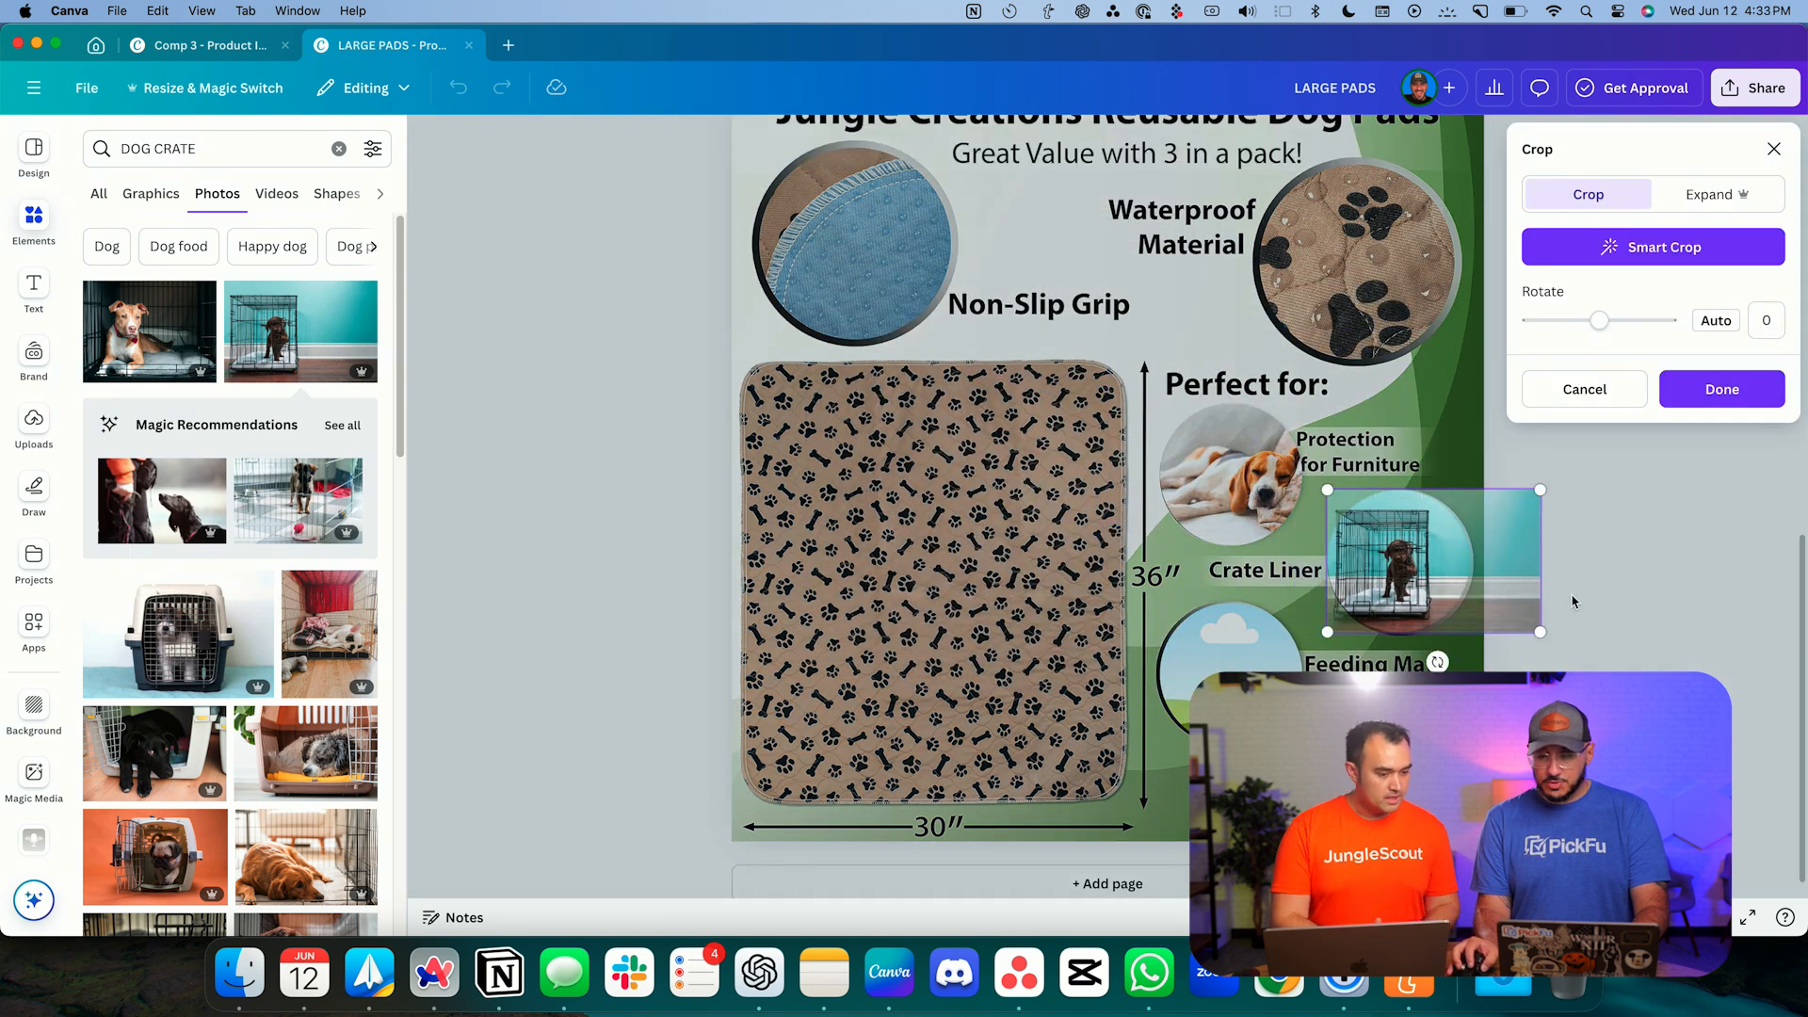
{"action": "left_click", "coordinate": [1661, 611]}
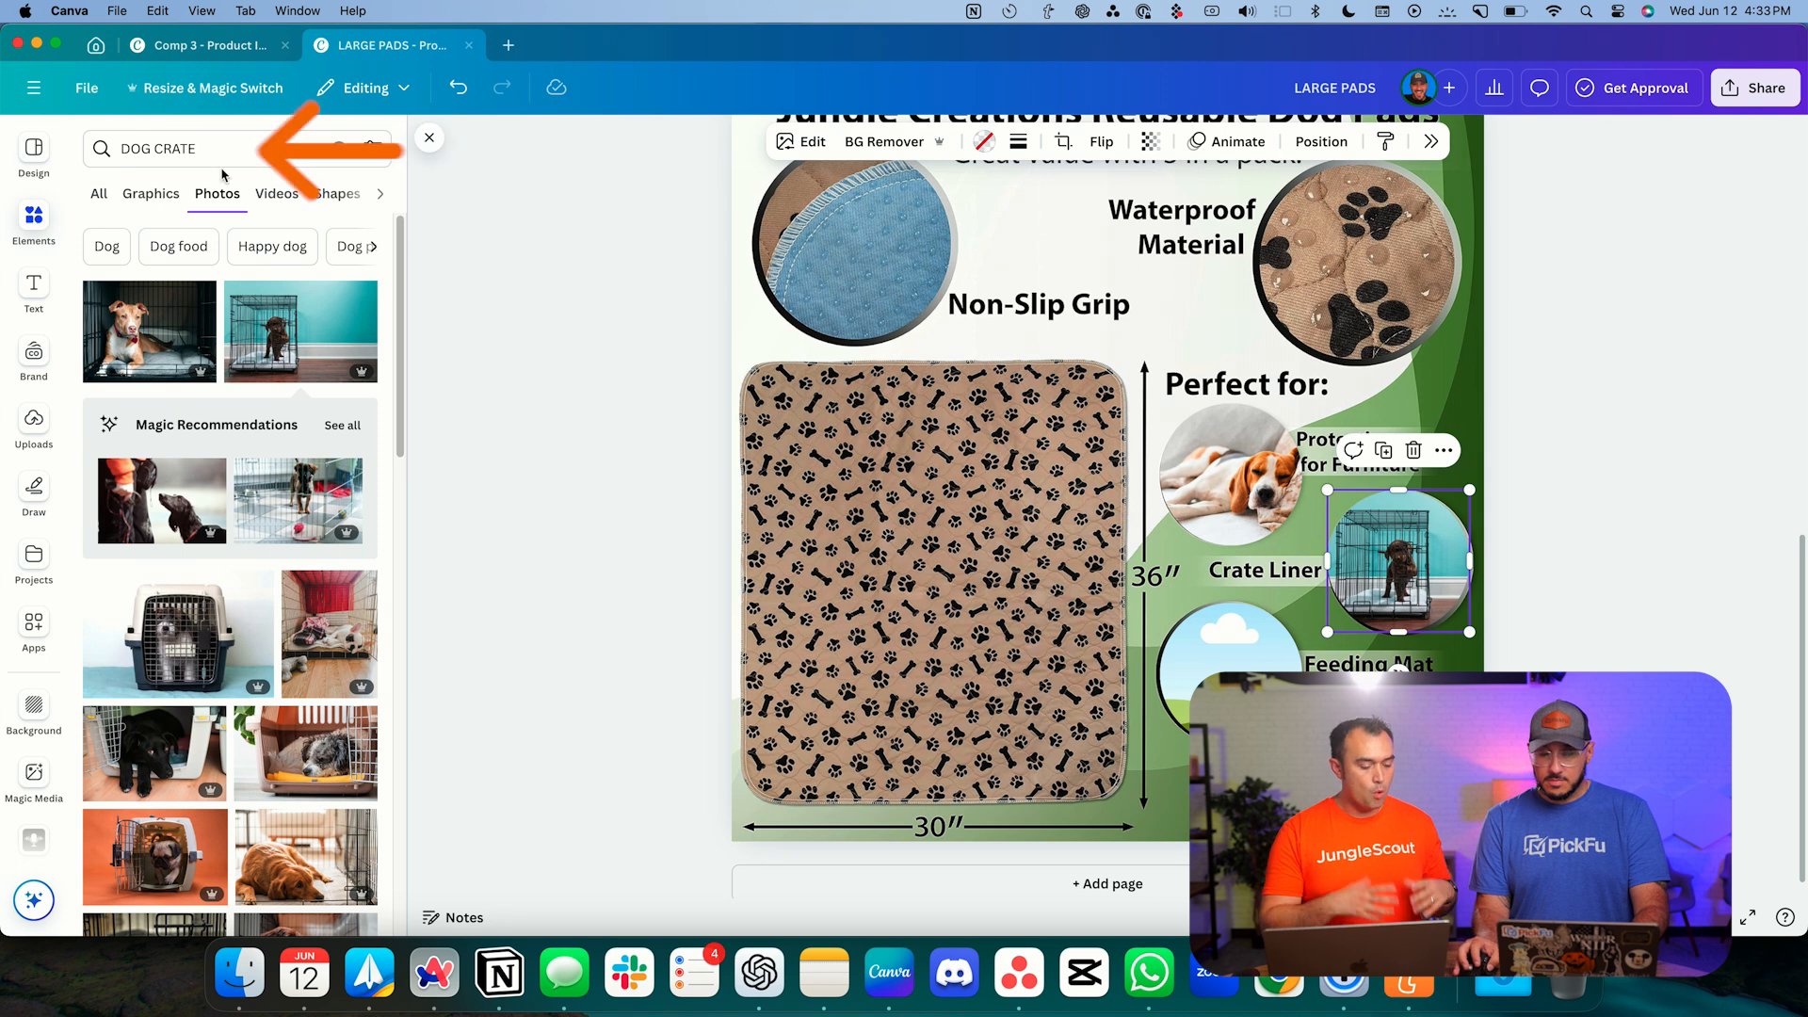
- Search the photos for "DOG FOOD MAT" and fill the Feeding Mat frame with the French bulldog on an orange mat
{"action": "left_click", "coordinate": [174, 148]}
{"action": "double_click", "coordinate": [174, 149]}
{"action": "type", "text": "FE"}
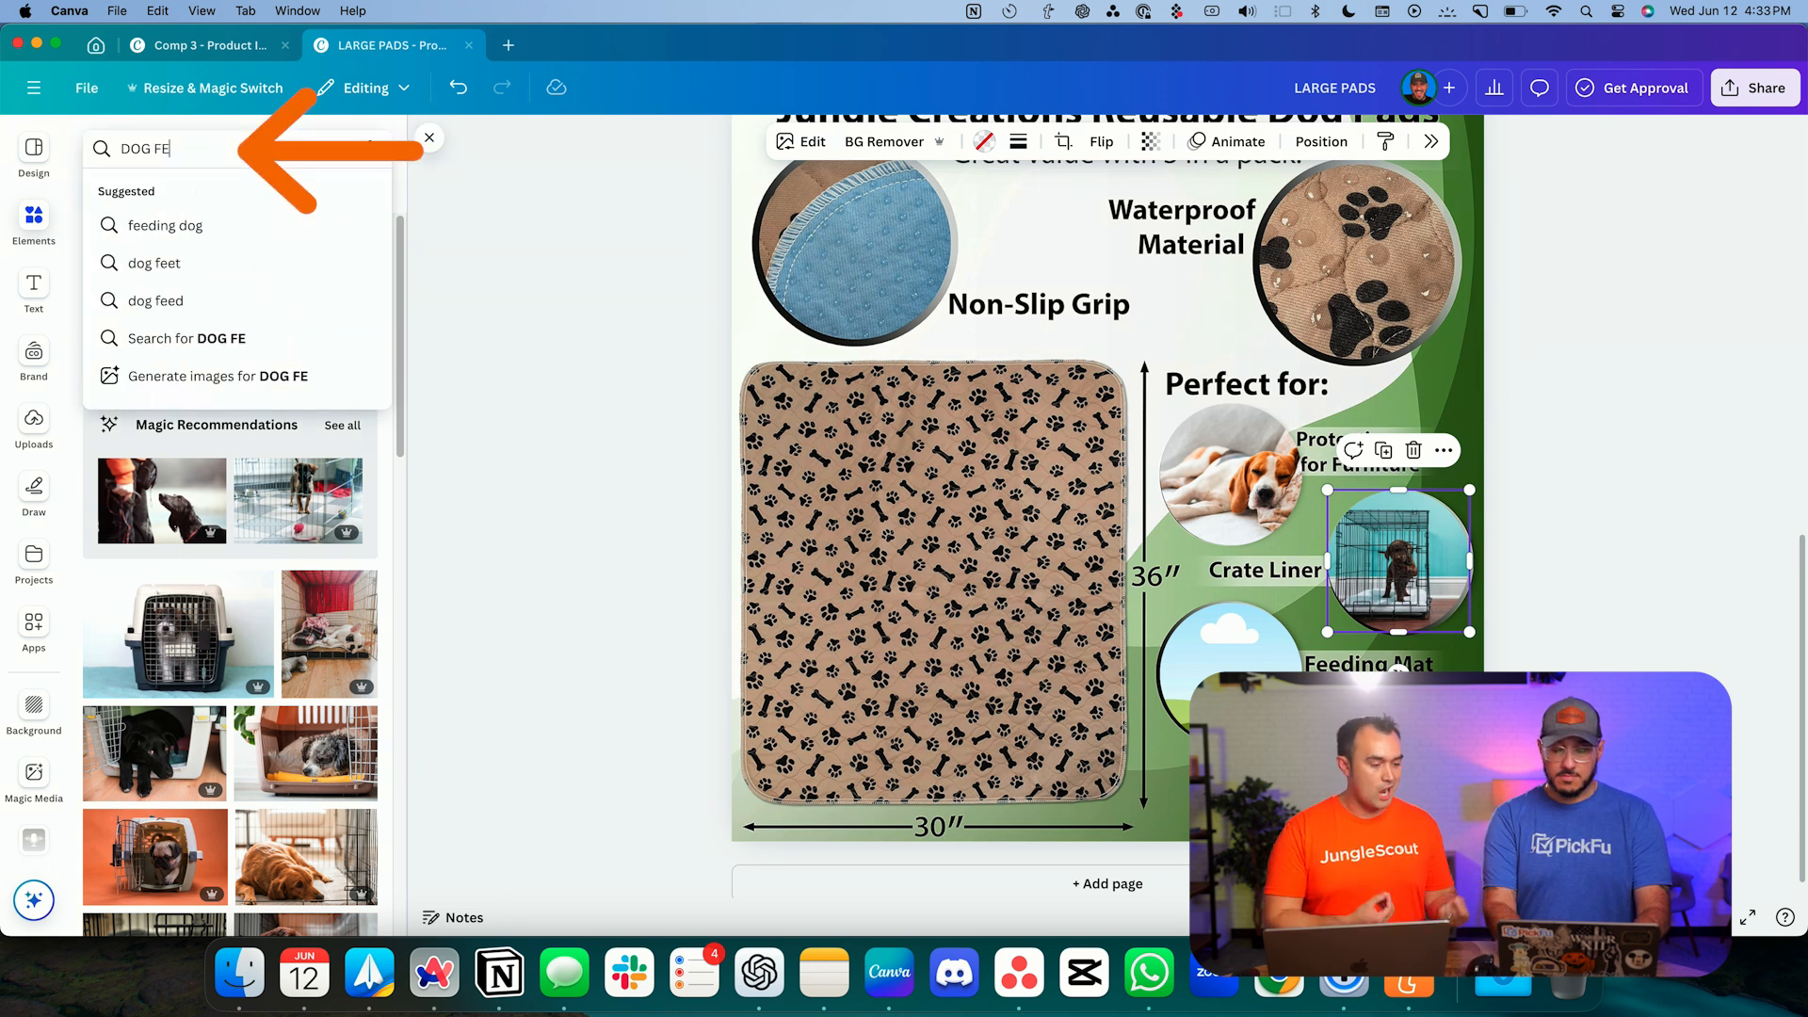
{"action": "key", "text": "BackSpace"}
{"action": "type", "text": "OOD MAT"}
{"action": "key", "text": "Return"}
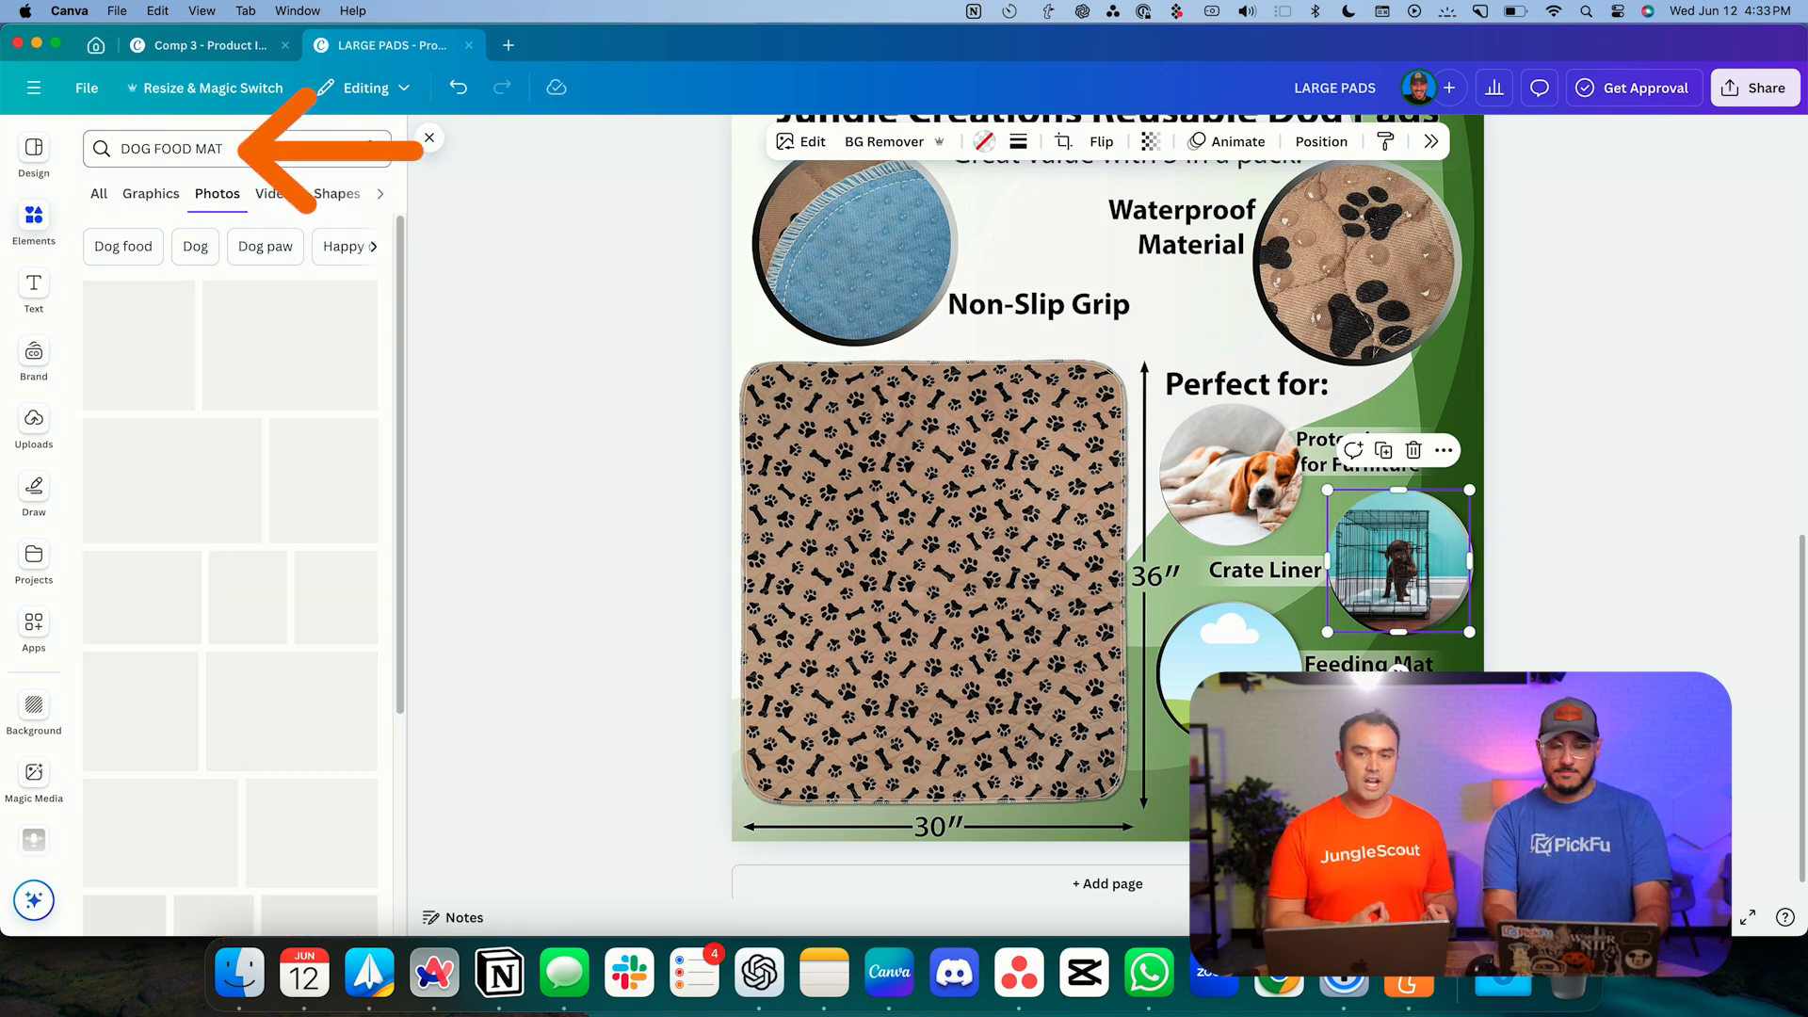
{"action": "scroll", "coordinate": [283, 354], "scroll_direction": "down", "scroll_amount": 5}
{"action": "scroll", "coordinate": [278, 490], "scroll_direction": "down", "scroll_amount": 3}
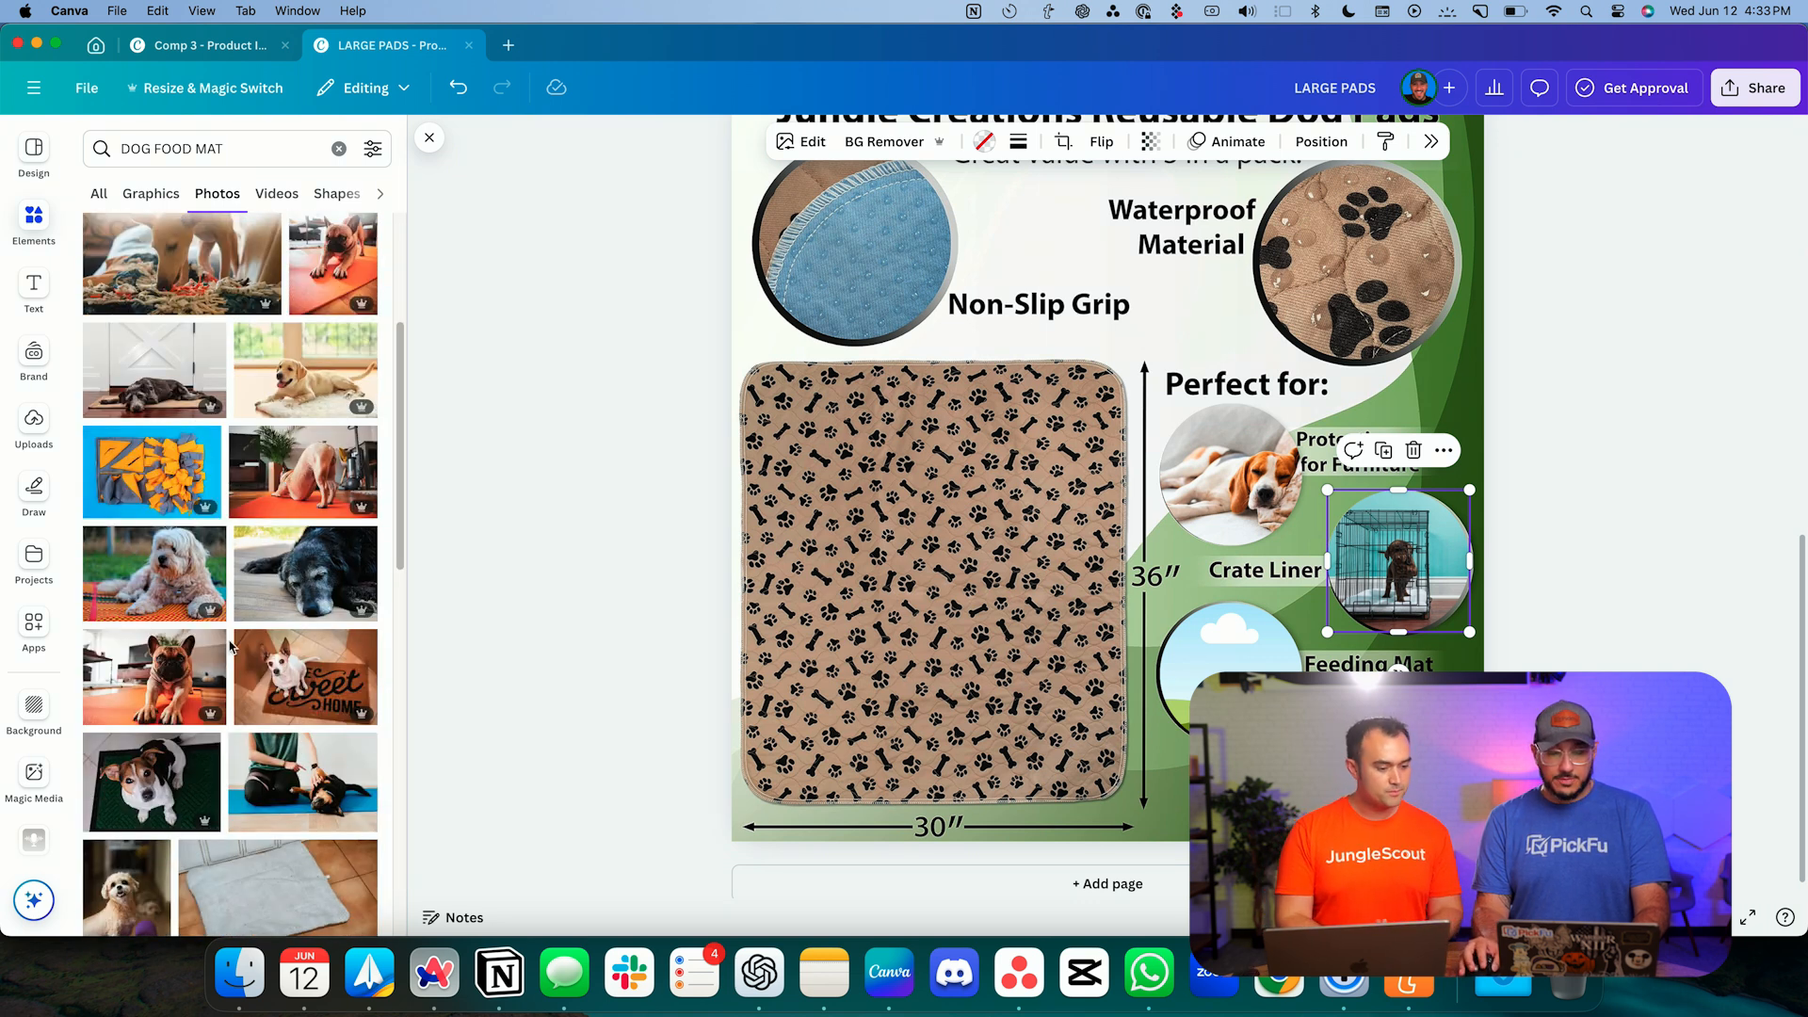
{"action": "left_click", "coordinate": [212, 649]}
{"action": "left_click_drag", "start_coordinate": [1211, 458], "coordinate": [1253, 663]}
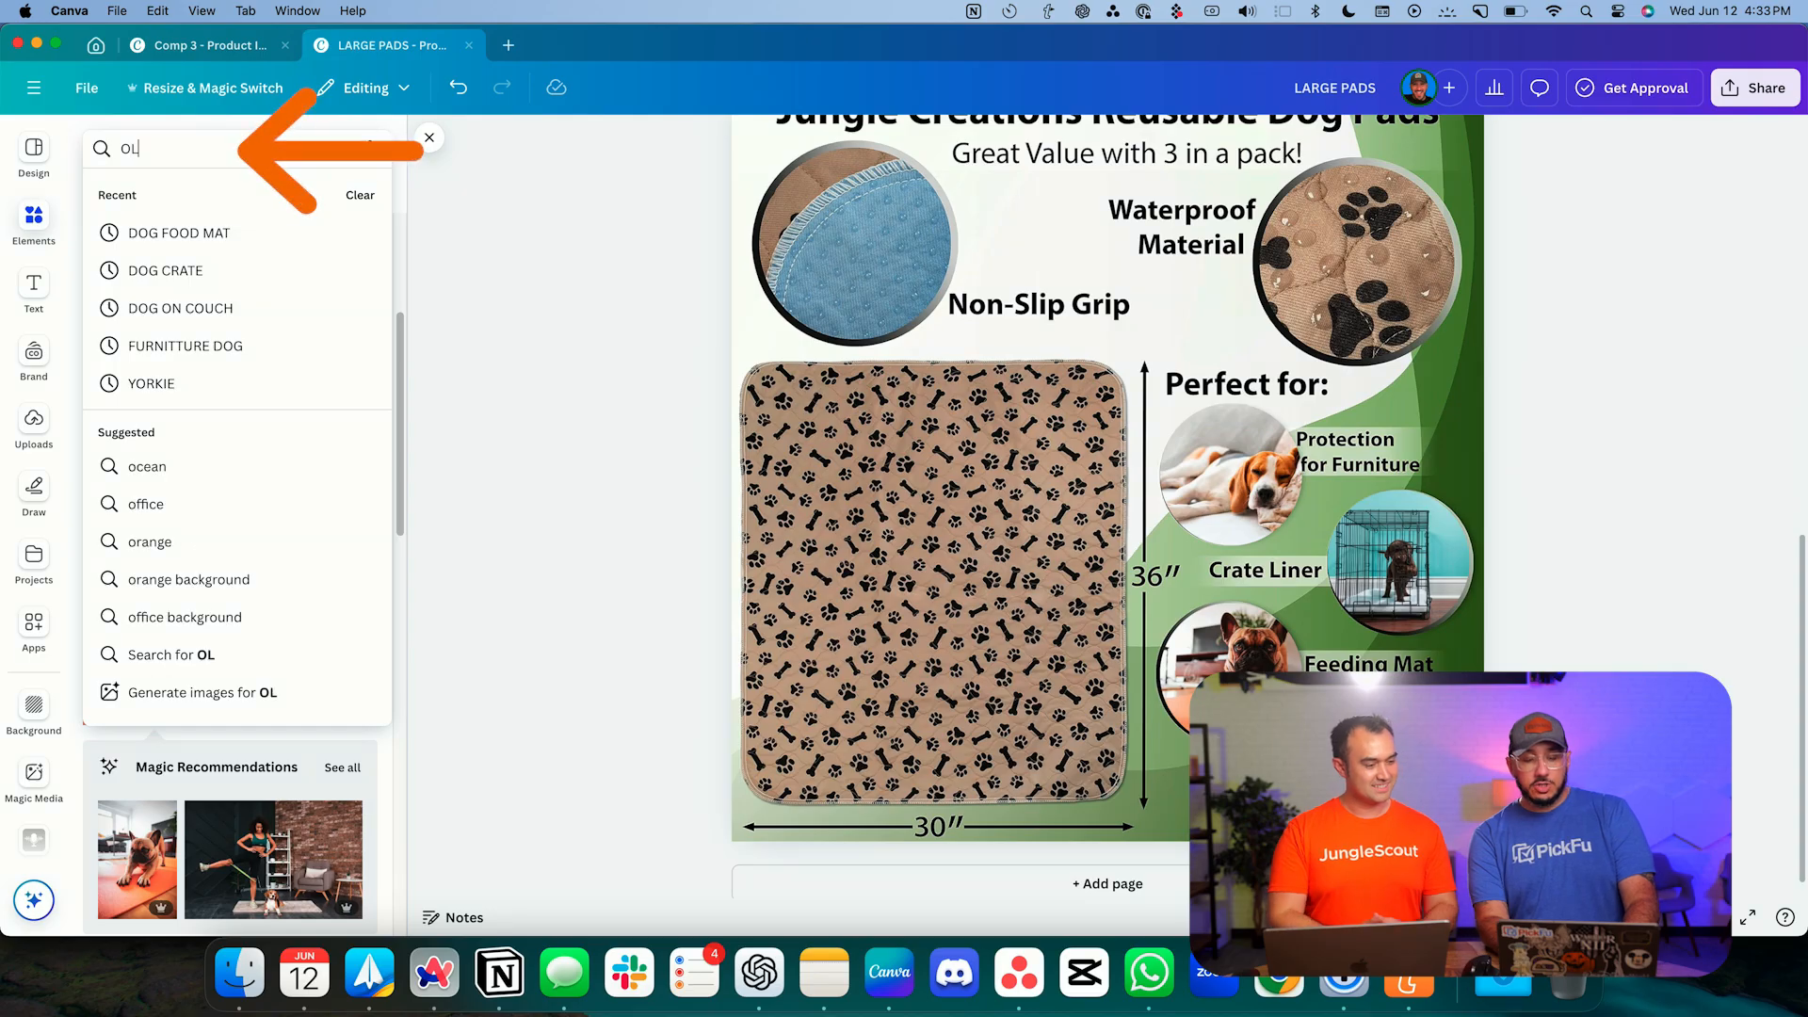
- Search the photos for "OLDER DOG" and fill the Dog Incontinence frame with the black-and-tan dog lying in grass
{"action": "type", "text": "DER DOG"}
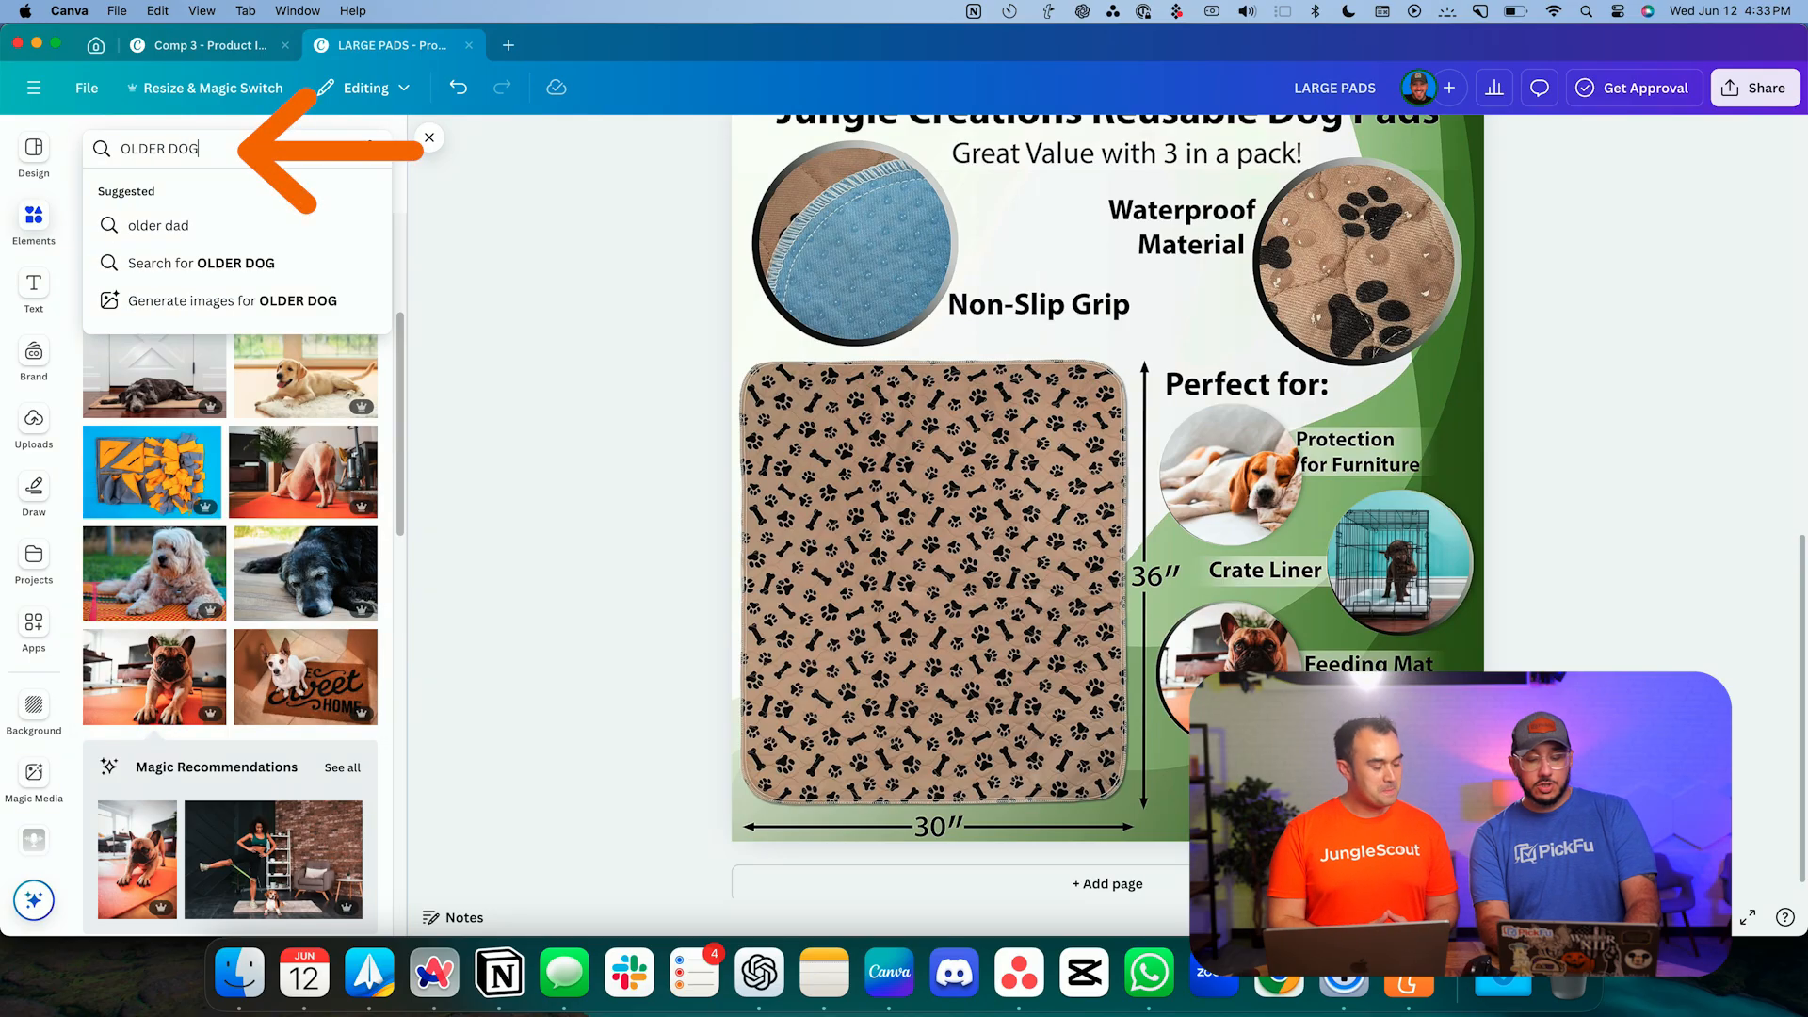
{"action": "key", "text": "Return"}
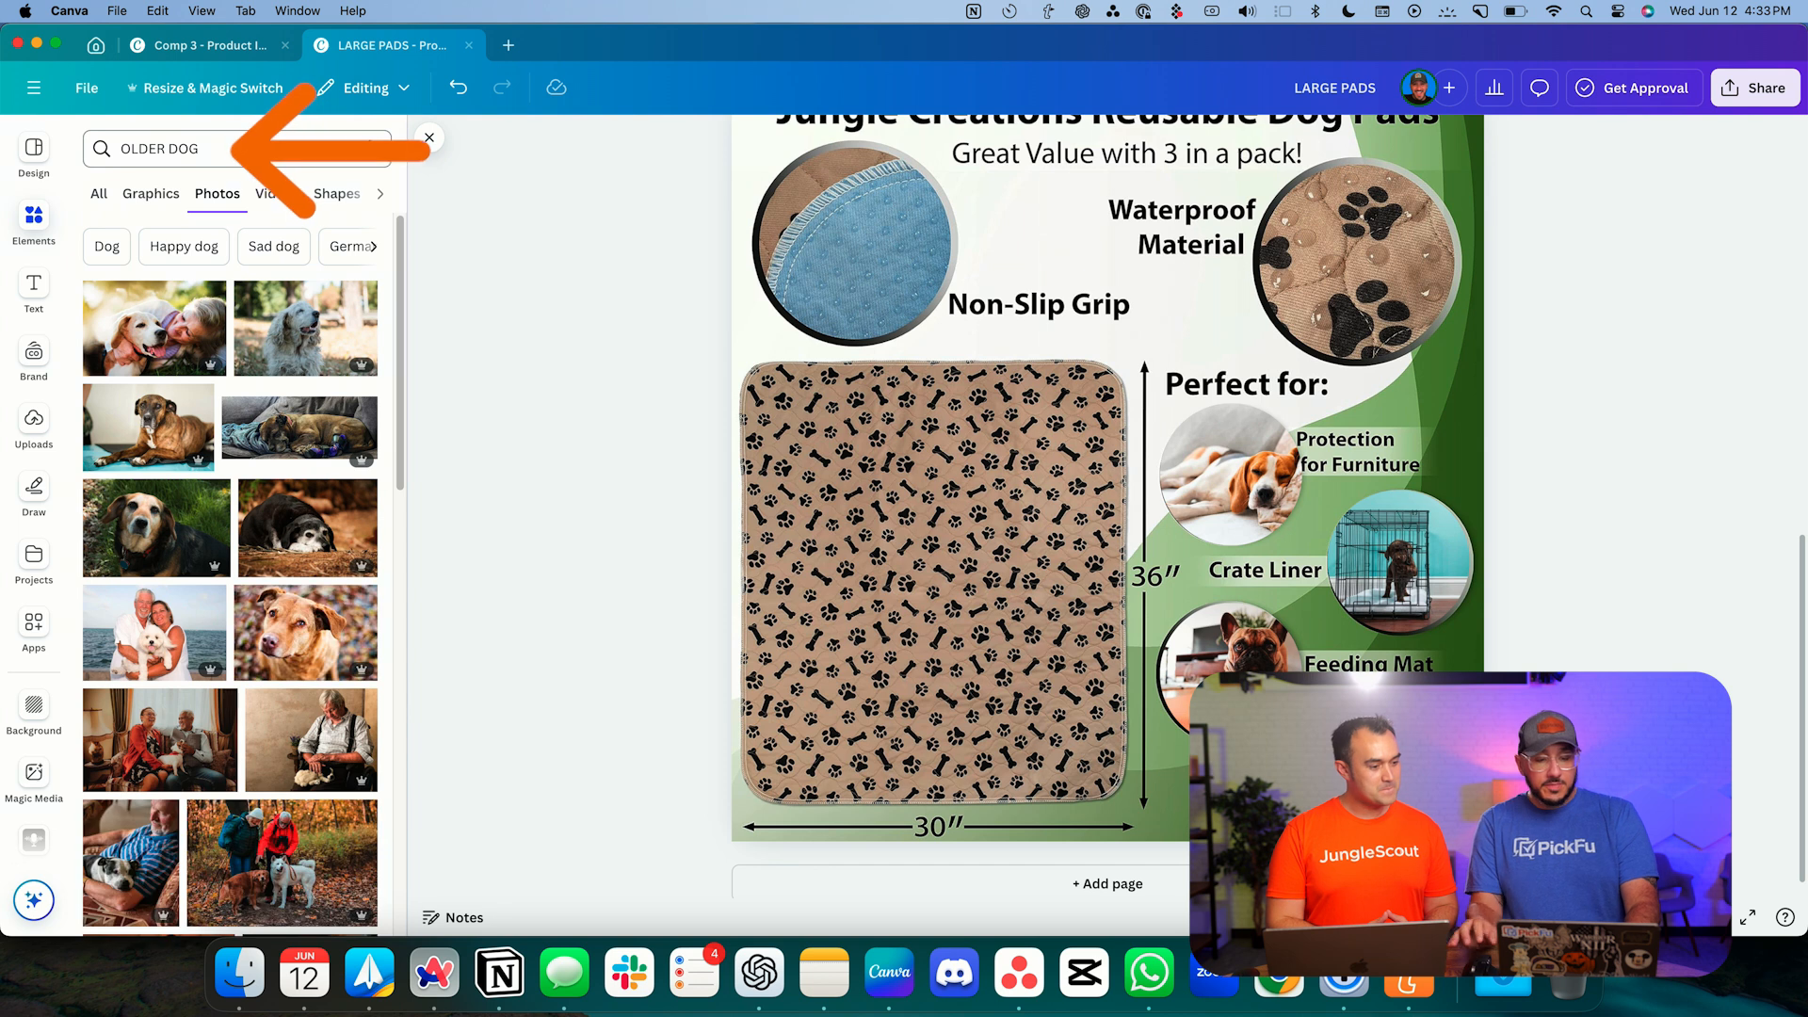
{"action": "left_click", "coordinate": [156, 527]}
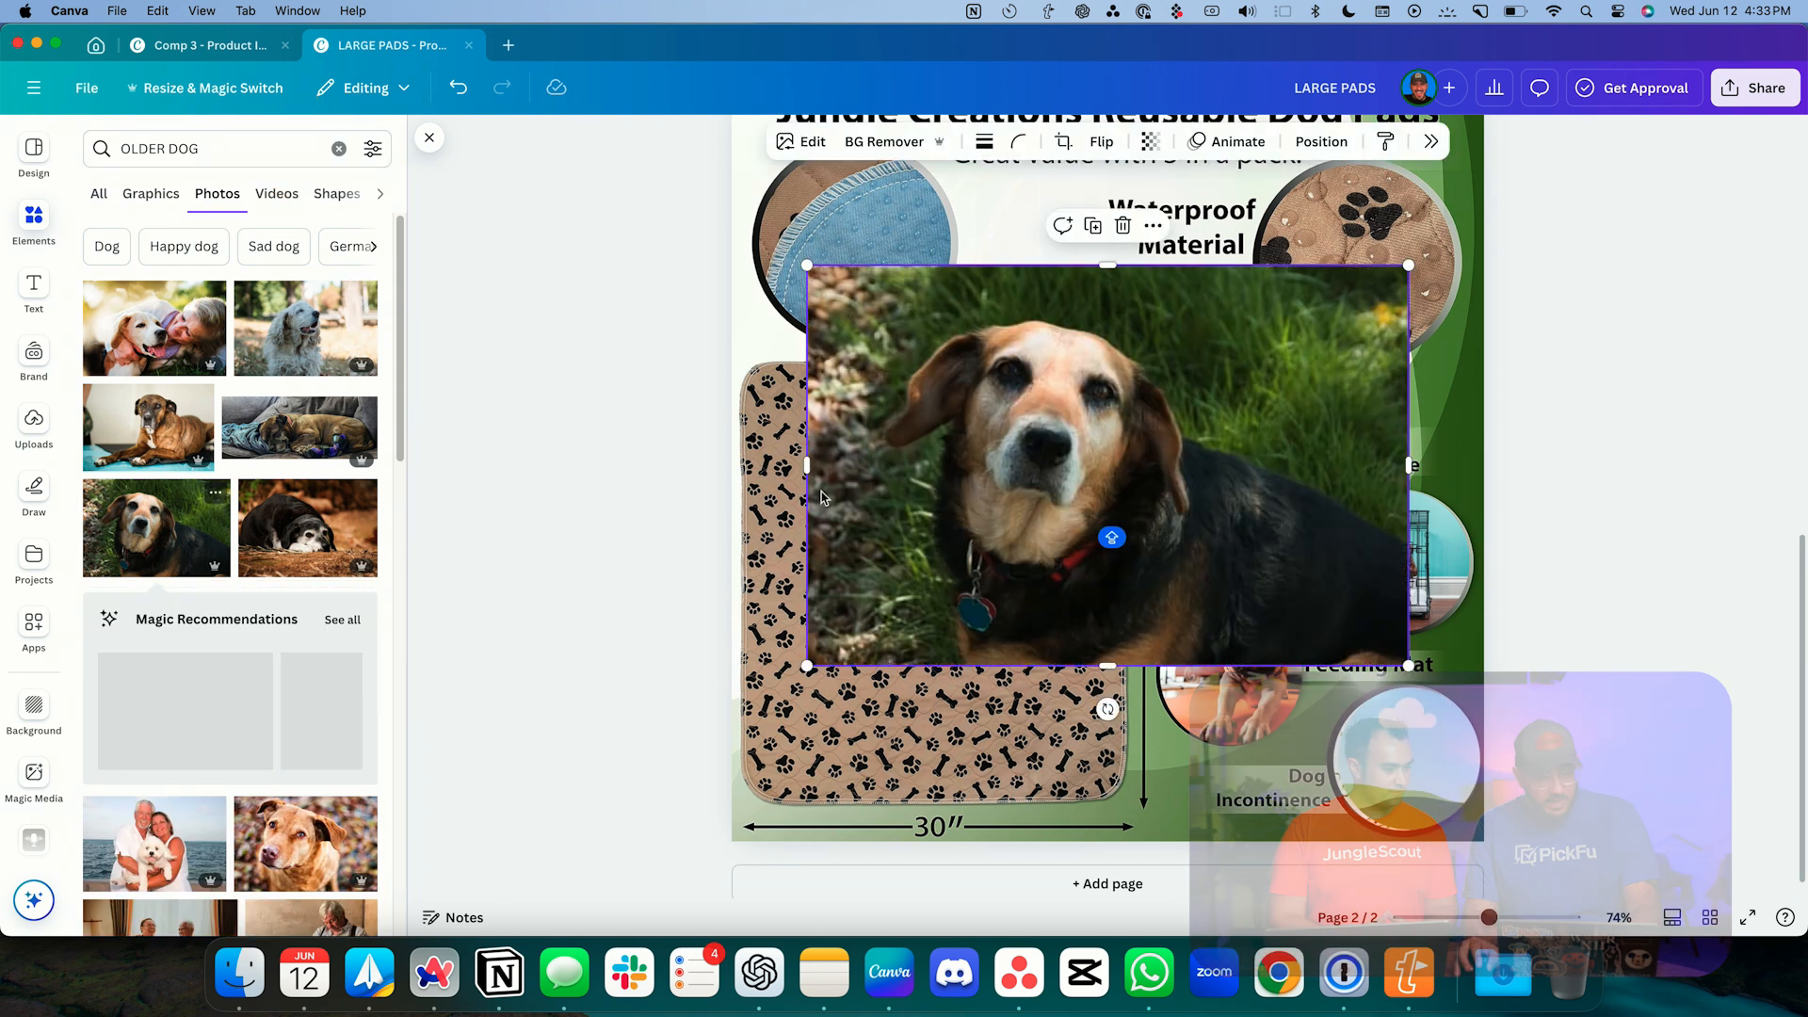
{"action": "left_click_drag", "start_coordinate": [1115, 467], "coordinate": [1403, 768]}
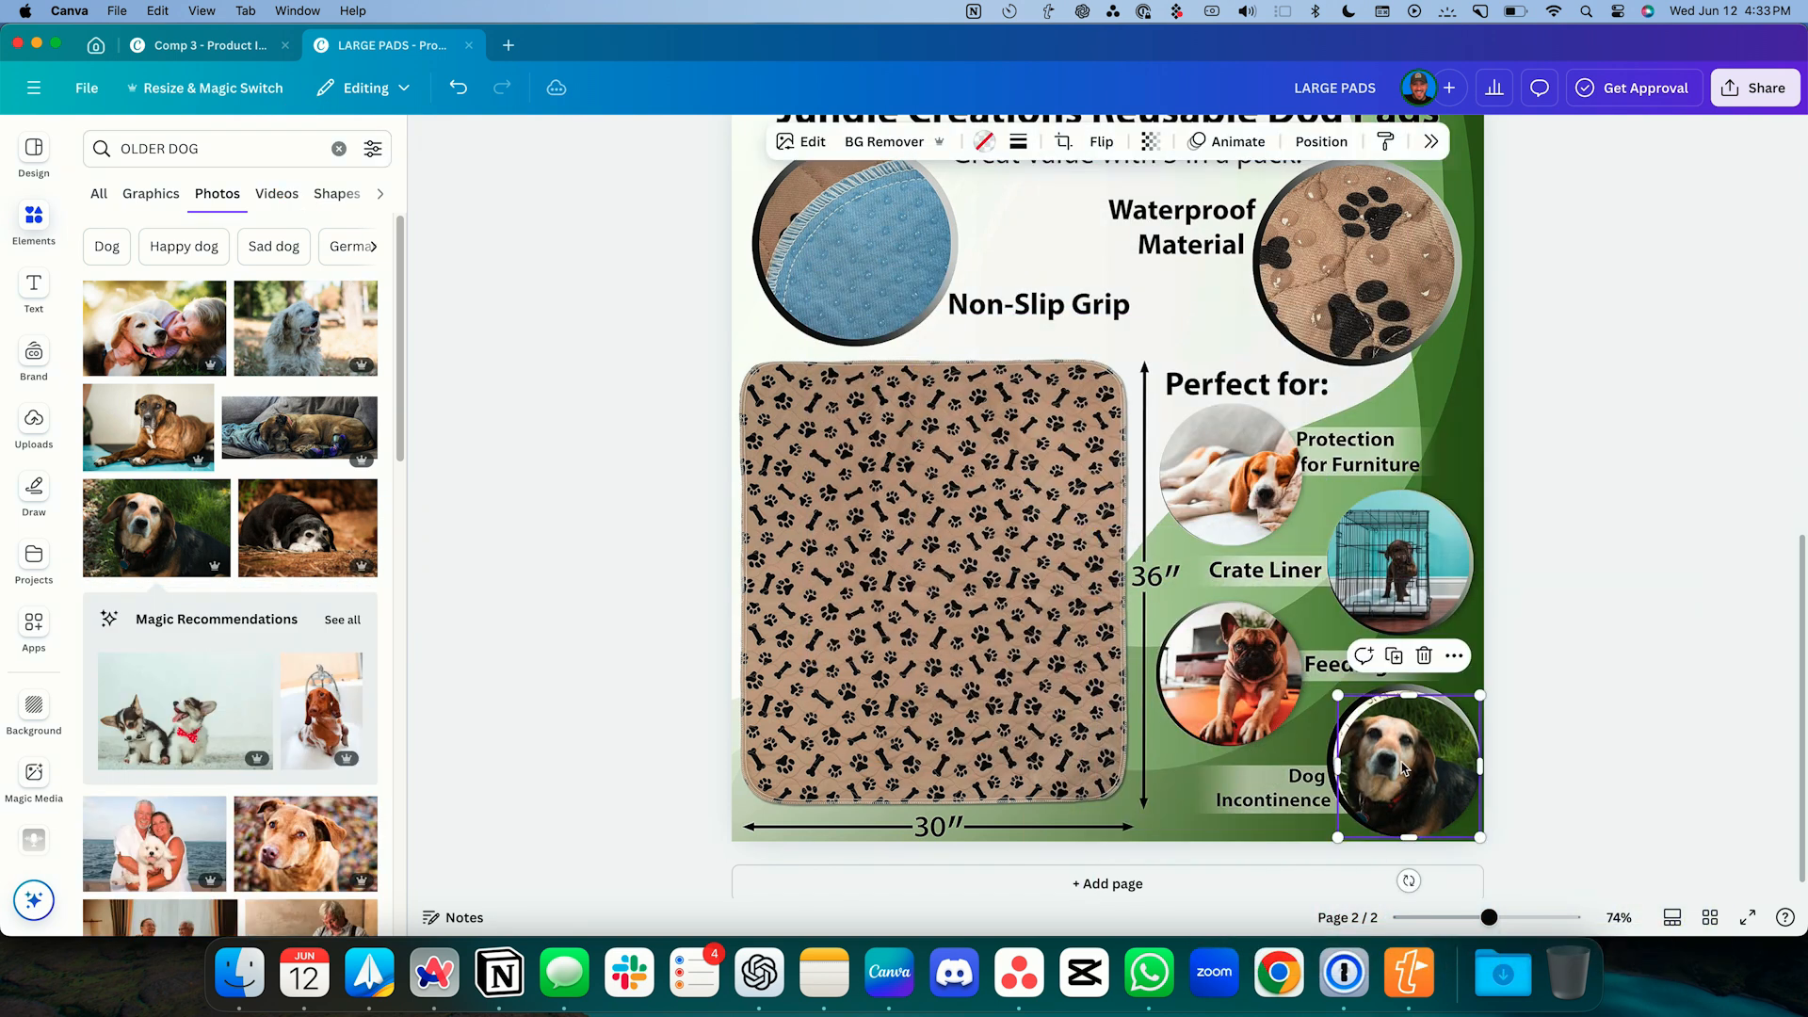
- Adjust the crop of the older dog photo, enlarging it slightly and repositioning it within its circle frame
{"action": "double_click", "coordinate": [1409, 759]}
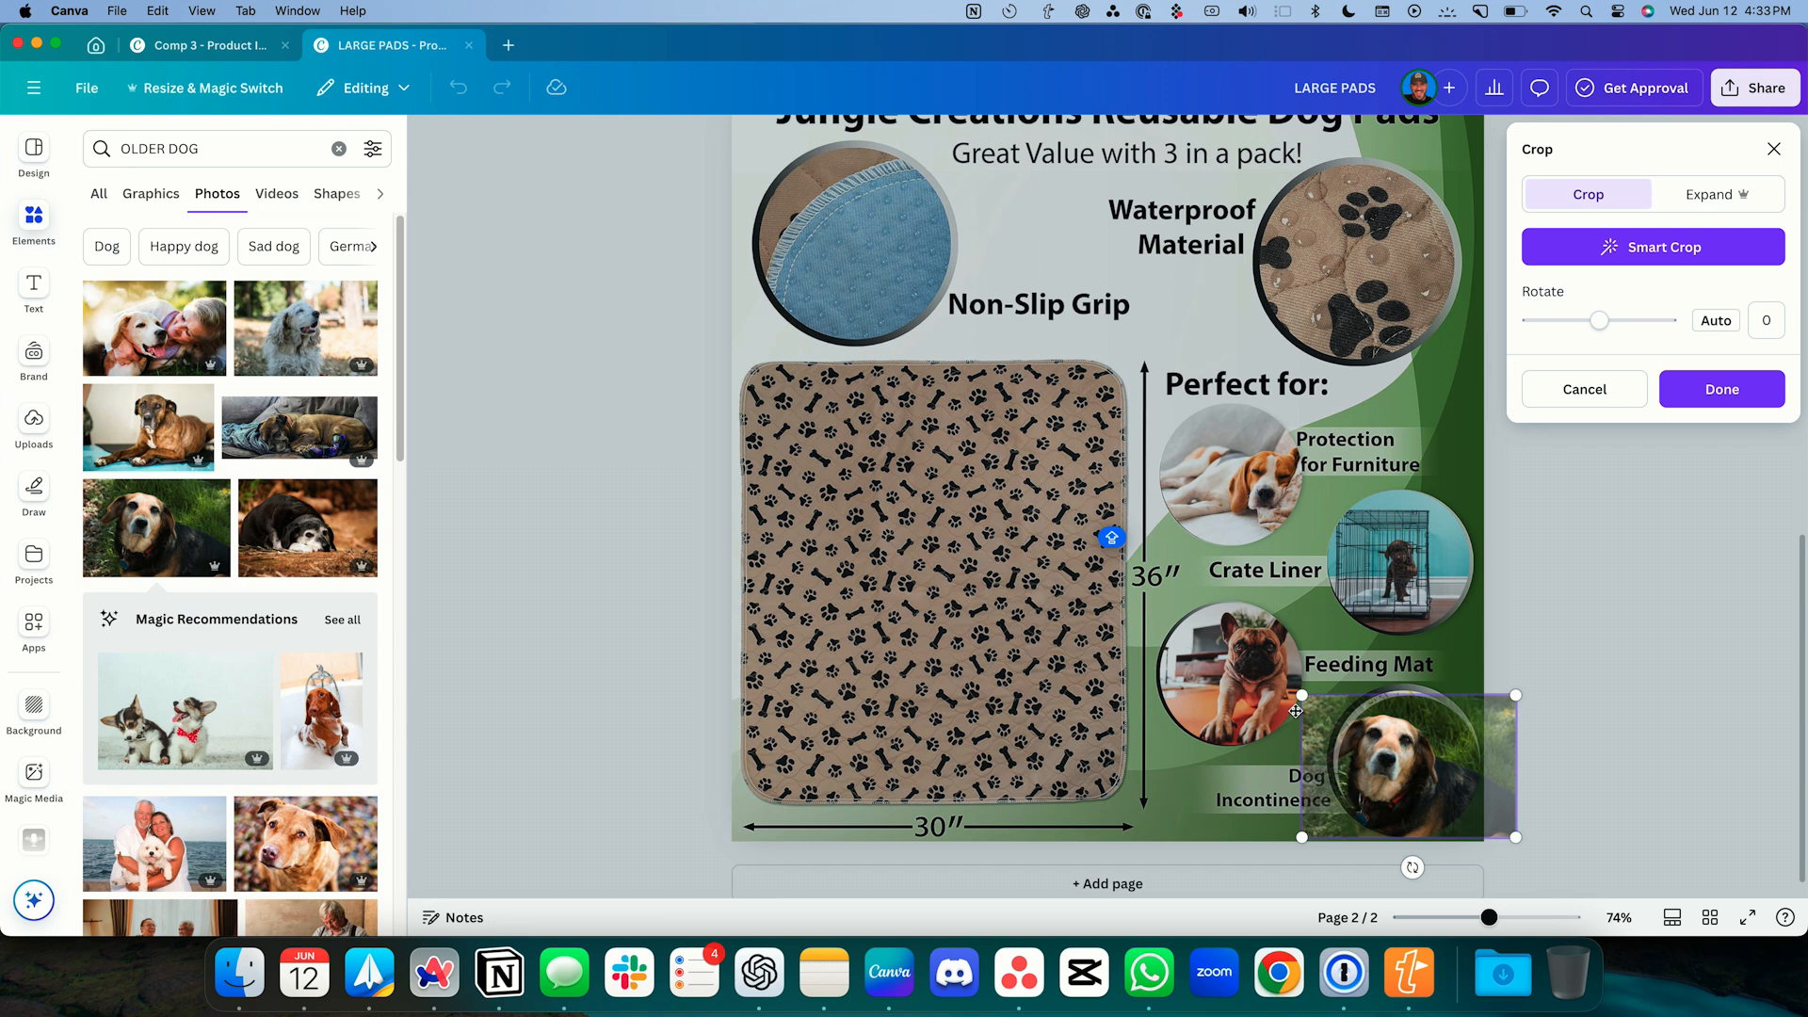
{"action": "left_click_drag", "start_coordinate": [1297, 698], "coordinate": [1282, 682]}
{"action": "left_click_drag", "start_coordinate": [1439, 742], "coordinate": [1458, 742]}
{"action": "left_click", "coordinate": [1657, 635]}
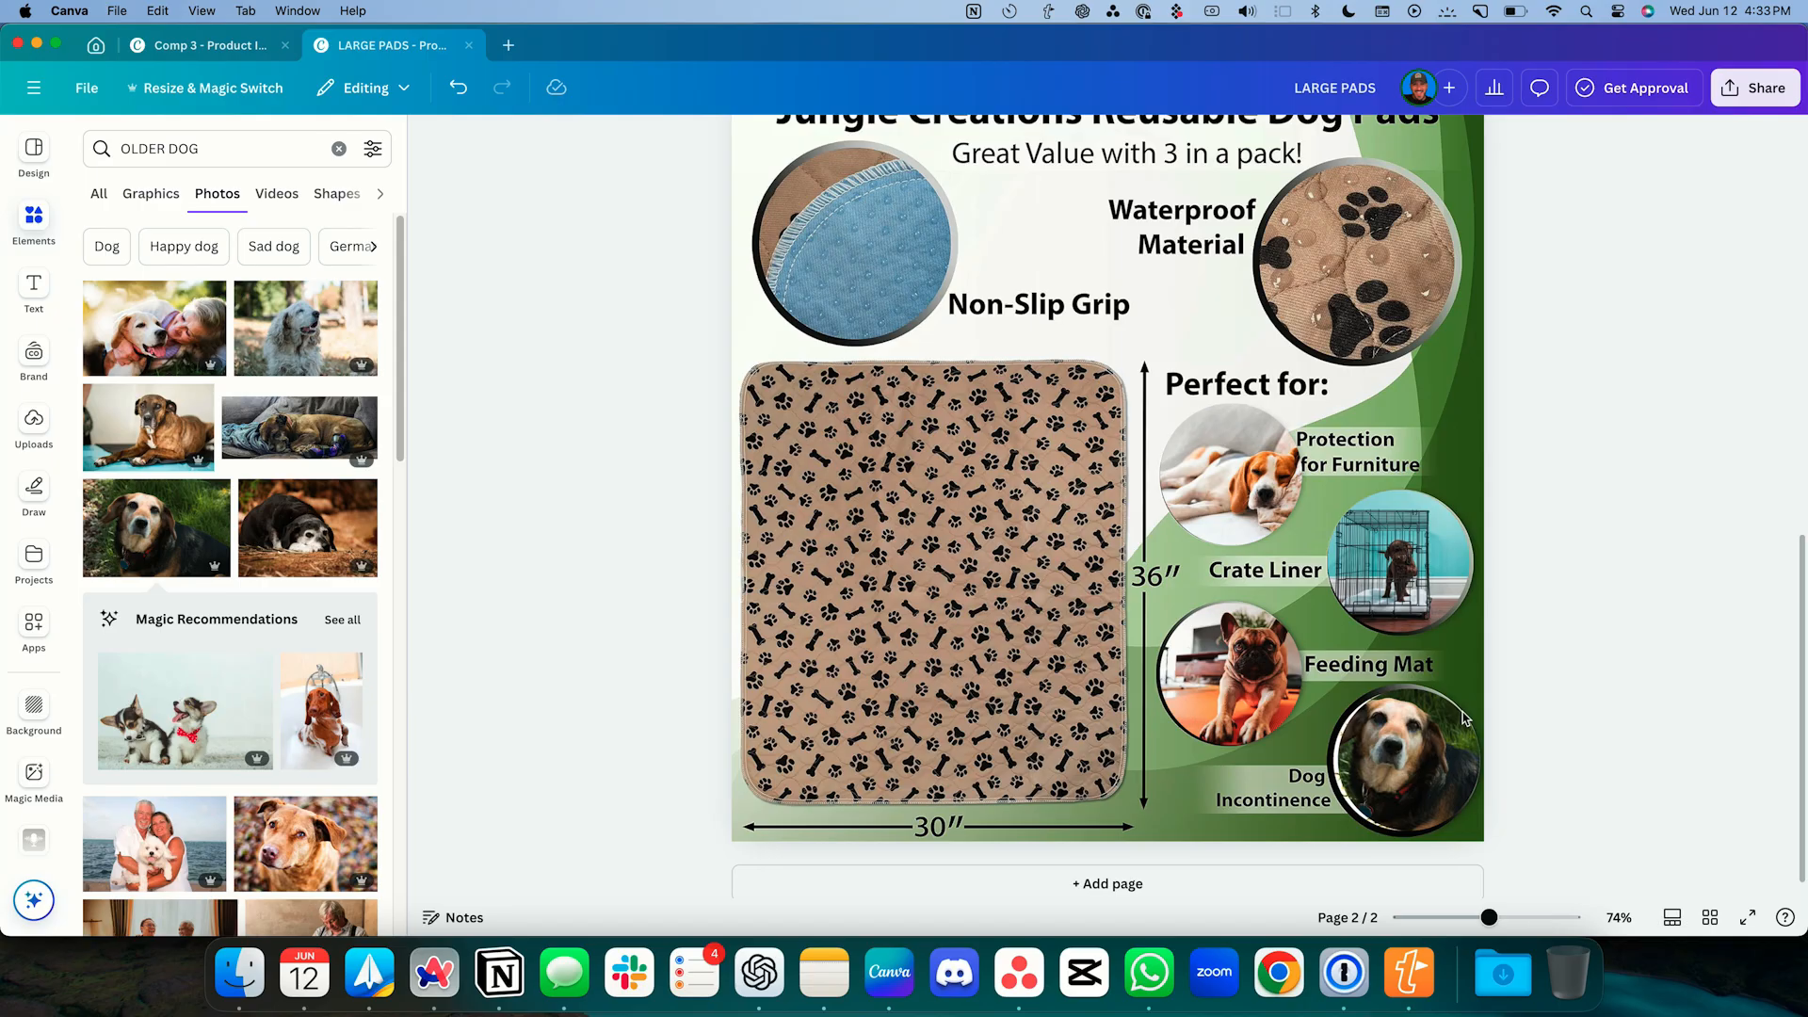
{"action": "double_click", "coordinate": [1465, 718]}
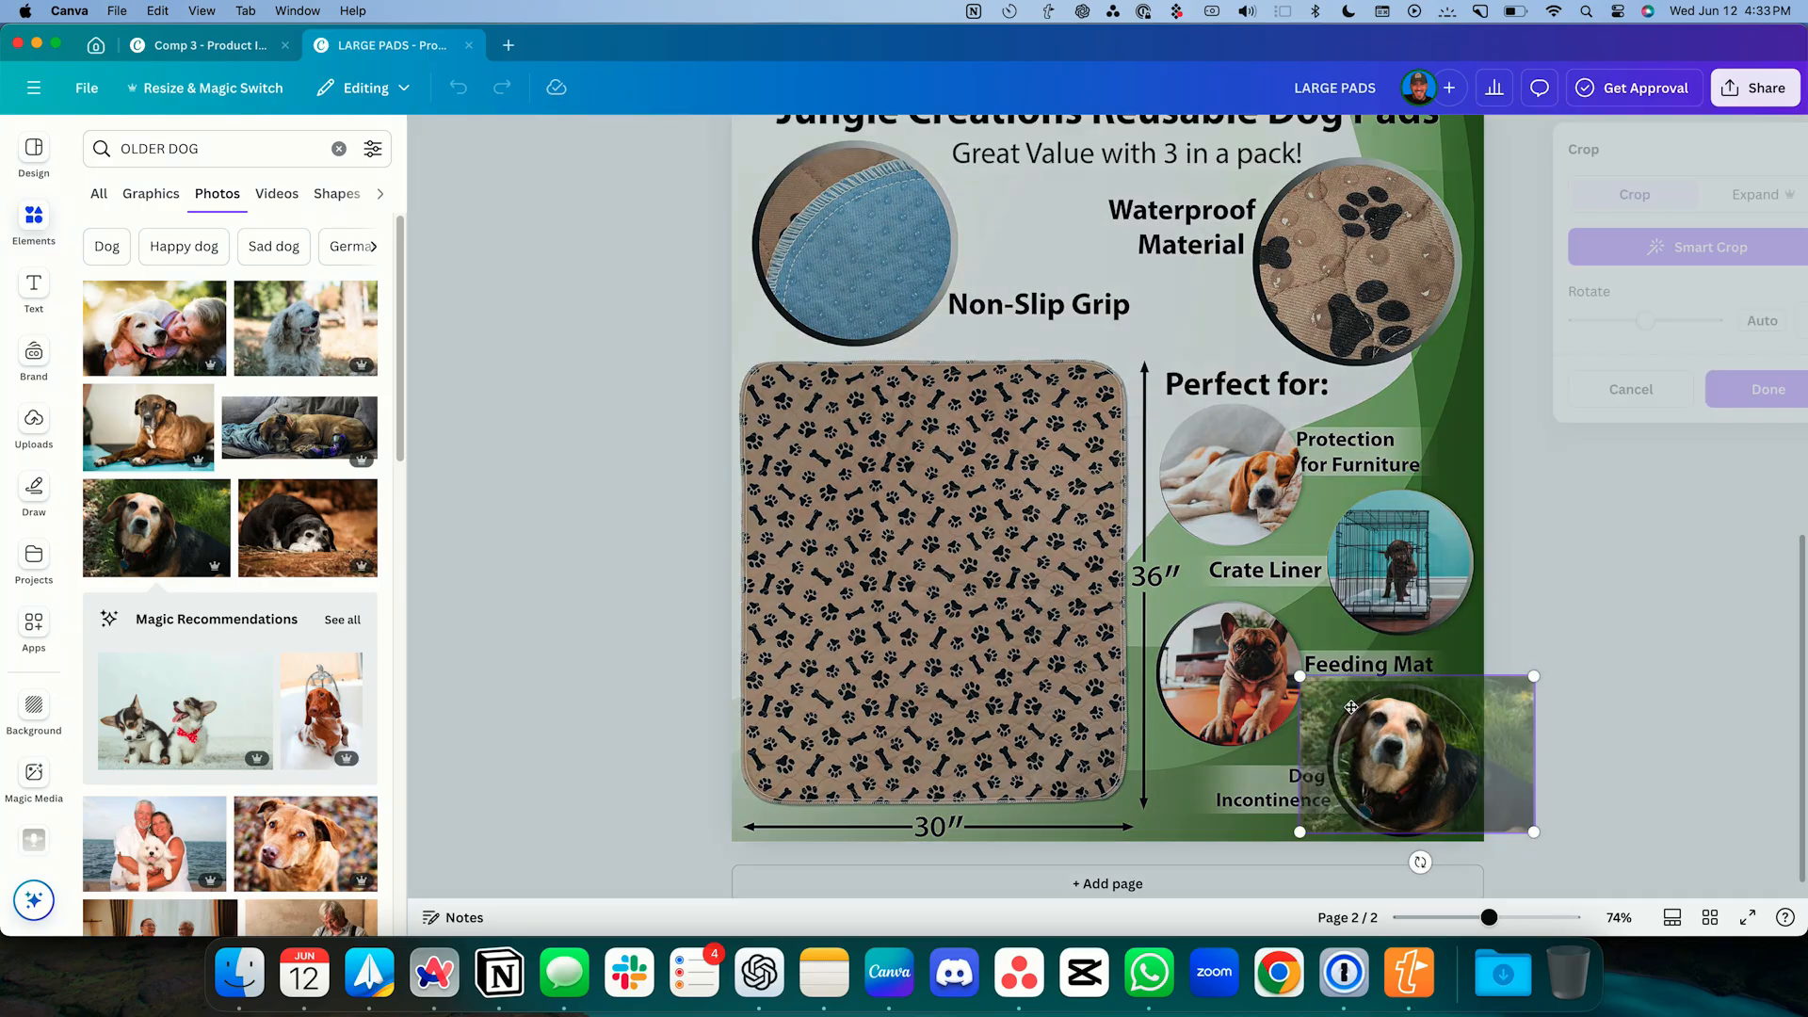
{"action": "left_click", "coordinate": [1345, 699]}
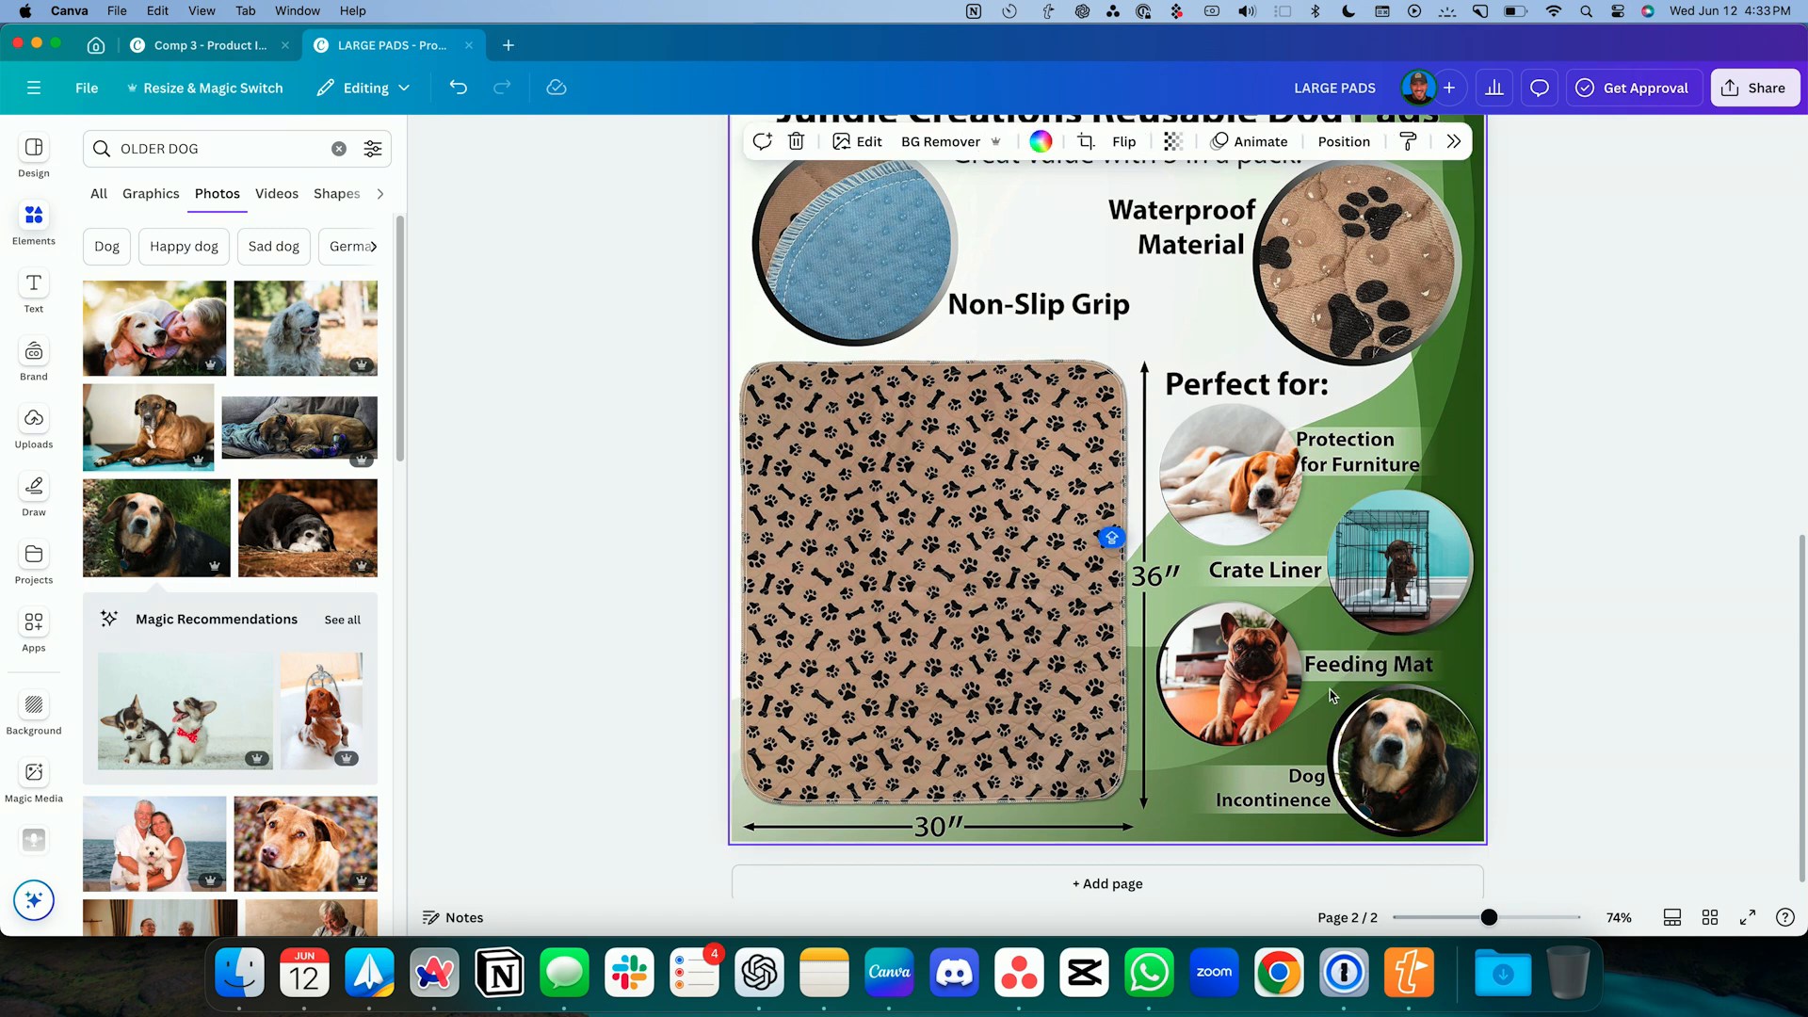
- Enlarge the Dog Incontinence and Feeding Mat photos slightly outward so they fill their circle frames, and select the Crate Liner photo
{"action": "left_click", "coordinate": [1423, 768]}
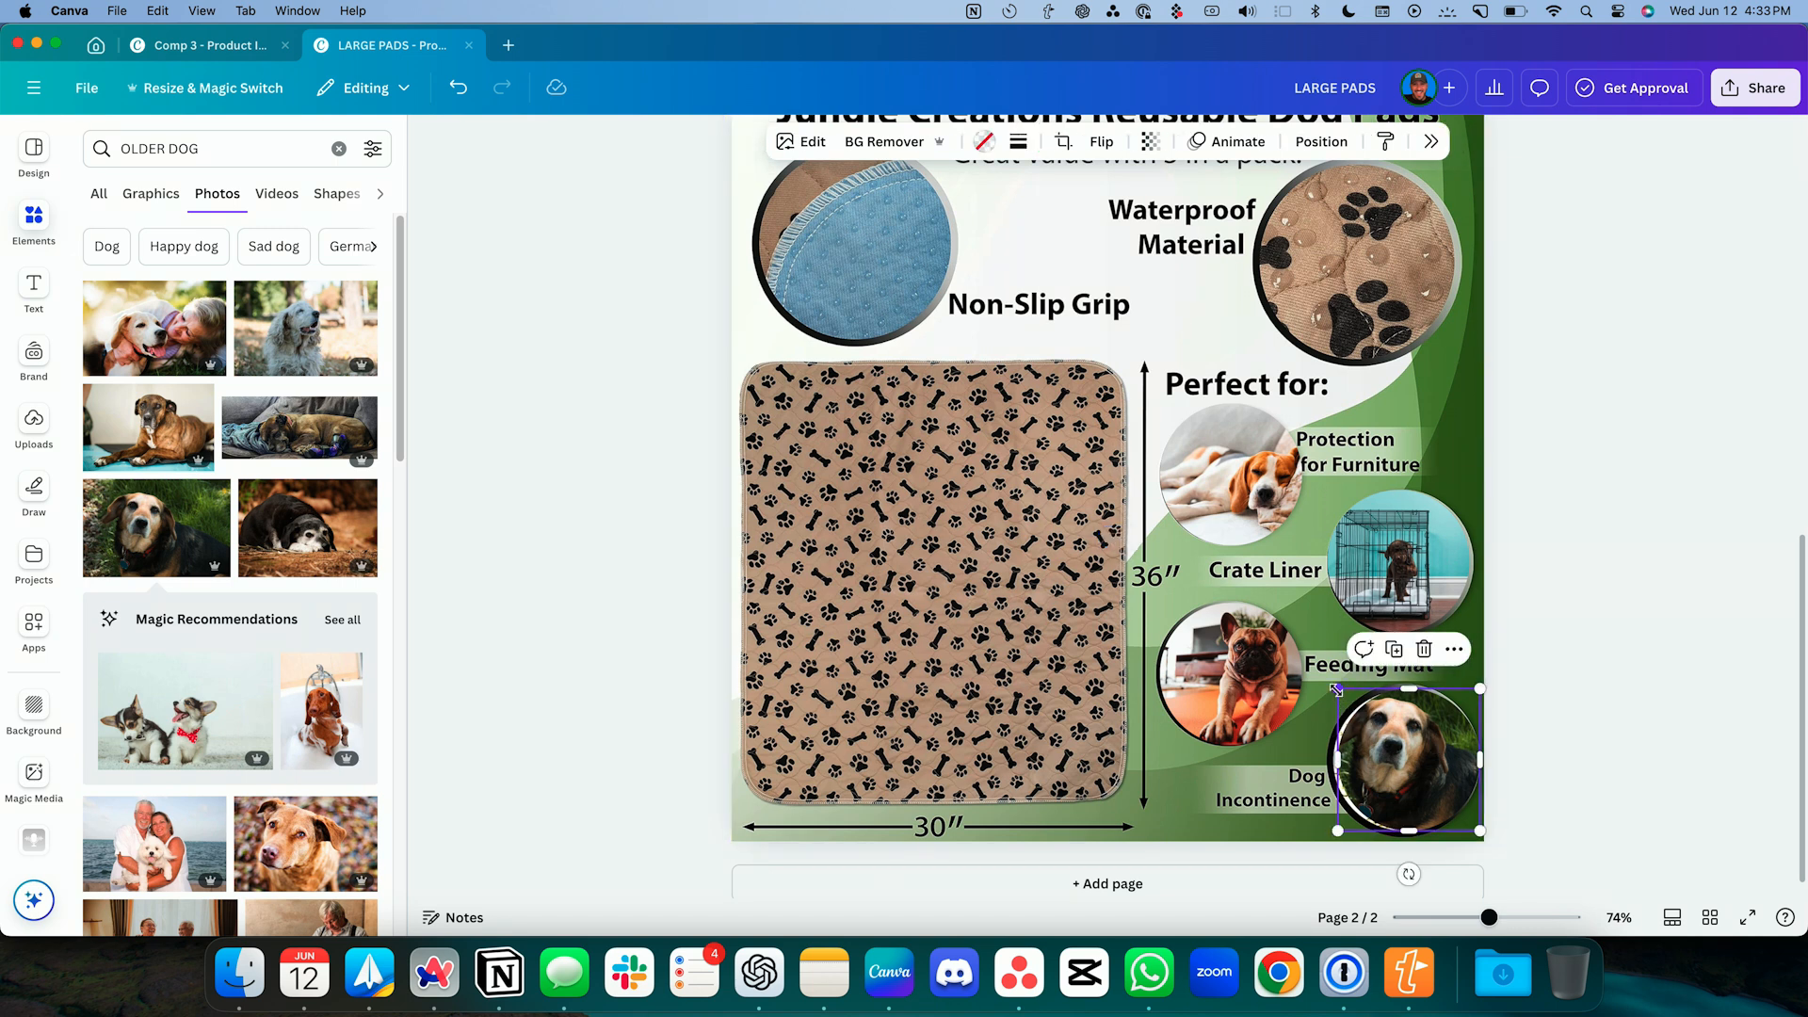
{"action": "left_click_drag", "start_coordinate": [1336, 690], "coordinate": [1326, 679]}
{"action": "left_click", "coordinate": [1217, 647]}
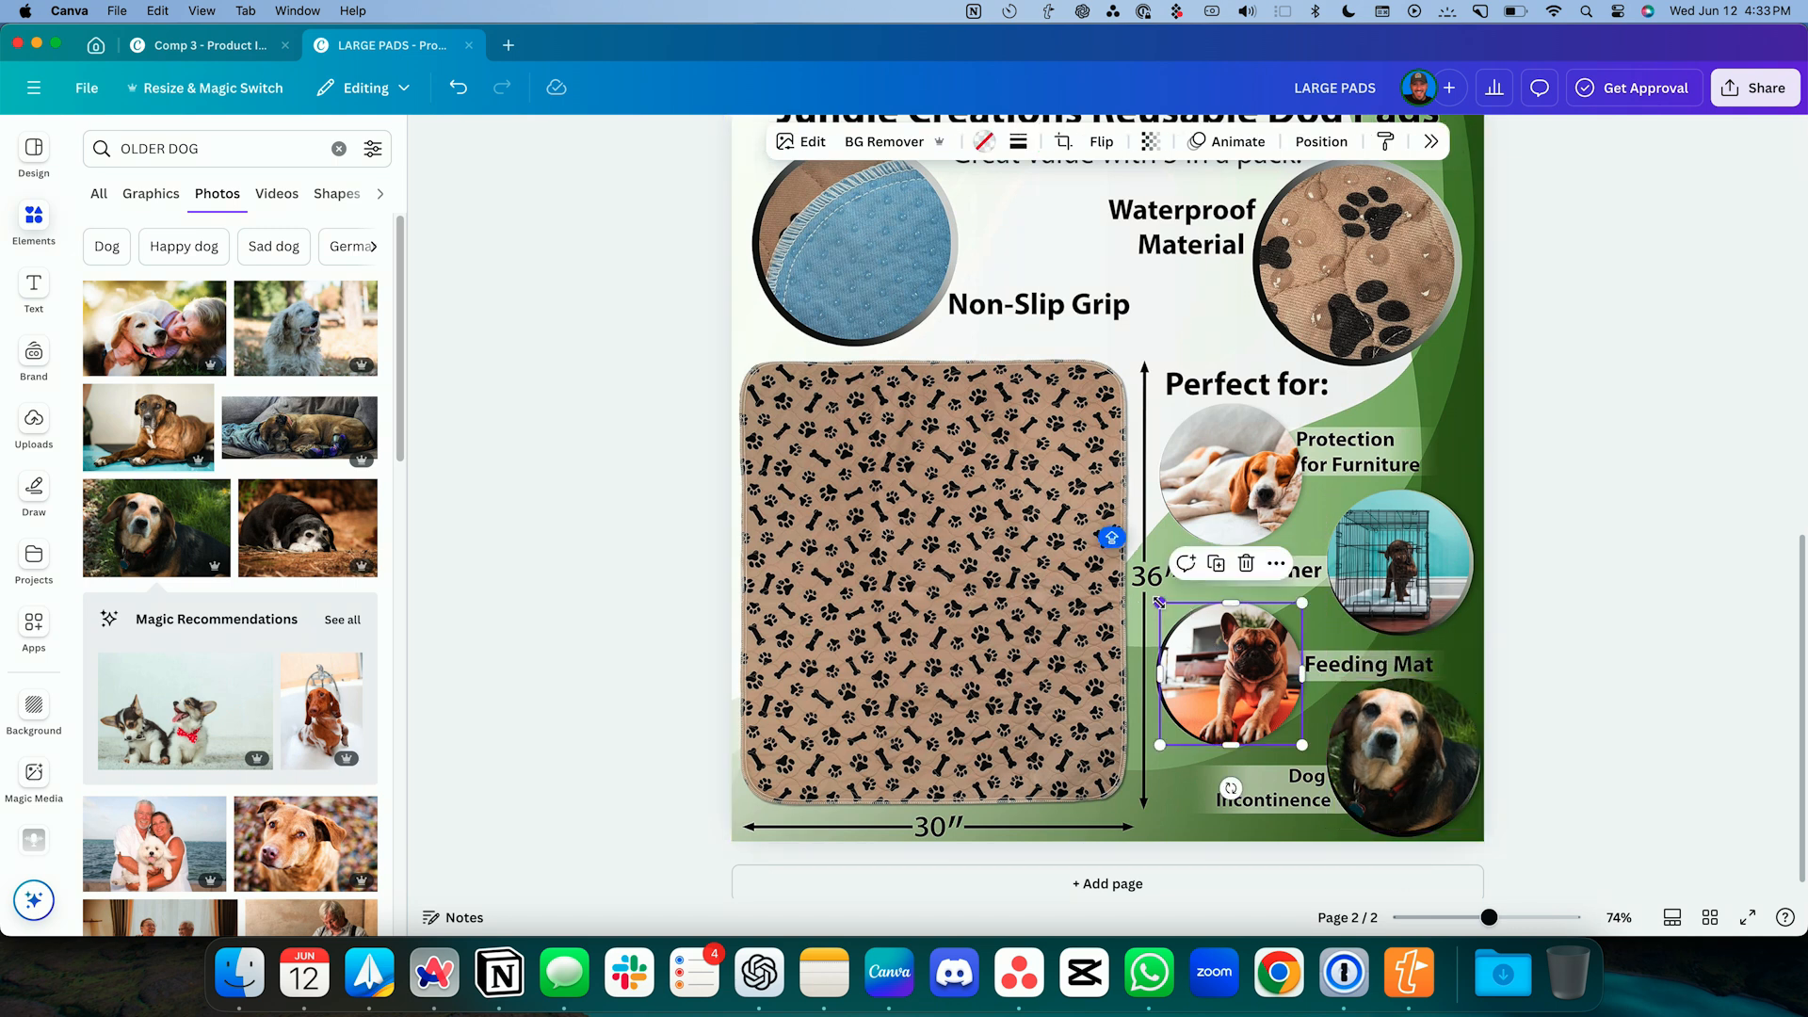
{"action": "left_click_drag", "start_coordinate": [1159, 602], "coordinate": [1154, 597]}
{"action": "left_click", "coordinate": [1466, 555]}
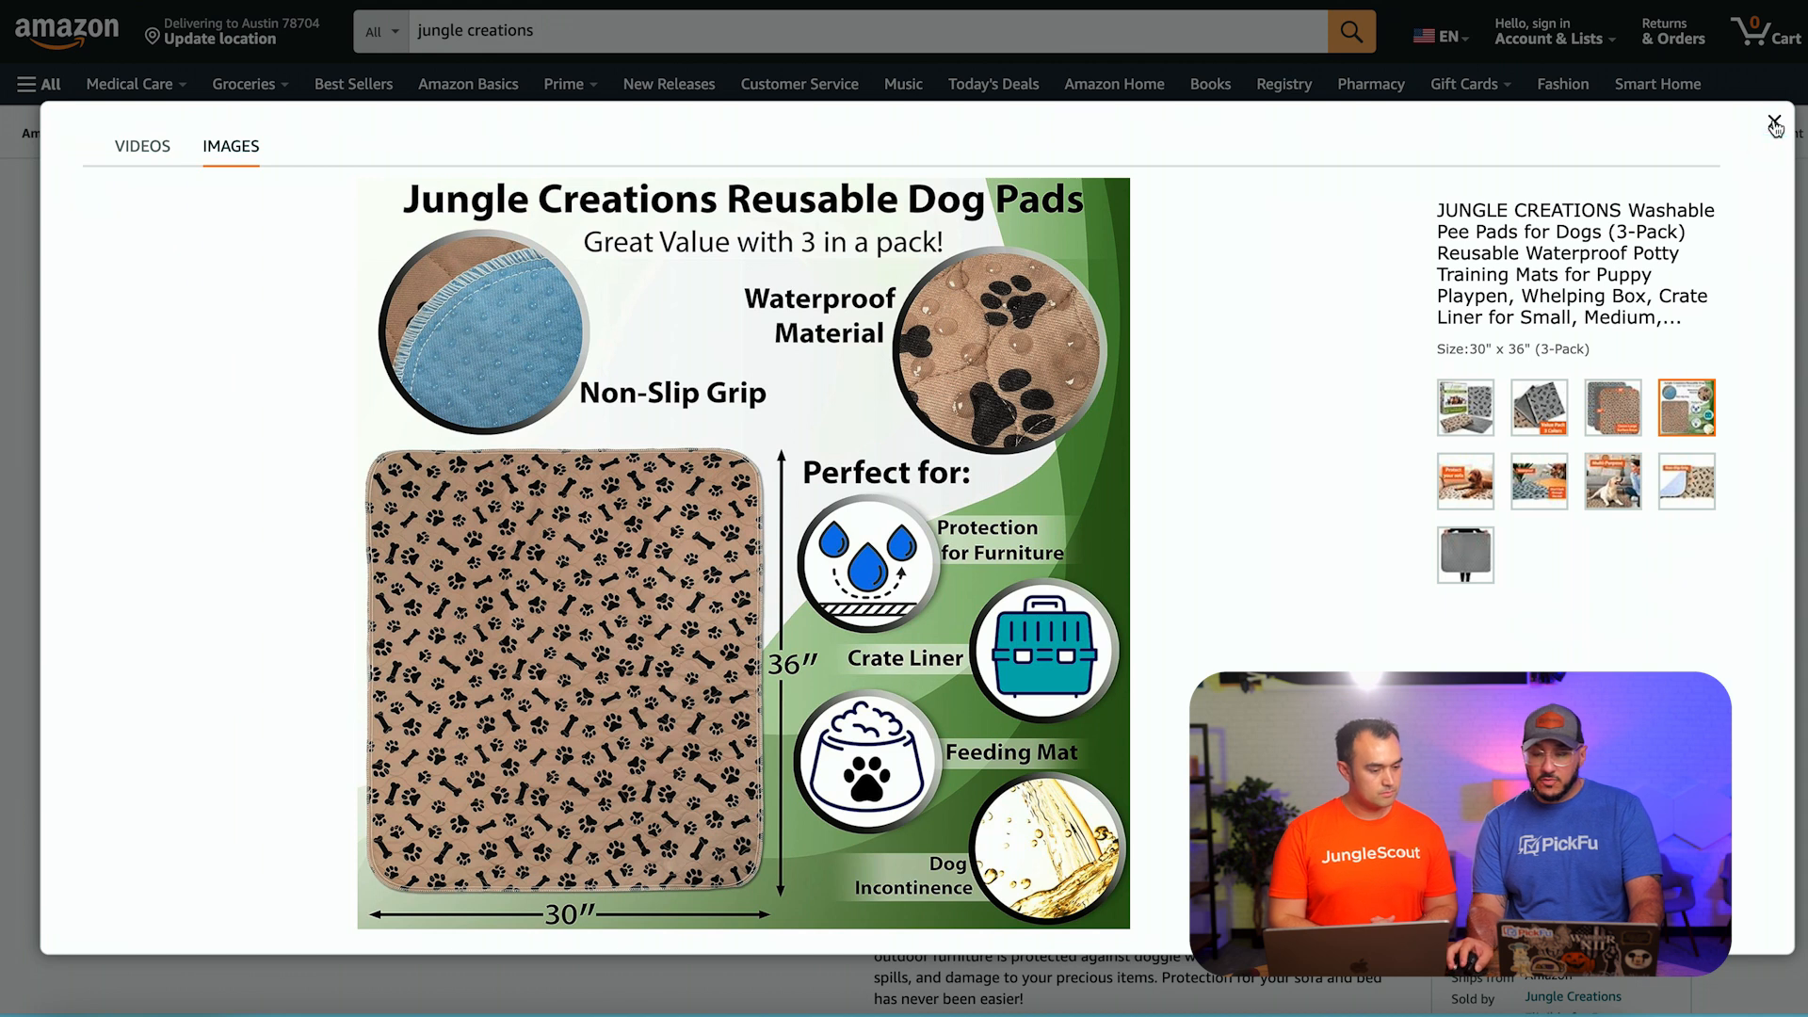
- On the Amazon listing, close the enlarged infographic and preview the "Covers Large Surface Areas" size image
{"action": "left_click", "coordinate": [1772, 123]}
{"action": "mouse_move", "coordinate": [367, 826]}
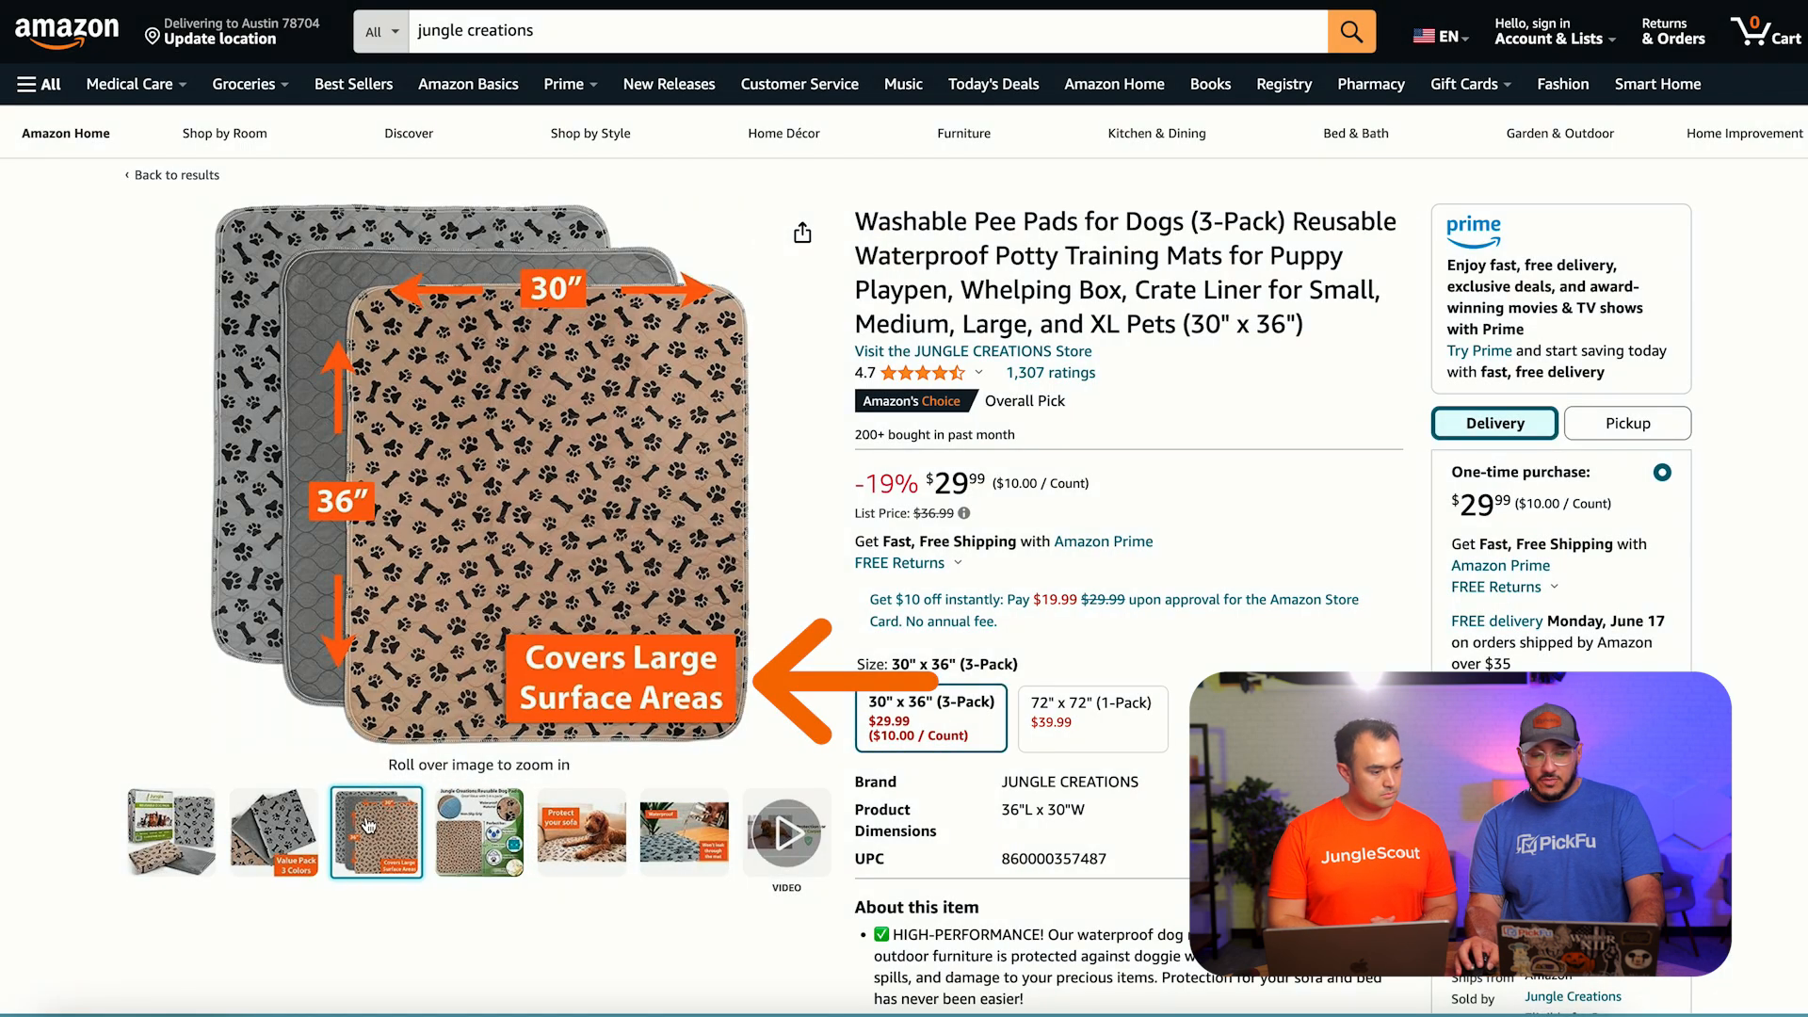
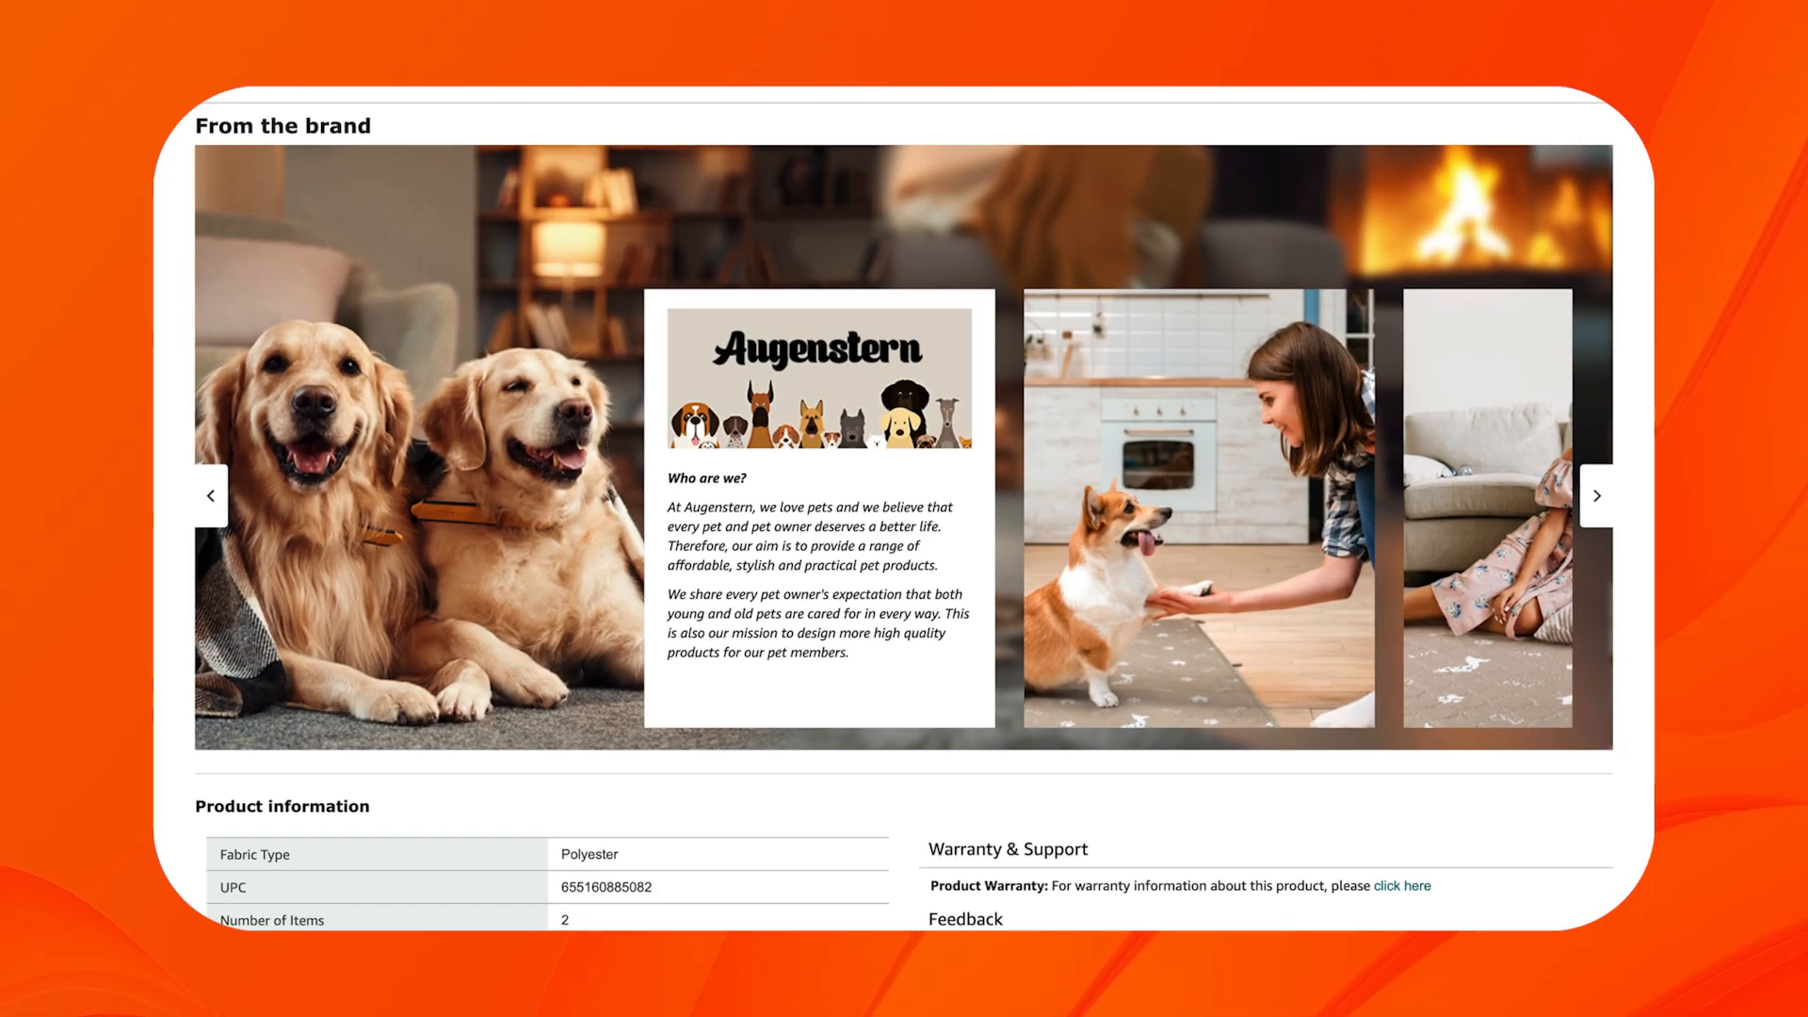
- Look through the brand story carousels of the Augenstern, SUNHEIR, PitPet and Feandrea listings, examining their product cards and brand messages
{"action": "left_click", "coordinate": [1596, 495]}
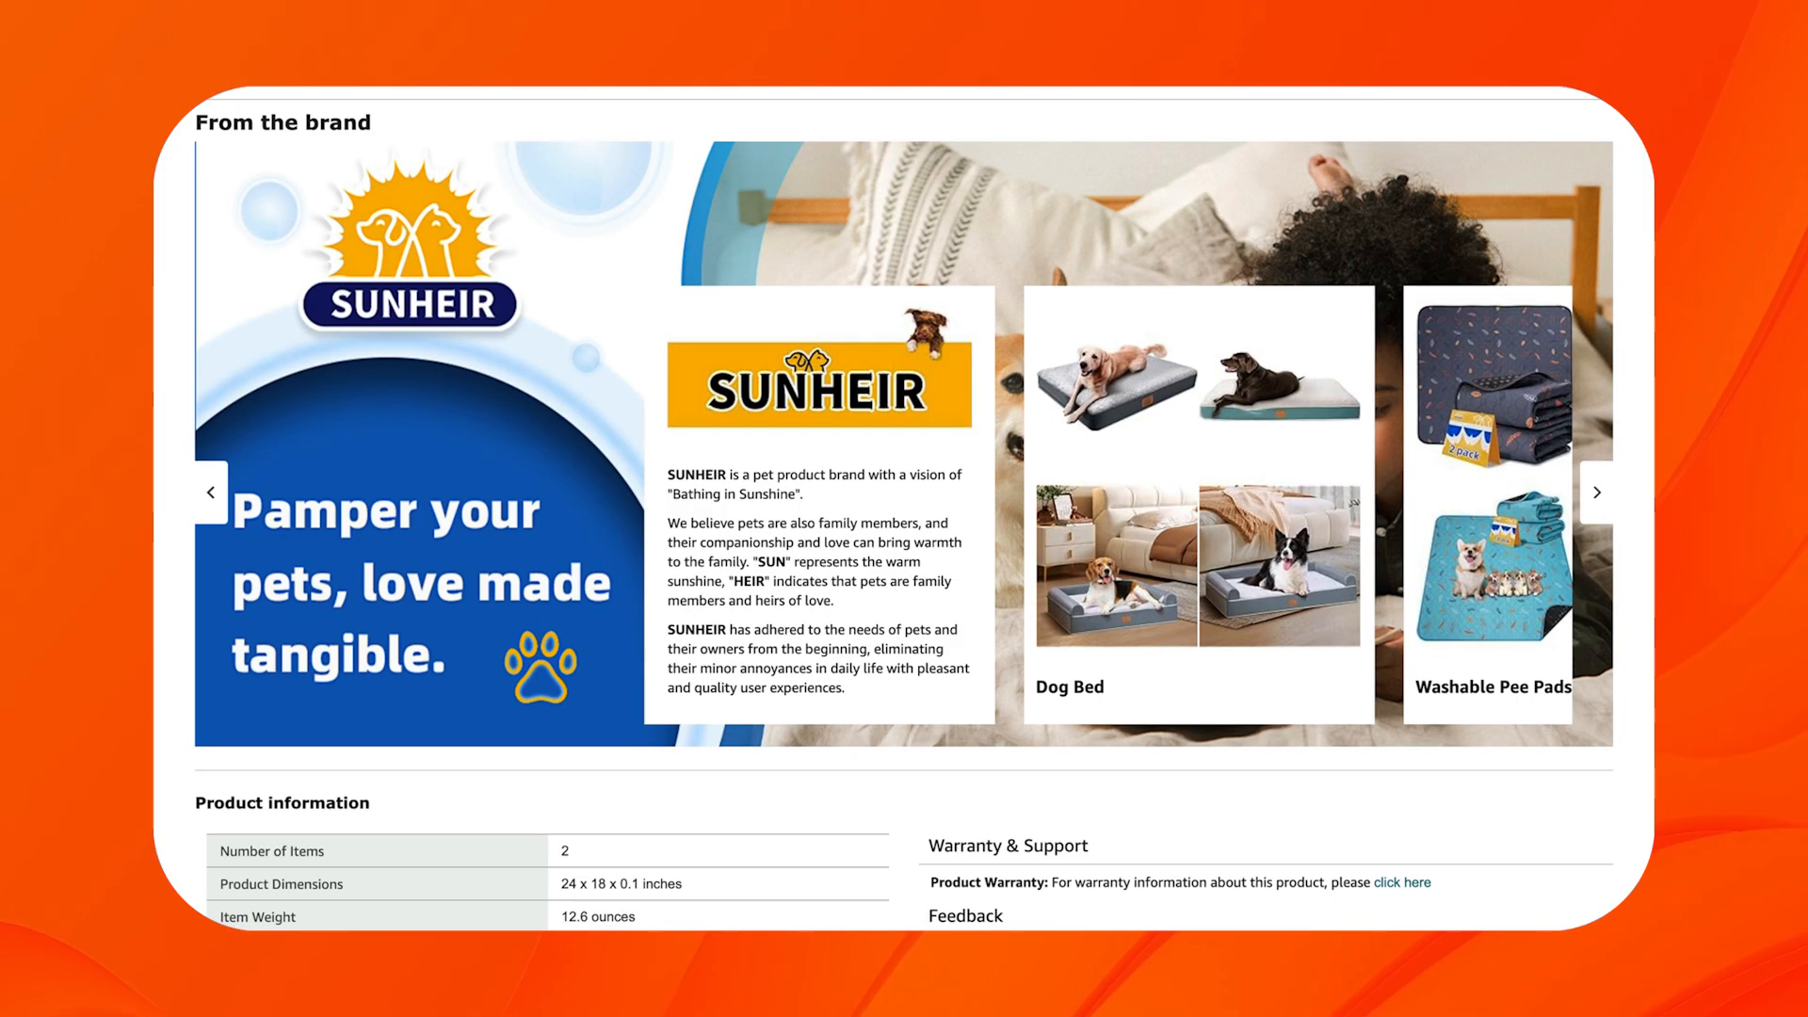
{"action": "left_click", "coordinate": [1596, 492]}
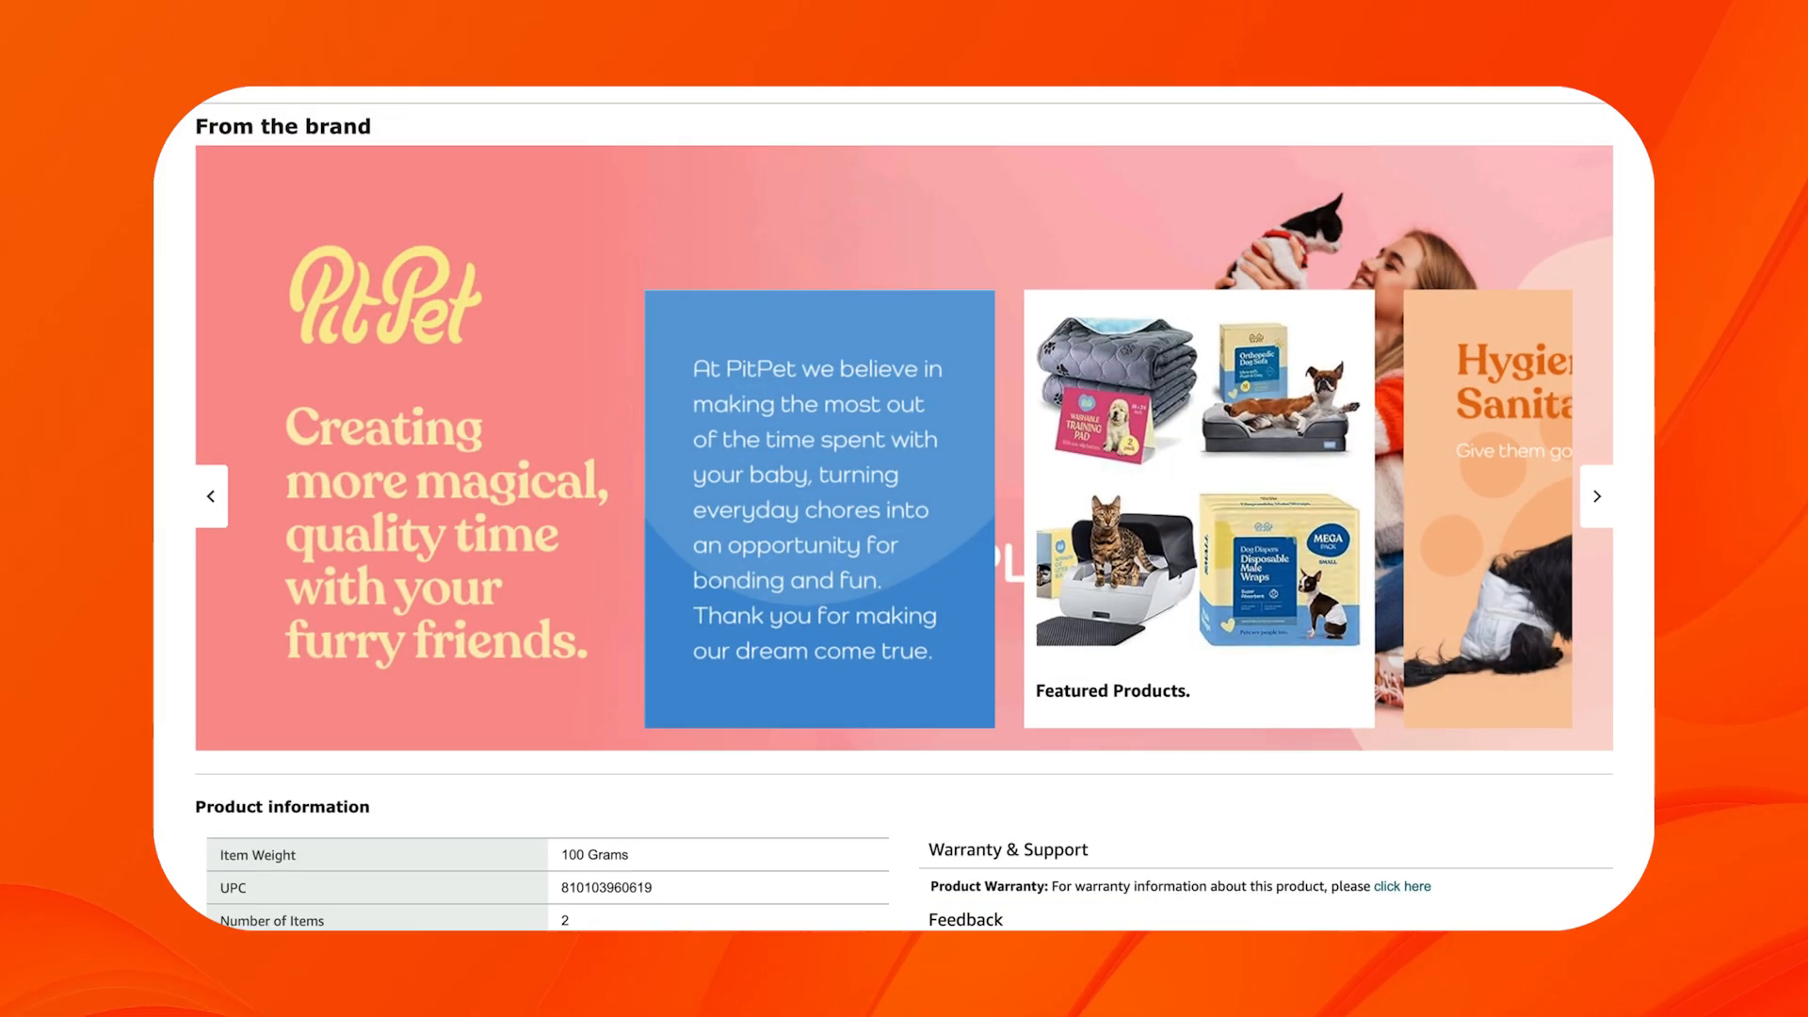
{"action": "left_click", "coordinate": [1597, 497]}
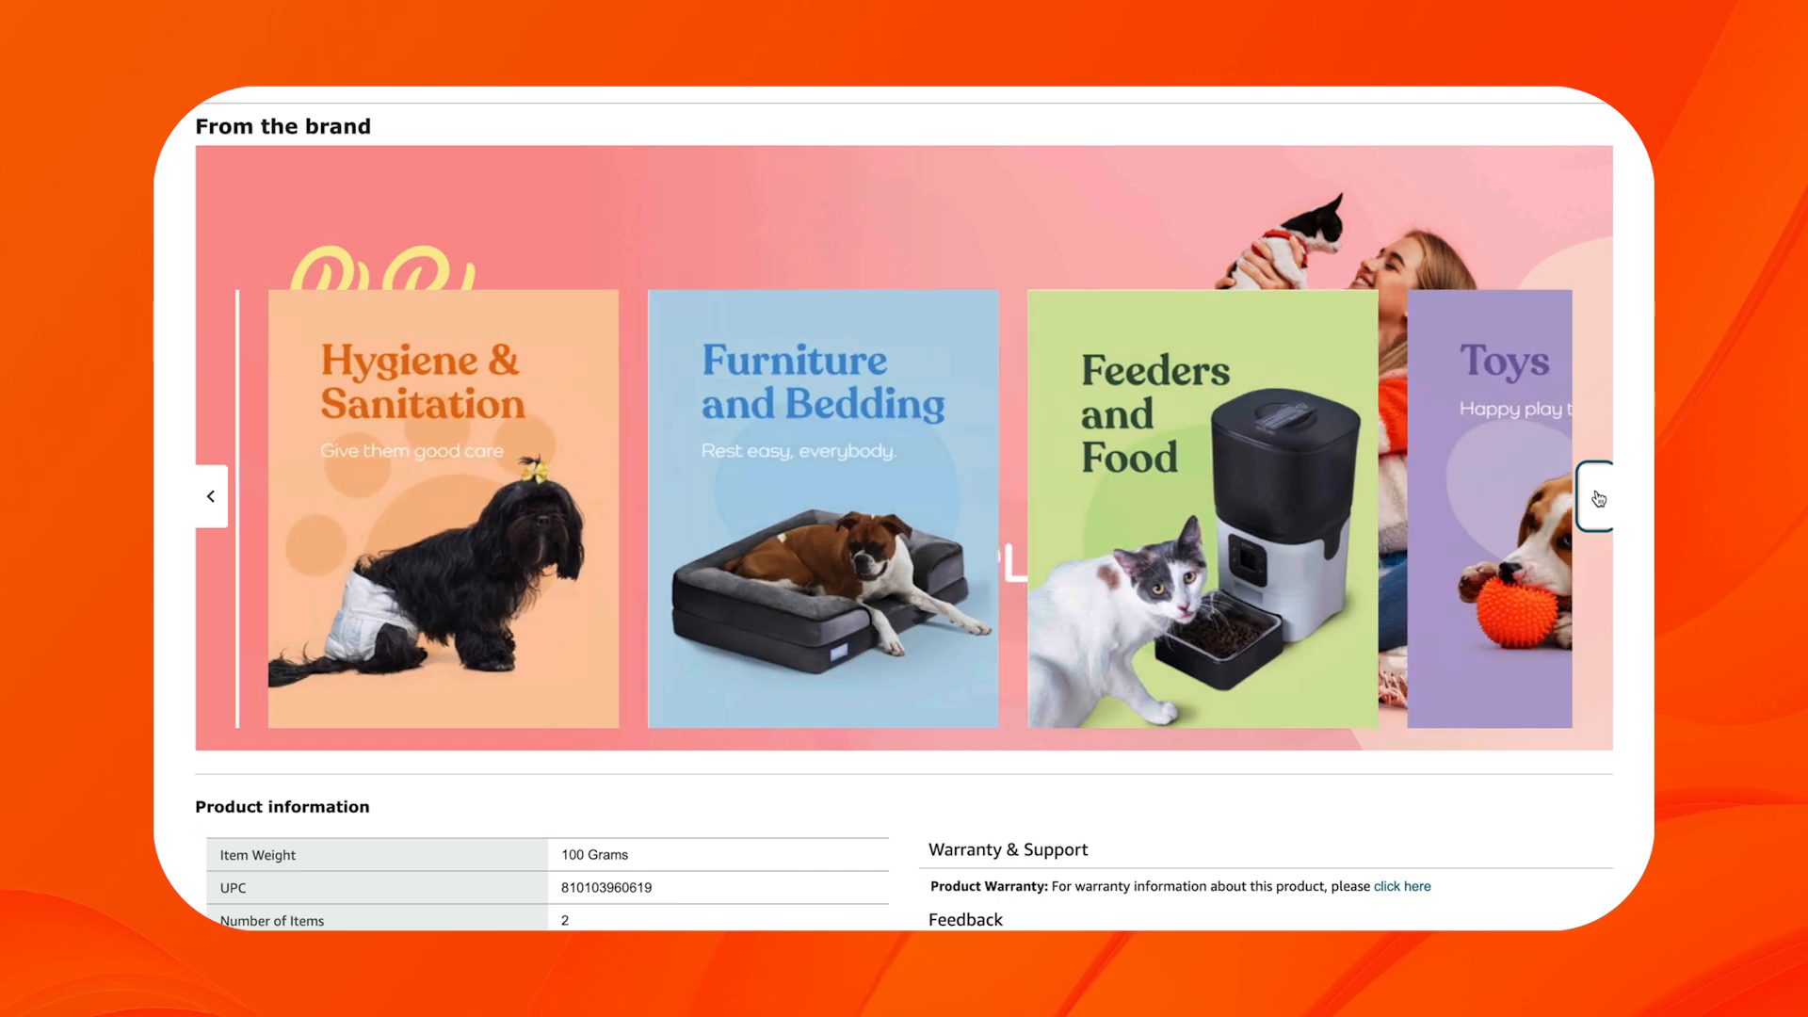
{"action": "left_click", "coordinate": [1597, 497]}
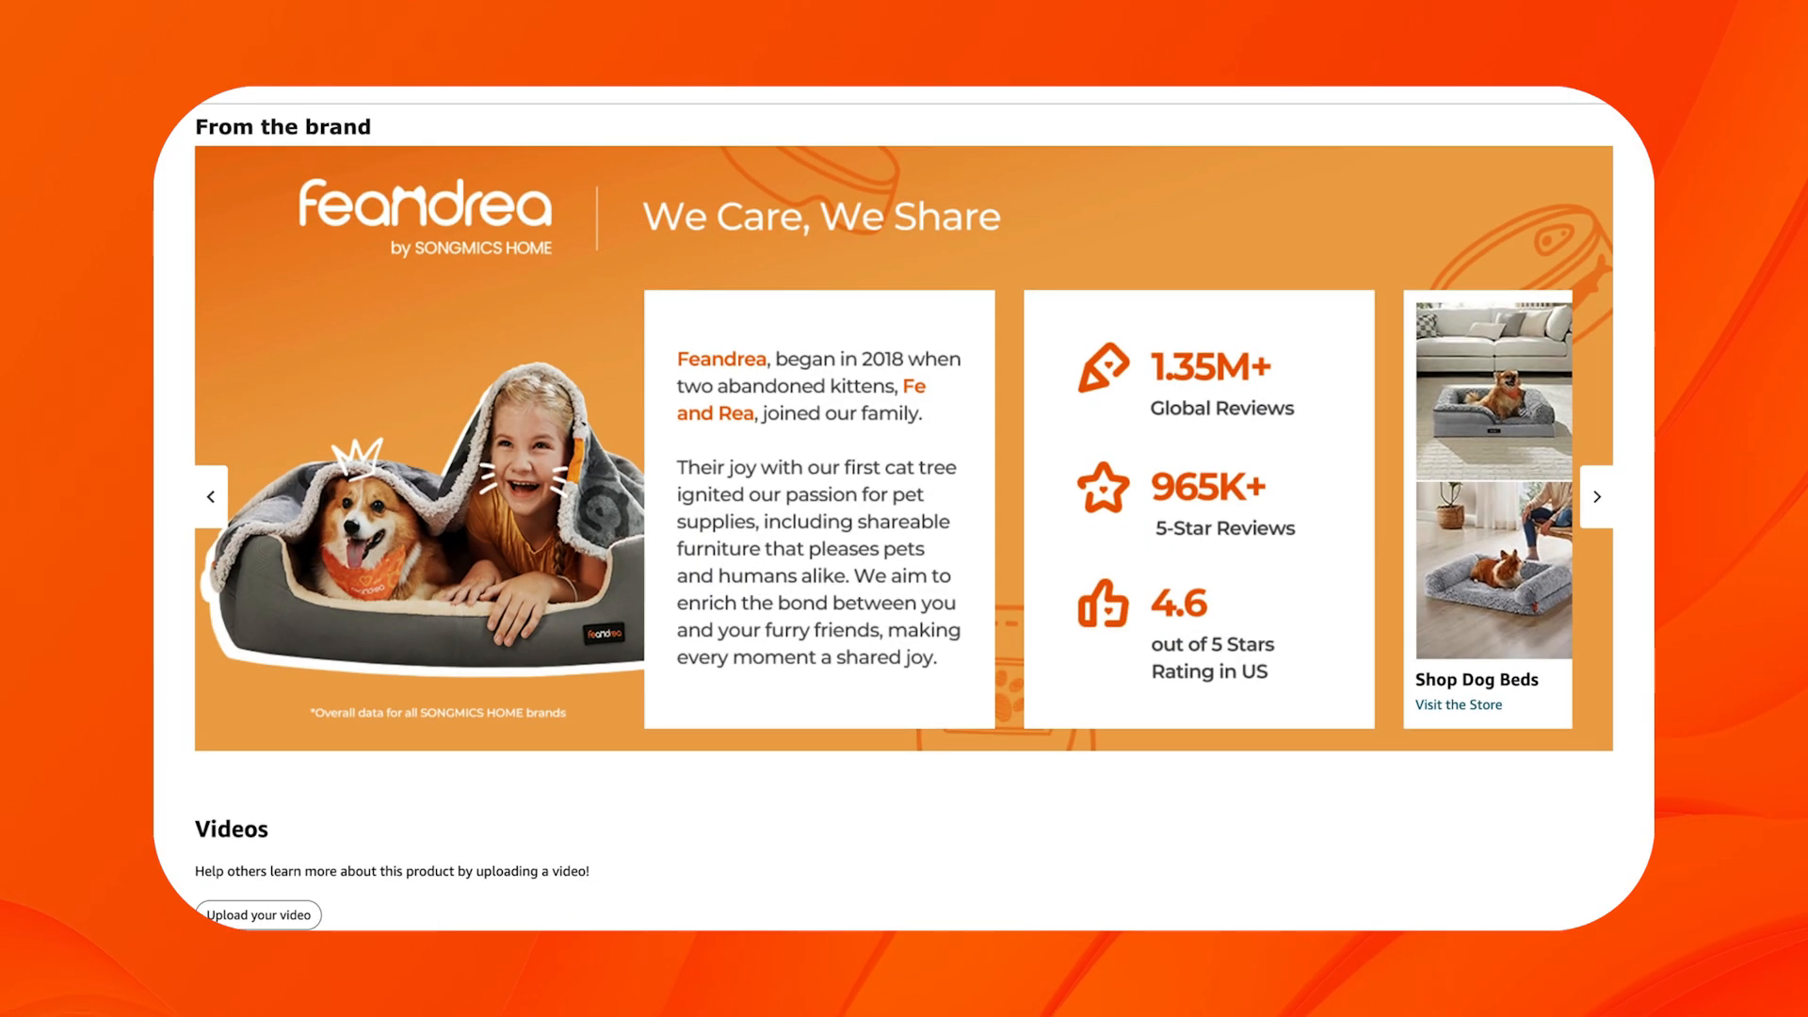
{"action": "left_click", "coordinate": [1596, 496]}
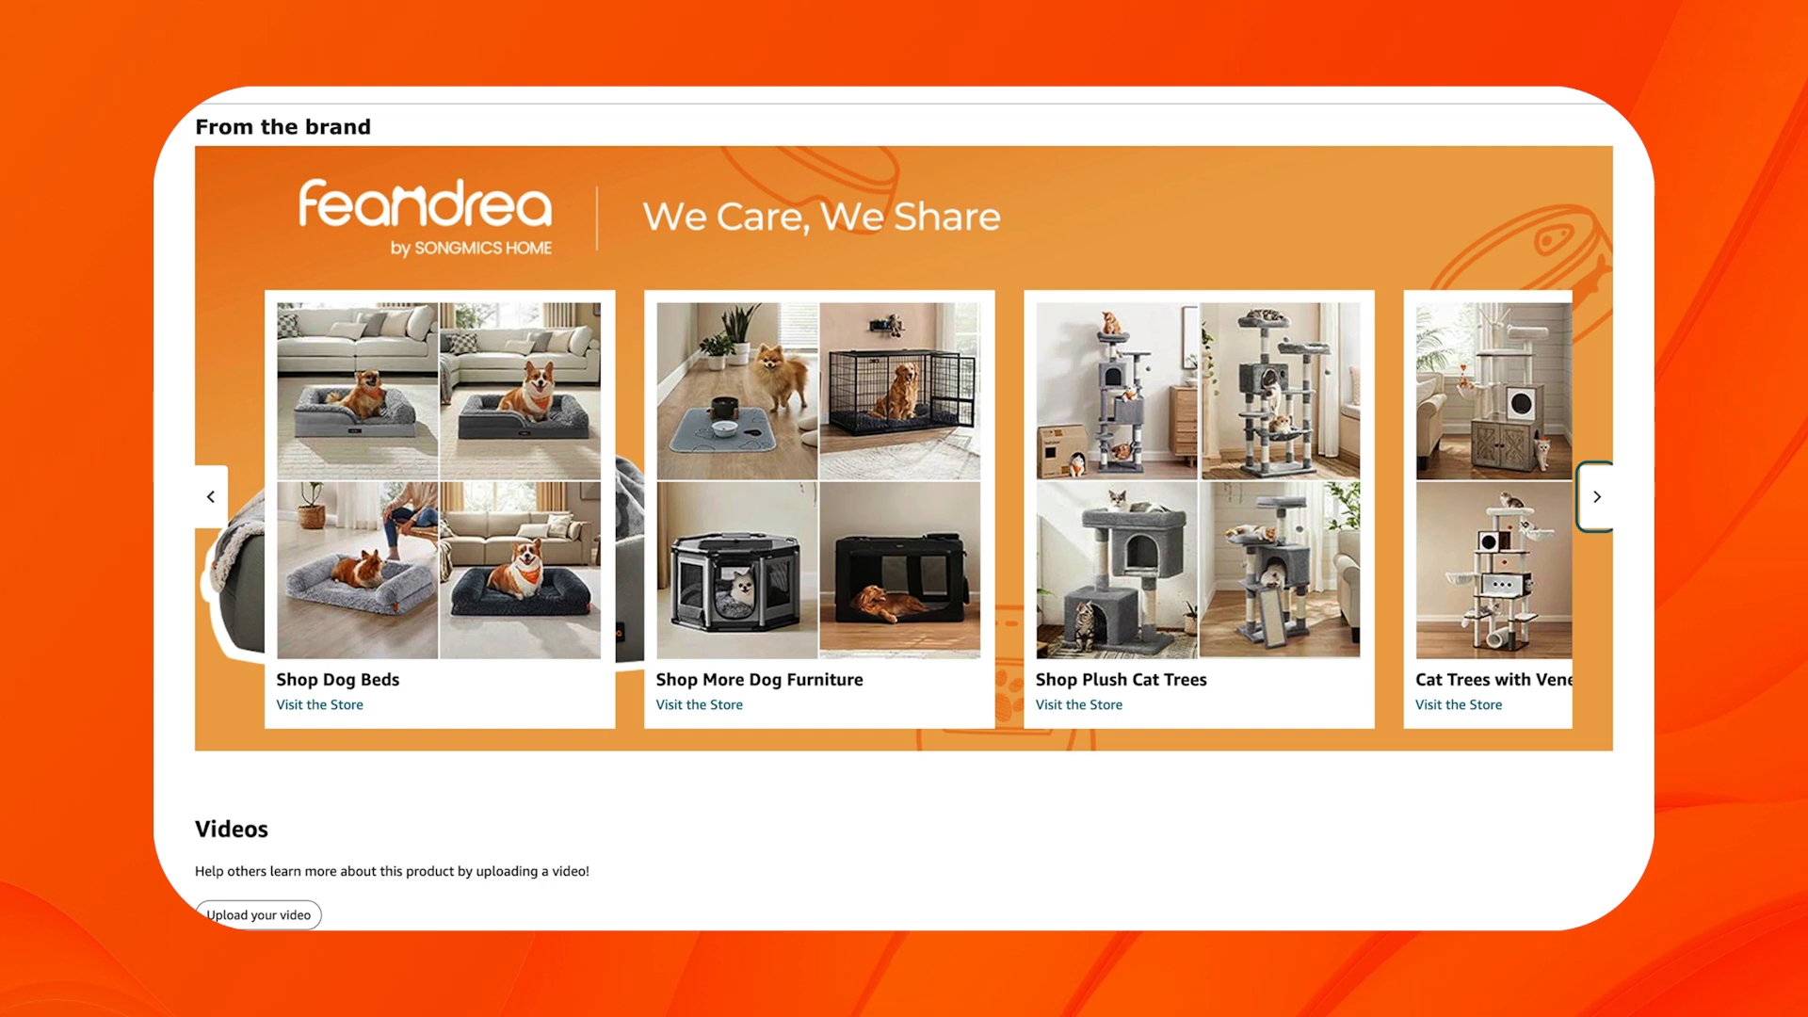
{"action": "left_click", "coordinate": [1596, 496]}
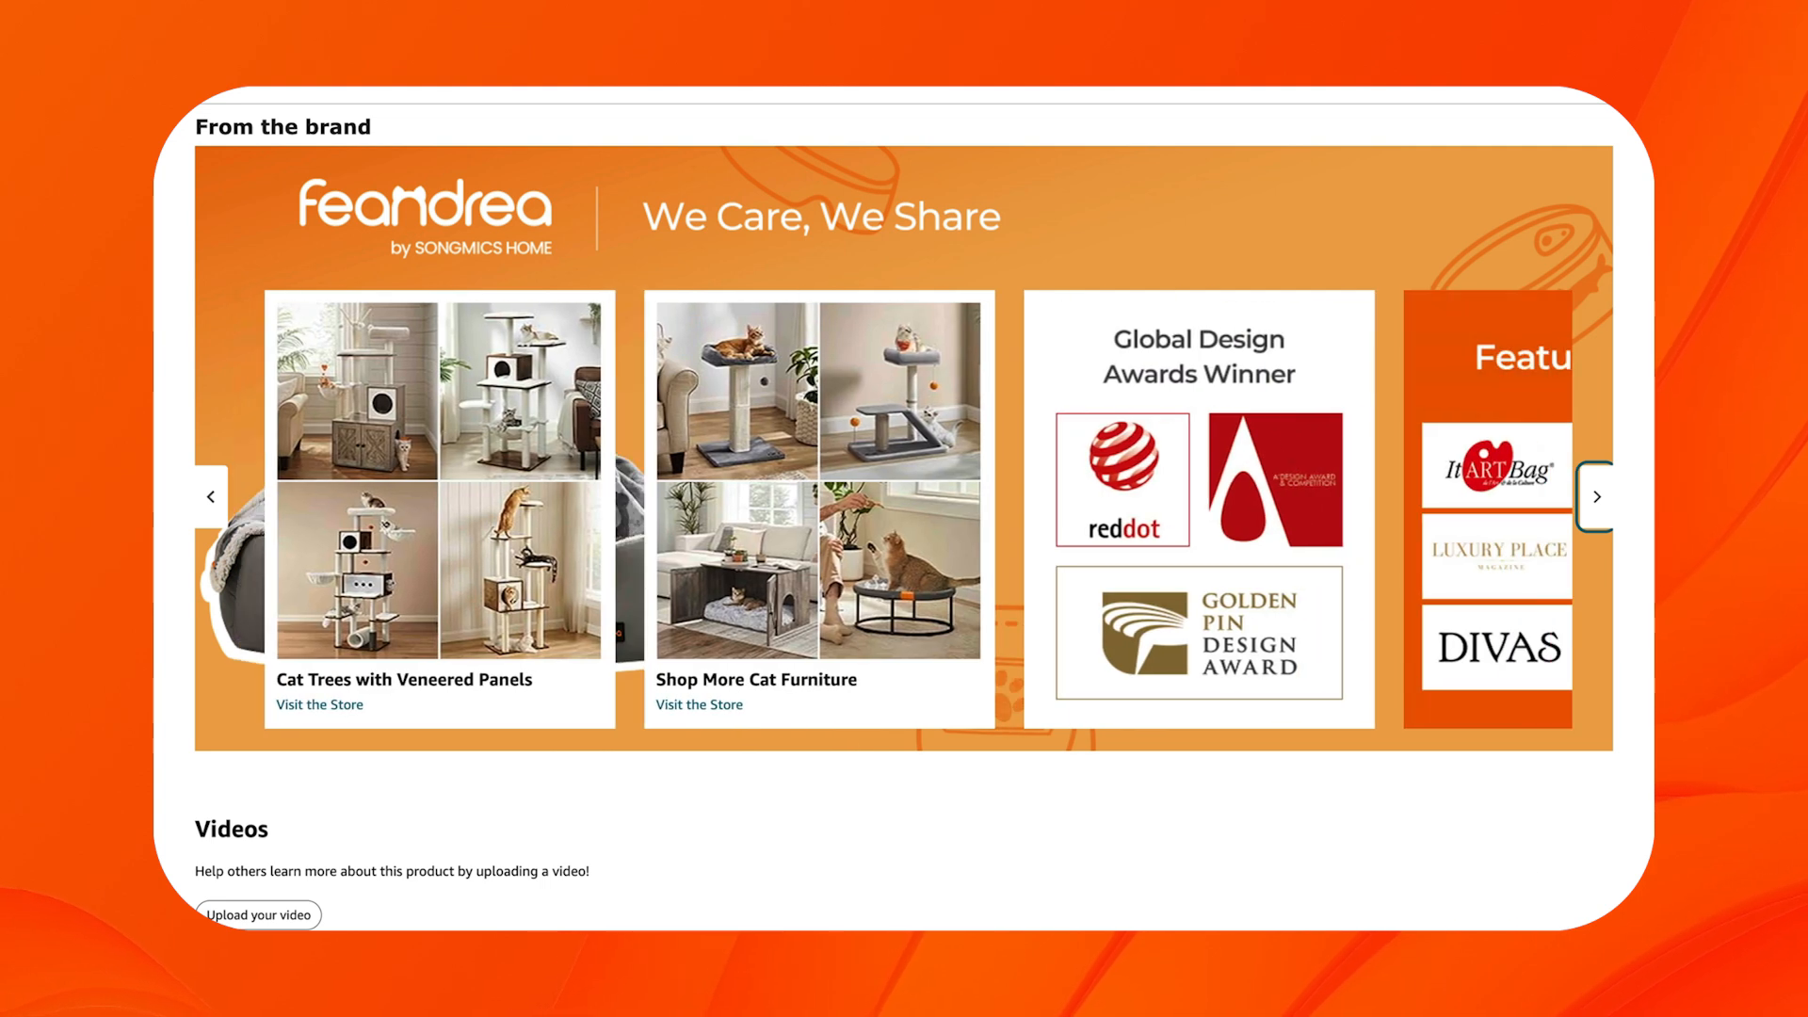
{"action": "left_click", "coordinate": [1596, 496]}
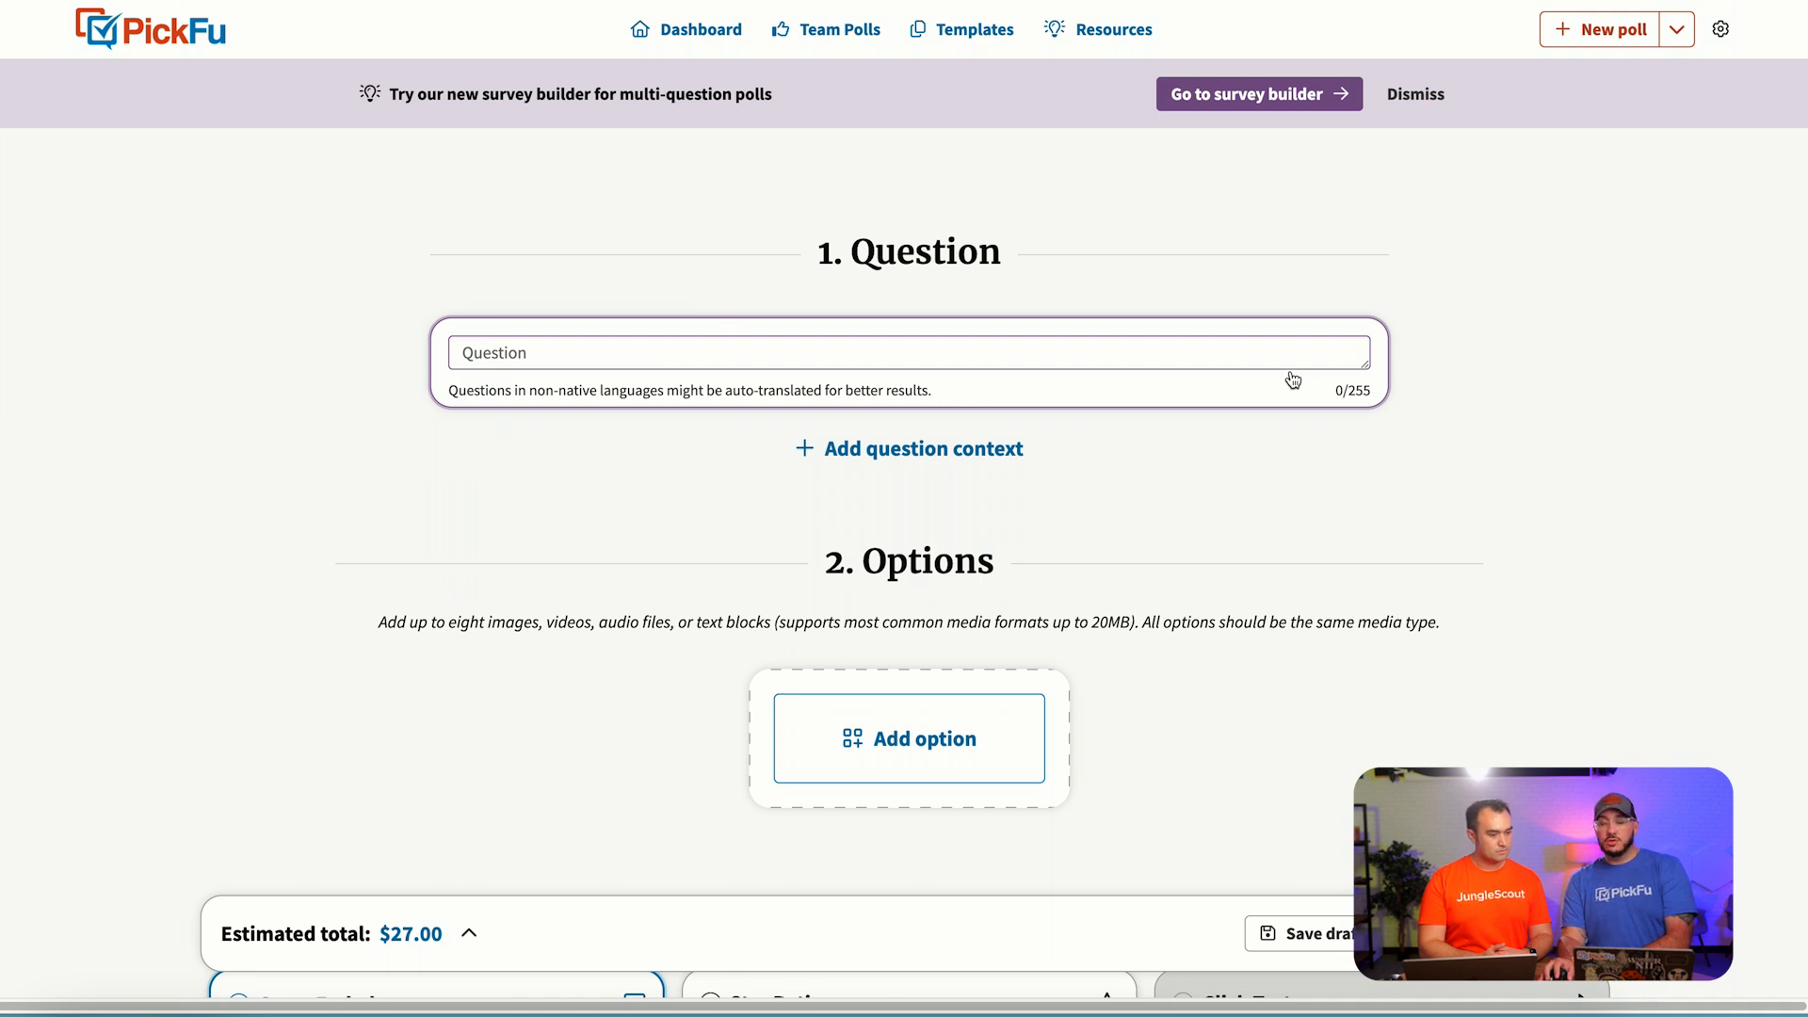
- In the PickFu poll, use the recommended question "If you were shopping on Amazon, which product would you rather buy?"
{"action": "left_click", "coordinate": [929, 393]}
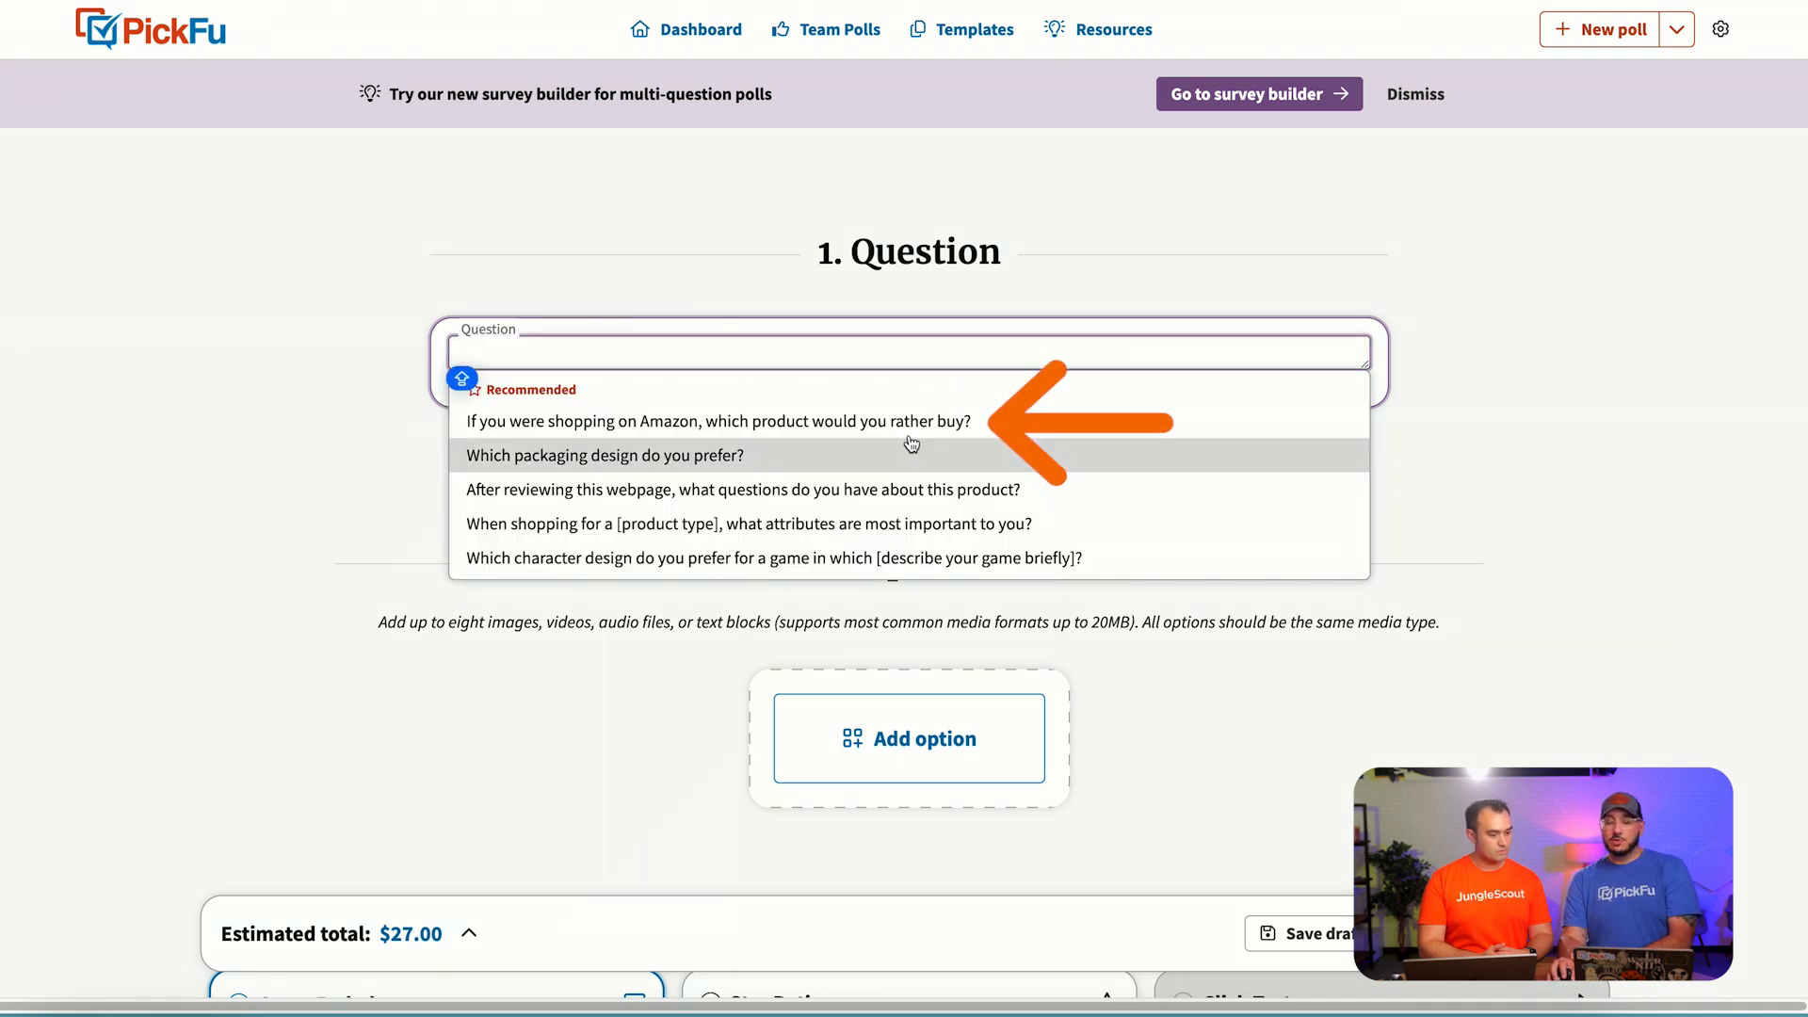
{"action": "left_click", "coordinate": [942, 415]}
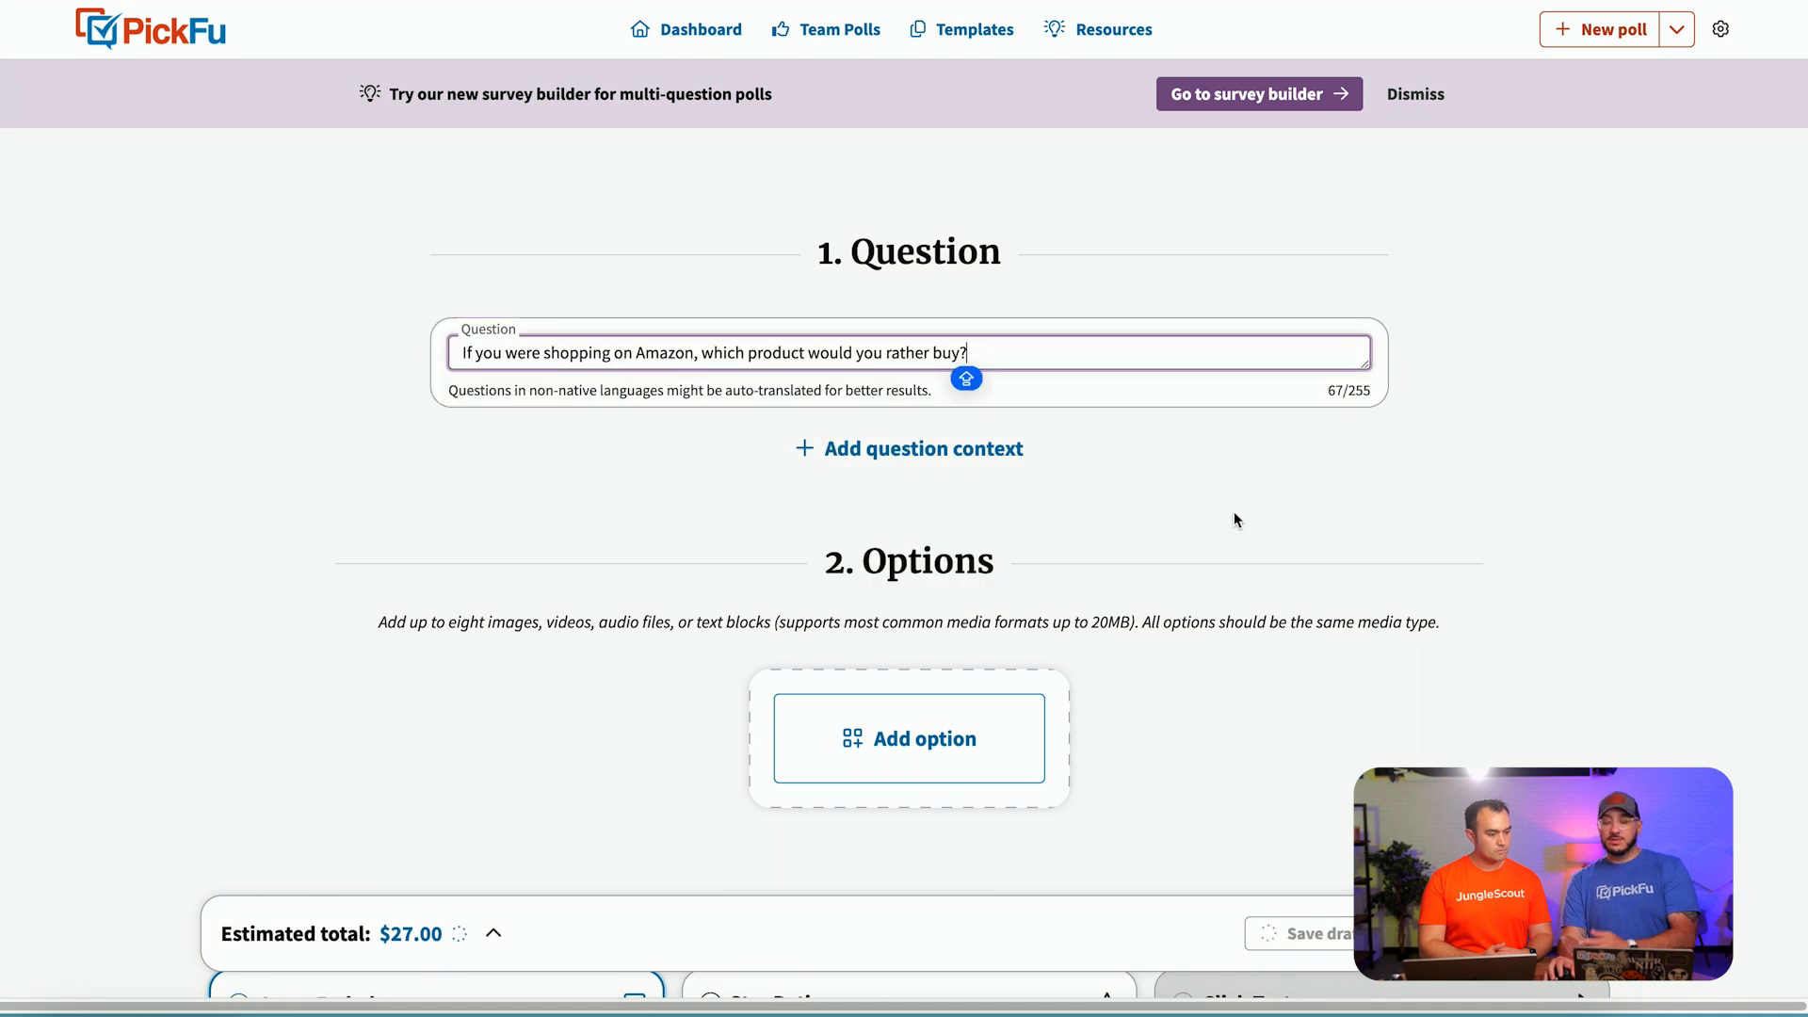
- Review the options and poll types, and switch the poll's audience to Target audience
{"action": "scroll", "coordinate": [1183, 604], "scroll_direction": "down", "scroll_amount": 3}
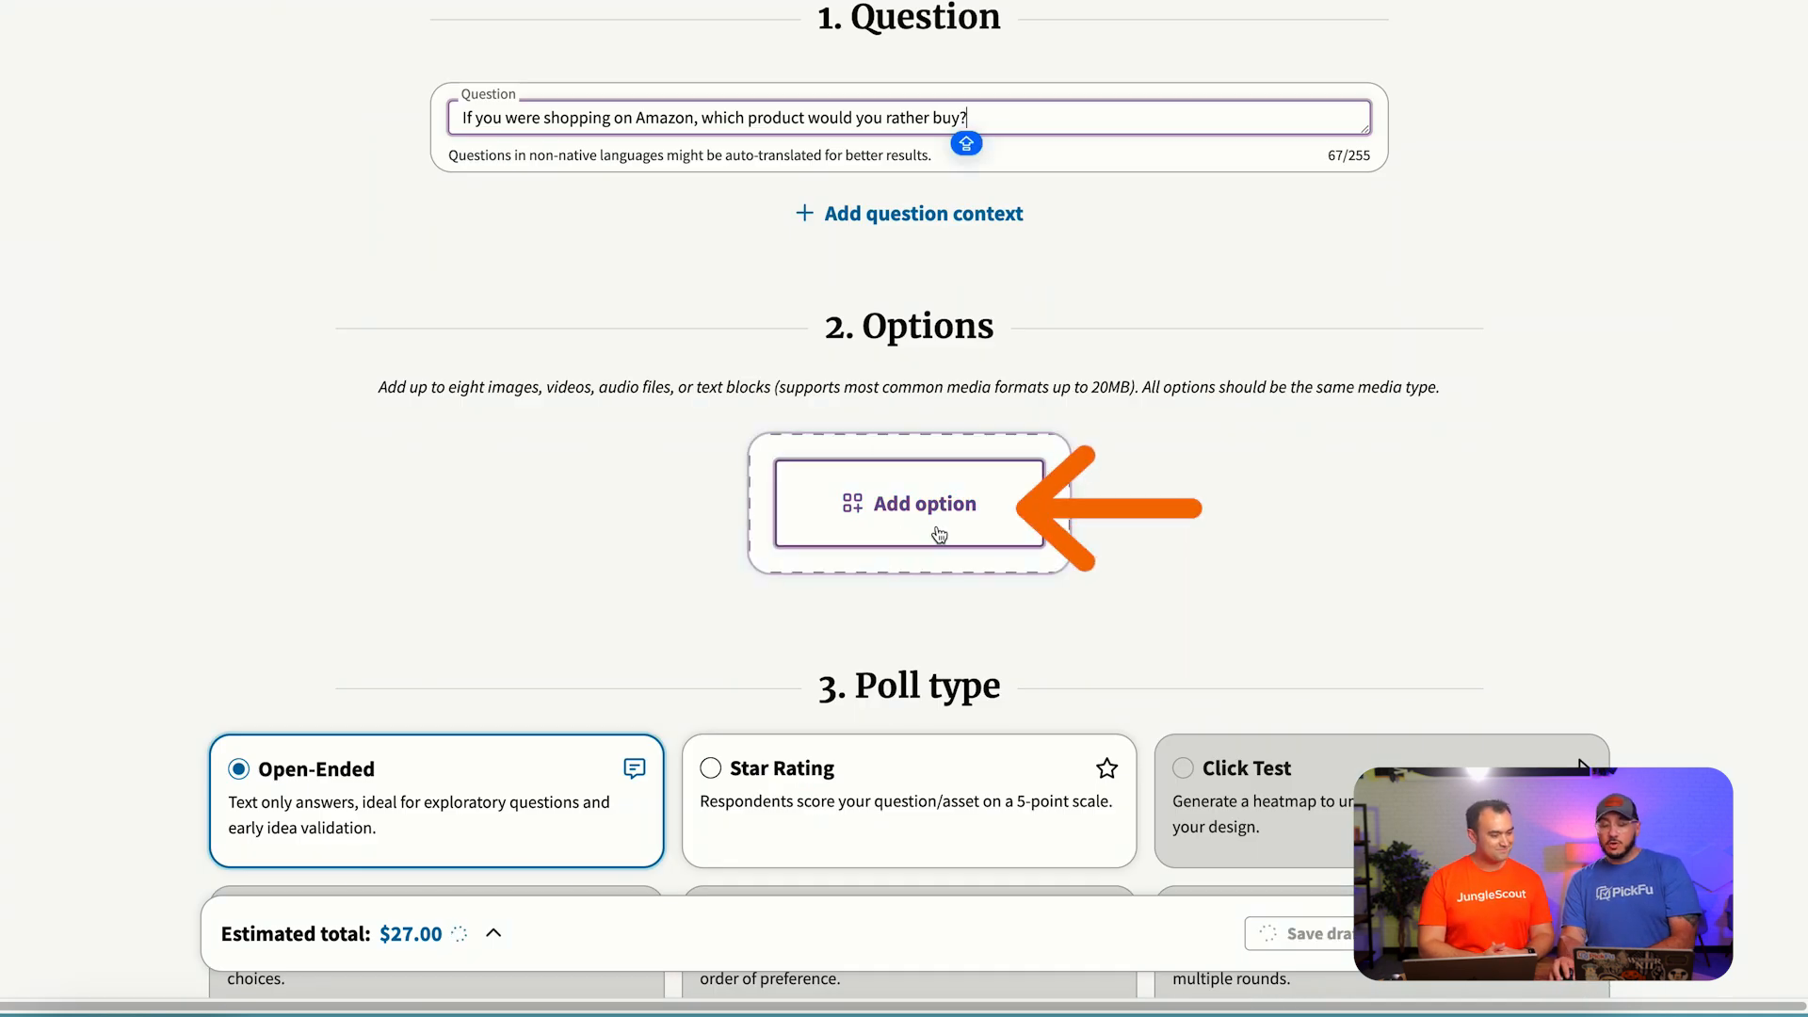
{"action": "scroll", "coordinate": [939, 534], "scroll_direction": "down", "scroll_amount": 2}
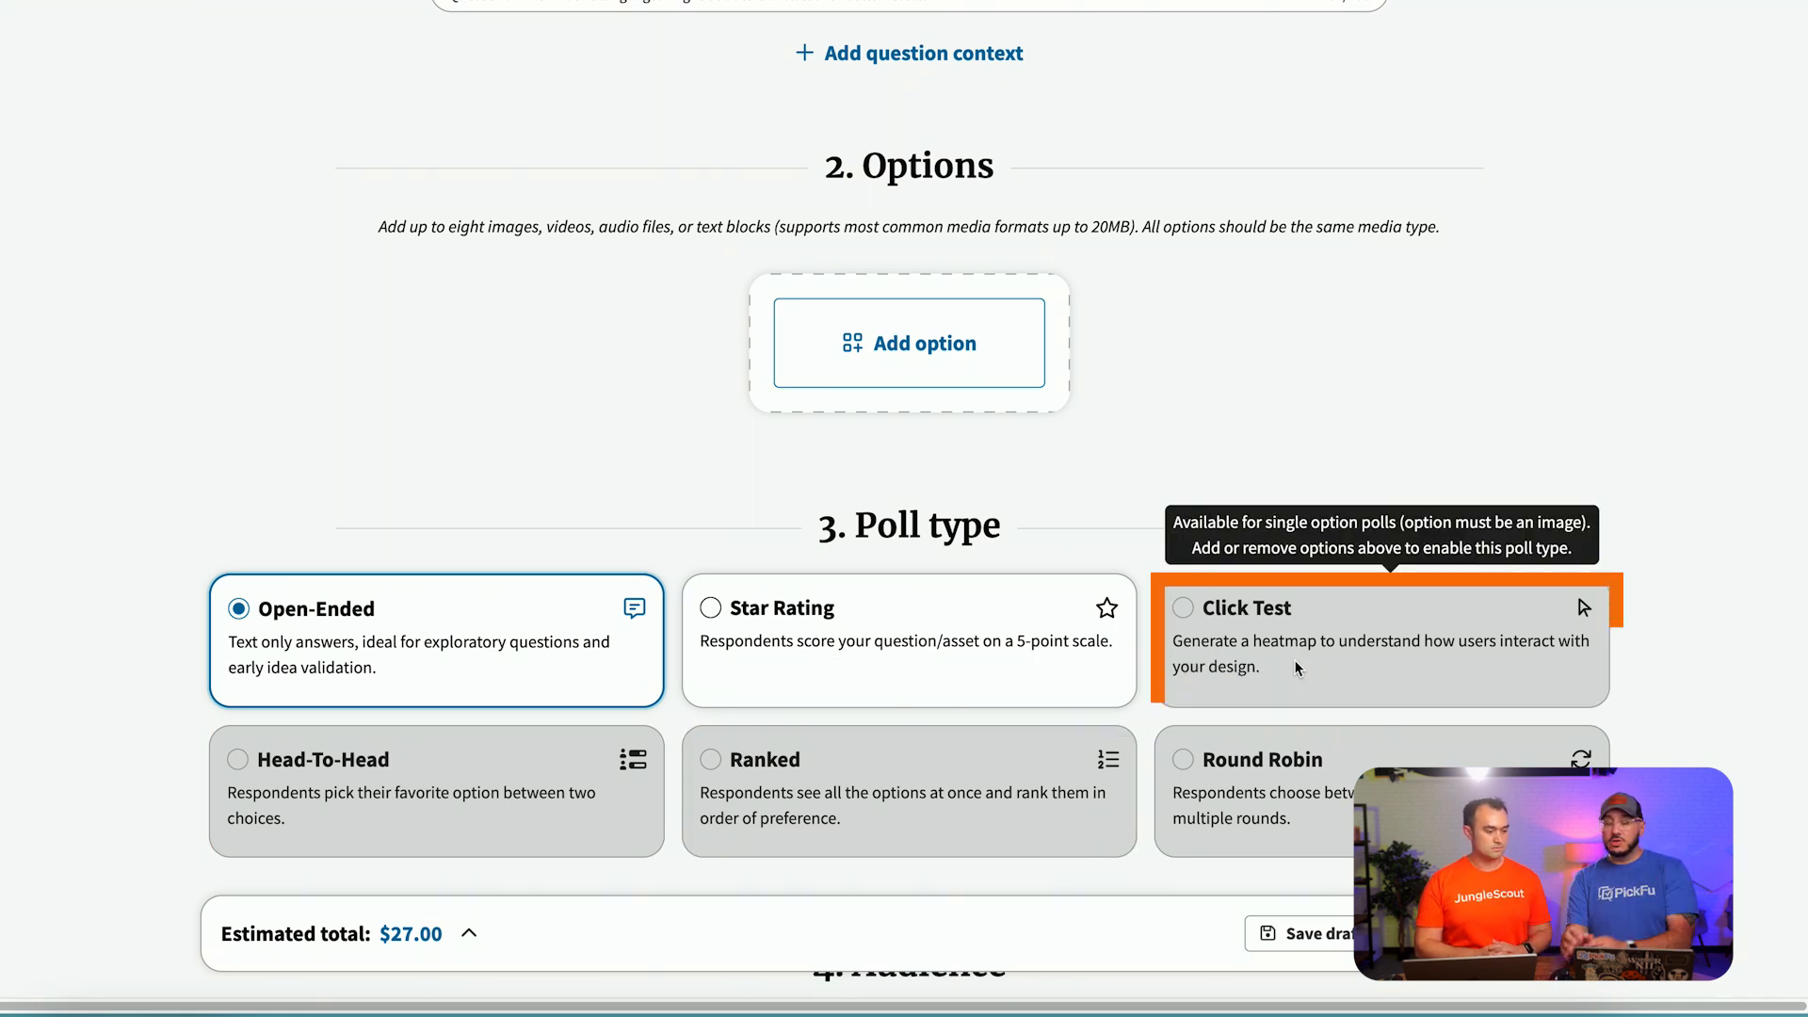
{"action": "scroll", "coordinate": [1292, 661], "scroll_direction": "down", "scroll_amount": 5}
{"action": "scroll", "coordinate": [1062, 678], "scroll_direction": "down", "scroll_amount": 3}
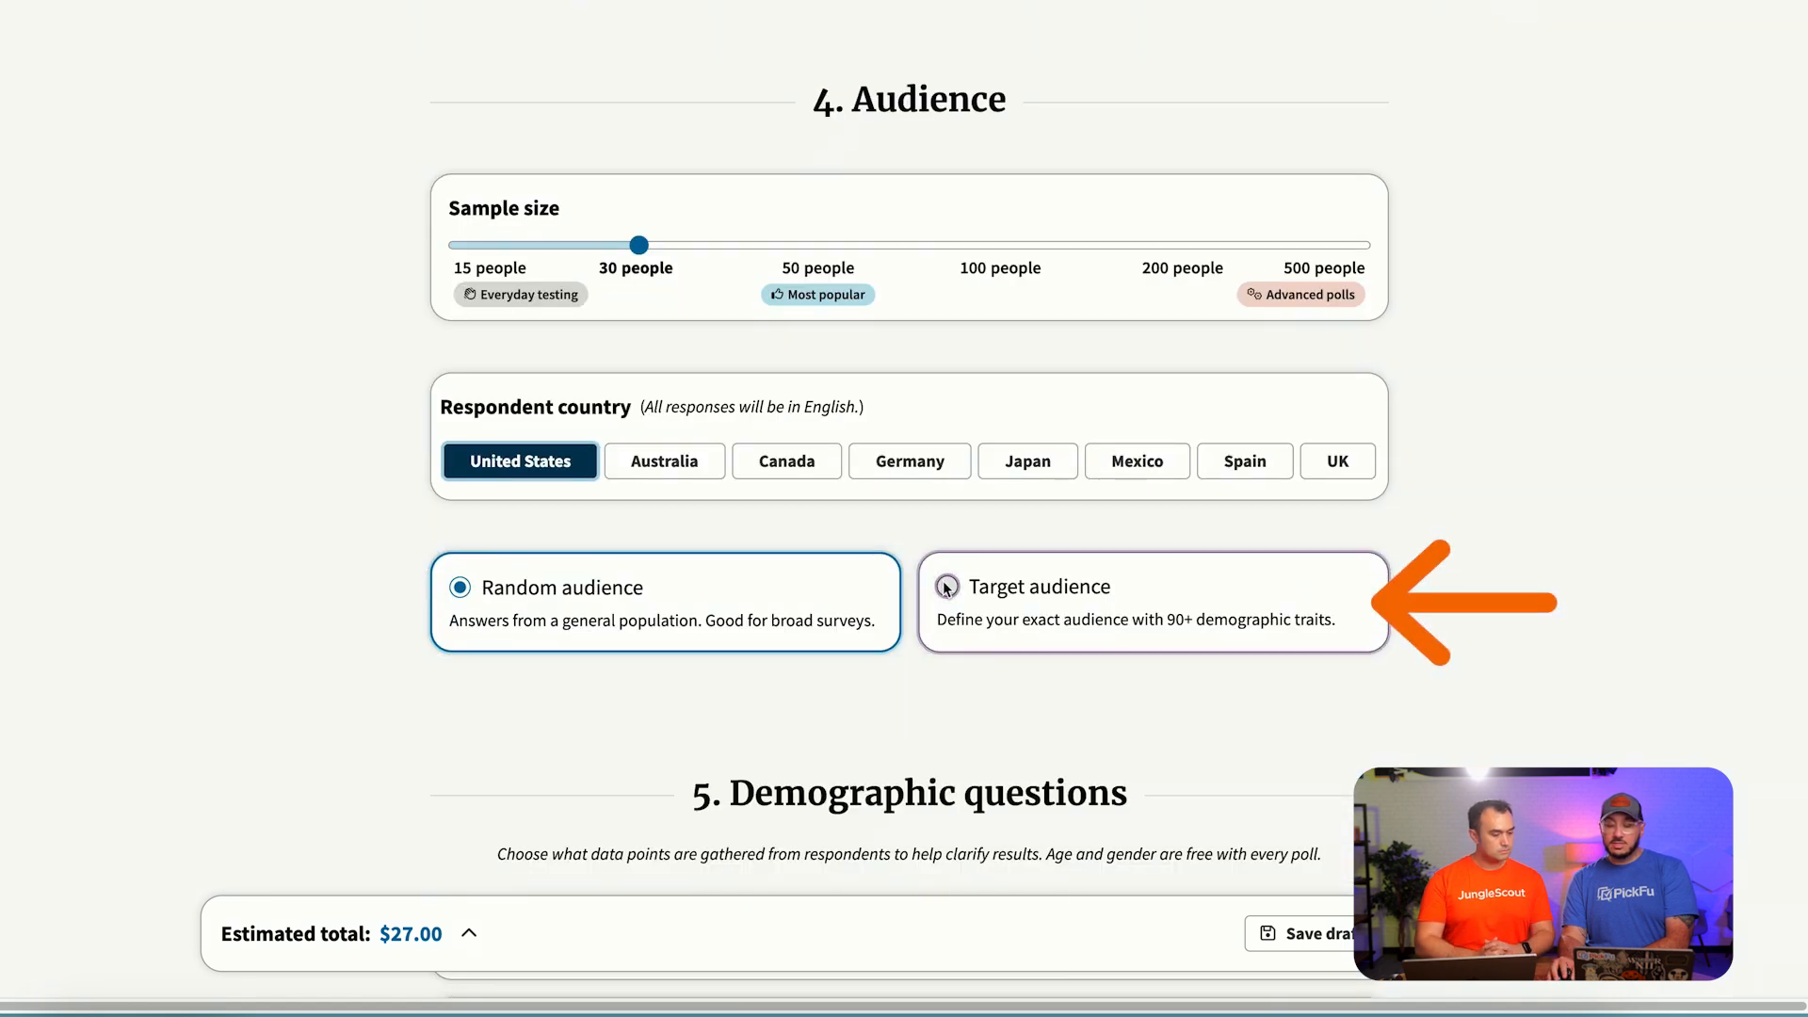
{"action": "left_click", "coordinate": [946, 586]}
{"action": "scroll", "coordinate": [1415, 592], "scroll_direction": "down", "scroll_amount": 1}
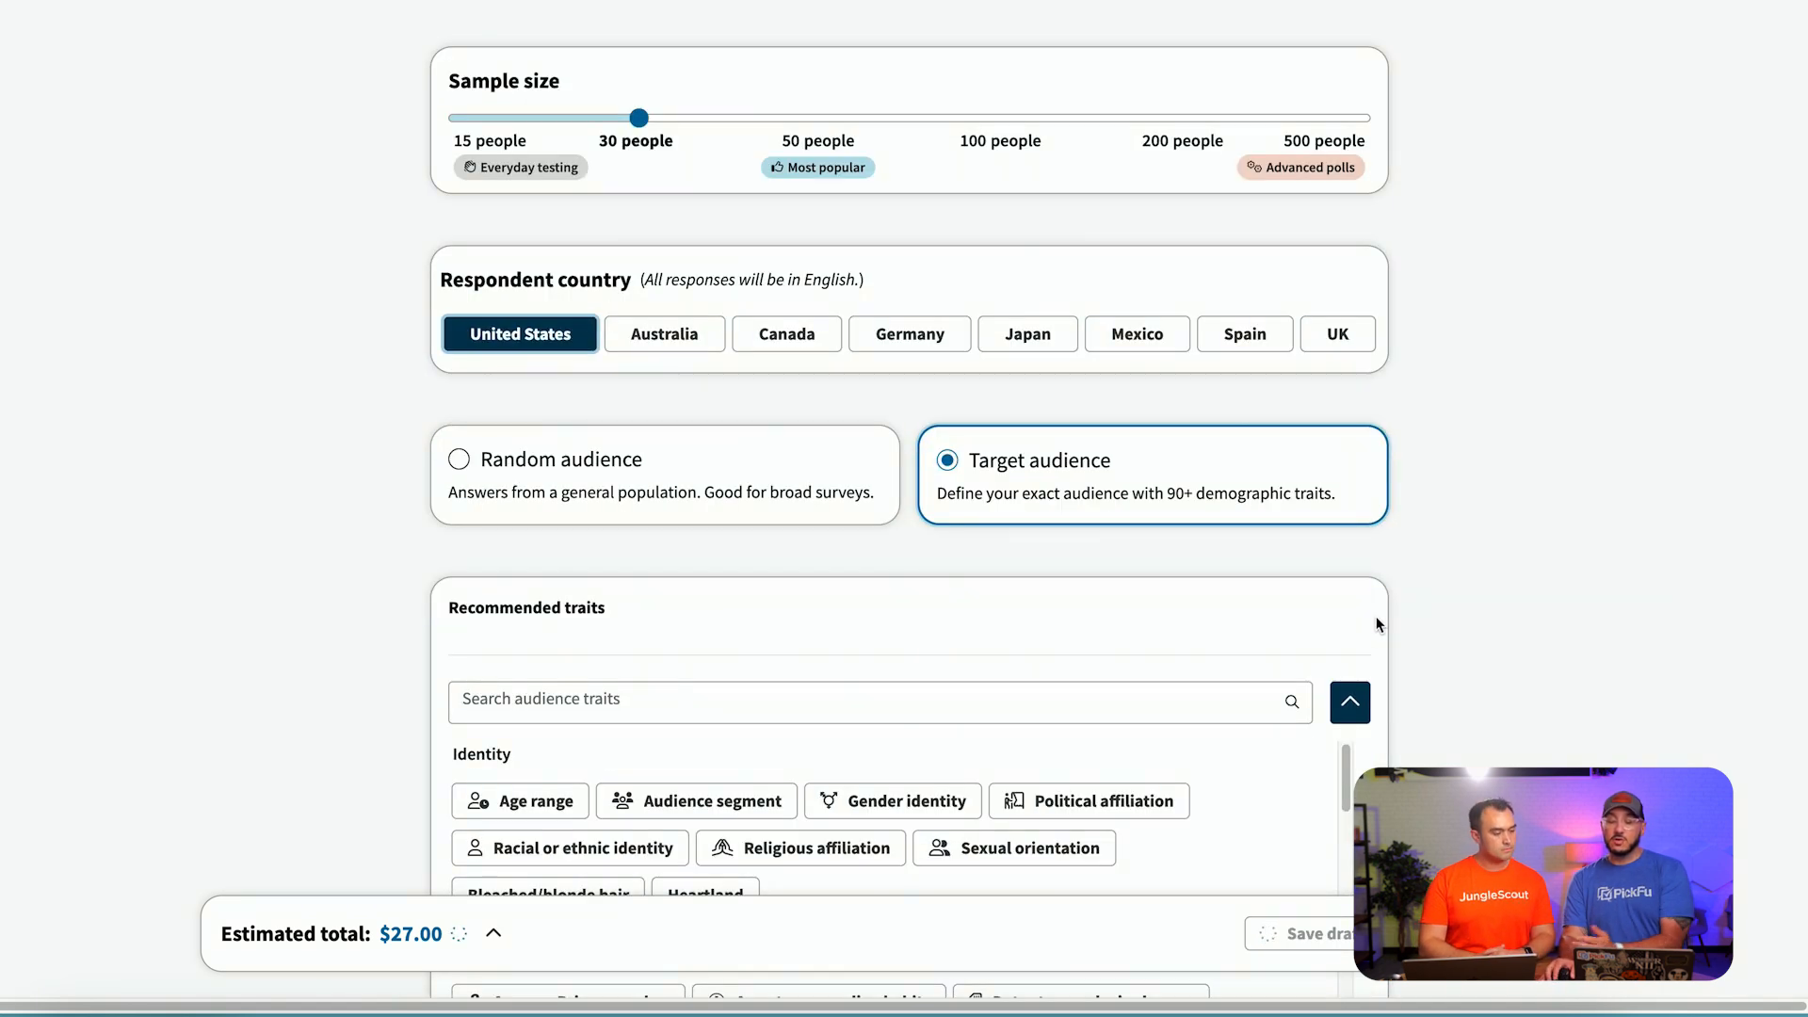
{"action": "scroll", "coordinate": [1376, 623], "scroll_direction": "down", "scroll_amount": 2}
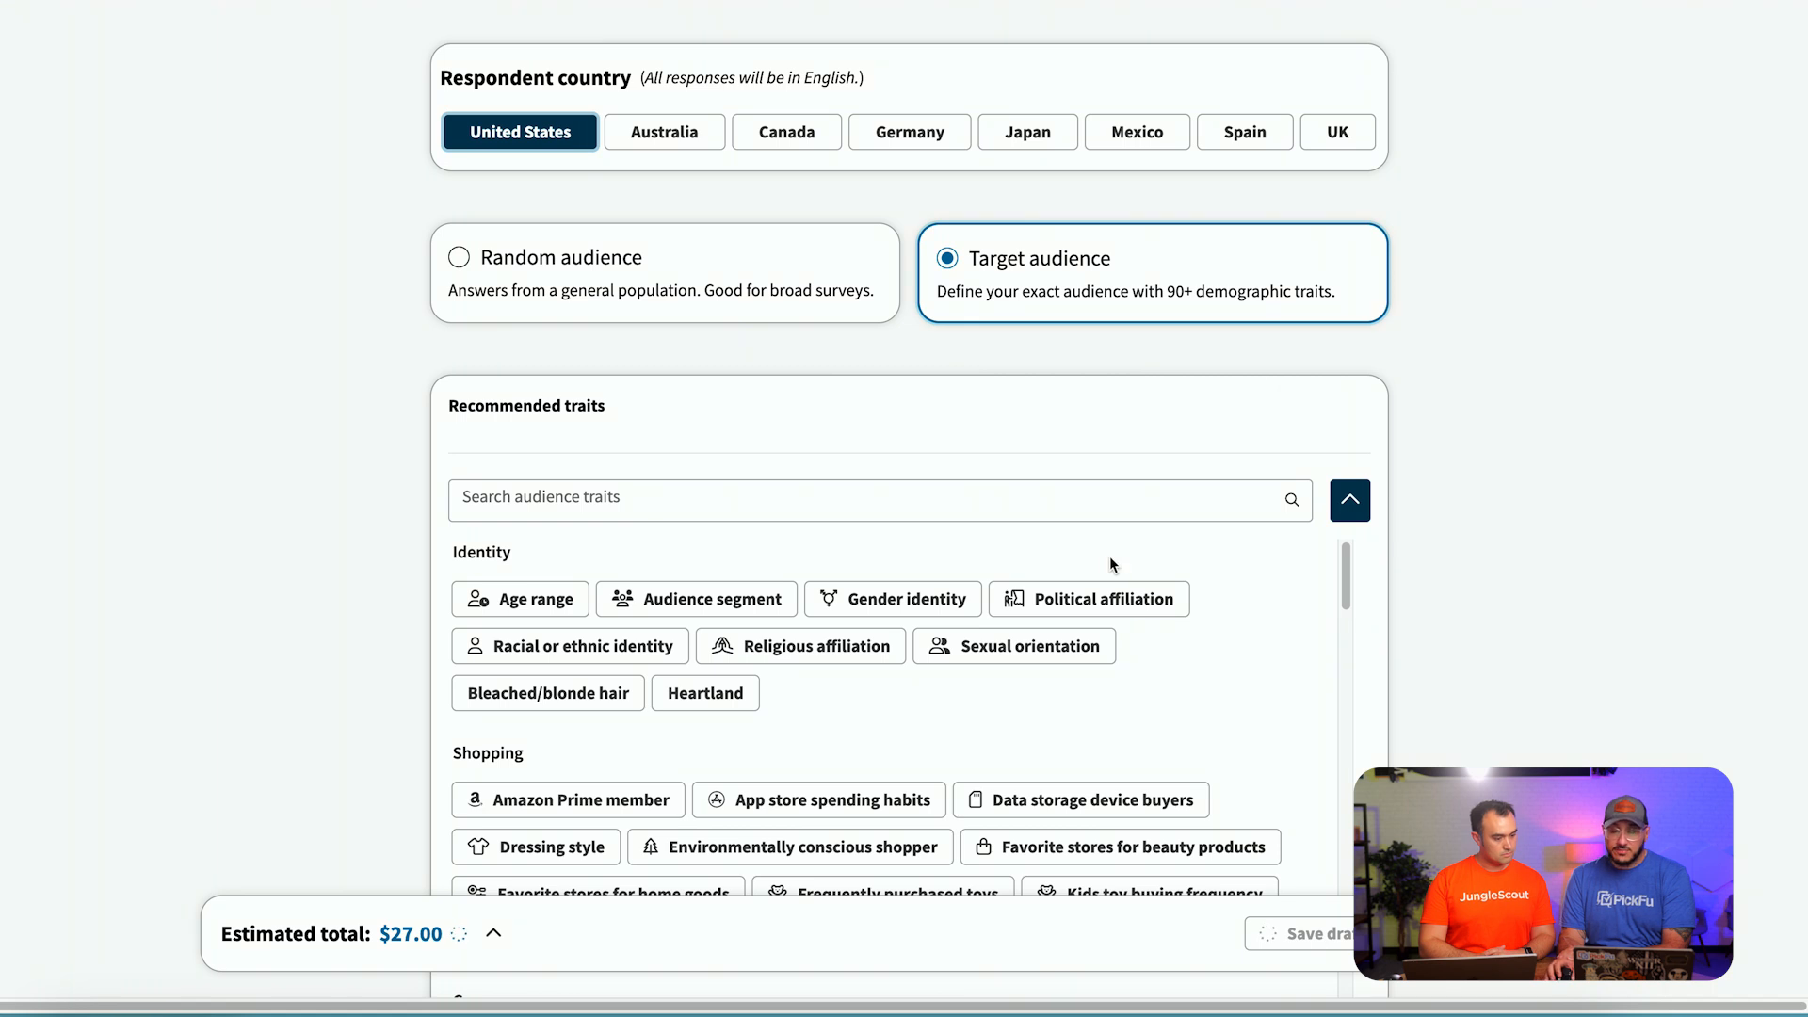
- Restrict the audience to respondents with Amazon Prime member set to Yes and Pet owner set to Dog
{"action": "left_click", "coordinate": [606, 509]}
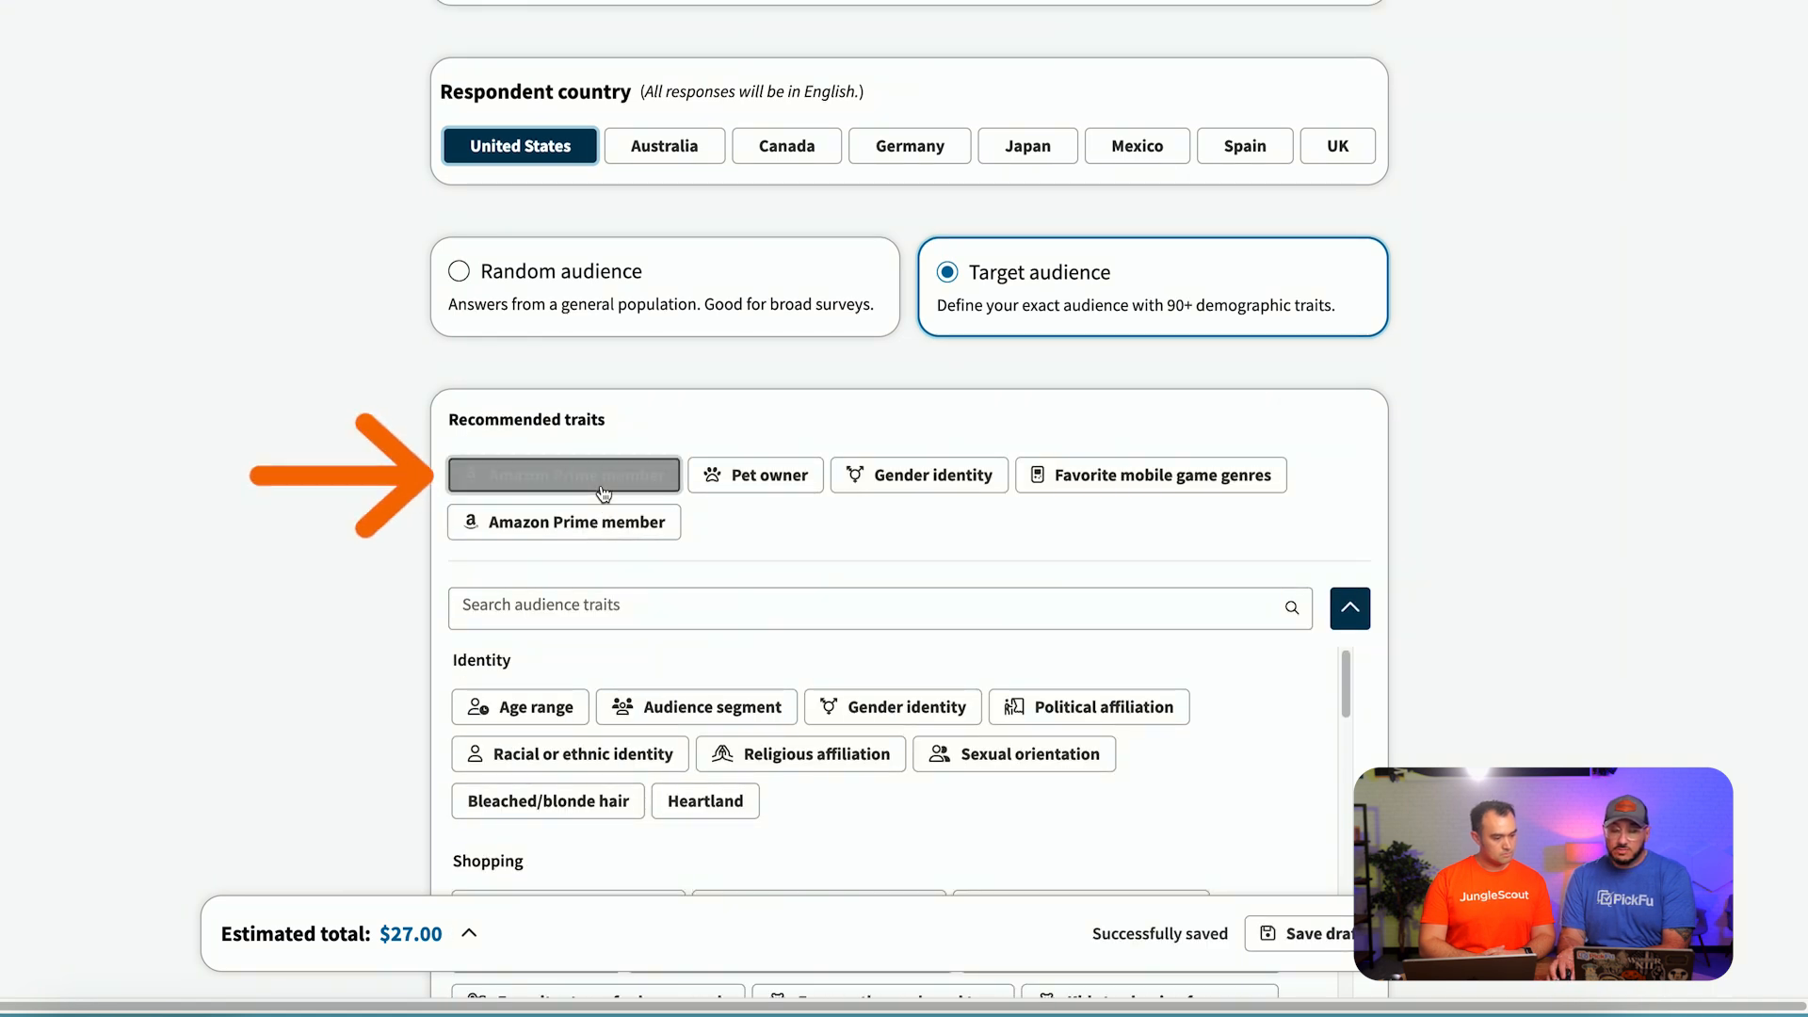
{"action": "left_click", "coordinate": [472, 523]}
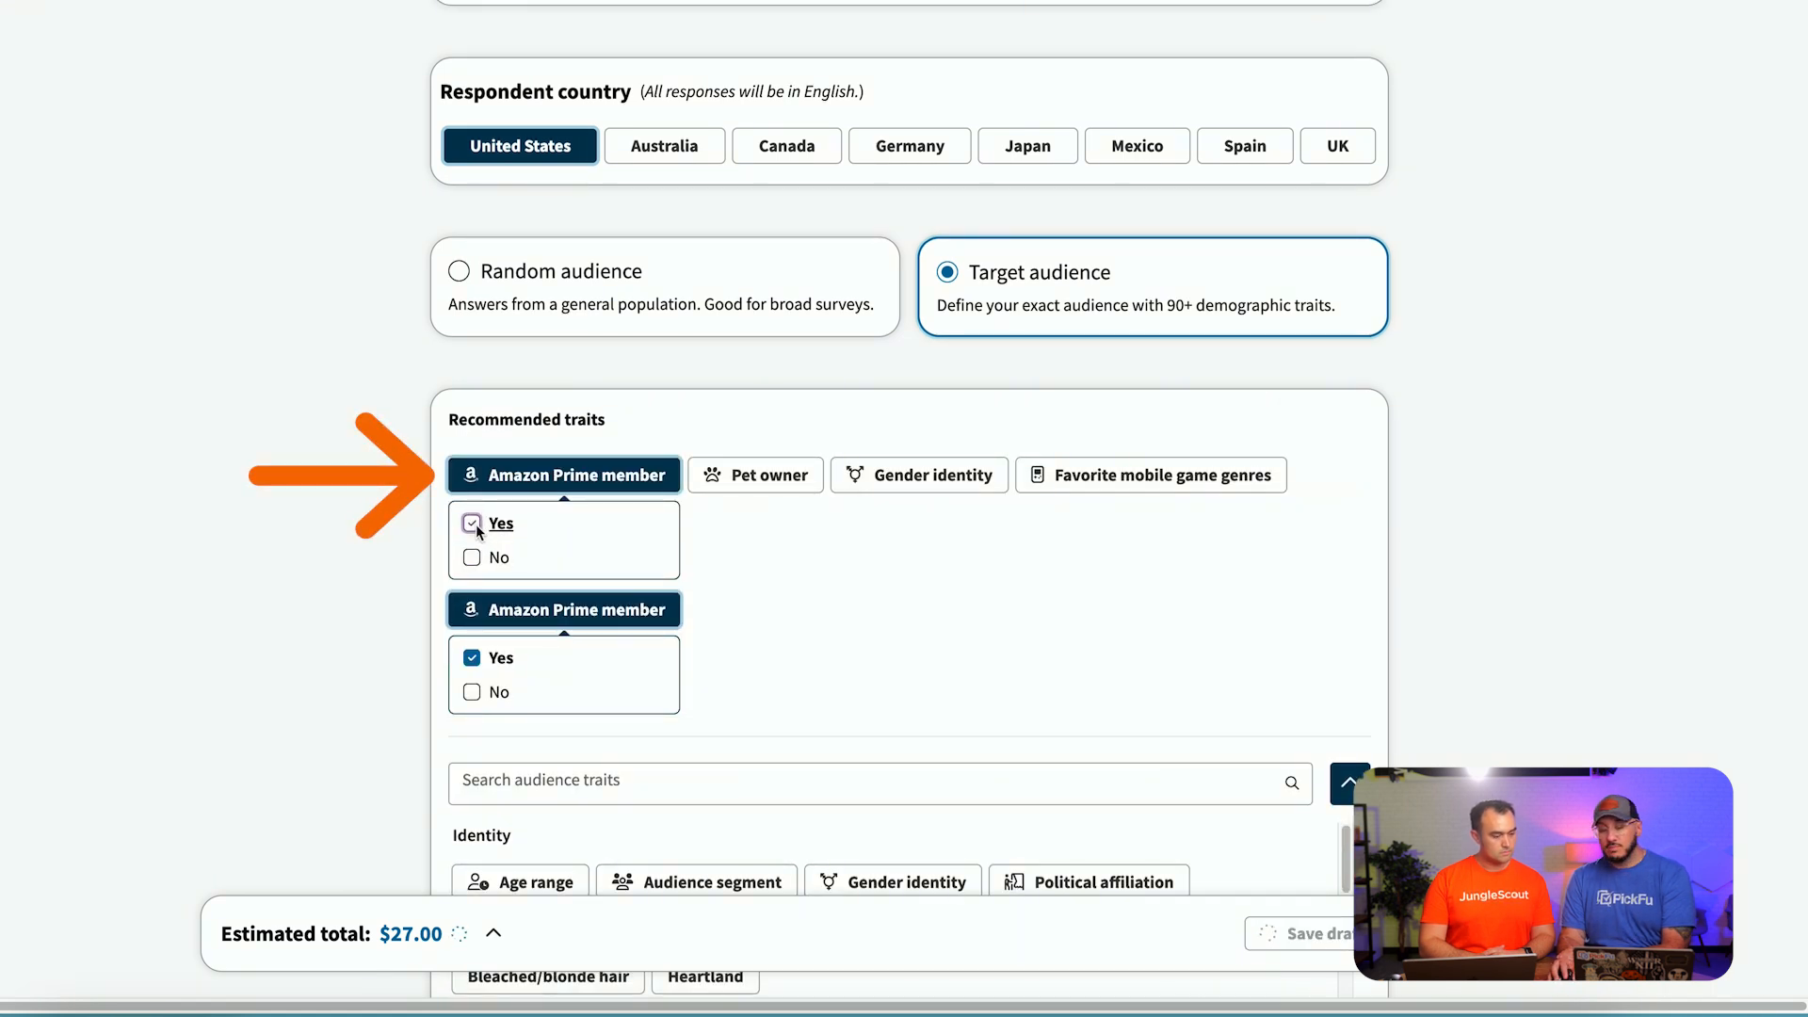
{"action": "left_click", "coordinate": [772, 479]}
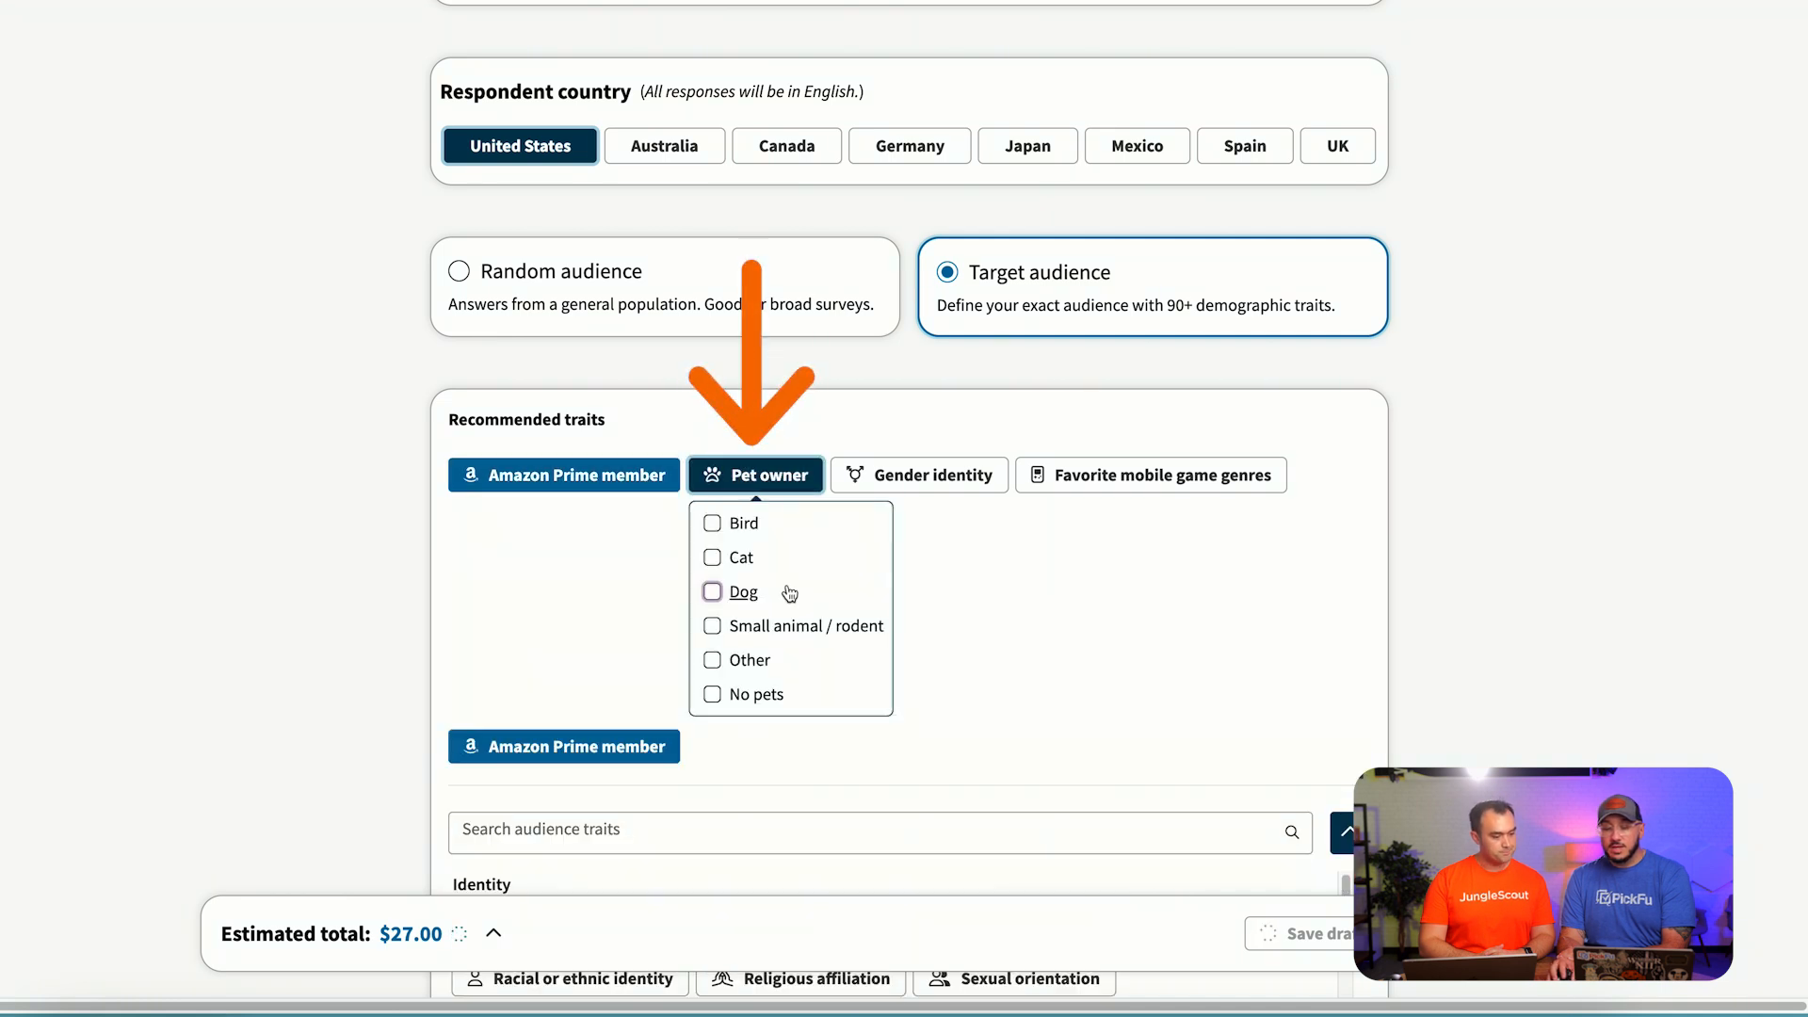
{"action": "left_click", "coordinate": [713, 591]}
- Search the audience traits for "INCOME" and examine the household and personal income ranges
{"action": "scroll", "coordinate": [1112, 588], "scroll_direction": "down", "scroll_amount": 1}
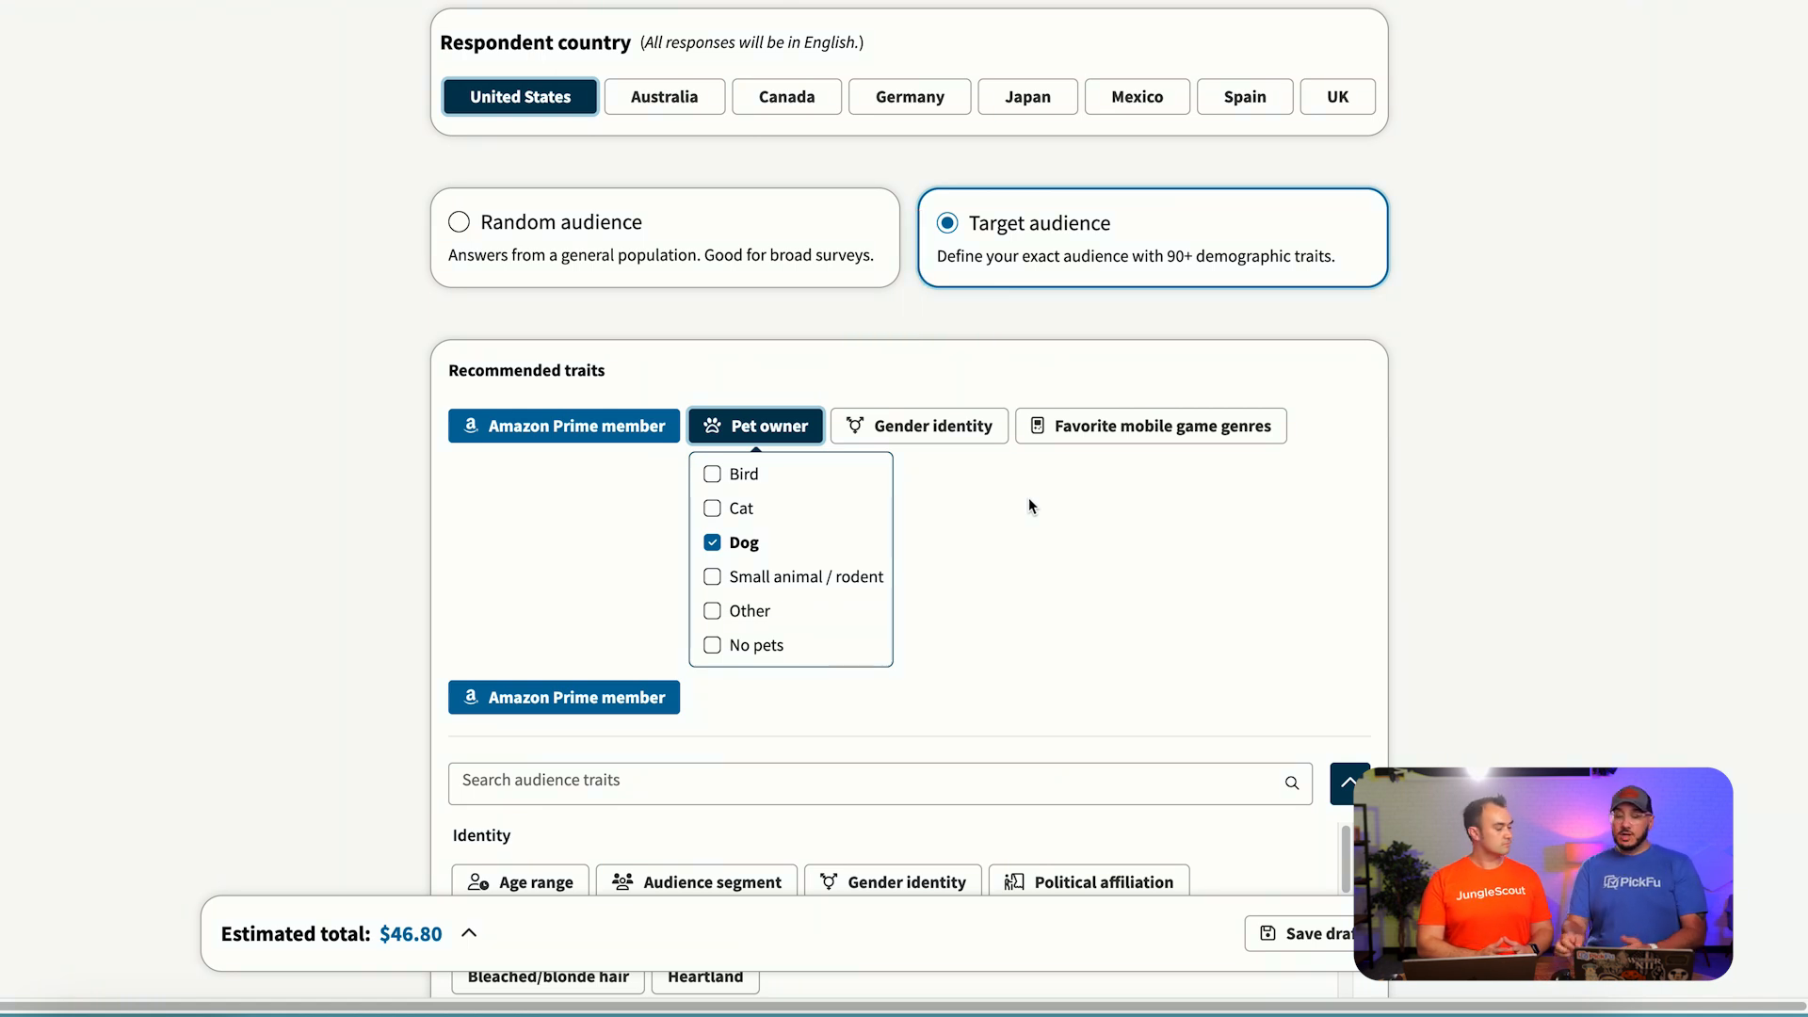
{"action": "scroll", "coordinate": [819, 735], "scroll_direction": "down", "scroll_amount": 1}
{"action": "left_click", "coordinate": [794, 733]}
{"action": "type", "text": "INC"}
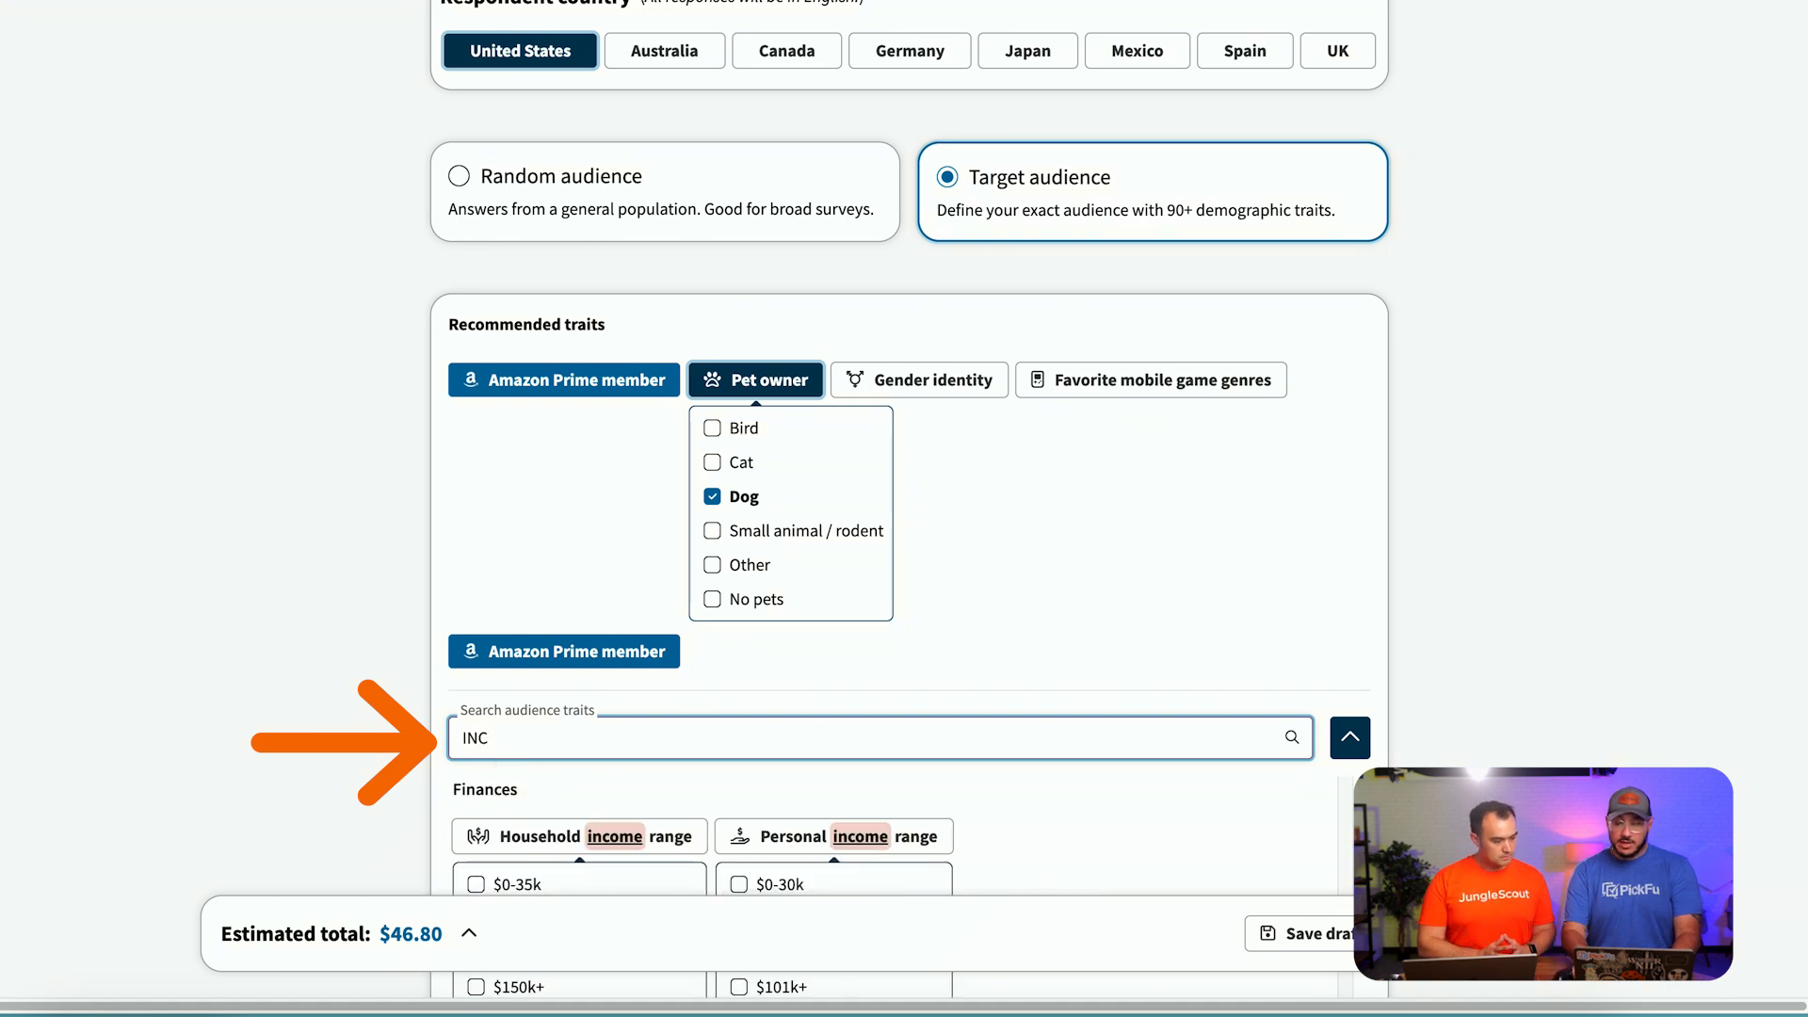
{"action": "type", "text": "OMECOME"}
{"action": "scroll", "coordinate": [1028, 755], "scroll_direction": "down", "scroll_amount": 1}
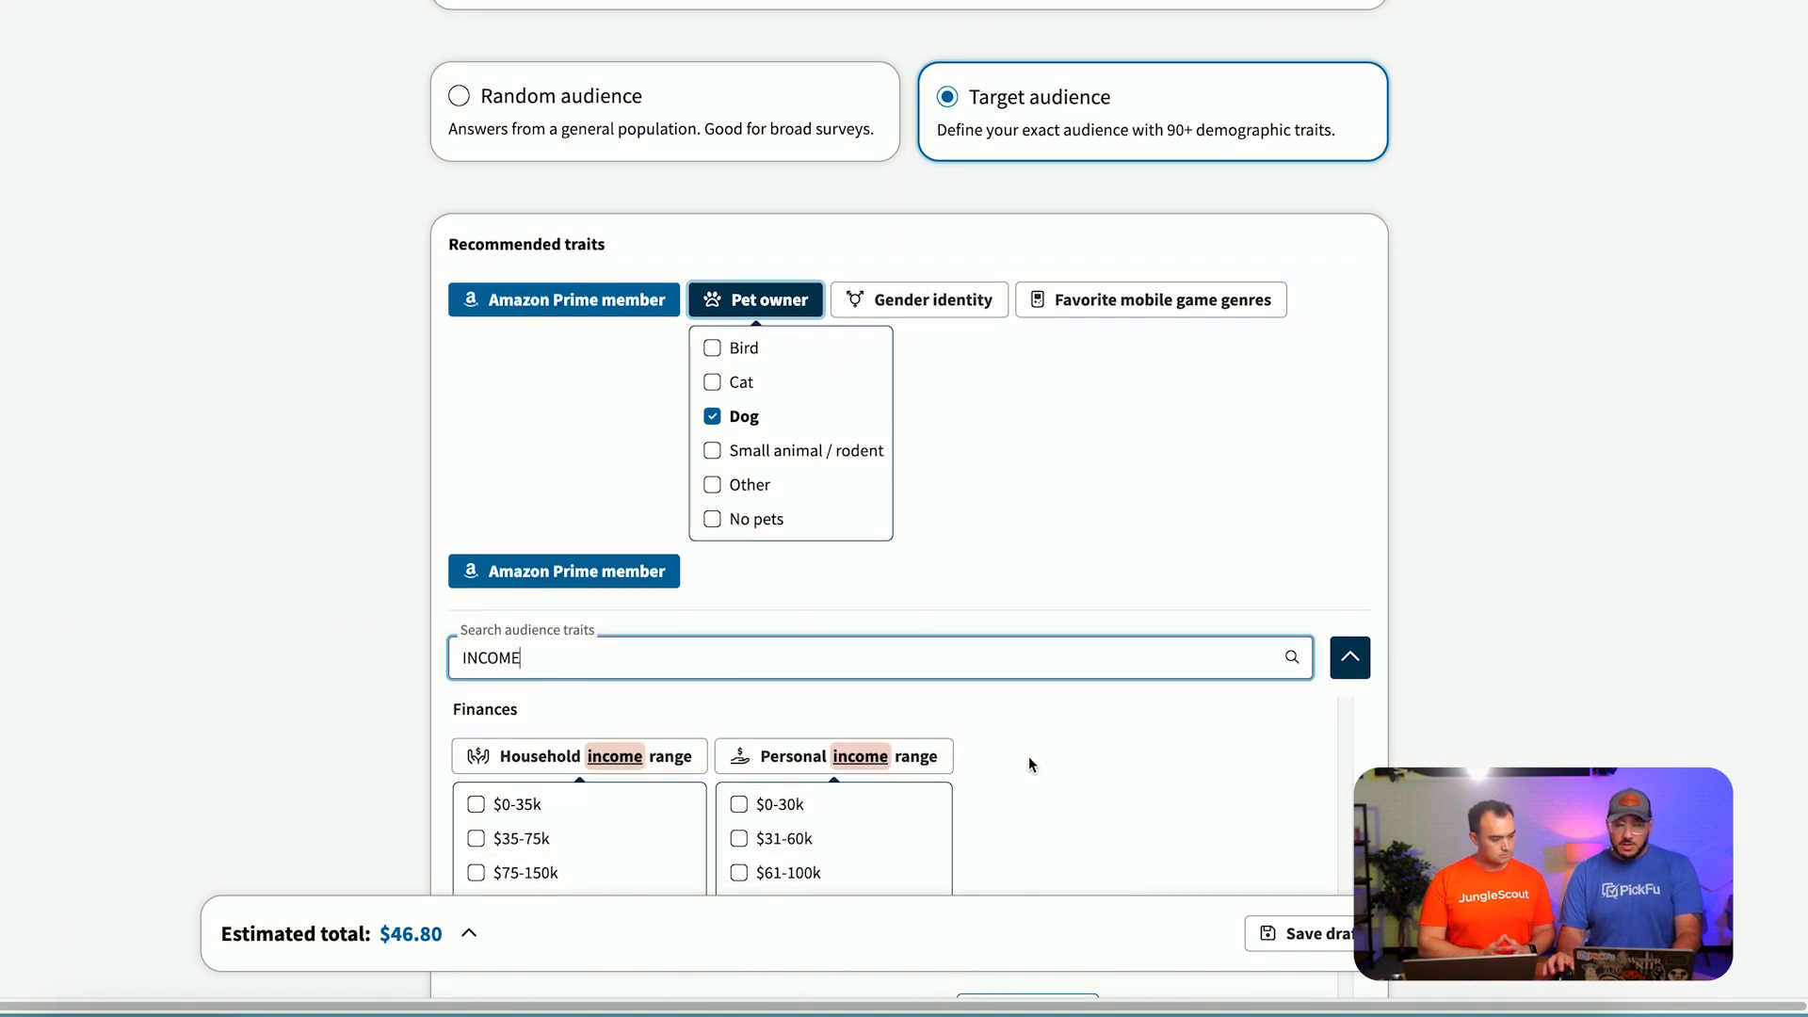
{"action": "scroll", "coordinate": [1079, 759], "scroll_direction": "down", "scroll_amount": 2}
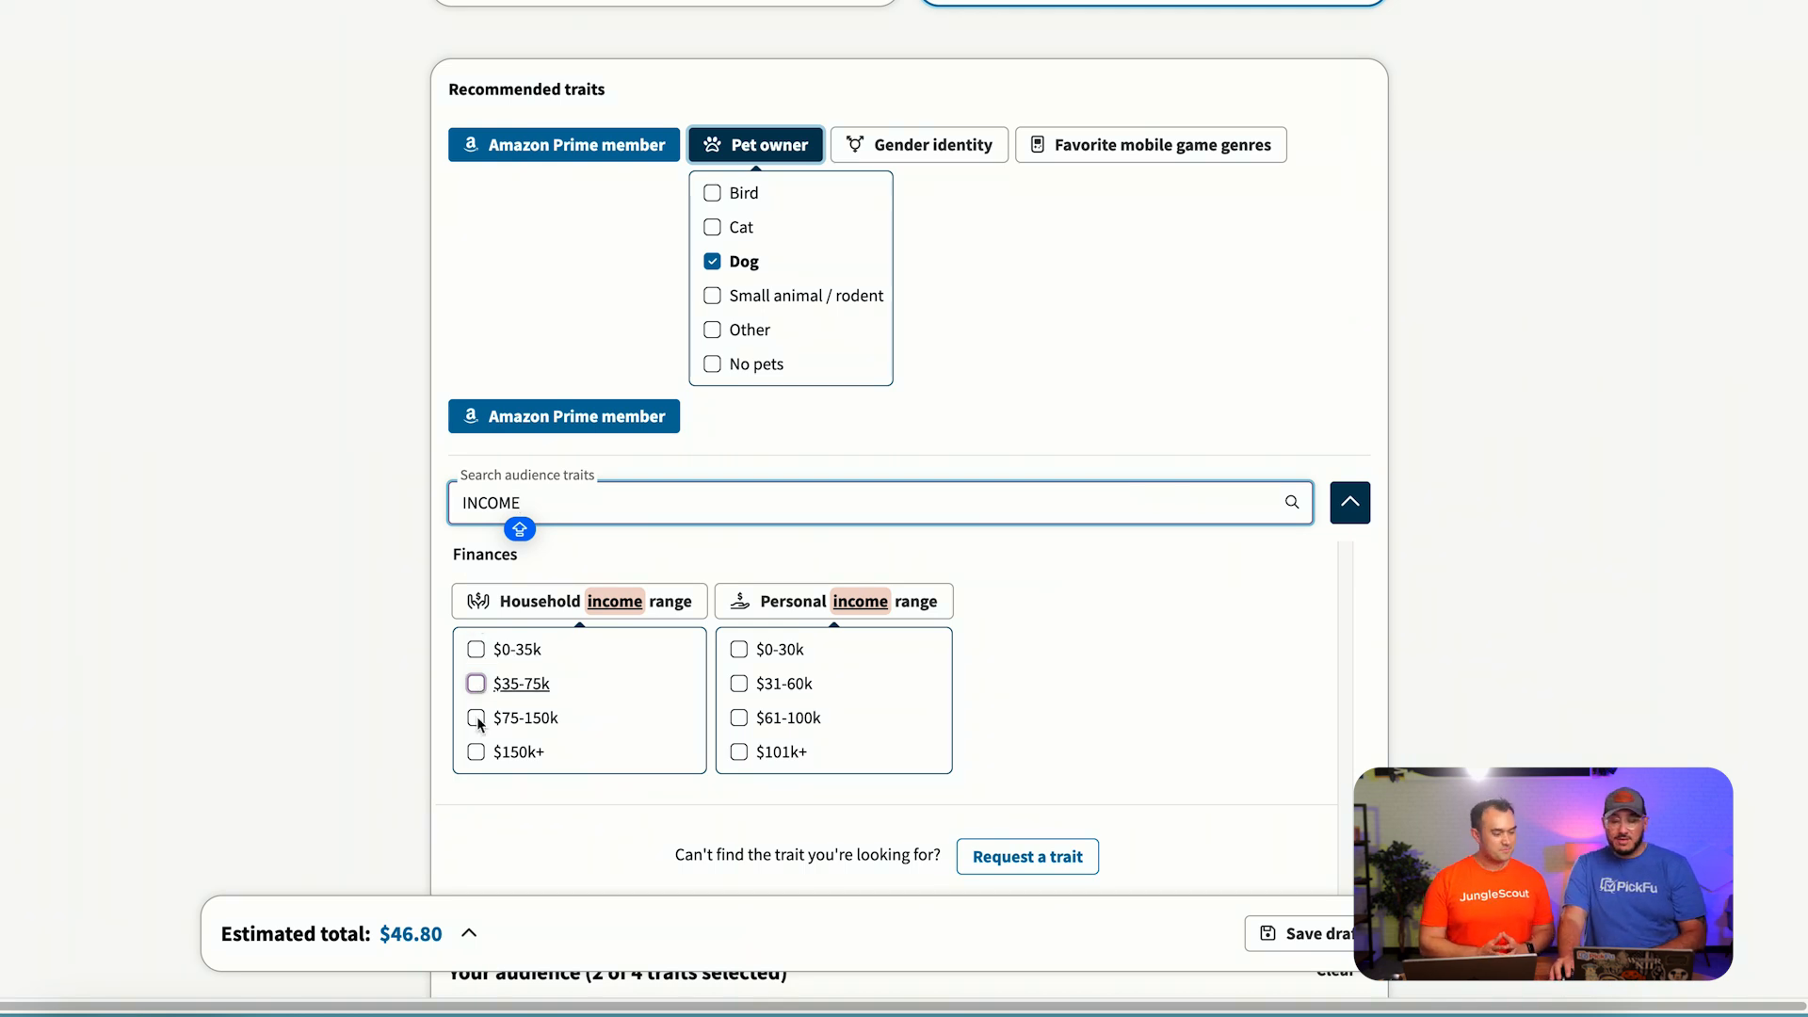
- Search the audience traits for "PET" and expand the recently purchased categories to look for pet-related traits
{"action": "double_click", "coordinate": [546, 499]}
{"action": "type", "text": "PET"}
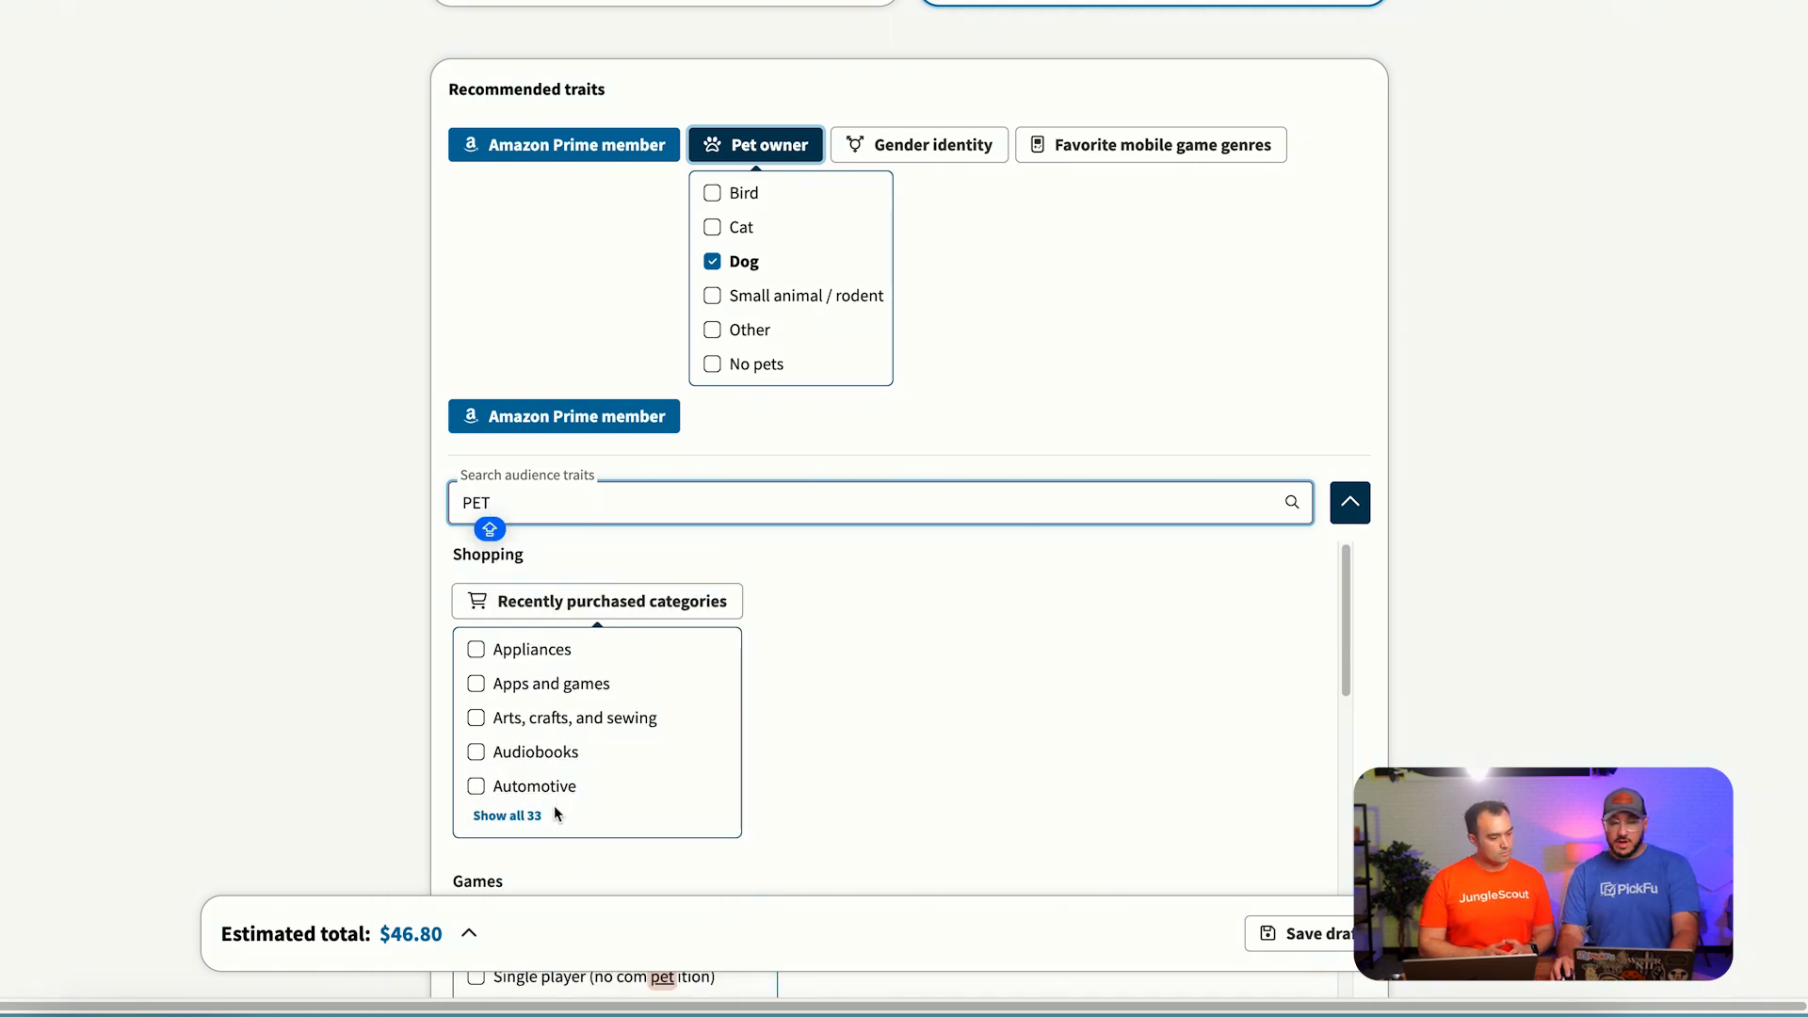
{"action": "left_click", "coordinate": [532, 815]}
{"action": "scroll", "coordinate": [716, 735], "scroll_direction": "down", "scroll_amount": 4}
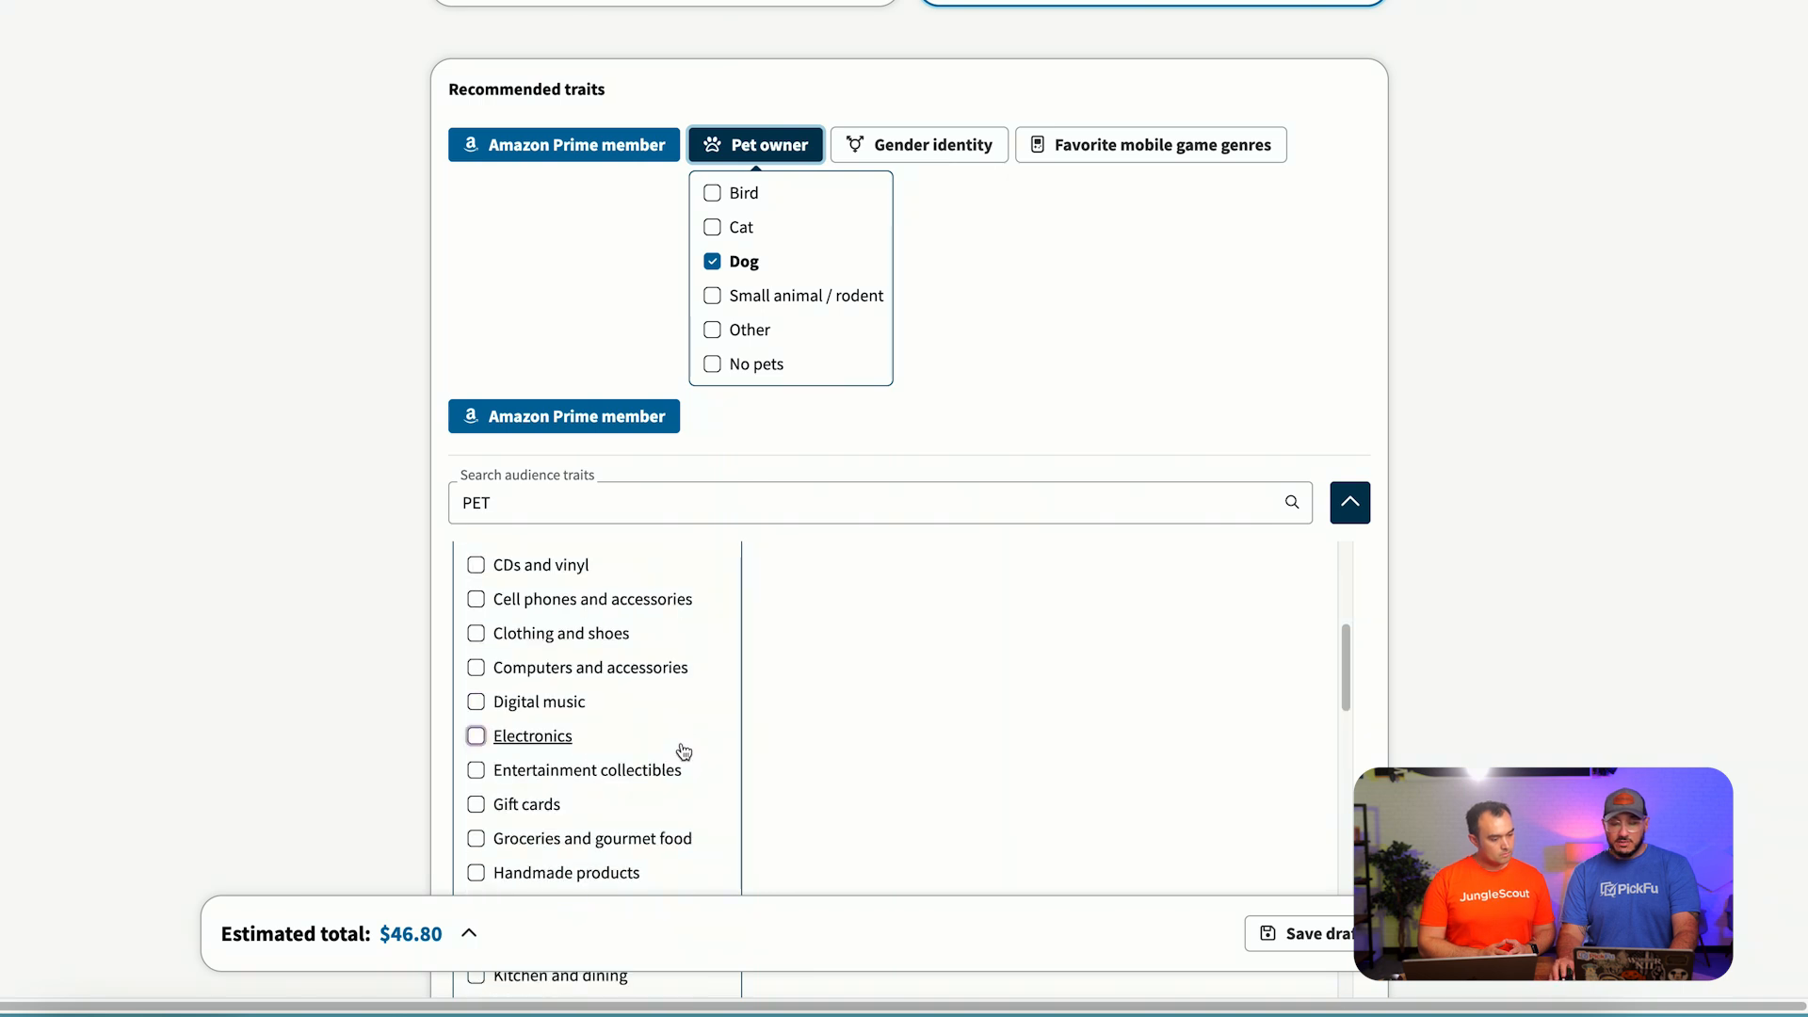
{"action": "scroll", "coordinate": [683, 750], "scroll_direction": "down", "scroll_amount": 2}
{"action": "scroll", "coordinate": [626, 803], "scroll_direction": "down", "scroll_amount": 2}
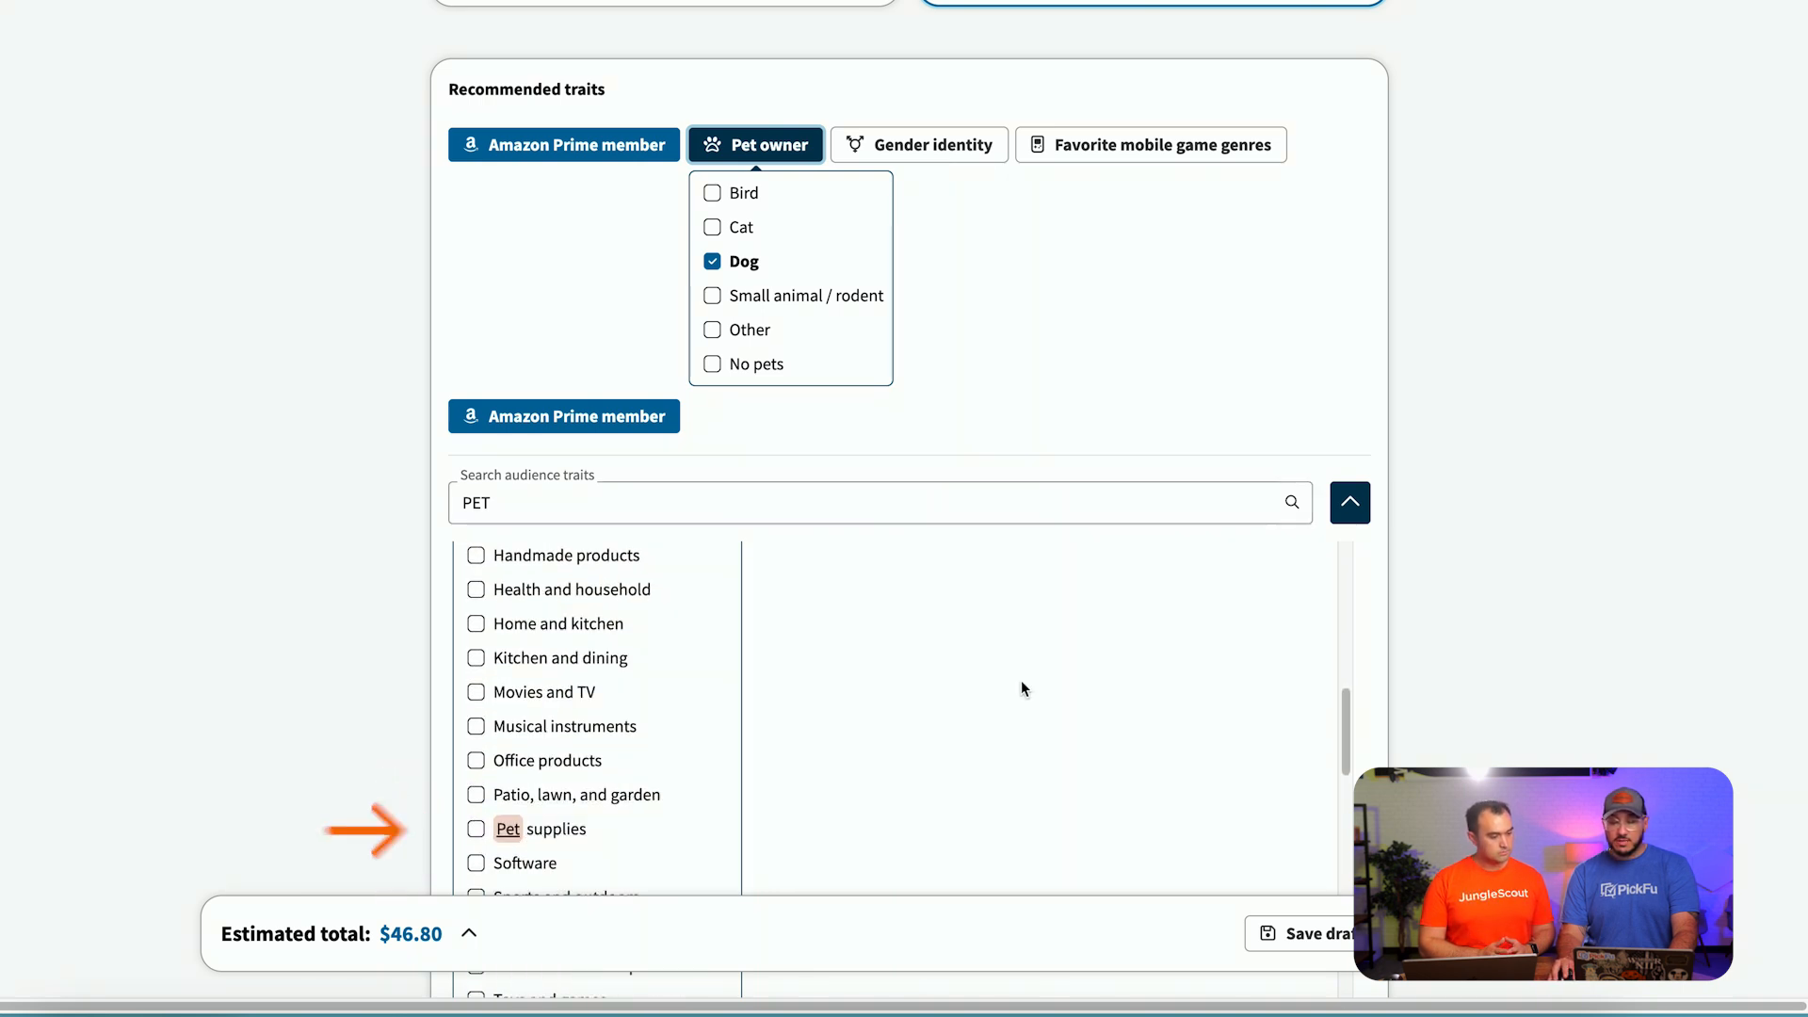
{"action": "scroll", "coordinate": [1036, 682], "scroll_direction": "down", "scroll_amount": 2}
{"action": "scroll", "coordinate": [1039, 685], "scroll_direction": "down", "scroll_amount": 8}
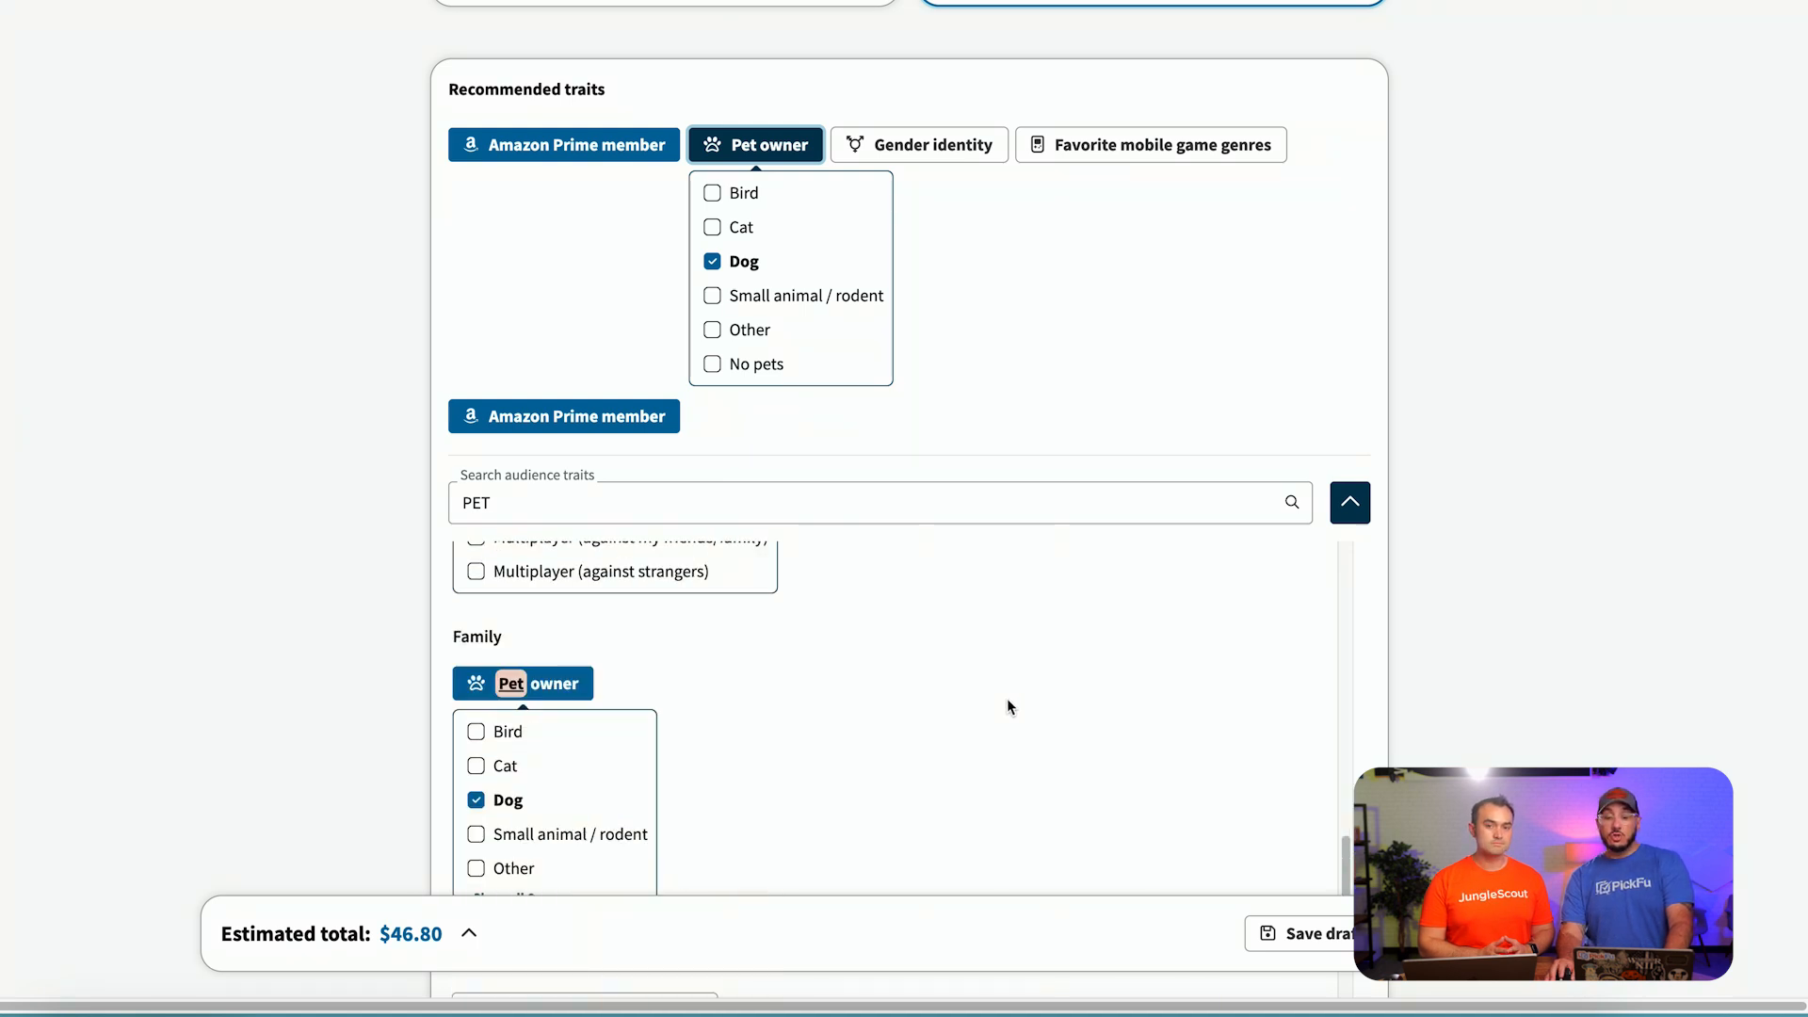
{"action": "scroll", "coordinate": [1007, 704], "scroll_direction": "down", "scroll_amount": 5}
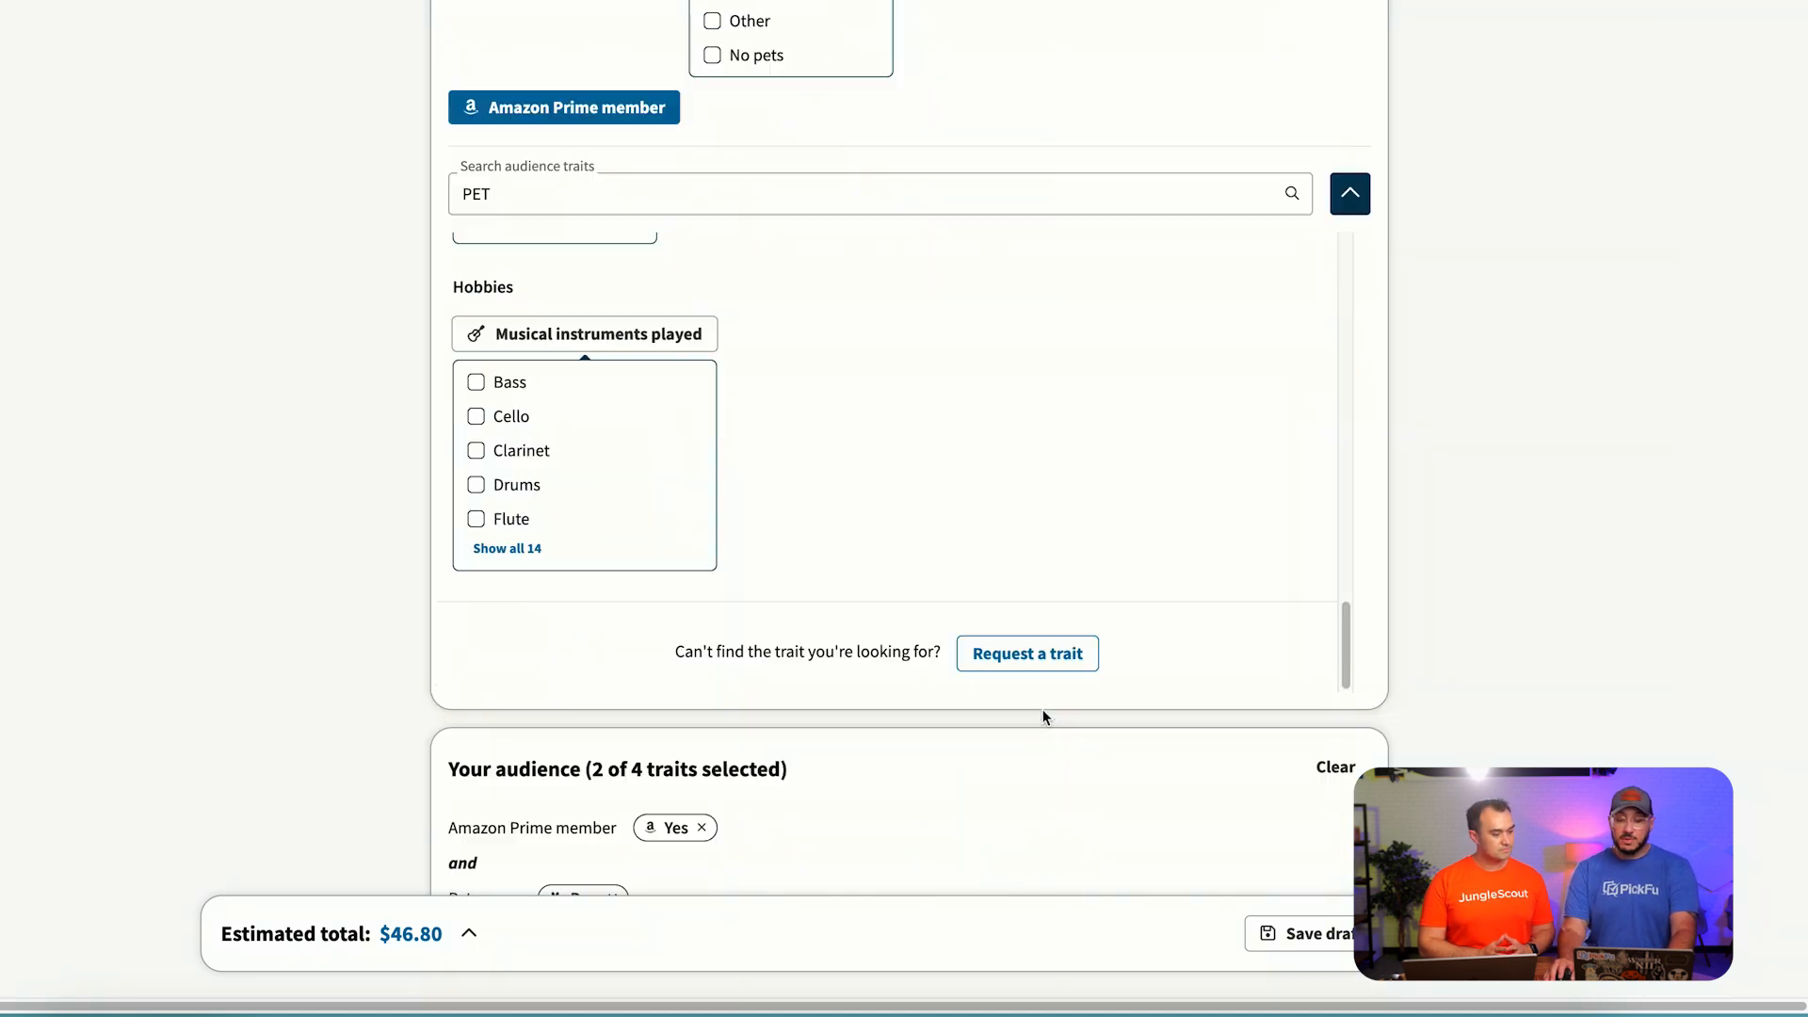
{"action": "scroll", "coordinate": [1021, 695], "scroll_direction": "up", "scroll_amount": 8}
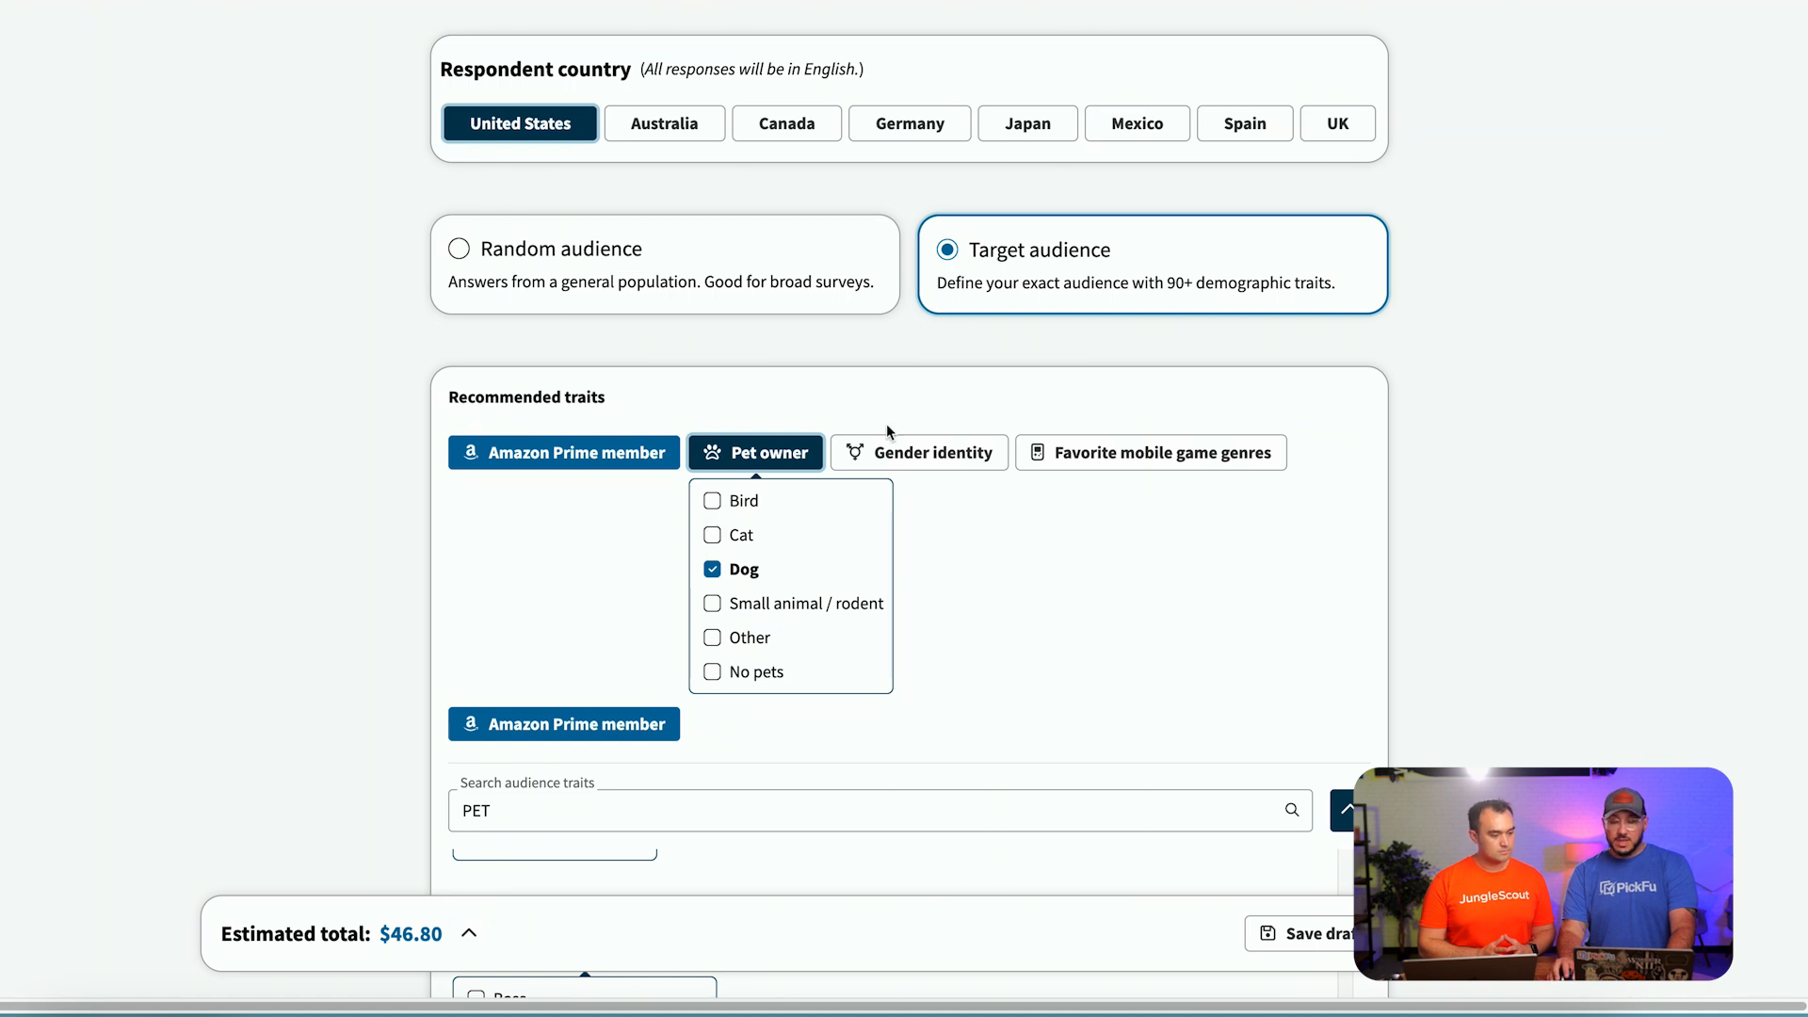
- Clear the trait search and browse the full trait list, examining the shopping and games traits
{"action": "left_click", "coordinate": [1228, 808]}
{"action": "key", "text": "BackSpace"}
{"action": "key", "text": "BackSpace"}
{"action": "key", "text": "BackSpace"}
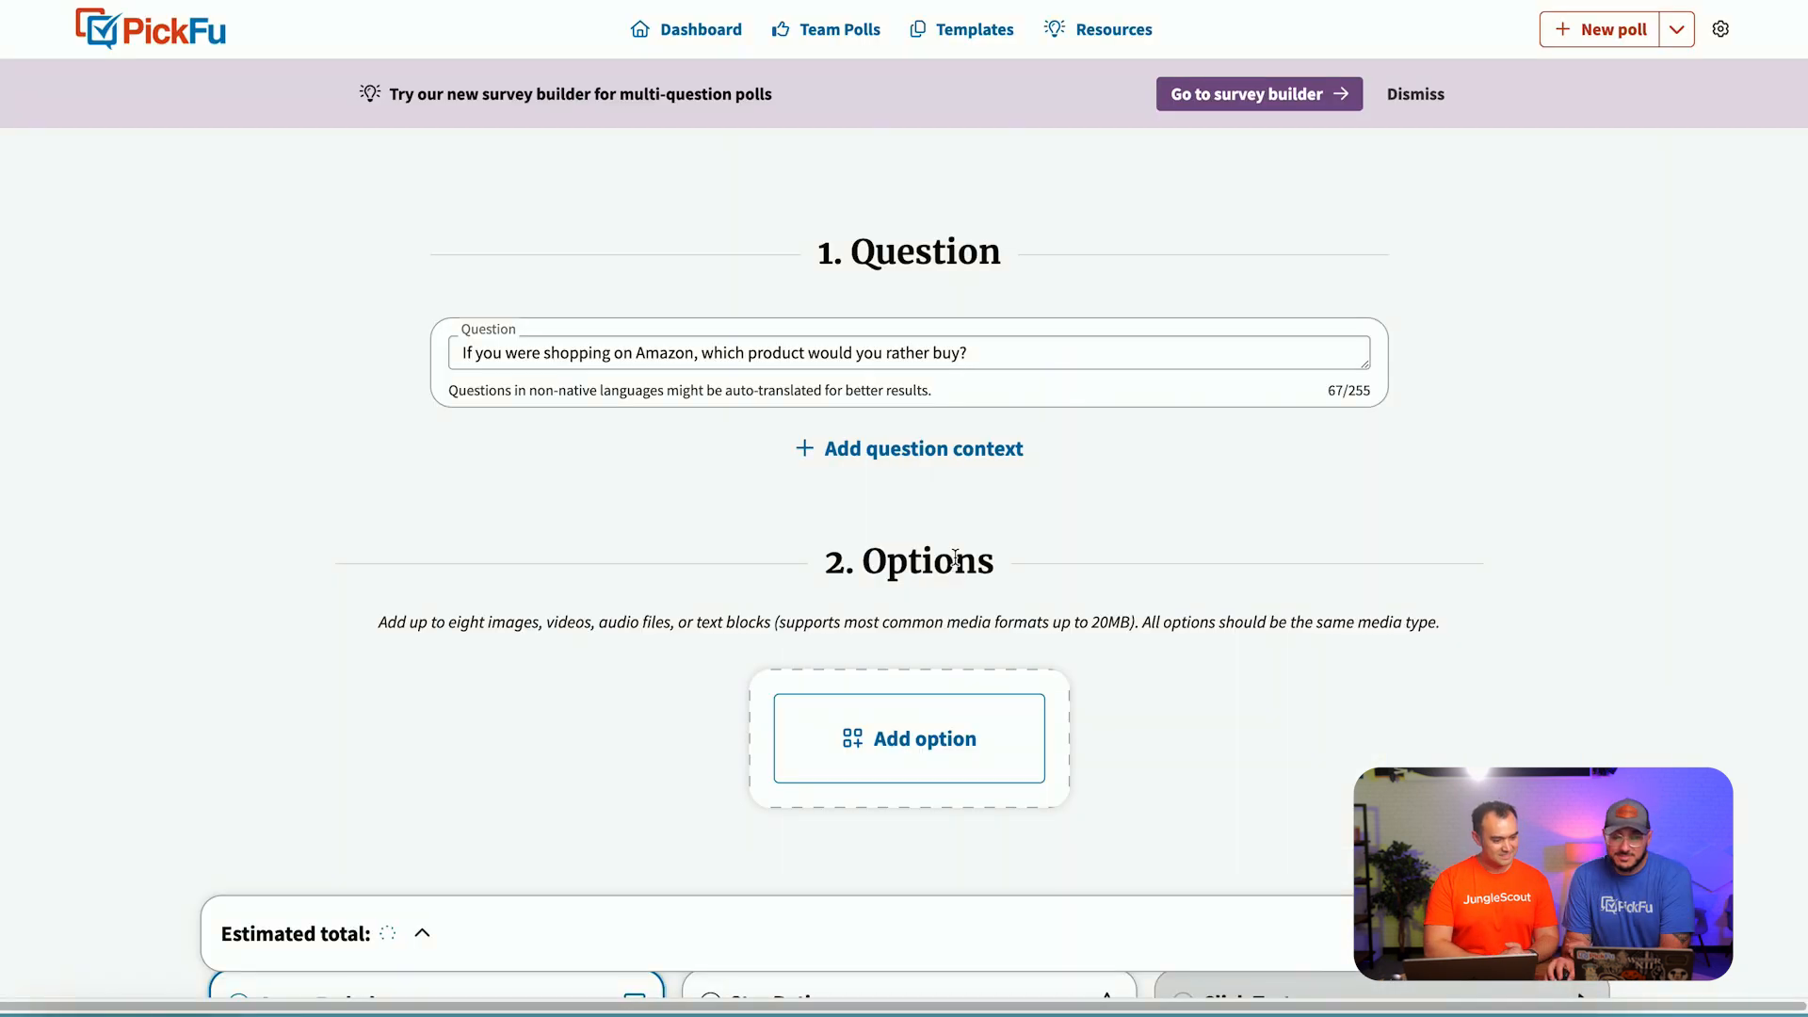
{"action": "scroll", "coordinate": [955, 557], "scroll_direction": "down", "scroll_amount": 18}
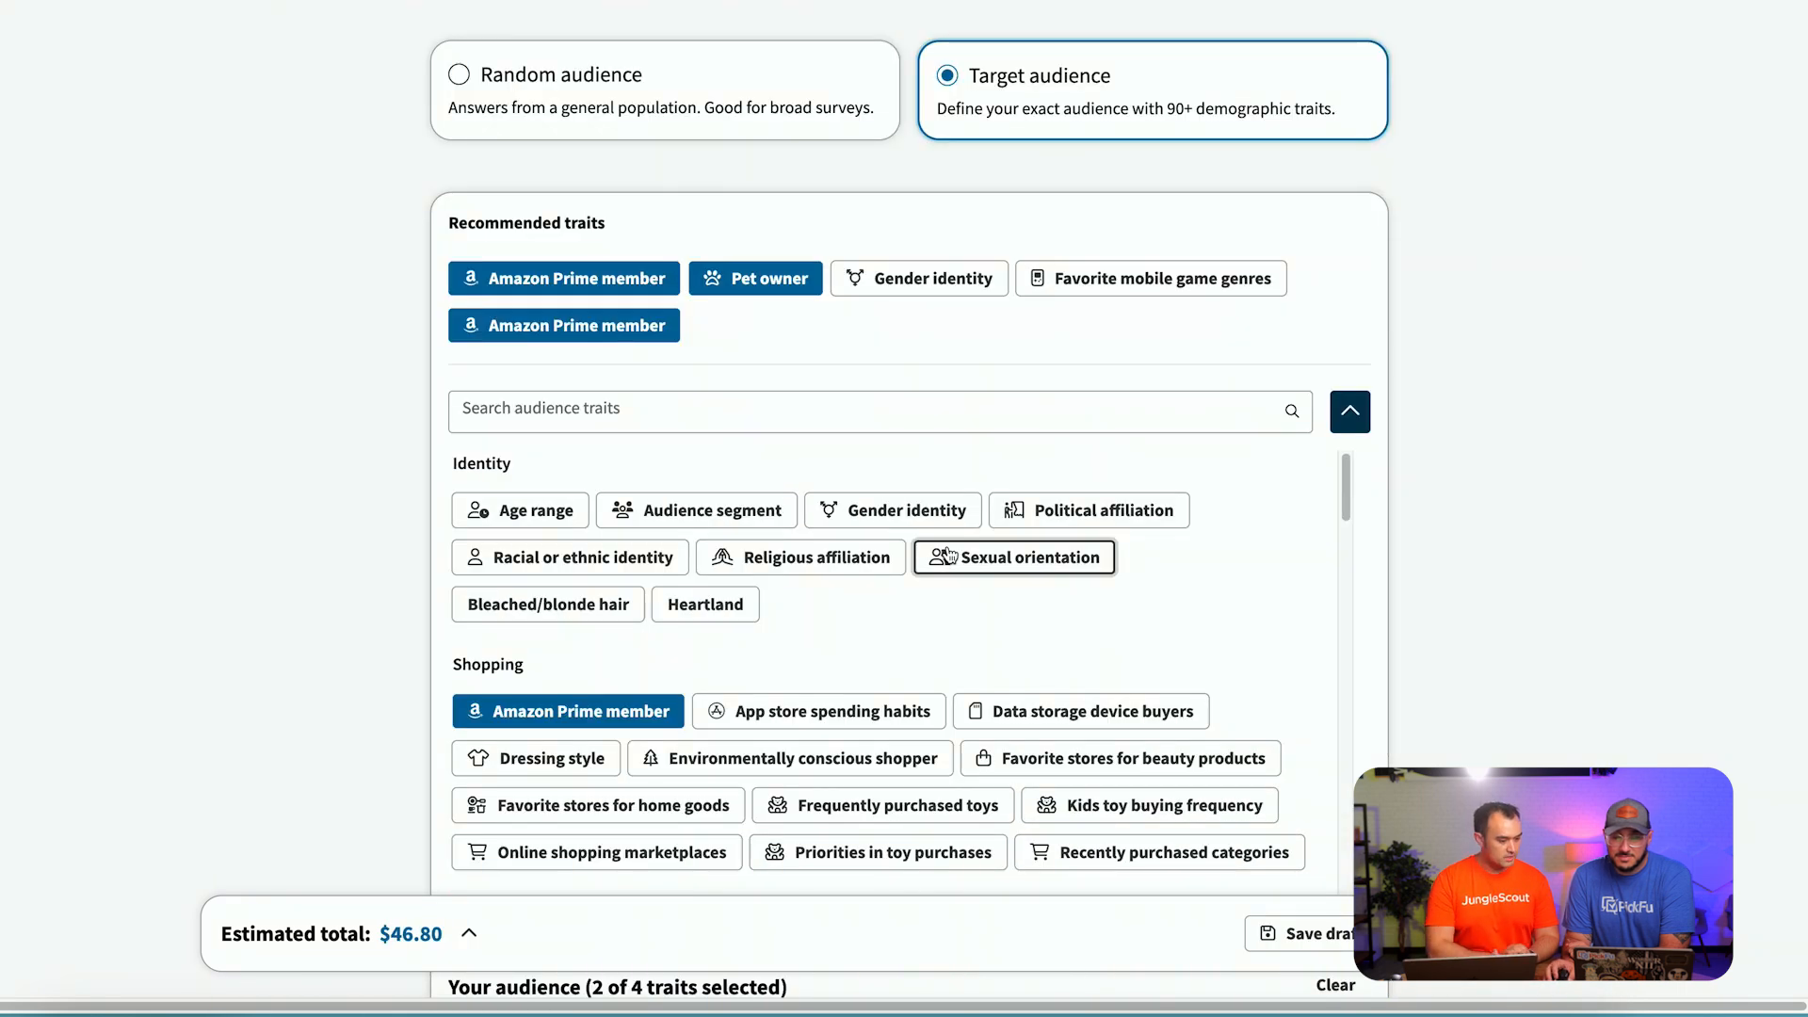
{"action": "scroll", "coordinate": [946, 556], "scroll_direction": "down", "scroll_amount": 3}
{"action": "scroll", "coordinate": [1150, 527], "scroll_direction": "down", "scroll_amount": 4}
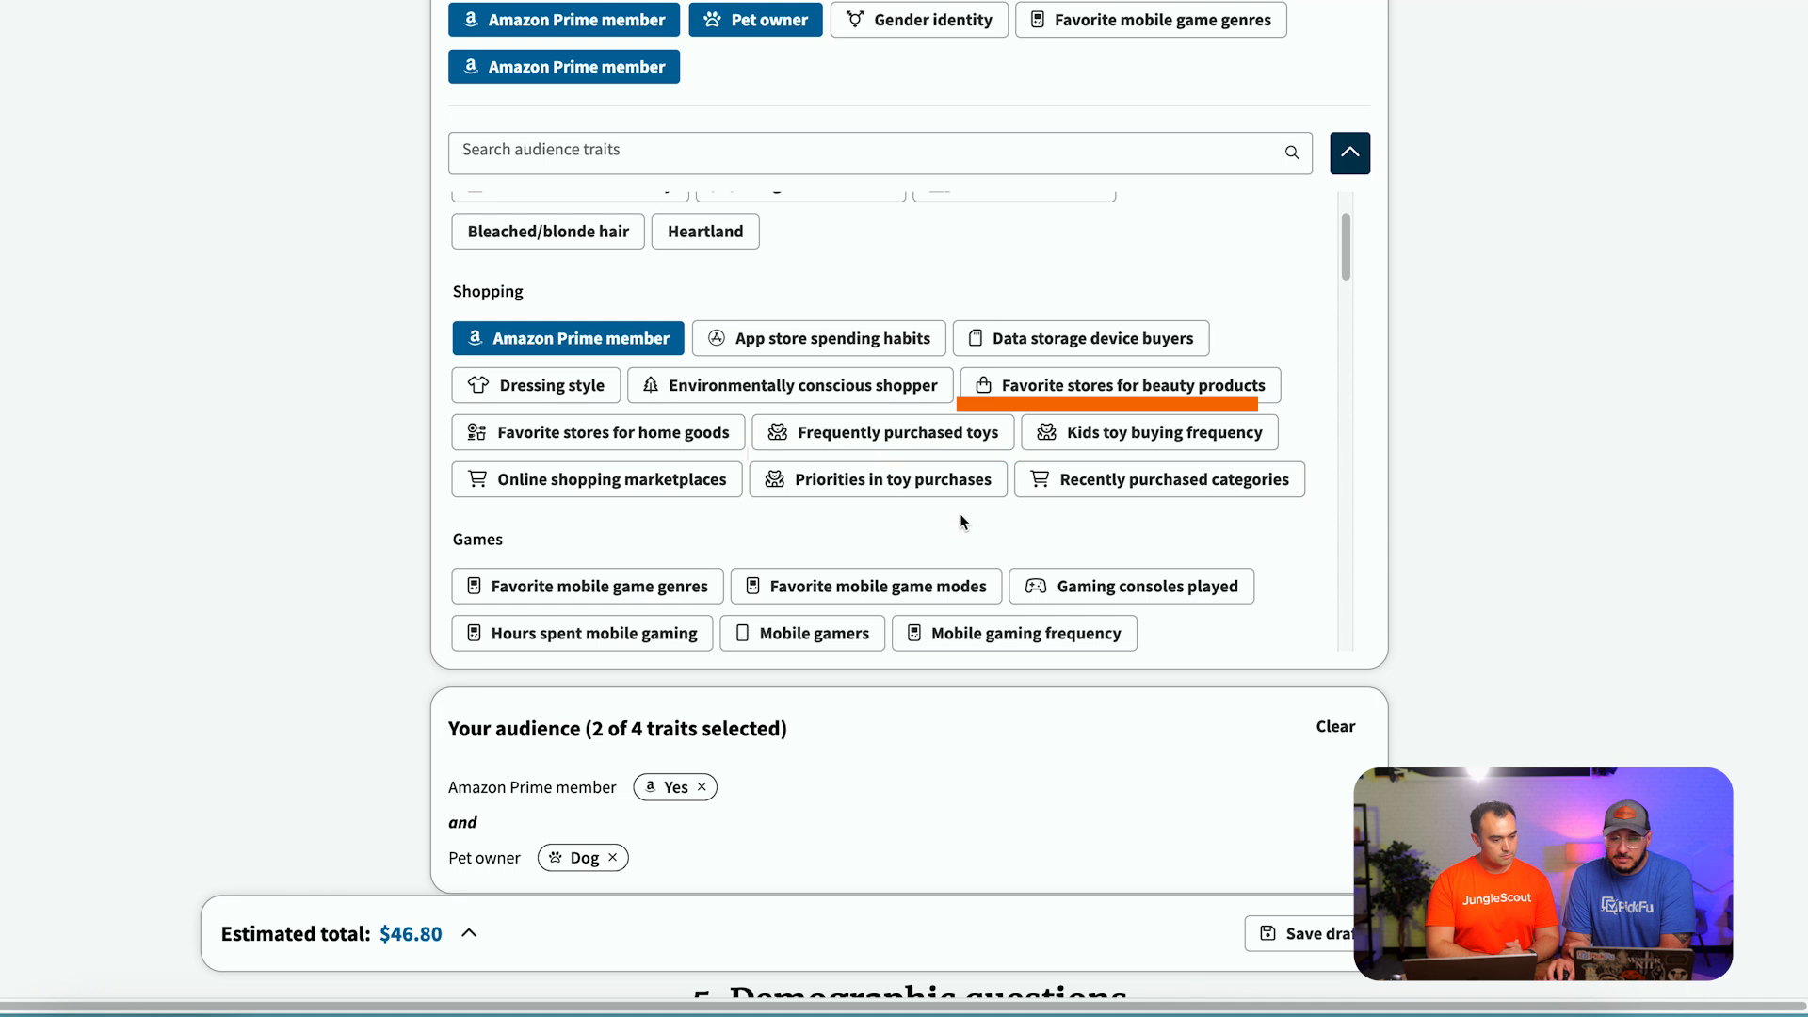
- Examine the games, family, books, hobbies and finances groups of audience traits
{"action": "scroll", "coordinate": [960, 521], "scroll_direction": "down", "scroll_amount": 1}
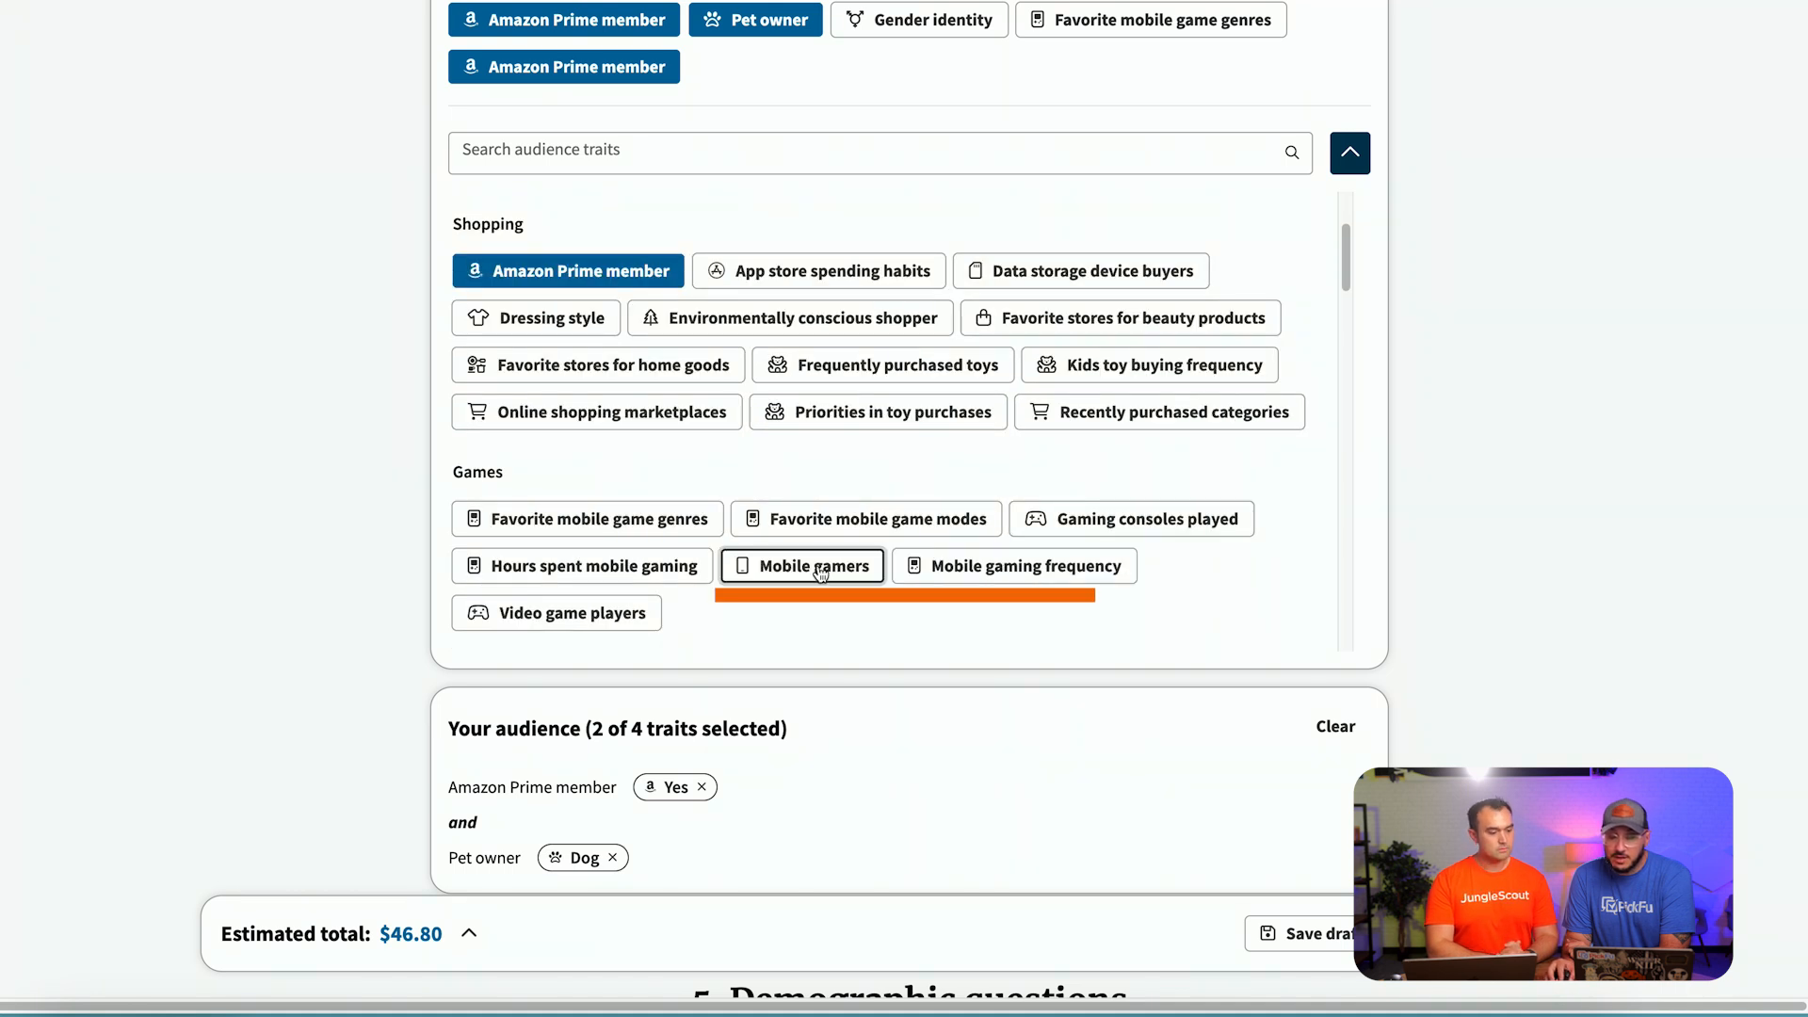
{"action": "scroll", "coordinate": [829, 556], "scroll_direction": "down", "scroll_amount": 2}
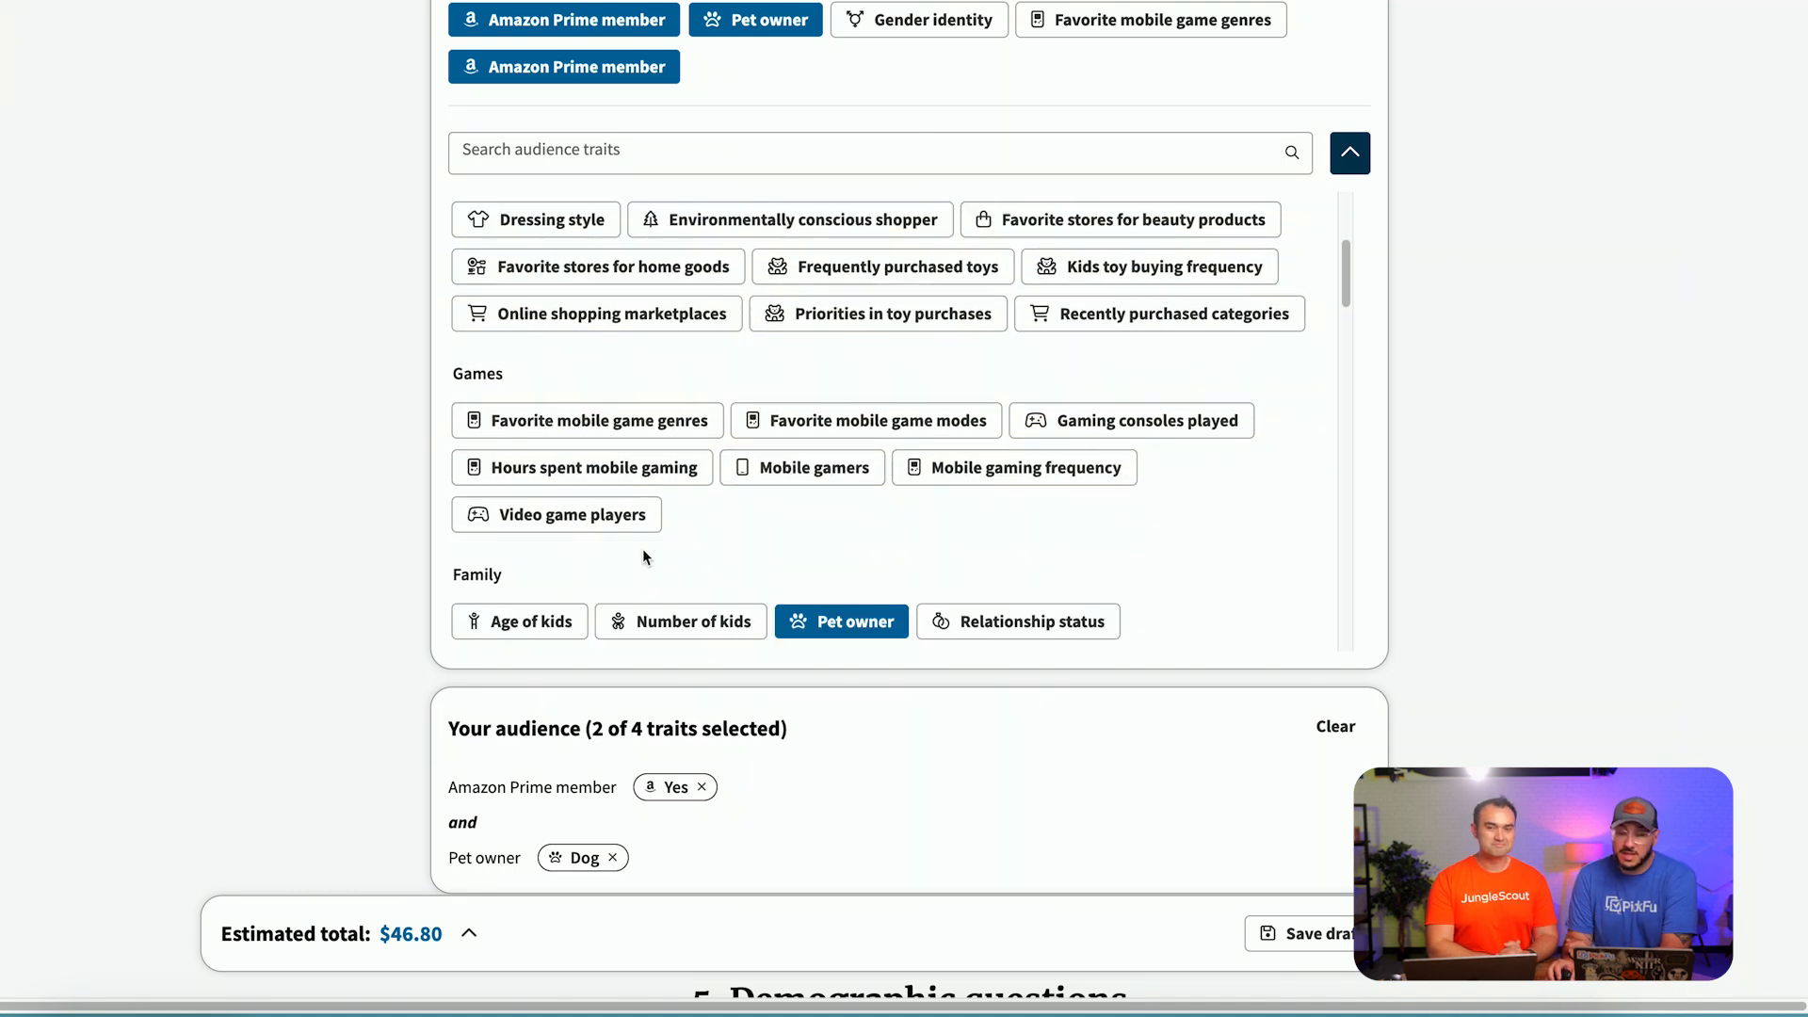
{"action": "scroll", "coordinate": [632, 548], "scroll_direction": "down", "scroll_amount": 3}
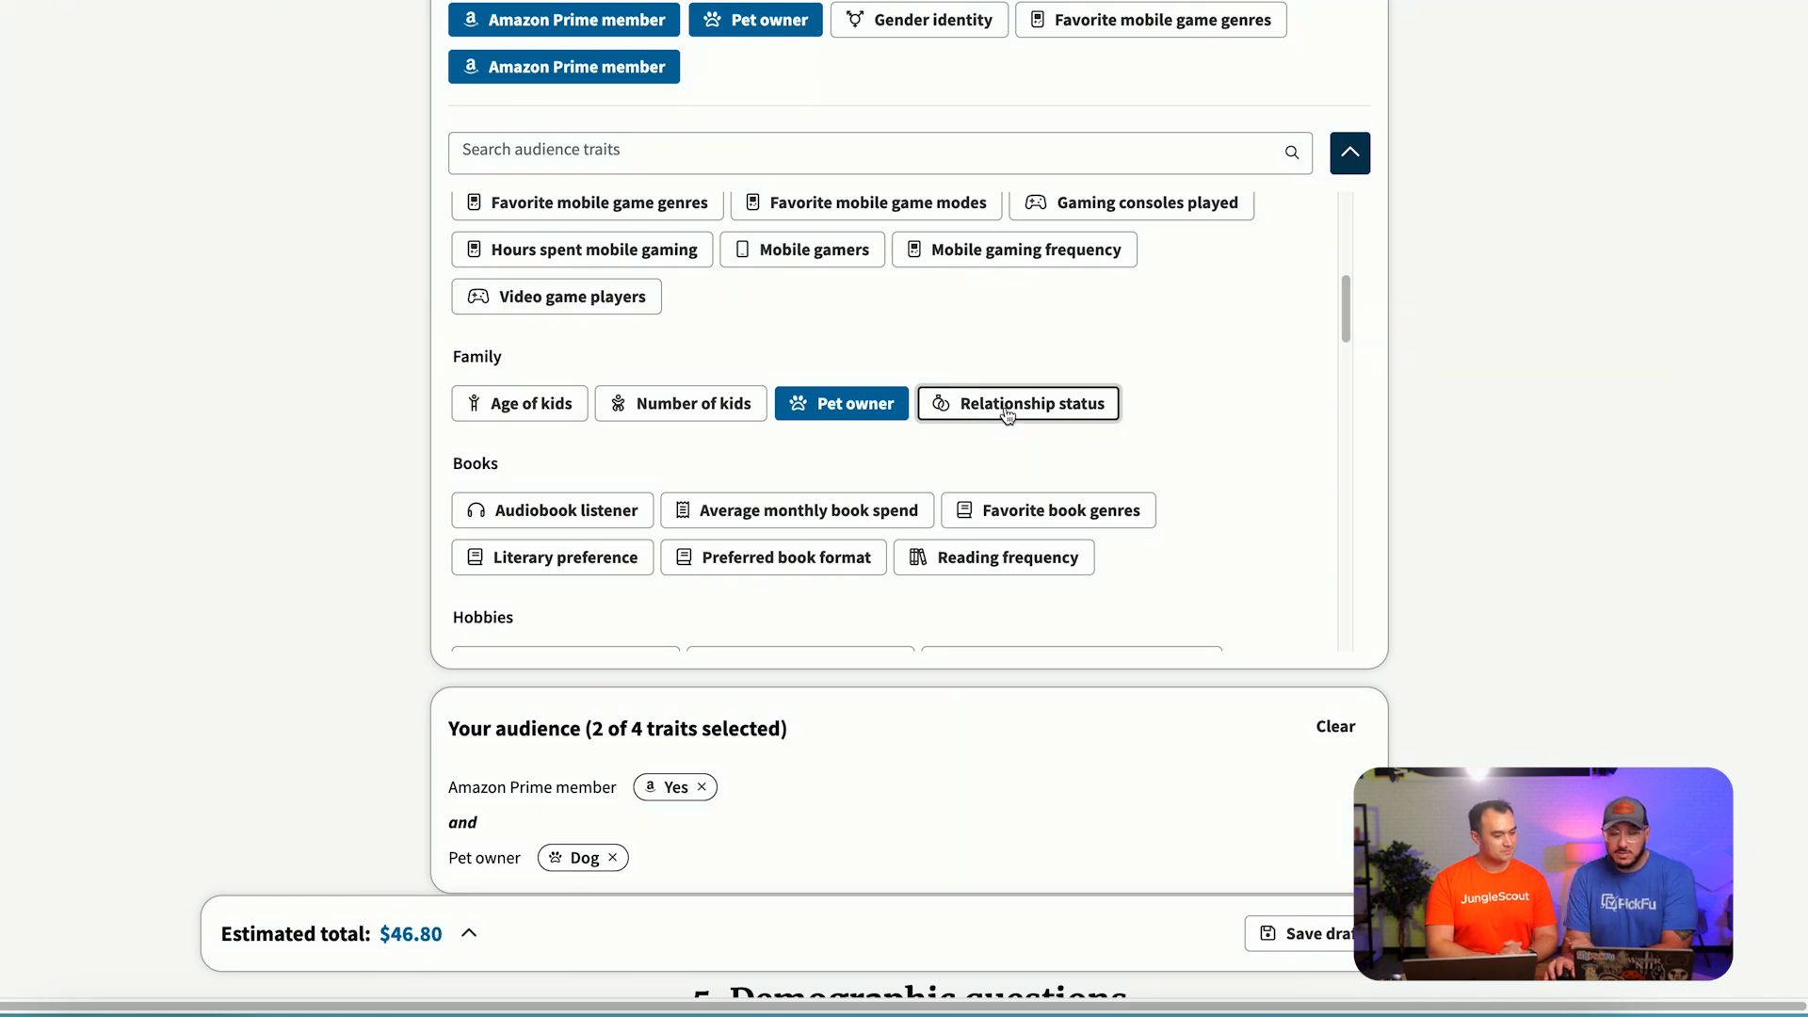
{"action": "scroll", "coordinate": [936, 512], "scroll_direction": "down", "scroll_amount": 3}
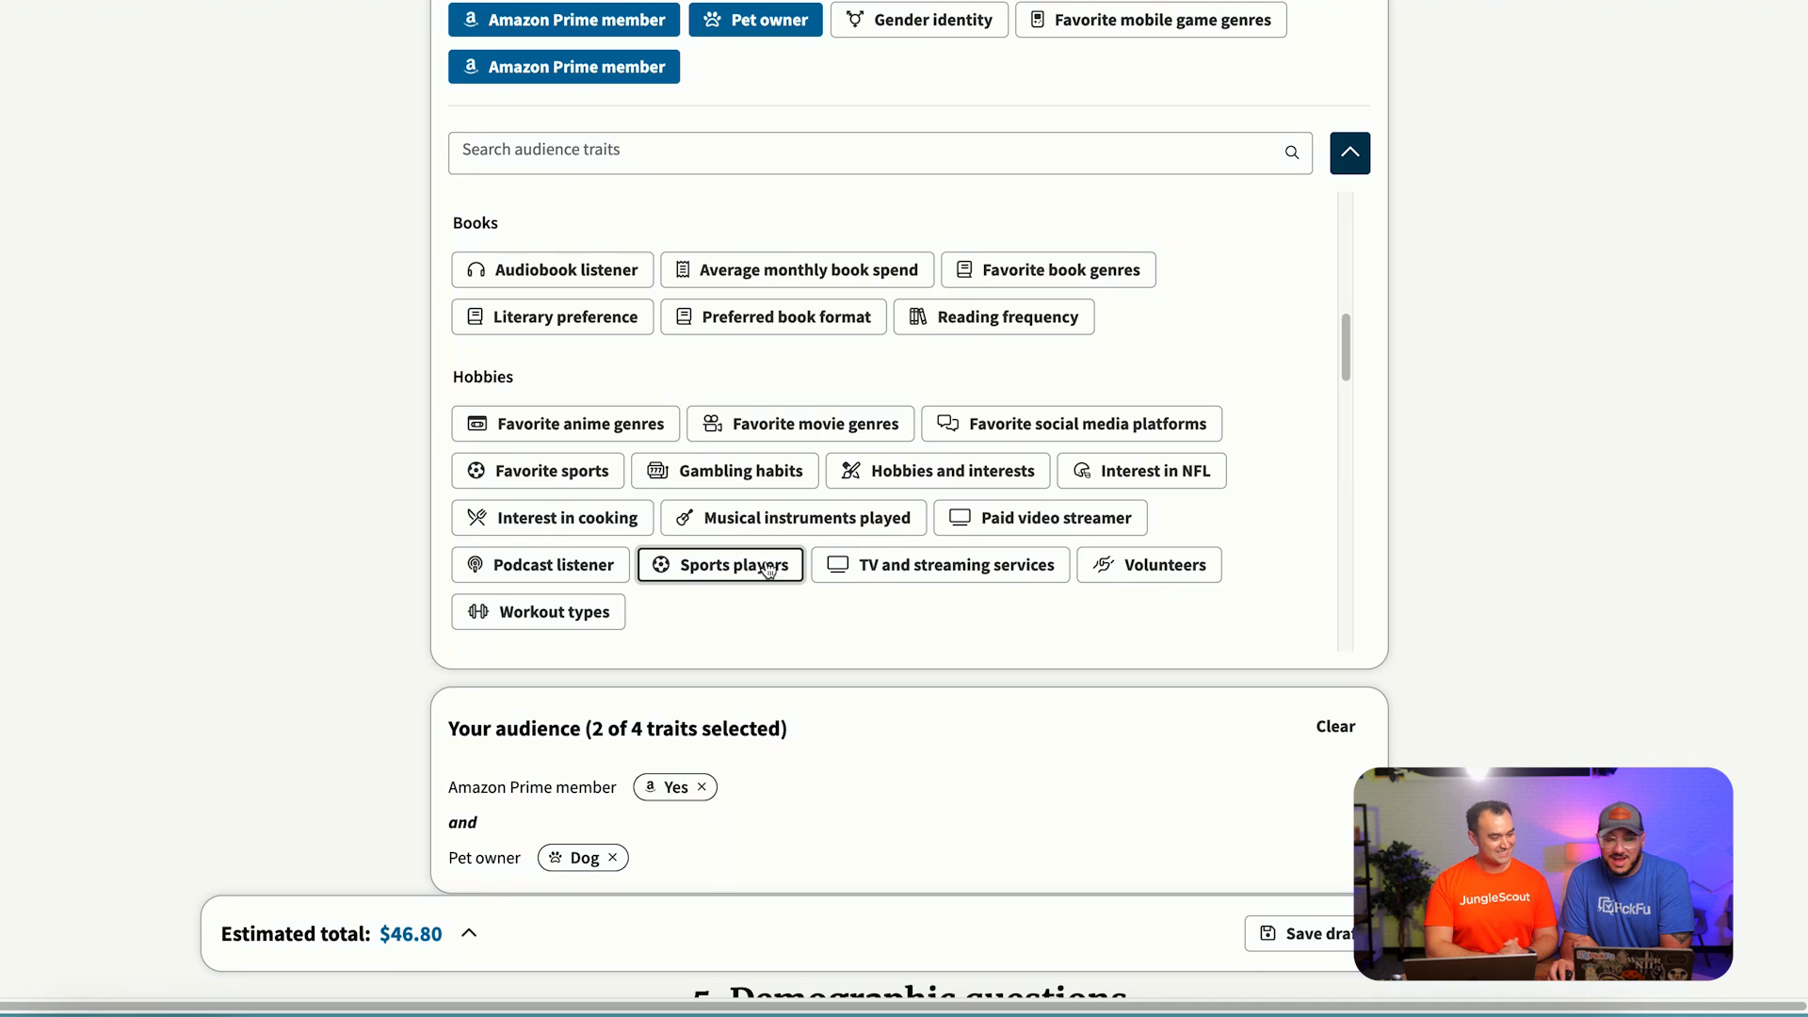
{"action": "scroll", "coordinate": [768, 570], "scroll_direction": "down", "scroll_amount": 2}
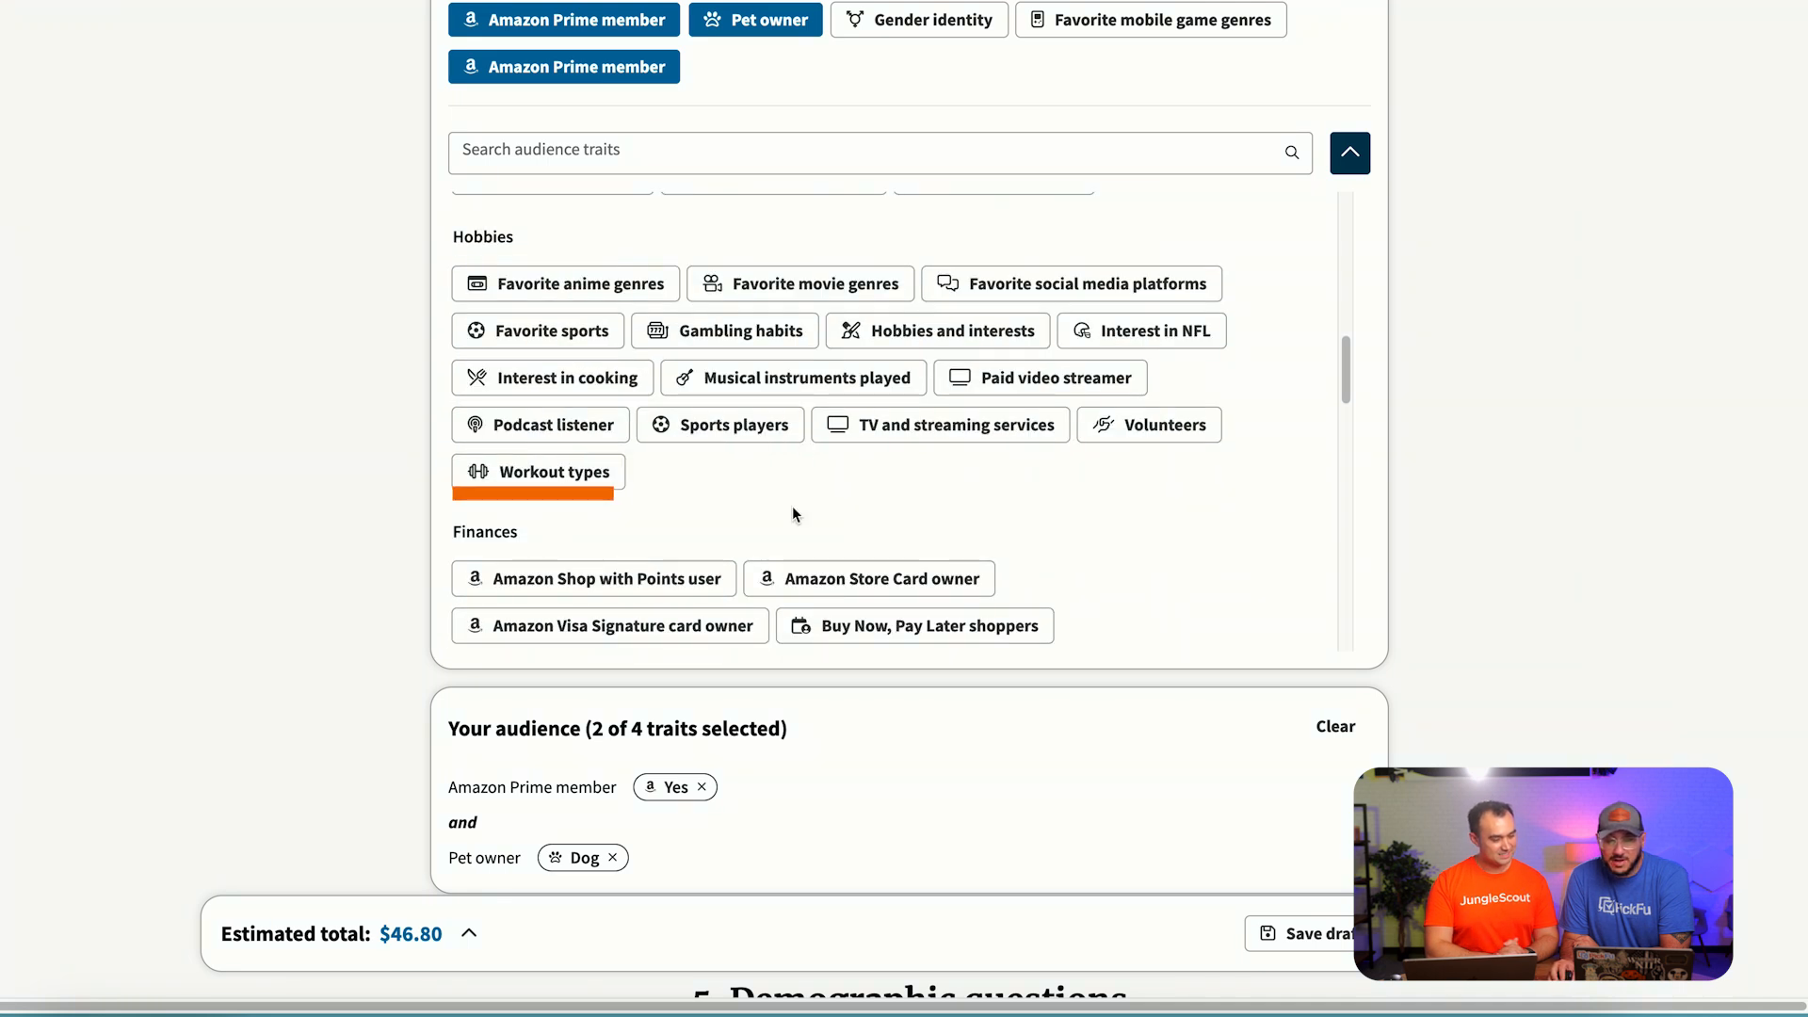
{"action": "scroll", "coordinate": [744, 565], "scroll_direction": "down", "scroll_amount": 1}
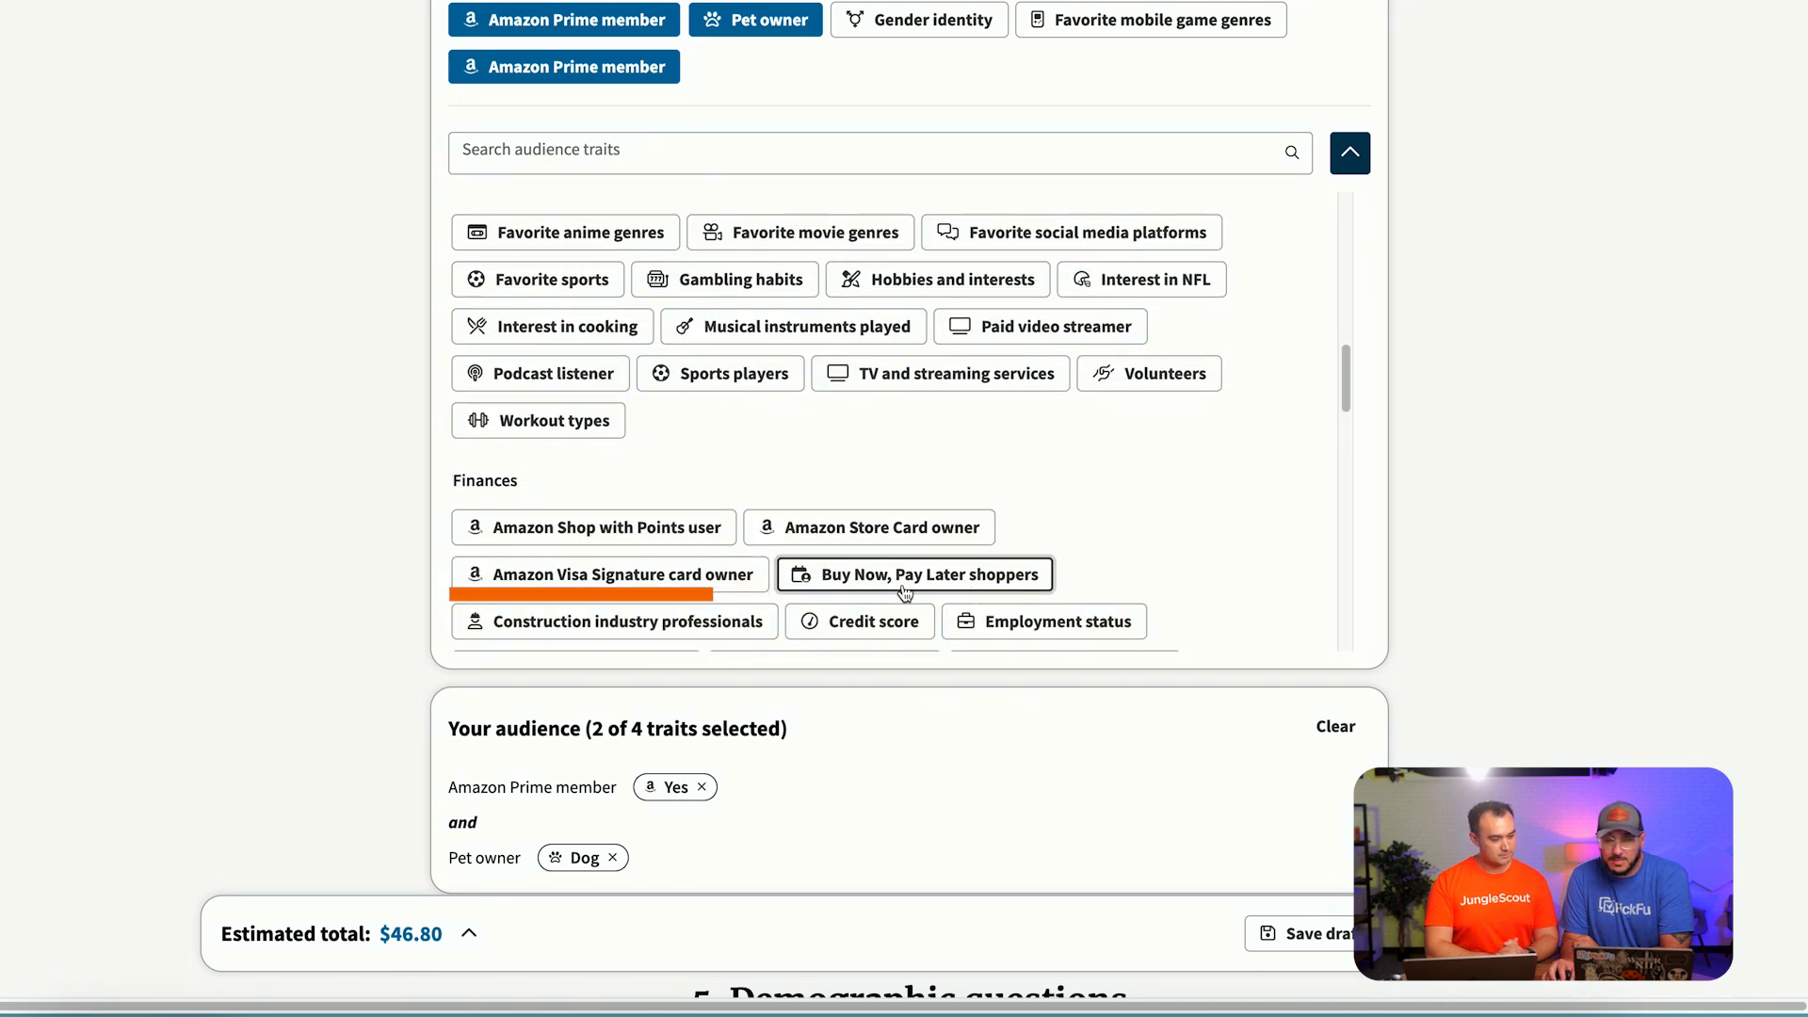
{"action": "scroll", "coordinate": [993, 587], "scroll_direction": "down", "scroll_amount": 1}
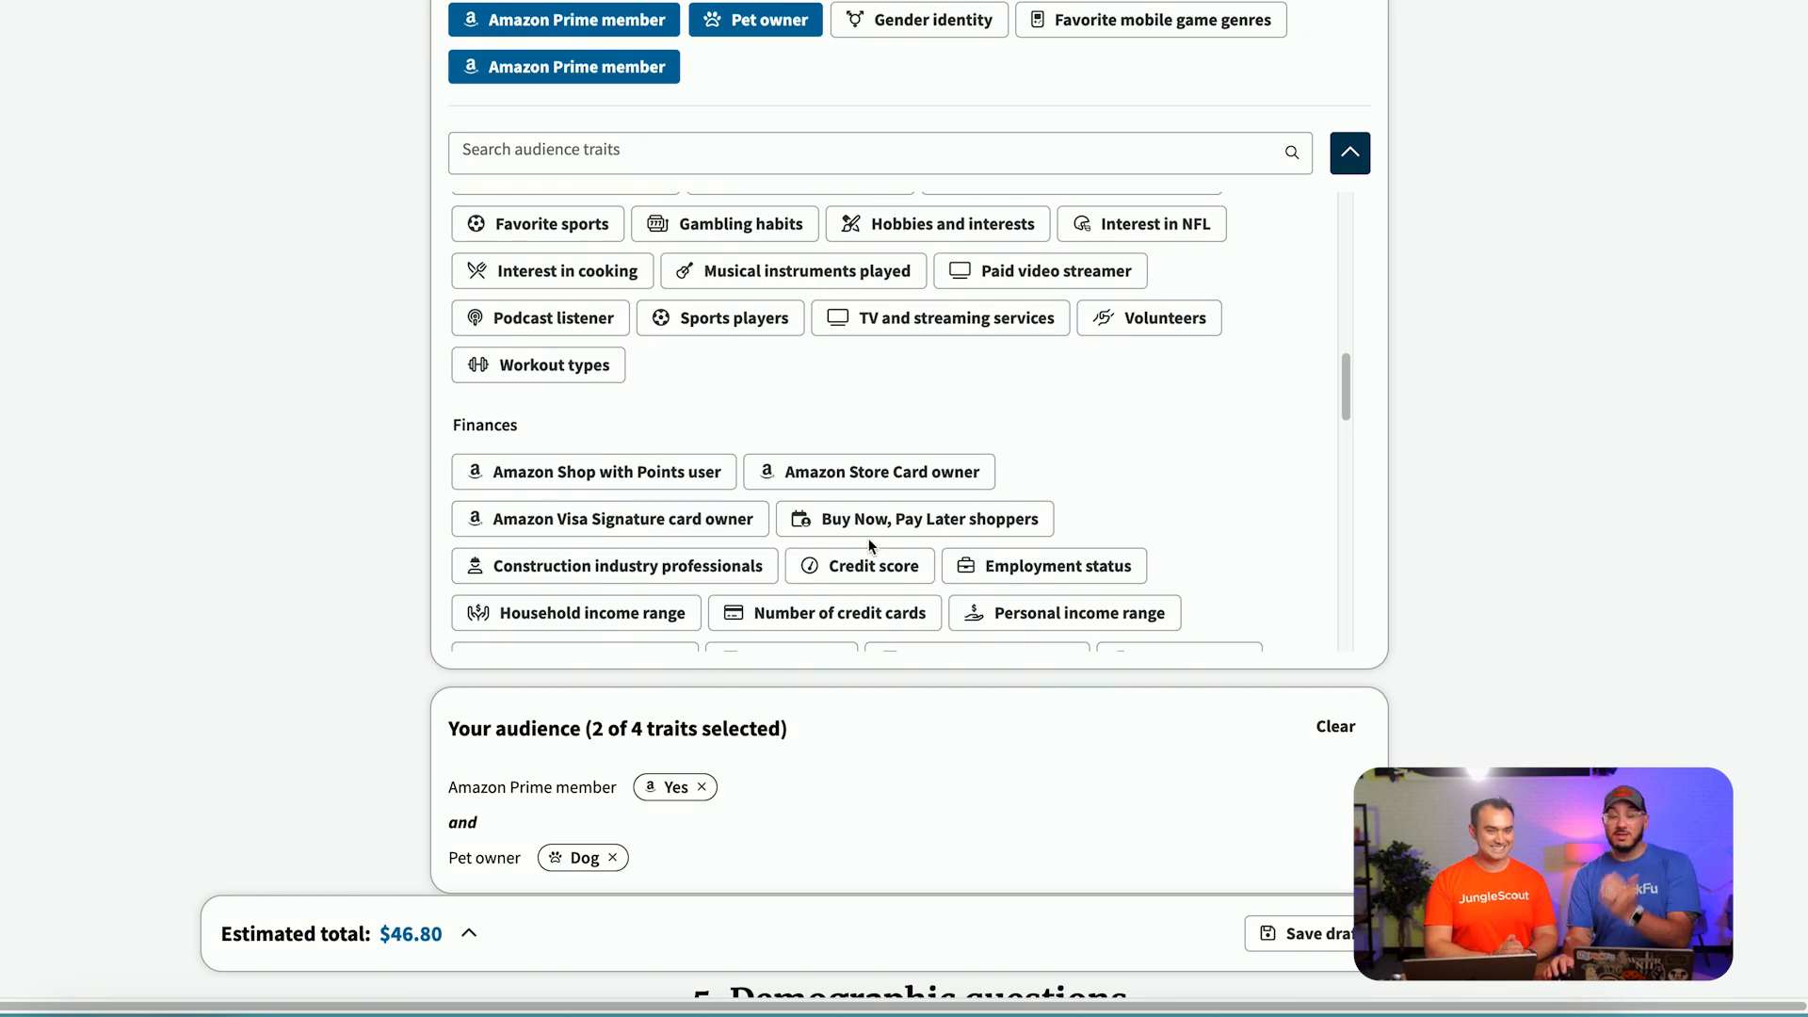
{"action": "scroll", "coordinate": [947, 565], "scroll_direction": "down", "scroll_amount": 1}
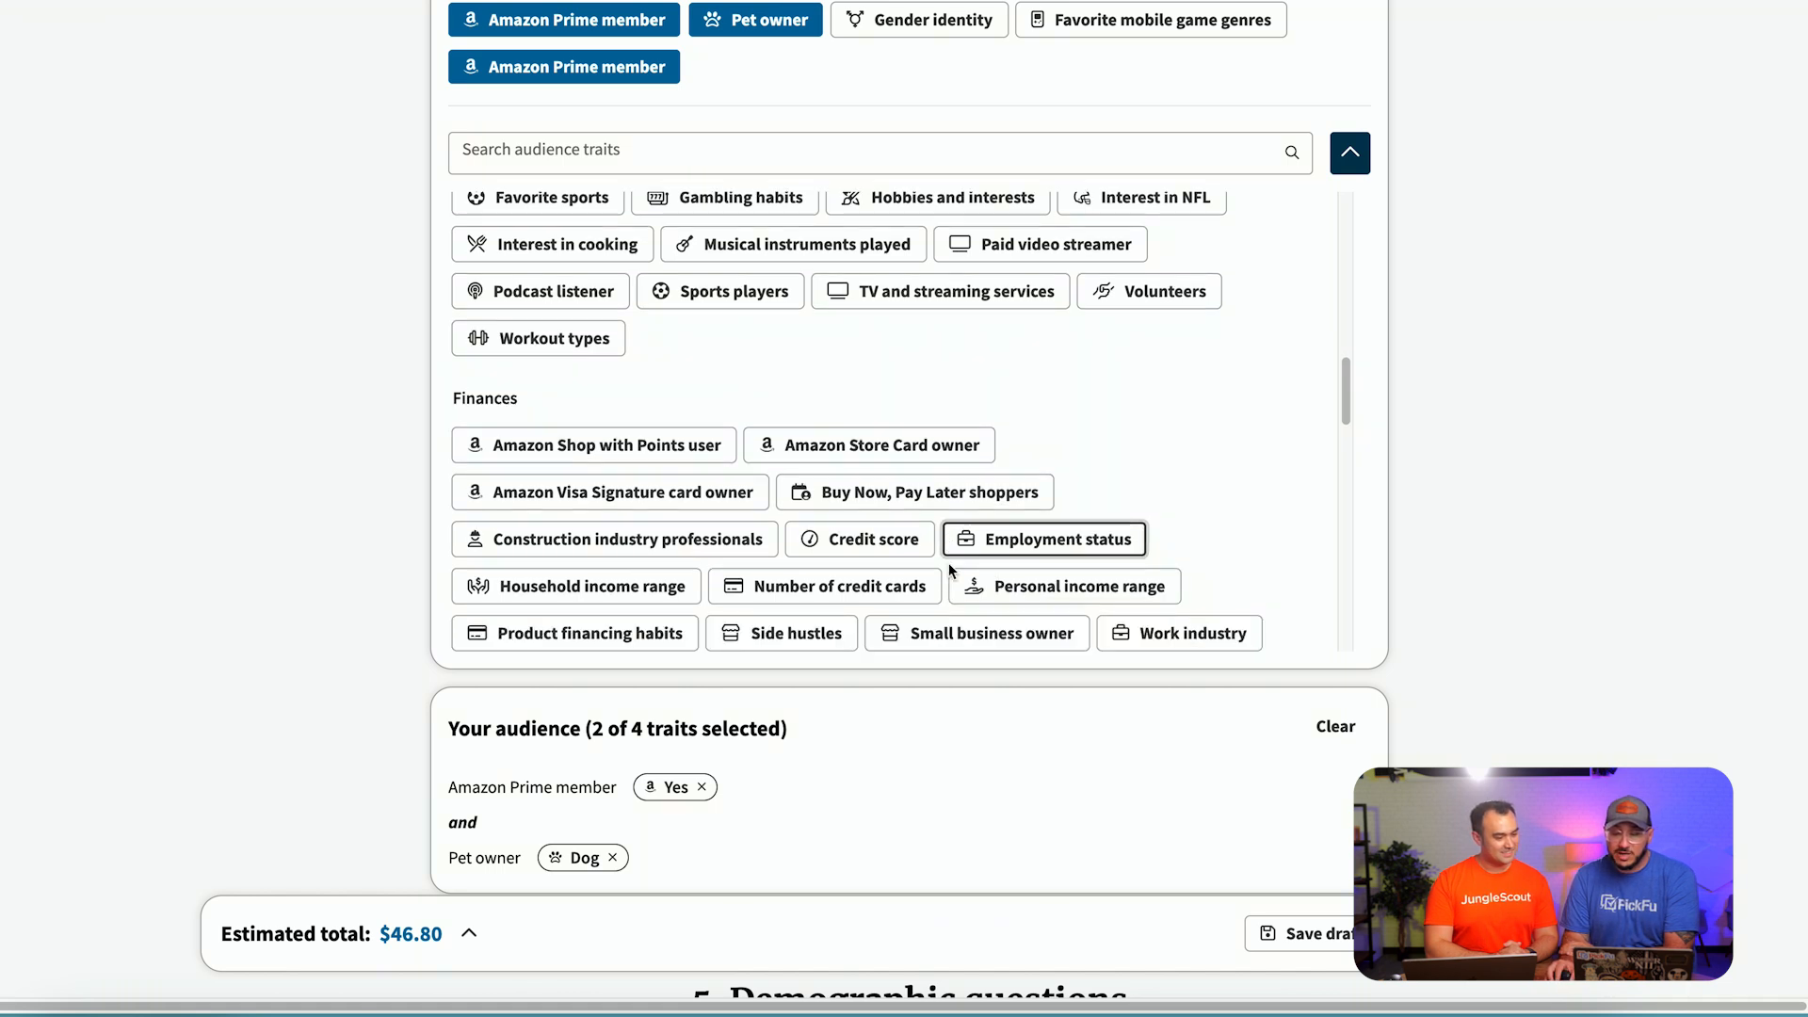
- Examine the audience traits from health through food and drink, home, investments, education and tech, and expand the car fuel type options under travel
{"action": "scroll", "coordinate": [886, 579], "scroll_direction": "down", "scroll_amount": 8}
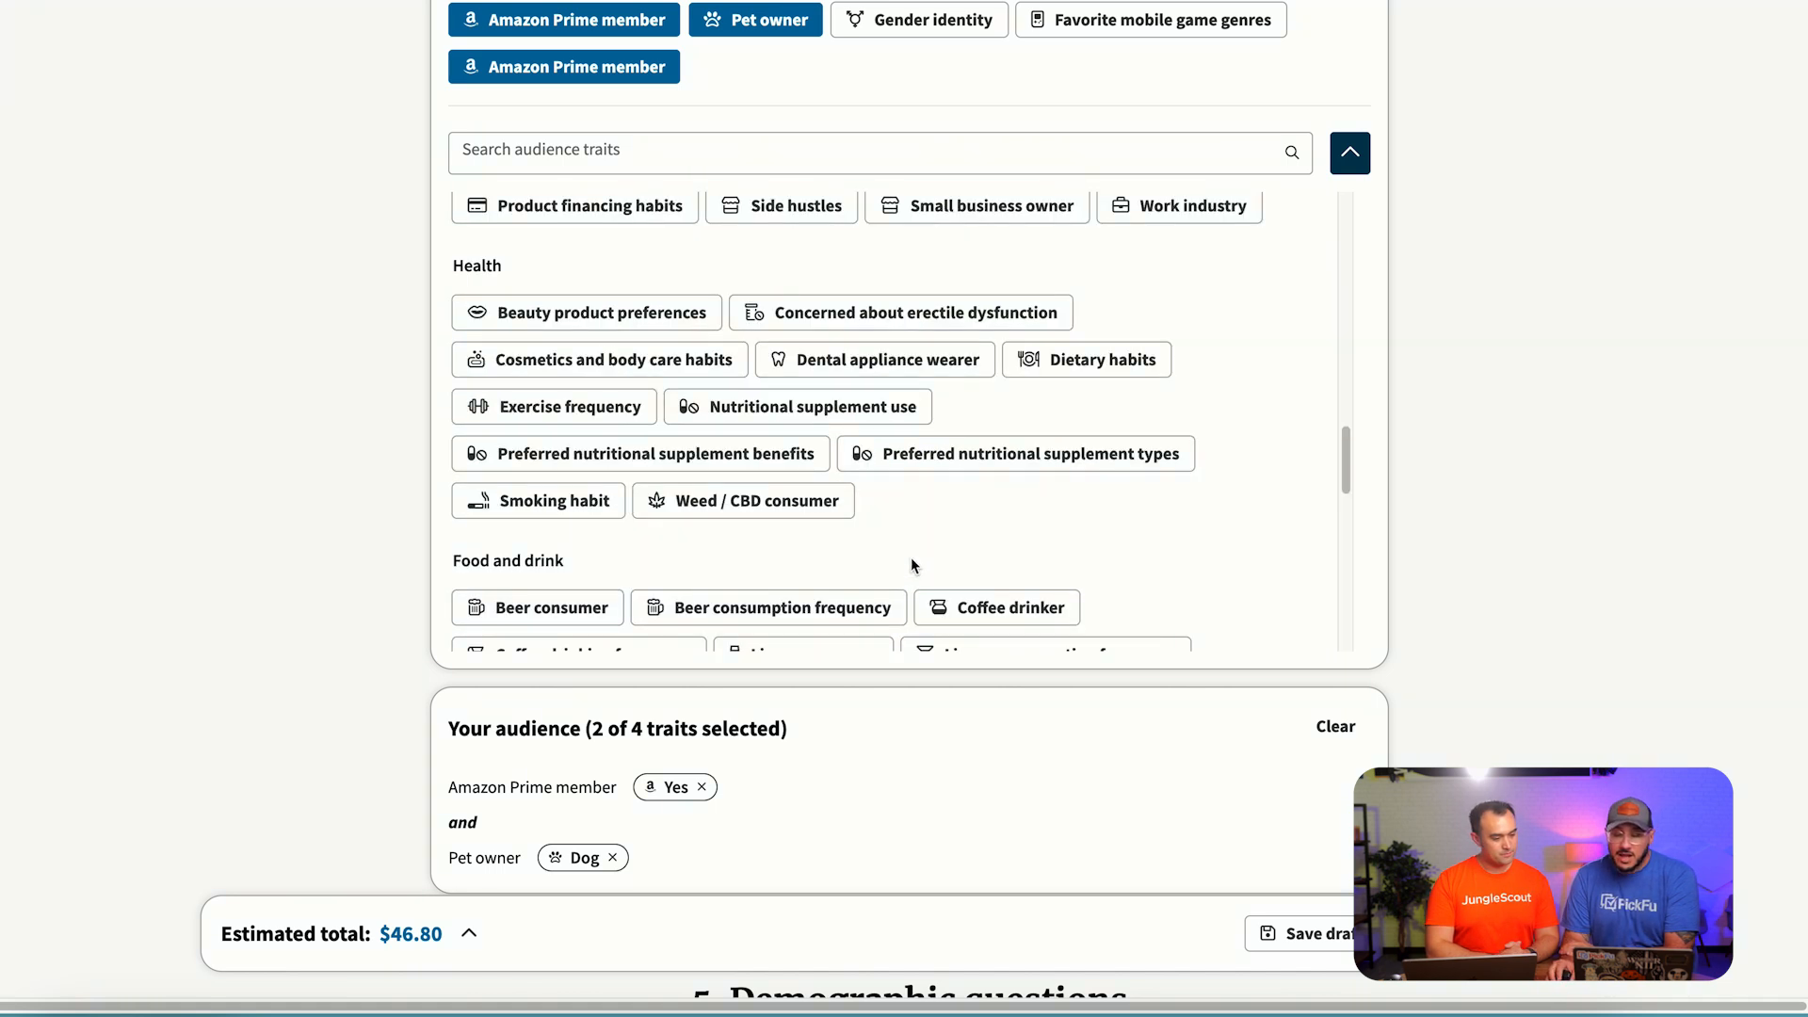
{"action": "scroll", "coordinate": [885, 565], "scroll_direction": "down", "scroll_amount": 4}
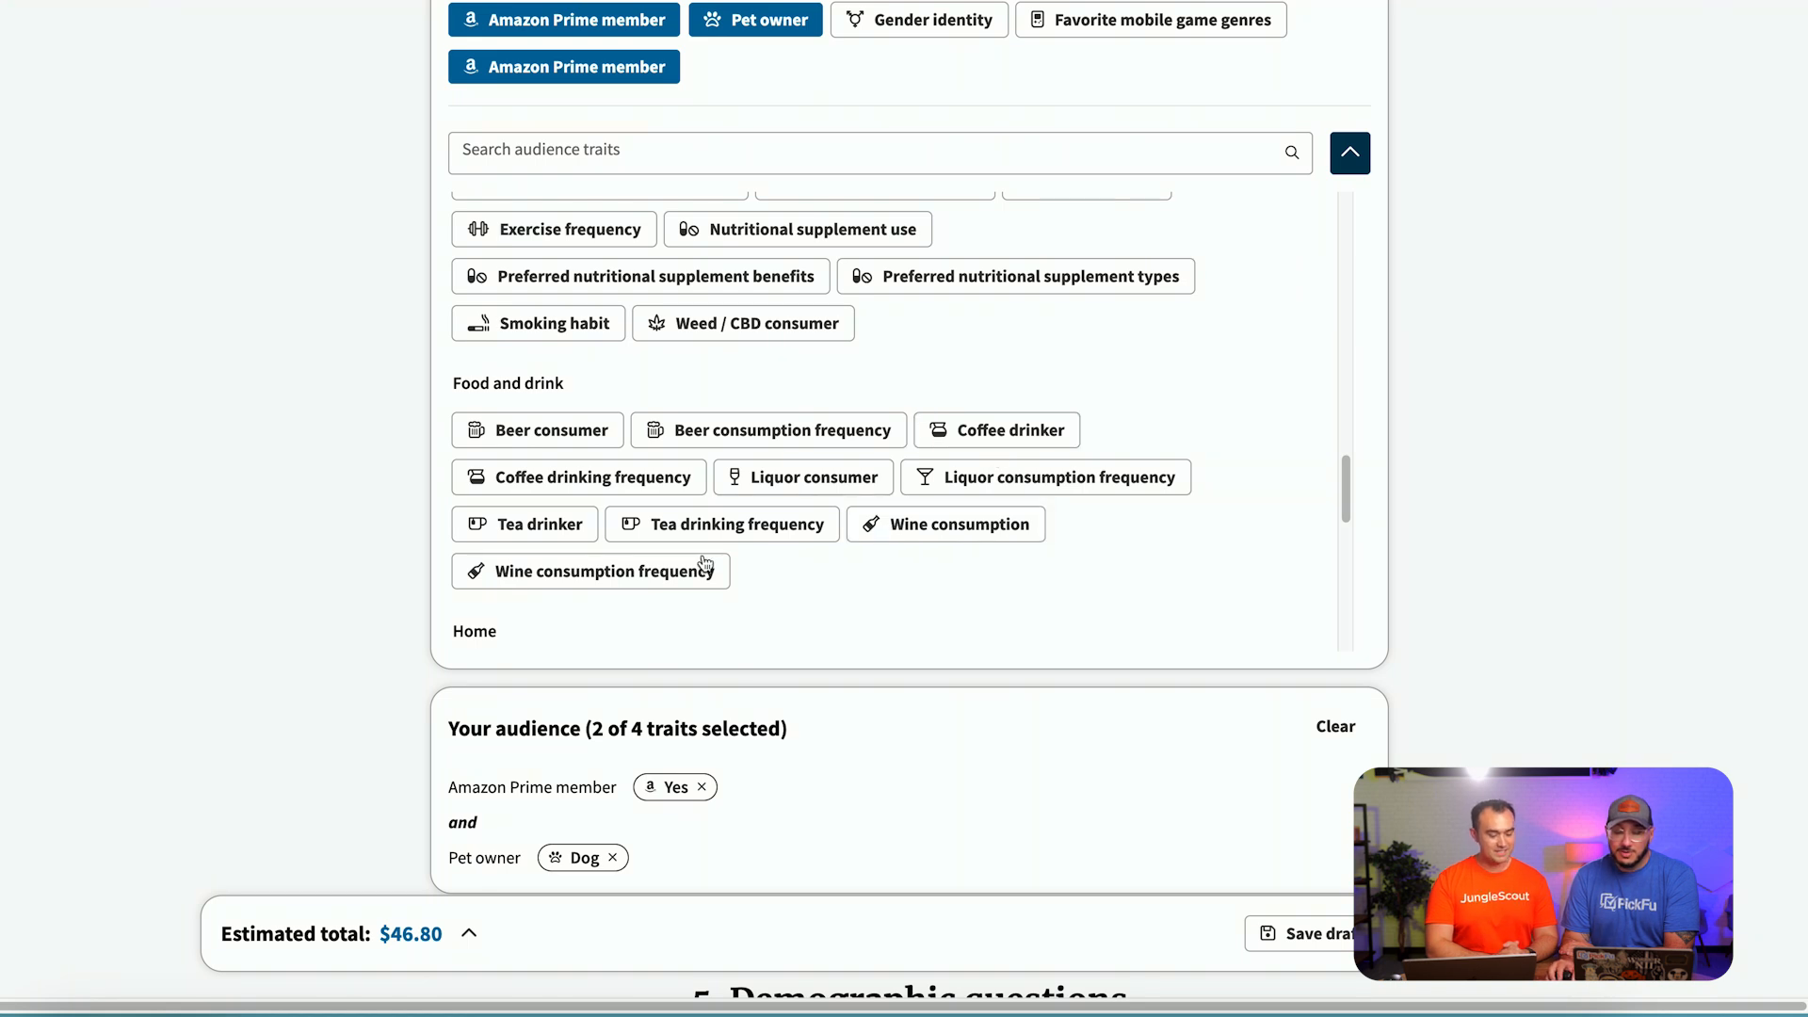
{"action": "scroll", "coordinate": [674, 550], "scroll_direction": "down", "scroll_amount": 2}
{"action": "scroll", "coordinate": [674, 556], "scroll_direction": "down", "scroll_amount": 2}
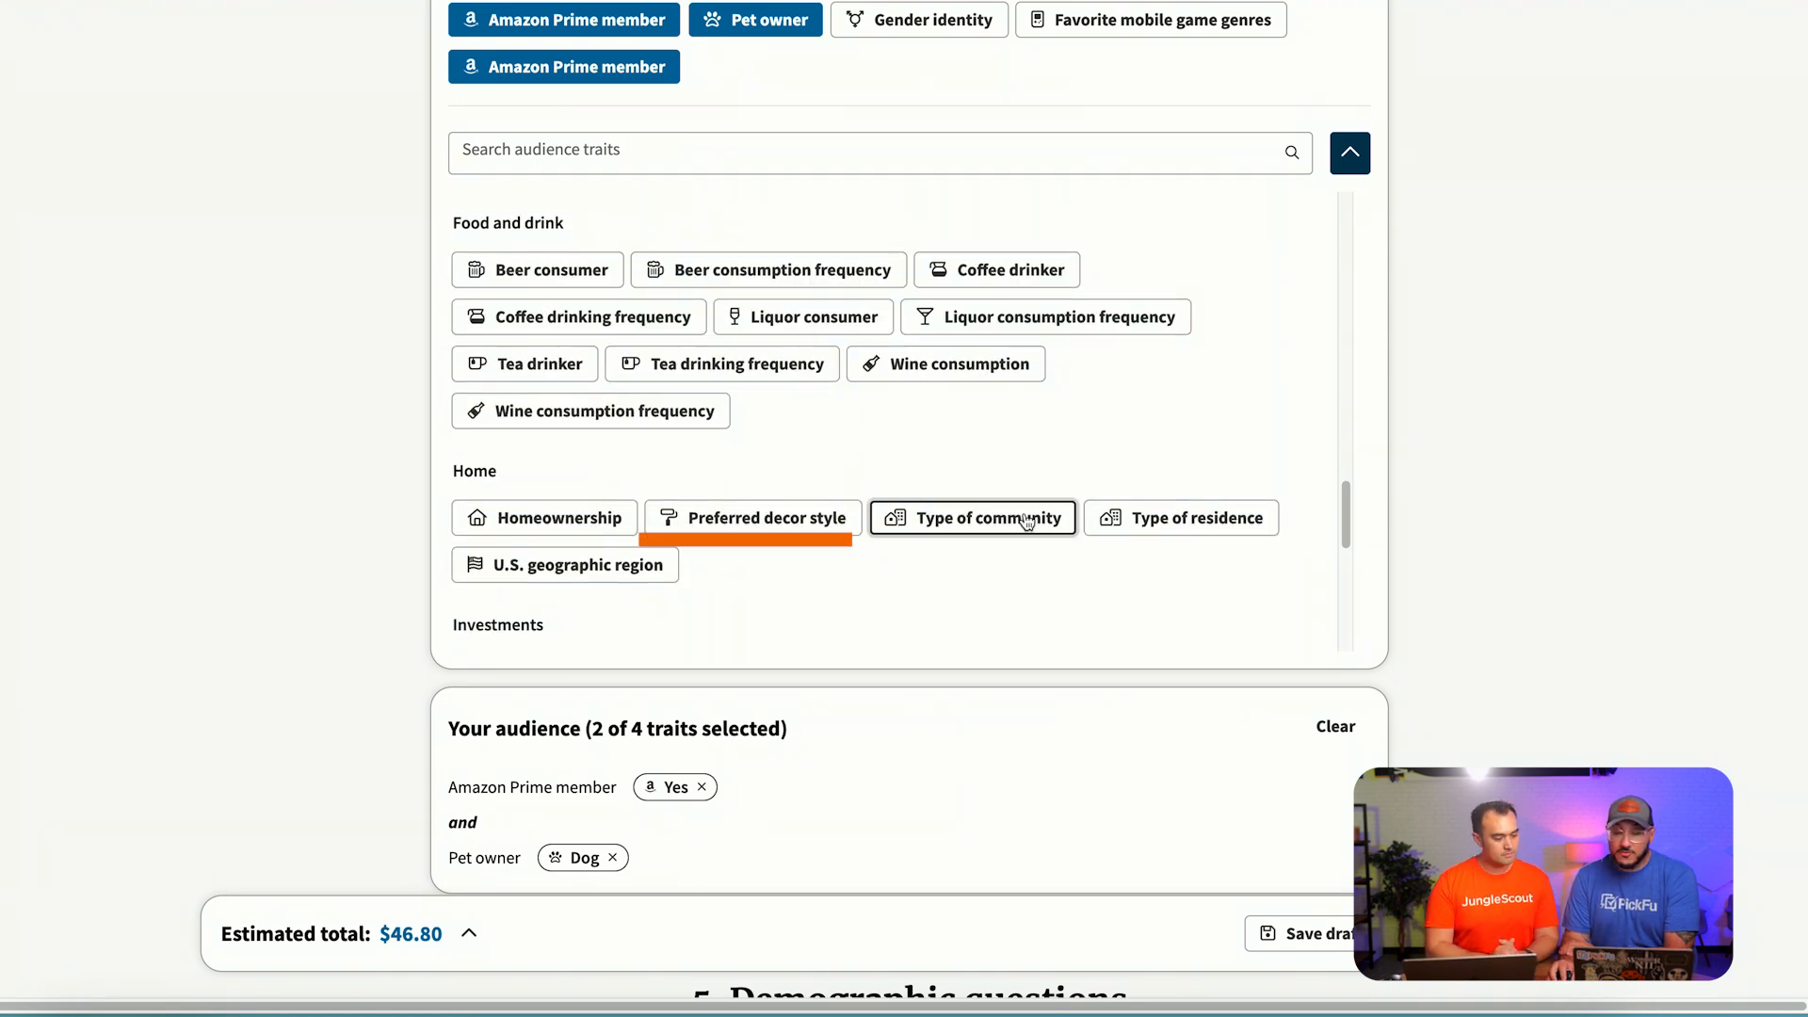
{"action": "scroll", "coordinate": [979, 523], "scroll_direction": "down", "scroll_amount": 3}
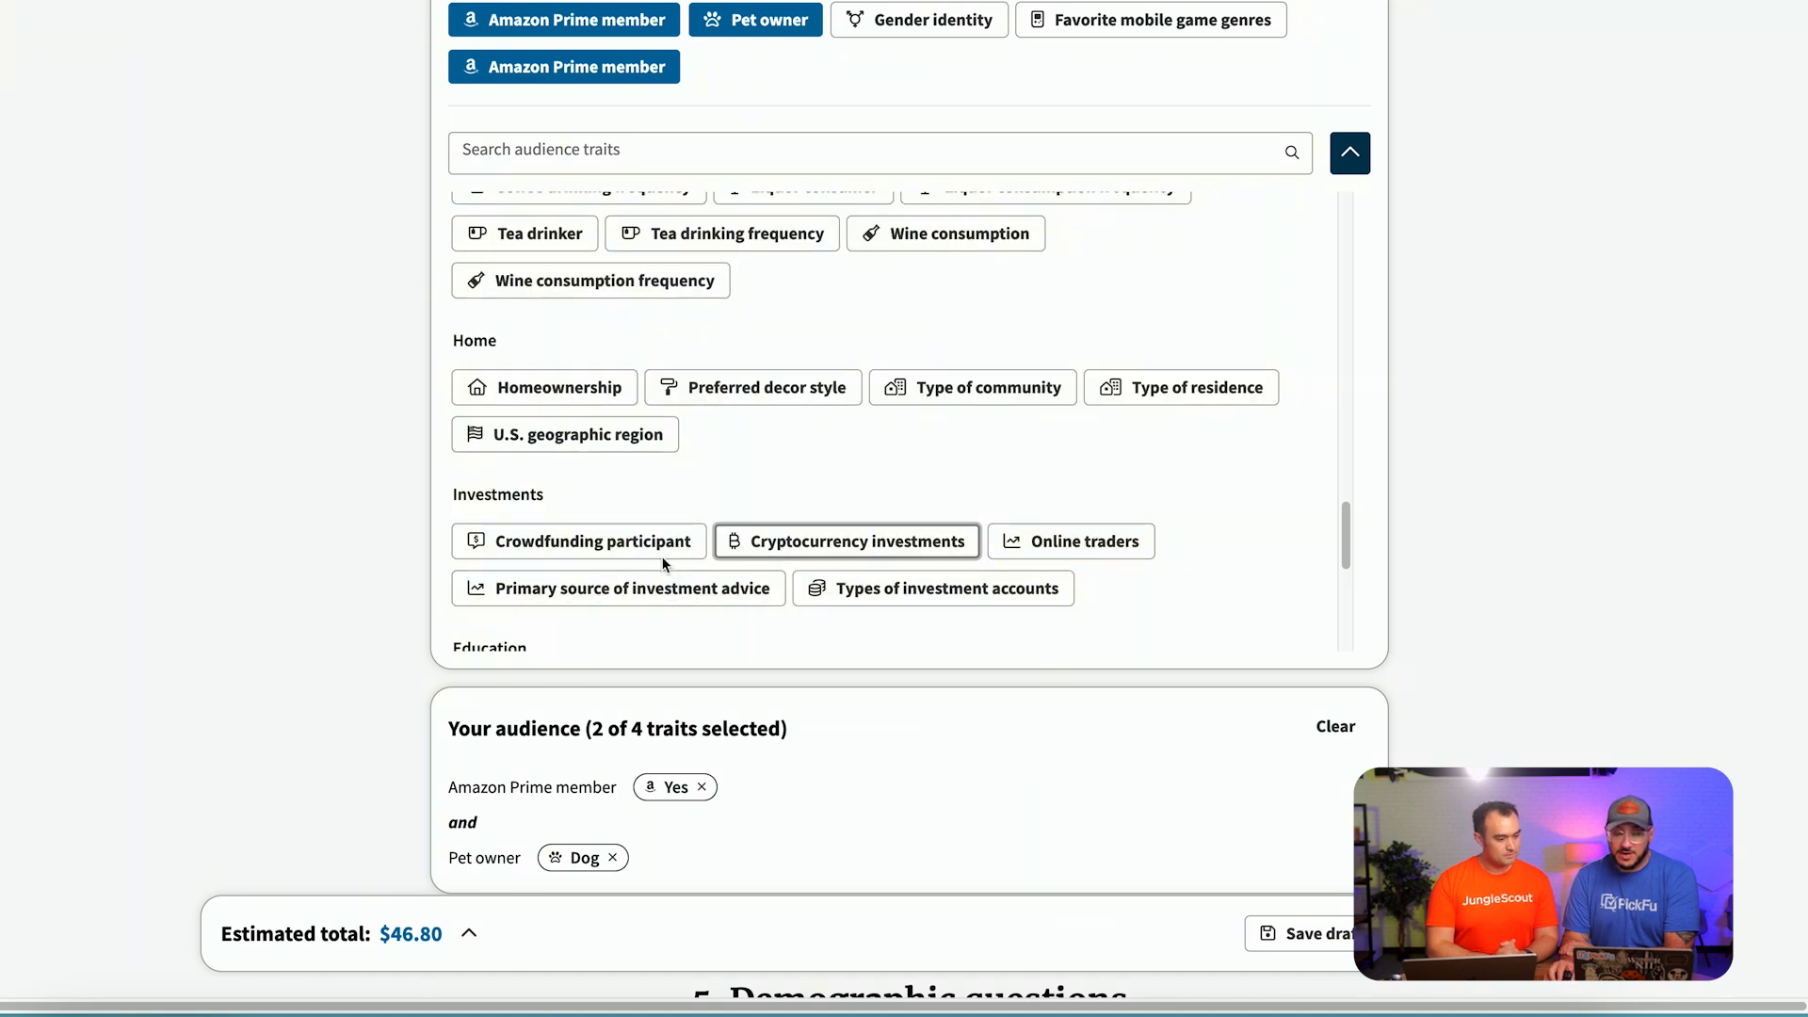
{"action": "scroll", "coordinate": [747, 558], "scroll_direction": "down", "scroll_amount": 1}
{"action": "scroll", "coordinate": [816, 543], "scroll_direction": "down", "scroll_amount": 2}
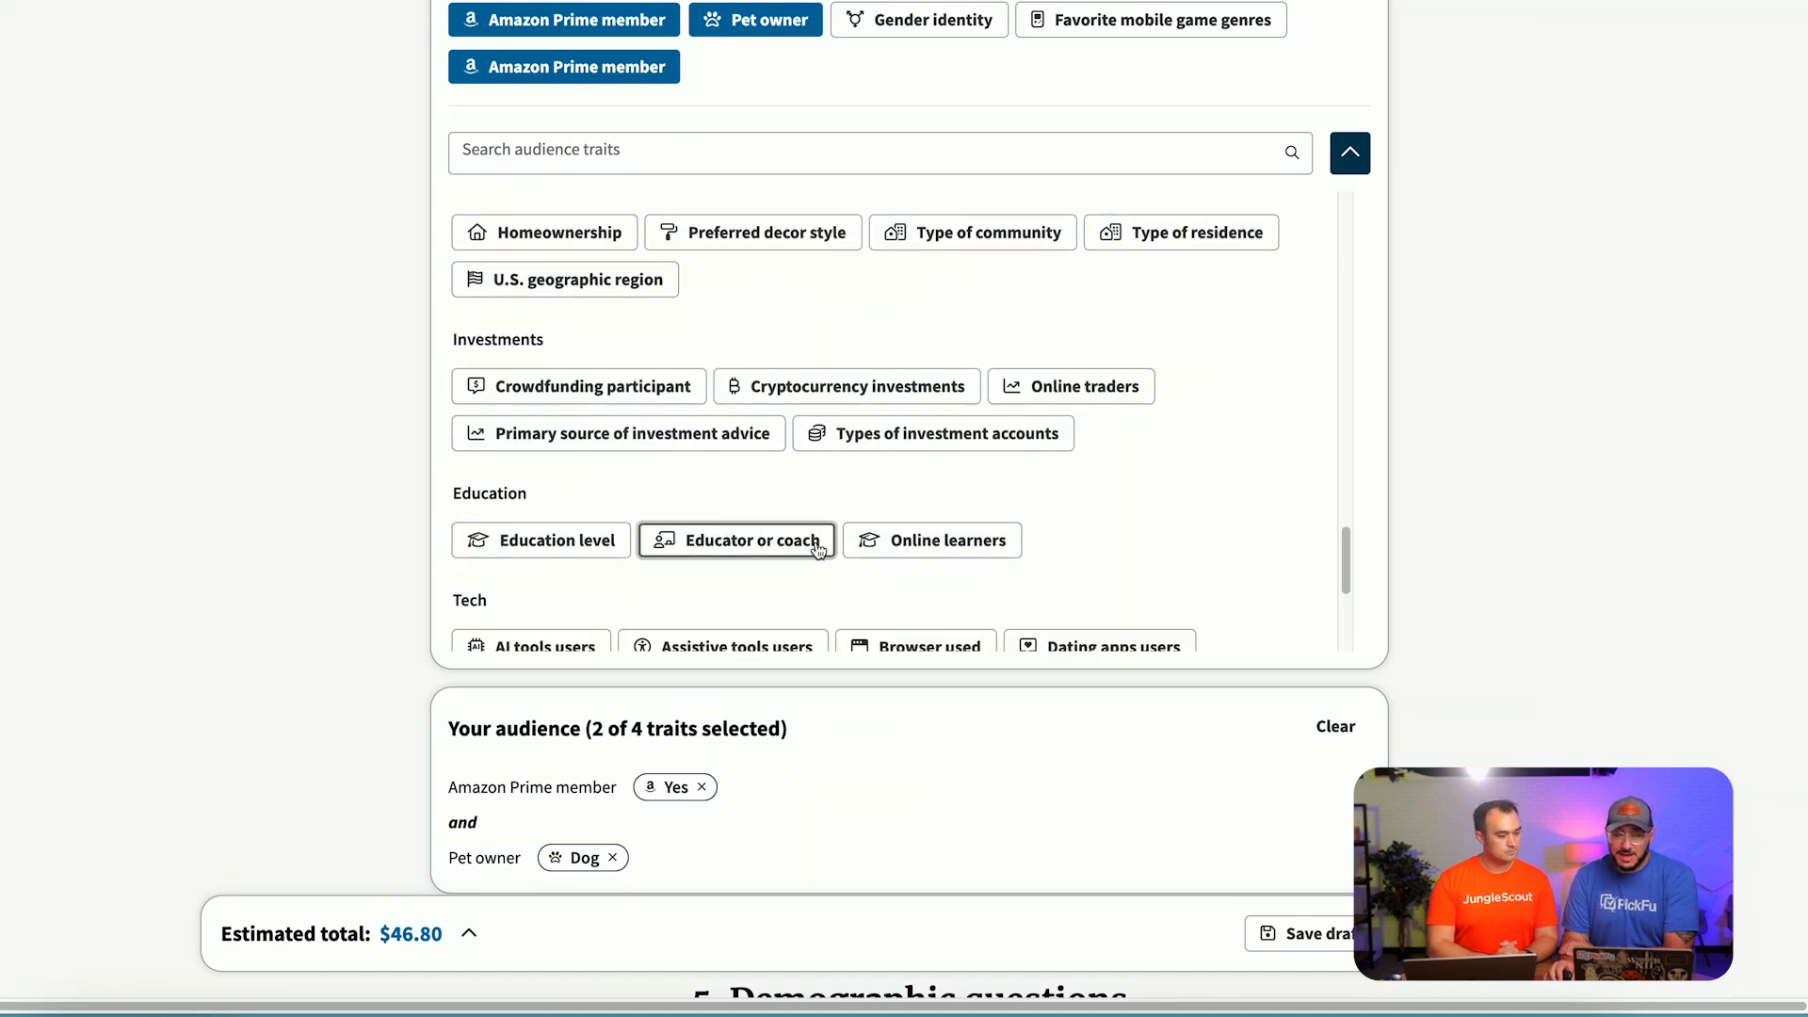
{"action": "scroll", "coordinate": [840, 554], "scroll_direction": "down", "scroll_amount": 1}
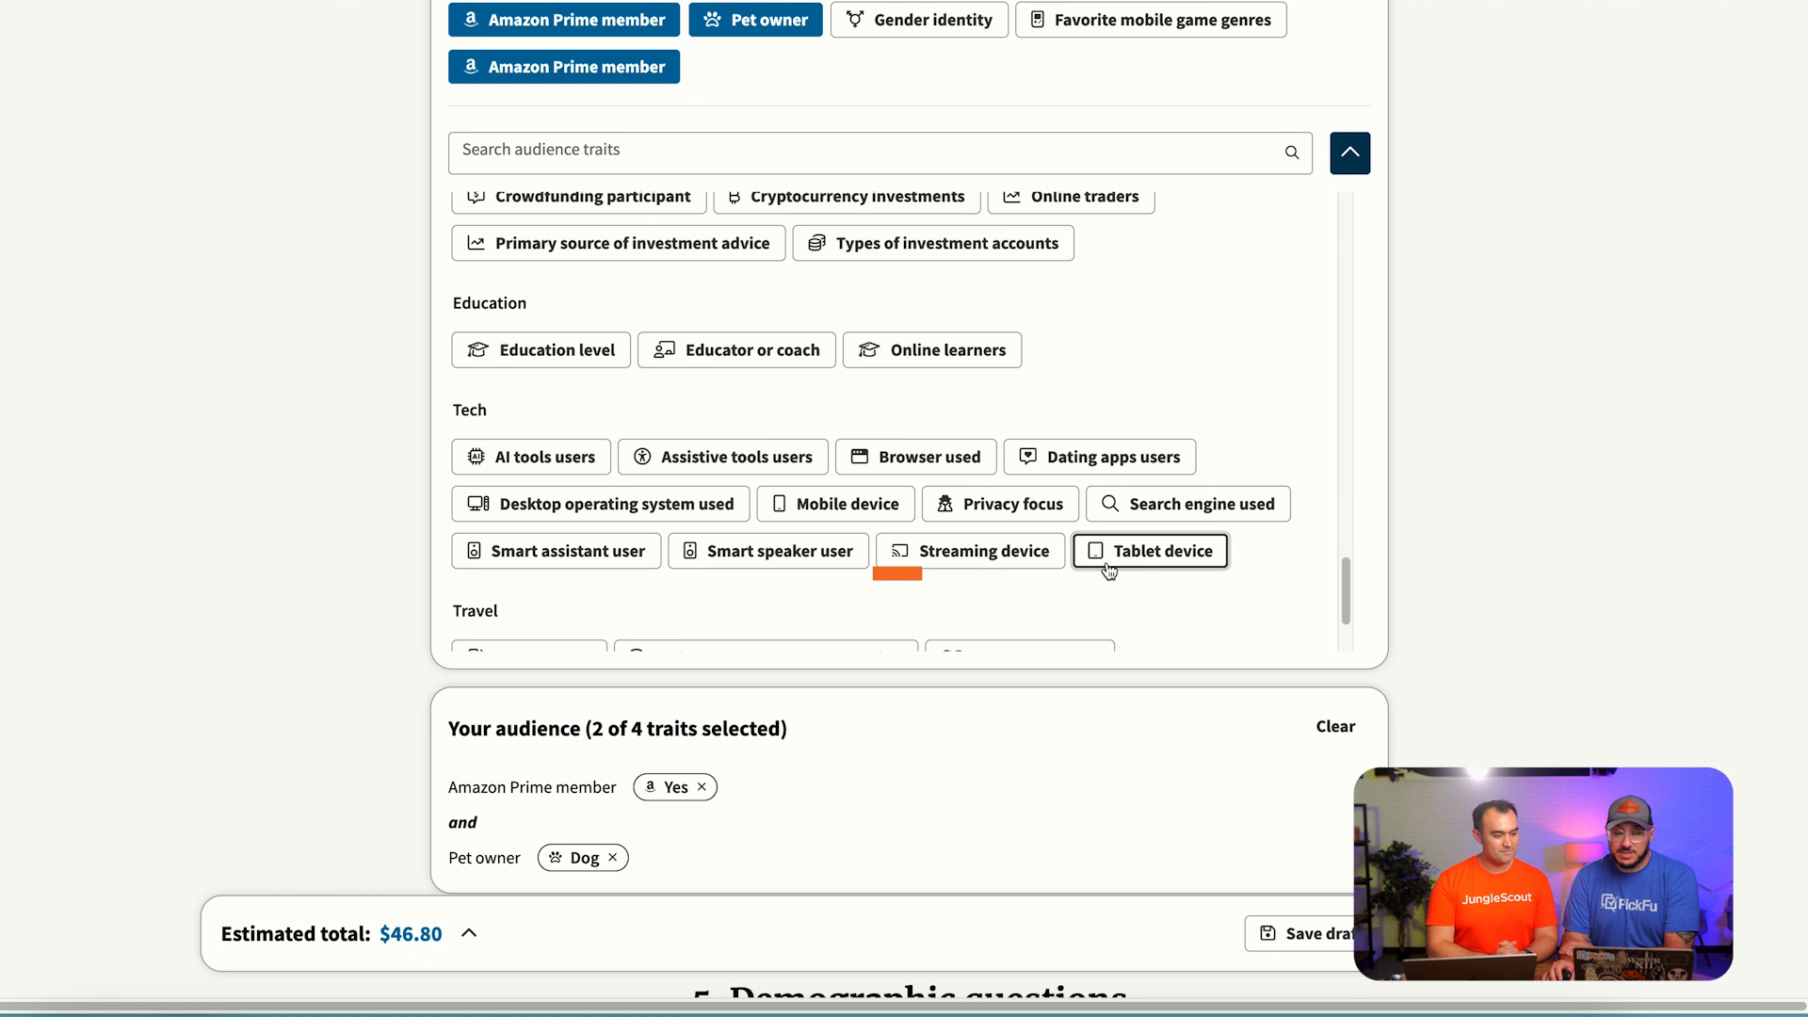
{"action": "scroll", "coordinate": [1109, 570], "scroll_direction": "down", "scroll_amount": 2}
{"action": "left_click", "coordinate": [563, 523]}
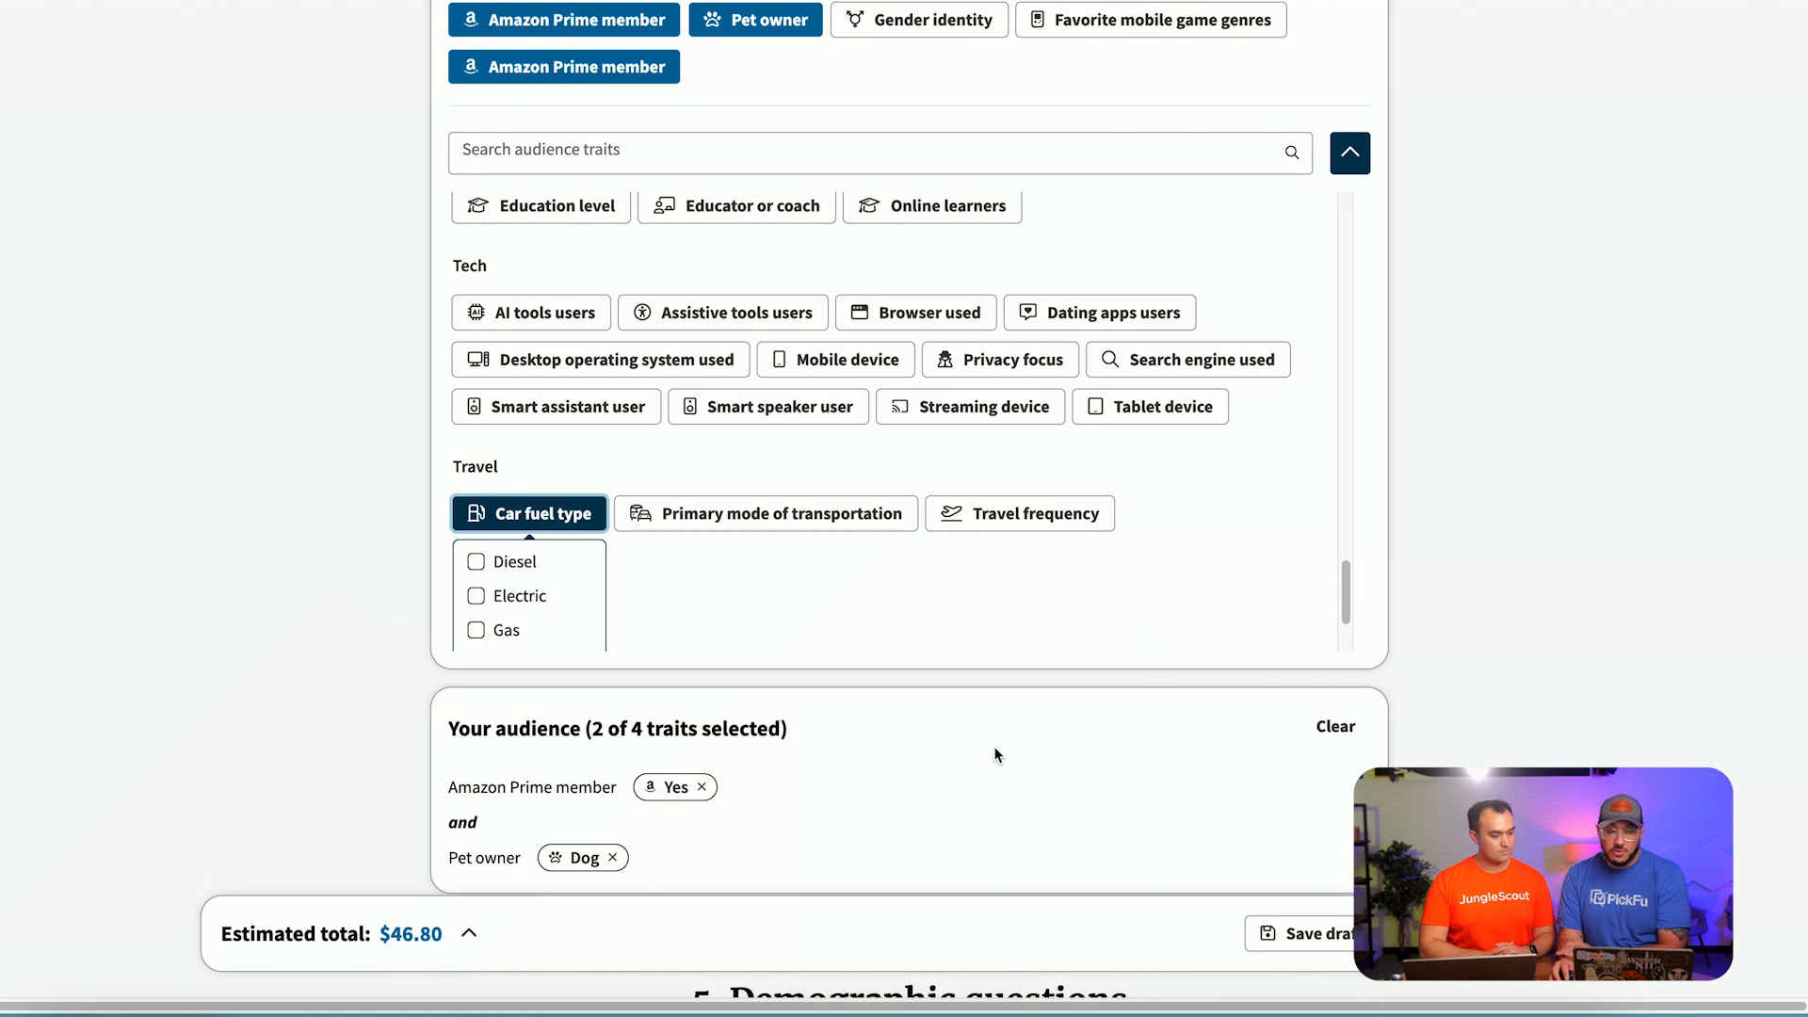
- Examine the custom poll and survey options and the Amazon and product design templates in the e-commerce poll template gallery
{"action": "scroll", "coordinate": [1005, 739], "scroll_direction": "down", "scroll_amount": 3}
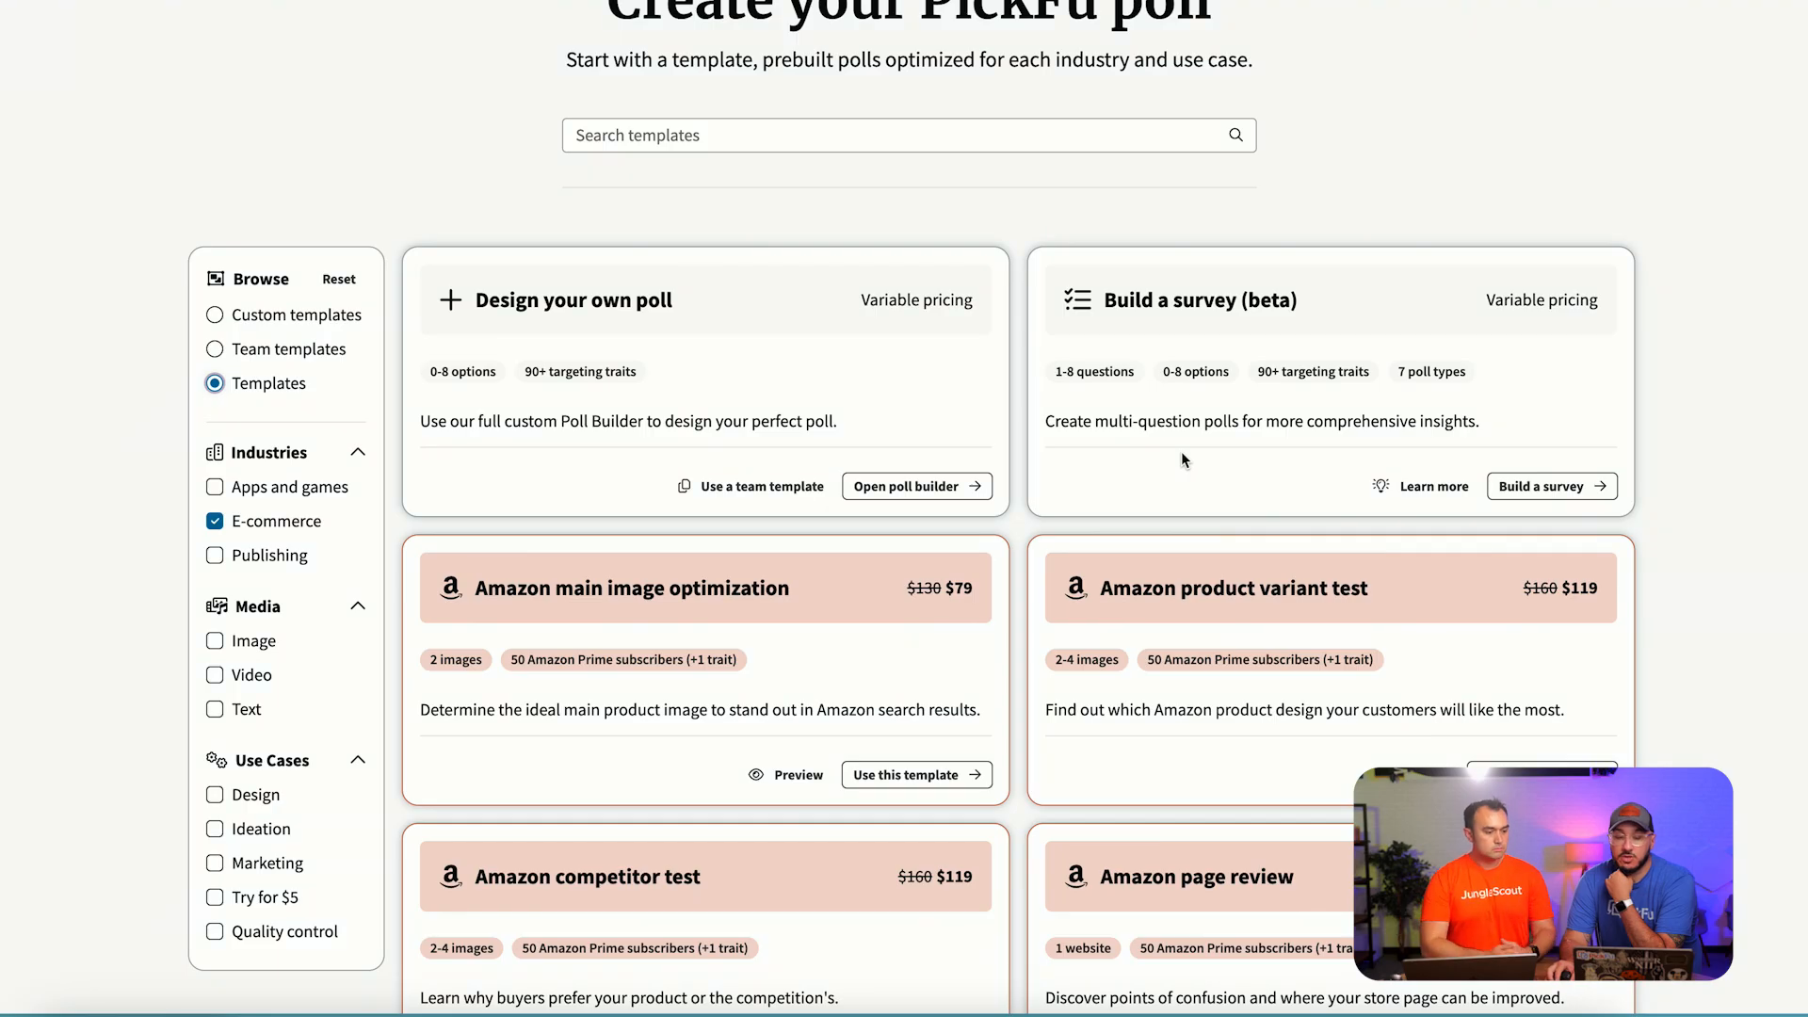
{"action": "scroll", "coordinate": [1180, 450], "scroll_direction": "up", "scroll_amount": 1}
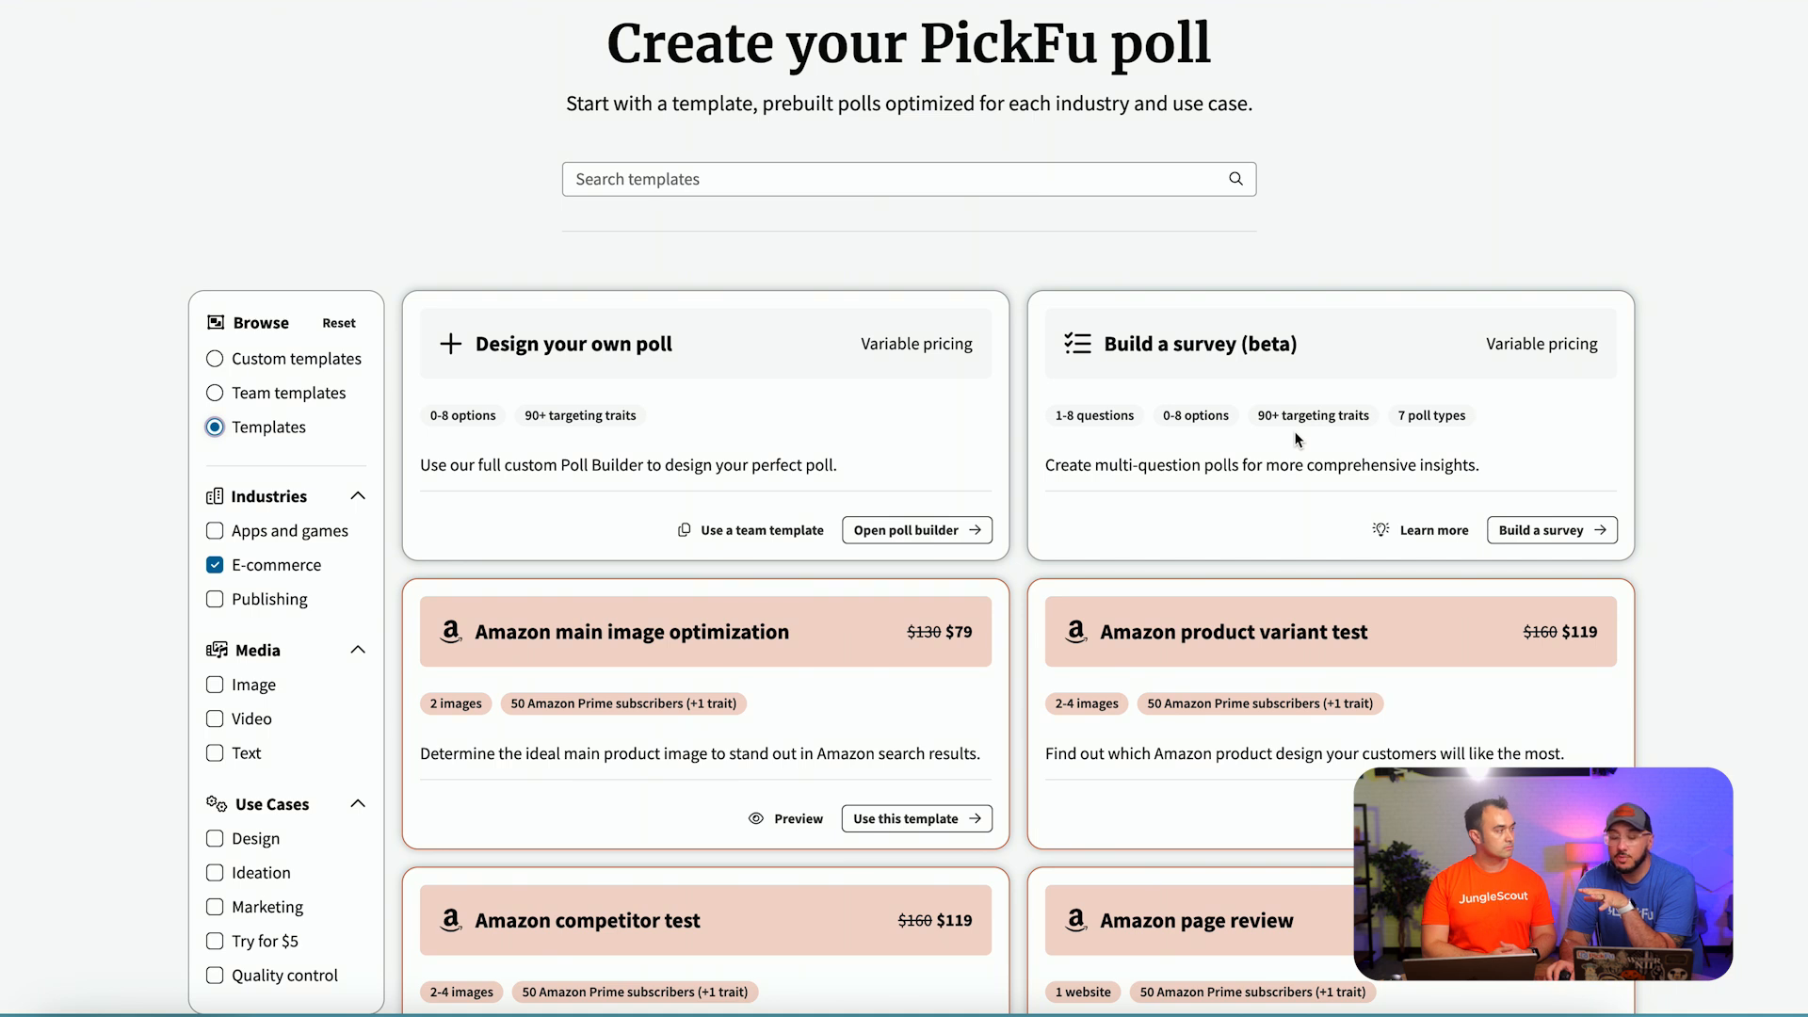
{"action": "scroll", "coordinate": [1297, 439], "scroll_direction": "down", "scroll_amount": 3}
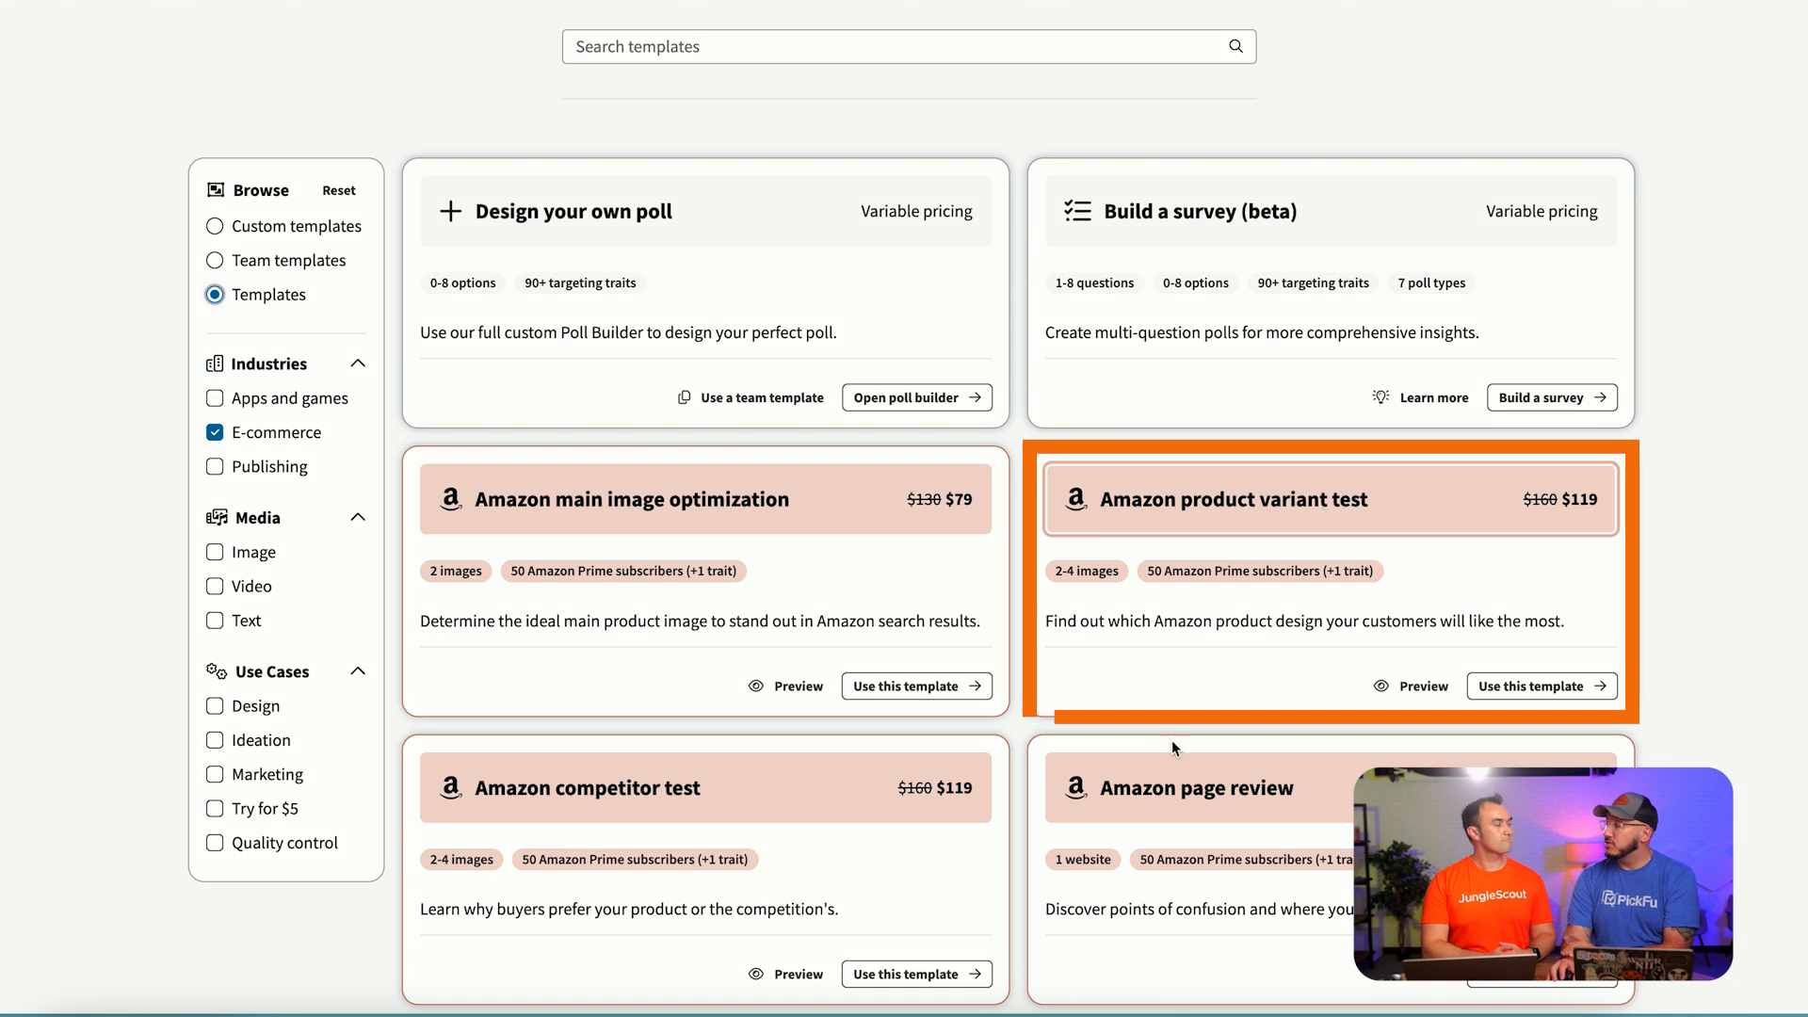
{"action": "scroll", "coordinate": [1174, 733], "scroll_direction": "down", "scroll_amount": 1}
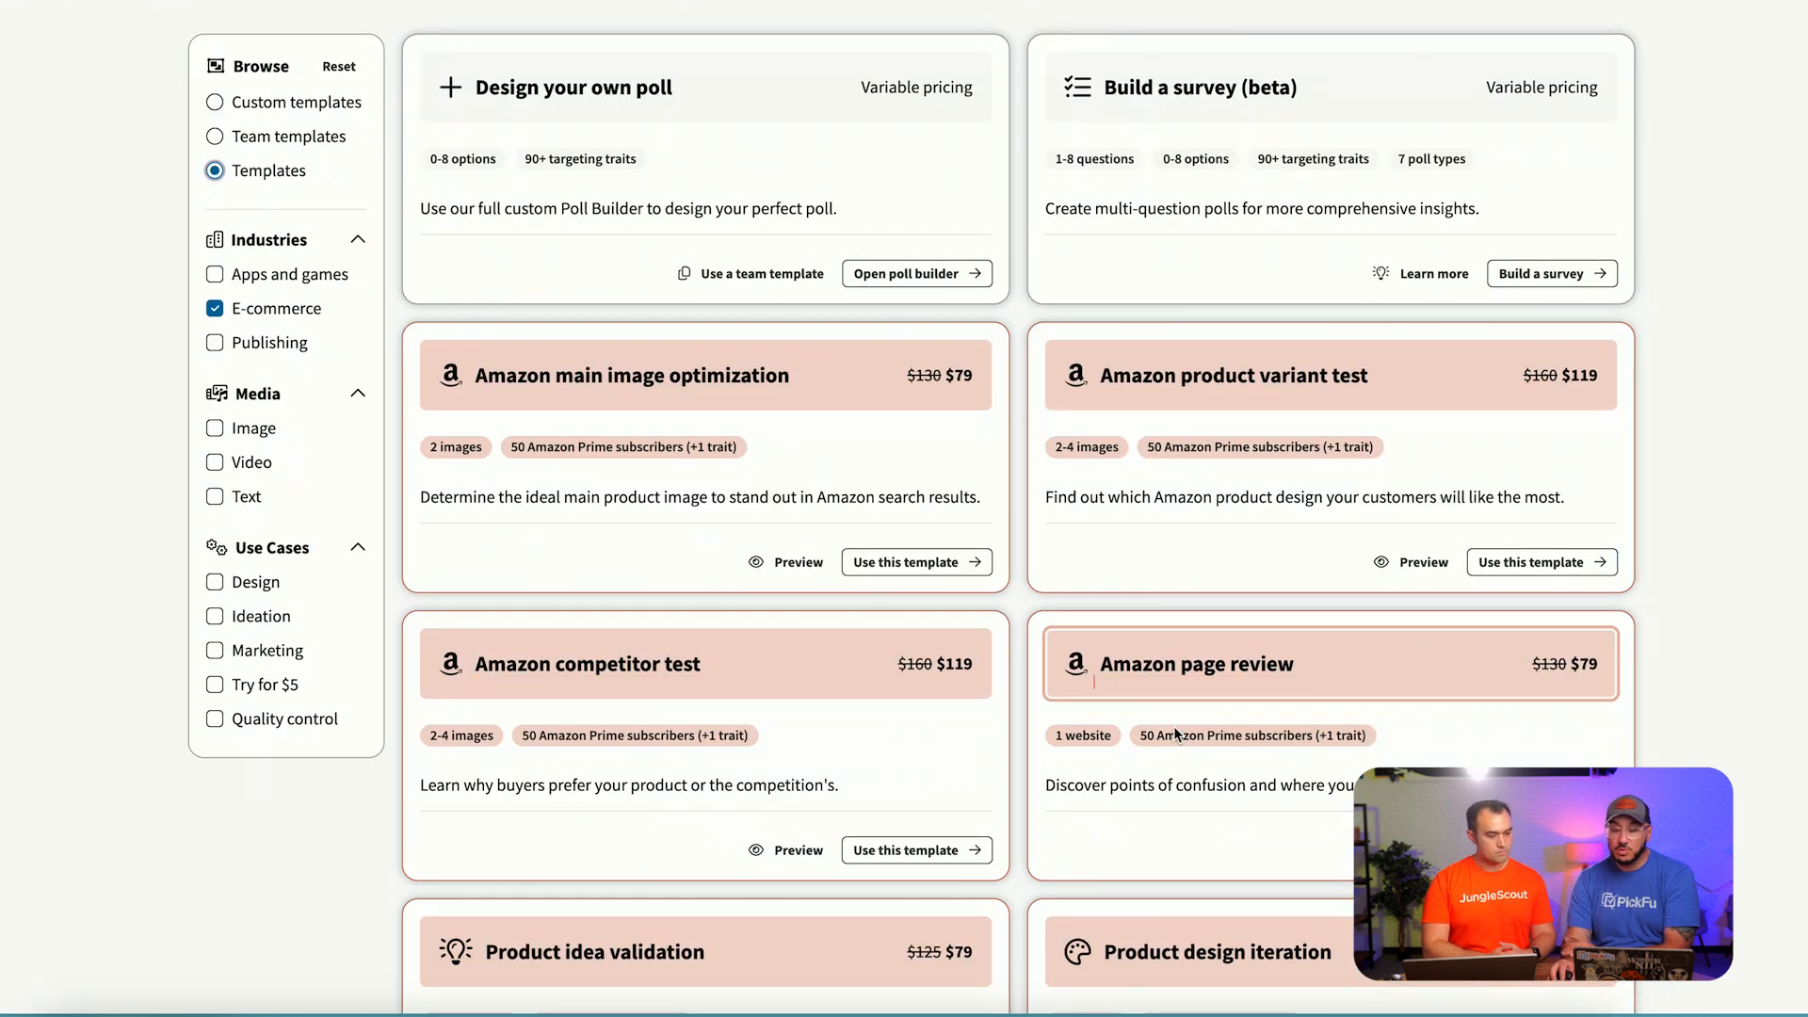
{"action": "scroll", "coordinate": [1173, 726], "scroll_direction": "down", "scroll_amount": 2}
{"action": "scroll", "coordinate": [622, 705], "scroll_direction": "down", "scroll_amount": 1}
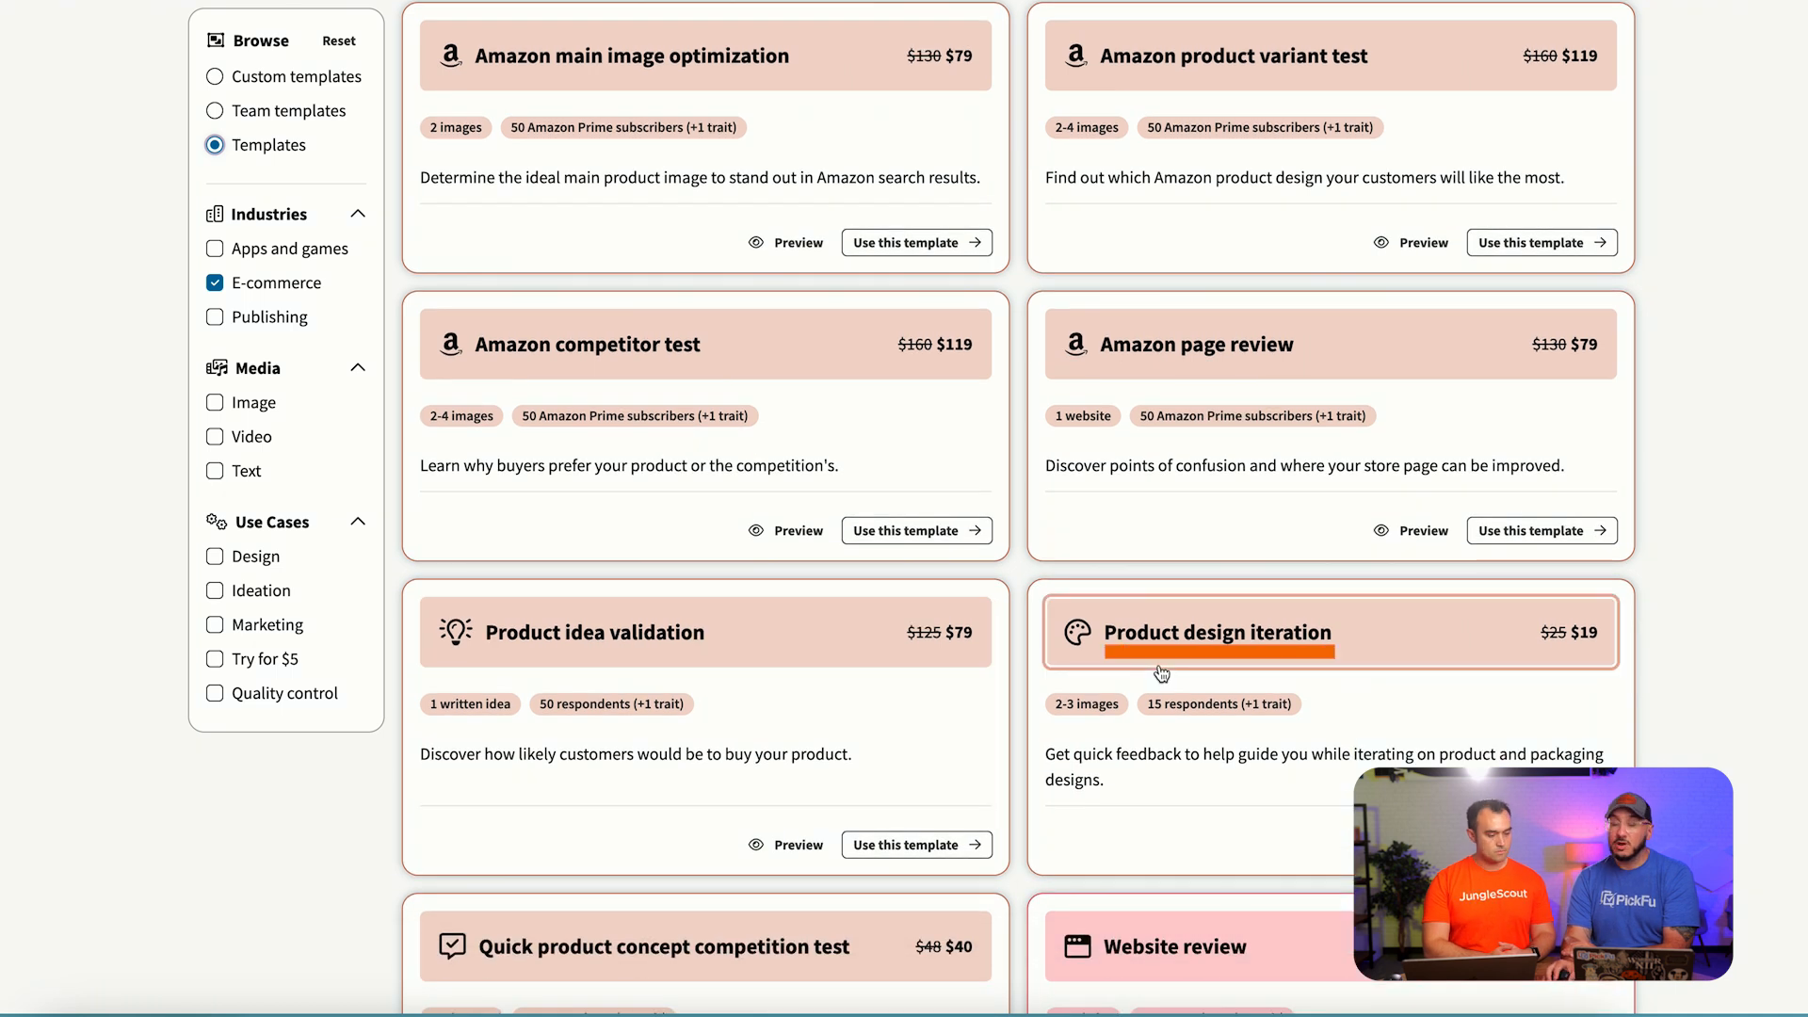
{"action": "scroll", "coordinate": [1230, 697], "scroll_direction": "down", "scroll_amount": 4}
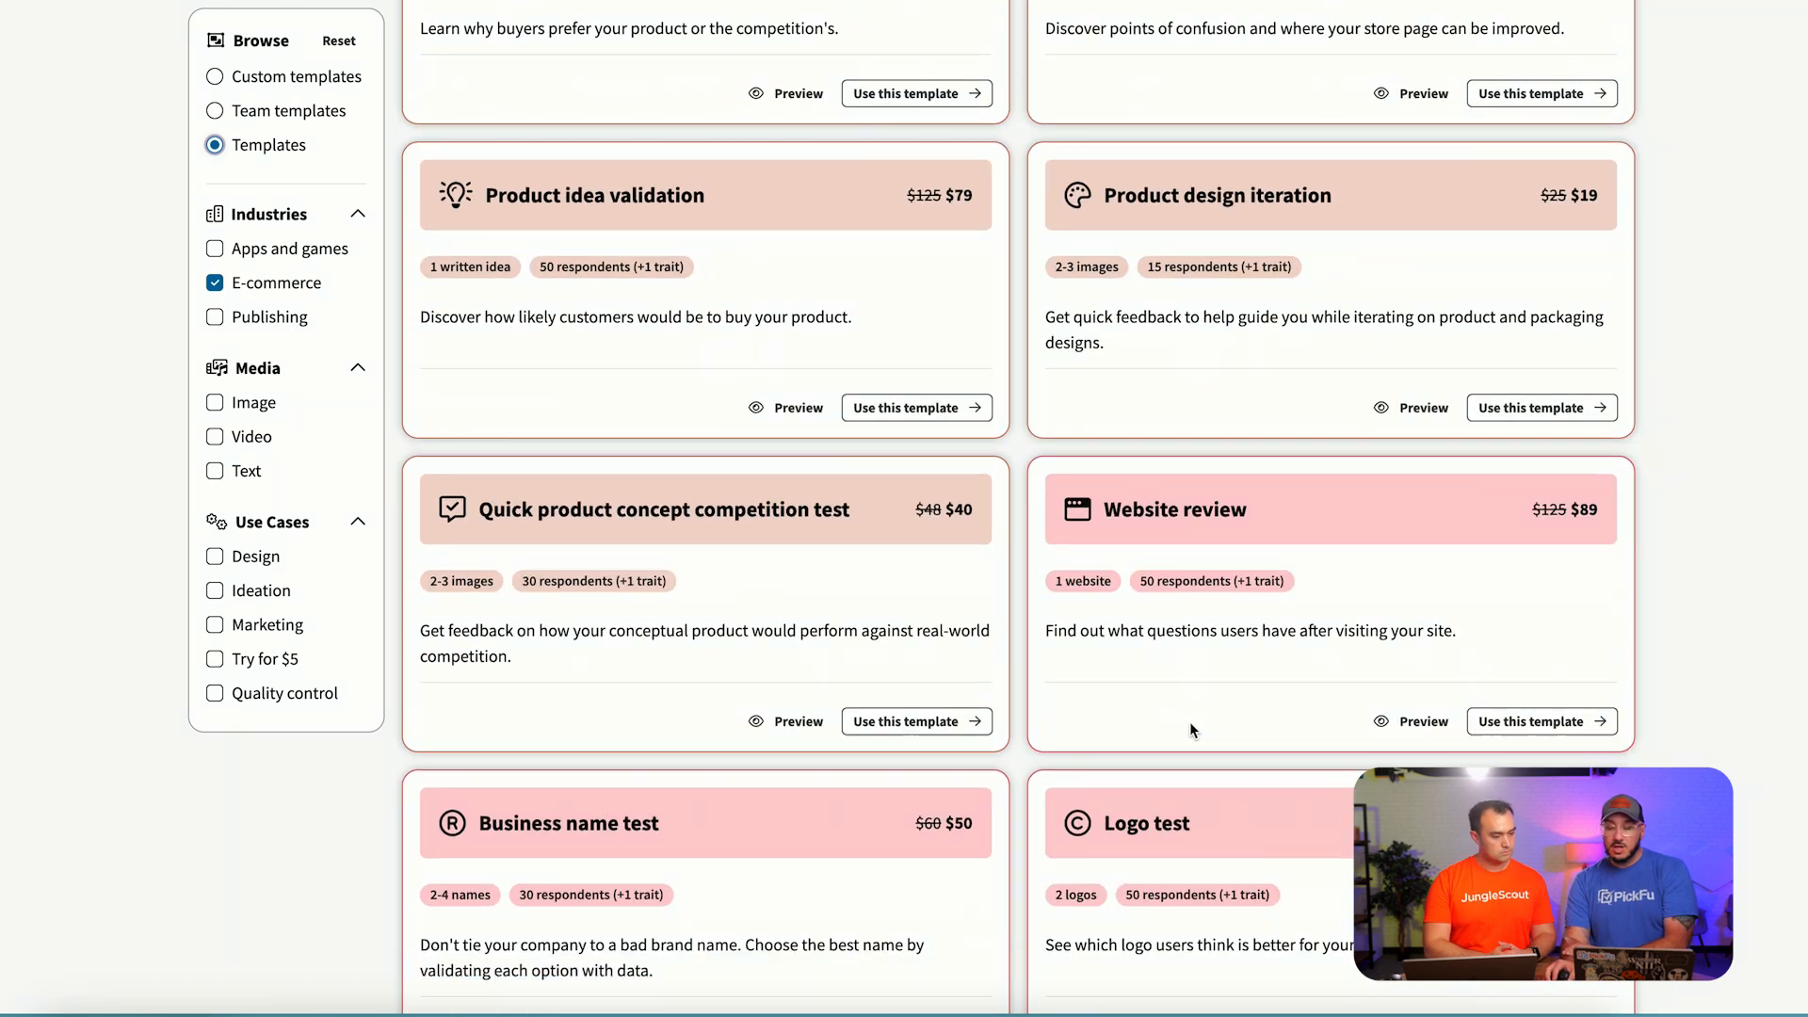
- Examine the remaining e-commerce templates, from the business name and logo tests through quality control, packaging, thumbnail and product page comparisons
{"action": "scroll", "coordinate": [1194, 728], "scroll_direction": "down", "scroll_amount": 1}
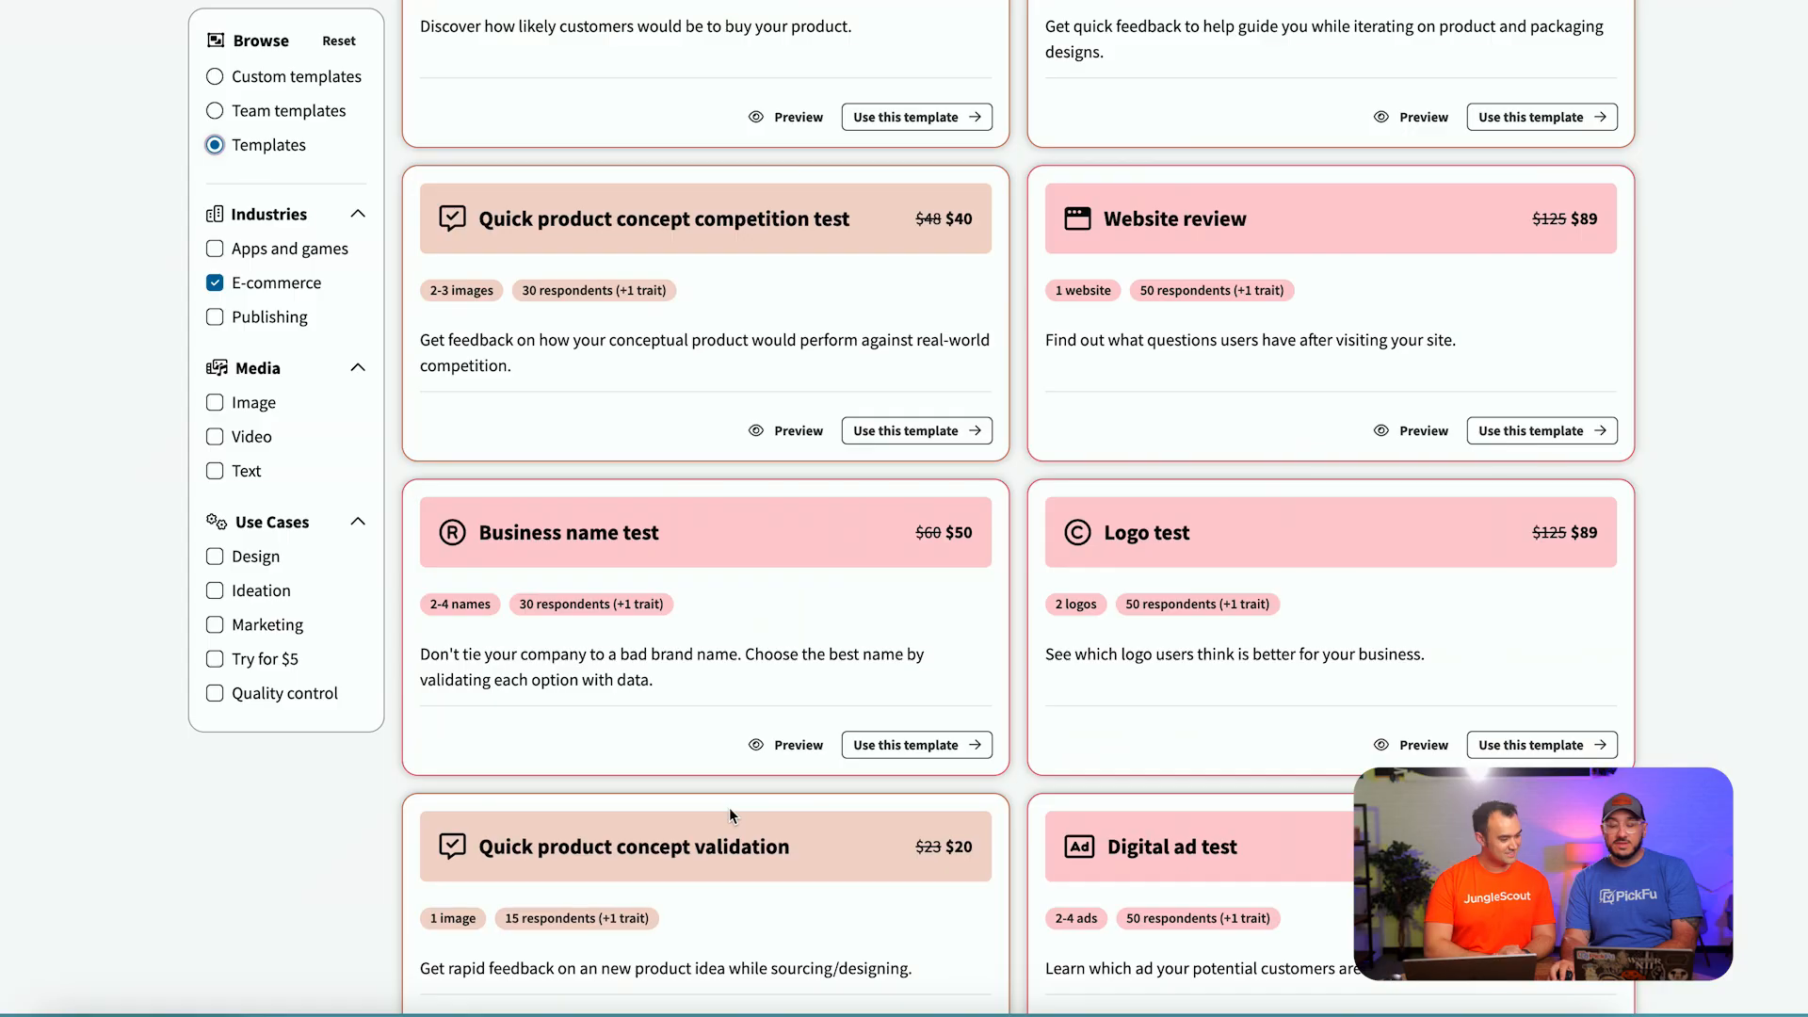
{"action": "scroll", "coordinate": [729, 806], "scroll_direction": "down", "scroll_amount": 1}
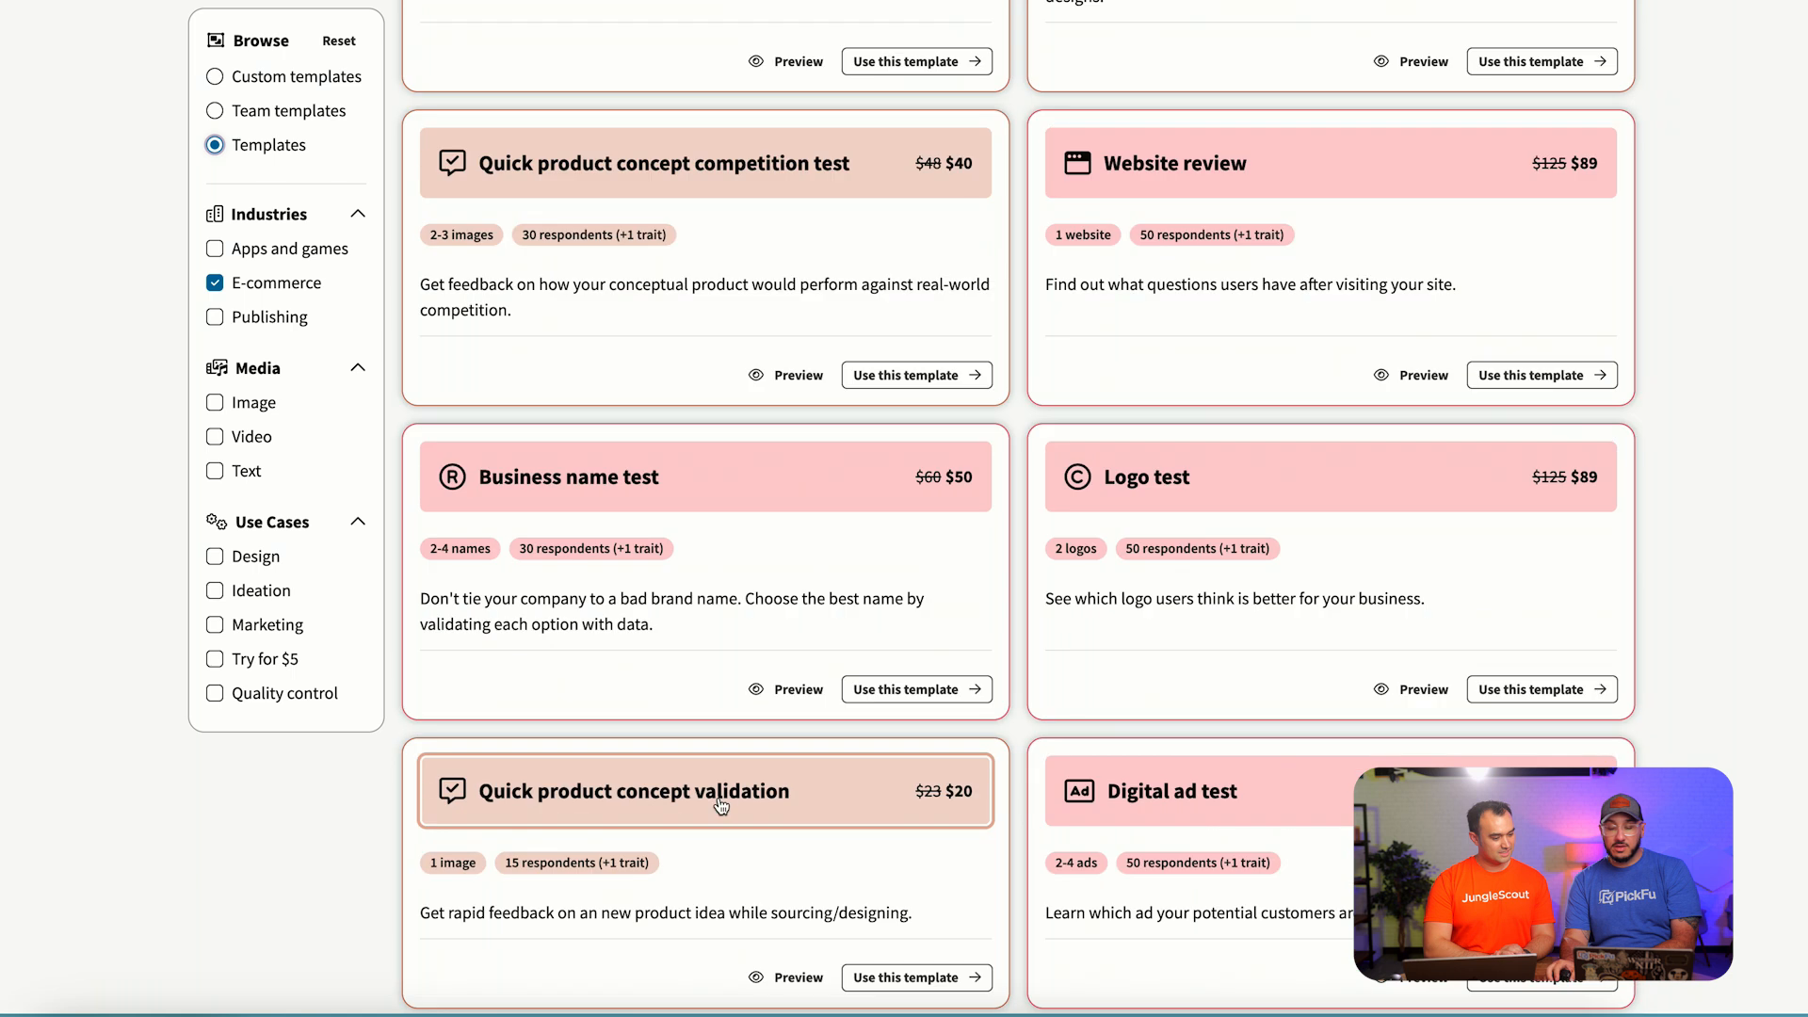
{"action": "scroll", "coordinate": [721, 806], "scroll_direction": "down", "scroll_amount": 4}
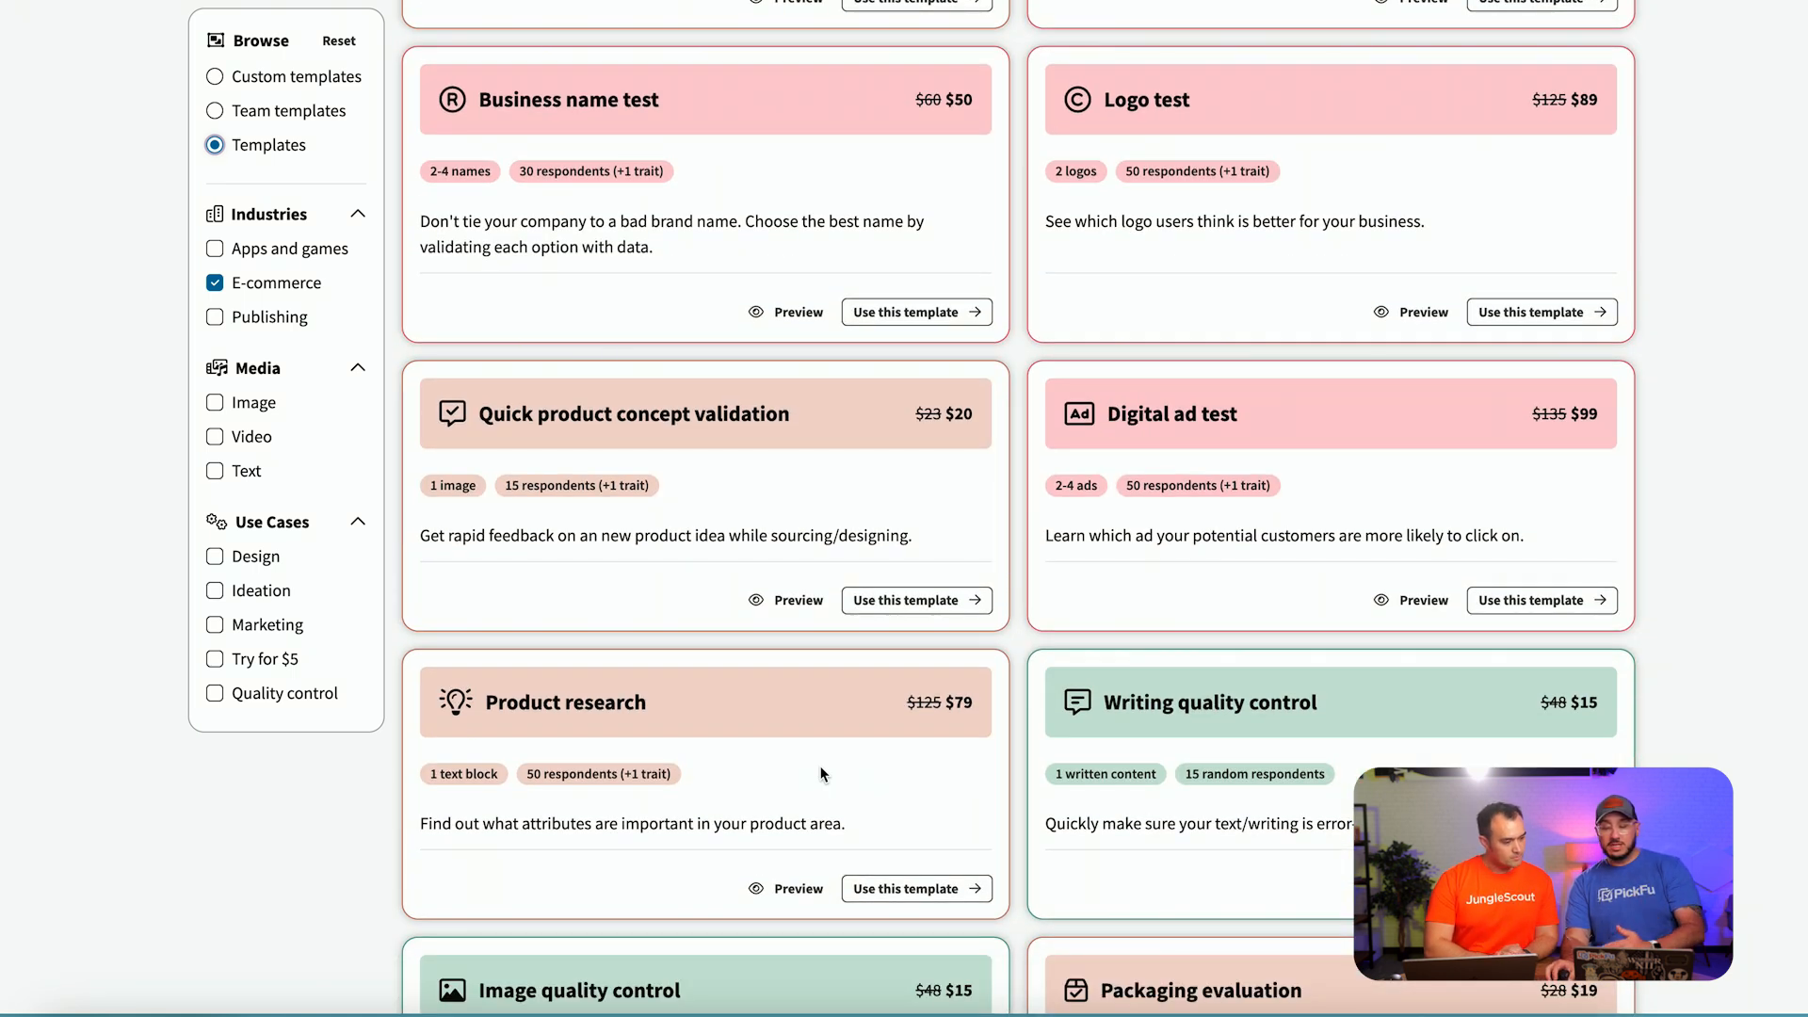
{"action": "scroll", "coordinate": [820, 774], "scroll_direction": "down", "scroll_amount": 5}
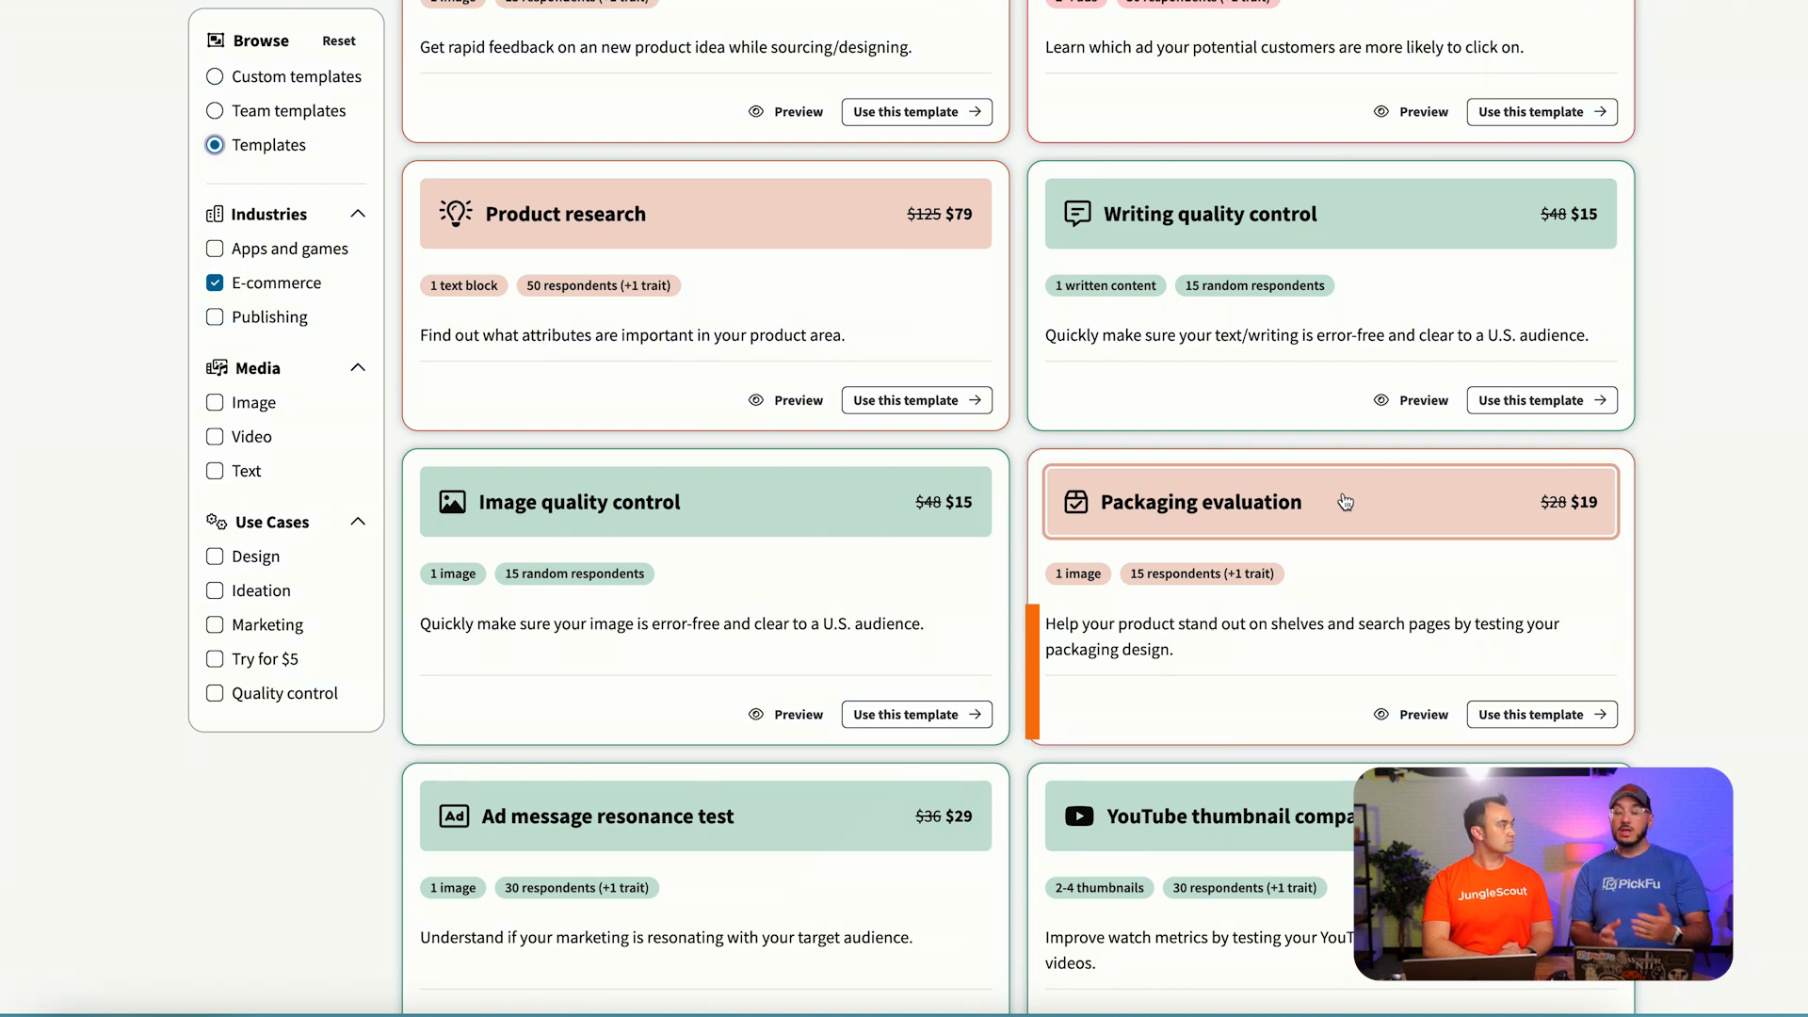
{"action": "scroll", "coordinate": [1160, 738], "scroll_direction": "down", "scroll_amount": 4}
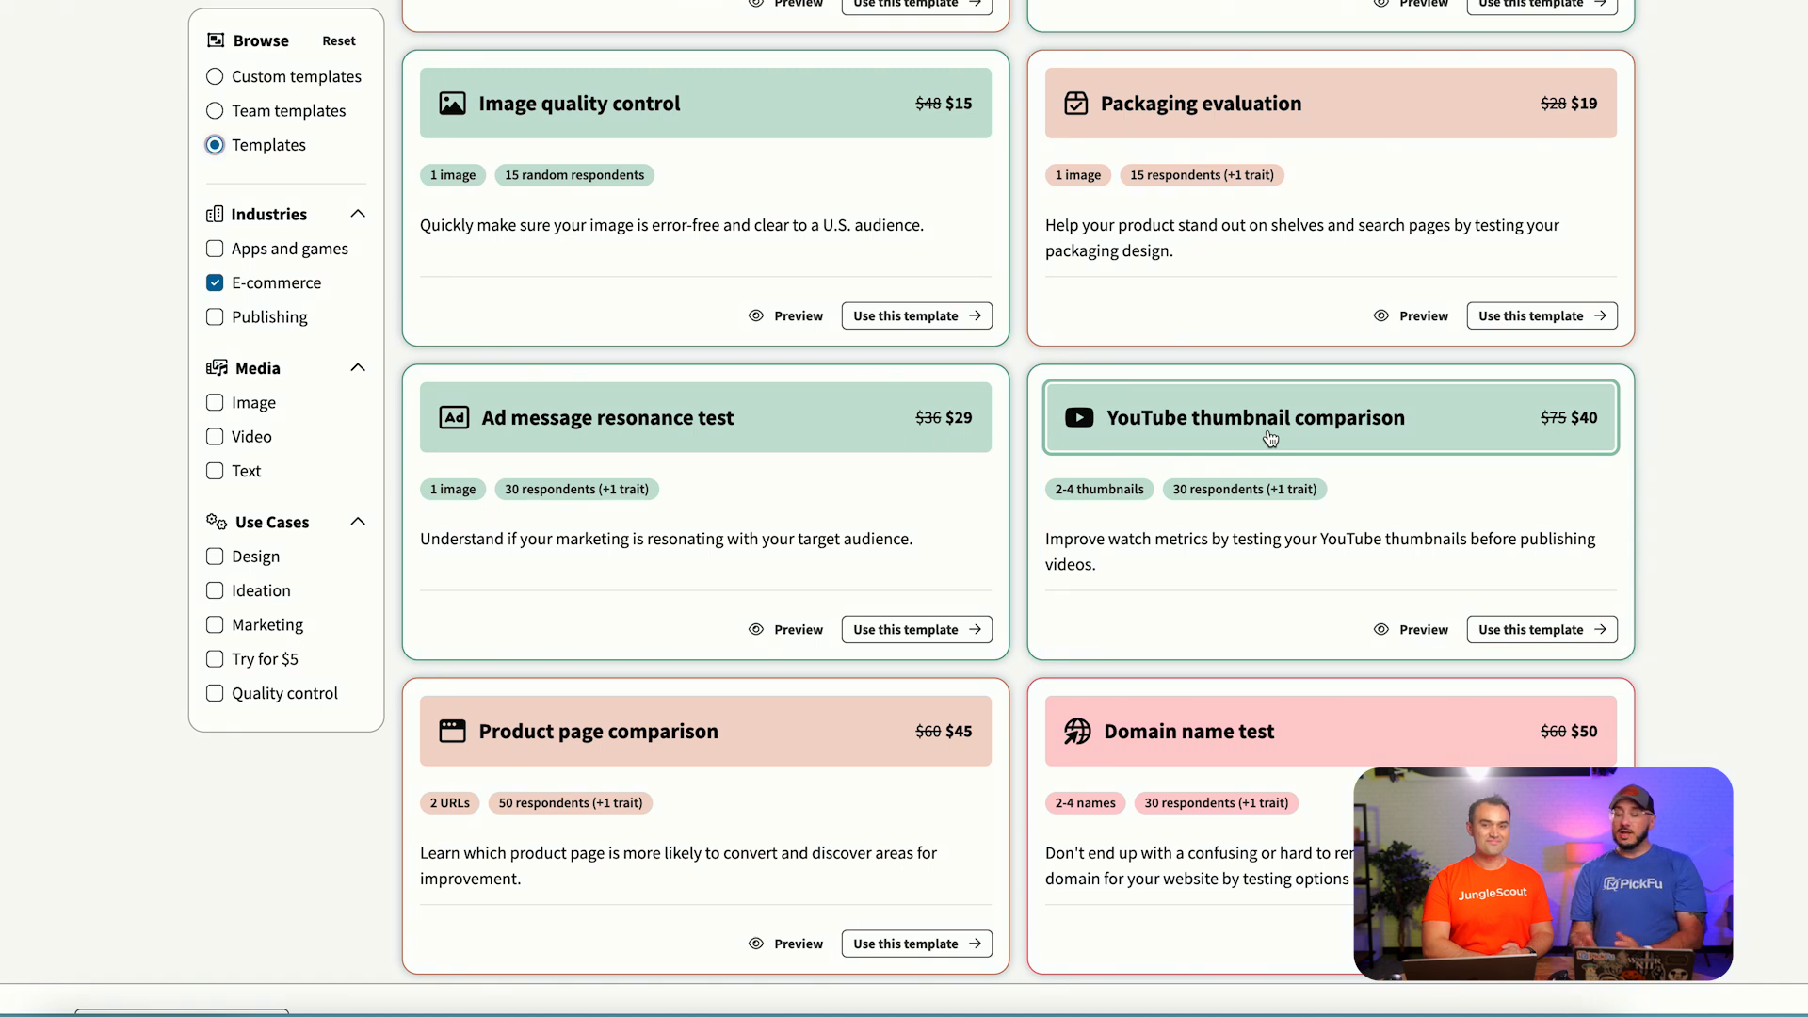
{"action": "scroll", "coordinate": [1270, 438], "scroll_direction": "down", "scroll_amount": 1}
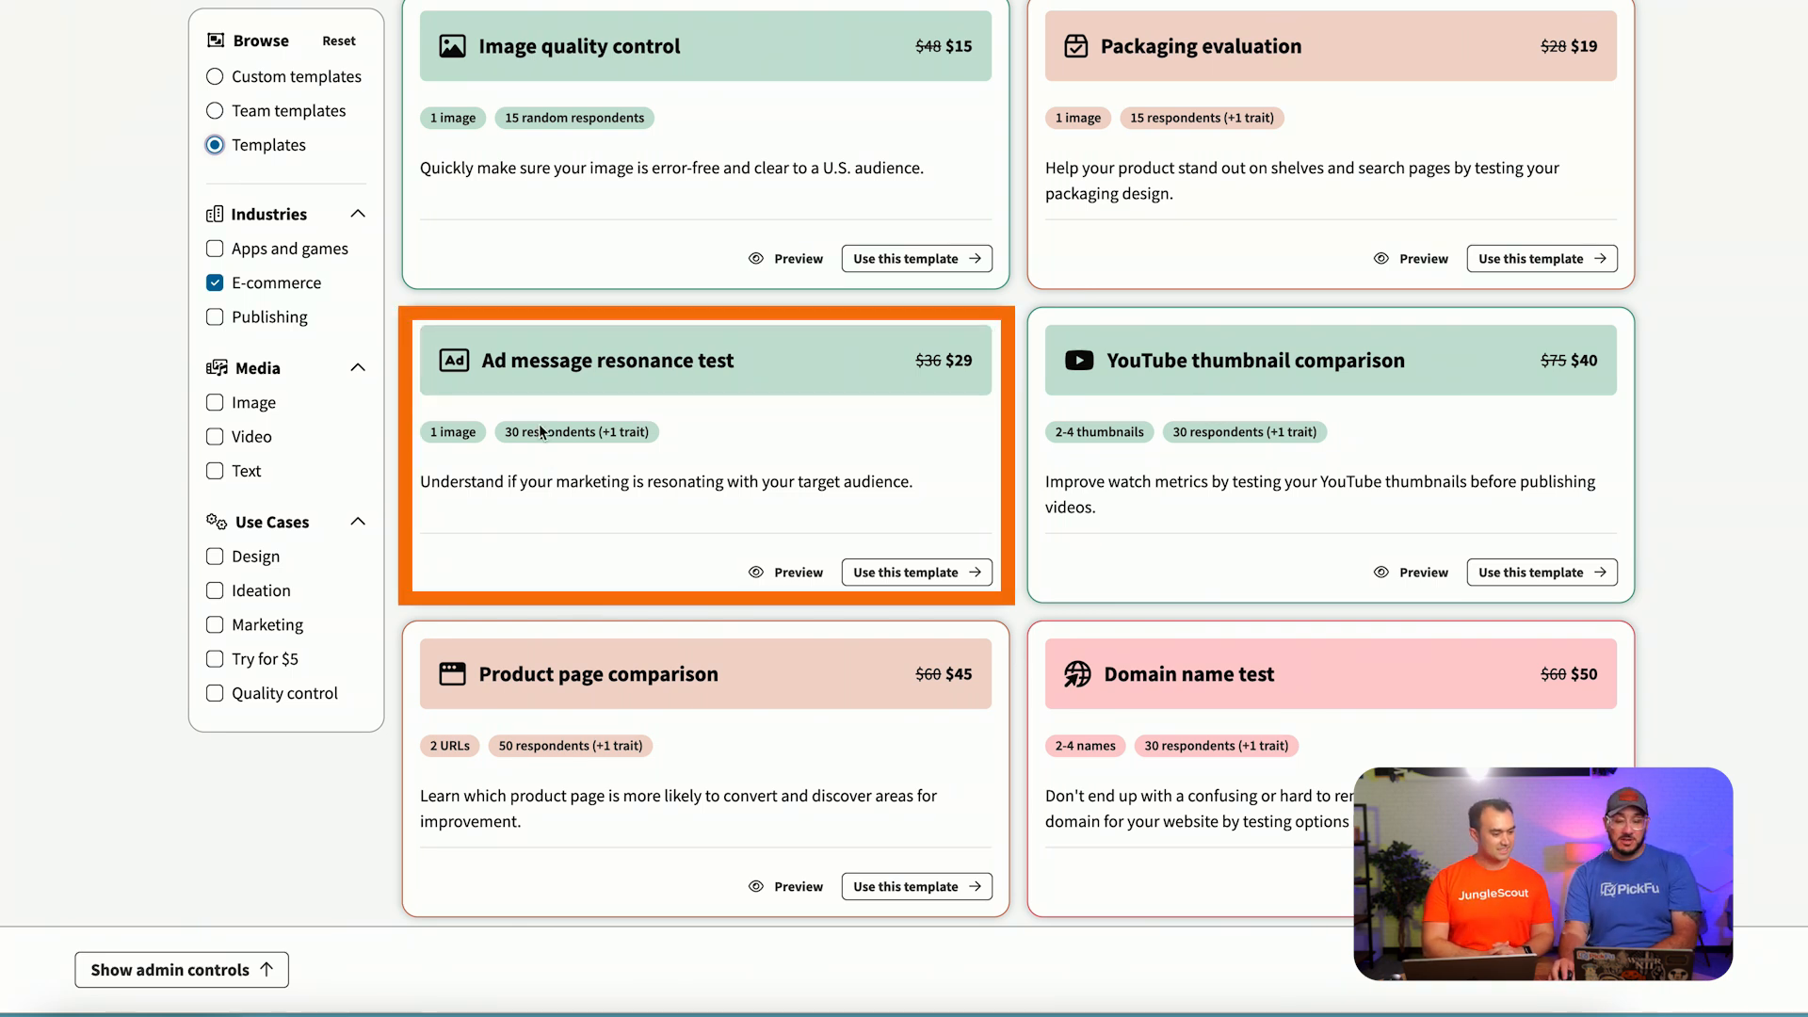
- Filter the templates by the Publishing industry and examine the book cover, title and description comparison templates
{"action": "left_click", "coordinate": [224, 317]}
{"action": "scroll", "coordinate": [1039, 319], "scroll_direction": "up", "scroll_amount": 10}
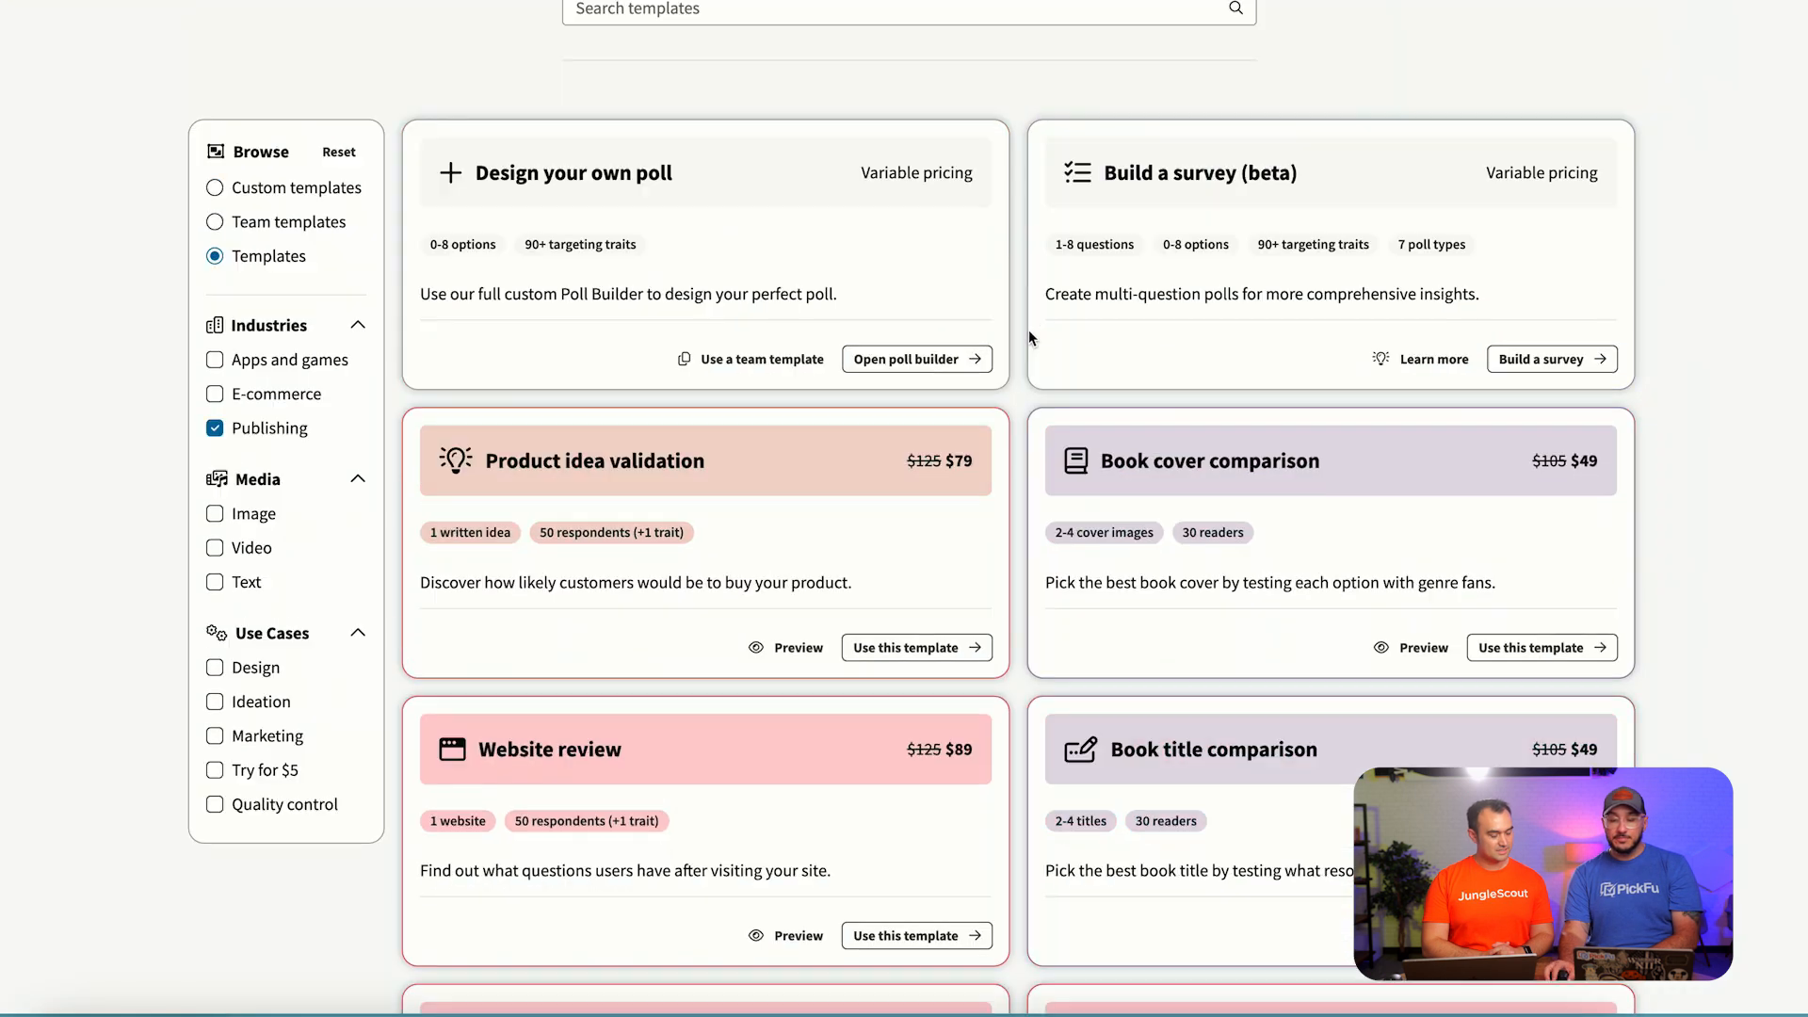
{"action": "scroll", "coordinate": [1029, 330], "scroll_direction": "down", "scroll_amount": 2}
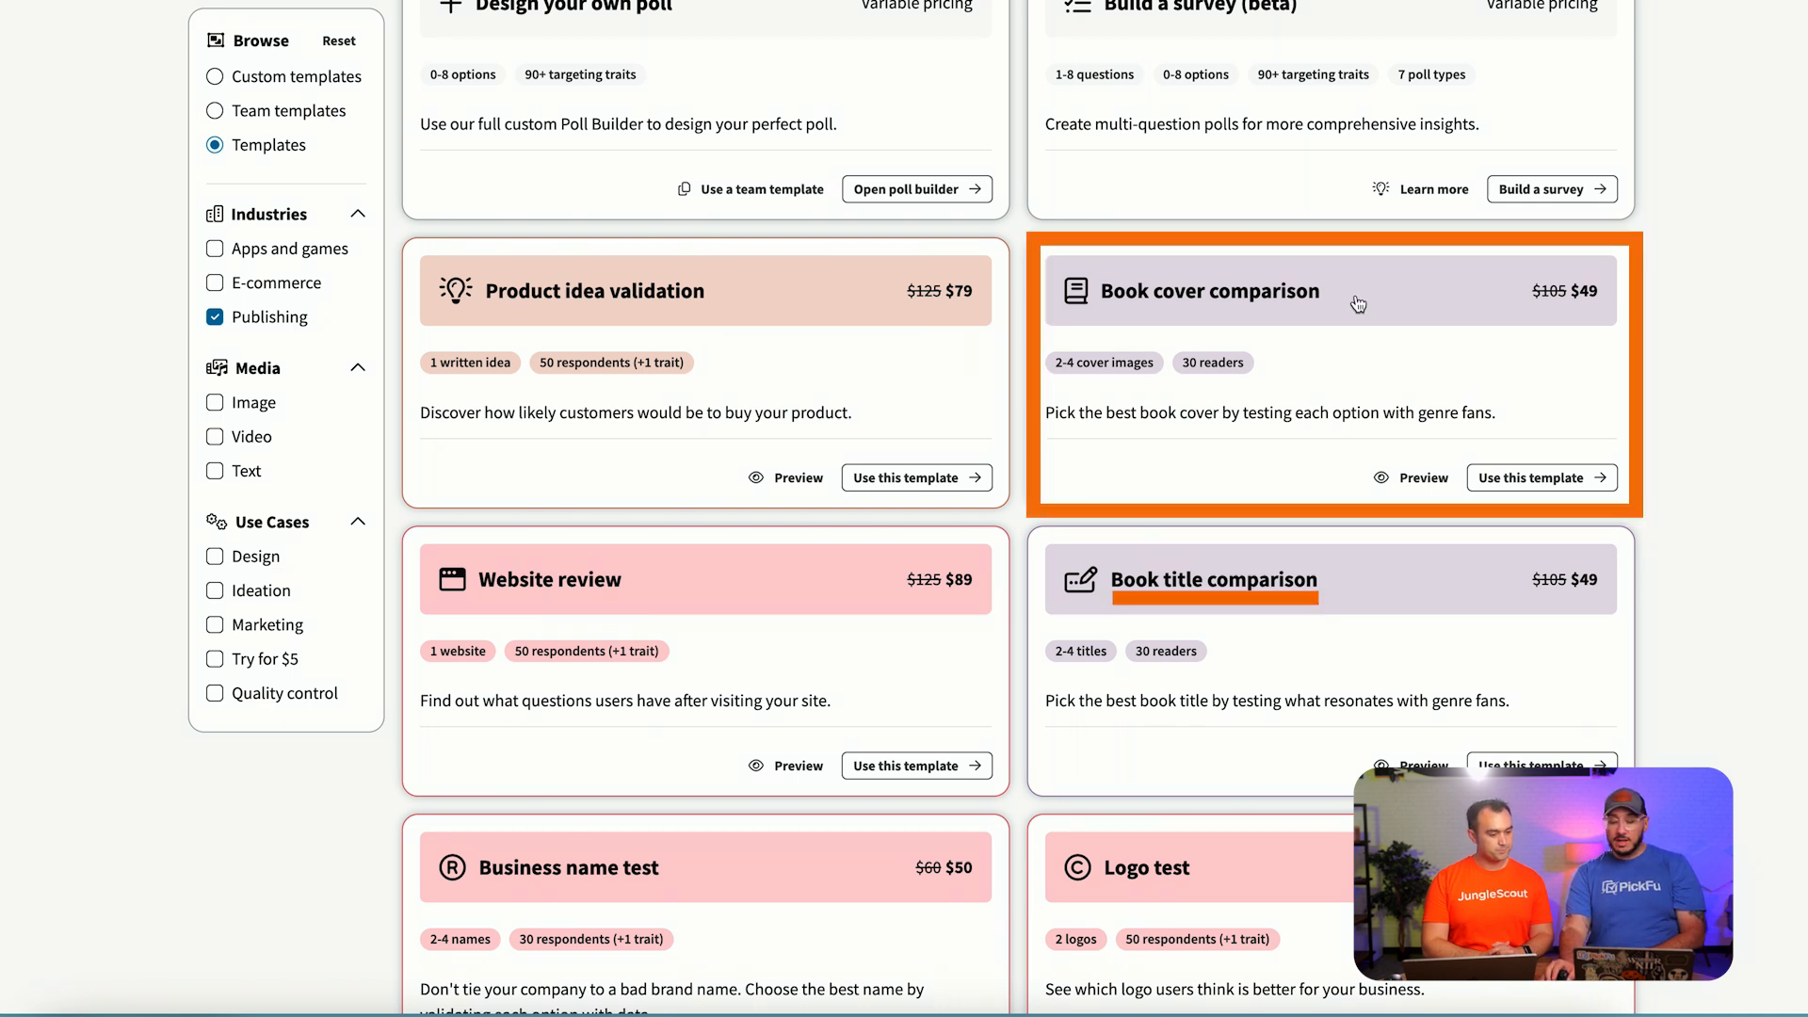
{"action": "scroll", "coordinate": [1356, 301], "scroll_direction": "down", "scroll_amount": 15}
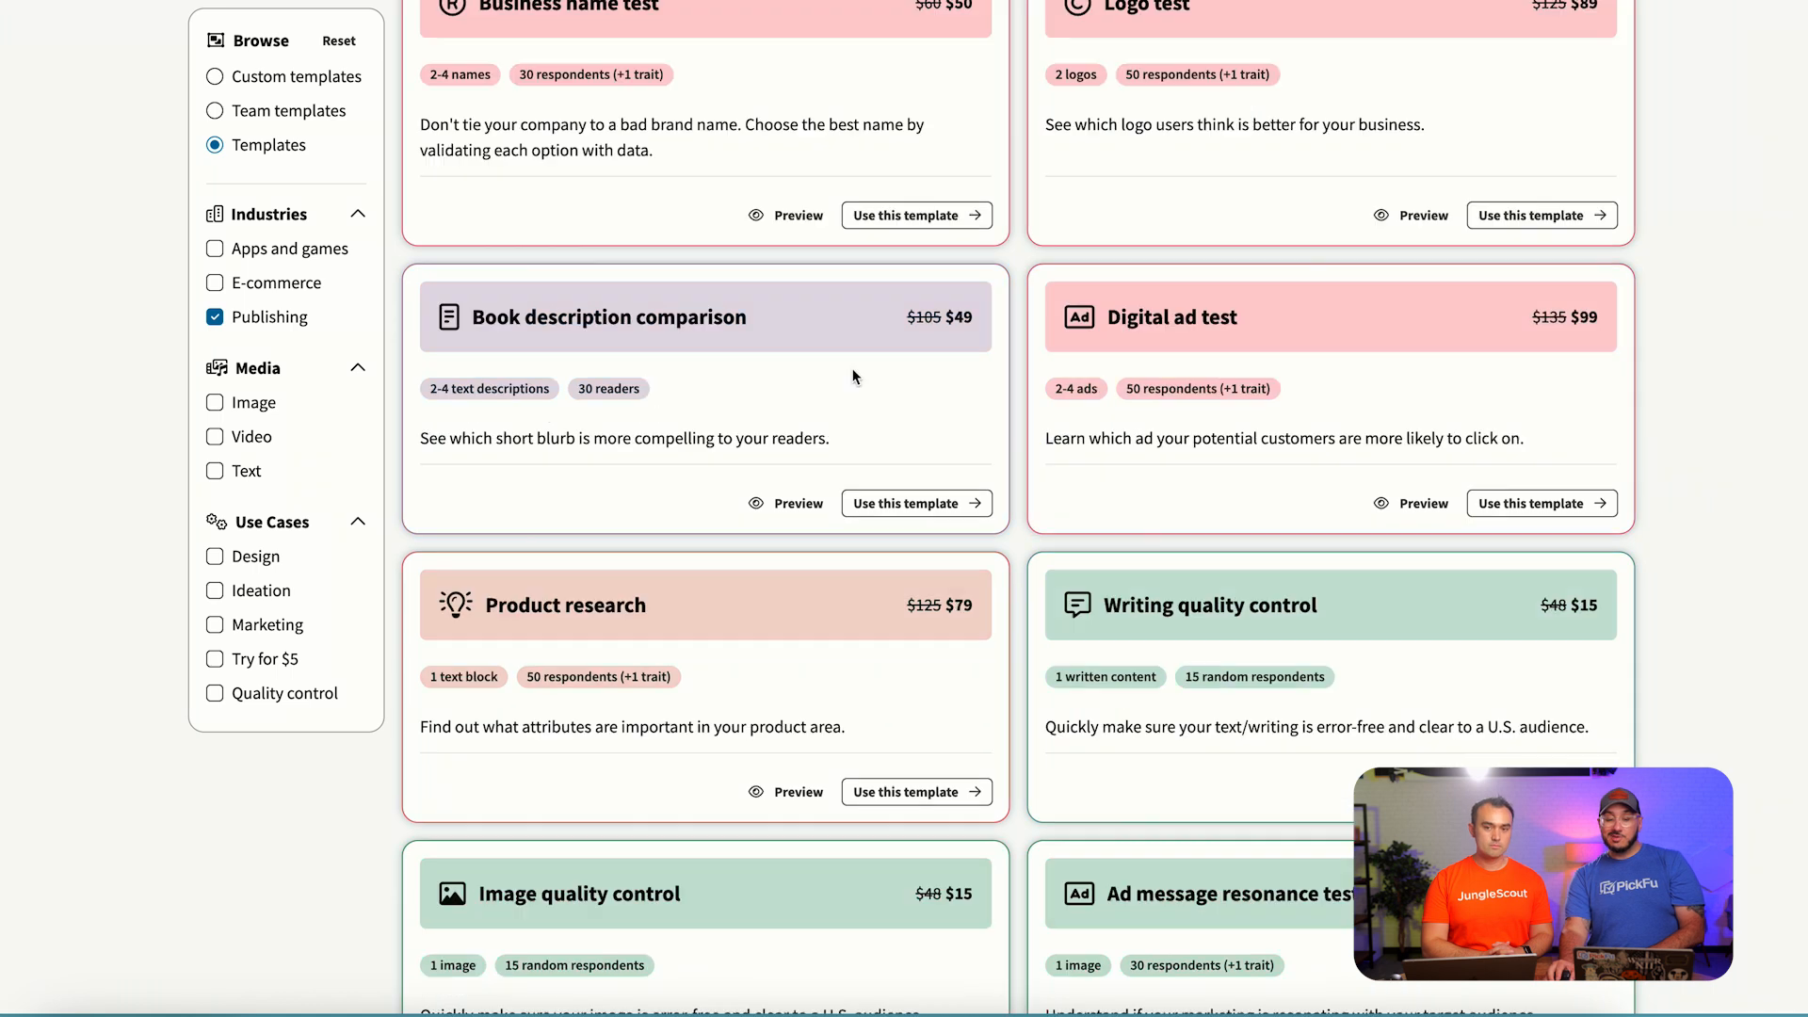